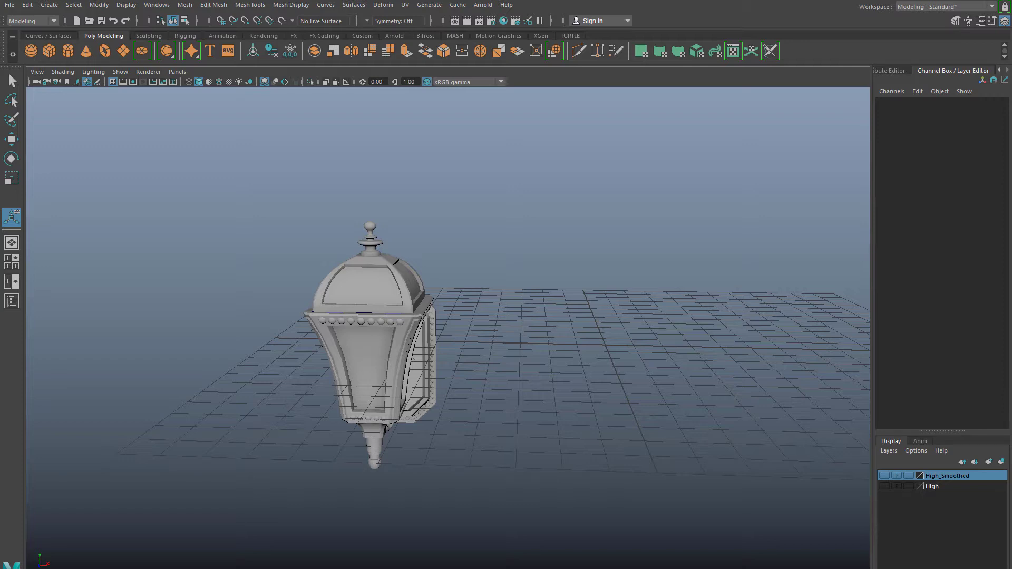
# Display the High layer, select its original lantern and inspect that model's topology from several angles.
pyautogui.click(884, 486)
pyautogui.scroll(3, 673, 385)
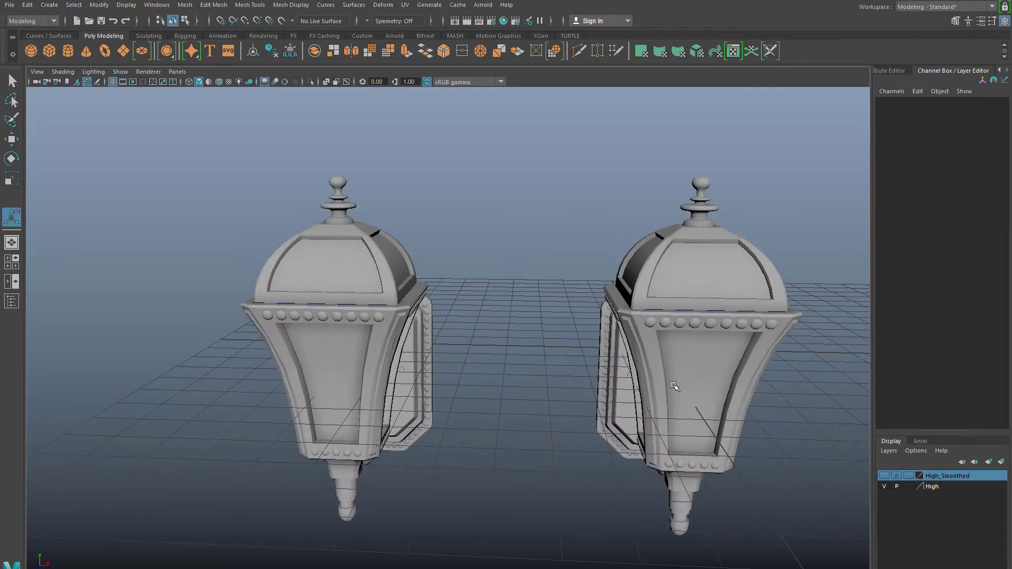
pyautogui.keyDown('alt'); pyautogui.moveTo(674, 385); pyautogui.dragTo(627, 317); pyautogui.keyUp('alt')
pyautogui.moveTo(533, 148); pyautogui.dragTo(755, 510)
pyautogui.scroll(-3, 707, 491)
pyautogui.keyDown('alt'); pyautogui.moveTo(688, 481); pyautogui.dragTo(652, 475, button='middle'); pyautogui.keyUp('alt')
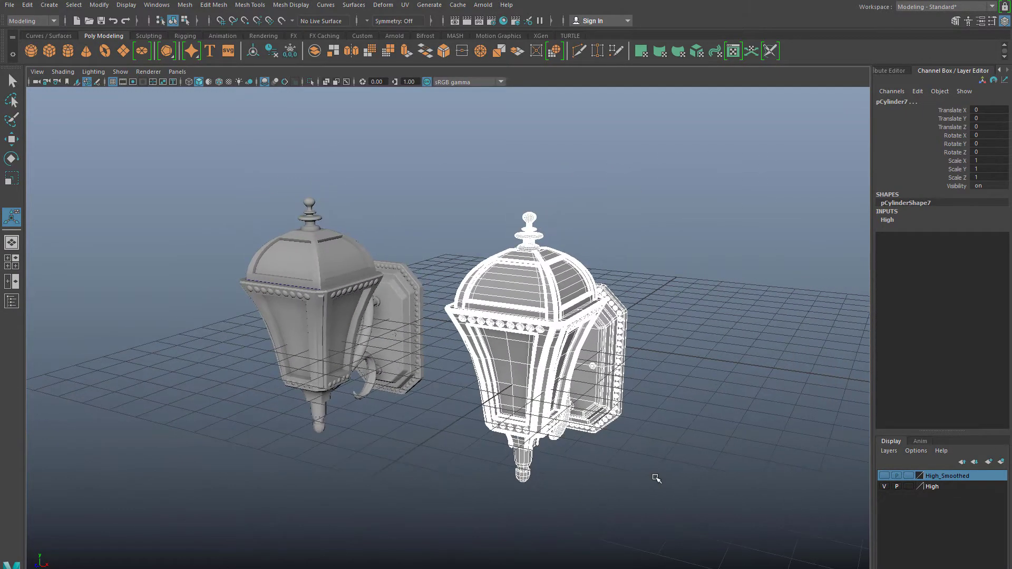
pyautogui.scroll(8, 656, 478)
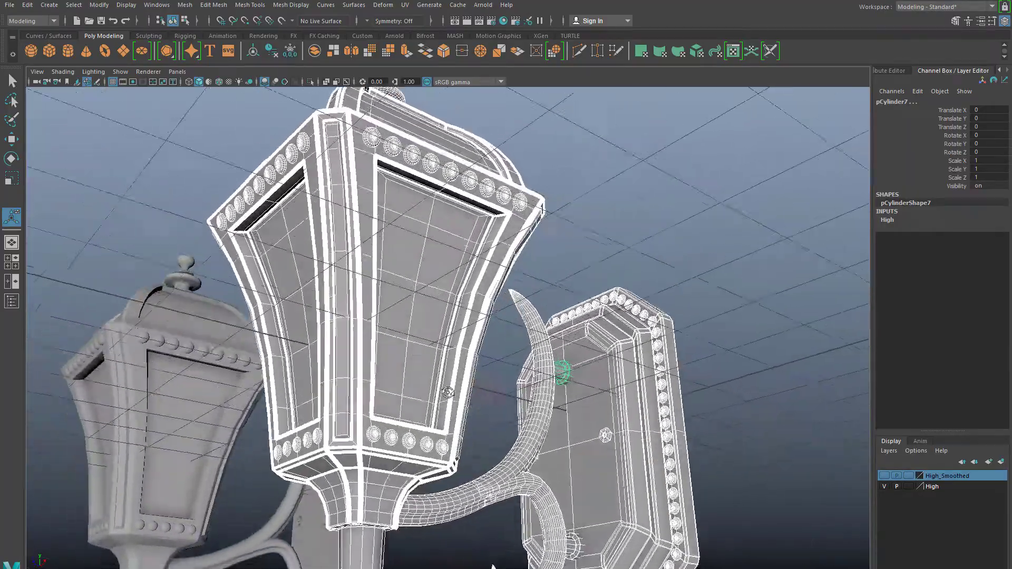
pyautogui.keyDown('alt'); pyautogui.moveTo(447, 392); pyautogui.dragTo(690, 432); pyautogui.keyUp('alt')
pyautogui.scroll(-4, 854, 476)
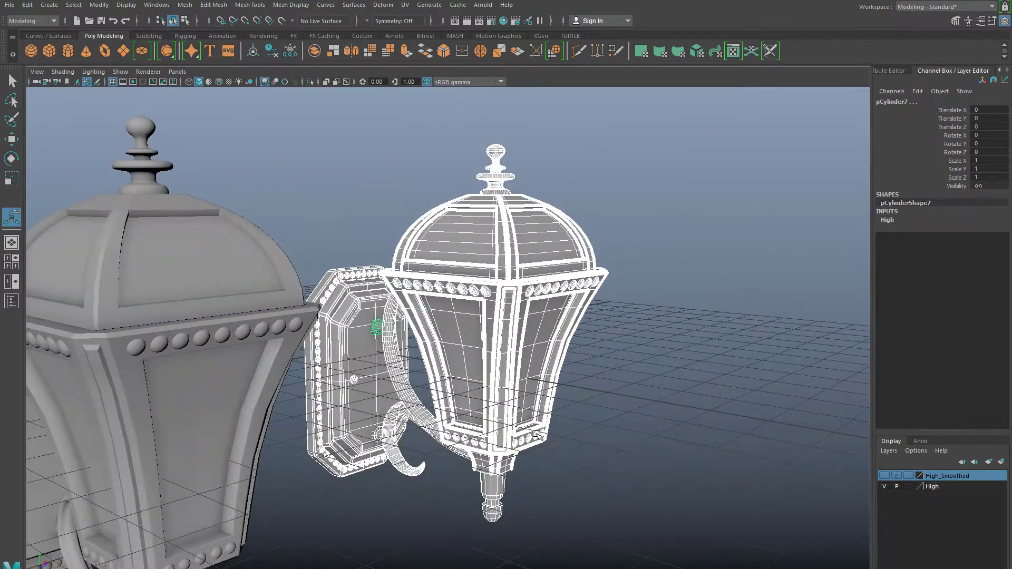
pyautogui.keyDown('alt'); pyautogui.moveTo(536, 435); pyautogui.dragTo(614, 460); pyautogui.keyUp('alt')
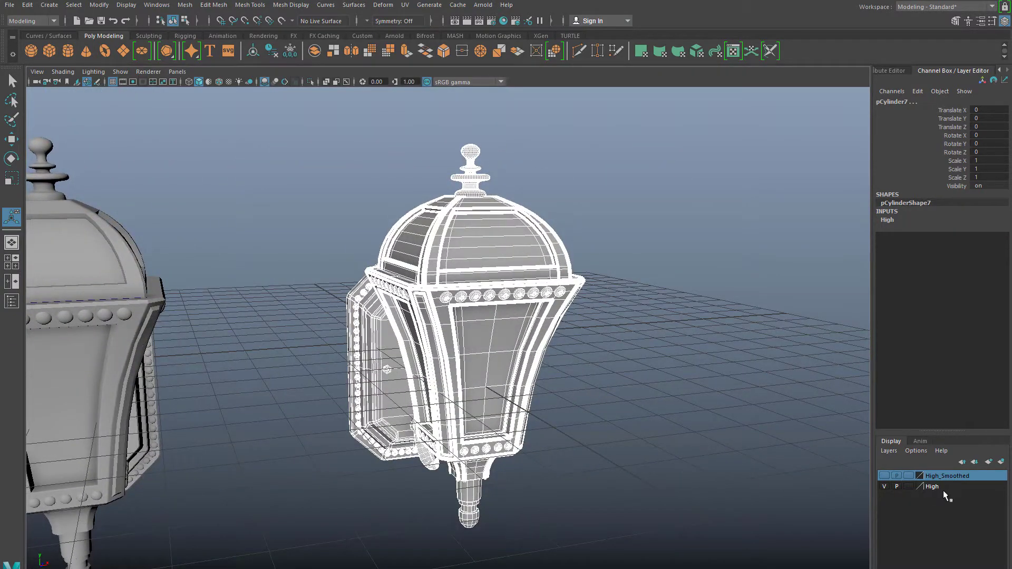
# Switch visibility from the High layer to the High_Smoothed layer and overlay wireframes on the shaded models.
pyautogui.click(943, 487)
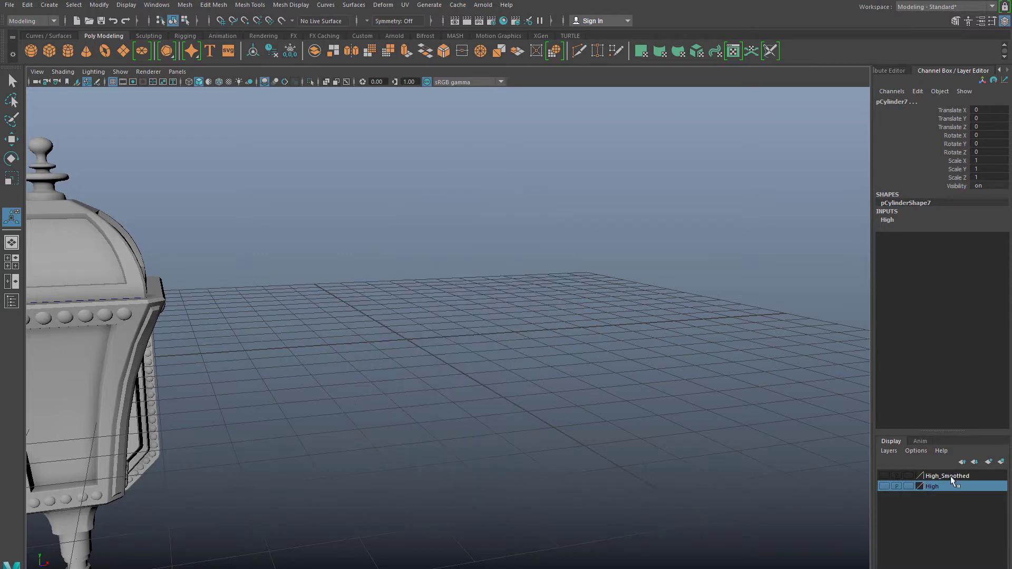
pyautogui.click(950, 476)
pyautogui.scroll(2, 529, 415)
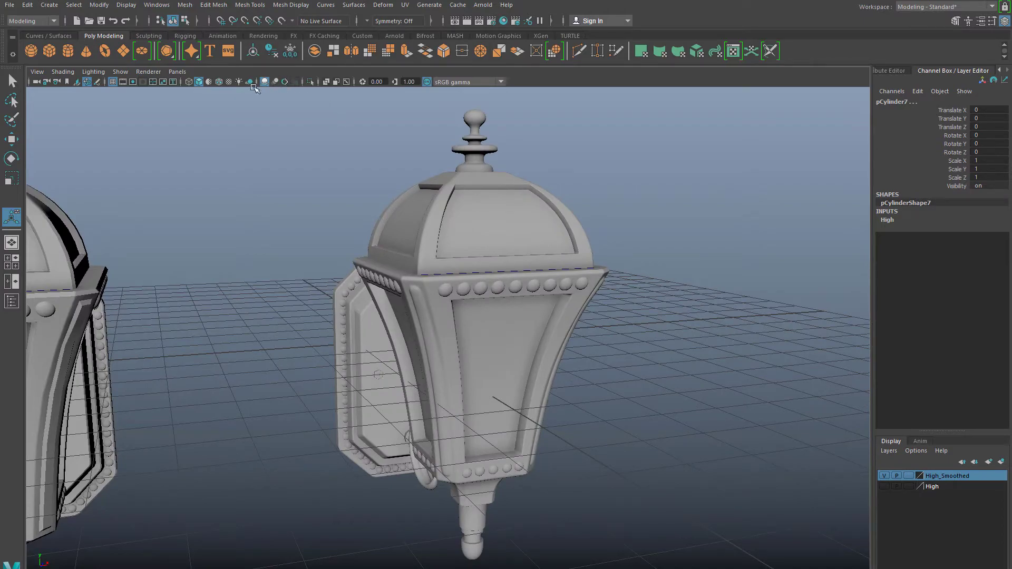
pyautogui.click(219, 82)
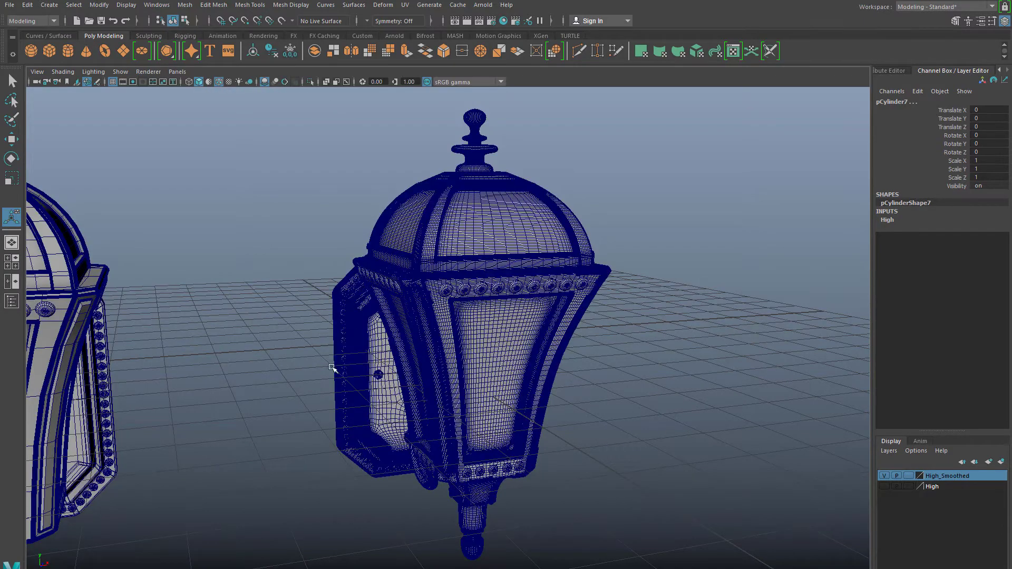
# Examine the smoothed lantern's wireframe density on the body, roof and wall plate.
pyautogui.moveTo(334, 369)
pyautogui.keyDown('alt'); pyautogui.mouseDown()
pyautogui.moveTo(334, 422)
pyautogui.moveTo(361, 432)
pyautogui.moveTo(458, 420)
pyautogui.moveTo(494, 402)
pyautogui.moveTo(463, 390)
pyautogui.mouseUp(); pyautogui.keyUp('alt')
pyautogui.scroll(5, 422, 390)
pyautogui.keyDown('alt'); pyautogui.moveTo(399, 389); pyautogui.dragTo(298, 387); pyautogui.keyUp('alt')
pyautogui.scroll(3, 352, 363)
pyautogui.scroll(-2, 357, 353)
pyautogui.keyDown('alt'); pyautogui.moveTo(356, 353); pyautogui.dragTo(403, 392); pyautogui.keyUp('alt')
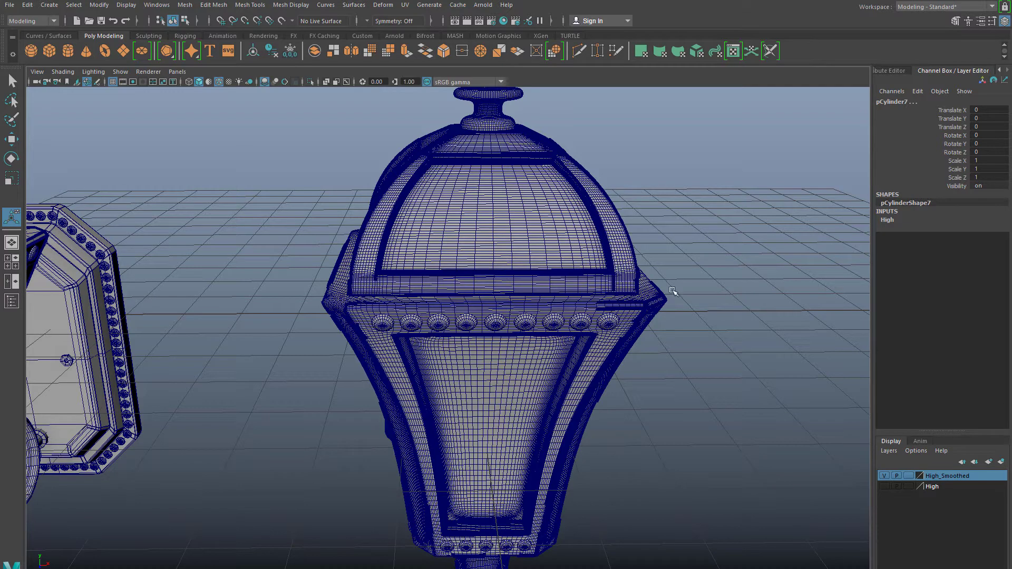
pyautogui.scroll(-2, 721, 419)
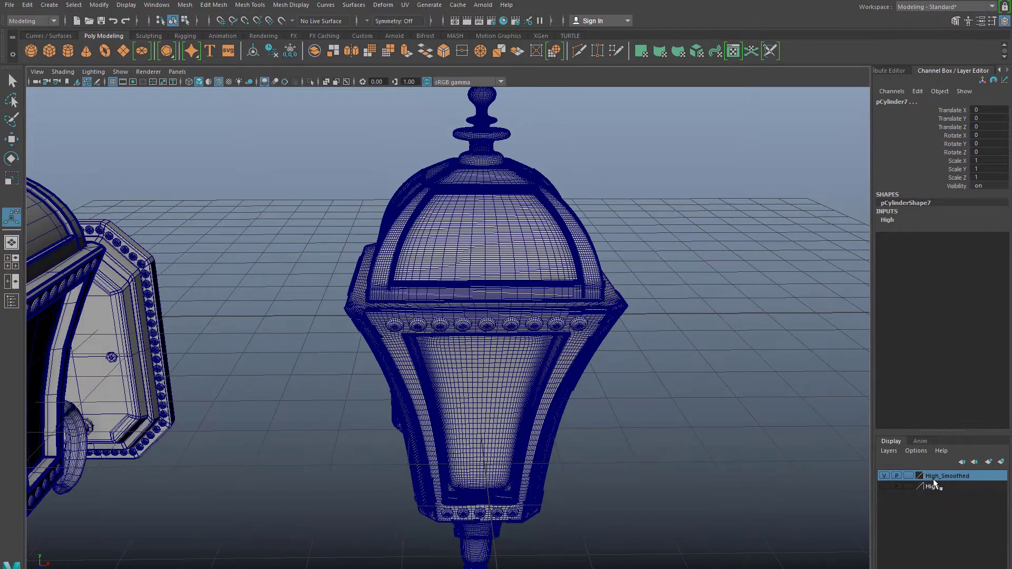
# Hide the High_Smoothed layer and display the High layer beside the duplicate lantern.
pyautogui.click(884, 475)
pyautogui.scroll(-3, 596, 470)
pyautogui.click(884, 486)
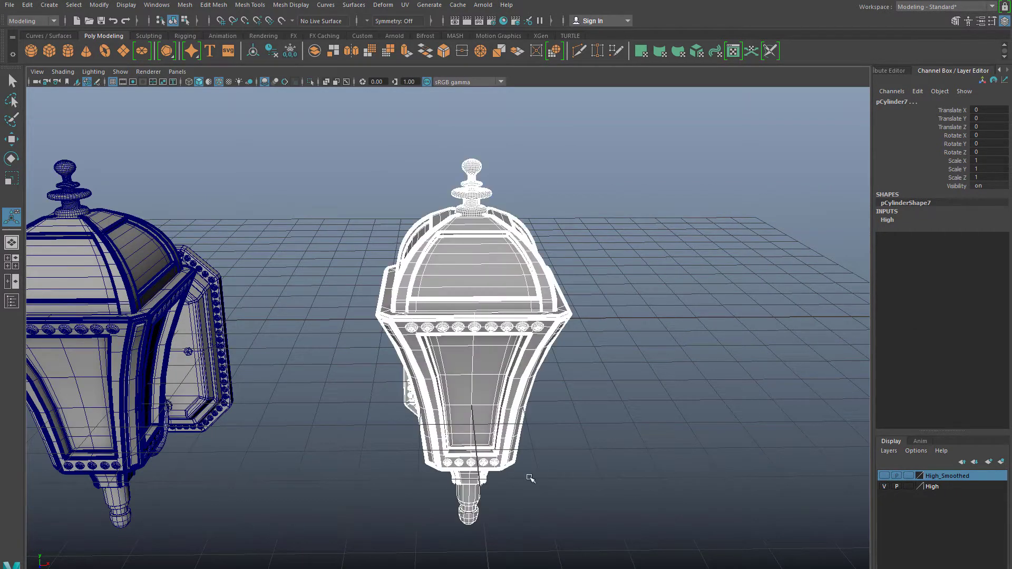
pyautogui.keyDown('alt'); pyautogui.moveTo(461, 395); pyautogui.dragTo(237, 337); pyautogui.keyUp('alt')
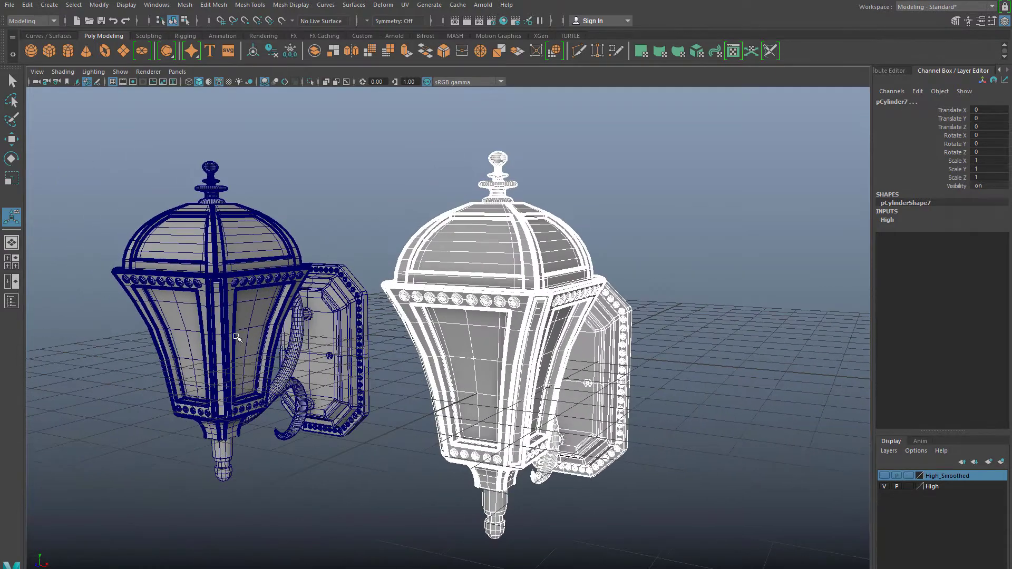
# Select every part of the duplicate lantern and set its Translate X to -8.
pyautogui.click(237, 337)
pyautogui.scroll(3, 264, 350)
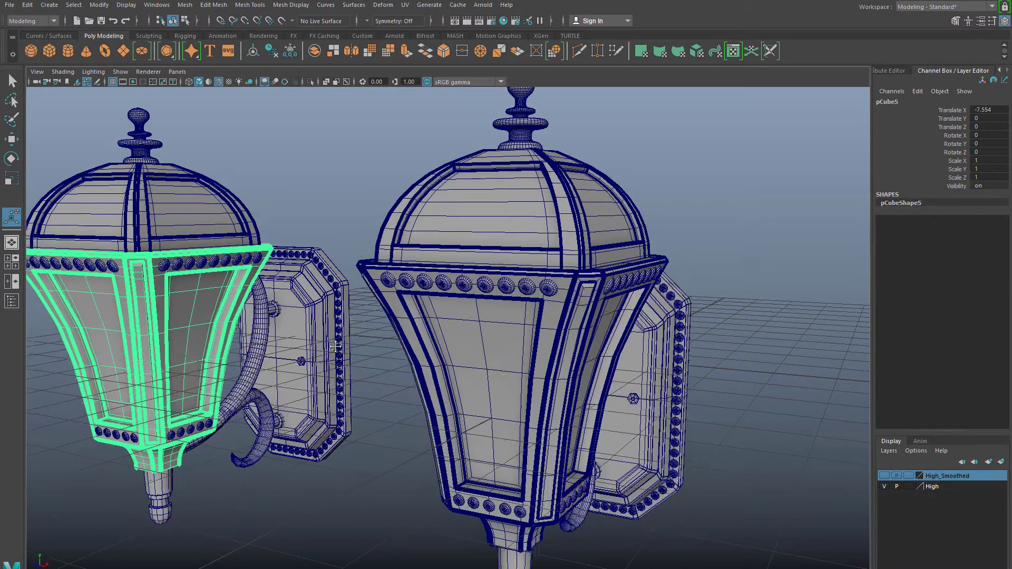
pyautogui.keyDown('alt'); pyautogui.moveTo(335, 346); pyautogui.dragTo(393, 344); pyautogui.keyUp('alt')
pyautogui.scroll(-2, 393, 344)
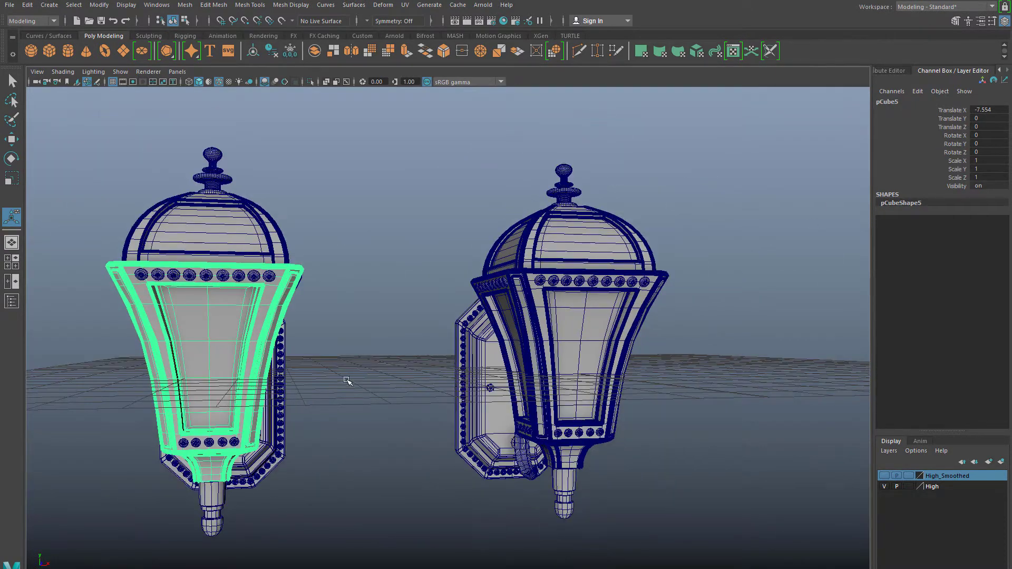
pyautogui.keyDown('alt'); pyautogui.moveTo(346, 381); pyautogui.dragTo(298, 384); pyautogui.keyUp('alt')
pyautogui.moveTo(136, 153); pyautogui.dragTo(373, 498)
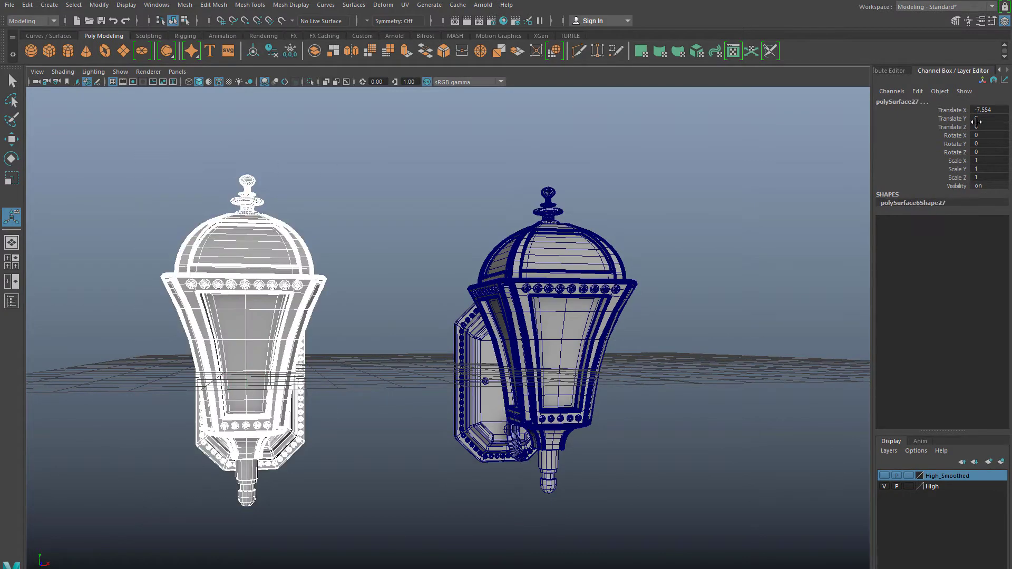
pyautogui.click(1004, 111)
pyautogui.write('-8')
pyautogui.press('Return')
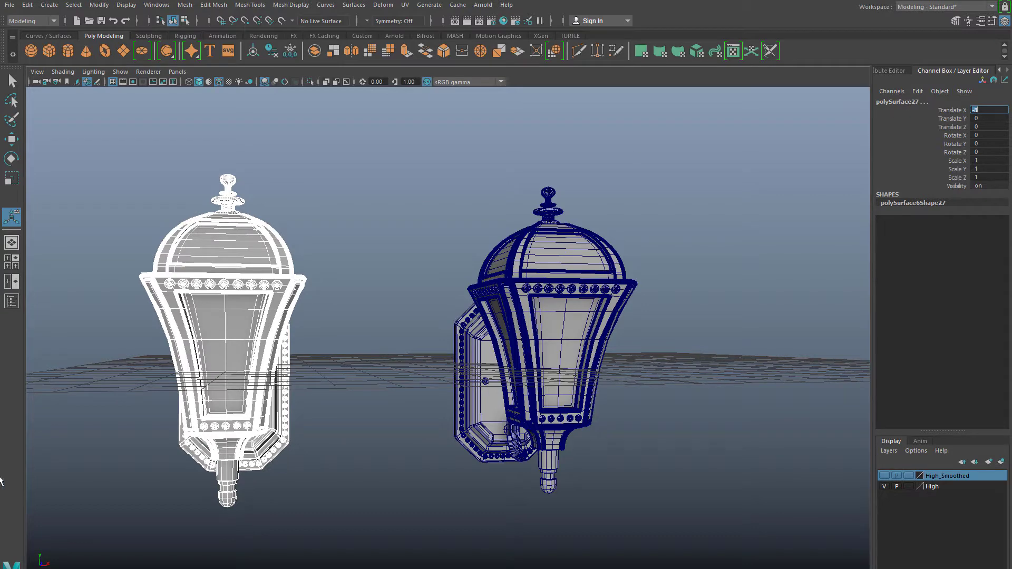
# Hide the High layer and look over the duplicate lantern on its own.
pyautogui.keyDown('alt'); pyautogui.moveTo(348, 373); pyautogui.dragTo(304, 396); pyautogui.keyUp('alt')
pyautogui.keyDown('alt'); pyautogui.moveTo(329, 404); pyautogui.dragTo(449, 409, button='right'); pyautogui.keyUp('alt')
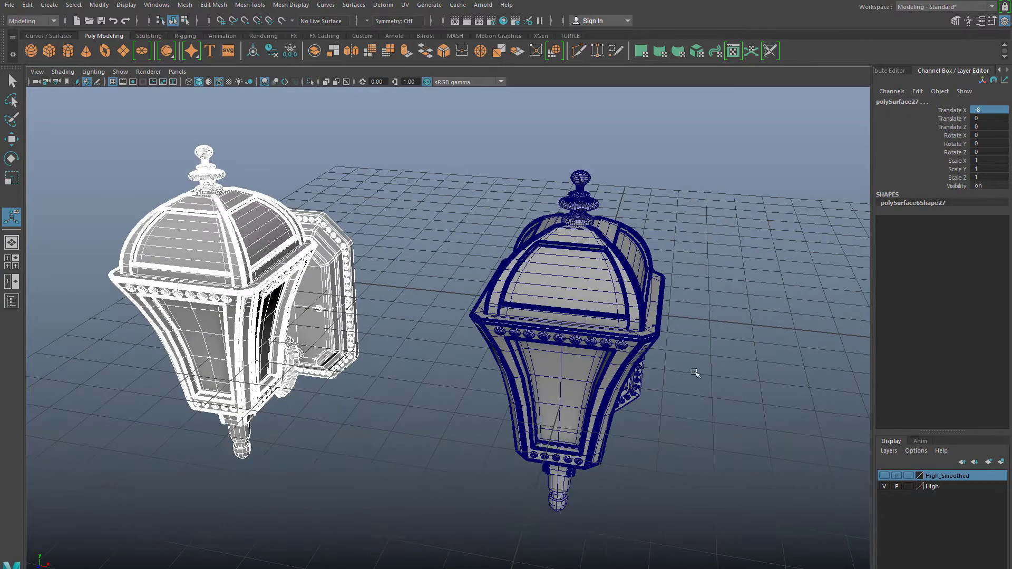
pyautogui.click(884, 487)
pyautogui.keyDown('alt'); pyautogui.moveTo(330, 406); pyautogui.dragTo(490, 425, button='middle'); pyautogui.keyUp('alt')
pyautogui.keyDown('alt'); pyautogui.moveTo(490, 425); pyautogui.dragTo(579, 427, button='right'); pyautogui.keyUp('alt')
pyautogui.keyDown('alt'); pyautogui.moveTo(580, 426); pyautogui.dragTo(479, 400); pyautogui.keyUp('alt')
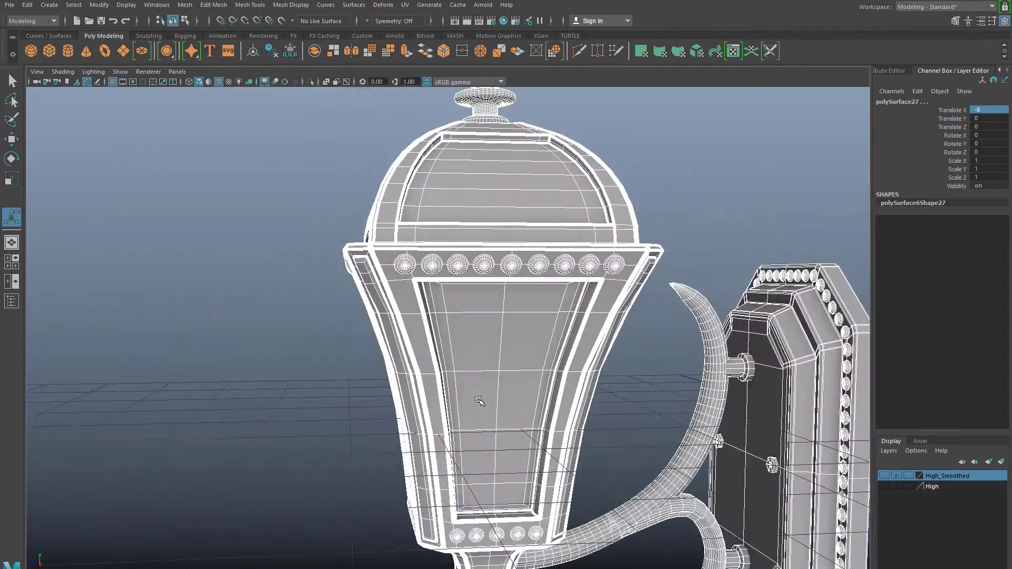
pyautogui.keyDown('alt'); pyautogui.moveTo(553, 409); pyautogui.dragTo(490, 378, button='right'); pyautogui.keyUp('alt')
pyautogui.keyDown('alt'); pyautogui.moveTo(490, 377); pyautogui.dragTo(475, 372, button='middle'); pyautogui.keyUp('alt')
pyautogui.keyDown('alt'); pyautogui.moveTo(475, 372); pyautogui.dragTo(466, 351); pyautogui.keyUp('alt')
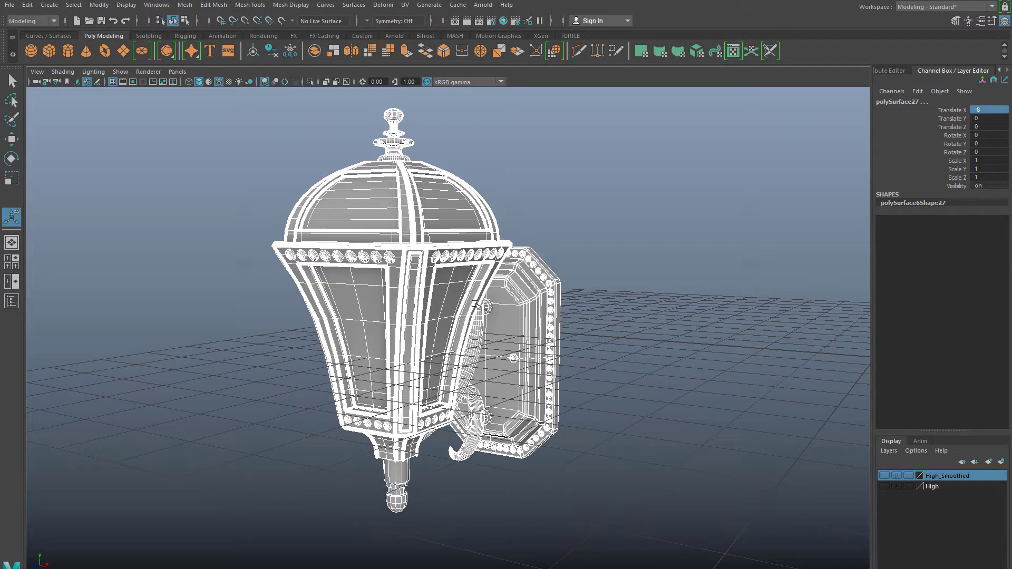
# Remove the creasing from all edges of the lantern's domed roof with the Crease tool.
pyautogui.moveTo(372, 231); pyautogui.dragTo(360, 209, button='right')
pyautogui.moveTo(276, 163); pyautogui.dragTo(533, 474)
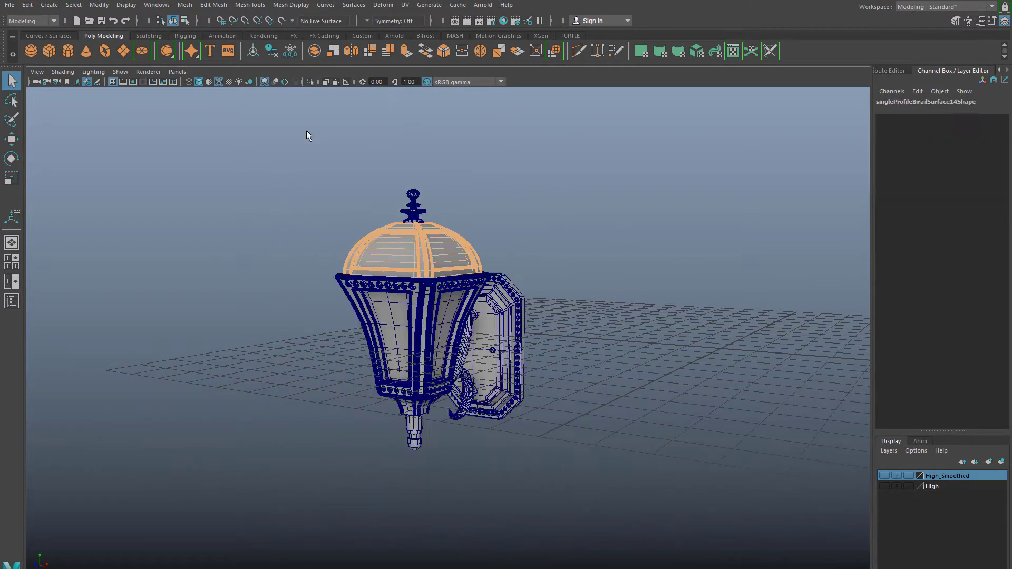
pyautogui.click(258, 6)
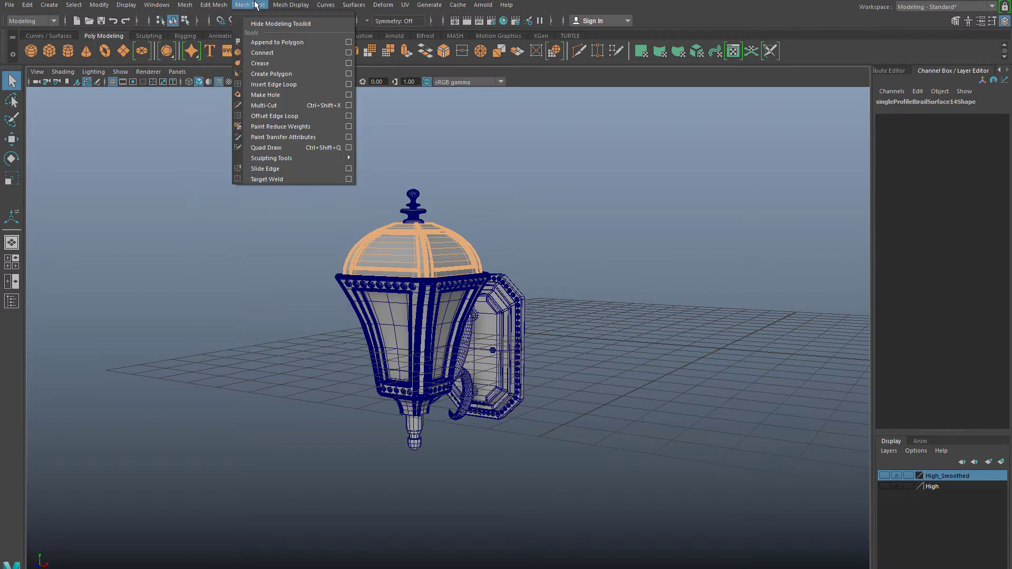
pyautogui.click(266, 63)
pyautogui.moveTo(285, 262); pyautogui.dragTo(700, 506)
pyautogui.moveTo(446, 280); pyautogui.dragTo(497, 265, button='right')
pyautogui.click(273, 207)
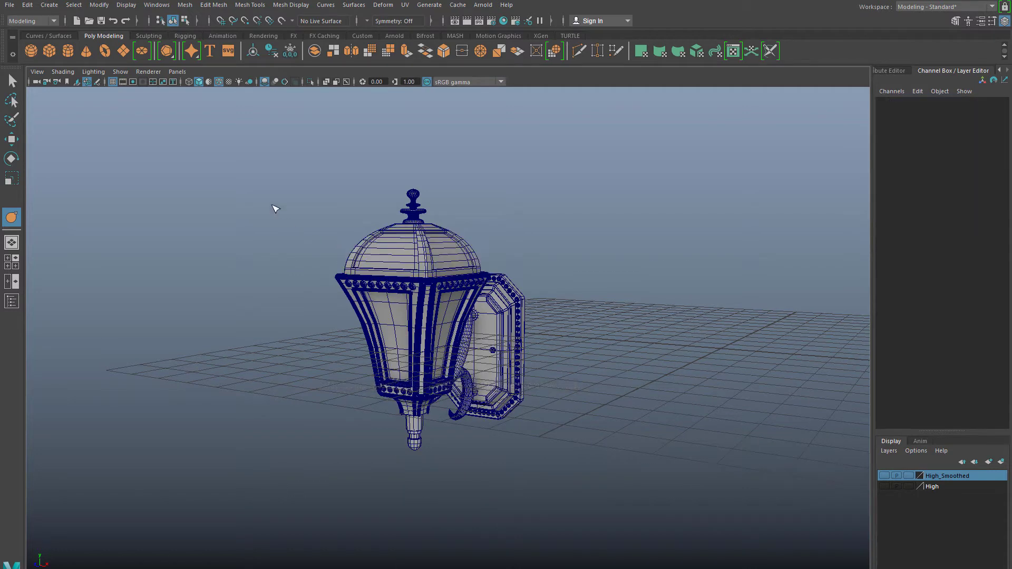
# Select all edges of the lantern's tapered body and remove their creasing with the Crease tool.
pyautogui.moveTo(283, 204); pyautogui.dragTo(640, 544)
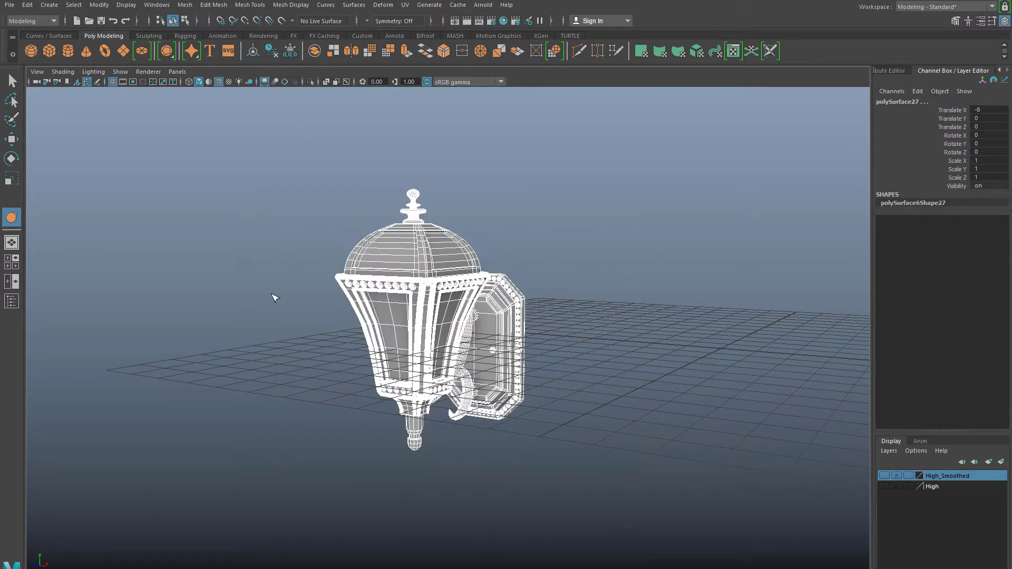
pyautogui.click(260, 319)
pyautogui.click(365, 333)
pyautogui.scroll(3, 337, 339)
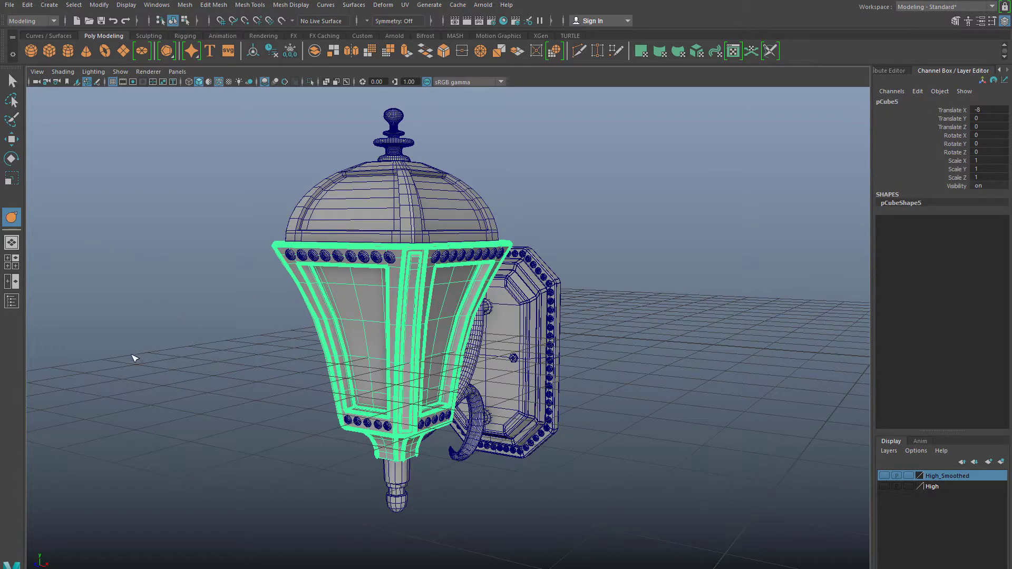
pyautogui.press('F8')
pyautogui.rightClick(335, 305)
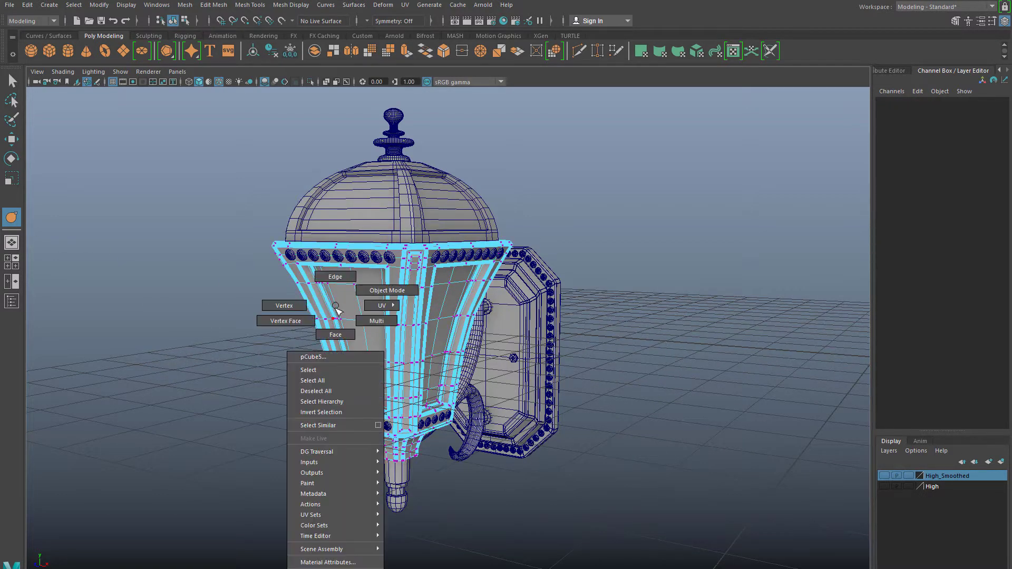
pyautogui.click(319, 278)
pyautogui.moveTo(248, 213); pyautogui.dragTo(622, 527)
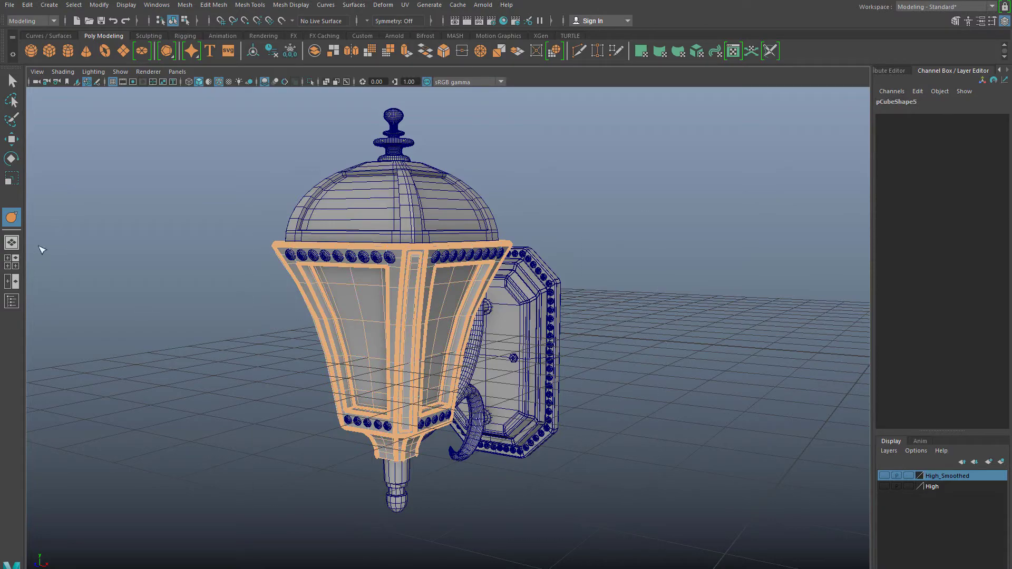
pyautogui.moveTo(272, 351); pyautogui.dragTo(88, 361, button='middle')
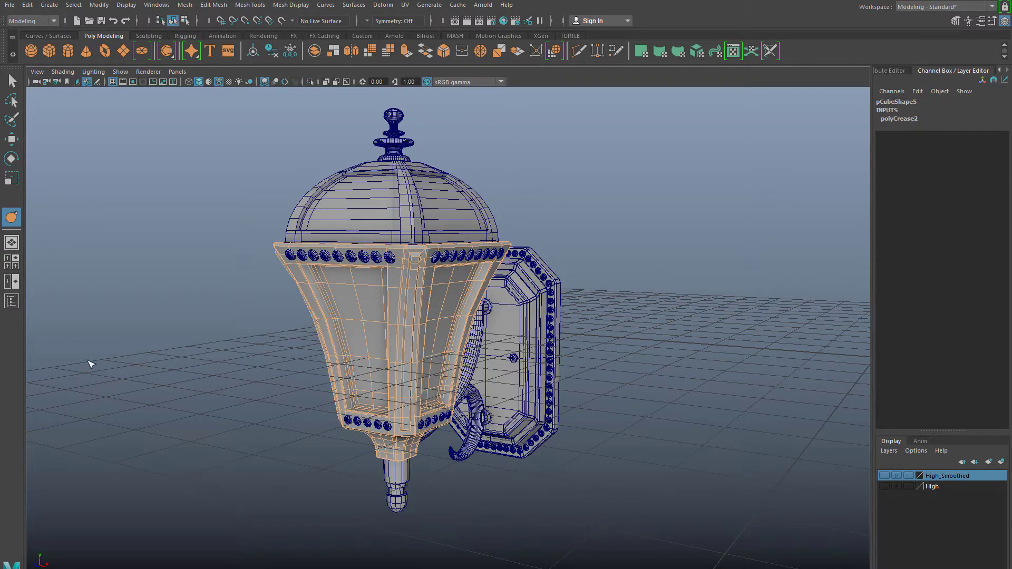
pyautogui.click(283, 452)
# Examine the edge flow on the lantern's uncreased body, wall plate and domed roof.
pyautogui.scroll(4, 576, 368)
pyautogui.keyDown('alt'); pyautogui.moveTo(563, 386); pyautogui.dragTo(473, 363); pyautogui.keyUp('alt')
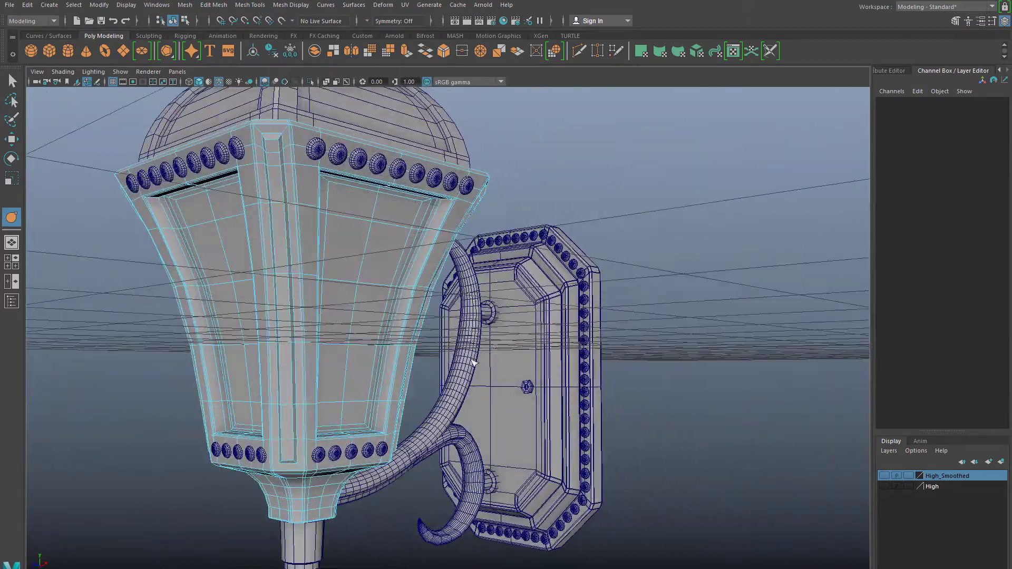
pyautogui.keyDown('alt'); pyautogui.moveTo(473, 362); pyautogui.dragTo(585, 393, button='middle'); pyautogui.keyUp('alt')
pyautogui.keyDown('alt'); pyautogui.moveTo(584, 393); pyautogui.dragTo(447, 346); pyautogui.keyUp('alt')
pyautogui.press('q')
pyautogui.scroll(3, 479, 348)
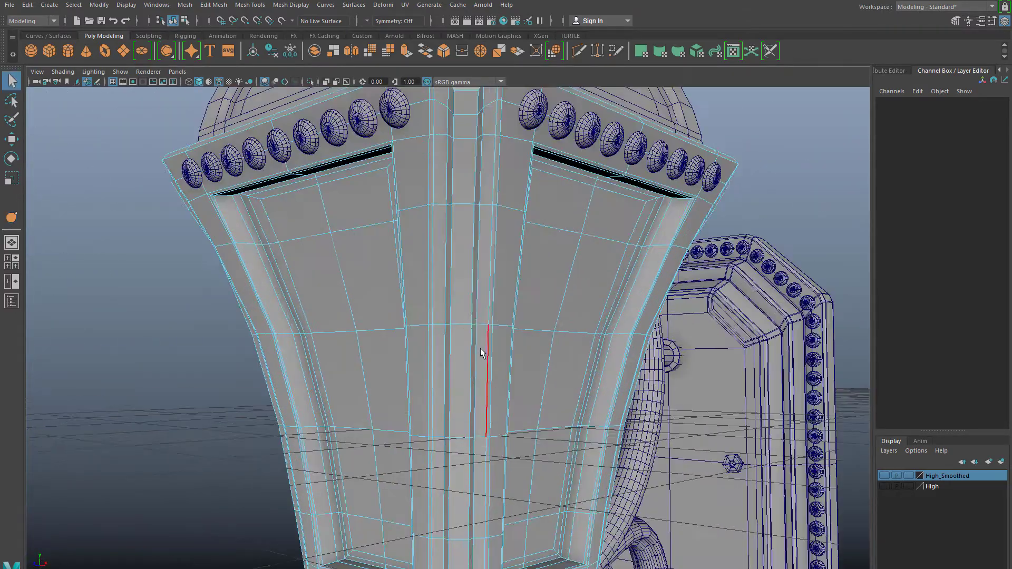
pyautogui.scroll(-5, 480, 348)
pyautogui.keyDown('alt'); pyautogui.moveTo(444, 233); pyautogui.dragTo(454, 352); pyautogui.keyUp('alt')
pyautogui.scroll(3, 524, 182)
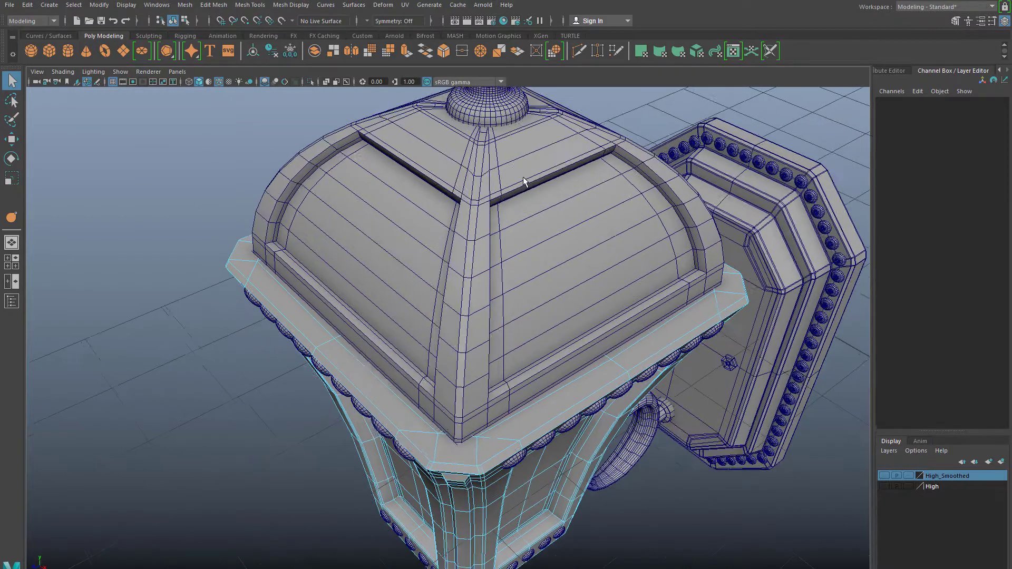
pyautogui.scroll(-3, 524, 182)
pyautogui.keyDown('alt'); pyautogui.moveTo(524, 181); pyautogui.dragTo(462, 282); pyautogui.keyUp('alt')
# Delete the supporting edge loop running around the inner border of one recessed panel on the domed roof.
pyautogui.click(458, 267)
pyautogui.scroll(3, 468, 259)
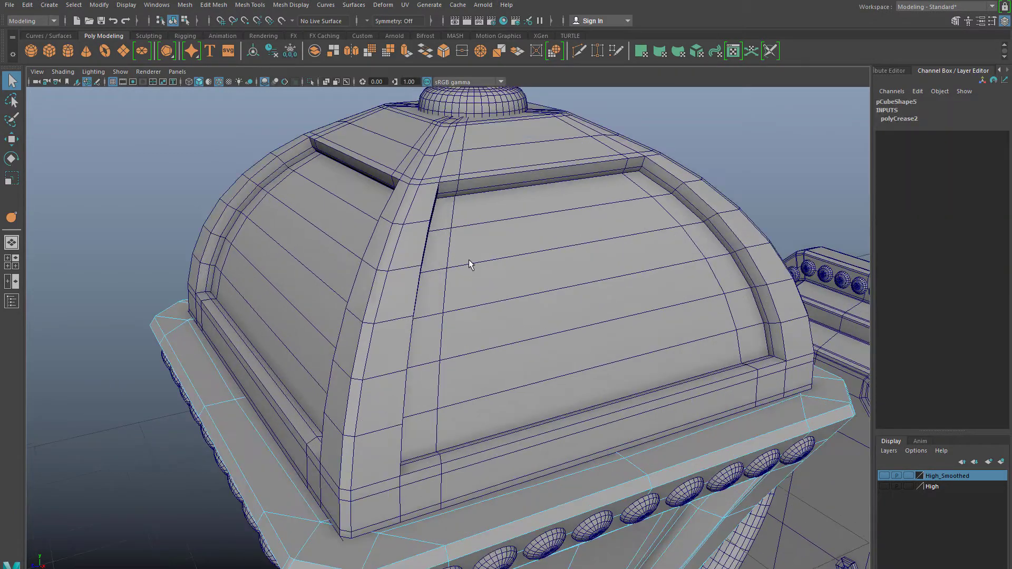
pyautogui.moveTo(469, 259); pyautogui.dragTo(493, 240, button='right')
pyautogui.click(482, 257)
pyautogui.keyDown('alt'); pyautogui.moveTo(482, 257); pyautogui.dragTo(443, 267); pyautogui.keyUp('alt')
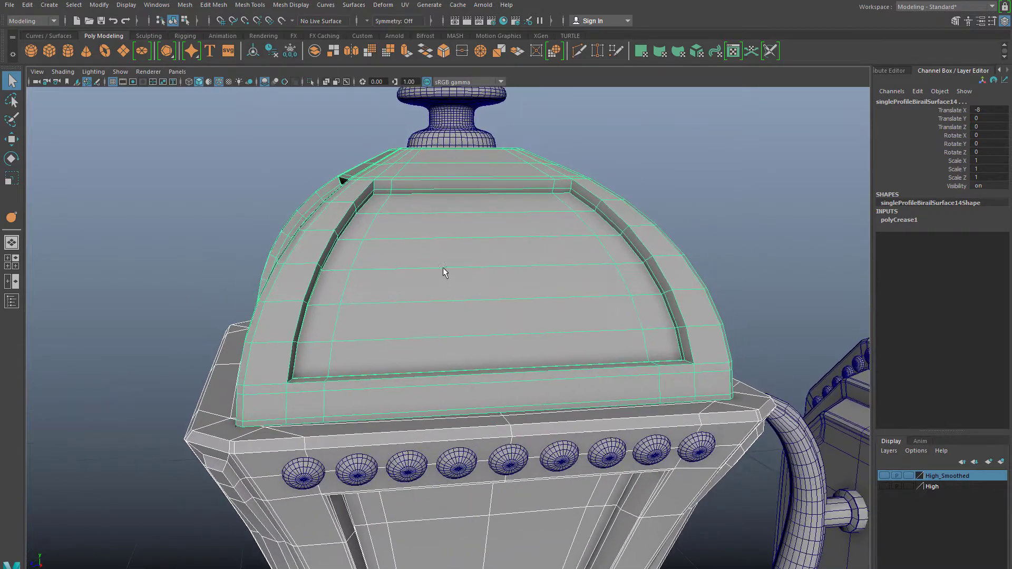
pyautogui.scroll(5, 445, 261)
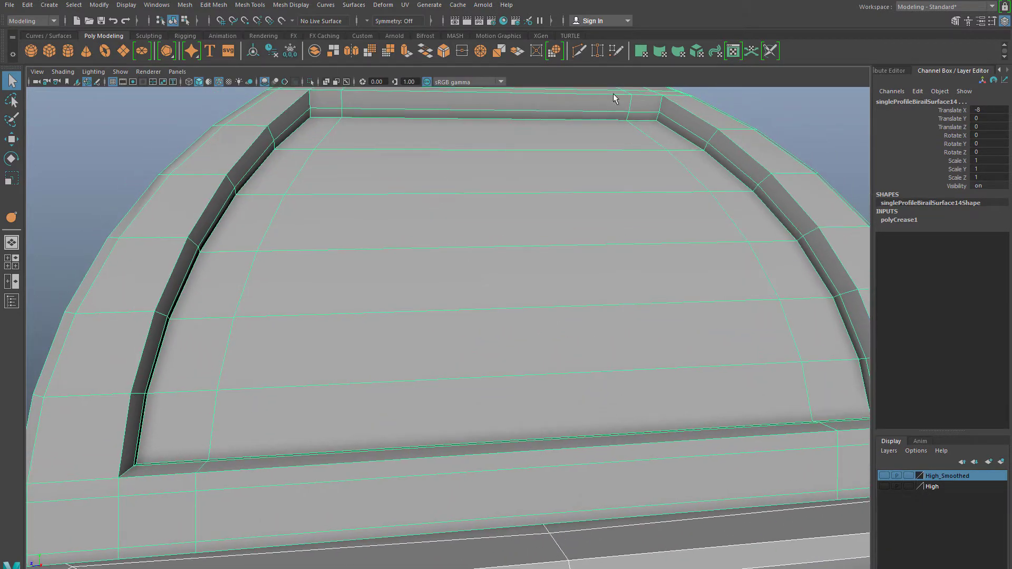
pyautogui.moveTo(615, 128); pyautogui.dragTo(613, 100, button='right')
pyautogui.click(594, 113)
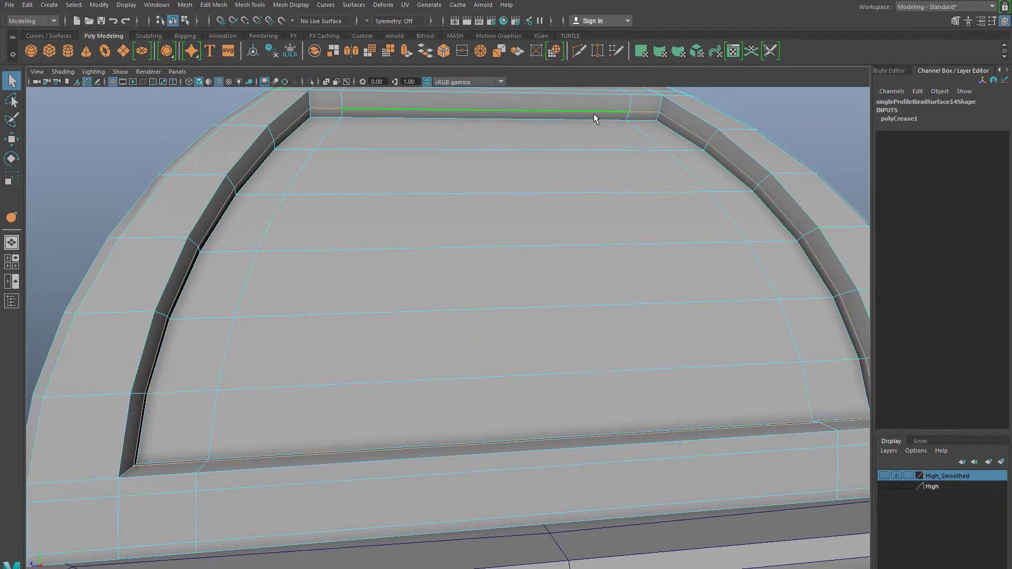
pyautogui.doubleClick(593, 113)
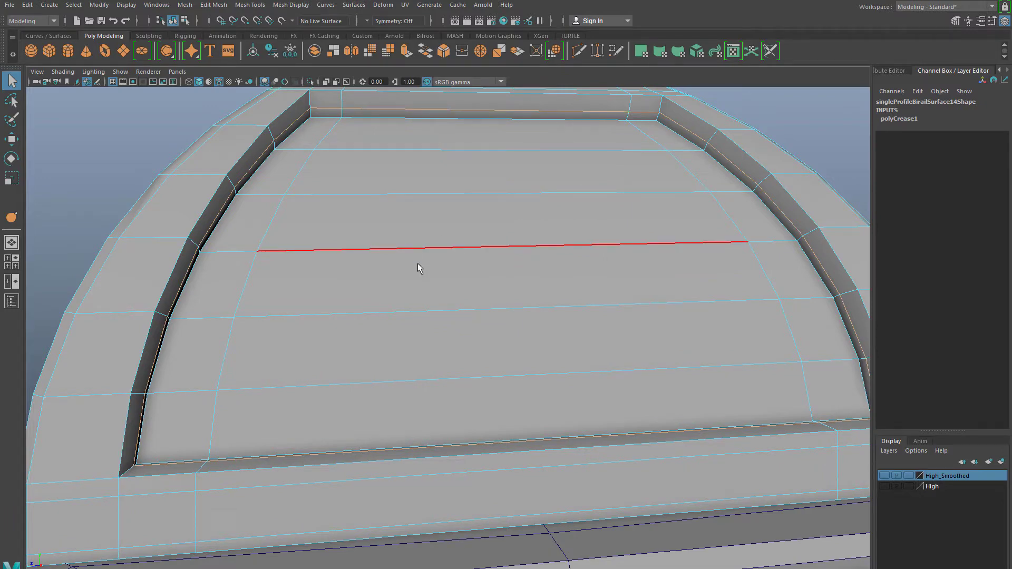
pyautogui.press('Delete')
# Delete the matching supporting edge loops around the inner borders of the other three recessed roof panels.
pyautogui.scroll(-3, 378, 352)
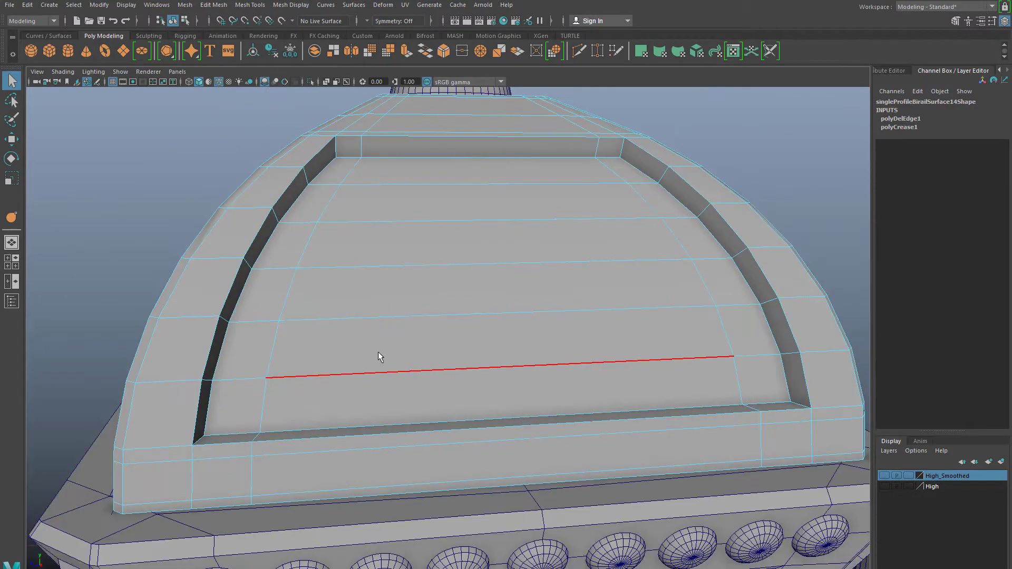
pyautogui.keyDown('alt'); pyautogui.moveTo(336, 317); pyautogui.dragTo(428, 232); pyautogui.keyUp('alt')
pyautogui.doubleClick(434, 140)
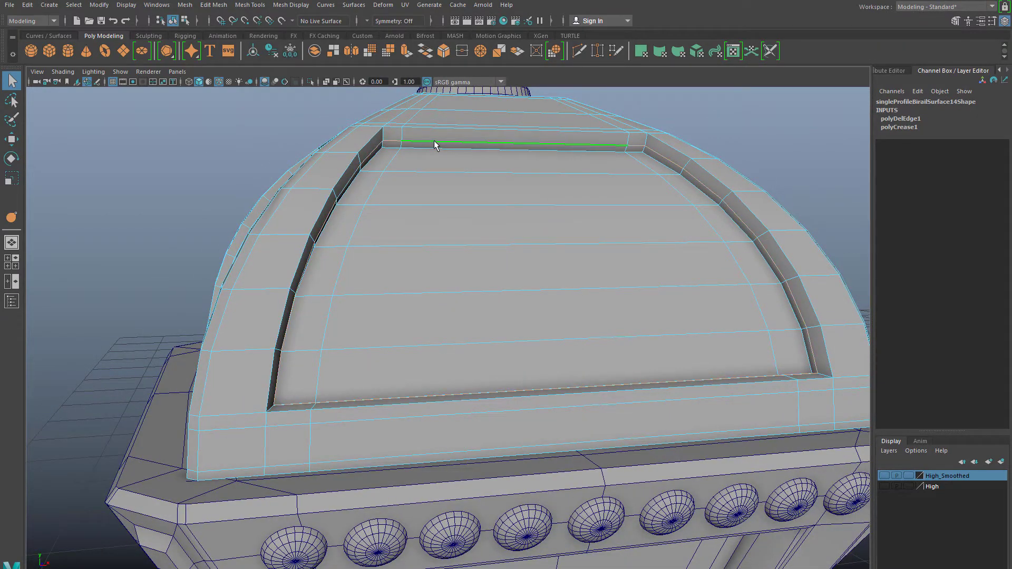
pyautogui.press('Delete')
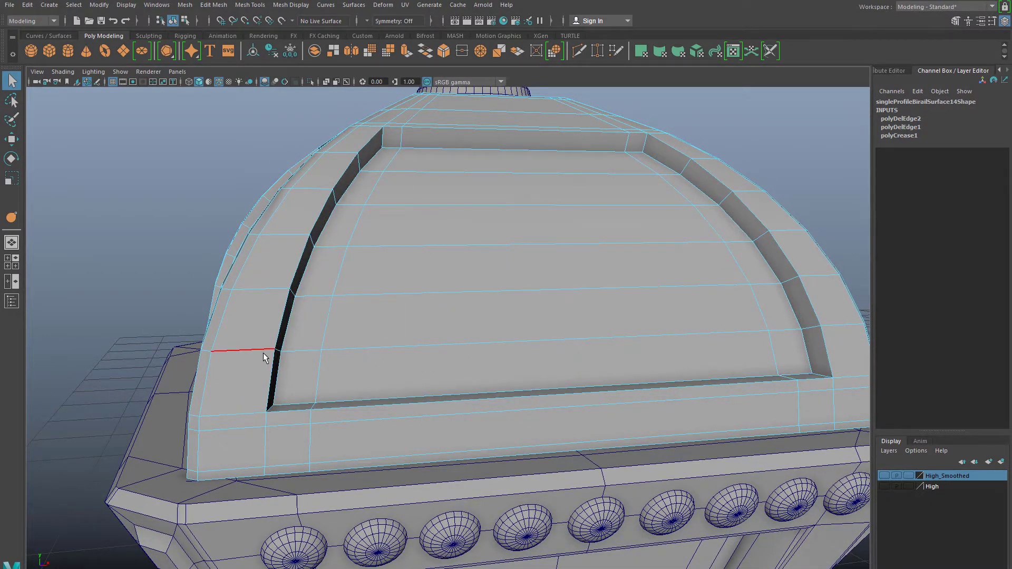
pyautogui.keyDown('alt'); pyautogui.moveTo(263, 352); pyautogui.dragTo(395, 174); pyautogui.keyUp('alt')
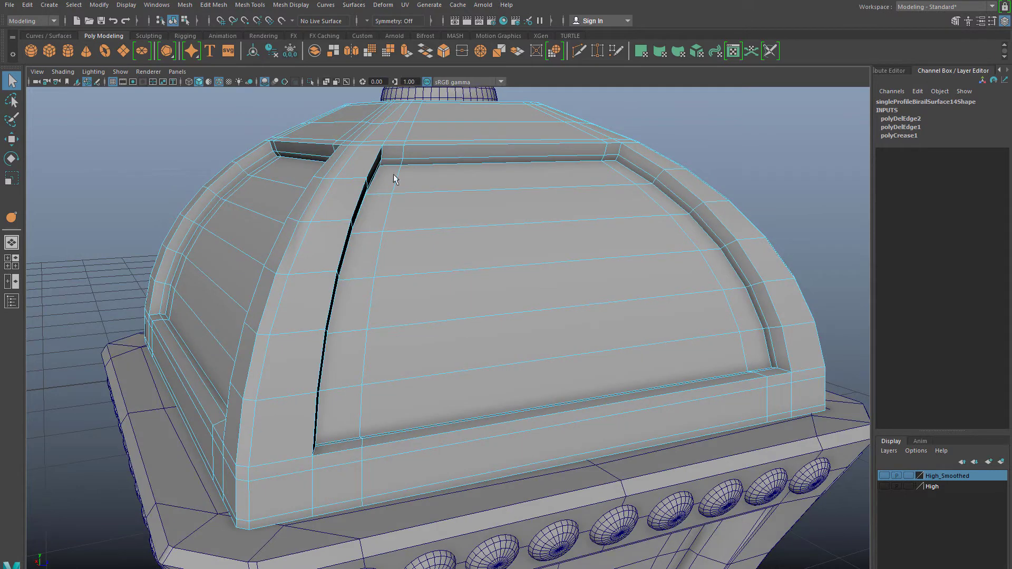
pyautogui.doubleClick(431, 160)
pyautogui.press('Delete')
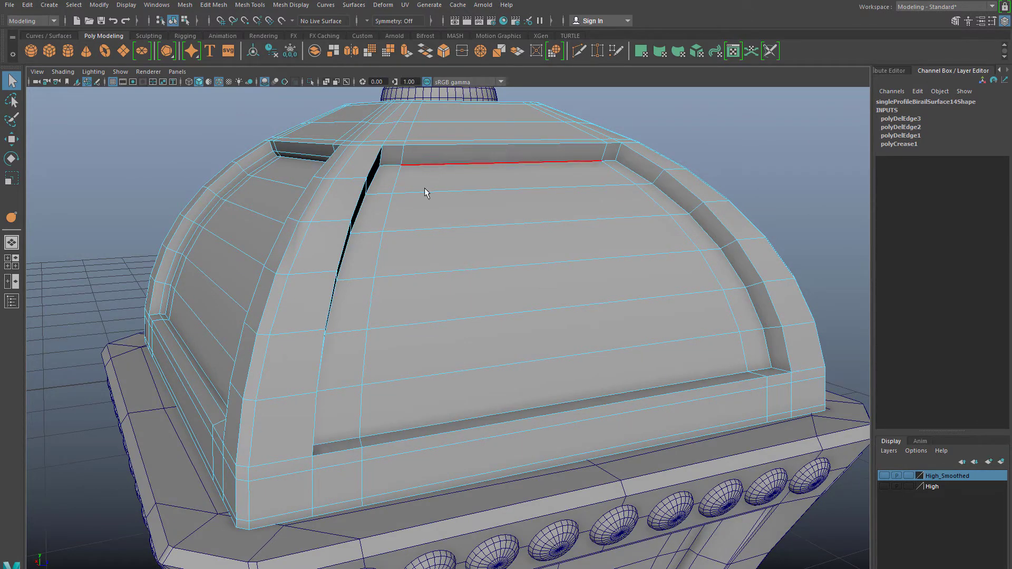
pyautogui.doubleClick(293, 154)
pyautogui.press('Delete')
# Turn on Object X symmetry and delete the vertical supporting edge loop beside the roof's corner rib, including its vertices.
pyautogui.keyDown('alt'); pyautogui.moveTo(270, 294); pyautogui.dragTo(241, 334); pyautogui.keyUp('alt')
pyautogui.scroll(3, 346, 372)
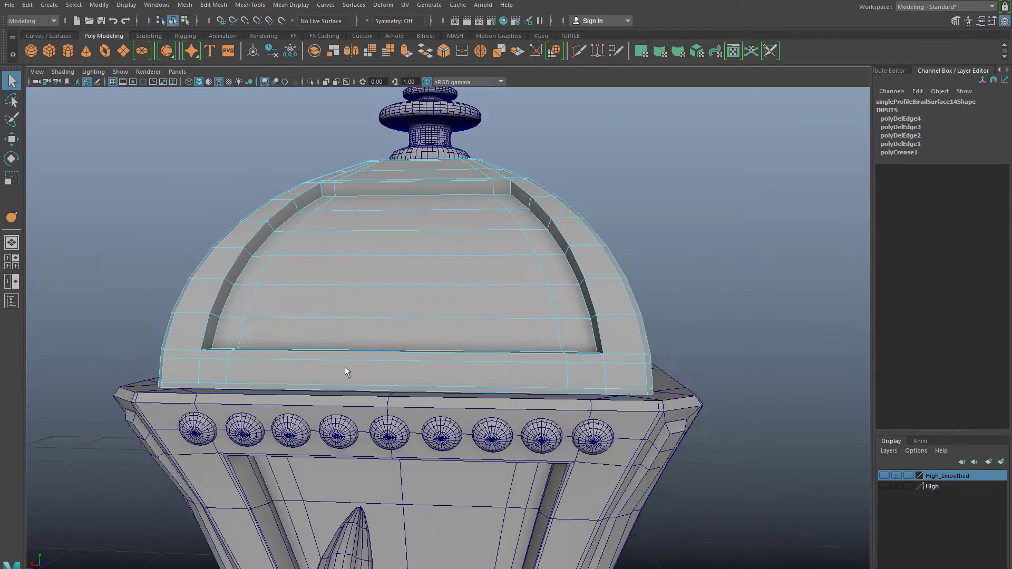
pyautogui.scroll(2, 347, 372)
pyautogui.keyDown('alt'); pyautogui.moveTo(334, 273); pyautogui.dragTo(599, 361); pyautogui.keyUp('alt')
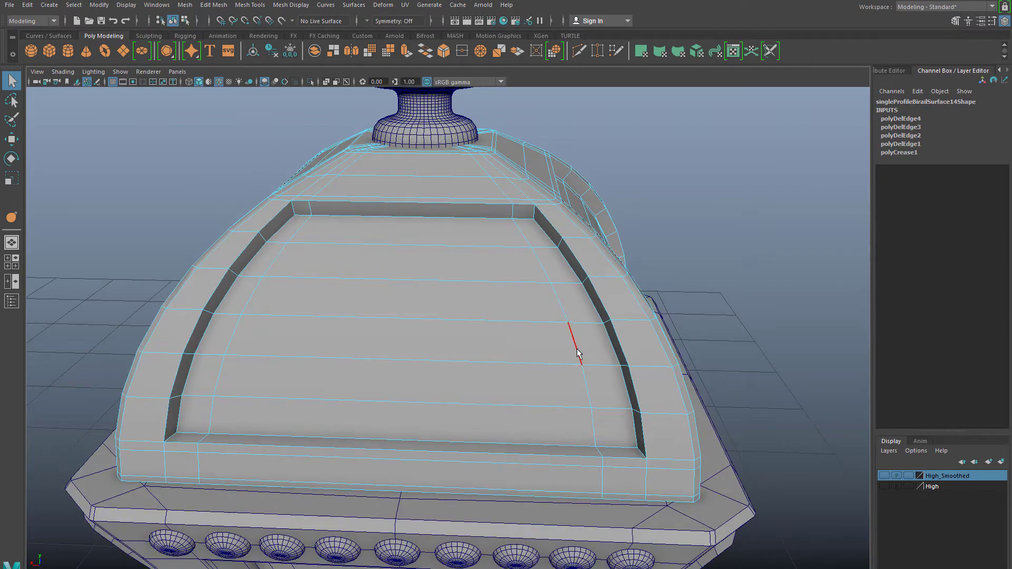
pyautogui.keyDown('alt'); pyautogui.moveTo(655, 458); pyautogui.dragTo(464, 232); pyautogui.keyUp('alt')
pyautogui.click(367, 21)
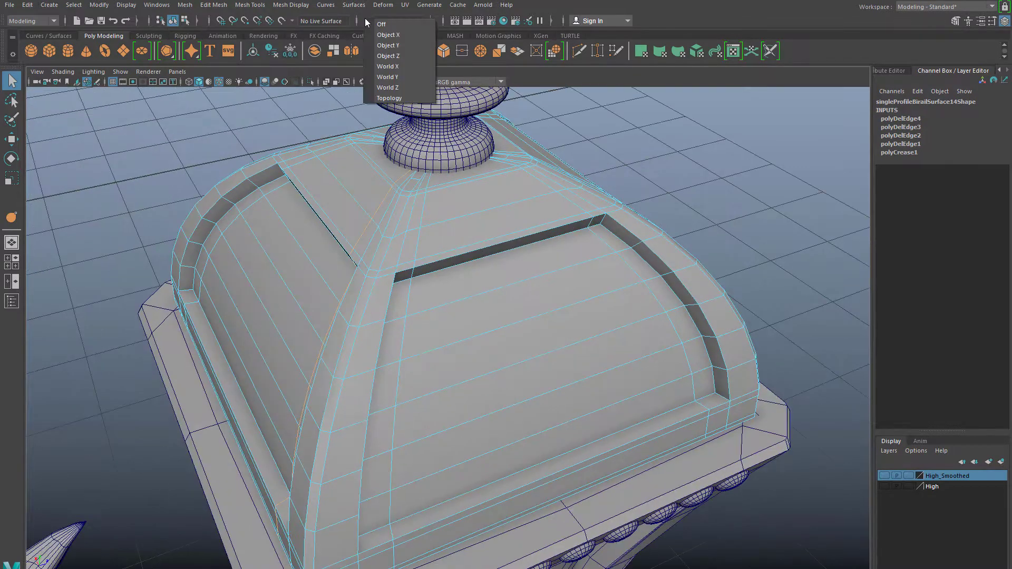
pyautogui.click(389, 35)
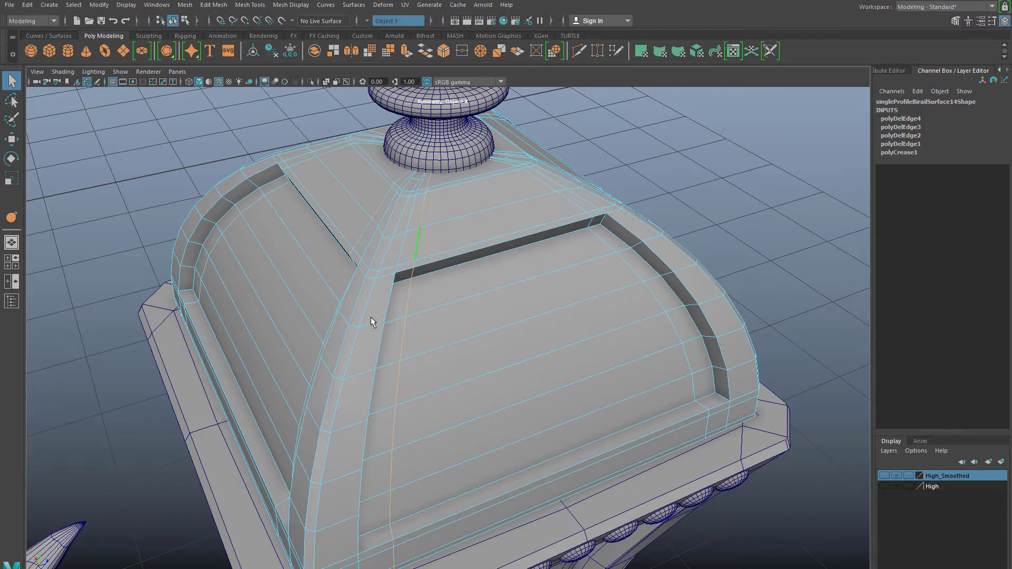
pyautogui.keyDown('alt'); pyautogui.moveTo(373, 316); pyautogui.dragTo(408, 319); pyautogui.keyUp('alt')
pyautogui.keyDown('alt'); pyautogui.moveTo(392, 319); pyautogui.dragTo(399, 324); pyautogui.keyUp('alt')
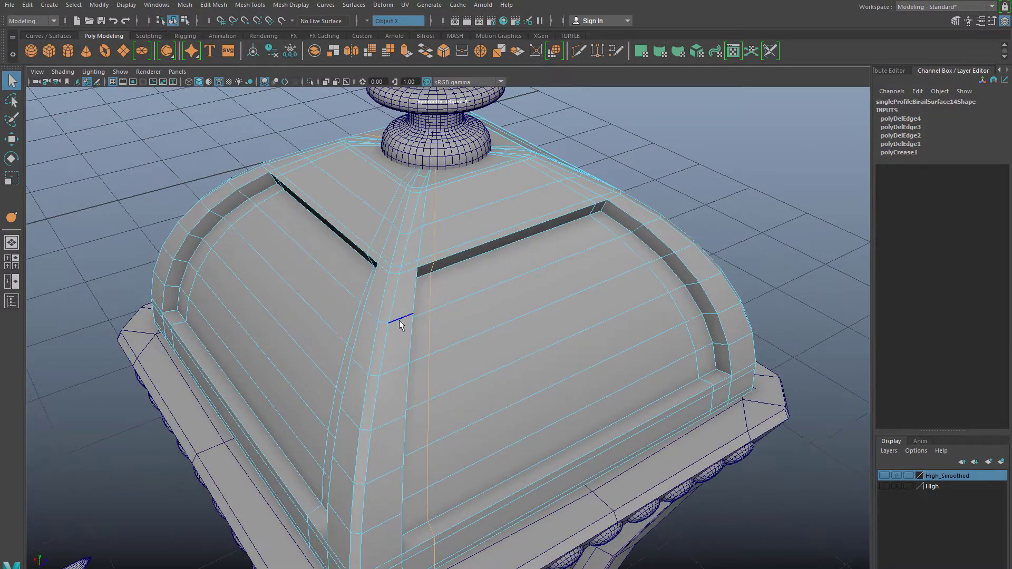
pyautogui.hotkey('ctrl', 'Delete')
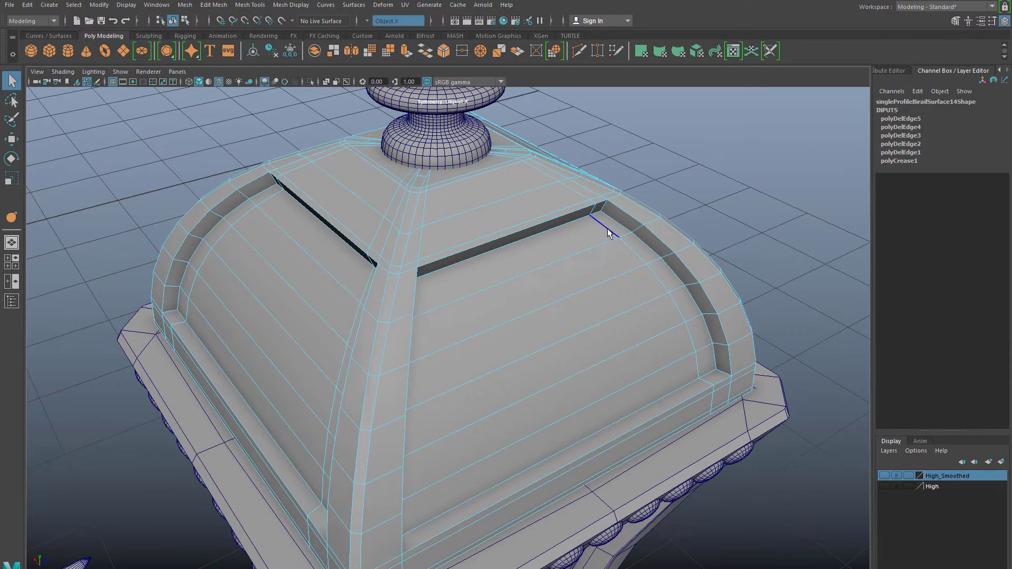
# Delete the remaining vertical supporting edge loops near the sides of the roof panels together with their vertices.
pyautogui.doubleClick(607, 234)
pyautogui.hotkey('ctrl', 'Delete')
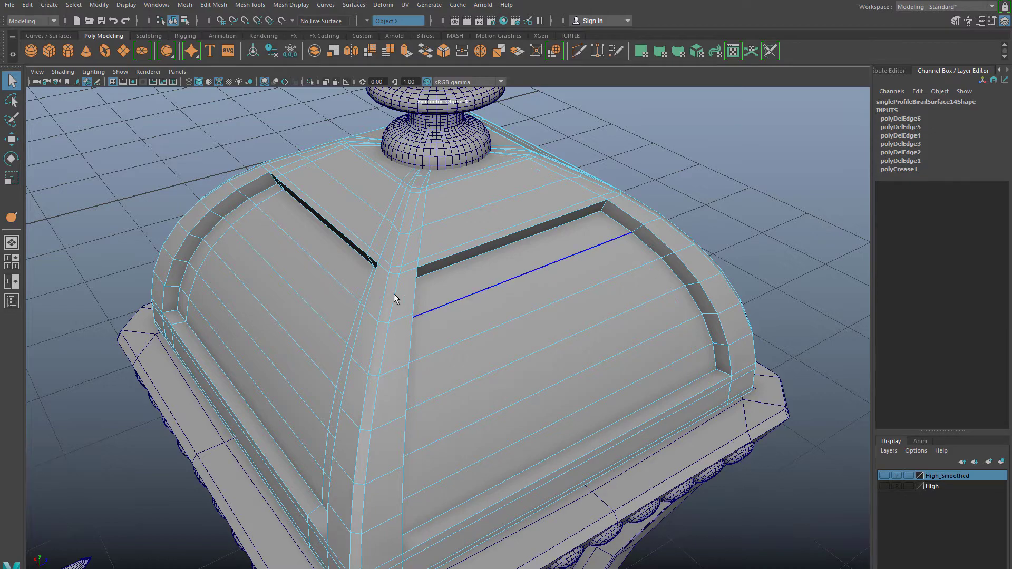
pyautogui.doubleClick(369, 240)
pyautogui.hotkey('ctrl', 'Delete')
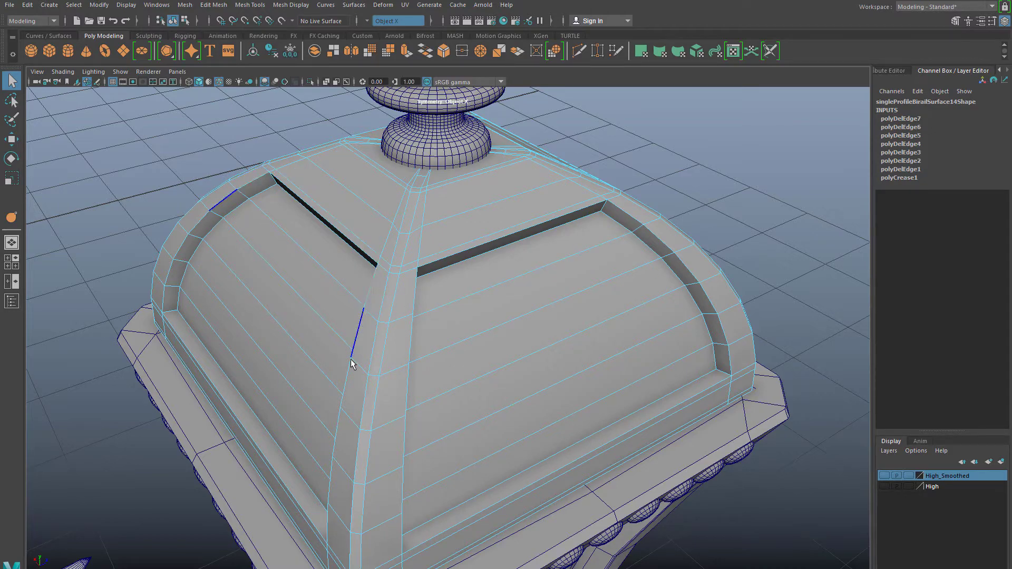
# Delete the supporting edge loop just above the roof's lower rim together with its vertices.
pyautogui.keyDown('alt'); pyautogui.moveTo(352, 363); pyautogui.dragTo(474, 409); pyautogui.keyUp('alt')
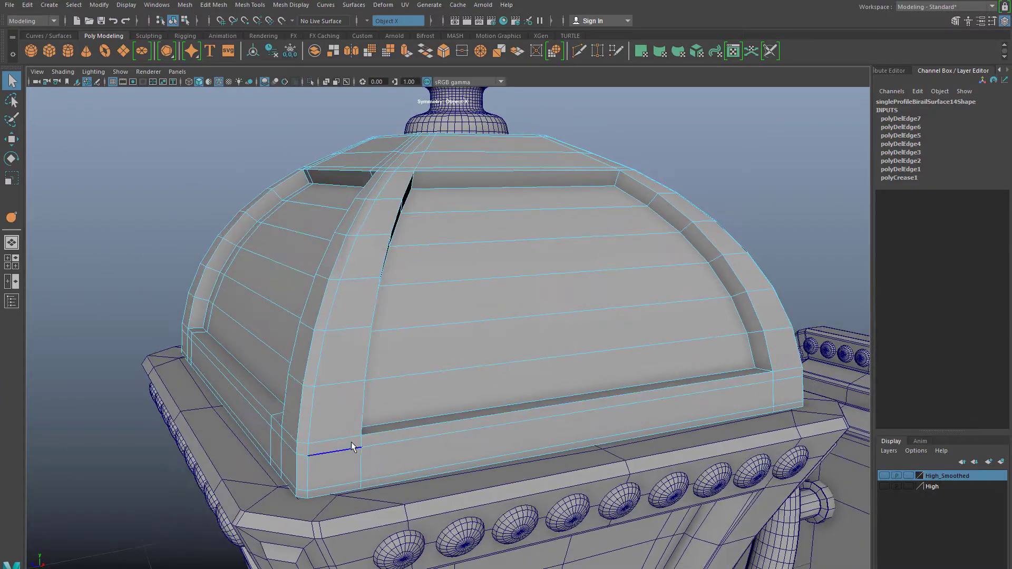
pyautogui.keyDown('alt'); pyautogui.moveTo(340, 464); pyautogui.dragTo(473, 452); pyautogui.keyUp('alt')
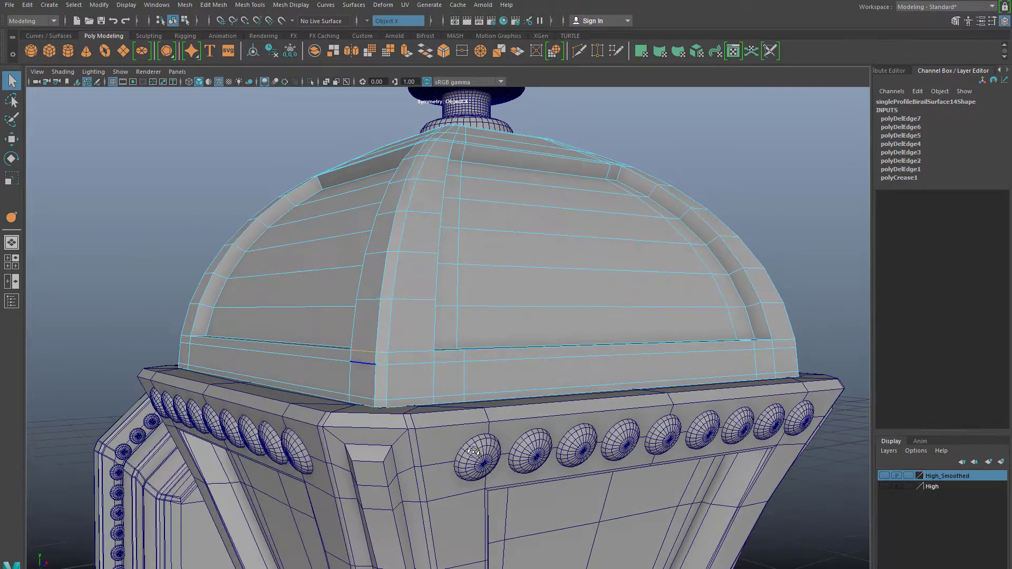
pyautogui.click(366, 399)
pyautogui.click(365, 374)
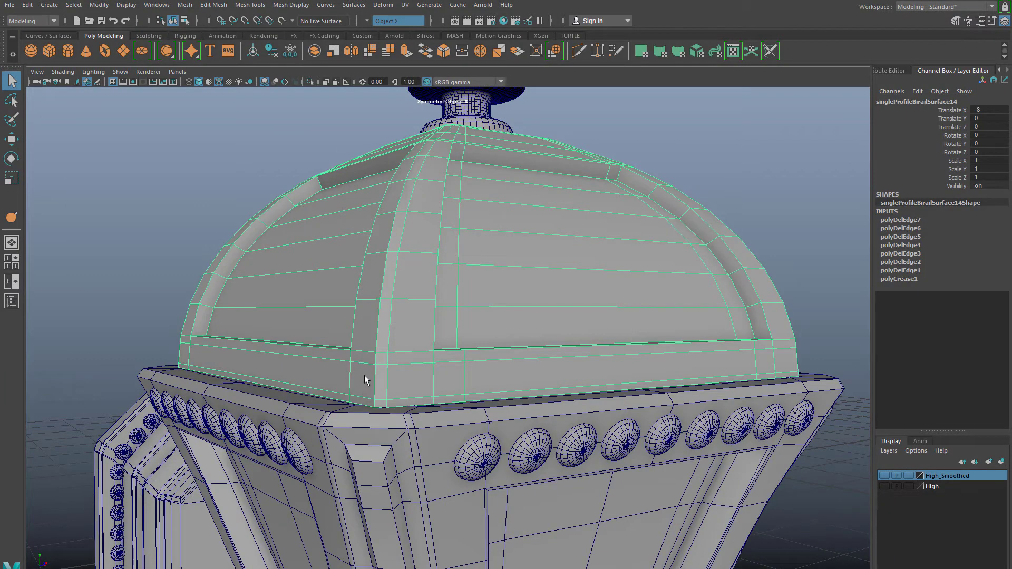
pyautogui.moveTo(365, 375); pyautogui.dragTo(343, 326, button='right')
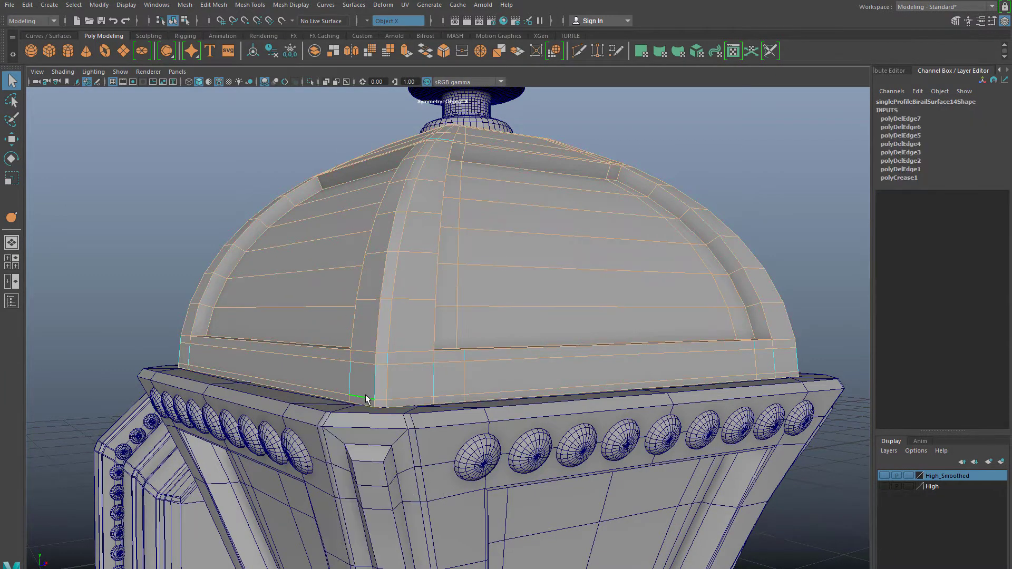
pyautogui.hotkey('ctrl', 'Delete')
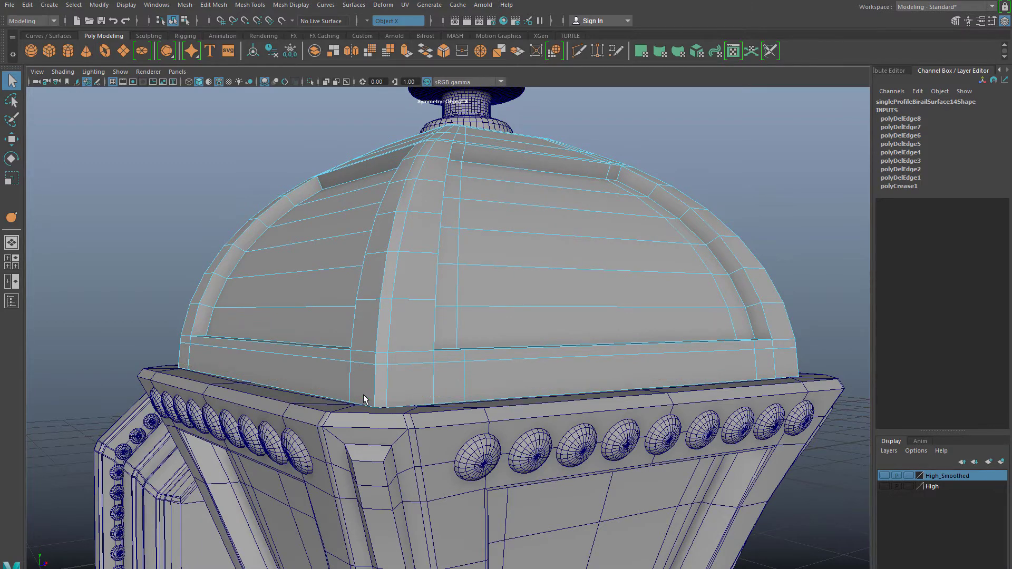
# Return the roof to object selection and move the top finial straight up, well clear of the roof.
pyautogui.scroll(-5, 339, 401)
pyautogui.keyDown('alt'); pyautogui.moveTo(488, 354); pyautogui.dragTo(462, 385); pyautogui.keyUp('alt')
pyautogui.moveTo(468, 305); pyautogui.dragTo(498, 312, button='right')
pyautogui.keyDown('alt'); pyautogui.moveTo(515, 335); pyautogui.dragTo(469, 289); pyautogui.keyUp('alt')
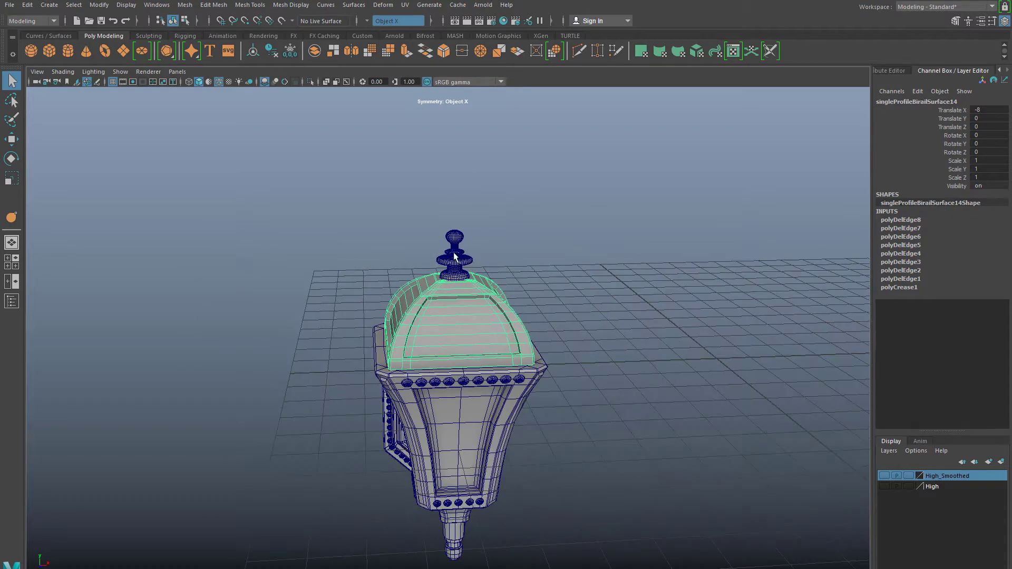
pyautogui.click(458, 261)
pyautogui.press('w')
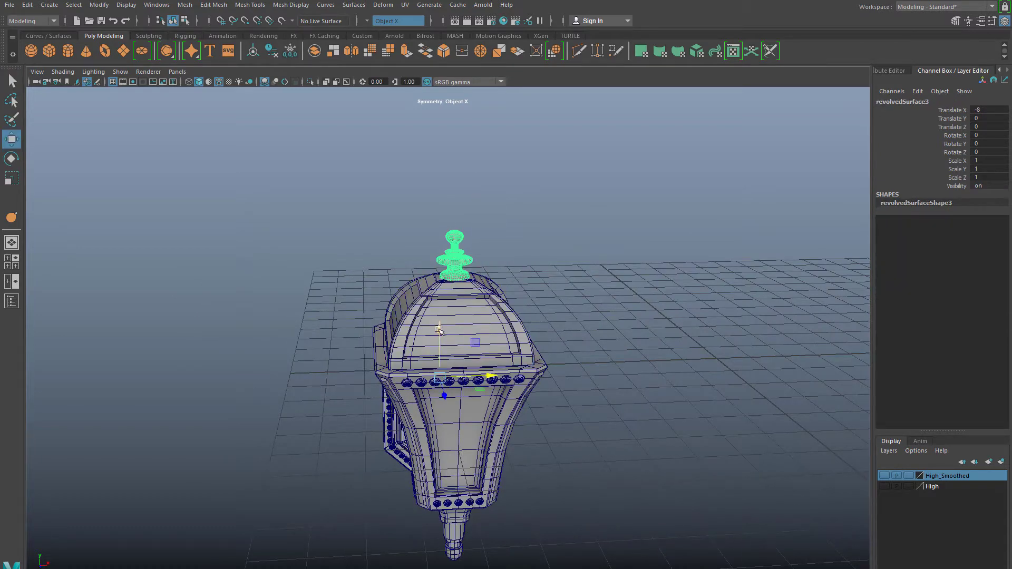
pyautogui.moveTo(438, 329); pyautogui.dragTo(438, 178)
# Move the domed roof along X to about -2.734 and the tapered body along X in the opposite direction.
pyautogui.click(511, 324)
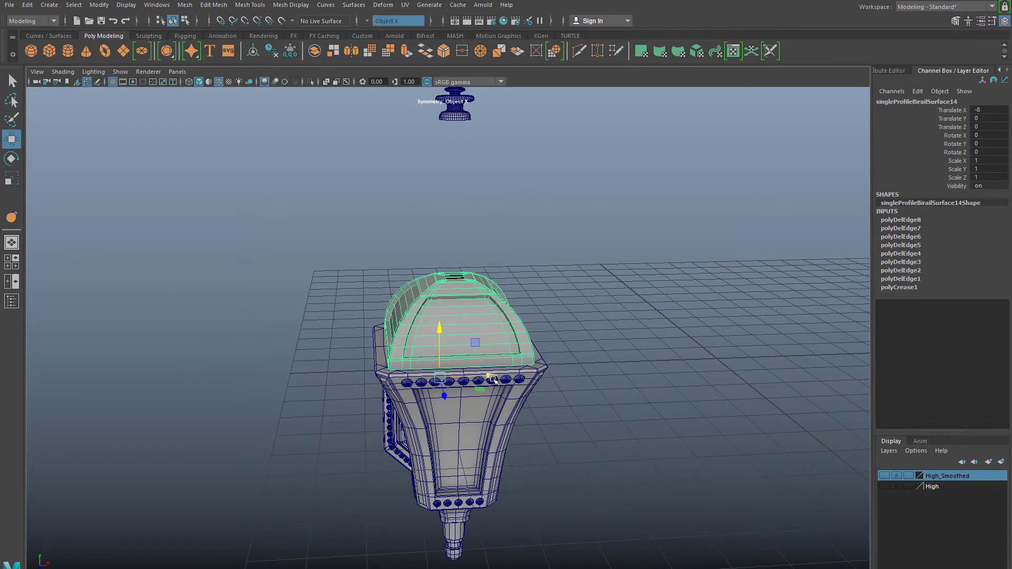
pyautogui.moveTo(492, 380); pyautogui.dragTo(662, 370)
pyautogui.click(507, 345)
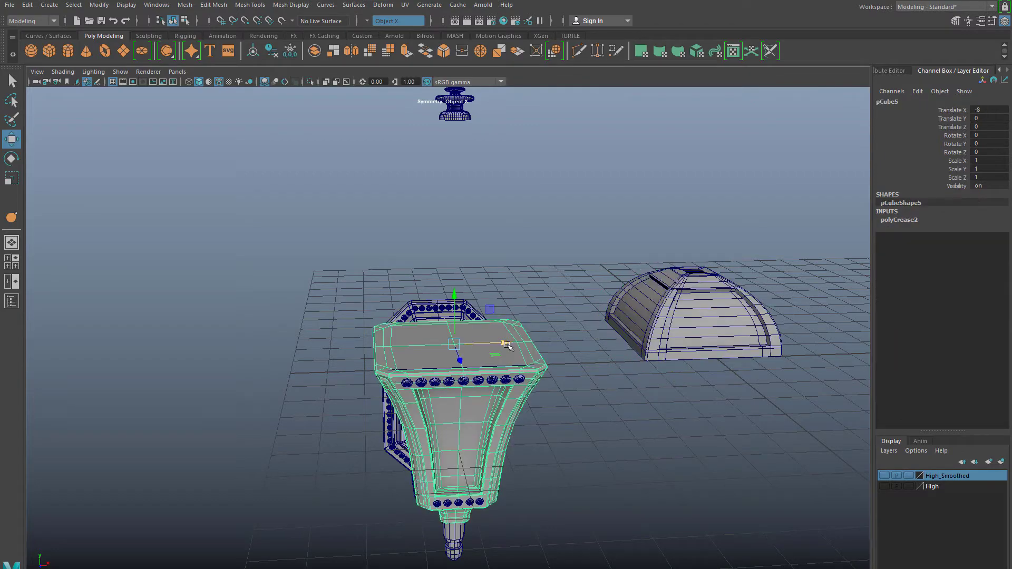
pyautogui.moveTo(507, 345); pyautogui.dragTo(224, 350)
# Separate the bottom finial and the wall plate from the remaining lantern parts by moving them clear.
pyautogui.keyDown('alt'); pyautogui.moveTo(327, 389); pyautogui.dragTo(423, 493); pyautogui.keyUp('alt')
pyautogui.click(428, 422)
pyautogui.click(543, 385)
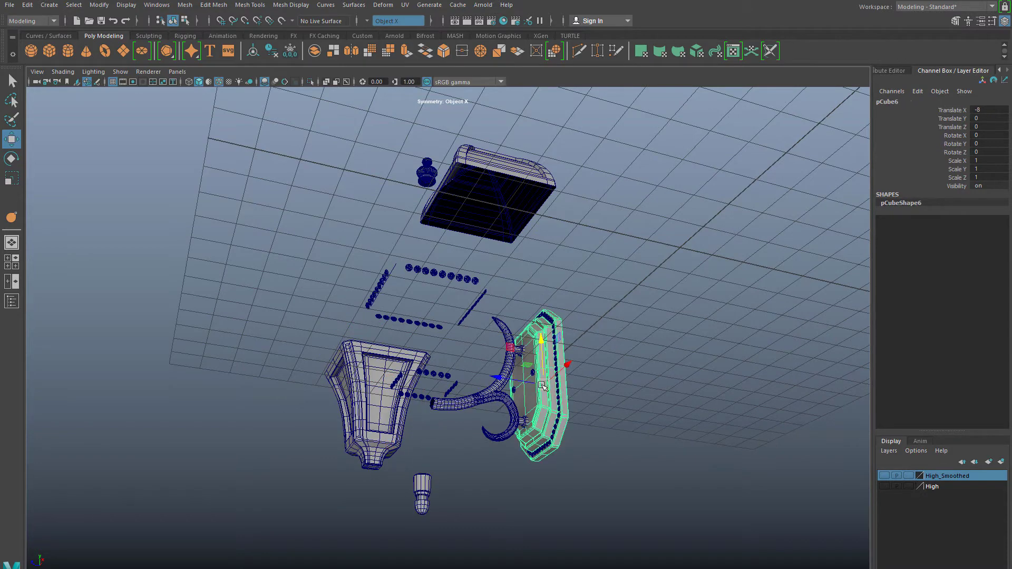
pyautogui.moveTo(500, 379); pyautogui.dragTo(418, 227)
pyautogui.click(429, 142)
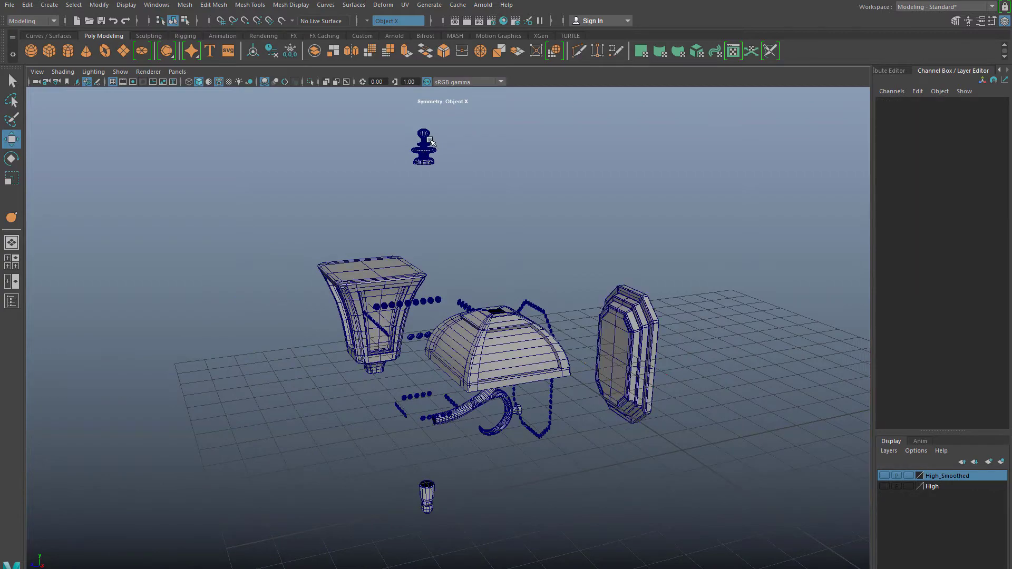
# Frame the domed roof and delete the horizontal edge loop midway up the slope above its recessed panels.
pyautogui.click(456, 340)
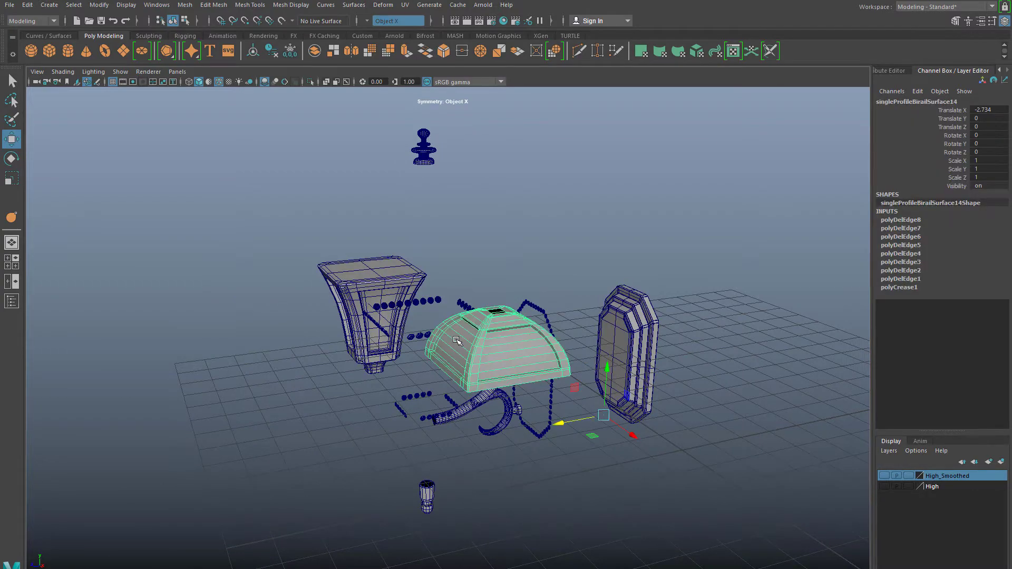
pyautogui.press('f')
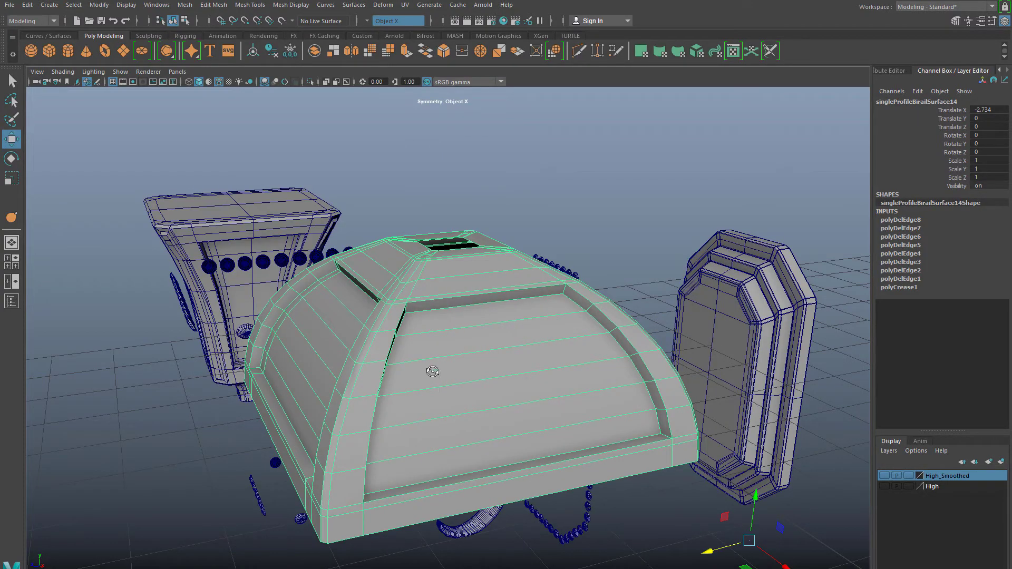
pyautogui.keyDown('alt'); pyautogui.moveTo(432, 371); pyautogui.dragTo(485, 303); pyautogui.keyUp('alt')
pyautogui.moveTo(437, 238); pyautogui.dragTo(436, 208, button='right')
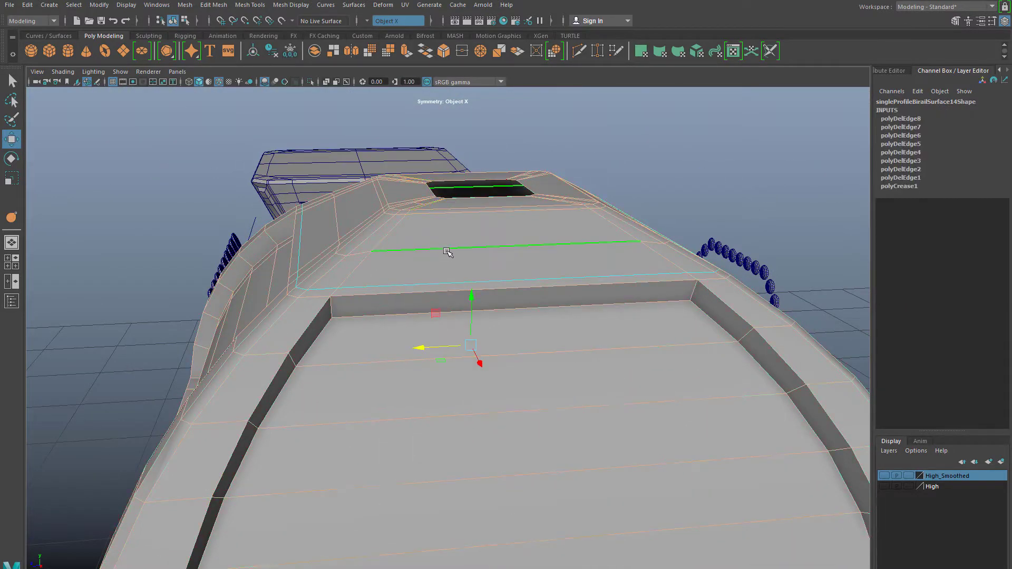
pyautogui.click(447, 251)
pyautogui.press('Delete')
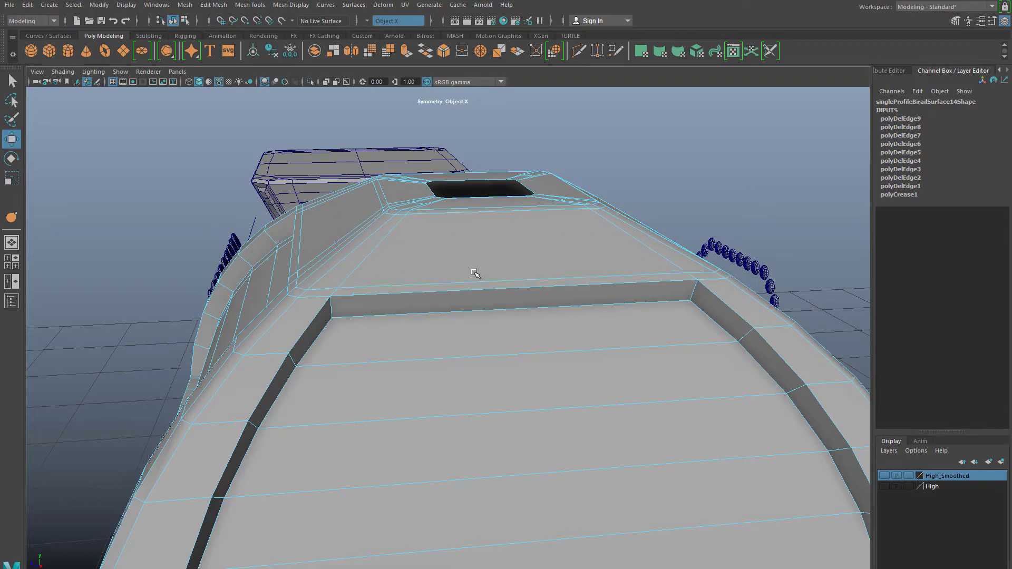
# Delete the horizontal supporting edge loop that runs around the domed roof directly above its recessed panels.
pyautogui.keyDown('alt'); pyautogui.moveTo(438, 282); pyautogui.dragTo(461, 326); pyautogui.keyUp('alt')
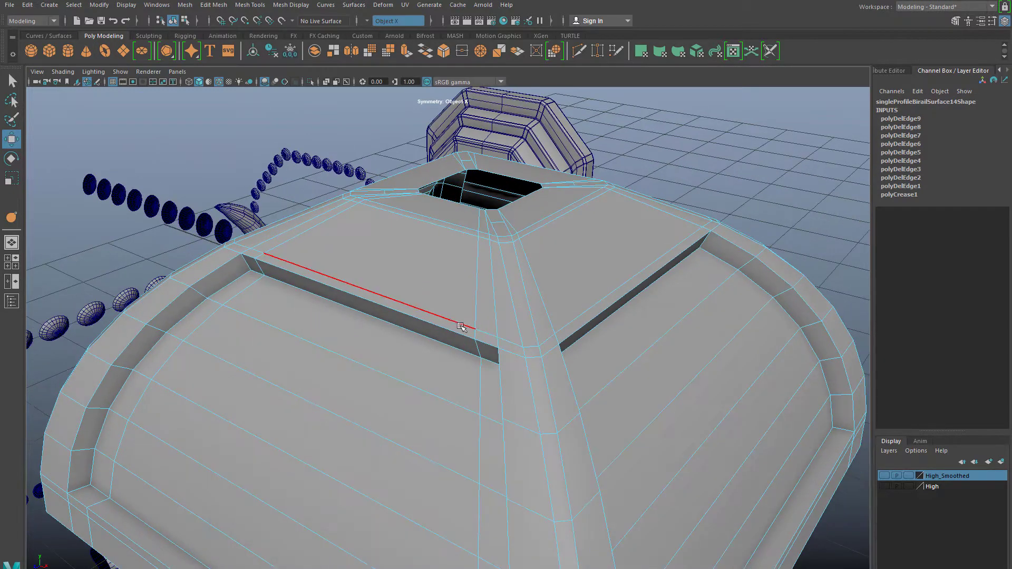
pyautogui.doubleClick(452, 320)
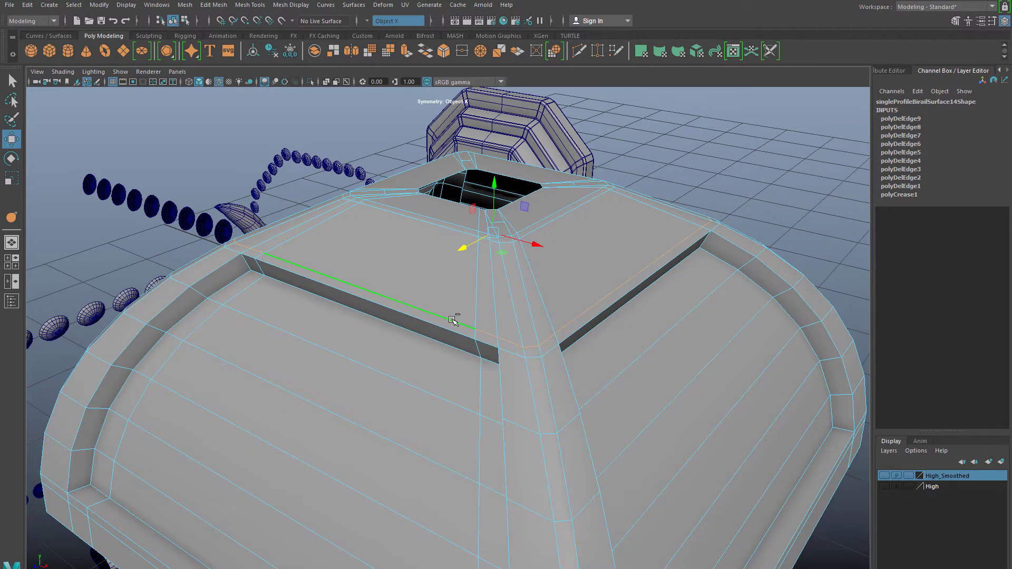
pyautogui.press('Delete')
# Delete the horizontal supporting edge loop around the roof's base band, just below the recessed panels.
pyautogui.keyDown('alt'); pyautogui.moveTo(451, 317); pyautogui.dragTo(443, 315); pyautogui.keyUp('alt')
pyautogui.keyDown('alt'); pyautogui.moveTo(564, 345); pyautogui.dragTo(420, 244); pyautogui.keyUp('alt')
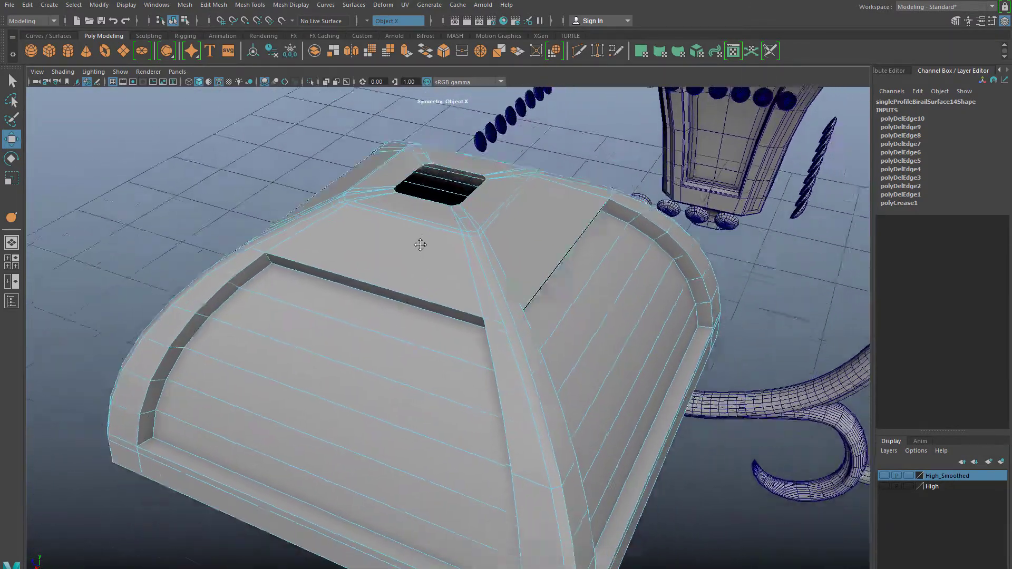
pyautogui.keyDown('alt'); pyautogui.moveTo(513, 490); pyautogui.dragTo(433, 453); pyautogui.keyUp('alt')
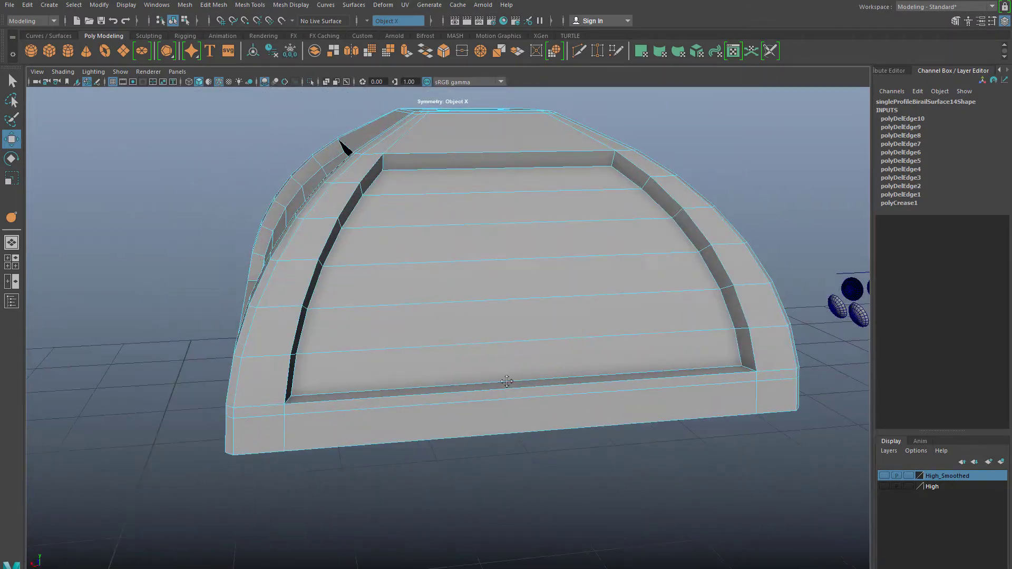
pyautogui.keyDown('alt'); pyautogui.moveTo(506, 381); pyautogui.dragTo(444, 444, button='middle'); pyautogui.keyUp('alt')
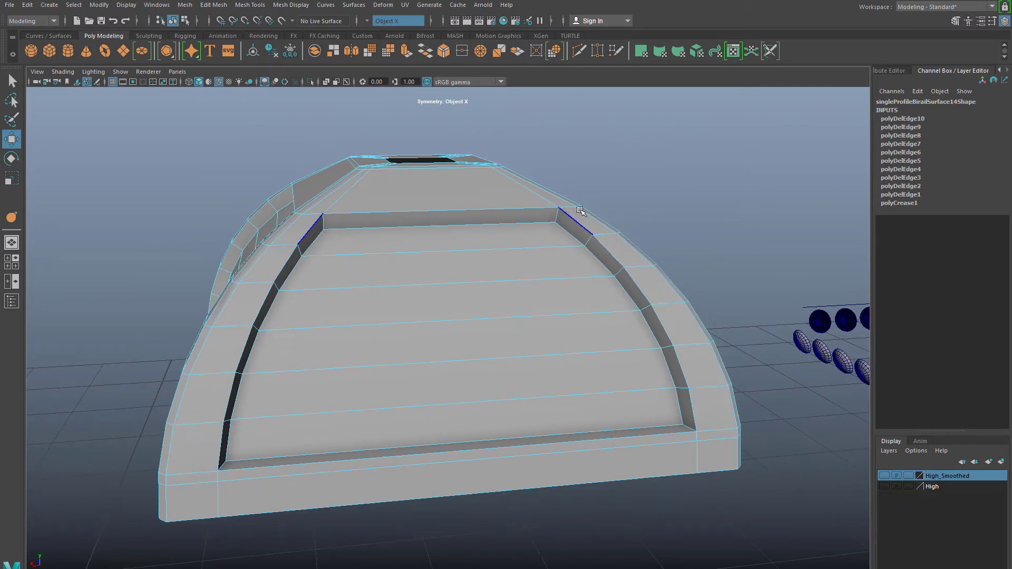
pyautogui.keyDown('alt'); pyautogui.moveTo(727, 445); pyautogui.dragTo(506, 393); pyautogui.keyUp('alt')
pyautogui.doubleClick(689, 444)
pyautogui.press('Delete')
# Delete the extra diagonal supporting edges between the corners of the roof's top opening and the surrounding ring, keeping Object X symmetry.
pyautogui.scroll(4, 509, 379)
pyautogui.keyDown('alt'); pyautogui.moveTo(508, 331); pyautogui.dragTo(477, 363, button='middle'); pyautogui.keyUp('alt')
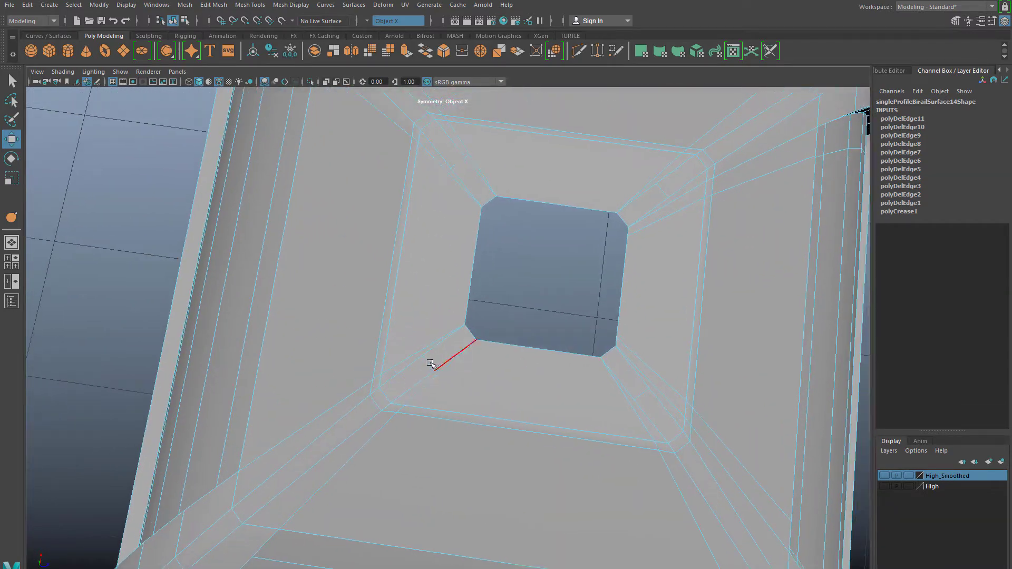
pyautogui.click(659, 190)
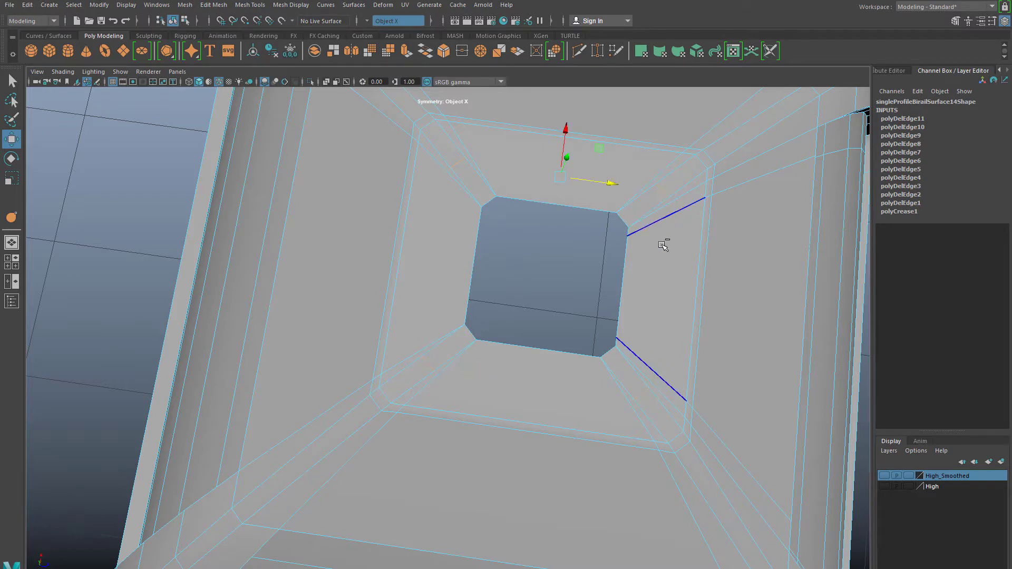
pyautogui.press('Delete')
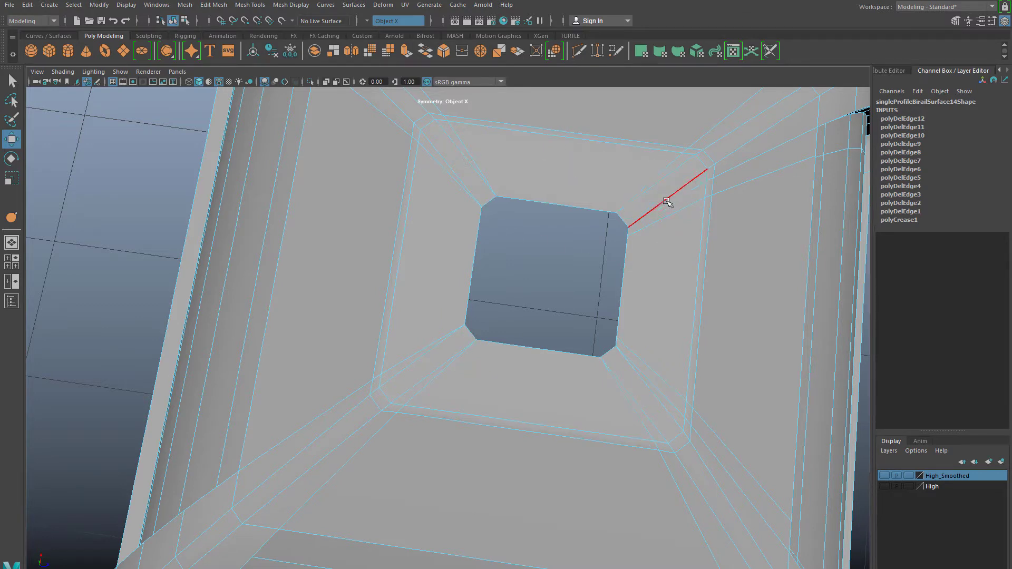
pyautogui.click(647, 232)
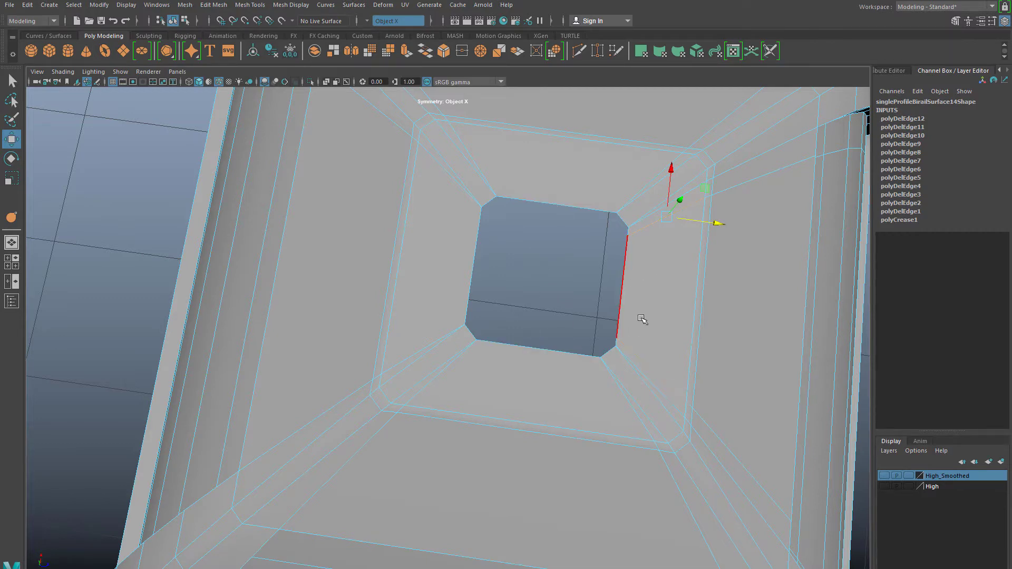
pyautogui.press('Delete')
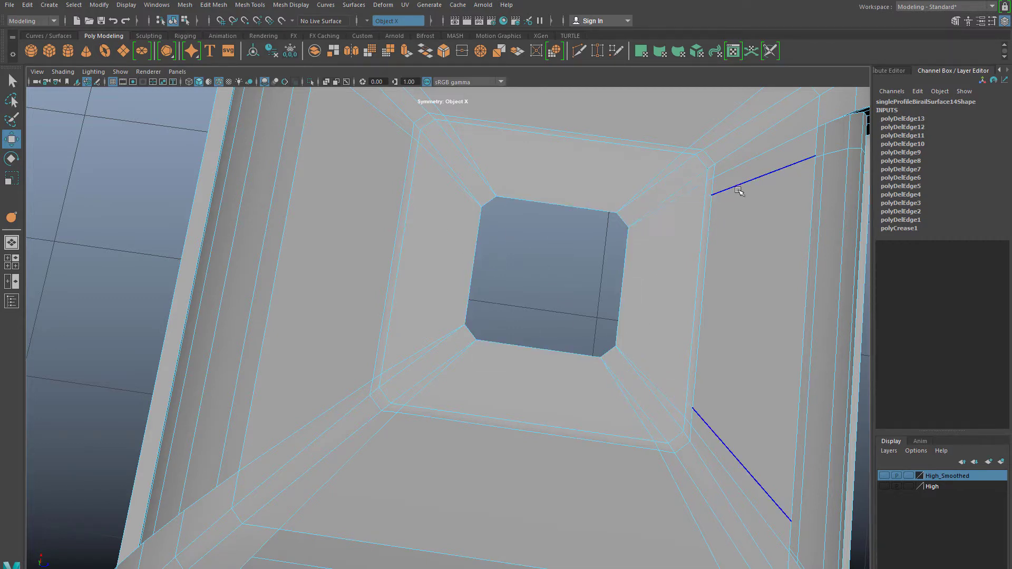
# Delete the supporting edge loop that runs down the roof slope and along both sides of the recessed panel.
pyautogui.click(738, 187)
pyautogui.keyDown('alt'); pyautogui.moveTo(718, 255); pyautogui.dragTo(621, 323); pyautogui.keyUp('alt')
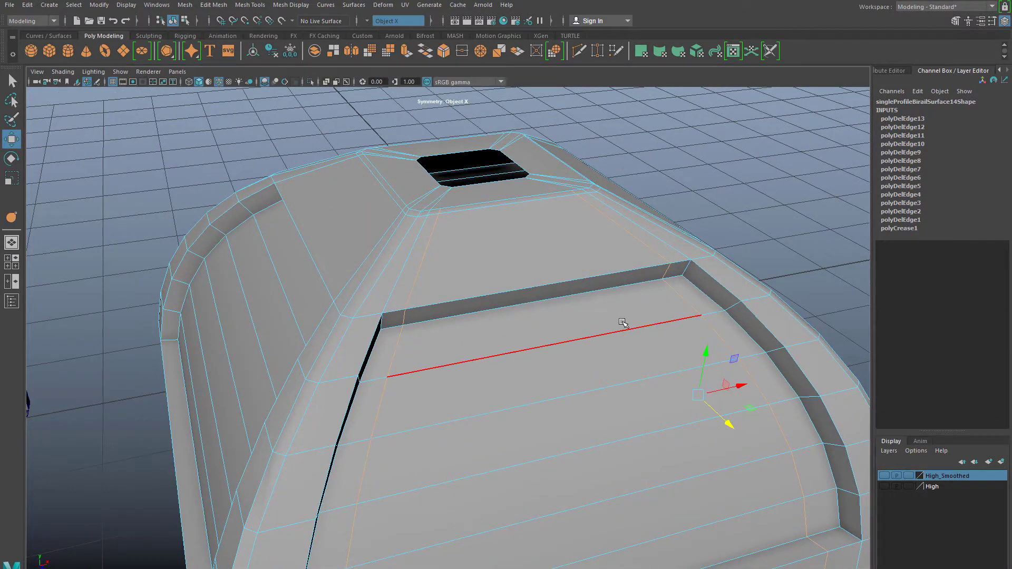
pyautogui.press('Delete')
# Examine the remaining edges around the roof's top opening and along its corner ridges for further geometry to simplify.
pyautogui.keyDown('alt'); pyautogui.moveTo(542, 294); pyautogui.dragTo(588, 346); pyautogui.keyUp('alt')
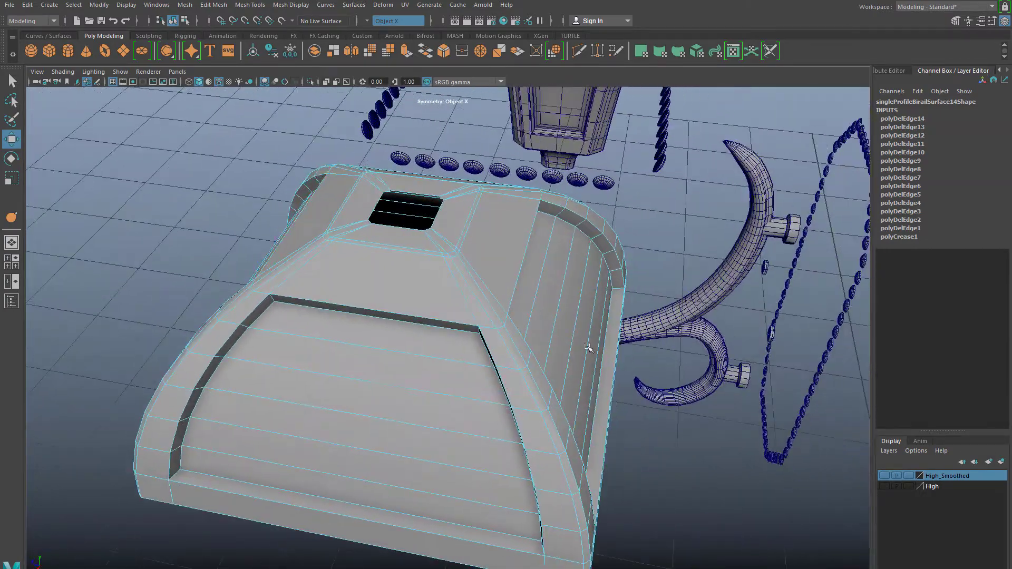
pyautogui.keyDown('alt'); pyautogui.moveTo(506, 358); pyautogui.dragTo(524, 390); pyautogui.keyUp('alt')
pyautogui.scroll(4, 524, 390)
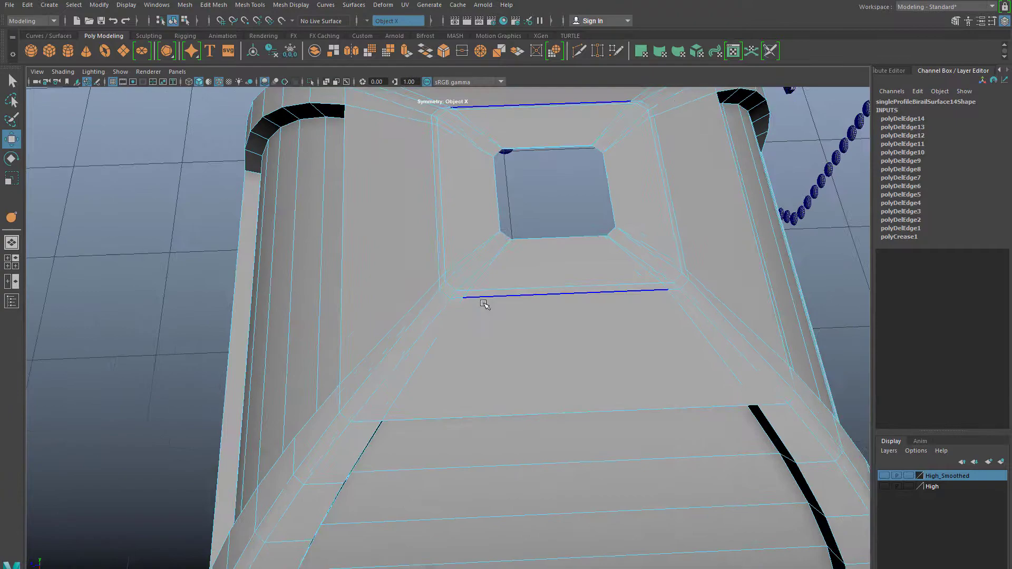
pyautogui.click(486, 247)
pyautogui.click(414, 345)
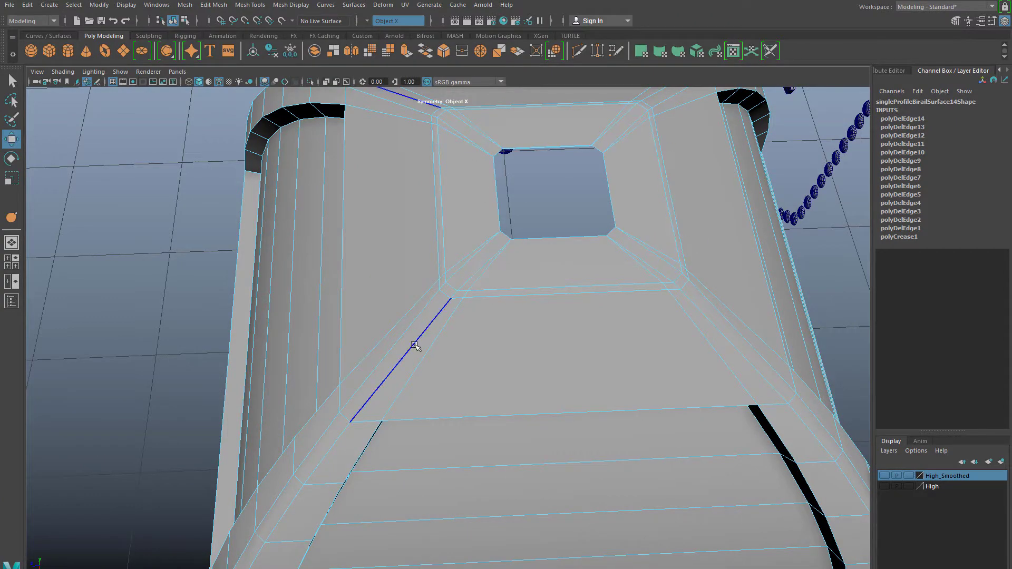
pyautogui.scroll(-4, 415, 345)
pyautogui.keyDown('alt'); pyautogui.moveTo(441, 361); pyautogui.dragTo(542, 355); pyautogui.keyUp('alt')
pyautogui.scroll(3, 519, 335)
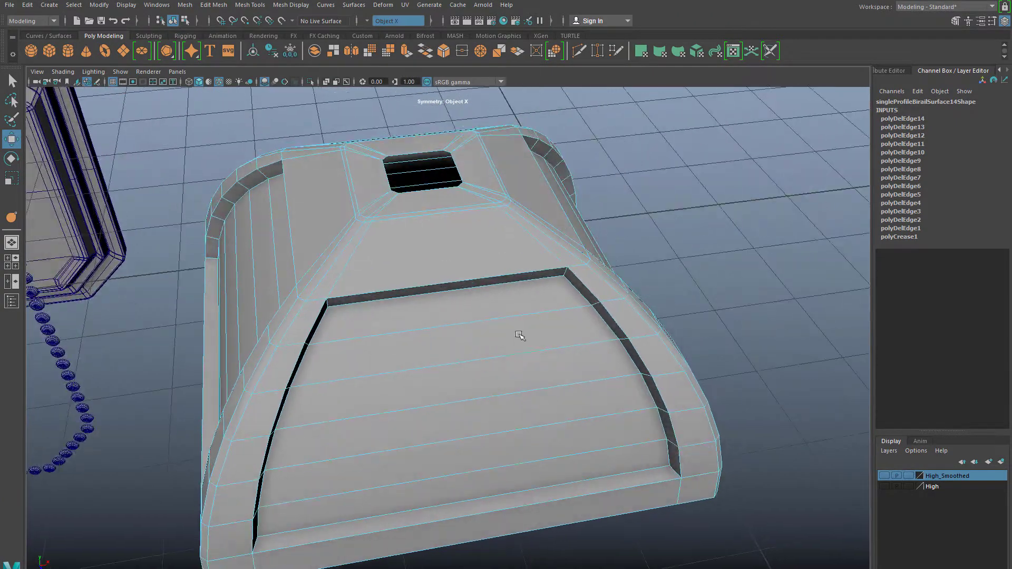
pyautogui.scroll(2, 436, 253)
pyautogui.keyDown('alt'); pyautogui.moveTo(467, 310); pyautogui.dragTo(527, 464, button='middle'); pyautogui.keyUp('alt')
pyautogui.scroll(3, 475, 306)
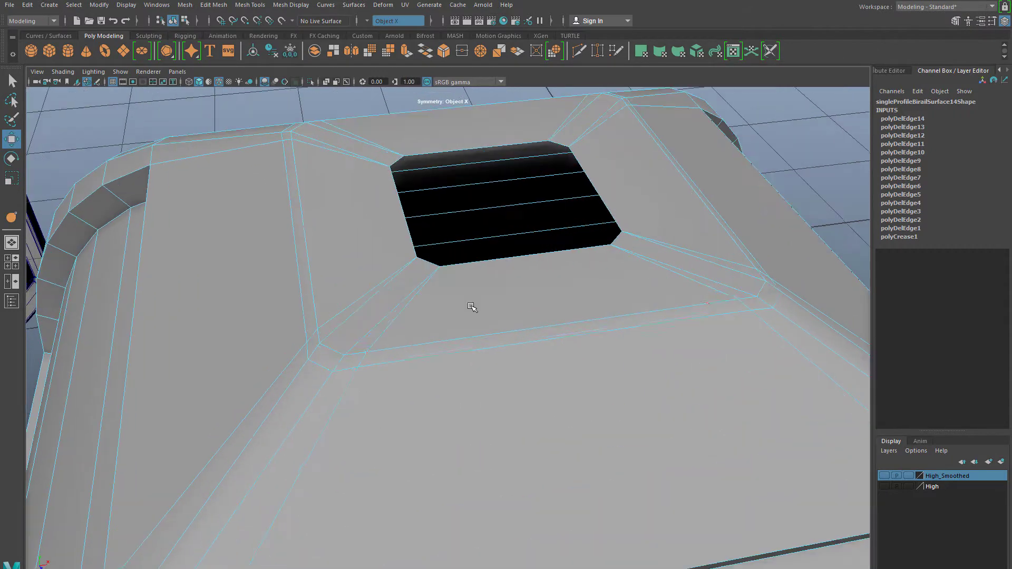
# Merge the paired corner vertices of the roof's top opening into single corners with a distance threshold of 0.31.
pyautogui.keyDown('alt'); pyautogui.moveTo(471, 307); pyautogui.dragTo(362, 238); pyautogui.keyUp('alt')
pyautogui.moveTo(361, 238); pyautogui.dragTo(306, 237, button='right')
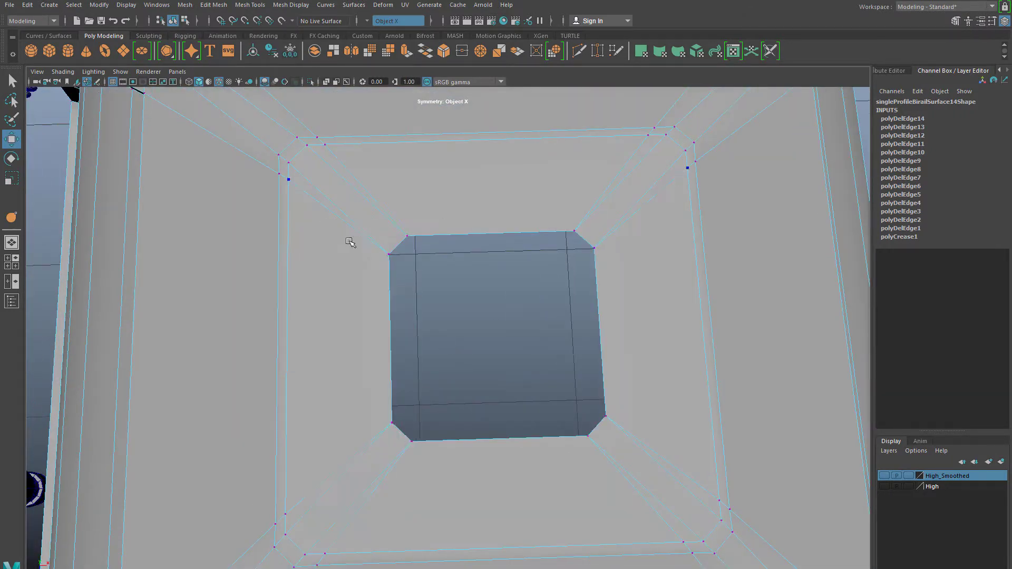
pyautogui.moveTo(375, 227); pyautogui.dragTo(631, 471)
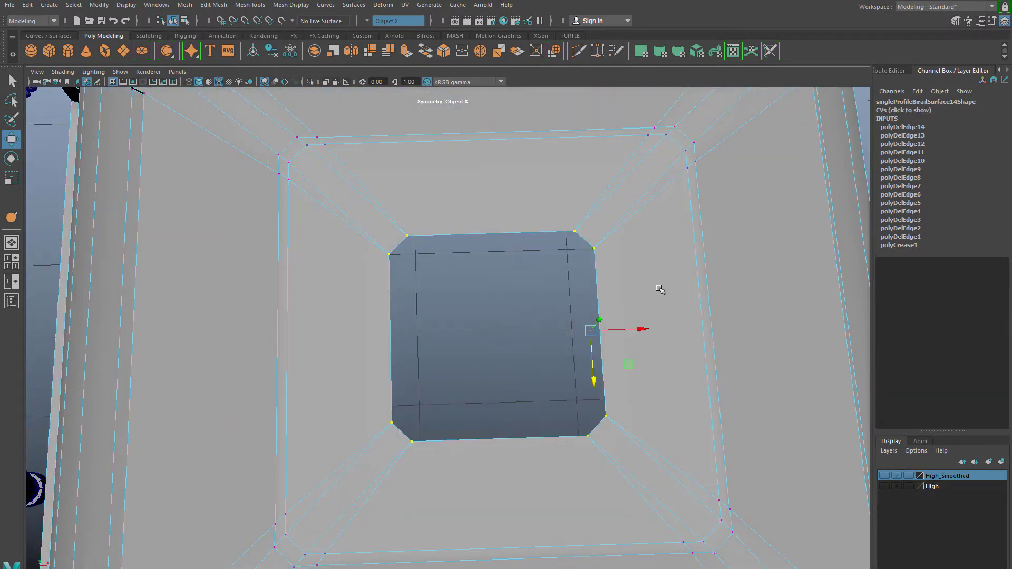
pyautogui.click(890, 70)
pyautogui.click(796, 73)
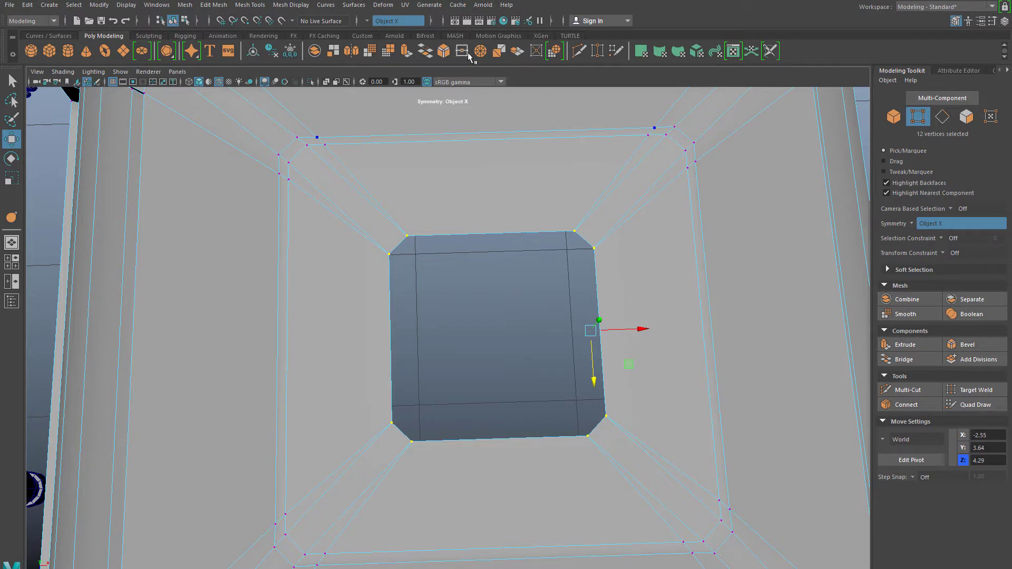
pyautogui.press('g')
pyautogui.moveTo(474, 318); pyautogui.dragTo(474, 318, button='middle')
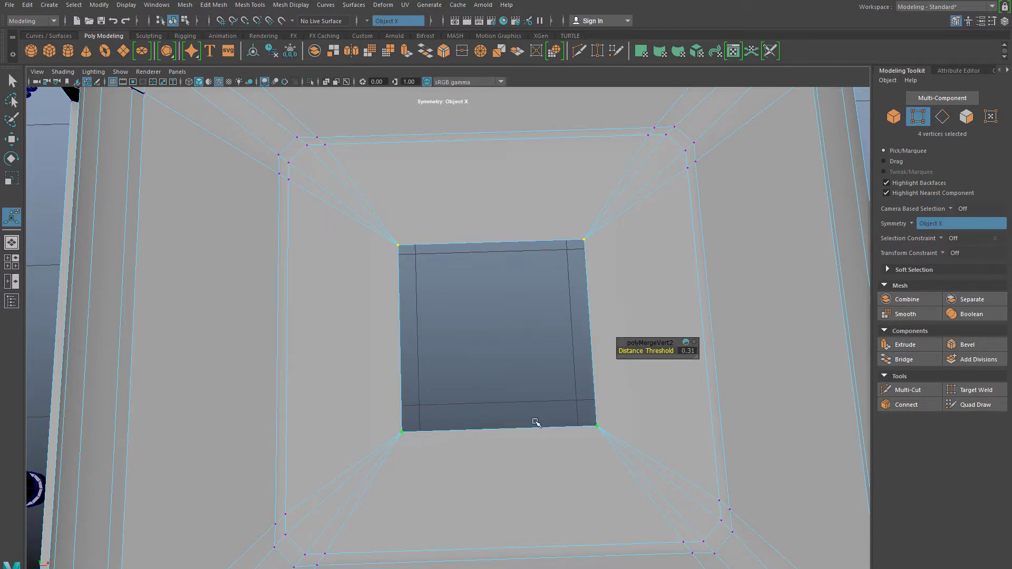
pyautogui.click(447, 316)
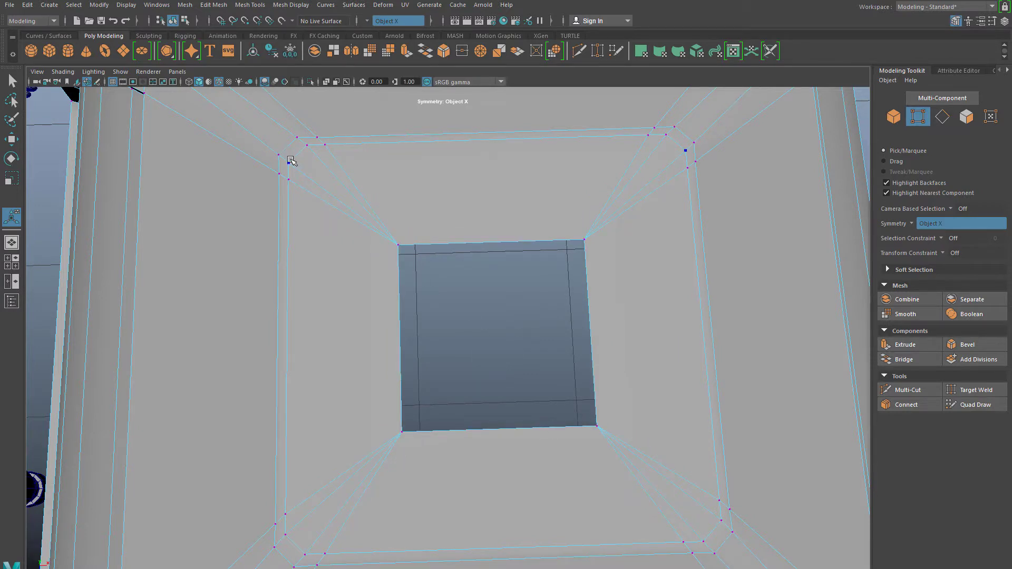
# Use Target Weld with merging to Target to collapse extra vertices at two mirrored corners of the ring around the opening.
pyautogui.scroll(-2, 330, 243)
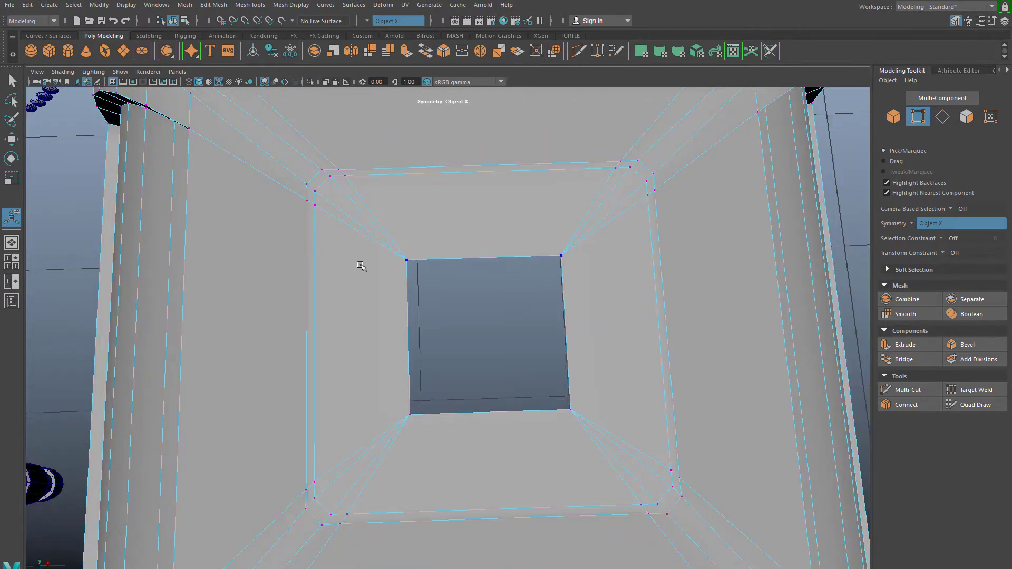
pyautogui.keyDown('alt'); pyautogui.moveTo(439, 254); pyautogui.dragTo(459, 298); pyautogui.keyUp('alt')
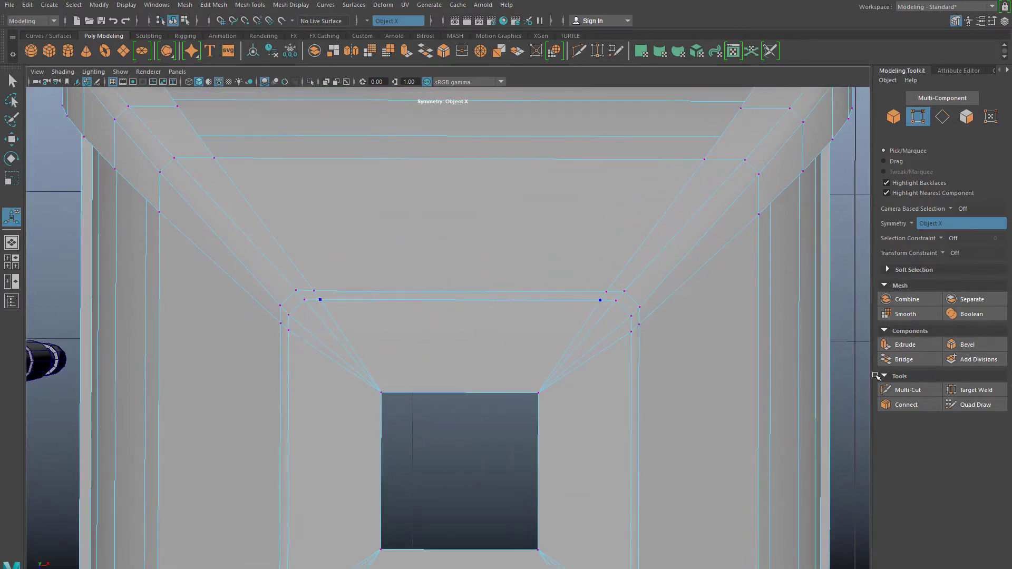
pyautogui.click(948, 390)
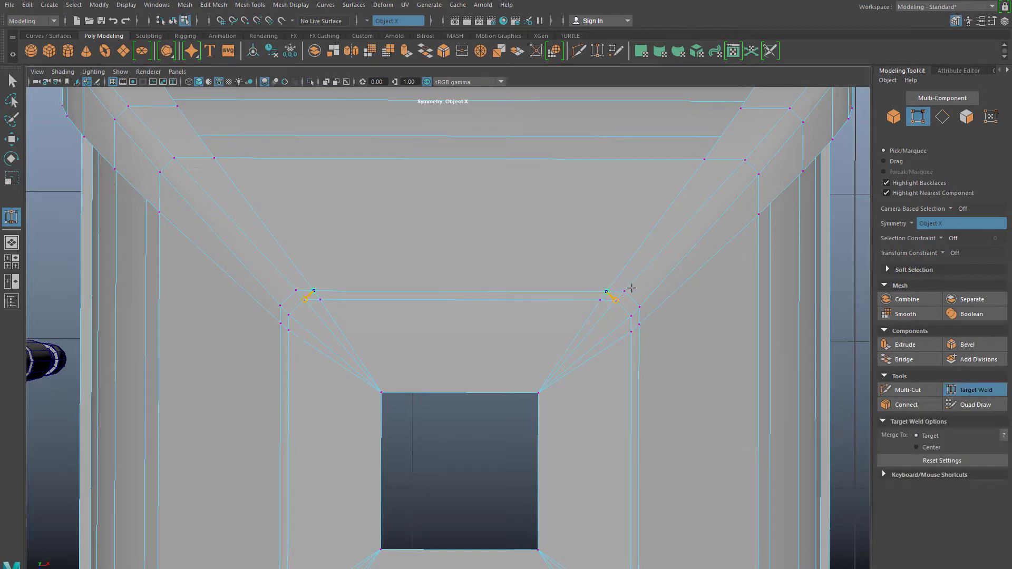
pyautogui.scroll(1, 584, 330)
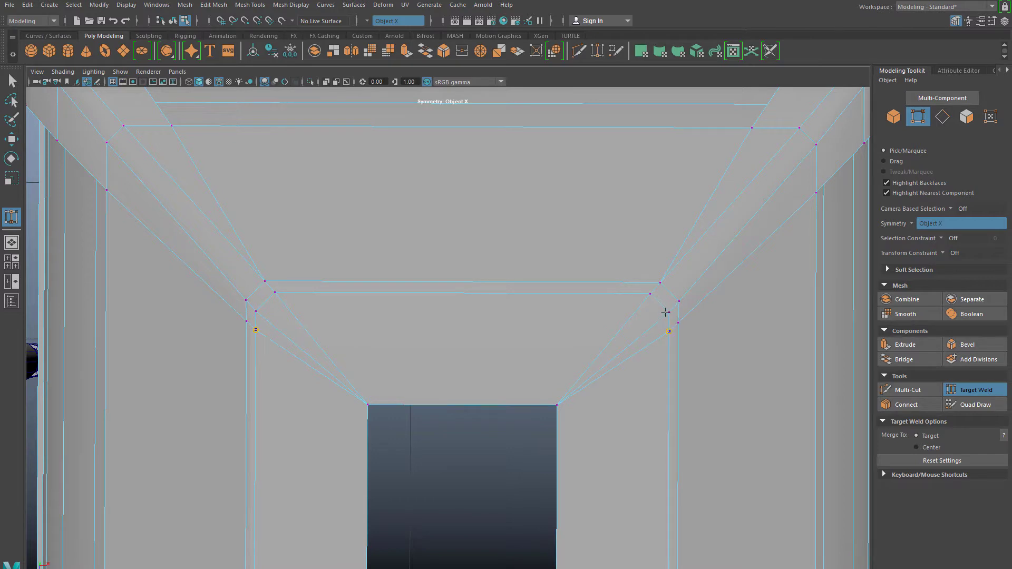
pyautogui.moveTo(677, 302); pyautogui.dragTo(675, 305)
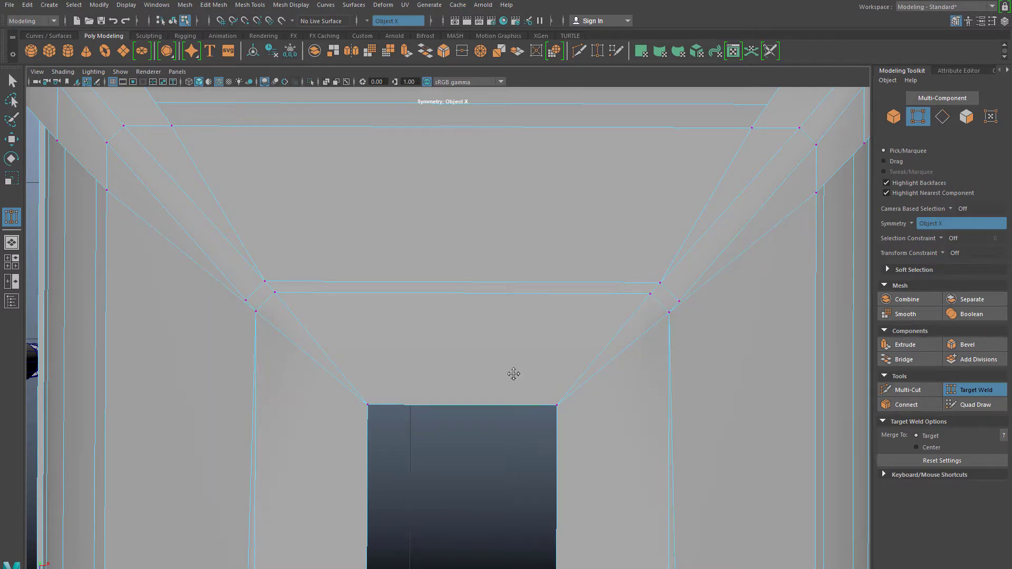
# Try to weld the remaining vertices at the ring's corners around the opening, switching the Target Weld merge option to Center.
pyautogui.keyDown('alt'); pyautogui.moveTo(514, 373); pyautogui.dragTo(637, 431); pyautogui.keyUp('alt')
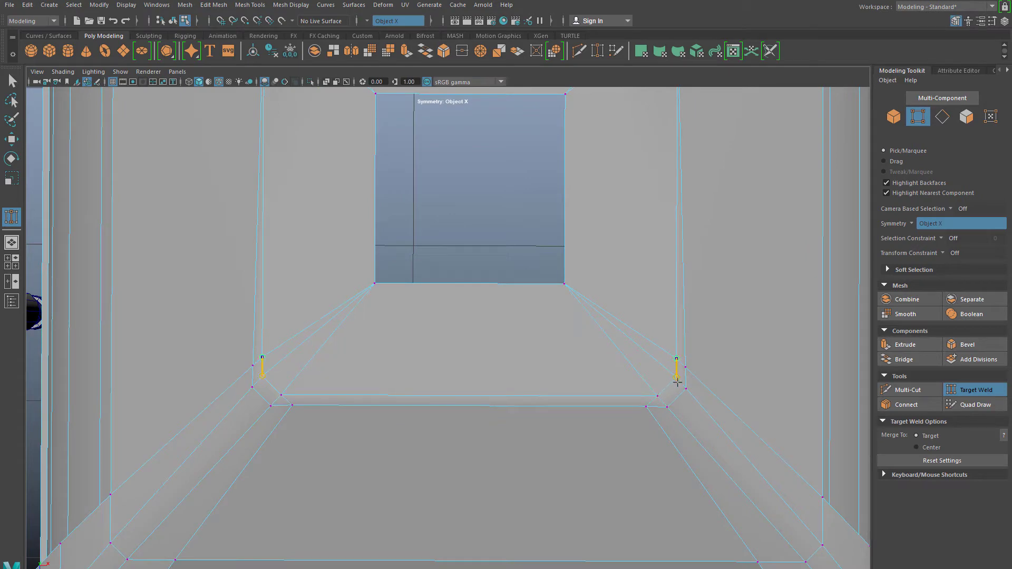
pyautogui.keyDown('alt'); pyautogui.moveTo(612, 405); pyautogui.dragTo(546, 326); pyautogui.keyUp('alt')
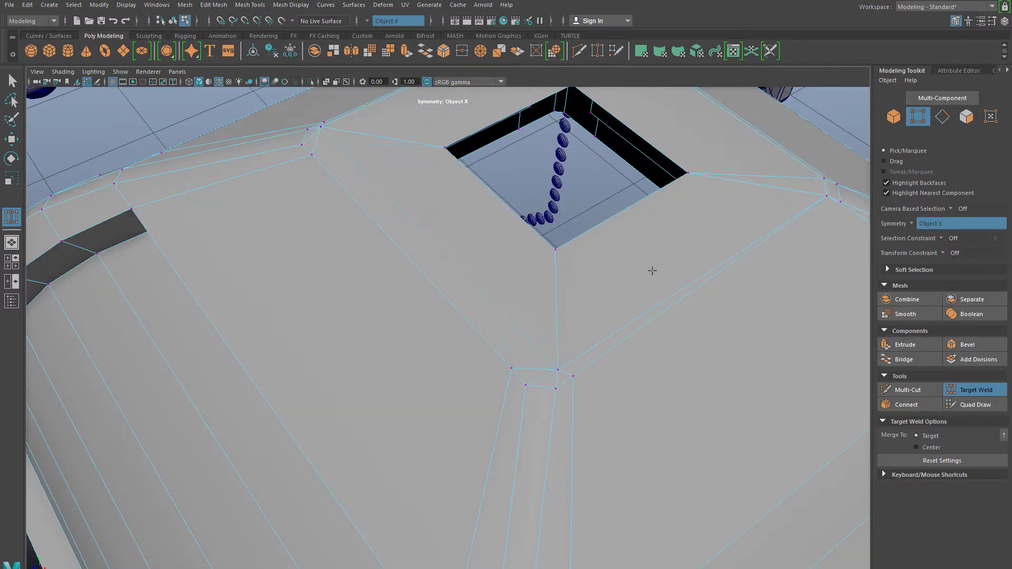
pyautogui.keyDown('alt'); pyautogui.moveTo(652, 271); pyautogui.dragTo(483, 384); pyautogui.keyUp('alt')
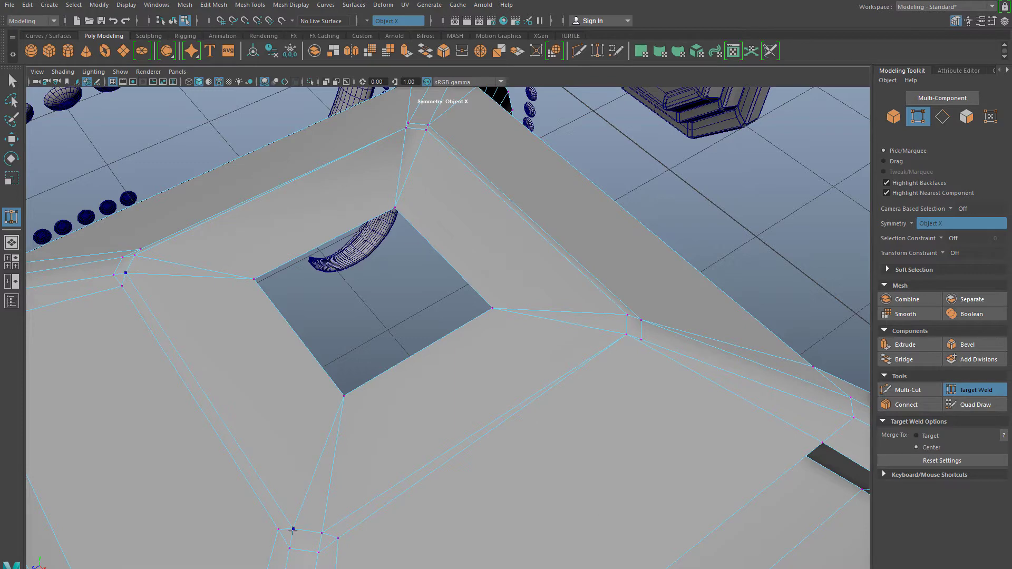
pyautogui.moveTo(317, 528); pyautogui.dragTo(321, 531)
pyautogui.keyDown('alt'); pyautogui.moveTo(622, 335); pyautogui.dragTo(524, 336); pyautogui.keyUp('alt')
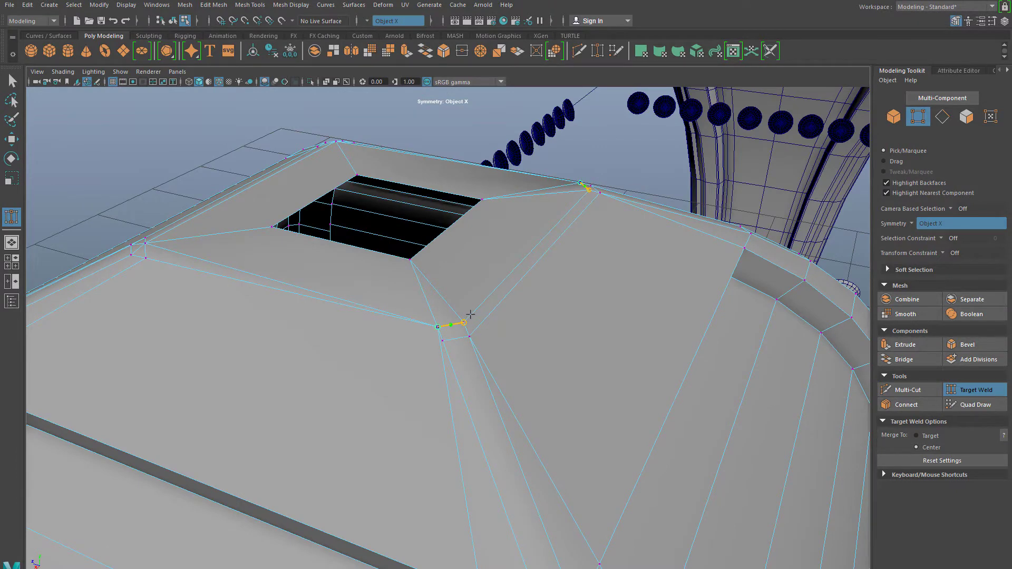
pyautogui.moveTo(470, 314); pyautogui.dragTo(464, 322)
pyautogui.keyDown('alt'); pyautogui.moveTo(226, 391); pyautogui.dragTo(299, 383); pyautogui.keyUp('alt')
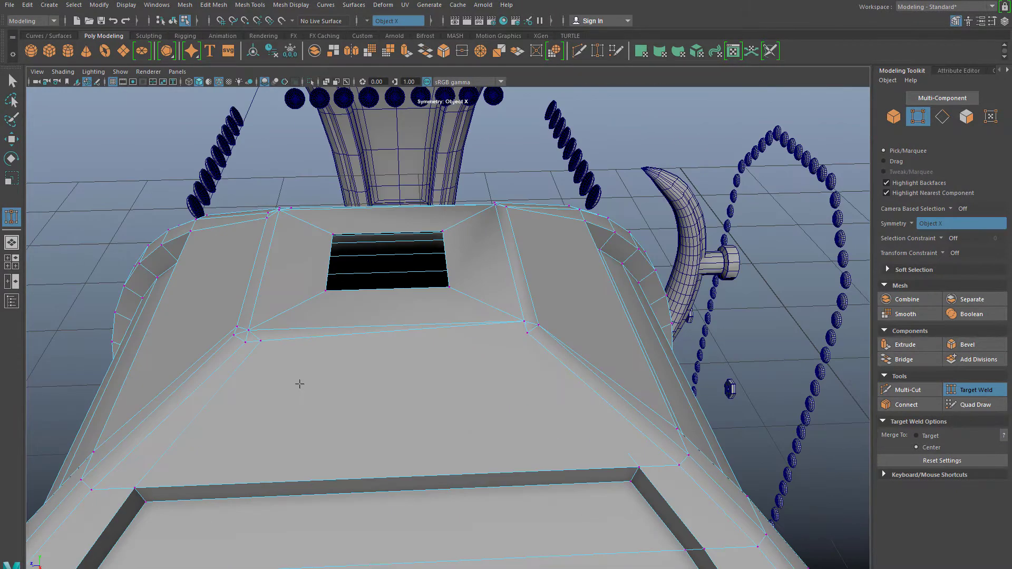
# Undo the latest vertex welds at the corners around the roof's opening.
pyautogui.hotkey('ctrl', 'z')
pyautogui.hotkey('ctrl', 'z')
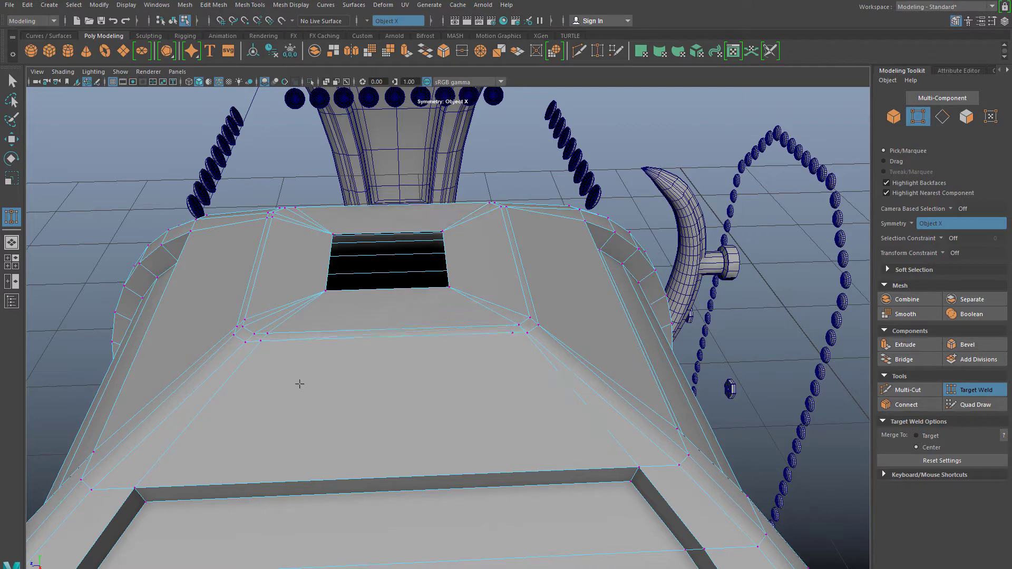
pyautogui.scroll(1, 457, 349)
pyautogui.scroll(5, 536, 320)
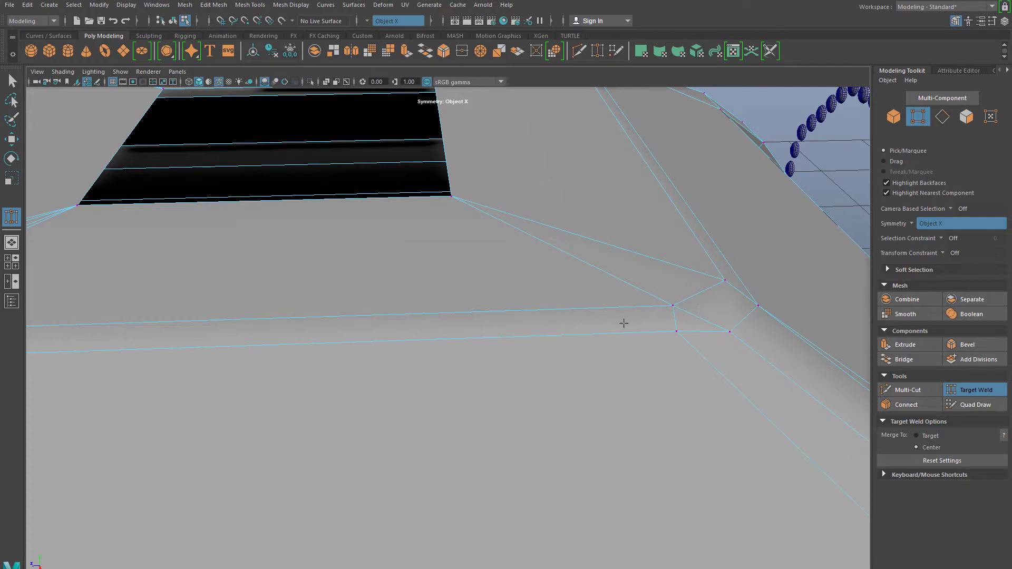
# Examine the corner vertices of the ring around the roof's opening in orthographic and perspective views.
pyautogui.keyDown('alt'); pyautogui.moveTo(623, 323); pyautogui.dragTo(360, 371, button='right'); pyautogui.keyUp('alt')
pyautogui.press('space')
pyautogui.moveTo(349, 372); pyautogui.dragTo(556, 337)
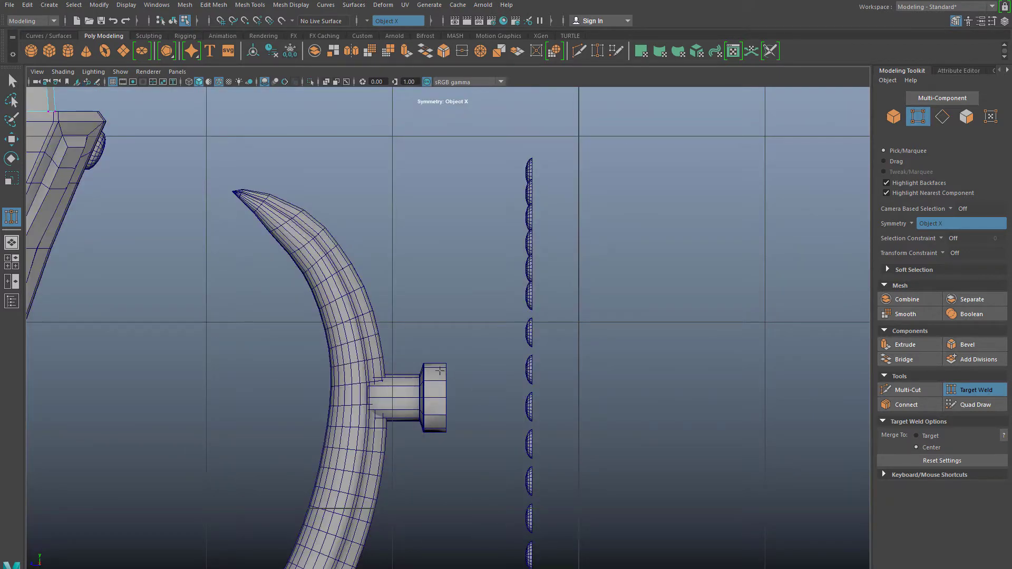
pyautogui.press('space')
pyautogui.press('space')
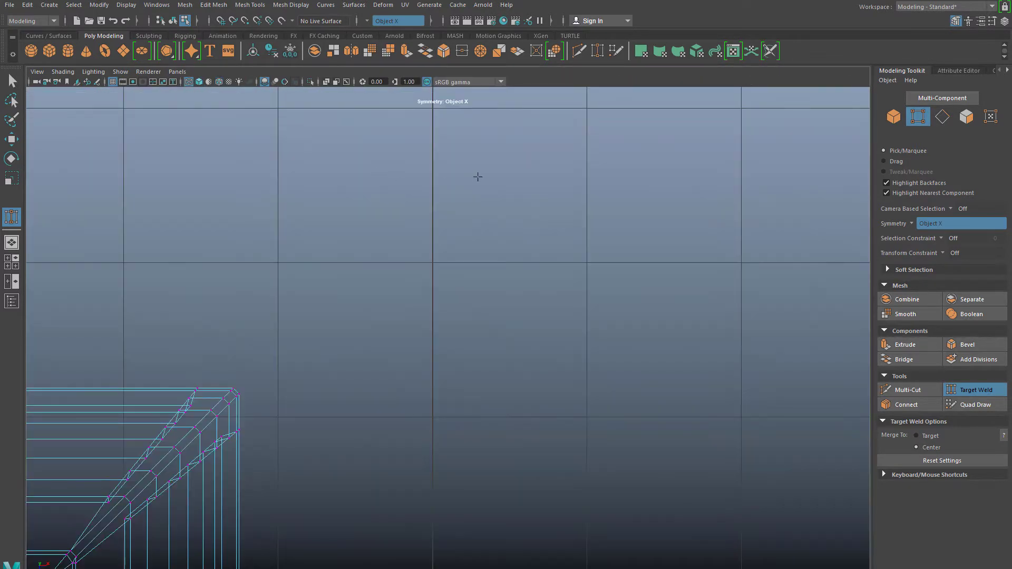
pyautogui.press('space')
pyautogui.press('space')
pyautogui.scroll(3, 411, 329)
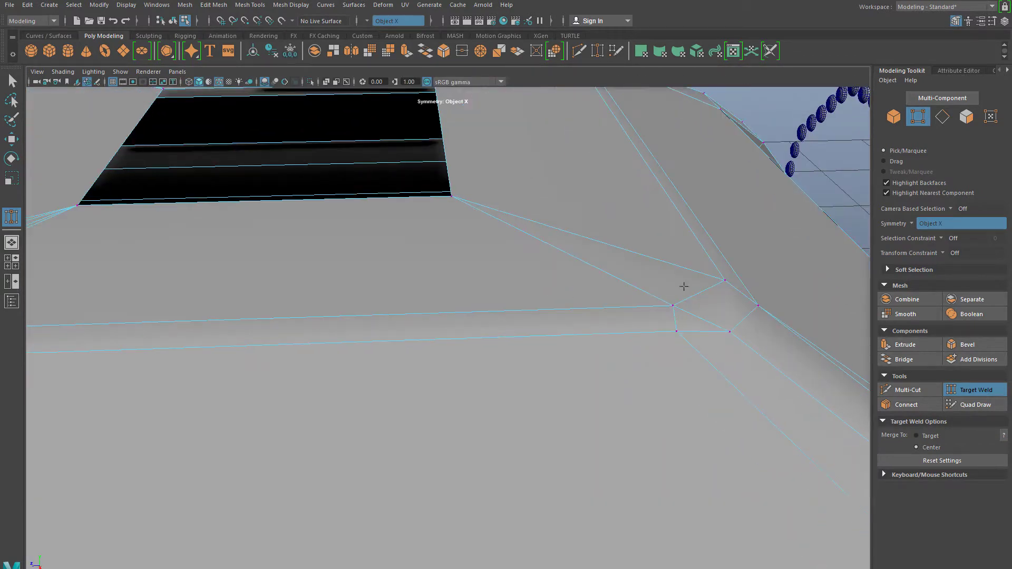
pyautogui.keyDown('alt'); pyautogui.moveTo(489, 349); pyautogui.dragTo(403, 311); pyautogui.keyUp('alt')
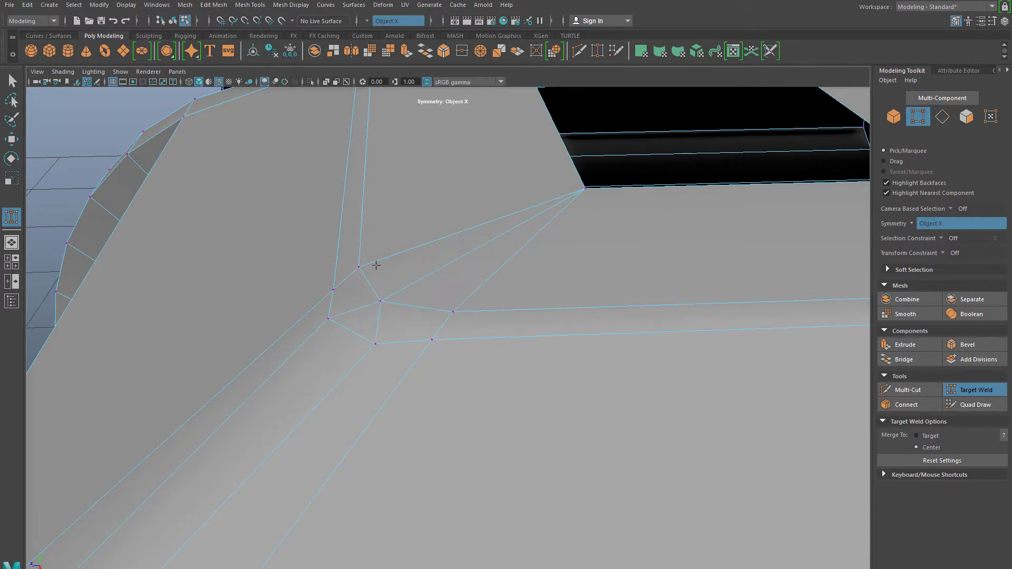
# Undo further earlier vertex welds at the corners of the ring around the roof's opening.
pyautogui.keyDown('alt'); pyautogui.moveTo(349, 222); pyautogui.dragTo(312, 300); pyautogui.keyUp('alt')
pyautogui.hotkey('ctrl', 'z')
pyautogui.hotkey('ctrl', 'z')
pyautogui.hotkey('ctrl', 'z')
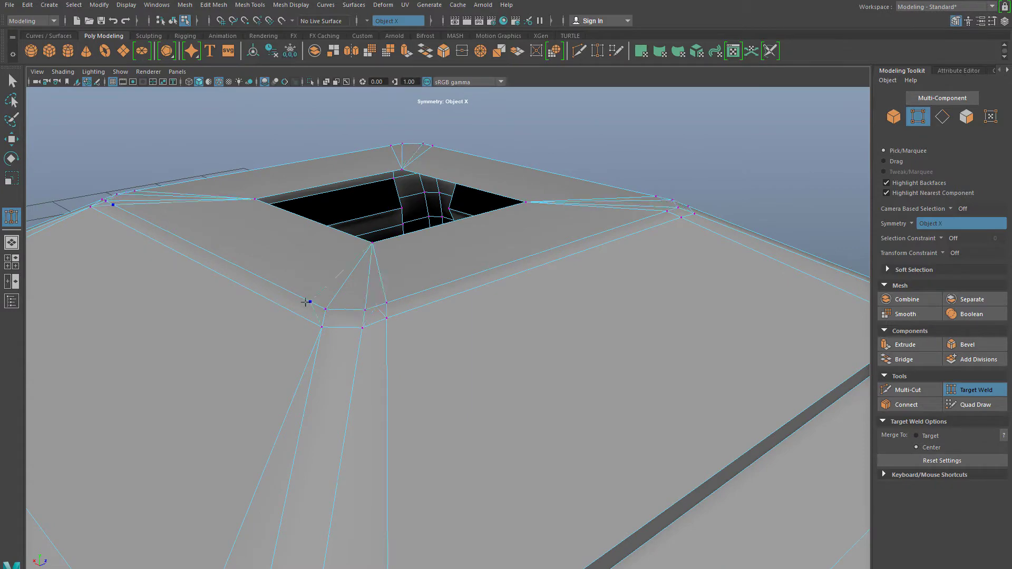
# Target Weld the two middle vertices at the upper ring's corners around the roof's opening, merging to Center.
pyautogui.moveTo(366, 305); pyautogui.dragTo(365, 309)
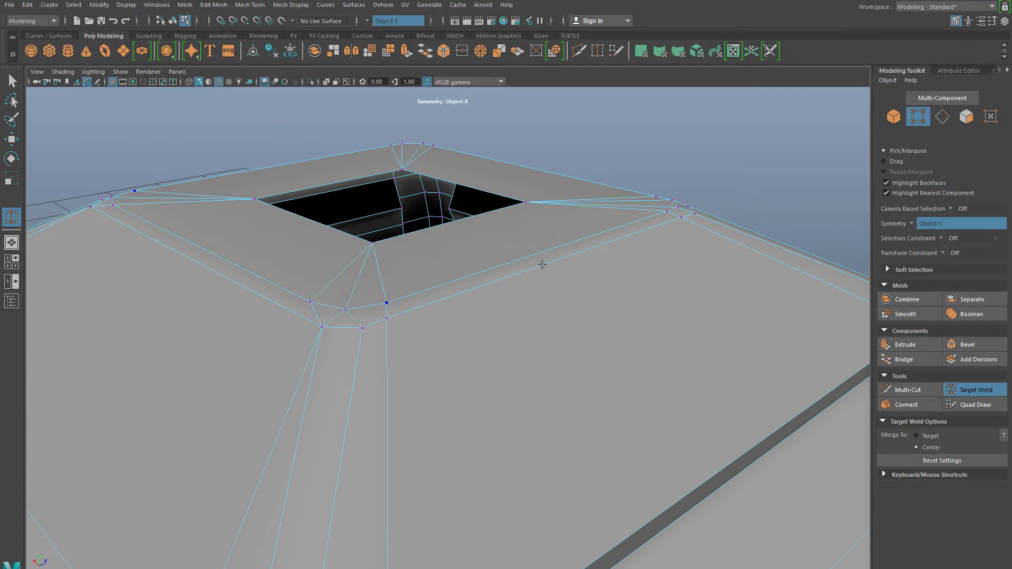
pyautogui.keyDown('alt'); pyautogui.moveTo(538, 262); pyautogui.dragTo(330, 323); pyautogui.keyUp('alt')
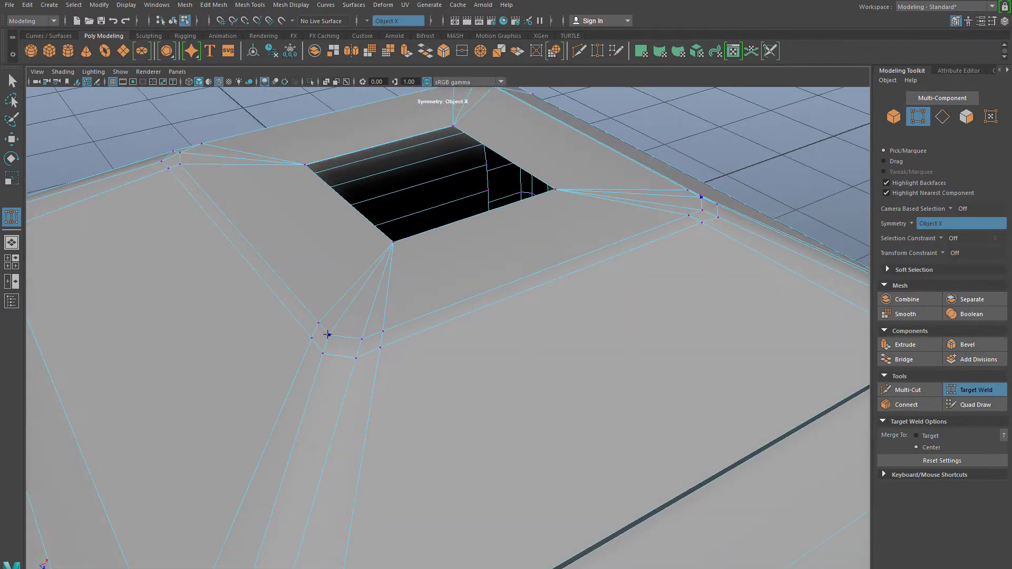
pyautogui.keyDown('alt'); pyautogui.moveTo(469, 305); pyautogui.dragTo(503, 354); pyautogui.keyUp('alt')
pyautogui.keyDown('alt'); pyautogui.moveTo(700, 253); pyautogui.dragTo(557, 317); pyautogui.keyUp('alt')
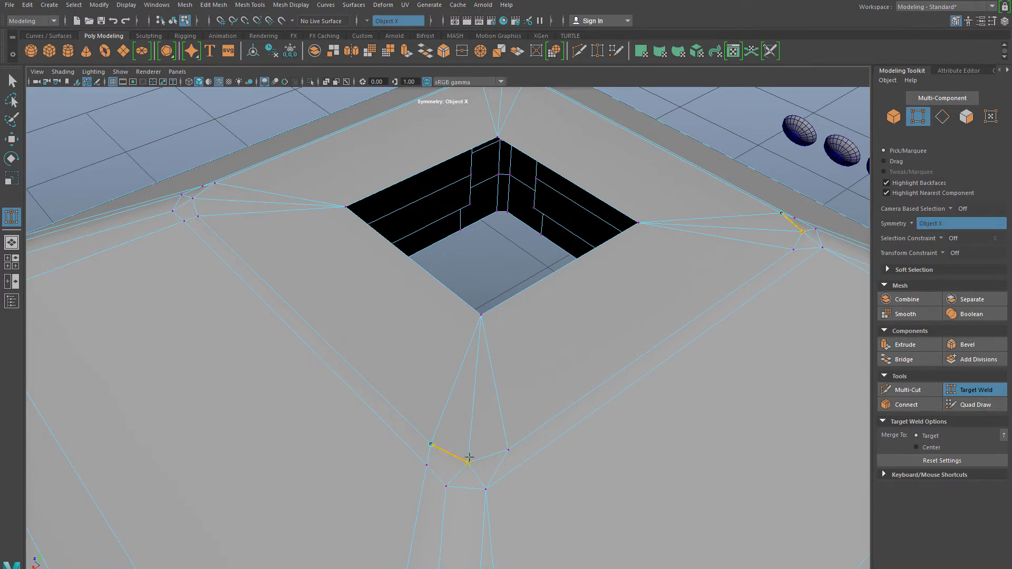
# Target Weld the outer vertices at the upper ring's corners into each corner's middle vertex, merging to Target.
pyautogui.moveTo(469, 459); pyautogui.dragTo(468, 461)
pyautogui.keyDown('alt'); pyautogui.moveTo(526, 422); pyautogui.dragTo(561, 450); pyautogui.keyUp('alt')
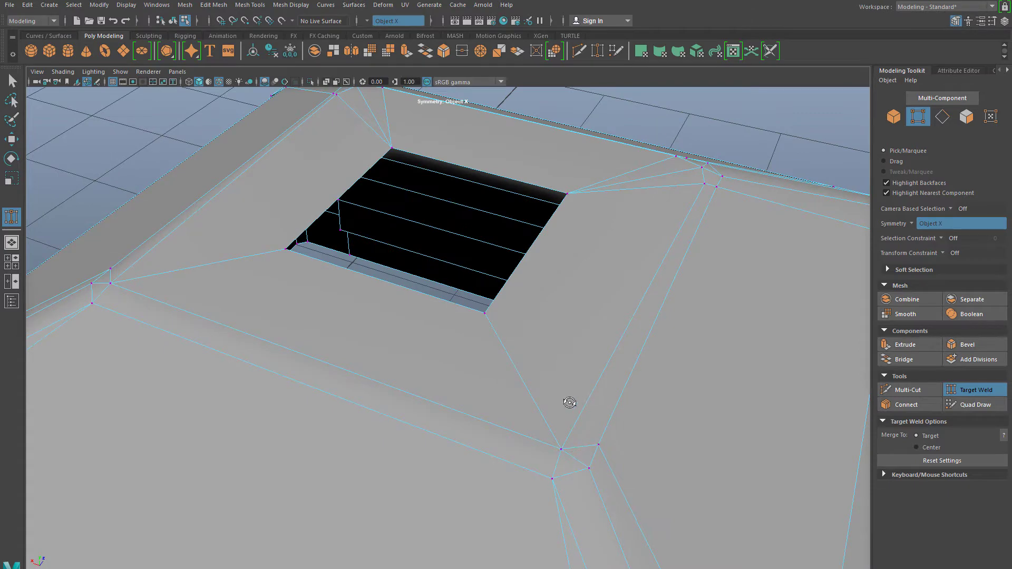
pyautogui.keyDown('alt'); pyautogui.moveTo(569, 402); pyautogui.dragTo(451, 399); pyautogui.keyUp('alt')
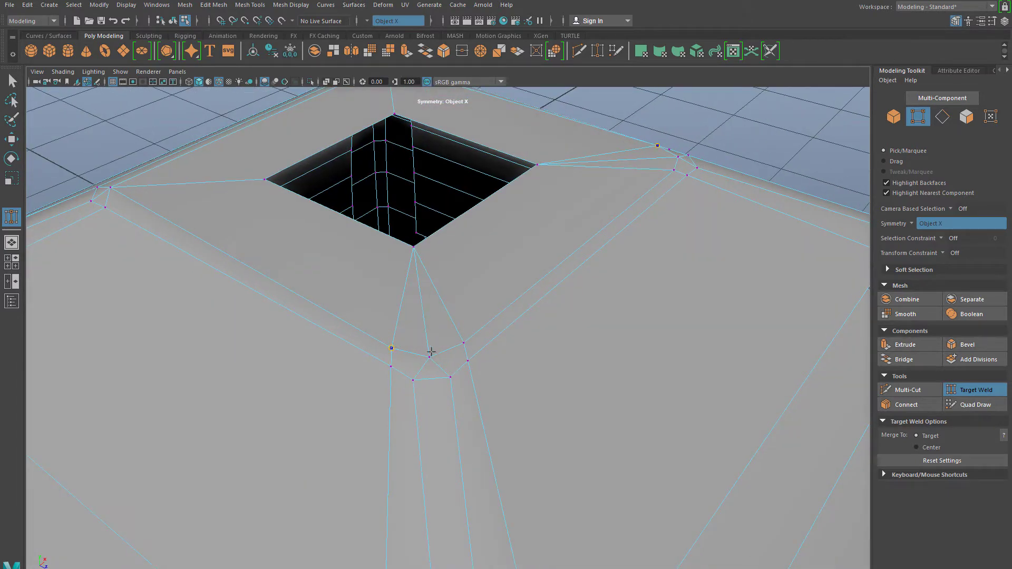
pyautogui.moveTo(455, 349); pyautogui.dragTo(431, 357)
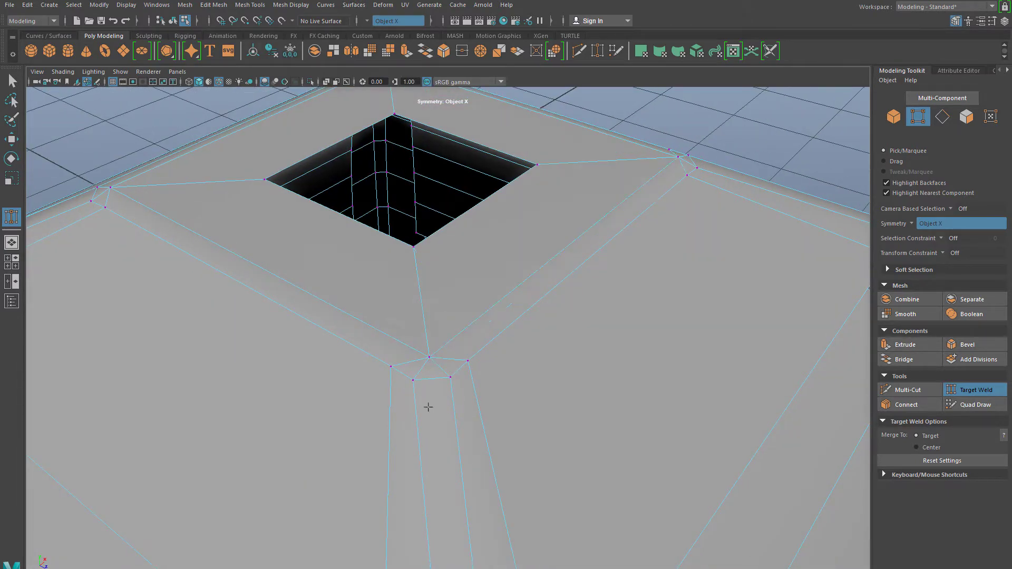
pyautogui.keyDown('alt'); pyautogui.moveTo(425, 407); pyautogui.dragTo(470, 390); pyautogui.keyUp('alt')
pyautogui.press('q')
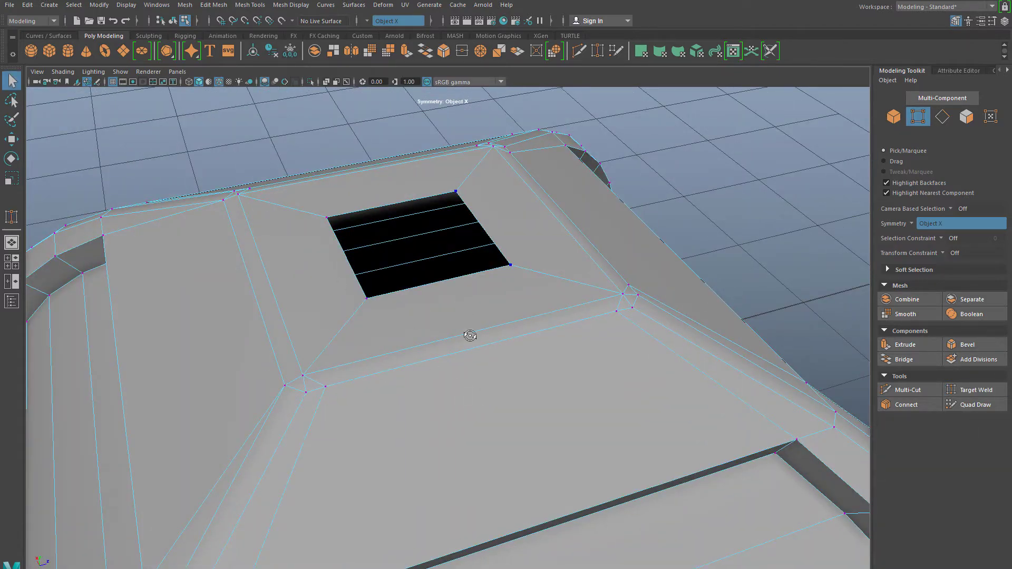
# Inspect the welded corners and the rest of the roof from several angles, and return to object mode.
pyautogui.keyDown('alt'); pyautogui.moveTo(469, 336); pyautogui.dragTo(548, 288); pyautogui.keyUp('alt')
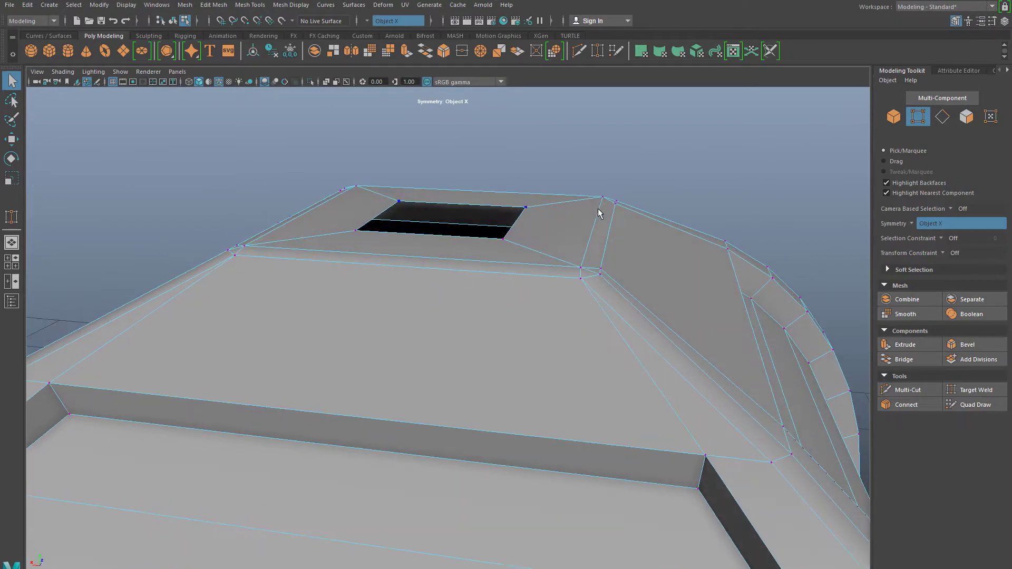
pyautogui.keyDown('alt'); pyautogui.moveTo(449, 300); pyautogui.dragTo(535, 343); pyautogui.keyUp('alt')
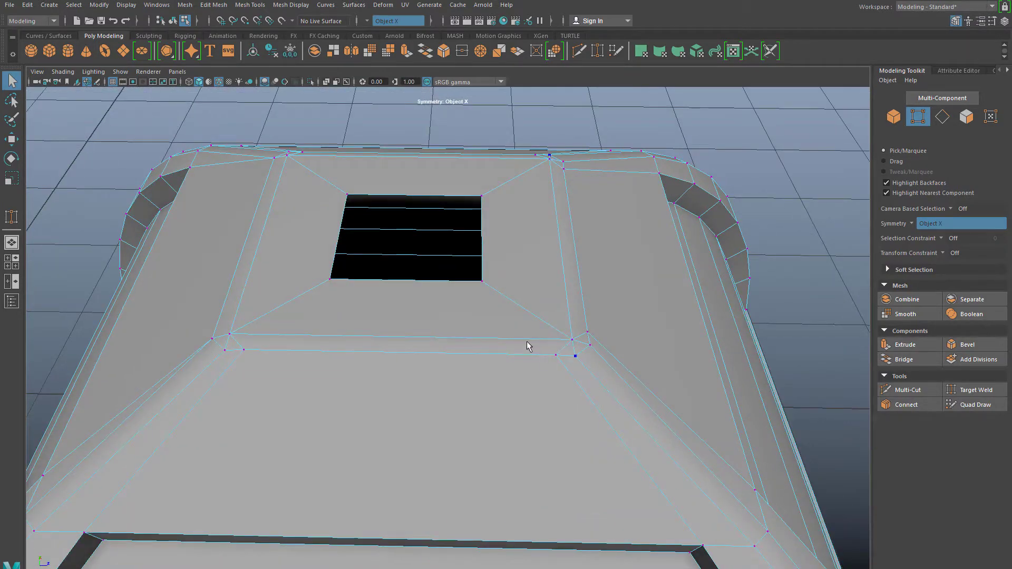
pyautogui.keyDown('alt'); pyautogui.moveTo(544, 396); pyautogui.dragTo(449, 284); pyautogui.keyUp('alt')
pyautogui.scroll(-8, 432, 425)
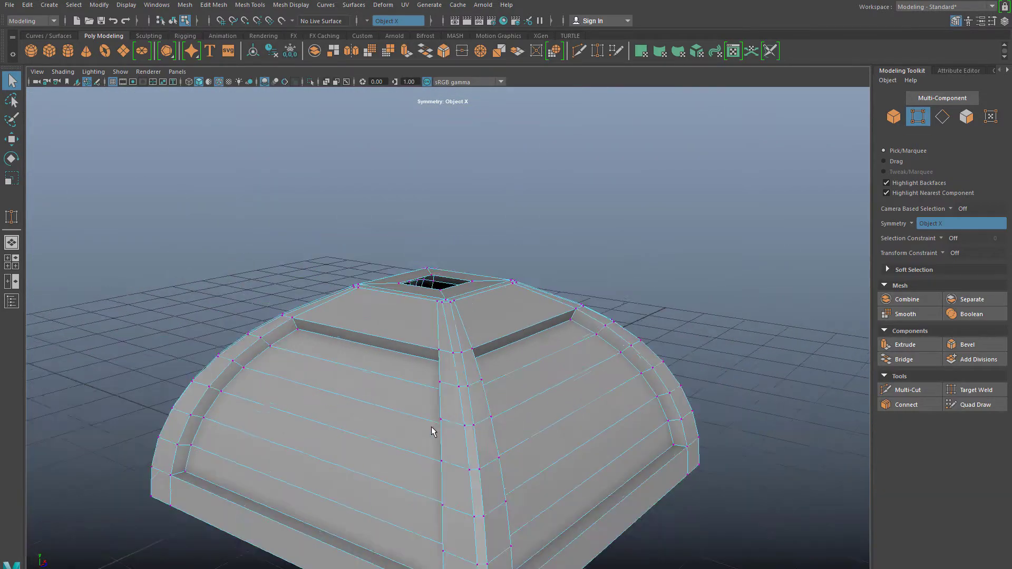
pyautogui.keyDown('alt'); pyautogui.moveTo(443, 449); pyautogui.dragTo(460, 411, button='middle'); pyautogui.keyUp('alt')
pyautogui.keyDown('alt'); pyautogui.moveTo(461, 411); pyautogui.dragTo(465, 311); pyautogui.keyUp('alt')
pyautogui.moveTo(466, 307); pyautogui.dragTo(504, 289, button='right')
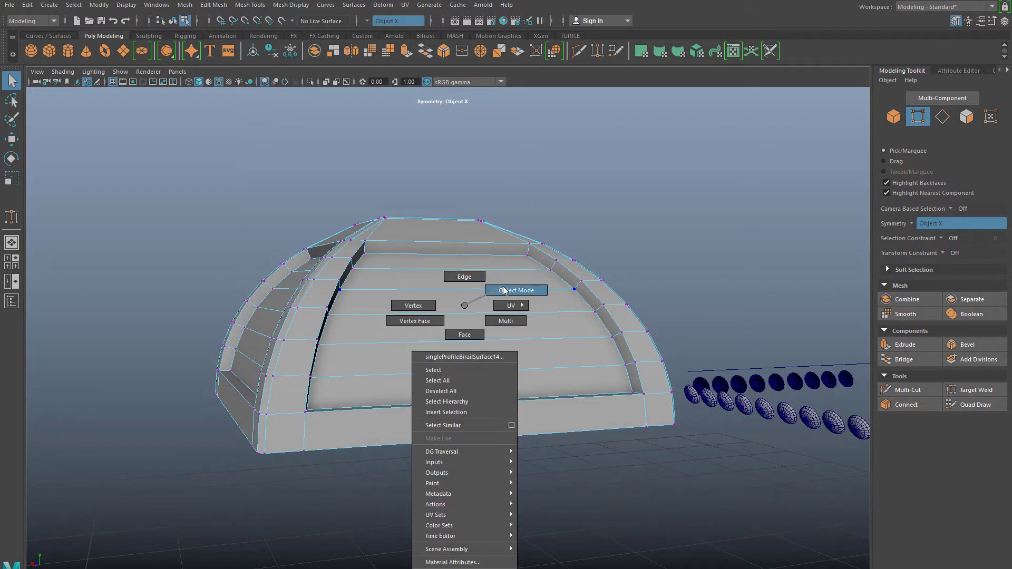
# Select several of the floating rivet rows beside the lantern parts and delete them.
pyautogui.scroll(-5, 507, 371)
pyautogui.keyDown('alt'); pyautogui.moveTo(508, 370); pyautogui.dragTo(572, 438); pyautogui.keyUp('alt')
pyautogui.keyDown('alt'); pyautogui.moveTo(572, 438); pyautogui.dragTo(420, 400, button='middle'); pyautogui.keyUp('alt')
pyautogui.keyDown('alt'); pyautogui.moveTo(420, 400); pyautogui.dragTo(458, 294); pyautogui.keyUp('alt')
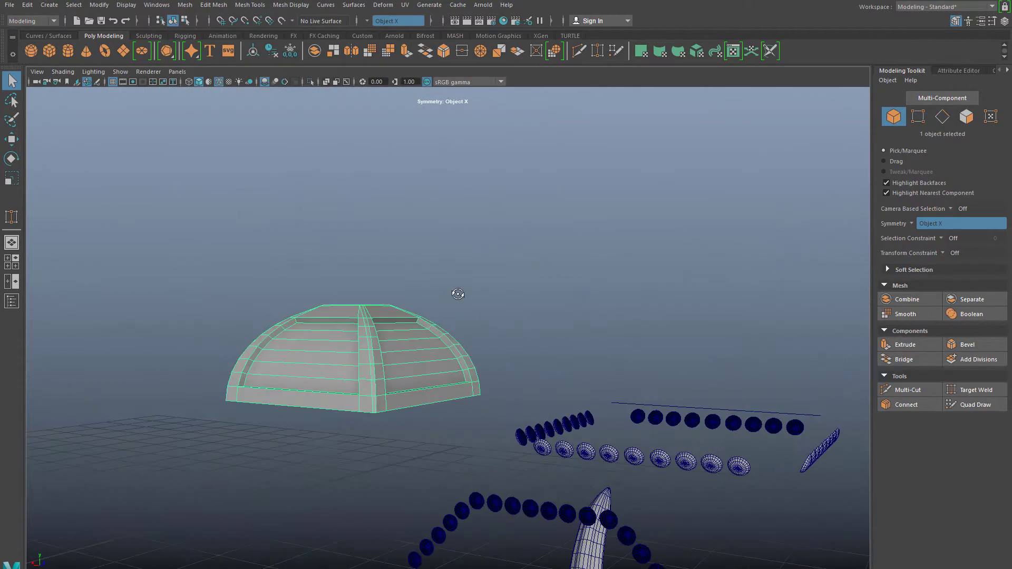
pyautogui.keyDown('alt'); pyautogui.moveTo(489, 379); pyautogui.dragTo(369, 259, button='middle'); pyautogui.keyUp('alt')
pyautogui.click(448, 372)
pyautogui.keyDown('alt'); pyautogui.moveTo(527, 391); pyautogui.dragTo(442, 269); pyautogui.keyUp('alt')
pyautogui.keyDown('shift'); pyautogui.click(442, 271); pyautogui.keyUp('shift')
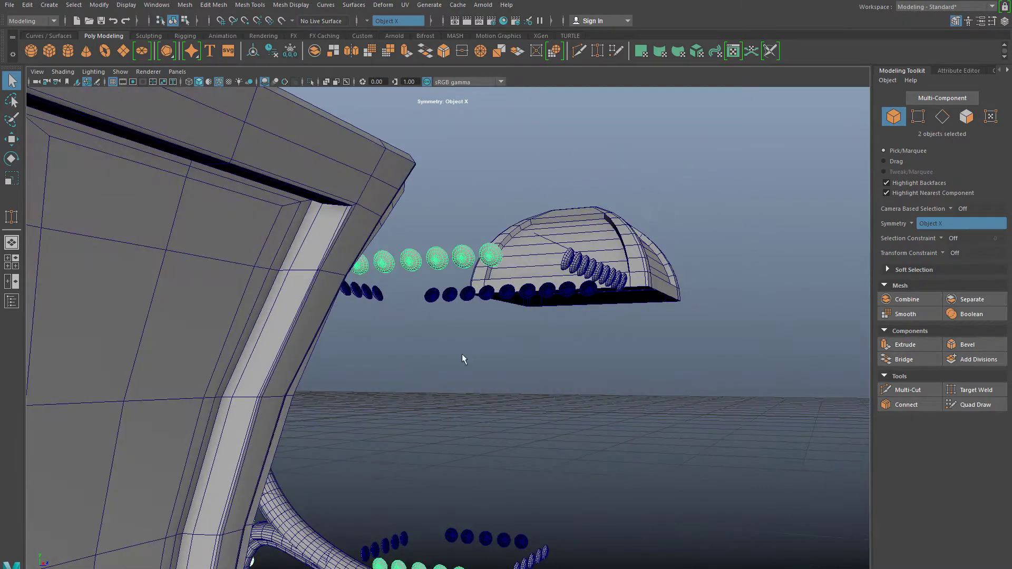
pyautogui.keyDown('shift'); pyautogui.click(519, 547); pyautogui.keyUp('shift')
pyautogui.keyDown('alt'); pyautogui.moveTo(519, 547); pyautogui.dragTo(538, 485); pyautogui.keyUp('alt')
pyautogui.press('Delete')
# Delete the remaining upper and lower rivet rows near the curved arm.
pyautogui.click(445, 487)
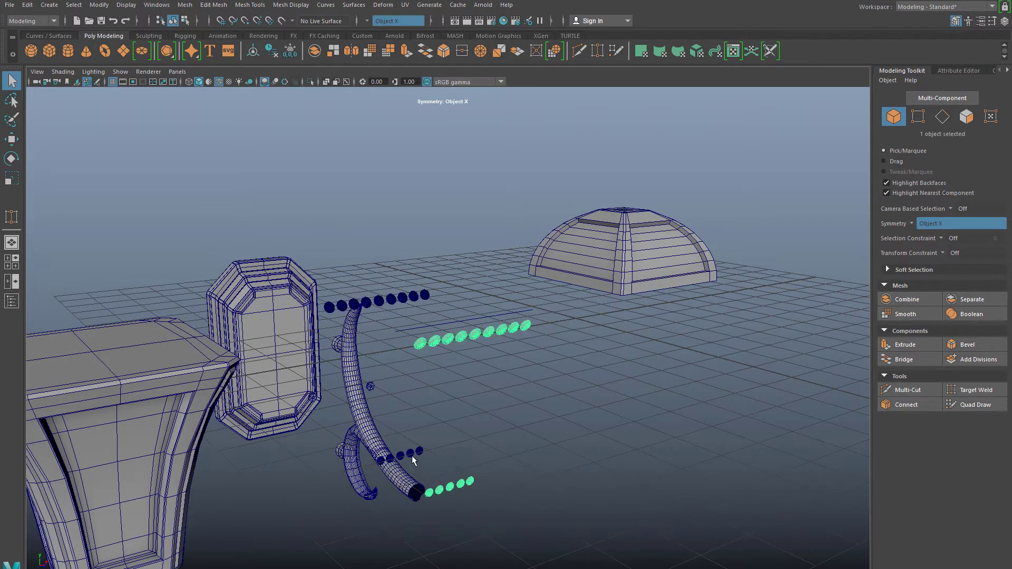
pyautogui.press('Delete')
pyautogui.click(411, 454)
pyautogui.press('Delete')
pyautogui.scroll(-3, 422, 425)
pyautogui.scroll(7, 412, 434)
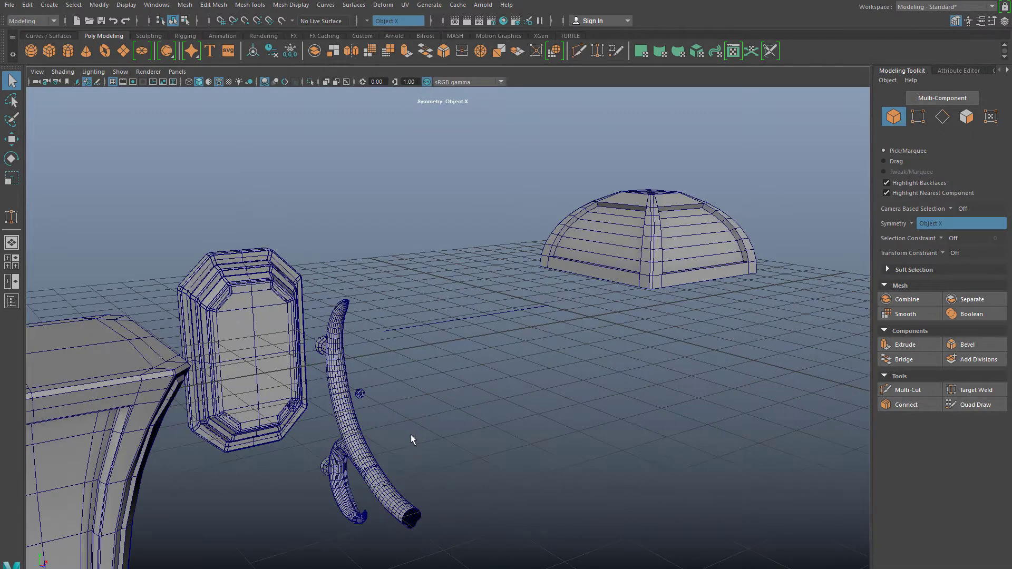
# Frame the small cup-shaped piece below the curved arm and switch it to edge selection.
pyautogui.scroll(-5, 408, 448)
pyautogui.keyDown('alt'); pyautogui.moveTo(407, 441); pyautogui.dragTo(457, 428); pyautogui.keyUp('alt')
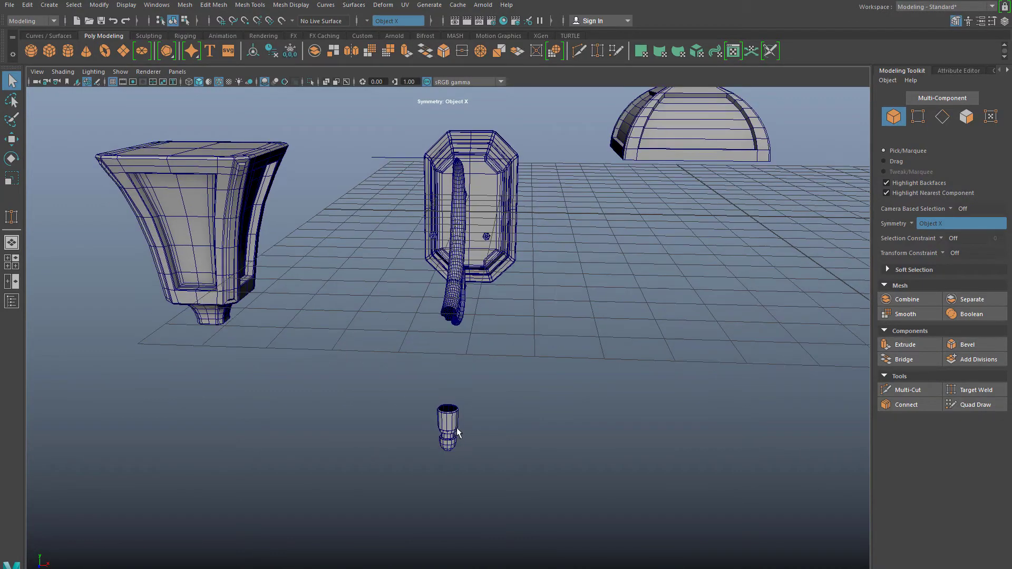
pyautogui.press('f')
pyautogui.scroll(3, 416, 448)
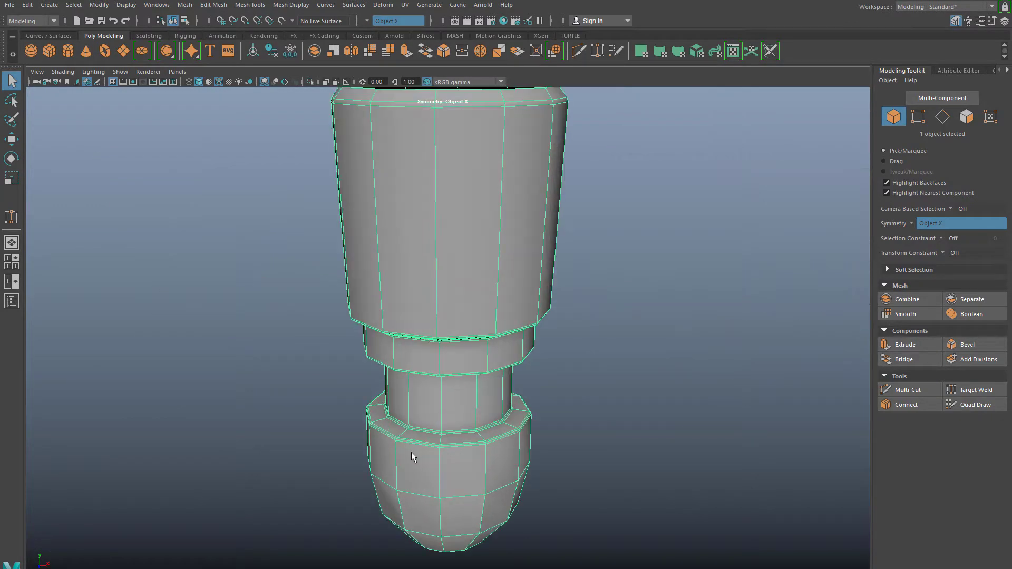
pyautogui.keyDown('alt'); pyautogui.moveTo(411, 451); pyautogui.dragTo(428, 220); pyautogui.keyUp('alt')
pyautogui.moveTo(440, 206); pyautogui.dragTo(437, 190, button='right')
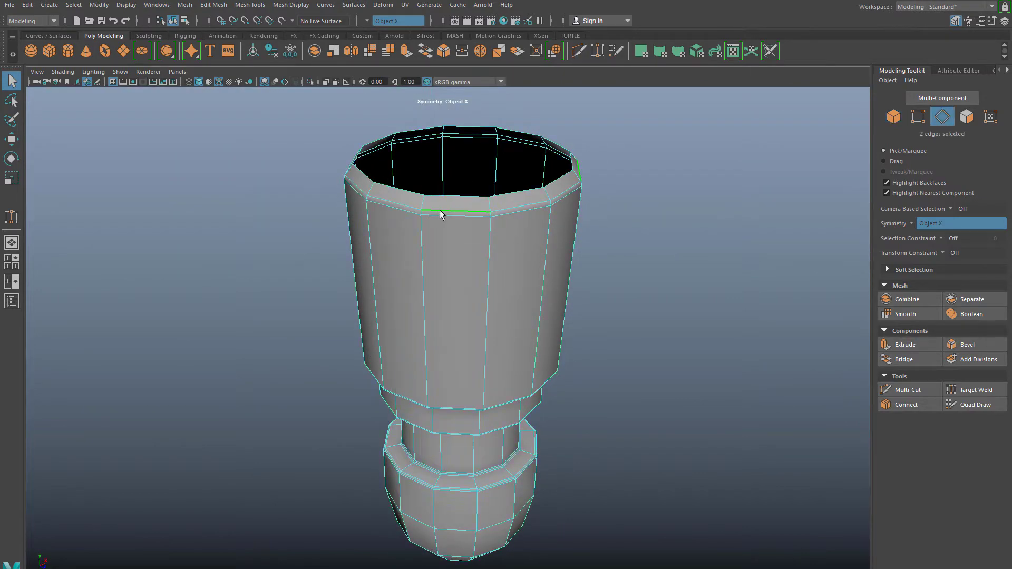
# Select the supporting edge loops on the cup's rim and lower lip, and delete the one around the lower lip.
pyautogui.doubleClick(439, 210)
pyautogui.keyDown('alt'); pyautogui.moveTo(446, 305); pyautogui.dragTo(442, 258); pyautogui.keyUp('alt')
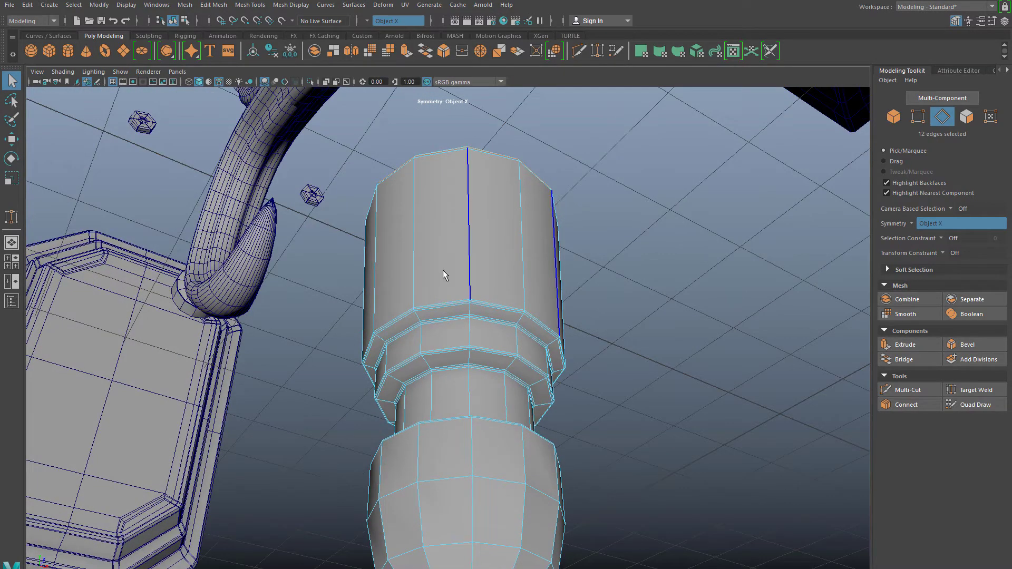
pyautogui.scroll(4, 451, 315)
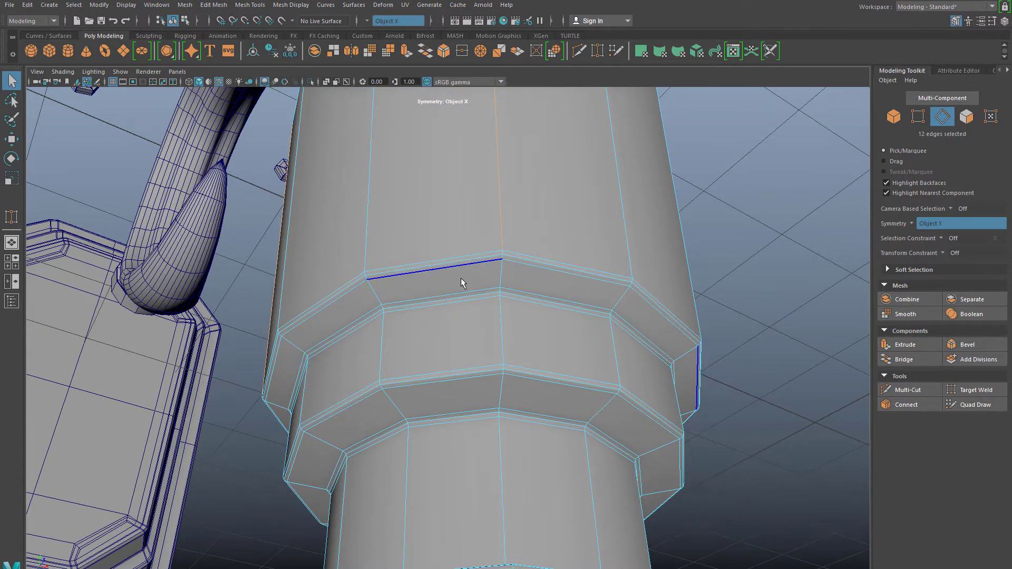
pyautogui.keyDown('alt'); pyautogui.moveTo(442, 293); pyautogui.dragTo(316, 334); pyautogui.keyUp('alt')
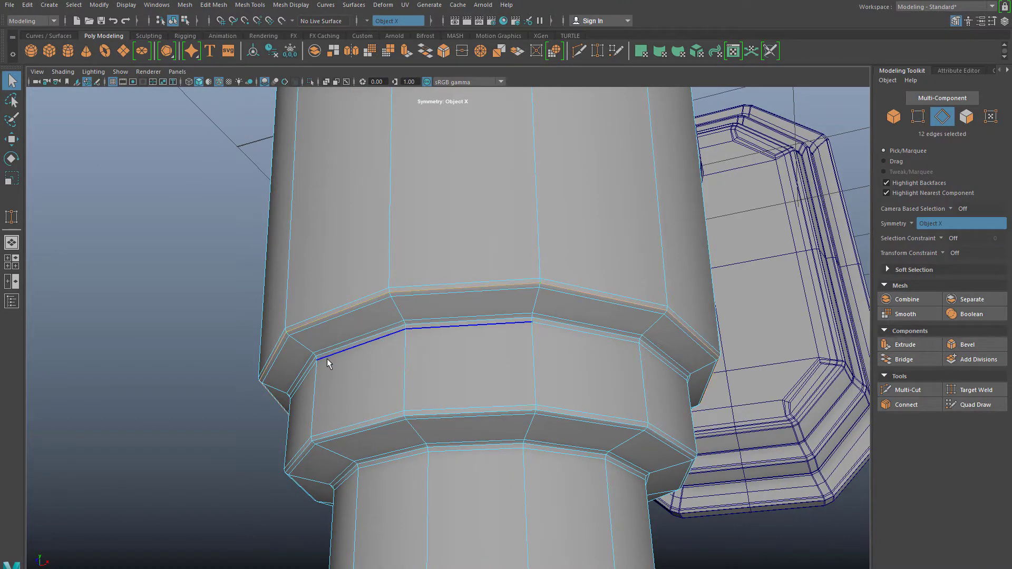
pyautogui.hotkey('ctrl', 'Delete')
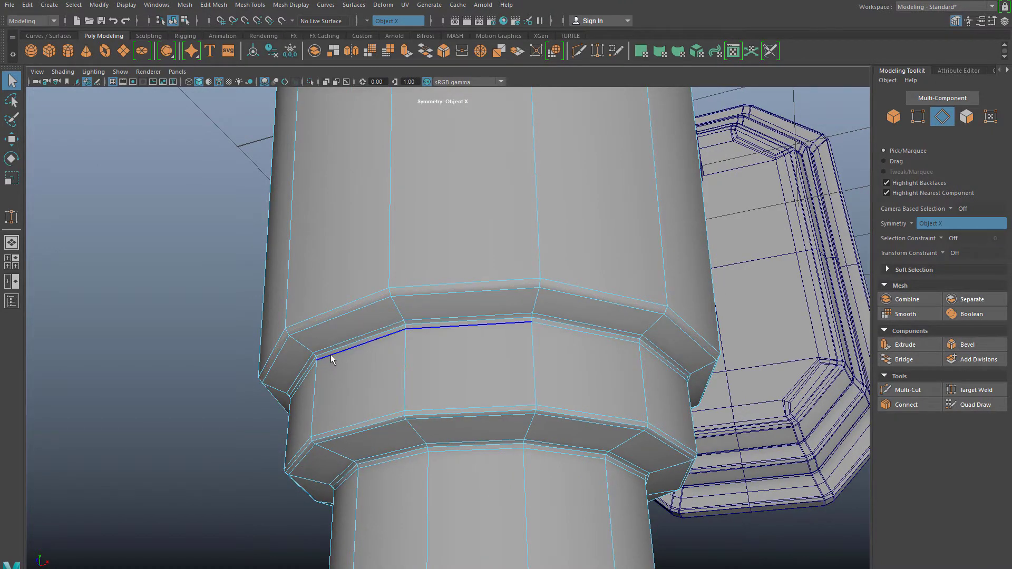
# Delete the supporting edge loops along the upper and lower edges of the collar beneath the cup.
pyautogui.doubleClick(387, 333)
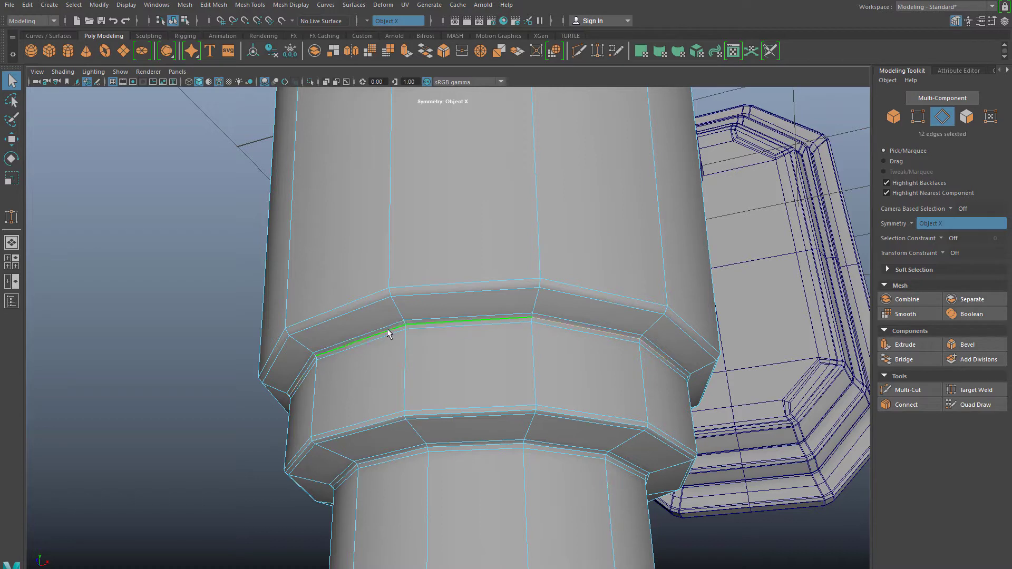
pyautogui.doubleClick(459, 415)
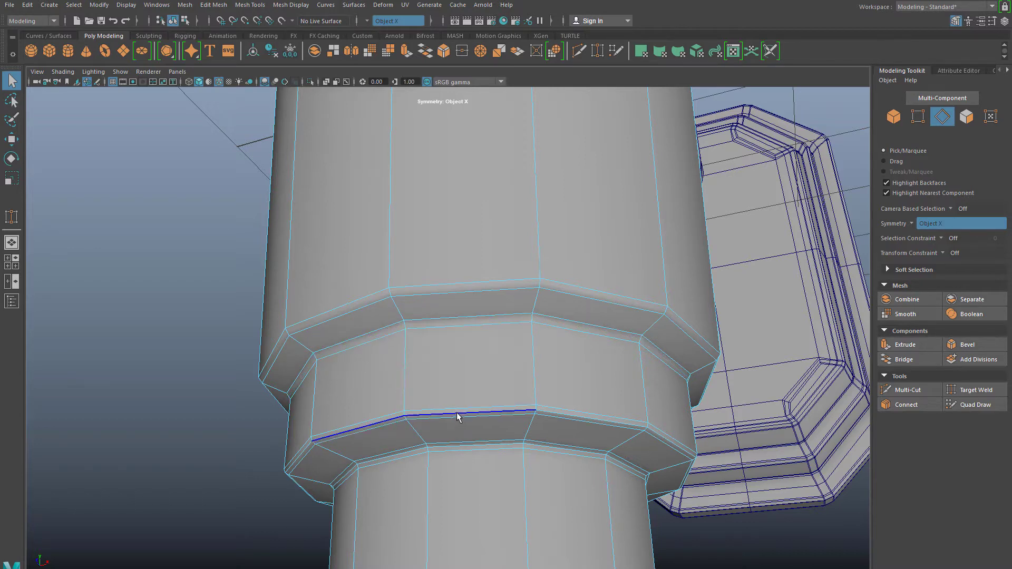
pyautogui.doubleClick(454, 445)
pyautogui.hotkey('ctrl', 'Delete')
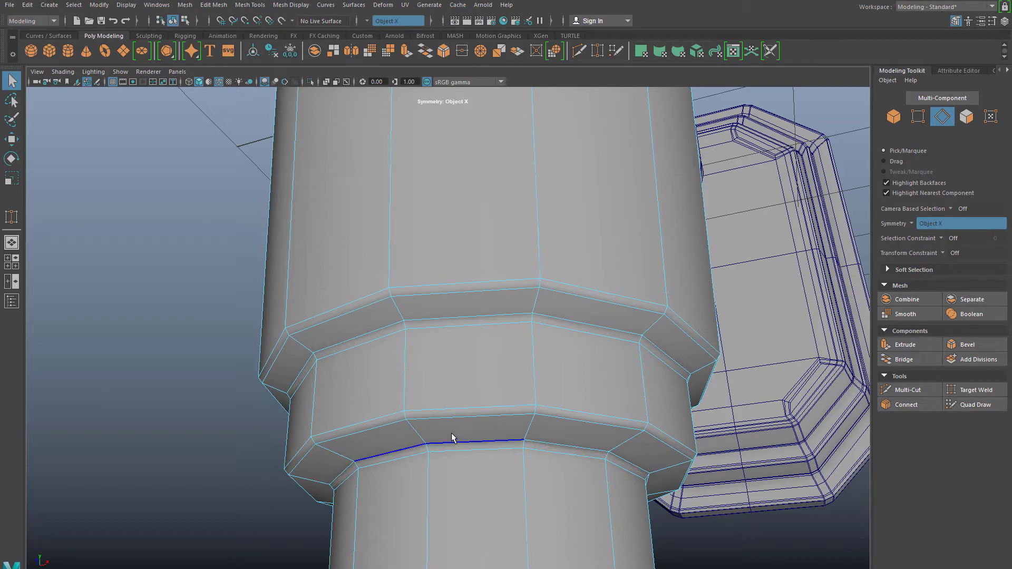
# Delete the remaining supporting edge loop at the top of the neck, just below the collar.
pyautogui.scroll(-3, 452, 433)
pyautogui.keyDown('alt'); pyautogui.moveTo(407, 437); pyautogui.dragTo(432, 416); pyautogui.keyUp('alt')
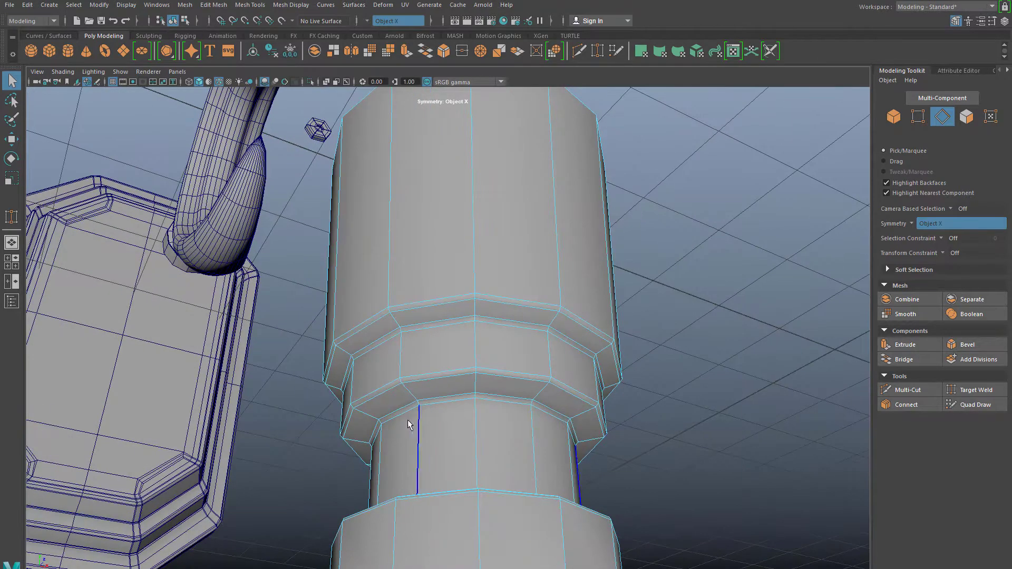
pyautogui.keyDown('alt'); pyautogui.moveTo(495, 328); pyautogui.dragTo(470, 469); pyautogui.keyUp('alt')
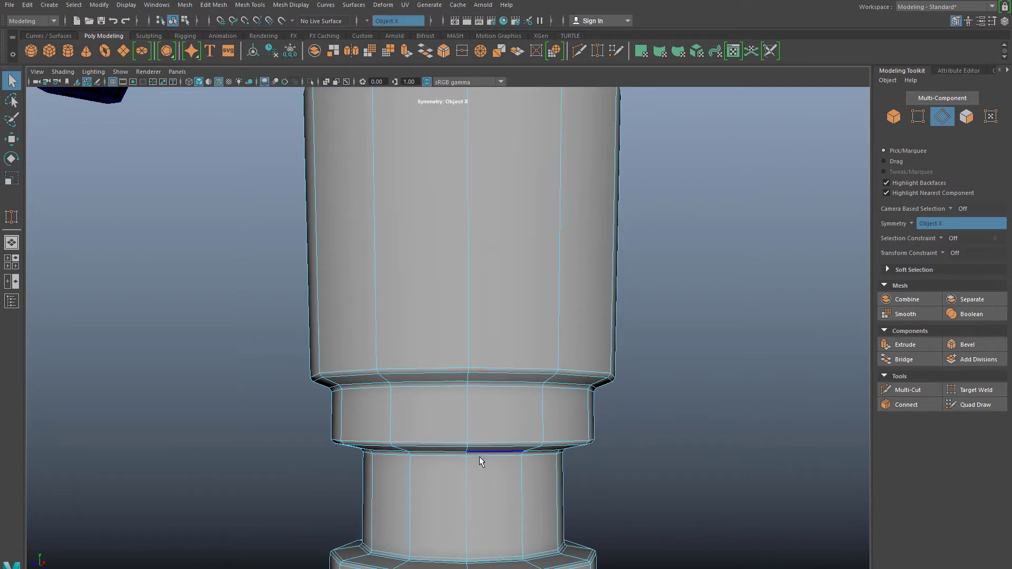
pyautogui.scroll(1, 469, 461)
pyautogui.keyDown('alt'); pyautogui.moveTo(434, 474); pyautogui.dragTo(444, 345, button='middle'); pyautogui.keyUp('alt')
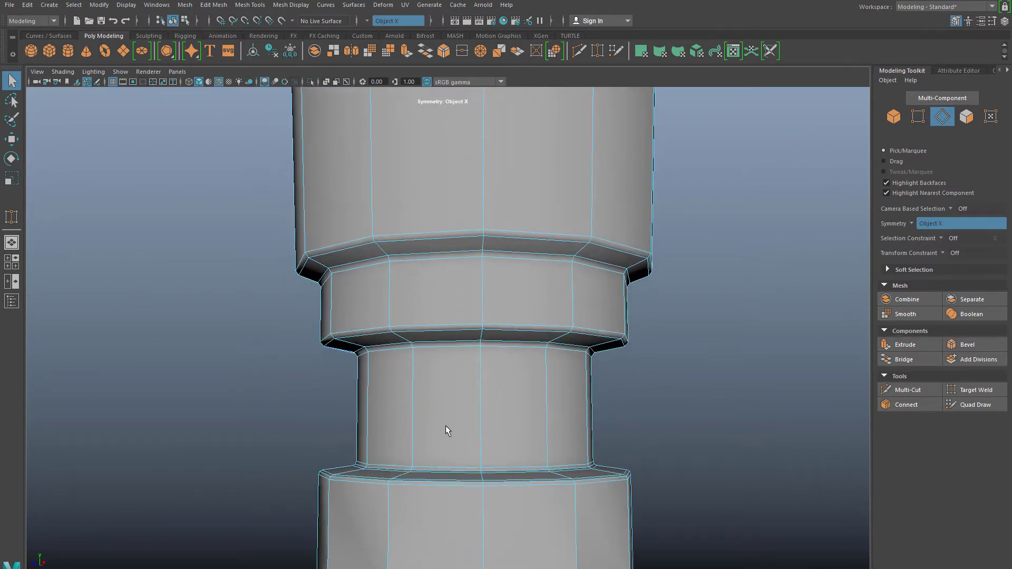
pyautogui.keyDown('alt'); pyautogui.moveTo(445, 425); pyautogui.dragTo(446, 432); pyautogui.keyUp('alt')
pyautogui.scroll(3, 464, 479)
pyautogui.keyDown('alt'); pyautogui.moveTo(509, 418); pyautogui.dragTo(587, 349); pyautogui.keyUp('alt')
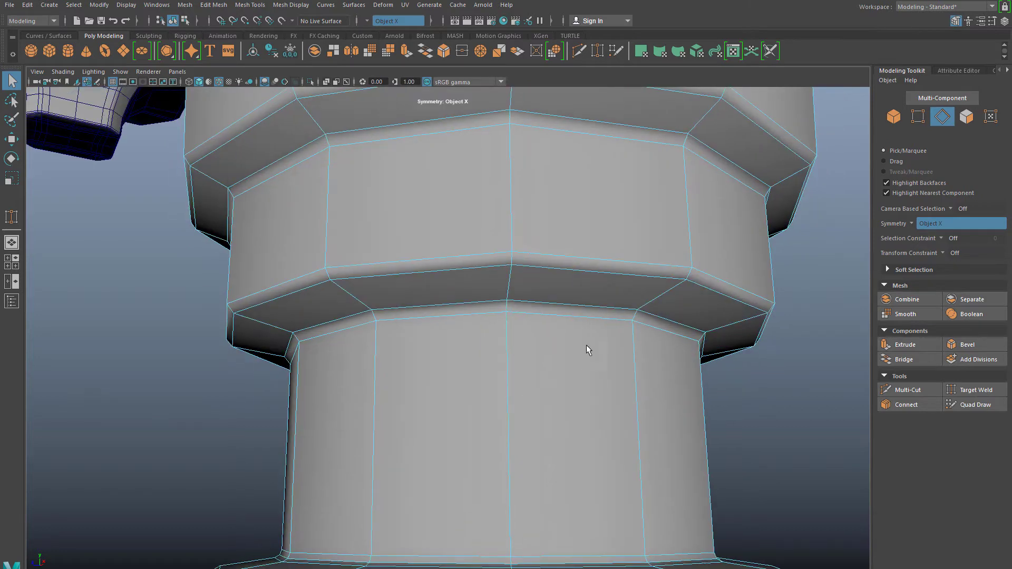
pyautogui.doubleClick(578, 316)
pyautogui.hotkey('ctrl', 'Delete')
pyautogui.scroll(-4, 480, 380)
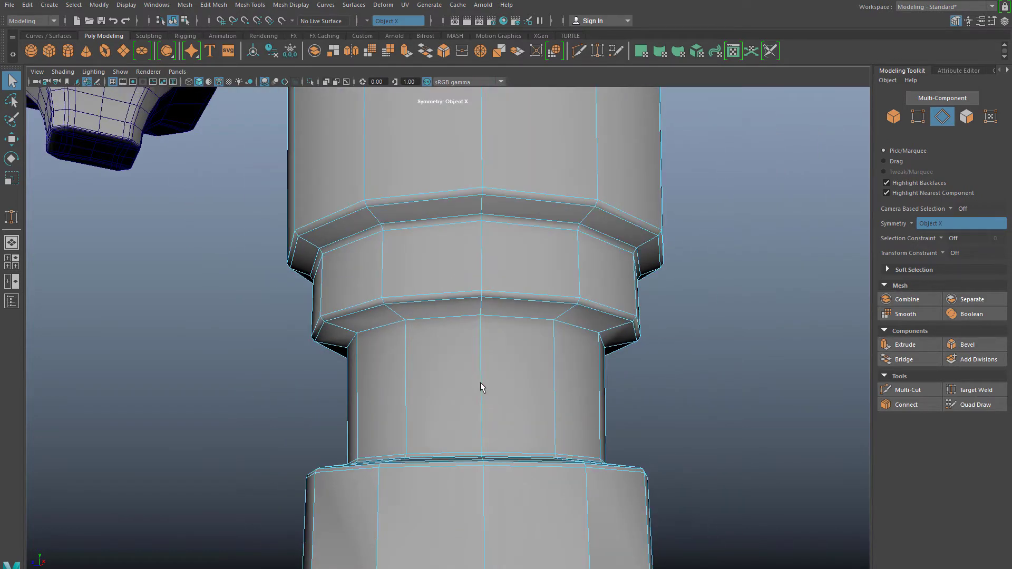
# Delete the uppermost supporting edge loop at the base of the neck, just above the rounded lower part.
pyautogui.keyDown('alt'); pyautogui.moveTo(479, 381); pyautogui.dragTo(495, 446); pyautogui.keyUp('alt')
pyautogui.keyDown('alt'); pyautogui.moveTo(491, 416); pyautogui.dragTo(474, 372, button='middle'); pyautogui.keyUp('alt')
pyautogui.scroll(3, 483, 469)
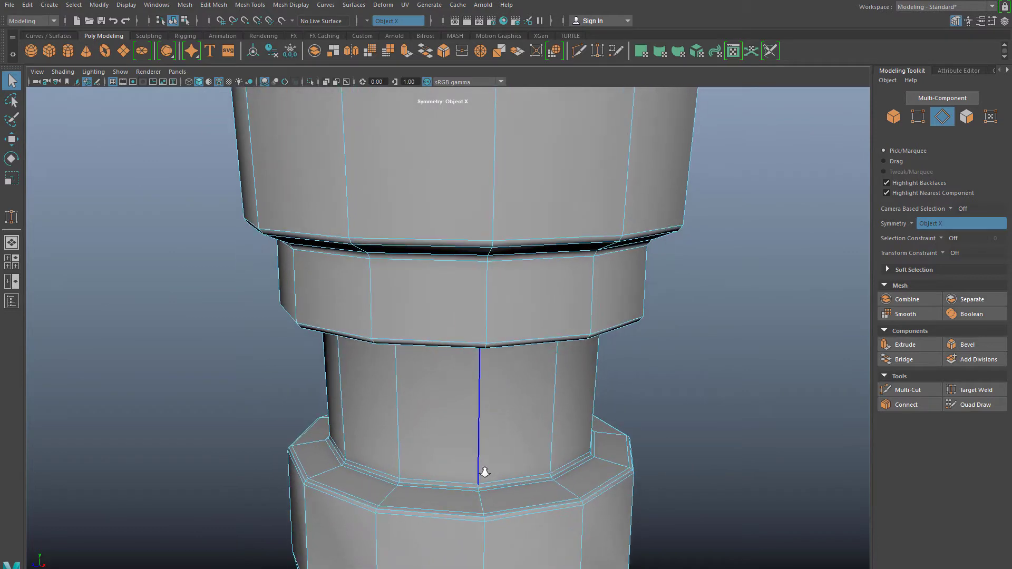
pyautogui.keyDown('alt'); pyautogui.moveTo(493, 445); pyautogui.dragTo(486, 420, button='middle'); pyautogui.keyUp('alt')
pyautogui.scroll(4, 511, 409)
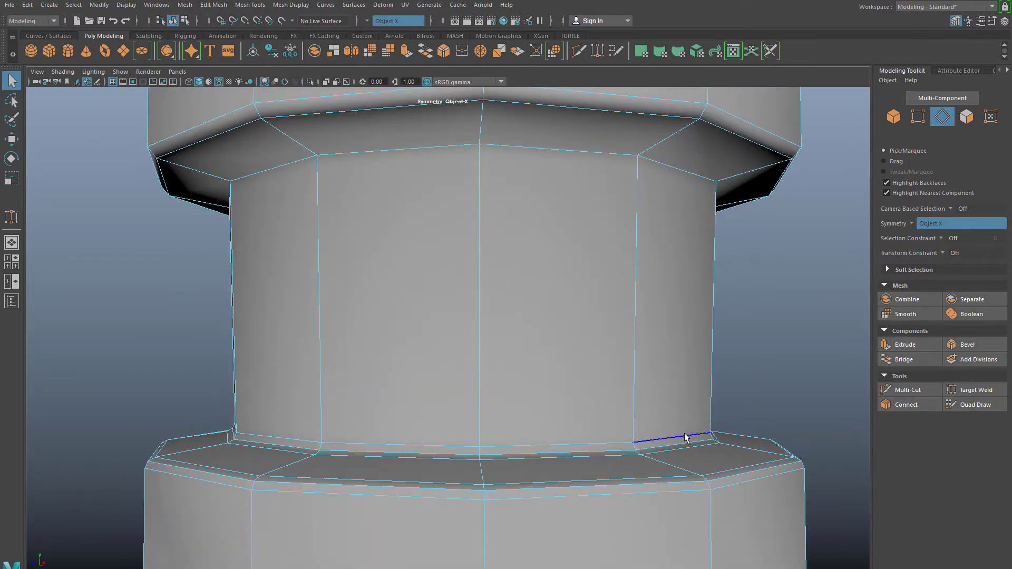
pyautogui.doubleClick(682, 437)
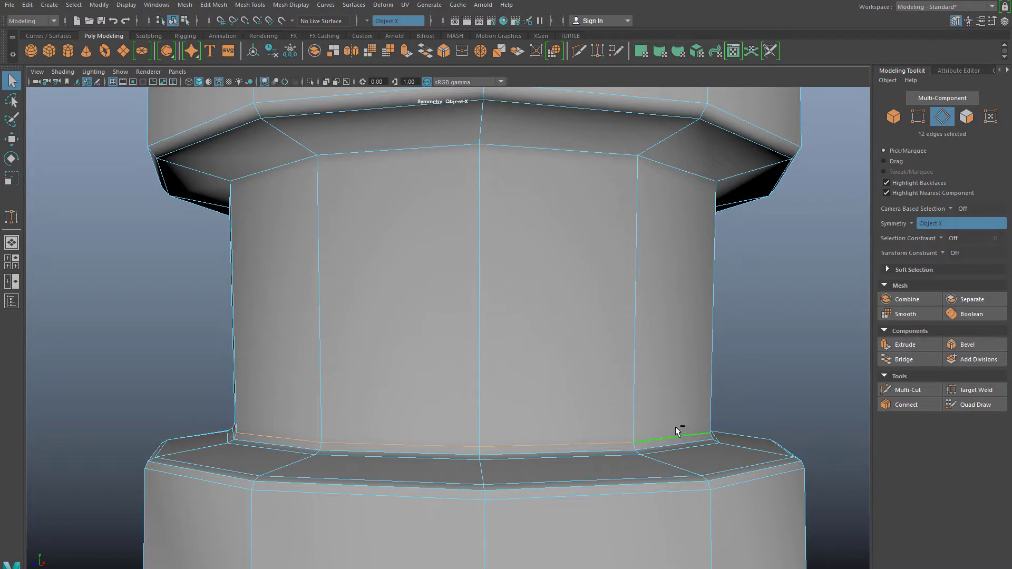
pyautogui.press('Delete')
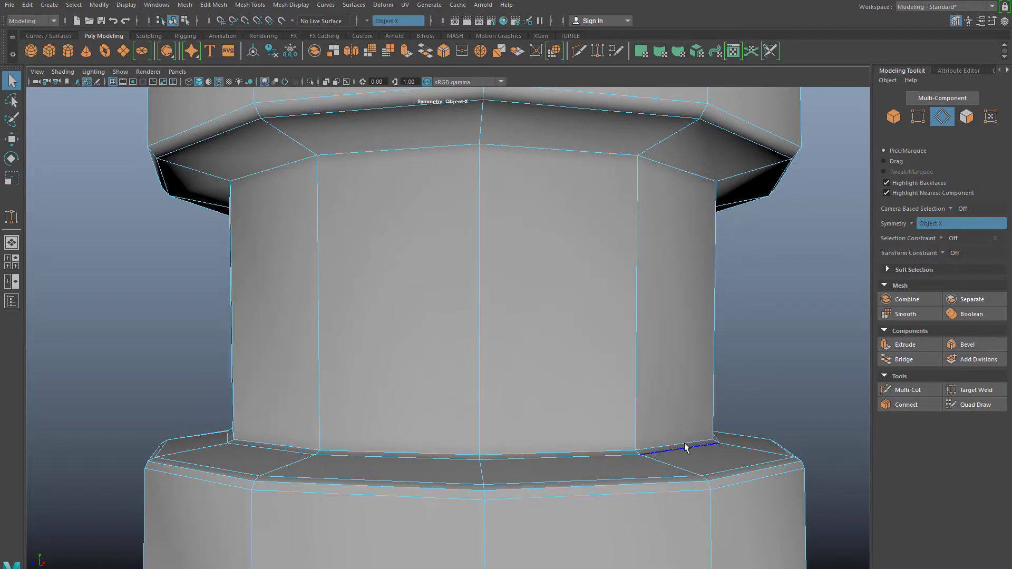
# Try deleting each of the two remaining edge loops at the neck's base in turn, and undo each deletion.
pyautogui.doubleClick(683, 442)
pyautogui.press('Delete')
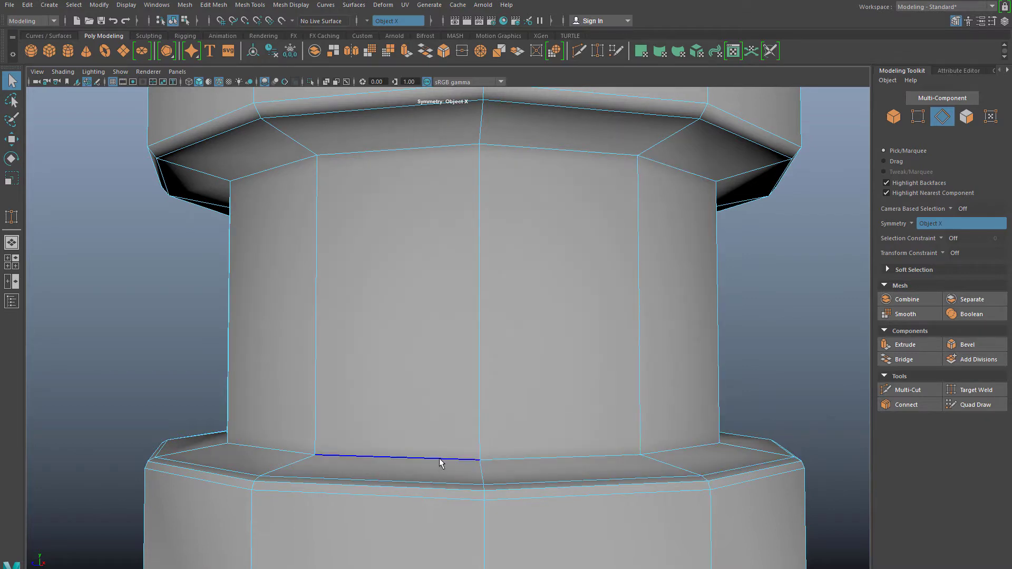
pyautogui.hotkey('ctrl', 'z')
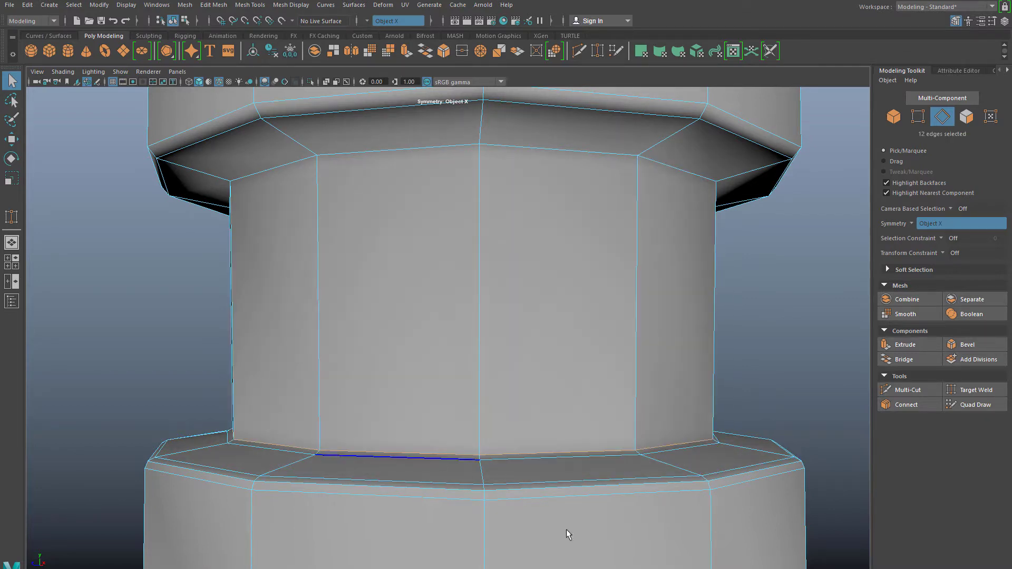
pyautogui.click(695, 448)
pyautogui.doubleClick(695, 448)
pyautogui.hotkey('ctrl', 'Delete')
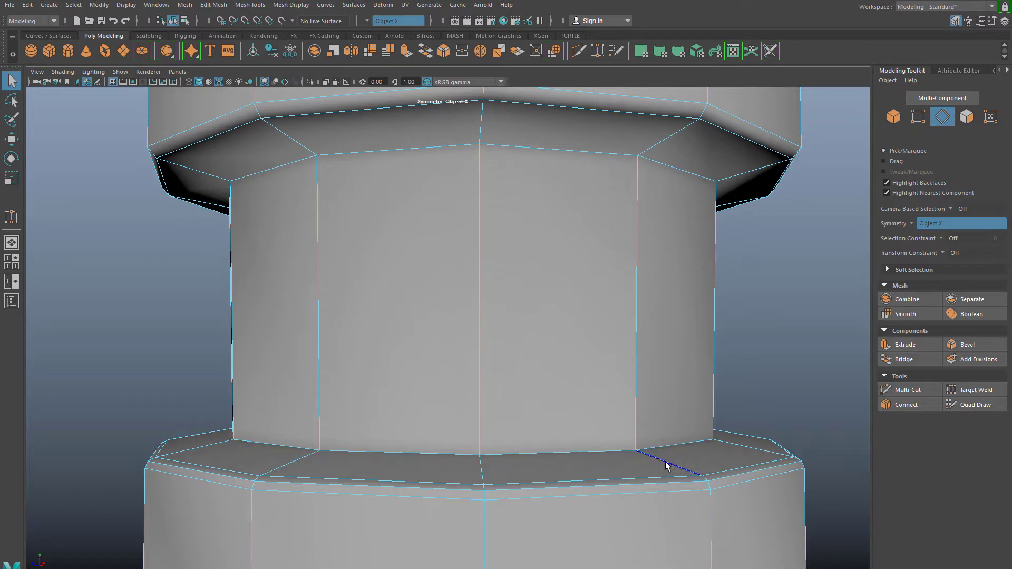
pyautogui.hotkey('ctrl', 'z')
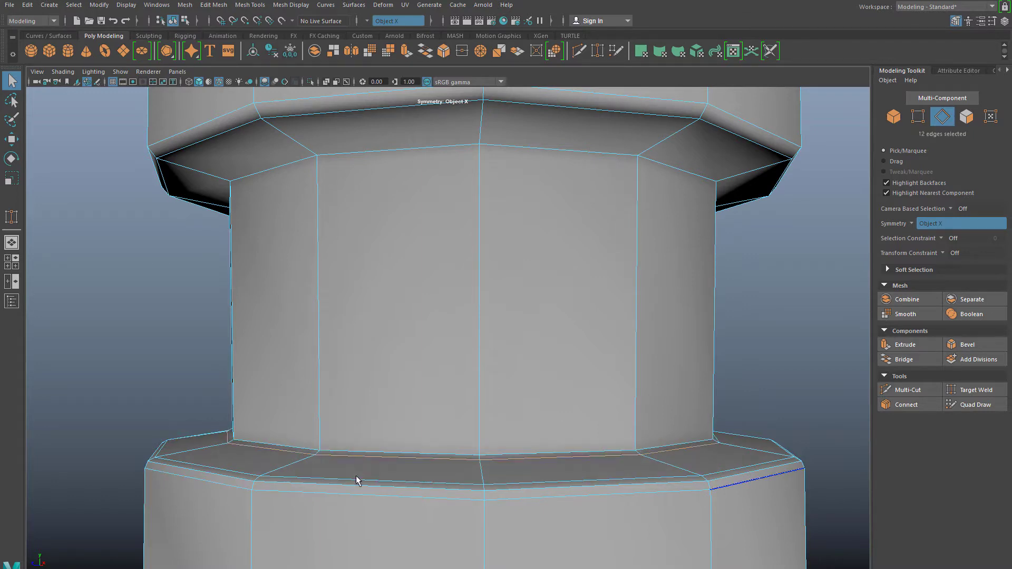
pyautogui.hotkey('ctrl', 'z')
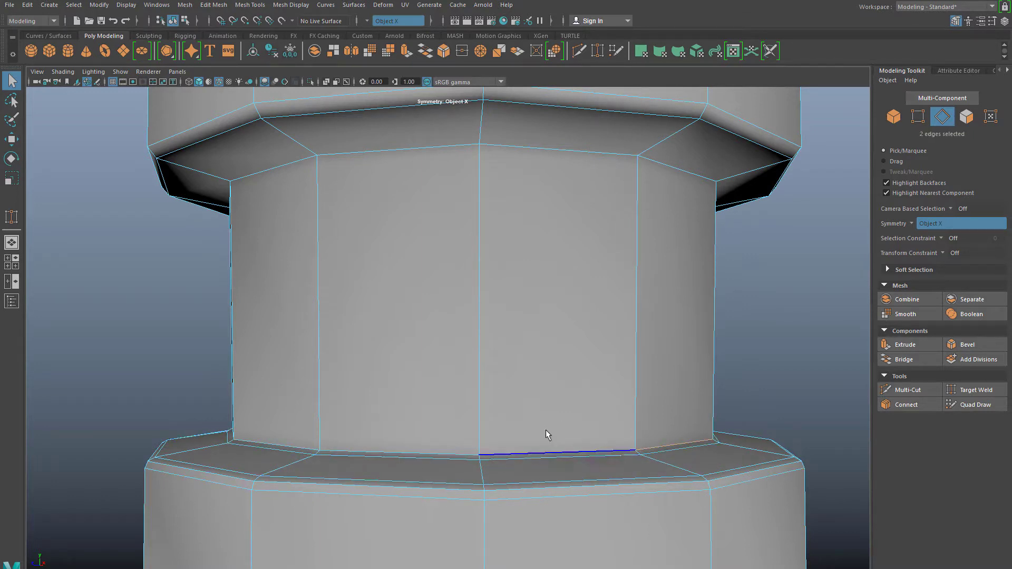
# Delete the upper of the two remaining edge loops where the neck meets the rounded lower part.
pyautogui.doubleClick(551, 449)
pyautogui.hotkey('ctrl', 'Delete')
pyautogui.scroll(-3, 531, 434)
pyautogui.scroll(2, 453, 438)
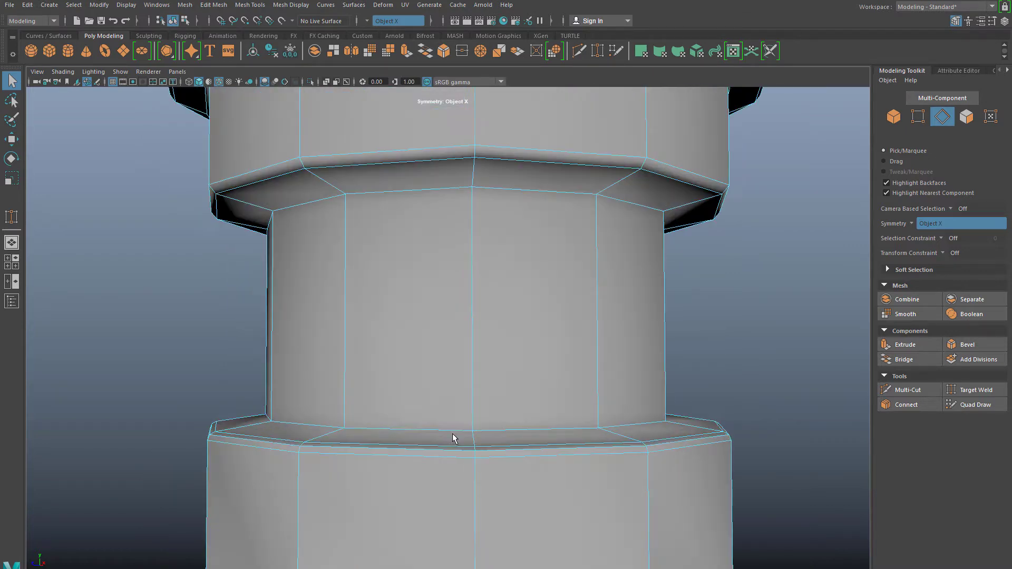
# Delete the supporting edge loops above and below the corner edge on the rim of the rounded lower part.
pyautogui.keyDown('alt'); pyautogui.moveTo(484, 452); pyautogui.dragTo(529, 460); pyautogui.keyUp('alt')
pyautogui.scroll(5, 644, 450)
pyautogui.keyDown('alt'); pyautogui.moveTo(644, 450); pyautogui.dragTo(512, 347); pyautogui.keyUp('alt')
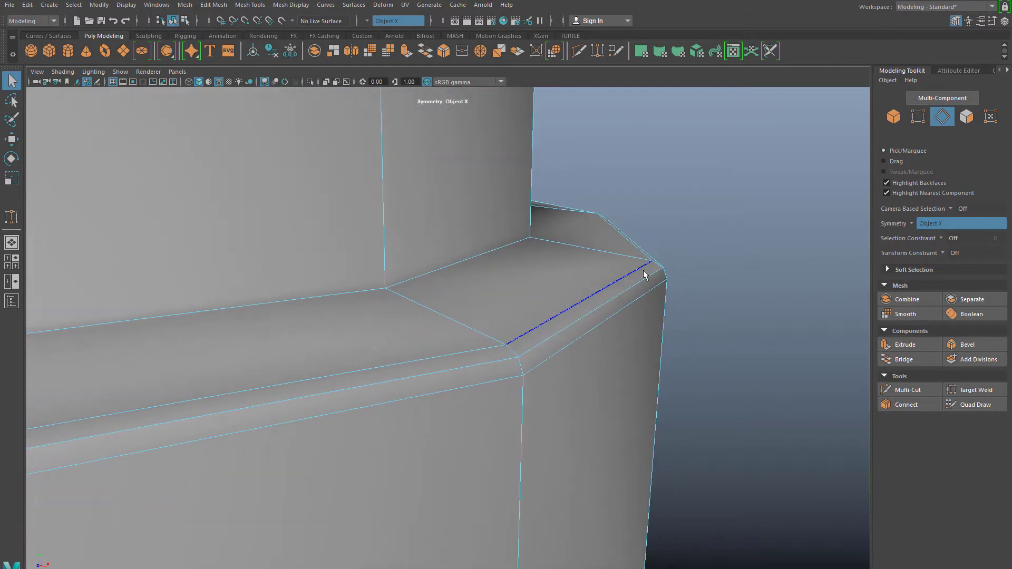
pyautogui.doubleClick(610, 285)
pyautogui.press('Delete')
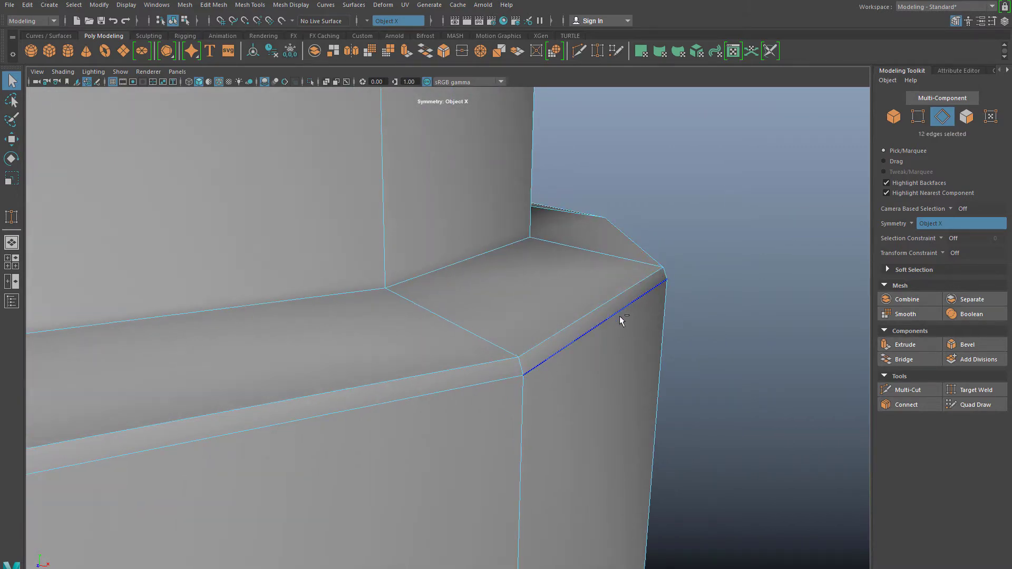
pyautogui.doubleClick(622, 311)
pyautogui.press('Delete')
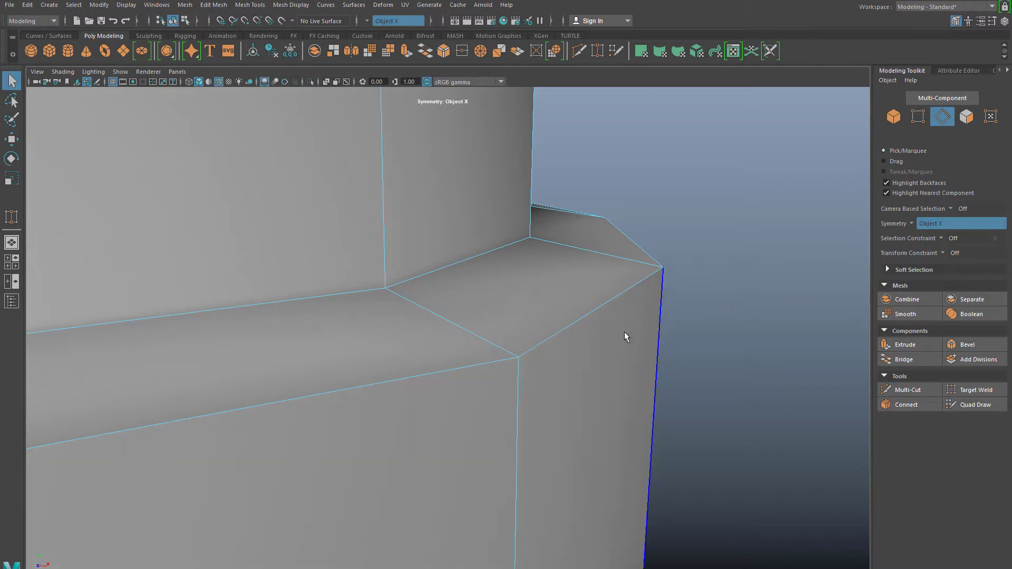
# Examine the cup's lower lip, the collar and the neck's base from several angles for remaining supporting edges.
pyautogui.keyDown('alt'); pyautogui.moveTo(624, 331); pyautogui.dragTo(540, 404, button='right'); pyautogui.keyUp('alt')
pyautogui.keyDown('alt'); pyautogui.moveTo(539, 404); pyautogui.dragTo(574, 309, button='middle'); pyautogui.keyUp('alt')
pyautogui.keyDown('alt'); pyautogui.moveTo(574, 309); pyautogui.dragTo(544, 292); pyautogui.keyUp('alt')
pyautogui.keyDown('alt'); pyautogui.moveTo(544, 291); pyautogui.dragTo(510, 371, button='middle'); pyautogui.keyUp('alt')
pyautogui.scroll(4, 508, 349)
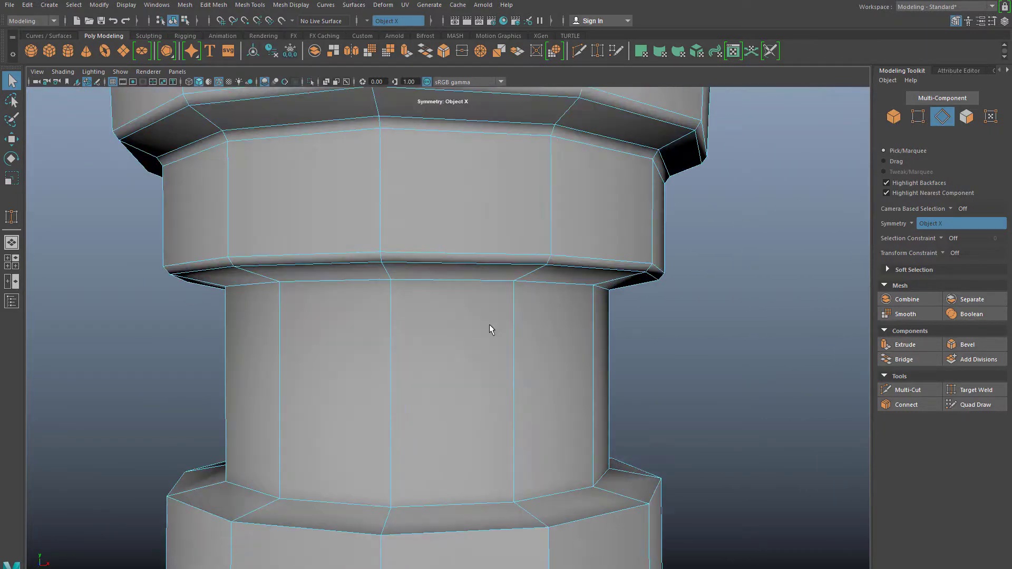
pyautogui.keyDown('alt'); pyautogui.moveTo(489, 324); pyautogui.dragTo(546, 298); pyautogui.keyUp('alt')
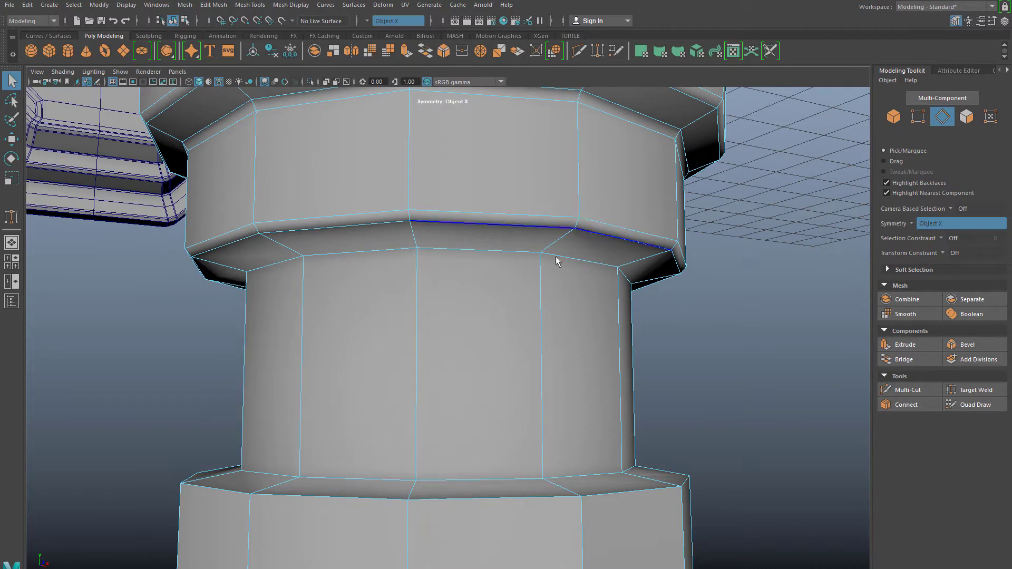
pyautogui.keyDown('alt'); pyautogui.moveTo(591, 235); pyautogui.dragTo(650, 220); pyautogui.keyUp('alt')
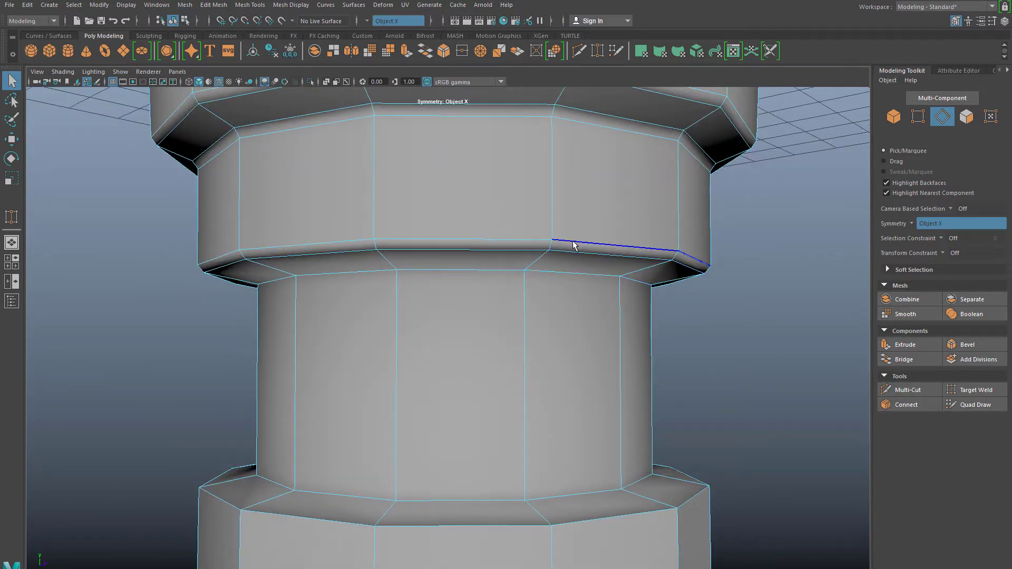
pyautogui.scroll(5, 585, 232)
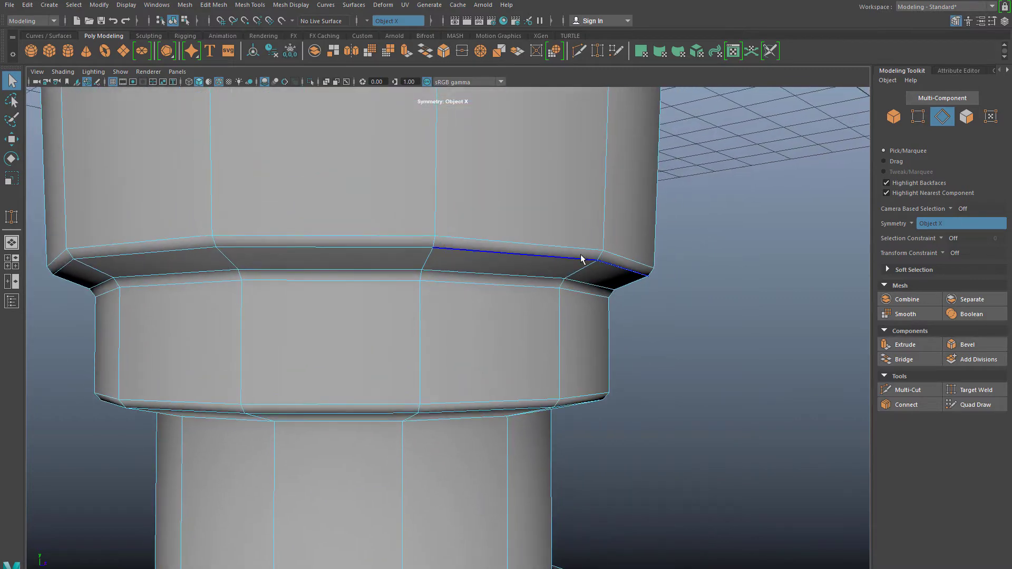
pyautogui.scroll(-3, 580, 255)
pyautogui.keyDown('alt'); pyautogui.moveTo(443, 268); pyautogui.dragTo(369, 290); pyautogui.keyUp('alt')
pyautogui.keyDown('alt'); pyautogui.moveTo(410, 225); pyautogui.dragTo(467, 443, button='middle'); pyautogui.keyUp('alt')
pyautogui.scroll(-5, 435, 385)
pyautogui.keyDown('alt'); pyautogui.moveTo(452, 340); pyautogui.dragTo(484, 121, button='middle'); pyautogui.keyUp('alt')
pyautogui.scroll(6, 468, 362)
pyautogui.keyDown('alt'); pyautogui.moveTo(468, 362); pyautogui.dragTo(473, 343); pyautogui.keyUp('alt')
pyautogui.keyDown('alt'); pyautogui.moveTo(497, 299); pyautogui.dragTo(563, 229); pyautogui.keyUp('alt')
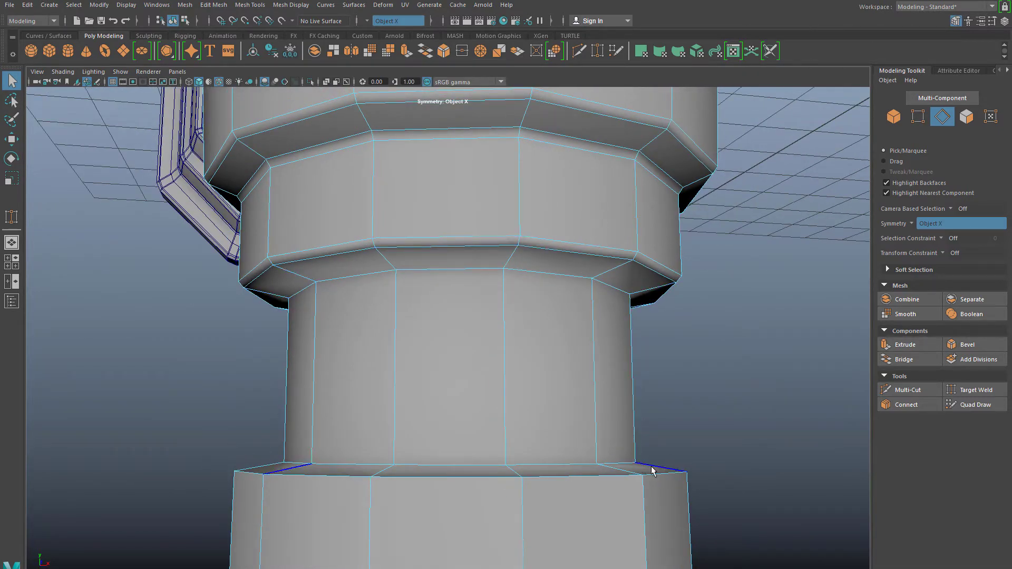
pyautogui.scroll(10, 655, 447)
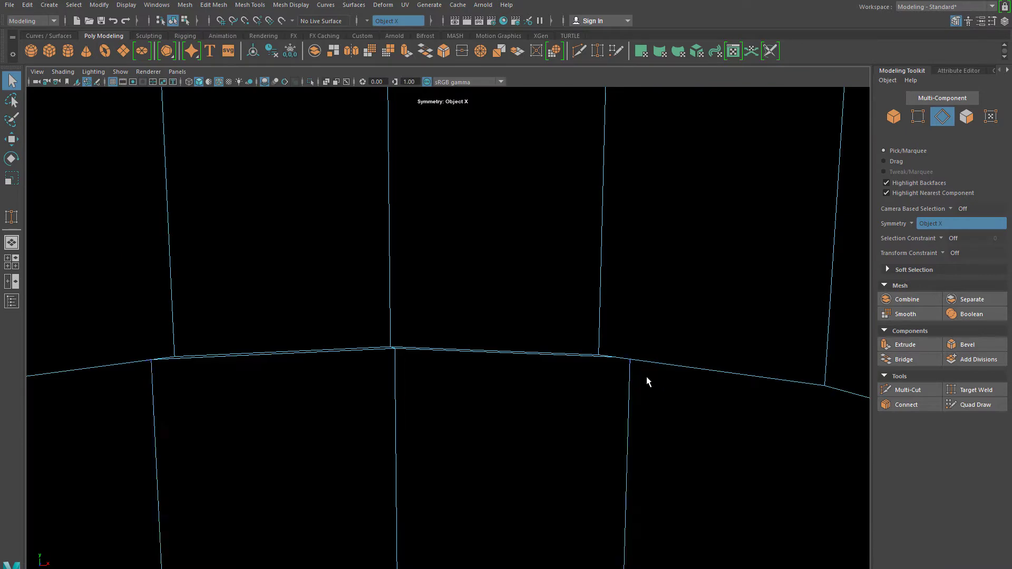
pyautogui.scroll(-3, 647, 376)
pyautogui.keyDown('alt'); pyautogui.moveTo(647, 374); pyautogui.dragTo(532, 368); pyautogui.keyUp('alt')
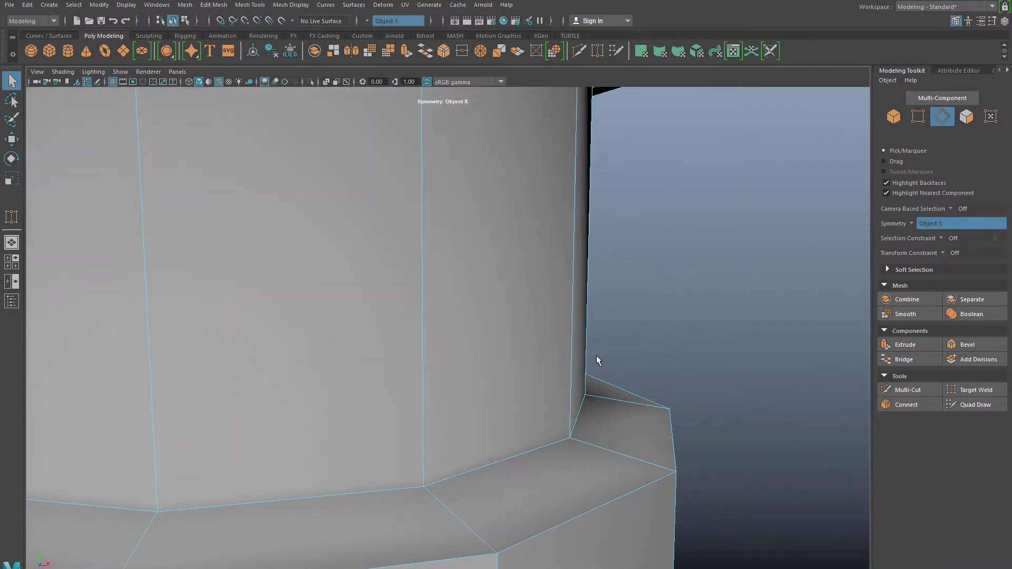
# Check the piece's silhouette in object mode with all-lights display and no wireframe, then restore the textured shaded view and reselect the piece.
pyautogui.press('7')
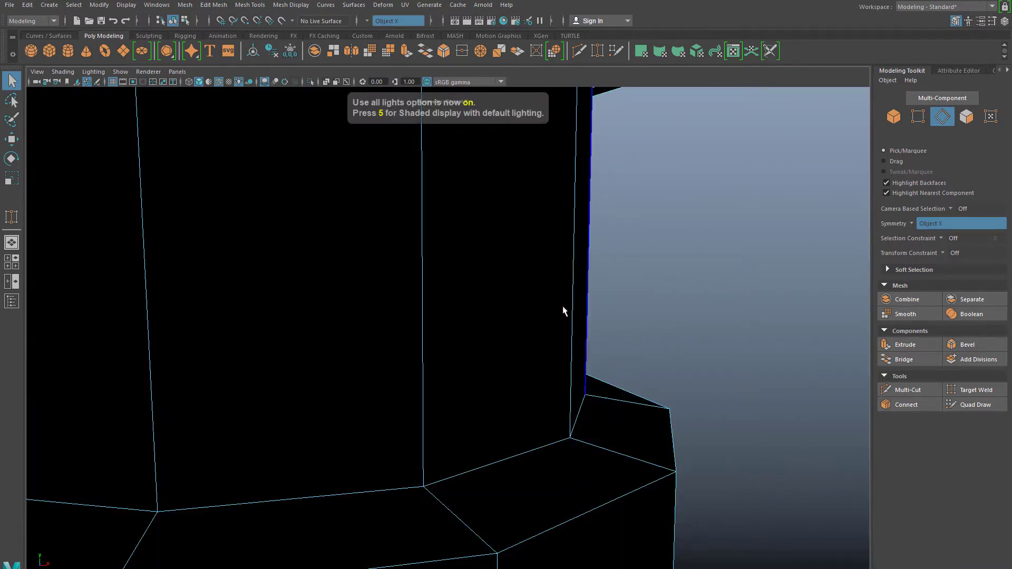
pyautogui.moveTo(563, 311); pyautogui.dragTo(585, 289, button='right')
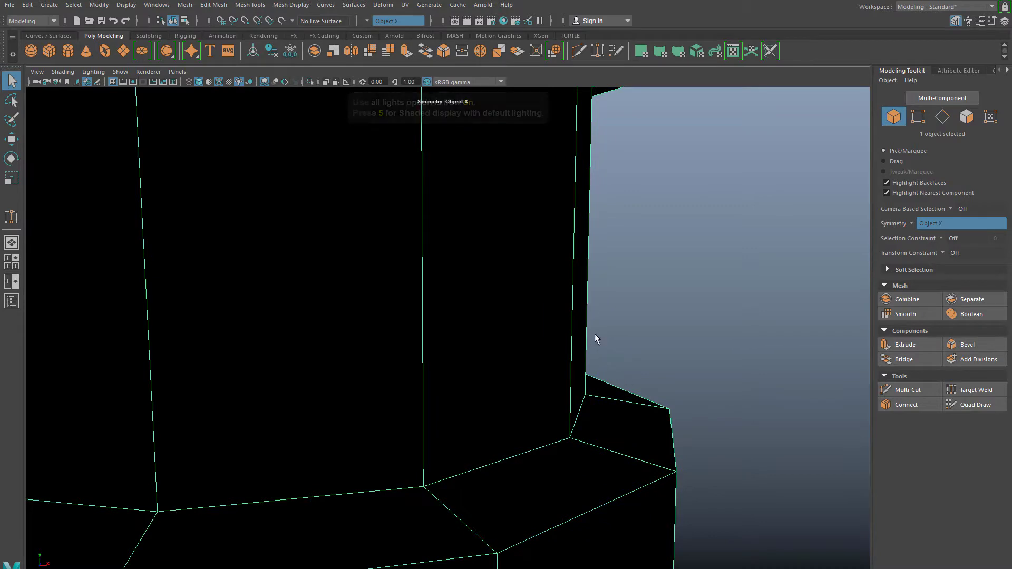
pyautogui.click(659, 359)
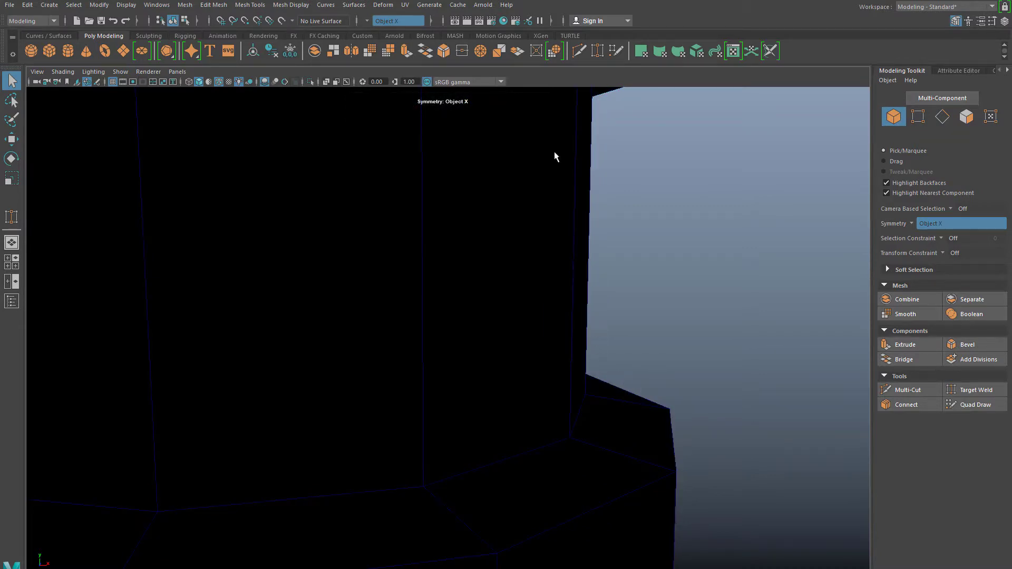
pyautogui.click(209, 82)
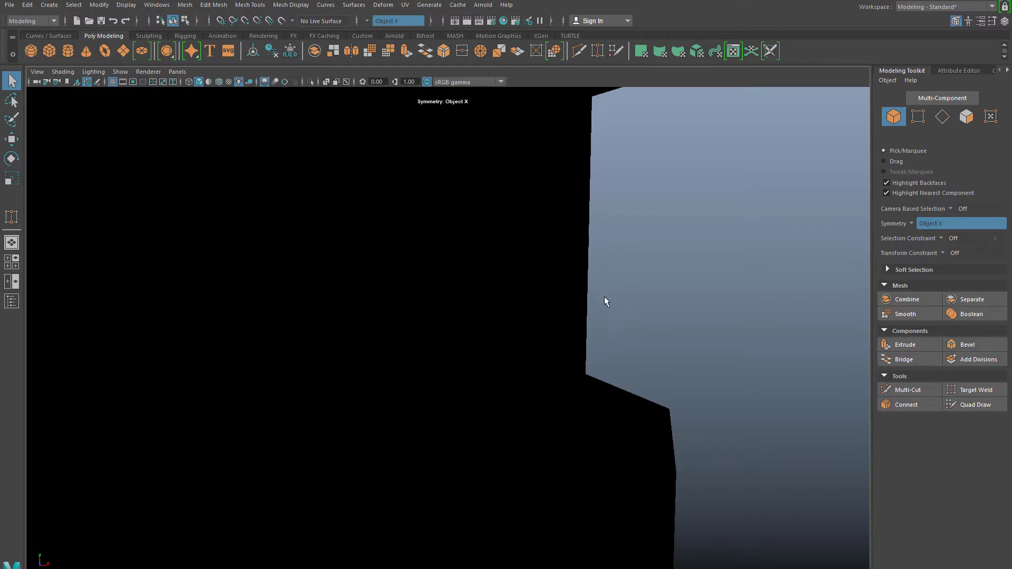
pyautogui.keyDown('alt'); pyautogui.moveTo(628, 203); pyautogui.dragTo(613, 305); pyautogui.keyUp('alt')
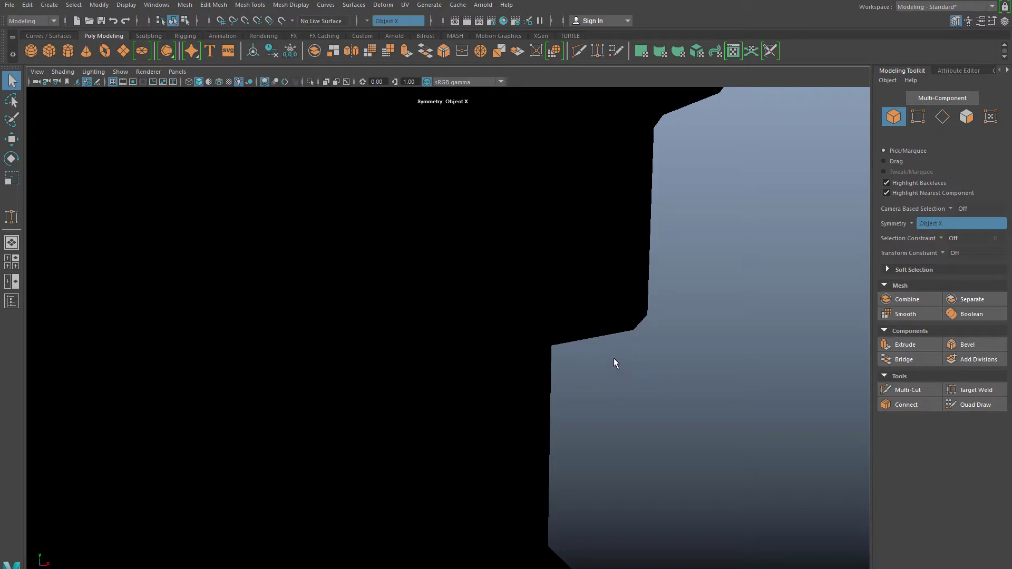
pyautogui.press('6')
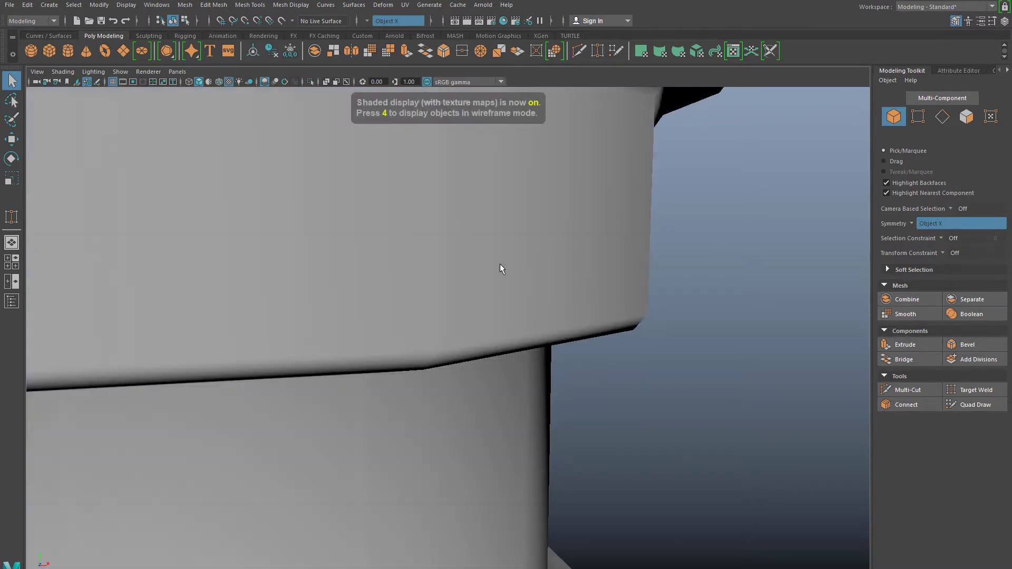
pyautogui.click(501, 269)
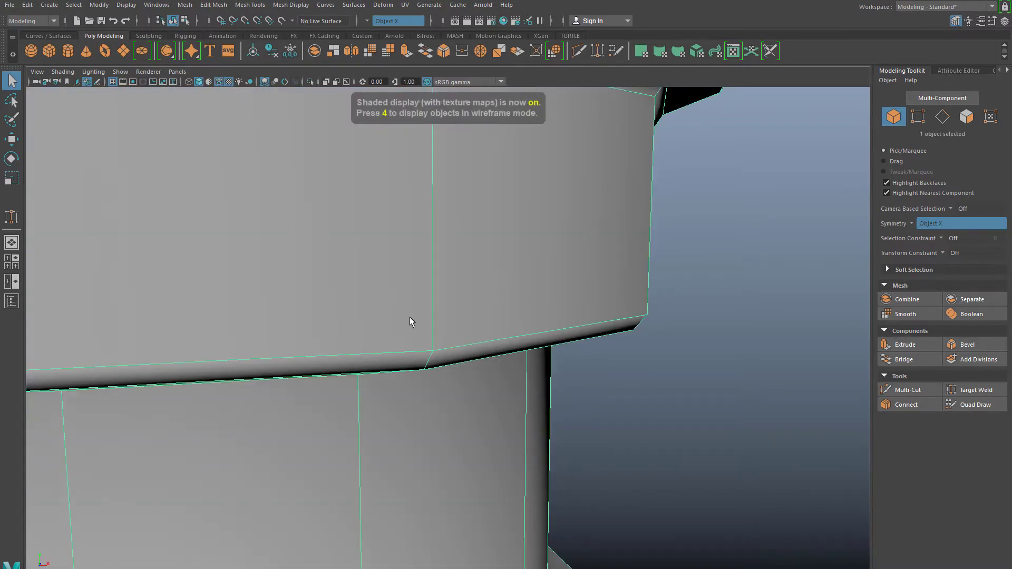
# Select the lantern's main body and frame it in the view.
pyautogui.scroll(-5, 409, 317)
pyautogui.keyDown('alt'); pyautogui.moveTo(406, 289); pyautogui.dragTo(455, 417, button='middle'); pyautogui.keyUp('alt')
pyautogui.scroll(-5, 428, 237)
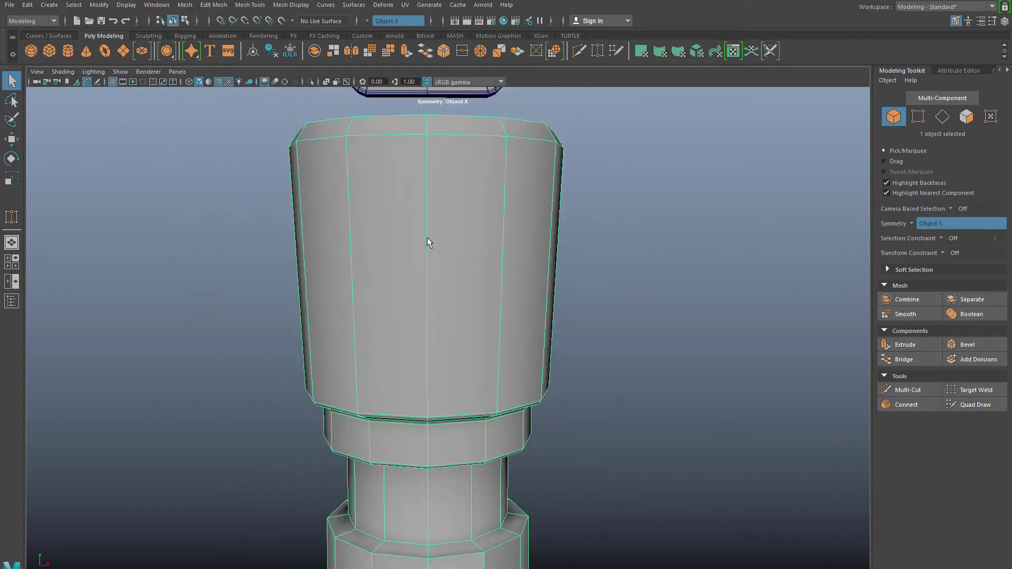
pyautogui.keyDown('alt'); pyautogui.moveTo(427, 271); pyautogui.dragTo(619, 286); pyautogui.keyUp('alt')
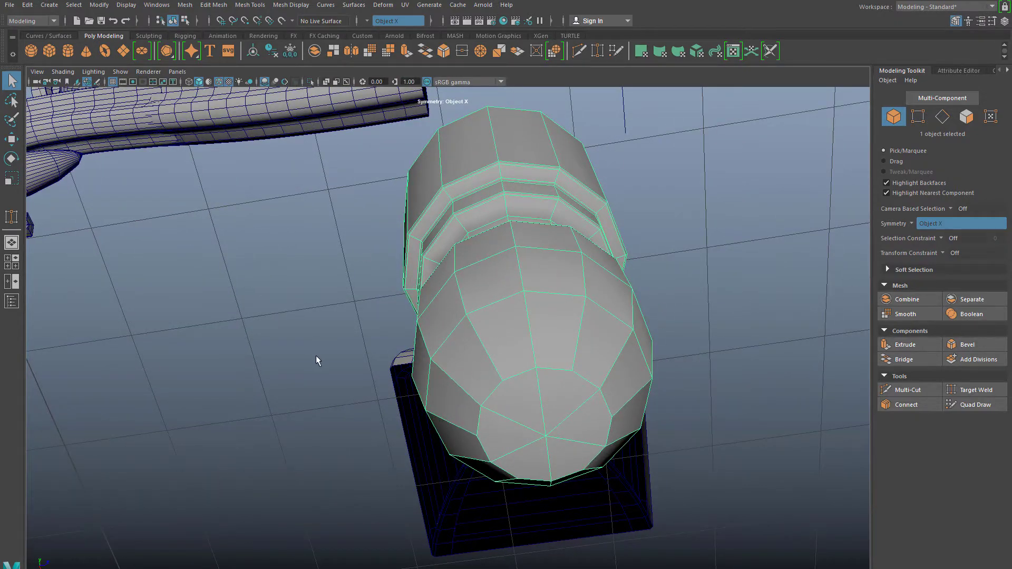
pyautogui.scroll(-10, 315, 355)
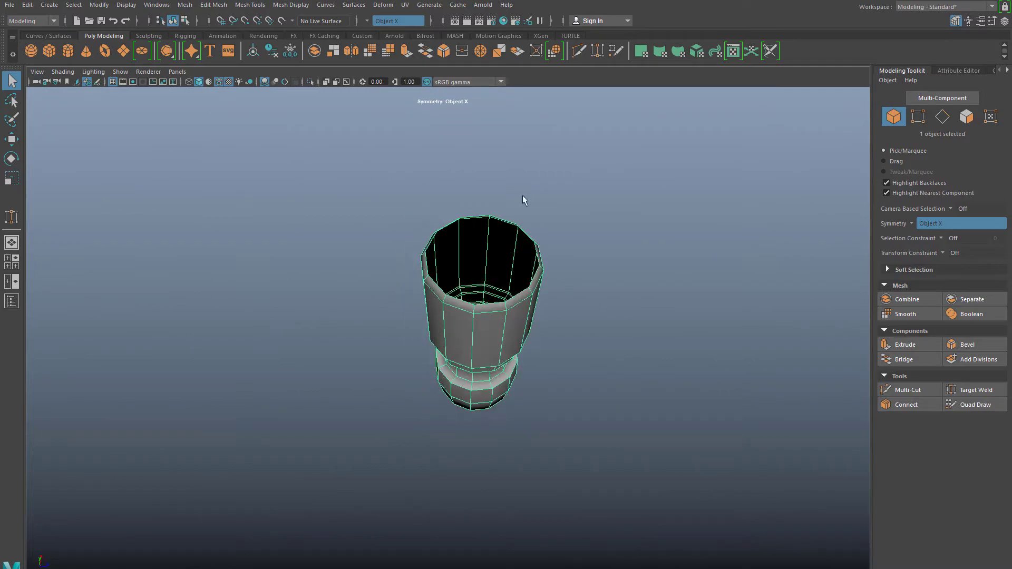
pyautogui.scroll(-2, 442, 350)
pyautogui.keyDown('alt'); pyautogui.moveTo(418, 240); pyautogui.dragTo(497, 425, button='middle'); pyautogui.keyUp('alt')
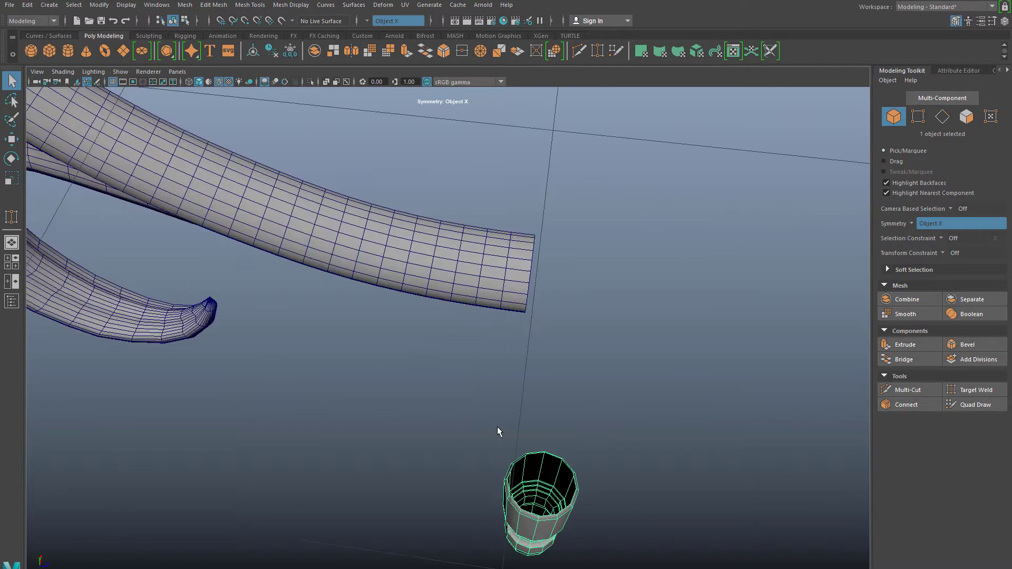
pyautogui.scroll(-8, 425, 336)
pyautogui.keyDown('alt'); pyautogui.moveTo(424, 337); pyautogui.dragTo(422, 336); pyautogui.keyUp('alt')
pyautogui.scroll(-5, 422, 337)
pyautogui.keyDown('alt'); pyautogui.moveTo(530, 337); pyautogui.dragTo(433, 363); pyautogui.keyUp('alt')
pyautogui.keyDown('alt'); pyautogui.moveTo(434, 363); pyautogui.dragTo(517, 390, button='middle'); pyautogui.keyUp('alt')
pyautogui.scroll(6, 463, 385)
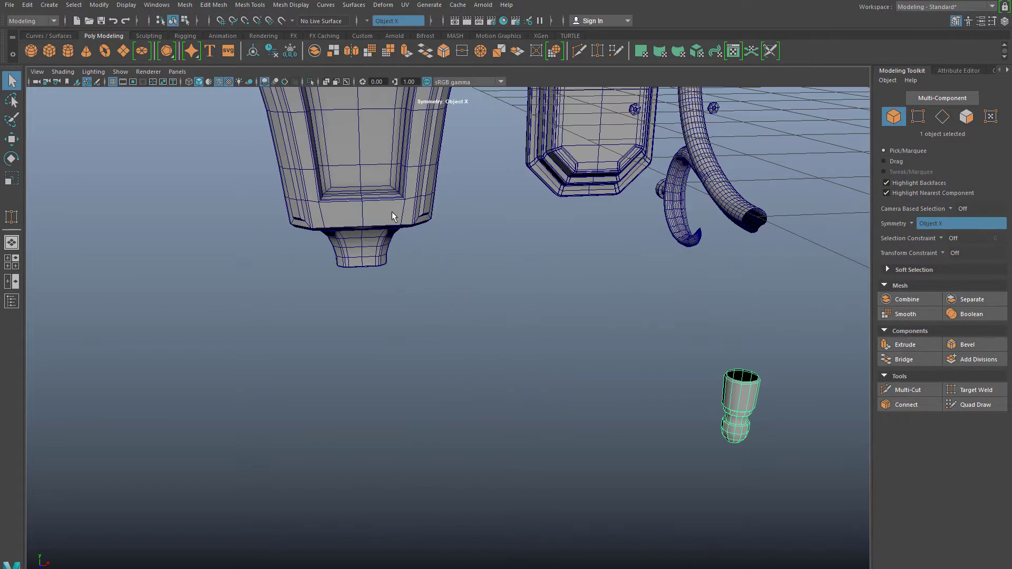
pyautogui.click(382, 194)
pyautogui.press('f')
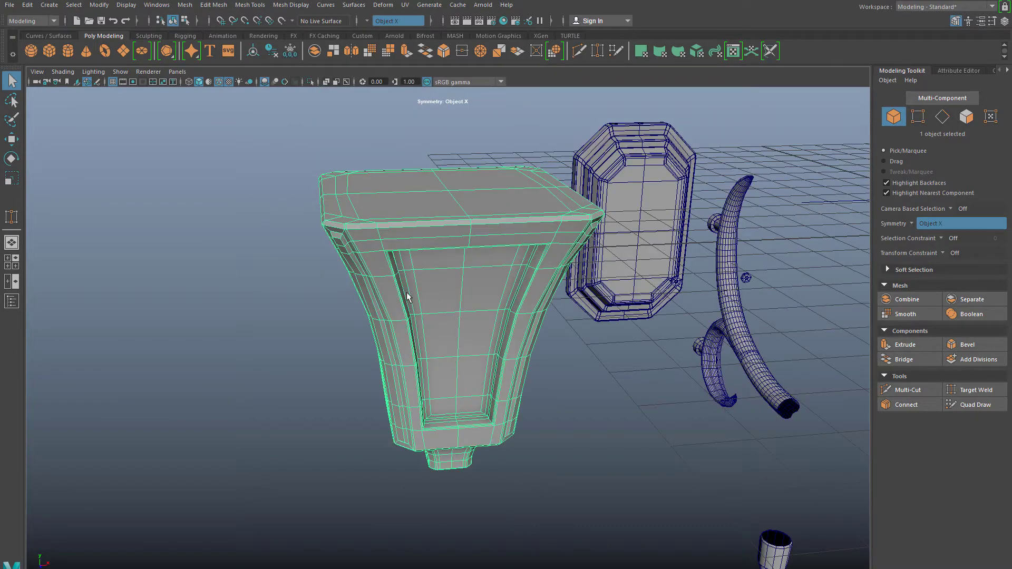
# Delete the innermost supporting edges along the sides and top of the lantern body's front window panel.
pyautogui.scroll(5, 410, 295)
pyautogui.keyDown('alt'); pyautogui.moveTo(413, 298); pyautogui.dragTo(363, 211); pyautogui.keyUp('alt')
pyautogui.keyDown('alt'); pyautogui.moveTo(365, 103); pyautogui.dragTo(417, 281, button='middle'); pyautogui.keyUp('alt')
pyautogui.scroll(4, 394, 173)
pyautogui.keyDown('alt'); pyautogui.moveTo(416, 281); pyautogui.dragTo(384, 162); pyautogui.keyUp('alt')
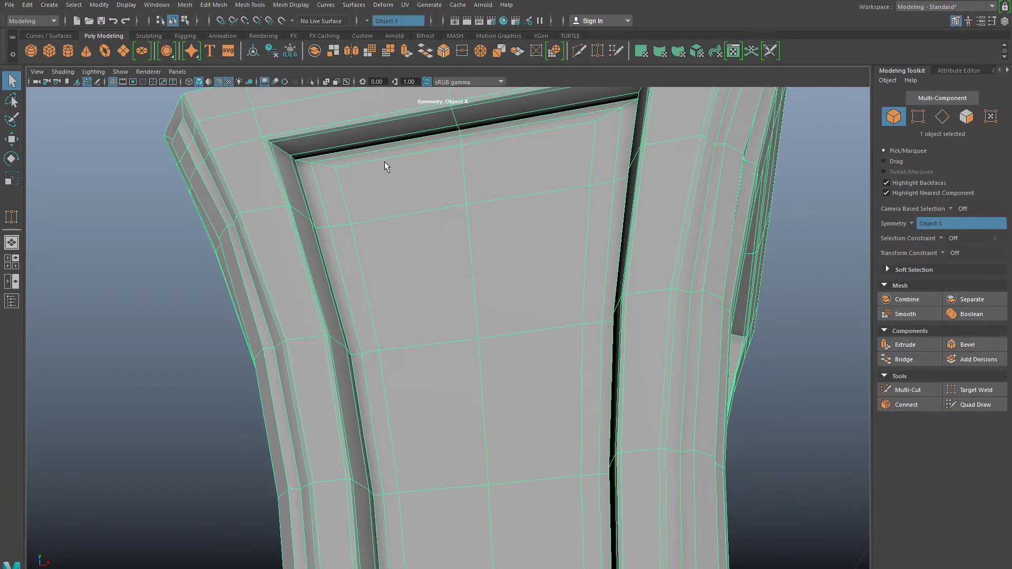
pyautogui.moveTo(385, 161); pyautogui.dragTo(384, 136, button='right')
pyautogui.click(356, 192)
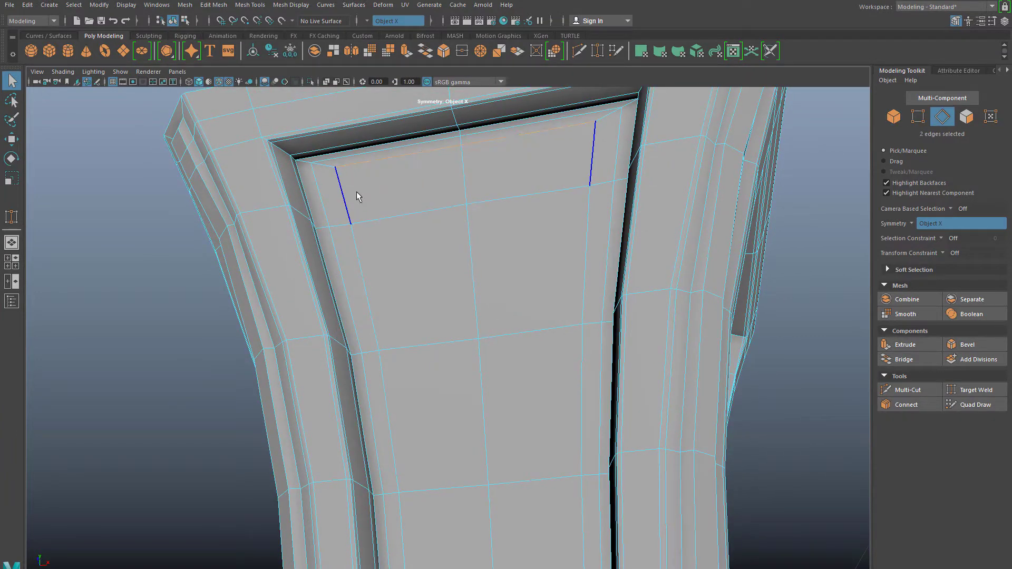
pyautogui.doubleClick(349, 191)
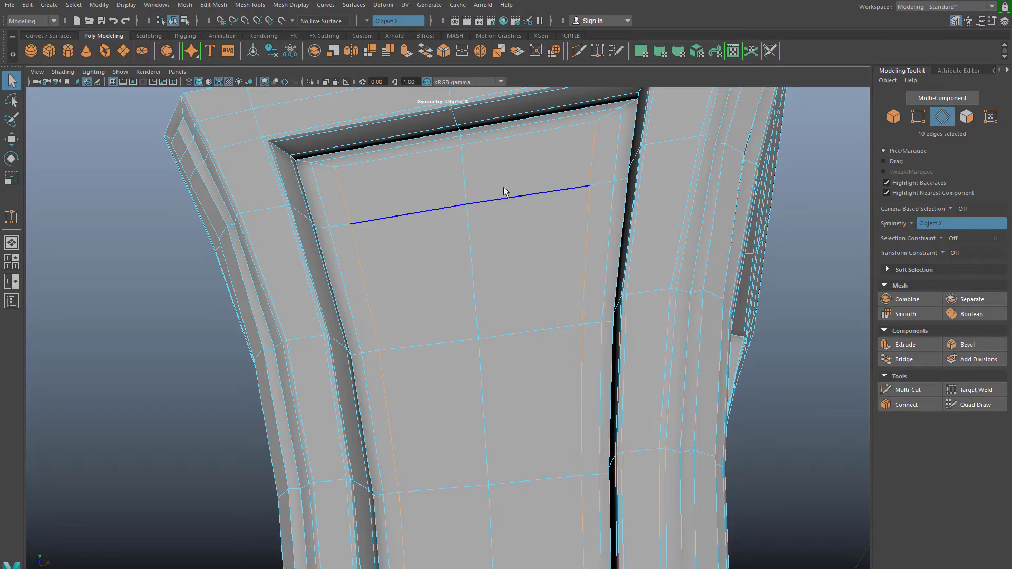
pyautogui.hotkey('ctrl', 'Delete')
pyautogui.click(427, 148)
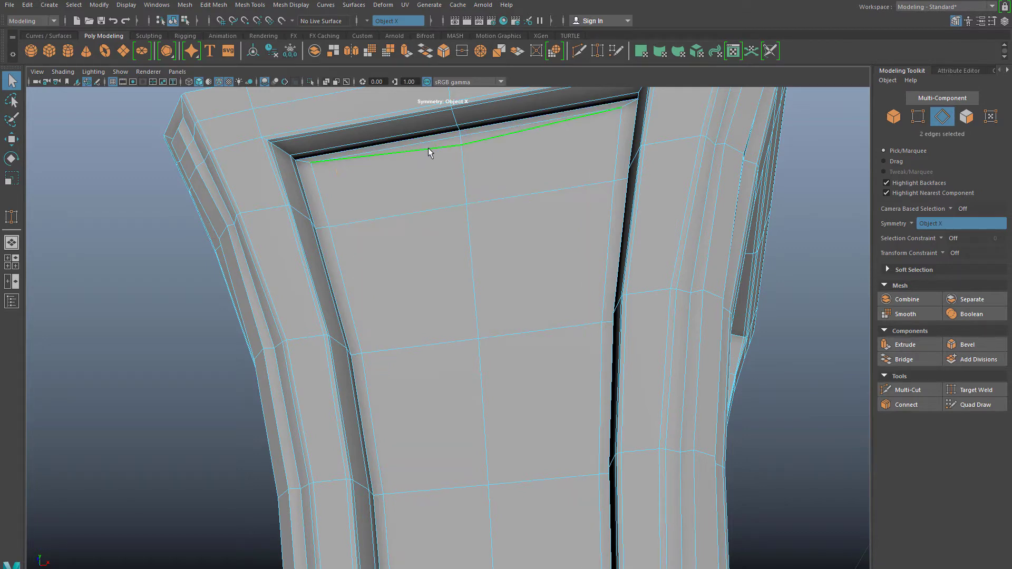
pyautogui.hotkey('ctrl', 'Delete')
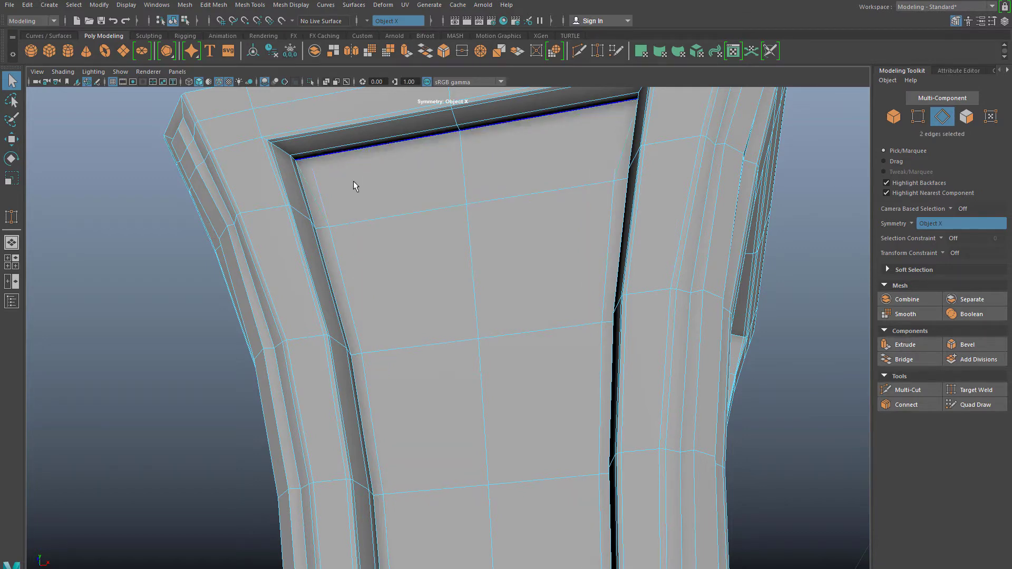
pyautogui.doubleClick(323, 210)
pyautogui.hotkey('ctrl', 'Delete')
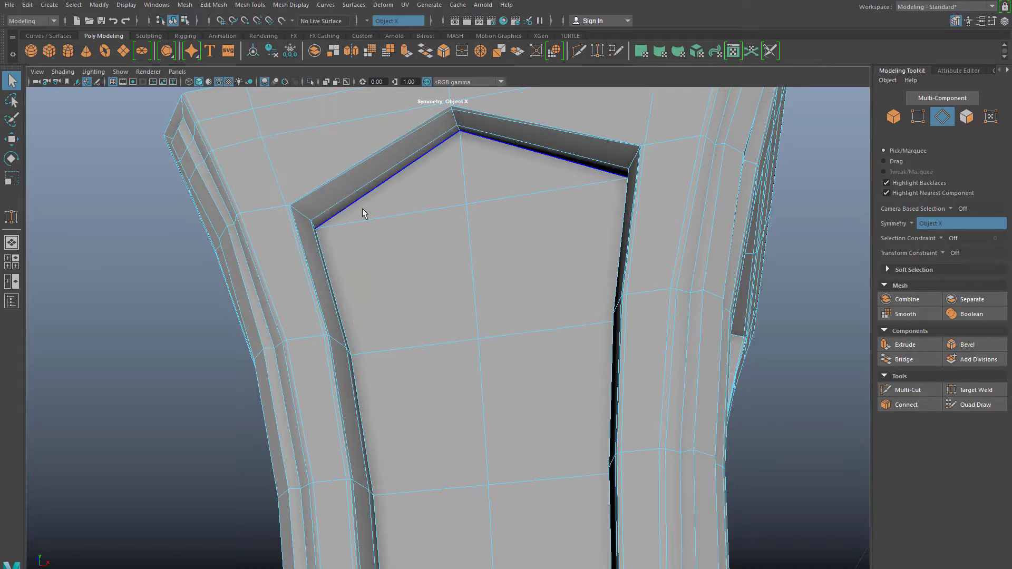
pyautogui.hotkey('ctrl', 'z')
# Delete the remaining supporting edges down both sides and along the bottom of the front window panel.
pyautogui.click(347, 214)
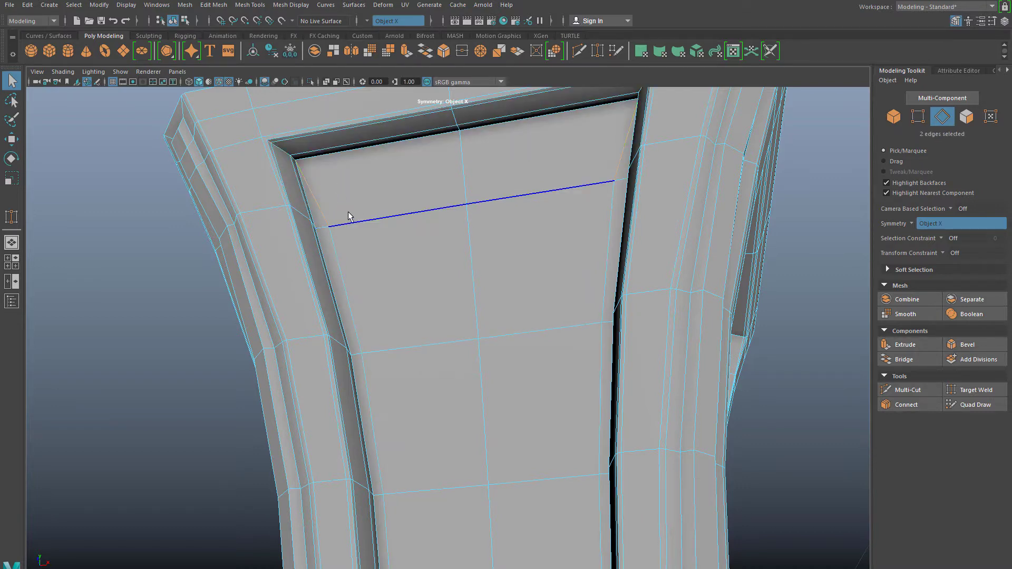
pyautogui.scroll(-3, 368, 224)
pyautogui.keyDown('alt'); pyautogui.moveTo(404, 246); pyautogui.dragTo(403, 142, button='middle'); pyautogui.keyUp('alt')
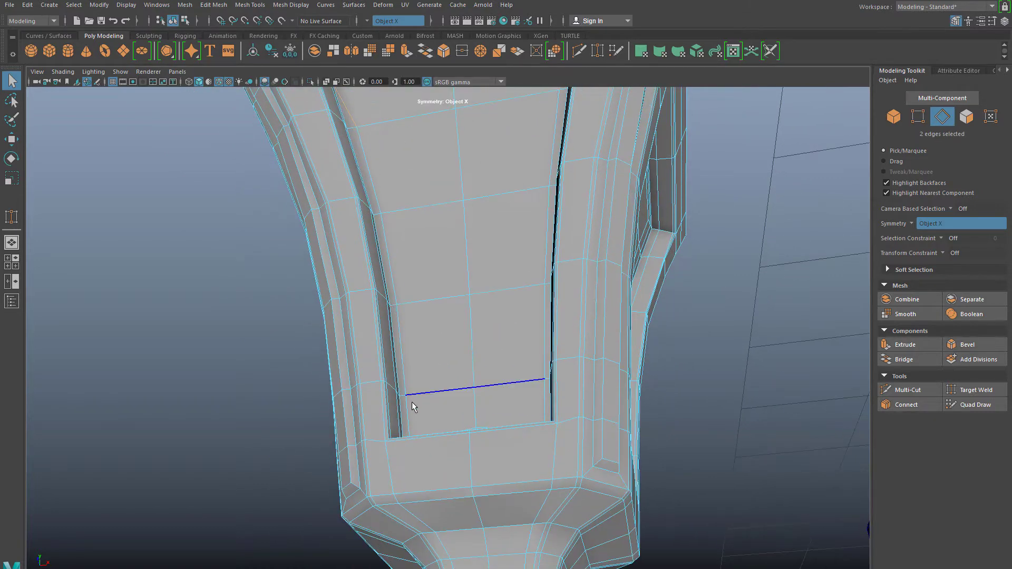
pyautogui.keyDown('alt'); pyautogui.moveTo(412, 402); pyautogui.dragTo(432, 413); pyautogui.keyUp('alt')
pyautogui.keyDown('shift'); pyautogui.click(413, 492); pyautogui.keyUp('shift')
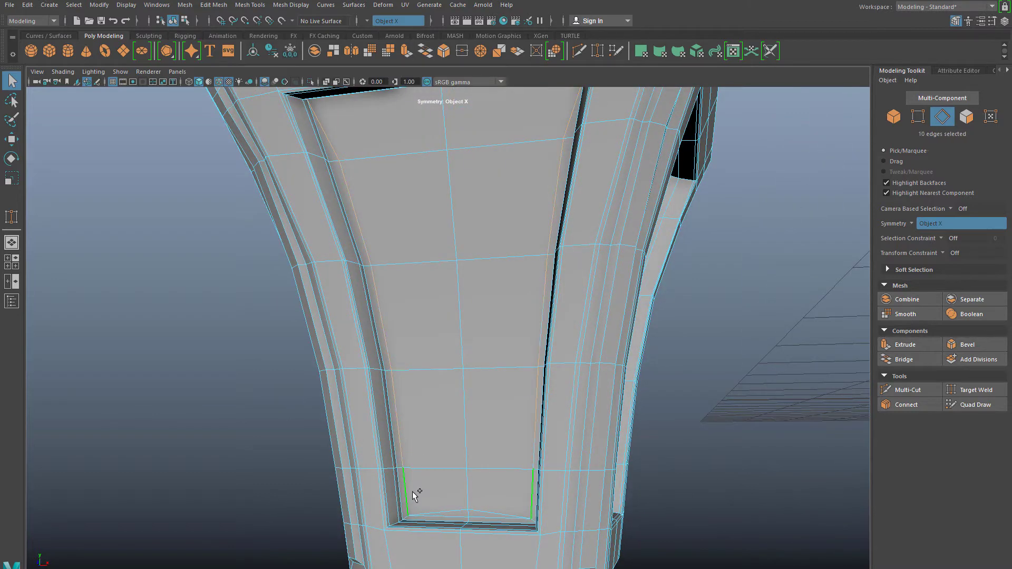
pyautogui.hotkey('ctrl', 'Delete')
pyautogui.click(438, 511)
pyautogui.hotkey('ctrl', 'Delete')
pyautogui.click(453, 516)
pyautogui.hotkey('ctrl', 'Delete')
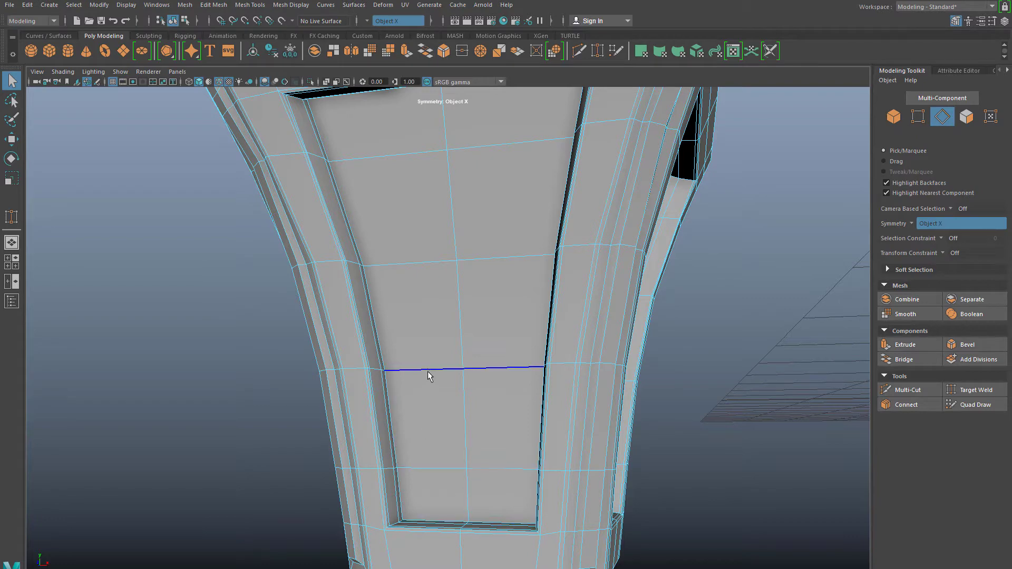
# Delete the supporting edge loops around the inner walls of the window recess.
pyautogui.scroll(-2, 425, 360)
pyautogui.keyDown('alt'); pyautogui.moveTo(430, 346); pyautogui.dragTo(435, 375, button='middle'); pyautogui.keyUp('alt')
pyautogui.keyDown('alt'); pyautogui.moveTo(436, 375); pyautogui.dragTo(481, 346); pyautogui.keyUp('alt')
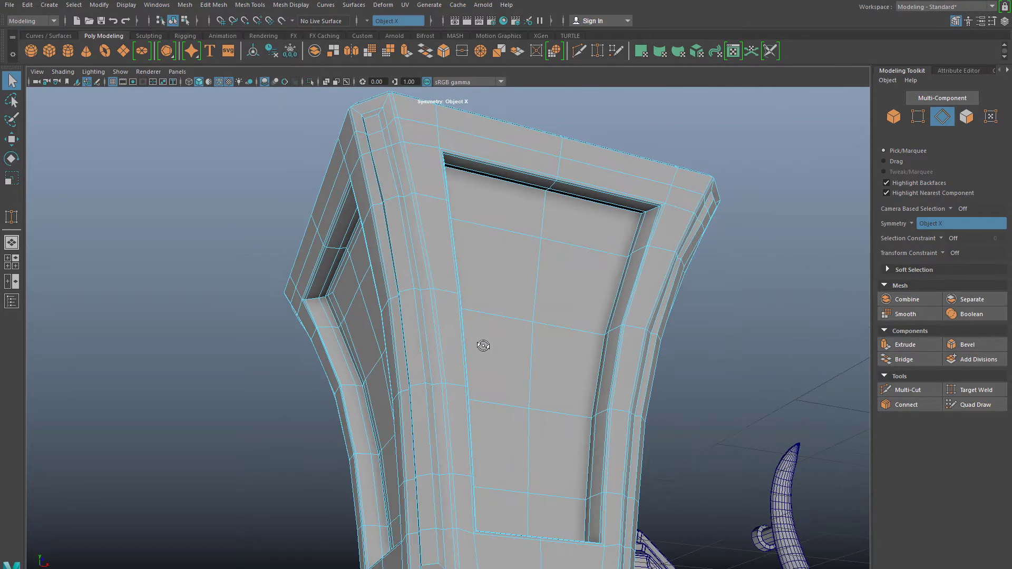
pyautogui.scroll(2, 590, 246)
pyautogui.keyDown('alt'); pyautogui.moveTo(586, 256); pyautogui.dragTo(512, 338, button='middle'); pyautogui.keyUp('alt')
pyautogui.scroll(3, 512, 339)
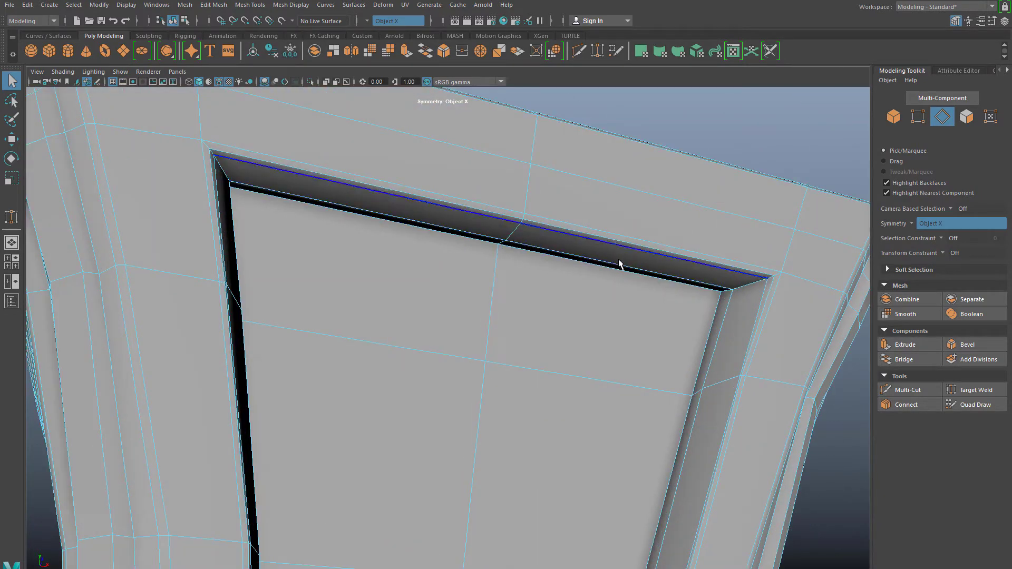
pyautogui.doubleClick(681, 283)
pyautogui.hotkey('ctrl', 'Delete')
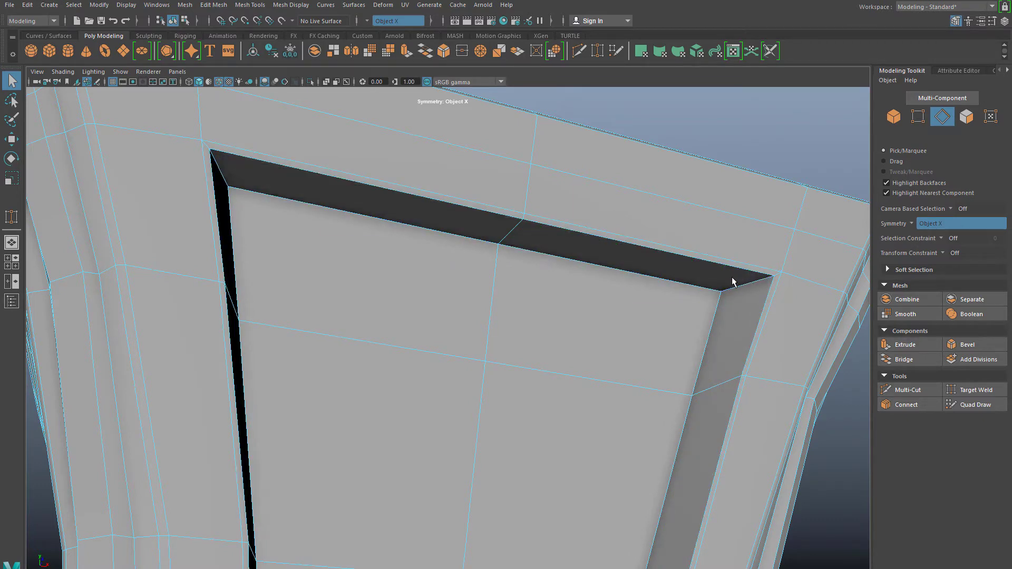
# Delete the innermost supporting edges along the top of the next window panel.
pyautogui.scroll(-5, 724, 291)
pyautogui.keyDown('alt'); pyautogui.moveTo(713, 296); pyautogui.dragTo(459, 278); pyautogui.keyUp('alt')
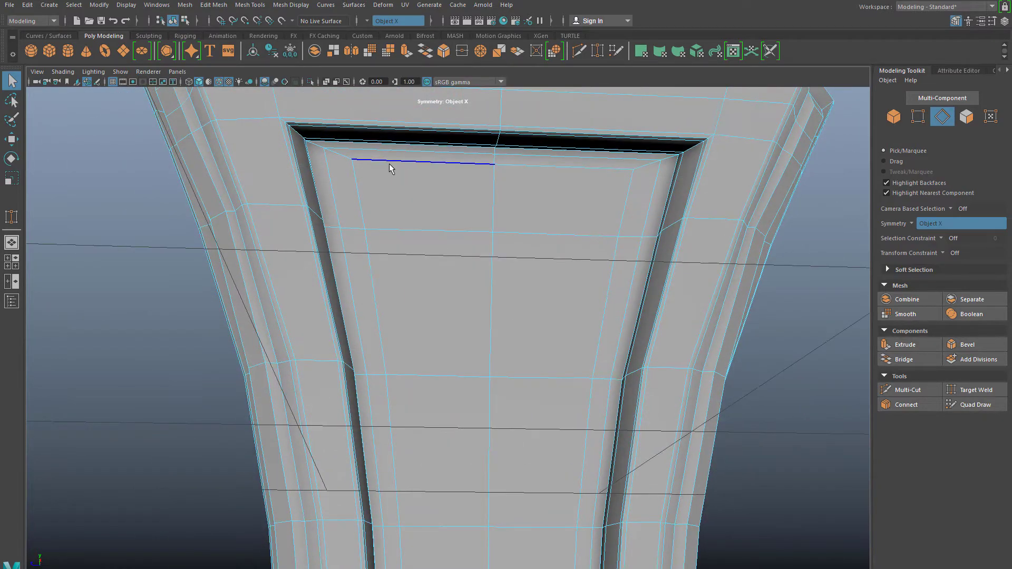
pyautogui.click(373, 285)
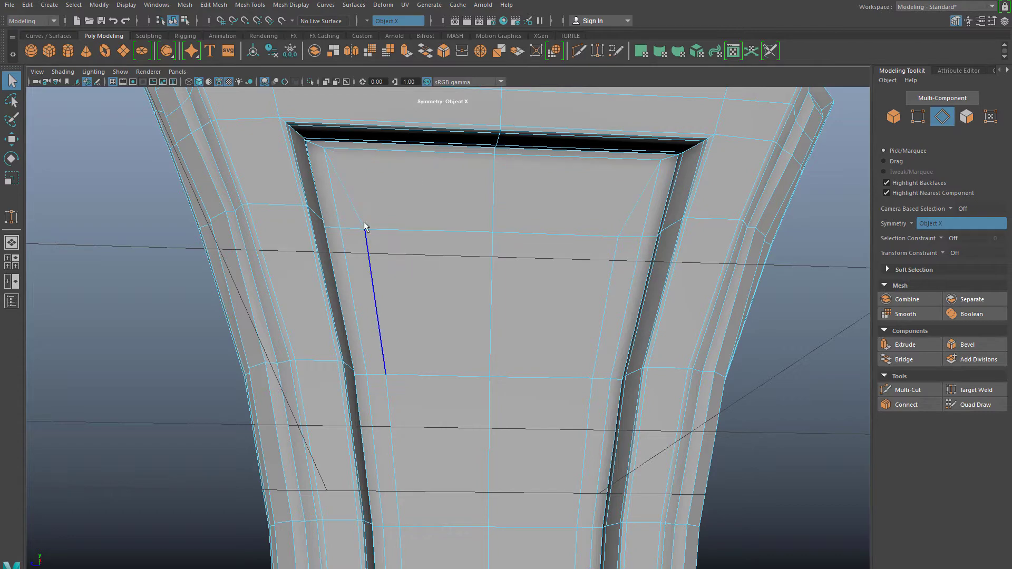
pyautogui.click(348, 195)
pyautogui.doubleClick(383, 314)
# Delete the innermost supporting edges down both sides and along the bottom of this window panel.
pyautogui.scroll(-4, 400, 321)
pyautogui.scroll(3, 398, 317)
pyautogui.keyDown('alt'); pyautogui.moveTo(398, 316); pyautogui.dragTo(372, 289); pyautogui.keyUp('alt')
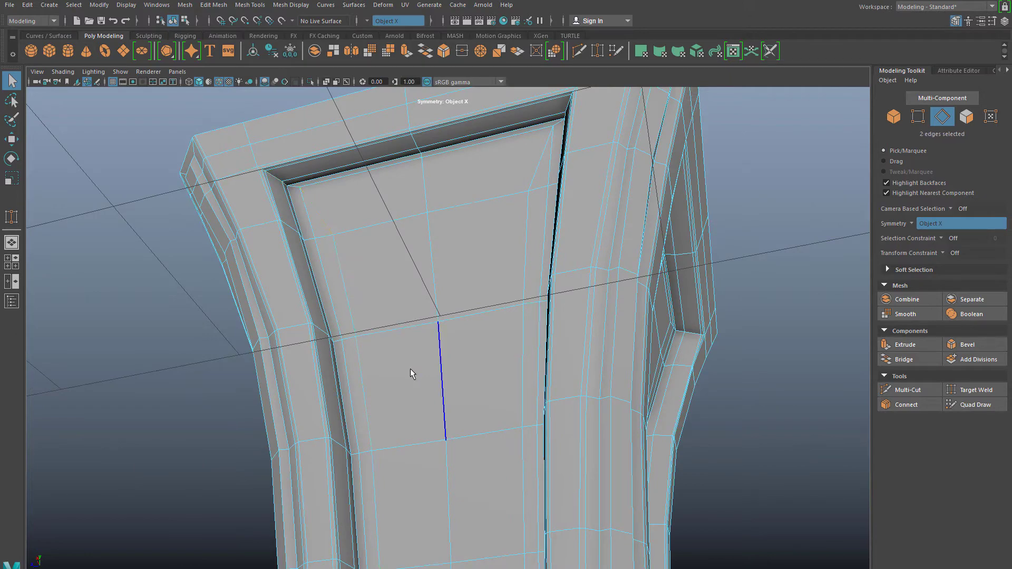
pyautogui.keyDown('alt'); pyautogui.moveTo(411, 378); pyautogui.dragTo(398, 478); pyautogui.keyUp('alt')
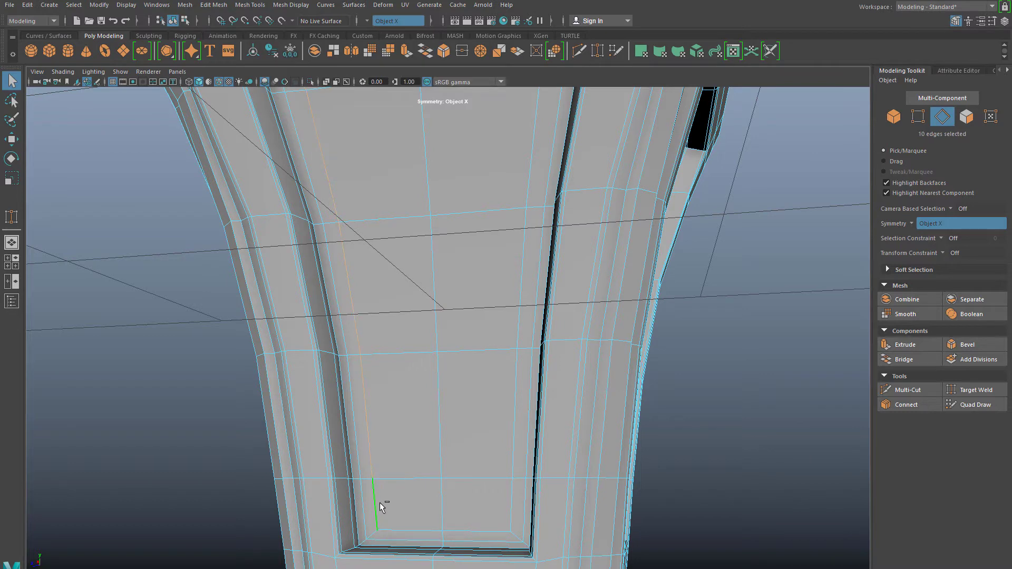
pyautogui.doubleClick(399, 533)
pyautogui.hotkey('ctrl', 'Delete')
pyautogui.hotkey('ctrl', 'z')
pyautogui.hotkey('ctrl', 'Delete')
pyautogui.keyDown('alt'); pyautogui.moveTo(460, 306); pyautogui.dragTo(543, 147); pyautogui.keyUp('alt')
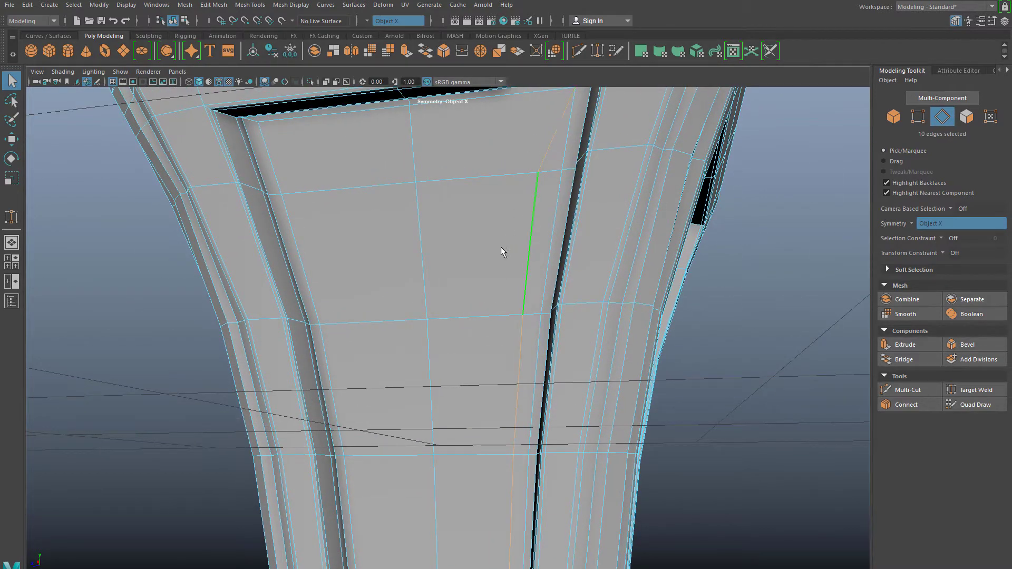
pyautogui.hotkey('ctrl', 'Delete')
# Examine the body's centre edge loops, window panels and corner trims from several angles for unneeded edges.
pyautogui.scroll(-5, 456, 332)
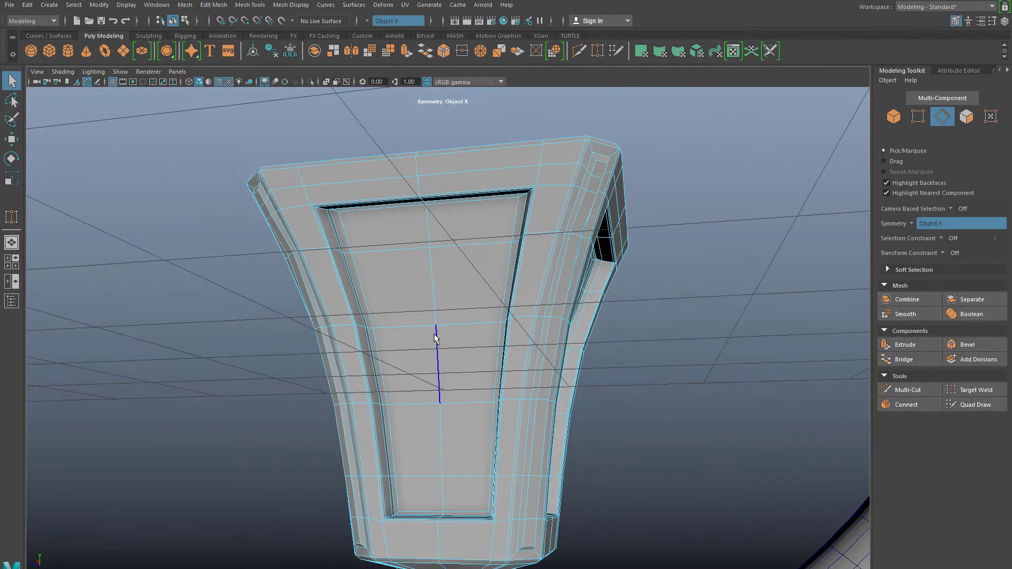
pyautogui.keyDown('alt'); pyautogui.moveTo(434, 334); pyautogui.dragTo(483, 336); pyautogui.keyUp('alt')
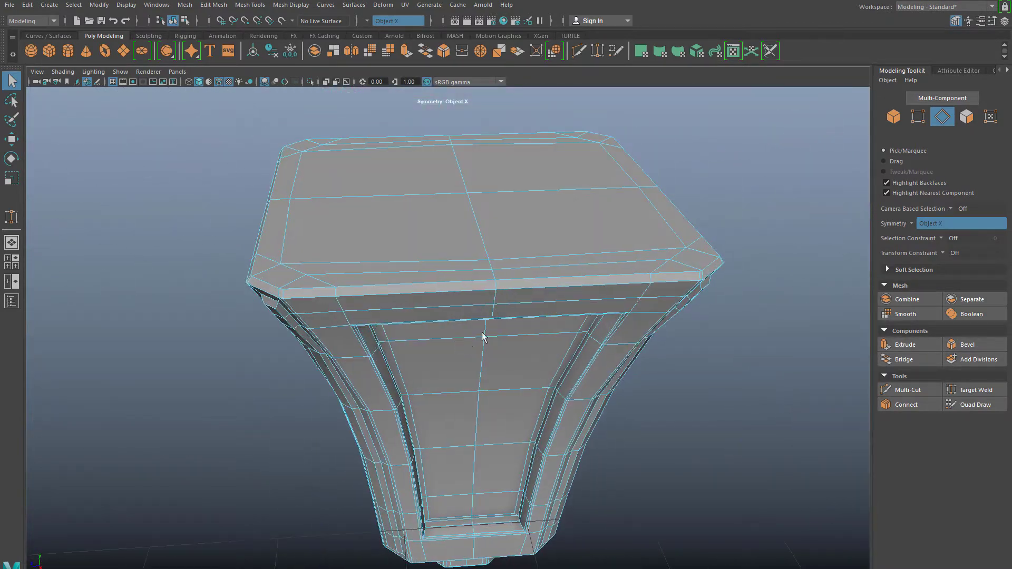
pyautogui.doubleClick(488, 241)
pyautogui.keyDown('alt'); pyautogui.moveTo(487, 242); pyautogui.dragTo(526, 276); pyautogui.keyUp('alt')
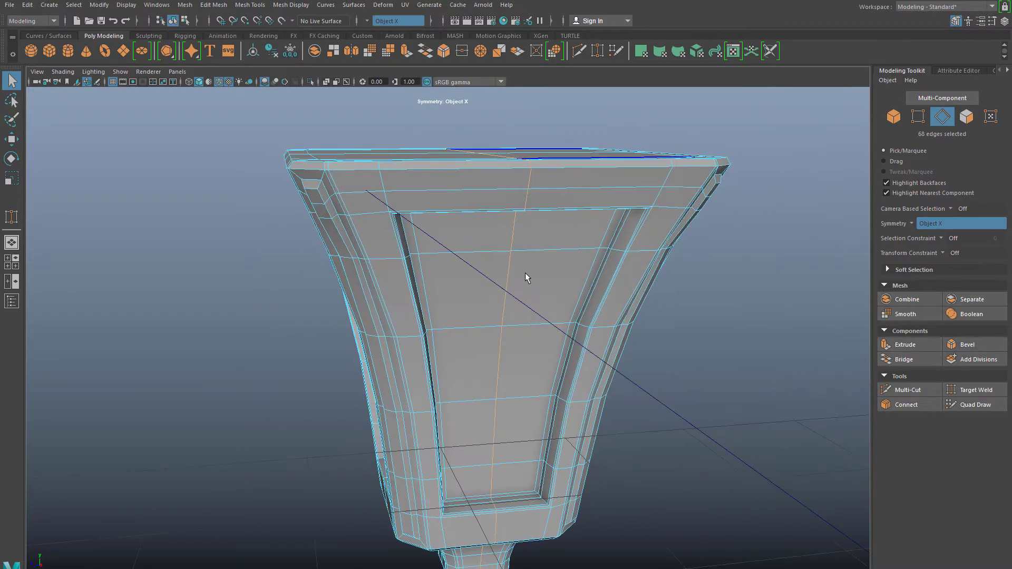
pyautogui.keyDown('alt'); pyautogui.moveTo(490, 346); pyautogui.dragTo(596, 331); pyautogui.keyUp('alt')
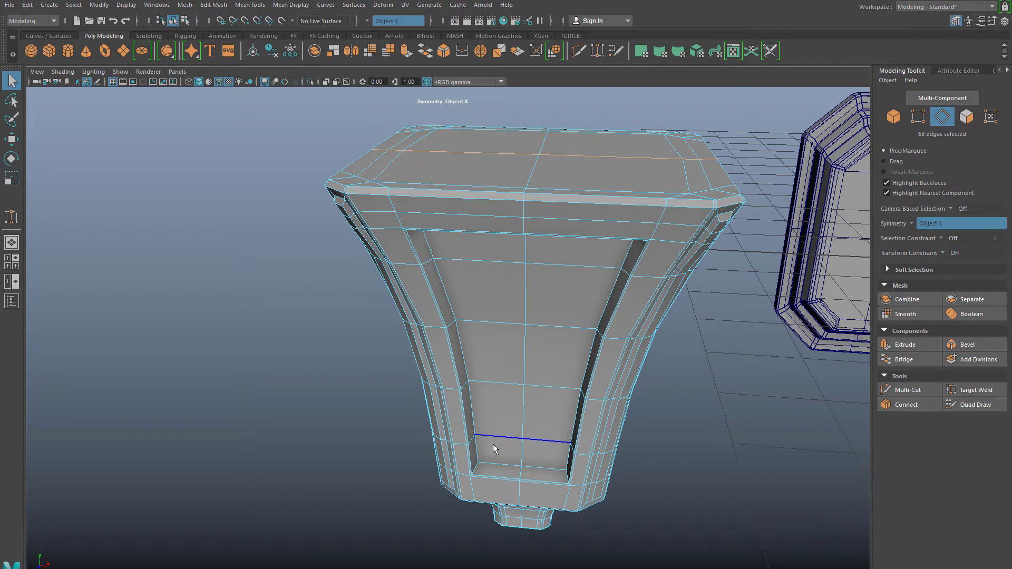
pyautogui.keyDown('alt'); pyautogui.moveTo(307, 333); pyautogui.dragTo(463, 289); pyautogui.keyUp('alt')
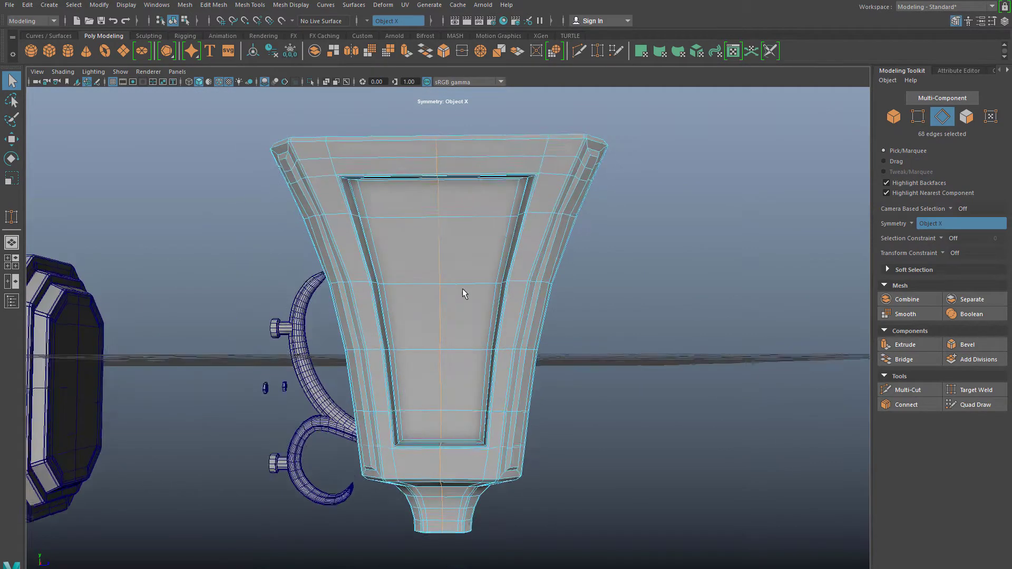
pyautogui.keyDown('alt'); pyautogui.moveTo(463, 288); pyautogui.dragTo(533, 247, button='right'); pyautogui.keyUp('alt')
pyautogui.keyDown('alt'); pyautogui.moveTo(532, 248); pyautogui.dragTo(467, 335, button='middle'); pyautogui.keyUp('alt')
pyautogui.click(628, 288)
pyautogui.scroll(3, 628, 288)
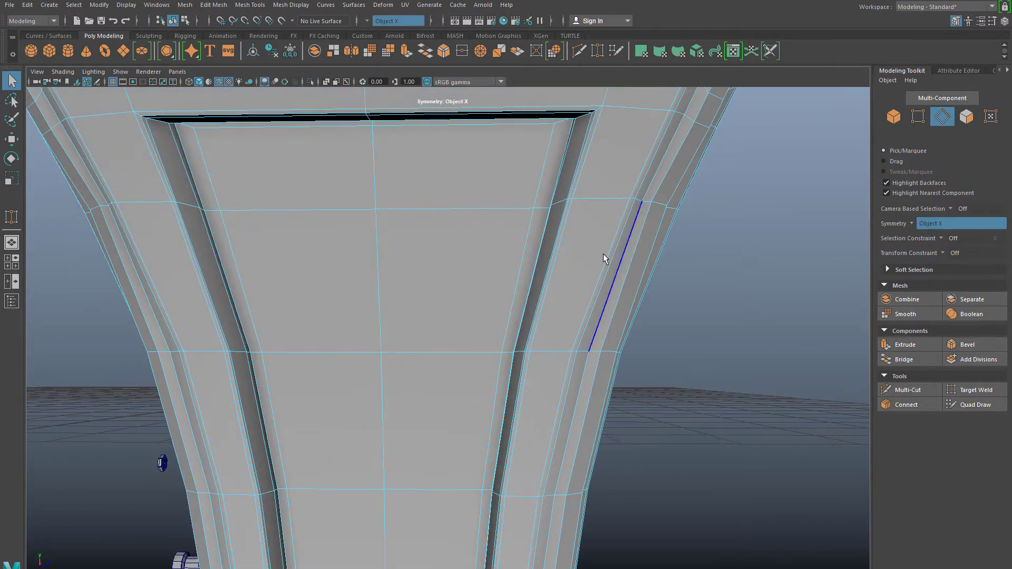
# Delete the horizontal edge loop between the body's top rim and the upper edge of the windows.
pyautogui.scroll(-5, 599, 266)
pyautogui.keyDown('alt'); pyautogui.moveTo(599, 266); pyautogui.dragTo(416, 283); pyautogui.keyUp('alt')
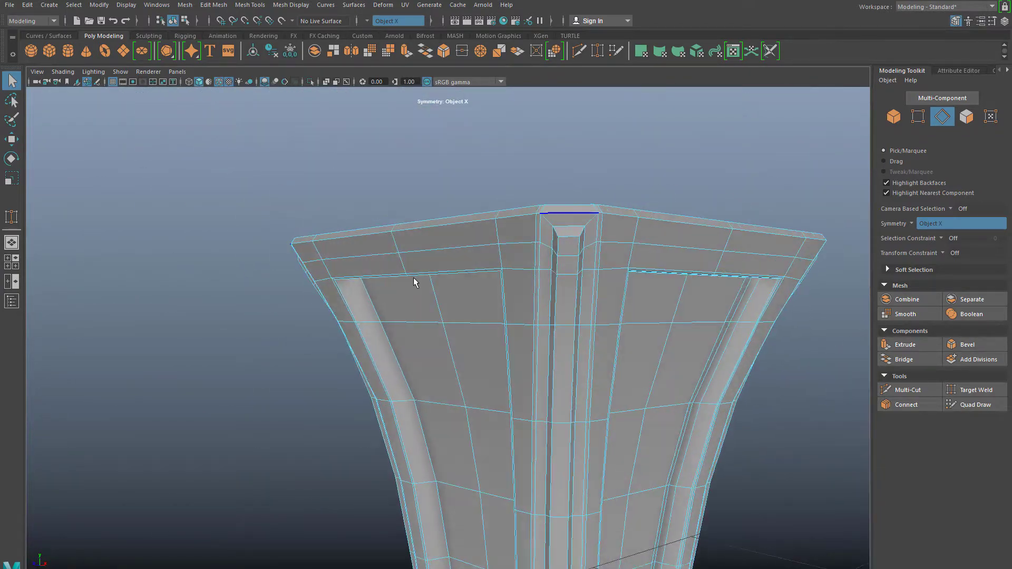
pyautogui.keyDown('alt'); pyautogui.moveTo(489, 270); pyautogui.dragTo(558, 243); pyautogui.keyUp('alt')
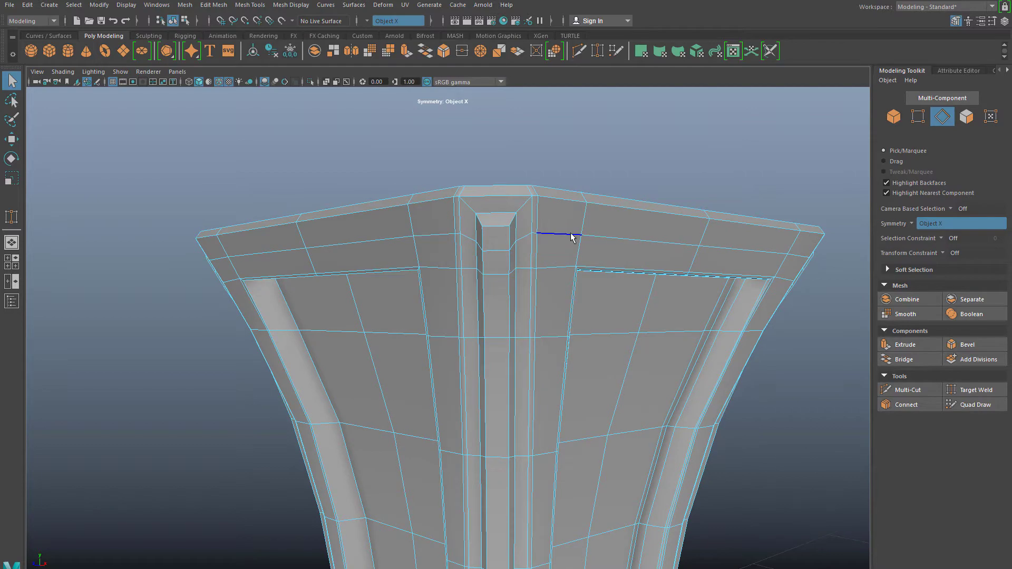
pyautogui.hotkey('ctrl', 'Delete')
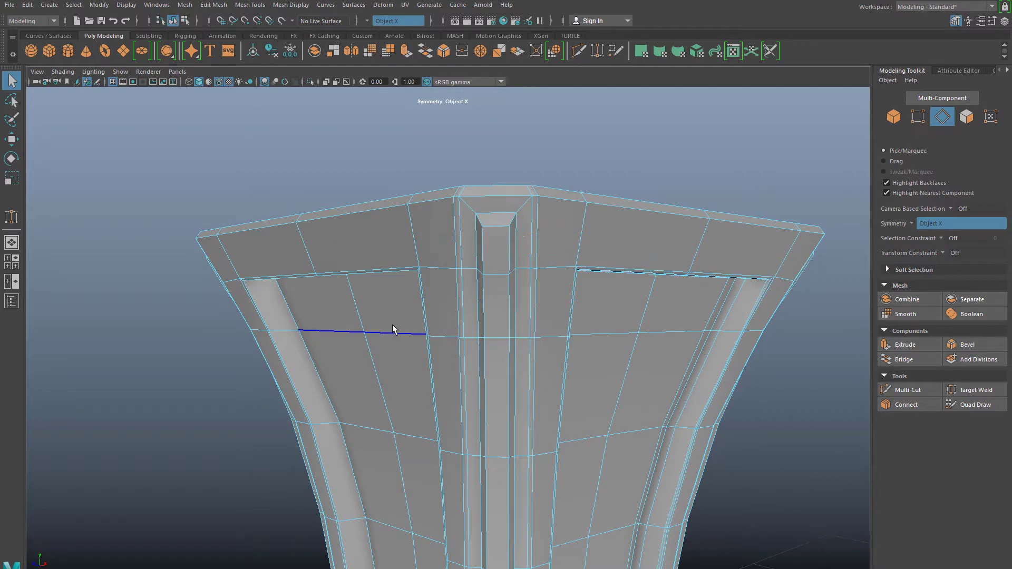
# Delete the supporting edge loop on the inner walls of the window recess, near its back corner.
pyautogui.keyDown('alt'); pyautogui.moveTo(397, 324); pyautogui.dragTo(520, 283); pyautogui.keyUp('alt')
pyautogui.scroll(4, 438, 384)
pyautogui.keyDown('alt'); pyautogui.moveTo(350, 445); pyautogui.dragTo(416, 443); pyautogui.keyUp('alt')
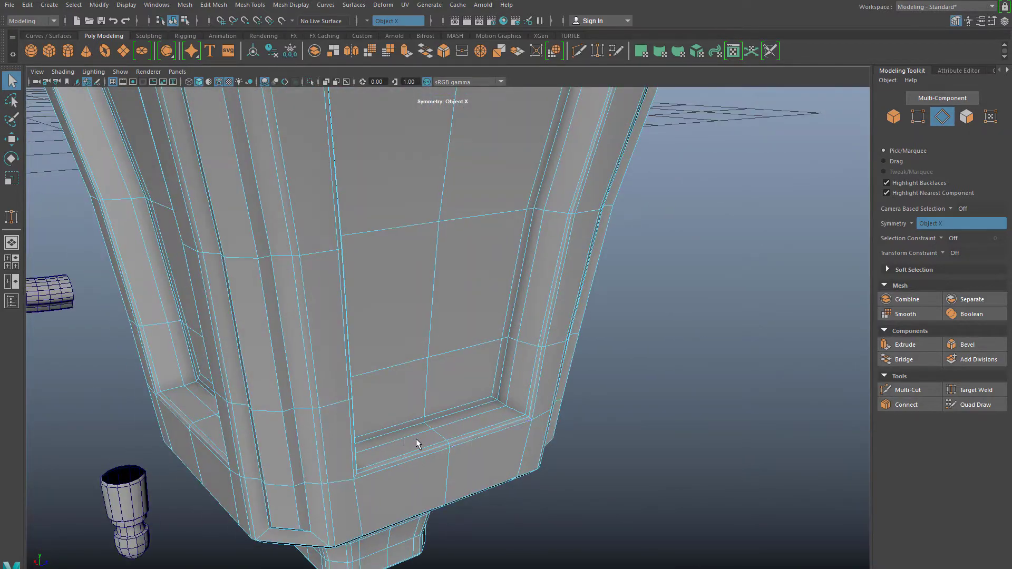
pyautogui.scroll(3, 484, 407)
pyautogui.keyDown('alt'); pyautogui.moveTo(485, 407); pyautogui.dragTo(513, 384); pyautogui.keyUp('alt')
pyautogui.doubleClick(516, 387)
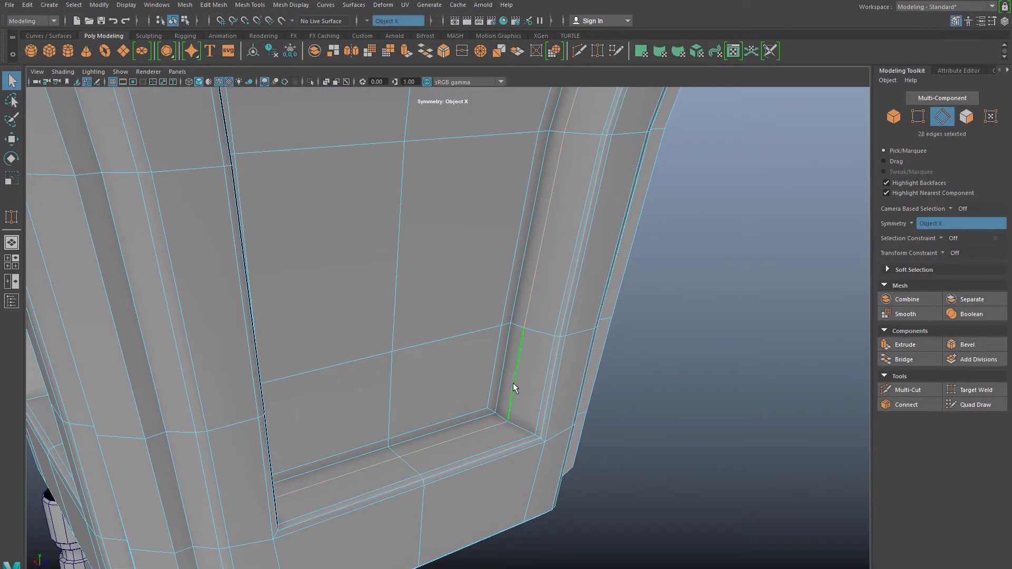
pyautogui.hotkey('ctrl', 'Delete')
# Delete the remaining supporting edges along the bottom and the side of the recessed window panel.
pyautogui.click(435, 420)
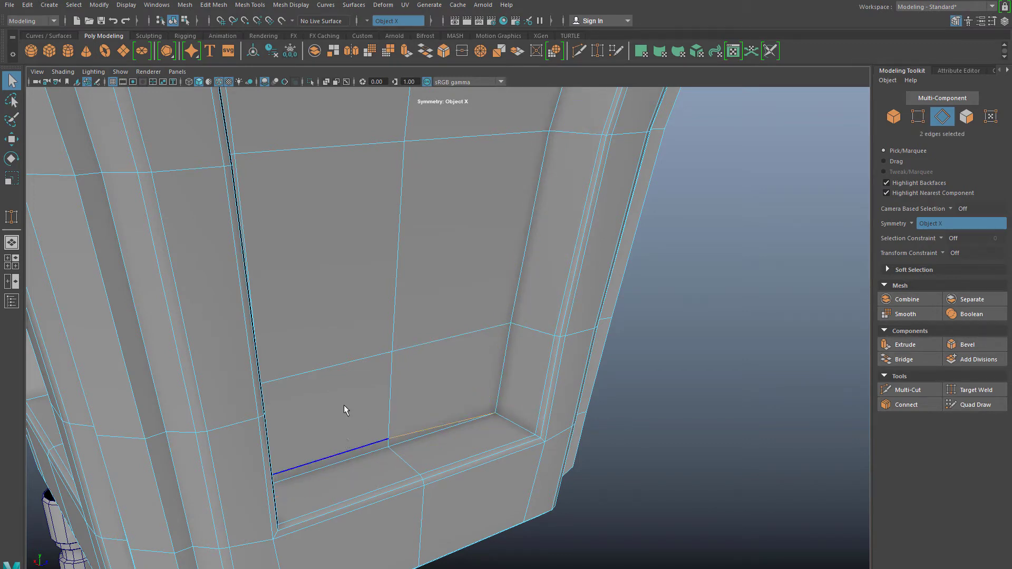
pyautogui.keyDown('shift'); pyautogui.click(347, 438); pyautogui.keyUp('shift')
pyautogui.hotkey('ctrl', 'Delete')
pyautogui.scroll(-2, 406, 414)
pyautogui.keyDown('alt'); pyautogui.moveTo(406, 413); pyautogui.dragTo(285, 380); pyautogui.keyUp('alt')
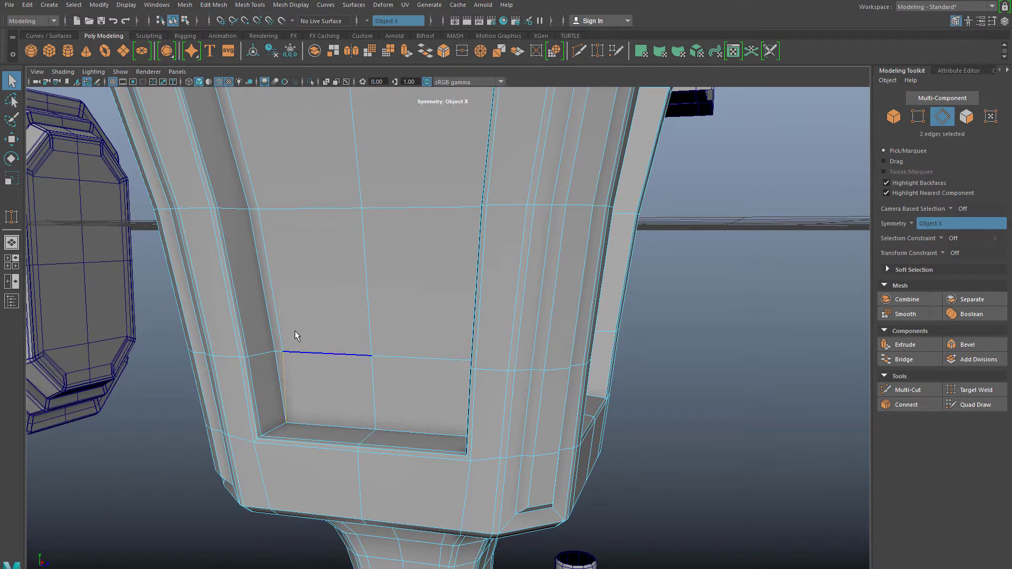
pyautogui.keyDown('alt'); pyautogui.moveTo(312, 265); pyautogui.dragTo(357, 348, button='middle'); pyautogui.keyUp('alt')
pyautogui.scroll(-4, 337, 293)
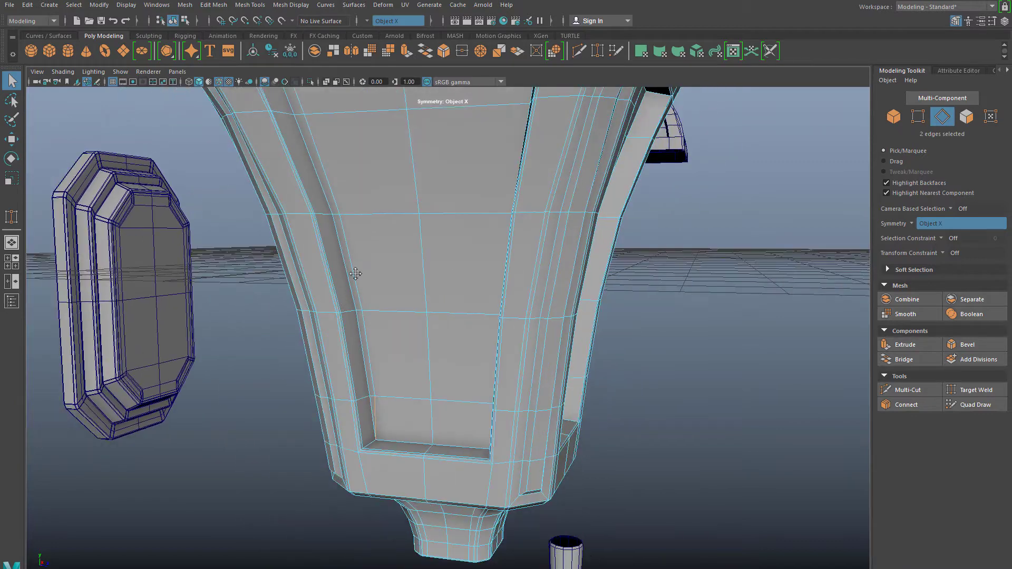
pyautogui.keyDown('alt'); pyautogui.moveTo(356, 273); pyautogui.dragTo(372, 355); pyautogui.keyUp('alt')
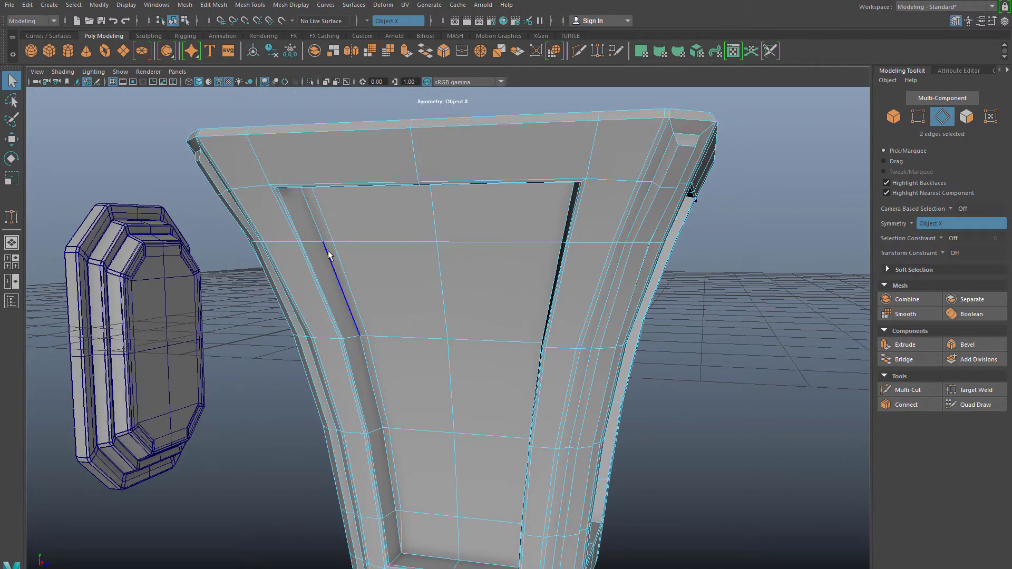
pyautogui.keyDown('alt'); pyautogui.moveTo(373, 302); pyautogui.dragTo(372, 279); pyautogui.keyUp('alt')
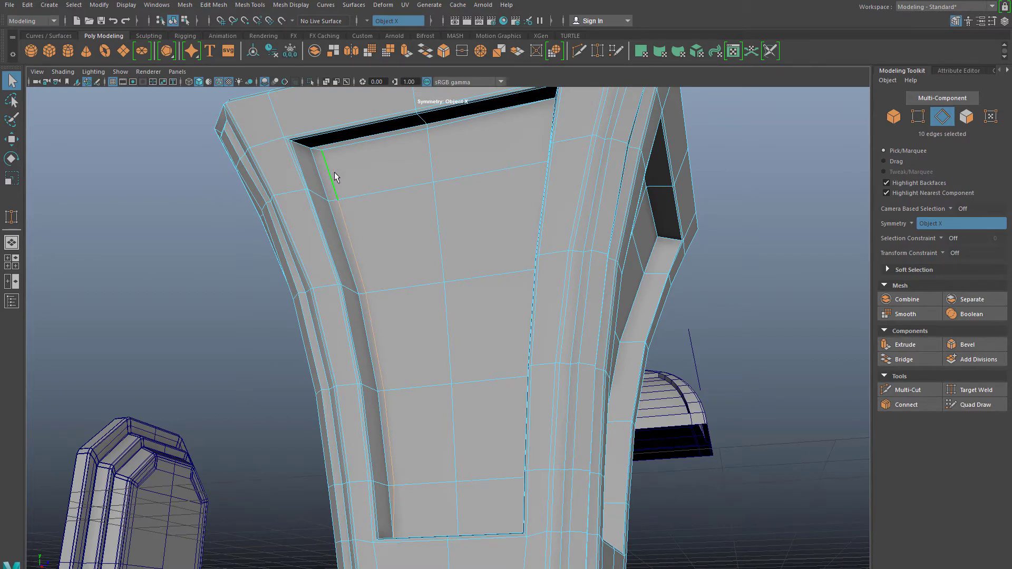
pyautogui.hotkey('ctrl', 'Delete')
pyautogui.doubleClick(353, 147)
# Delete the two supporting edge rings inset around the front window panel, including their side and bottom edges.
pyautogui.scroll(-5, 393, 237)
pyautogui.keyDown('alt'); pyautogui.moveTo(376, 266); pyautogui.dragTo(271, 284); pyautogui.keyUp('alt')
pyautogui.scroll(5, 321, 241)
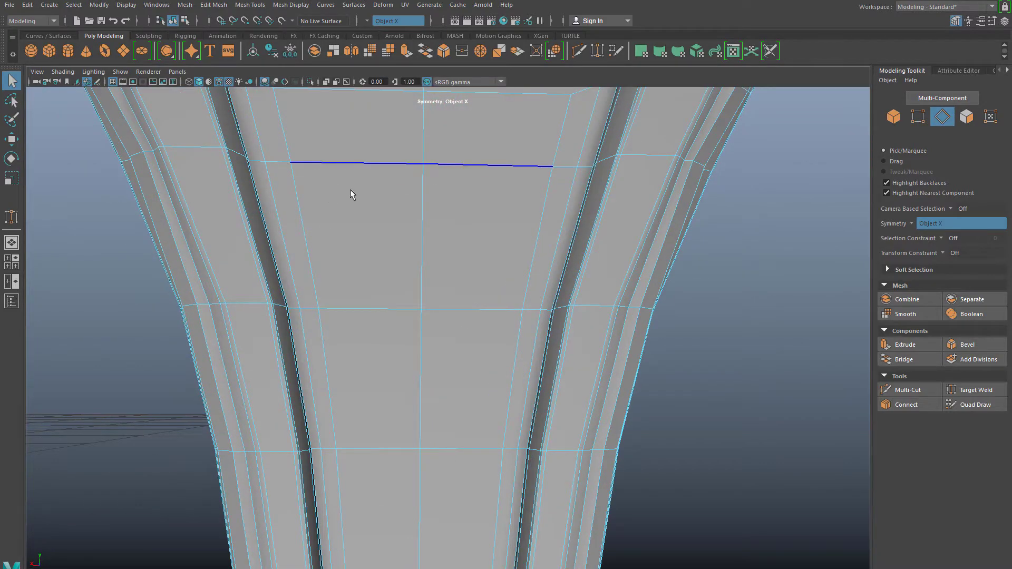
pyautogui.scroll(-5, 358, 191)
pyautogui.scroll(5, 363, 168)
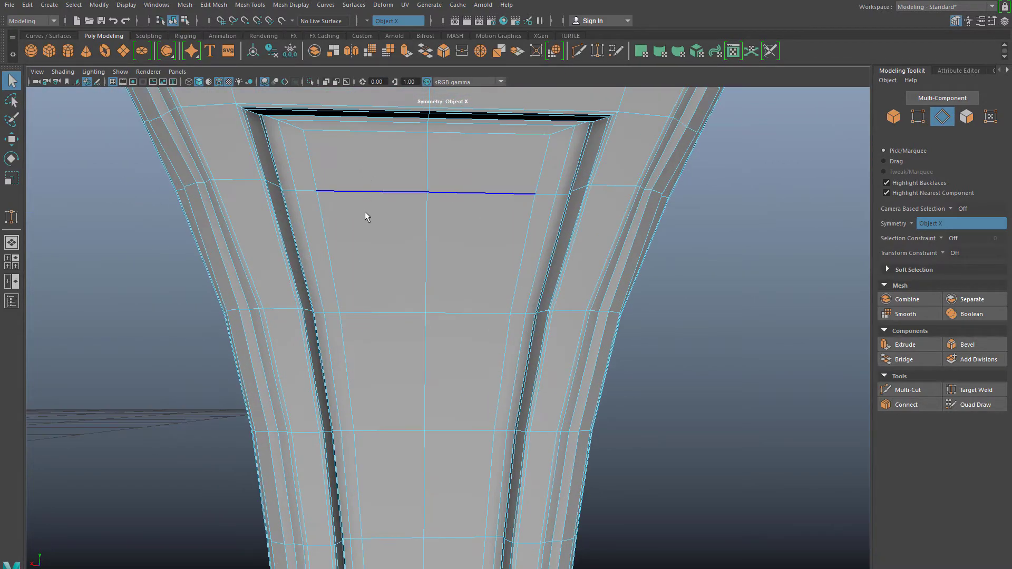
pyautogui.keyDown('alt'); pyautogui.moveTo(365, 222); pyautogui.dragTo(372, 253, button='middle'); pyautogui.keyUp('alt')
pyautogui.keyDown('alt'); pyautogui.moveTo(373, 246); pyautogui.dragTo(372, 237); pyautogui.keyUp('alt')
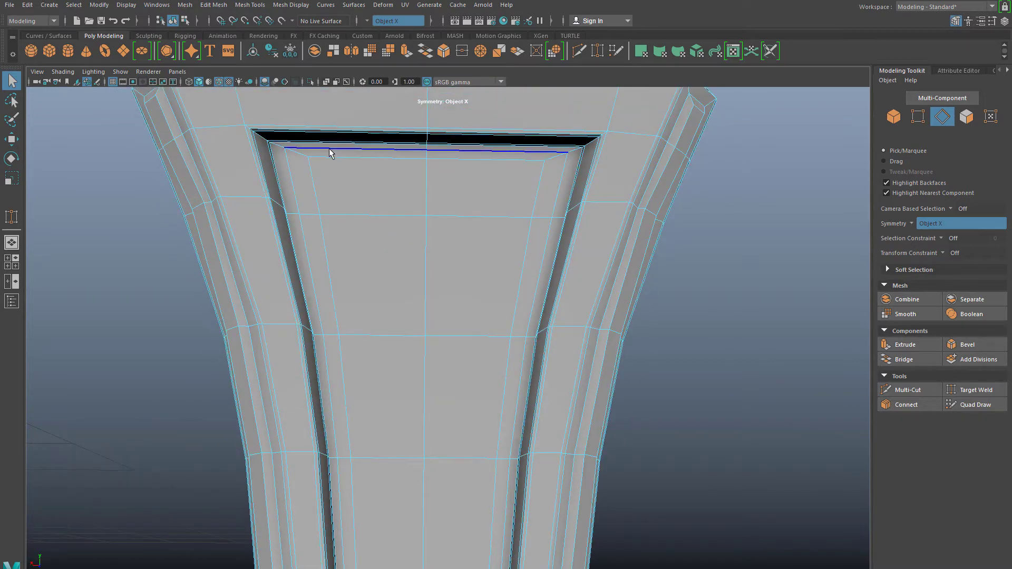
pyautogui.click(343, 157)
pyautogui.keyDown('shift'); pyautogui.click(321, 182); pyautogui.keyUp('shift')
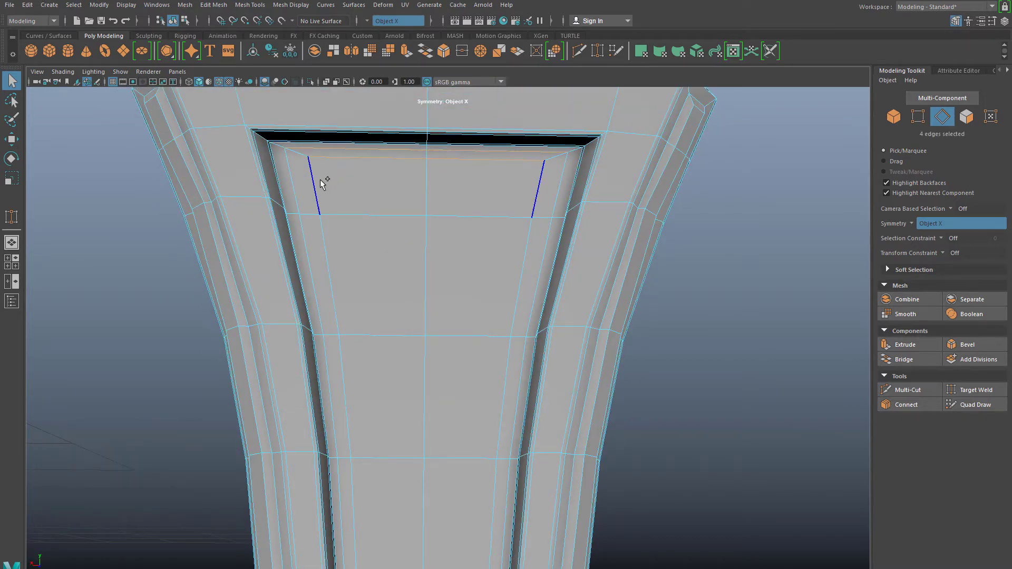
pyautogui.keyDown('shift'); pyautogui.click(295, 186); pyautogui.keyUp('shift')
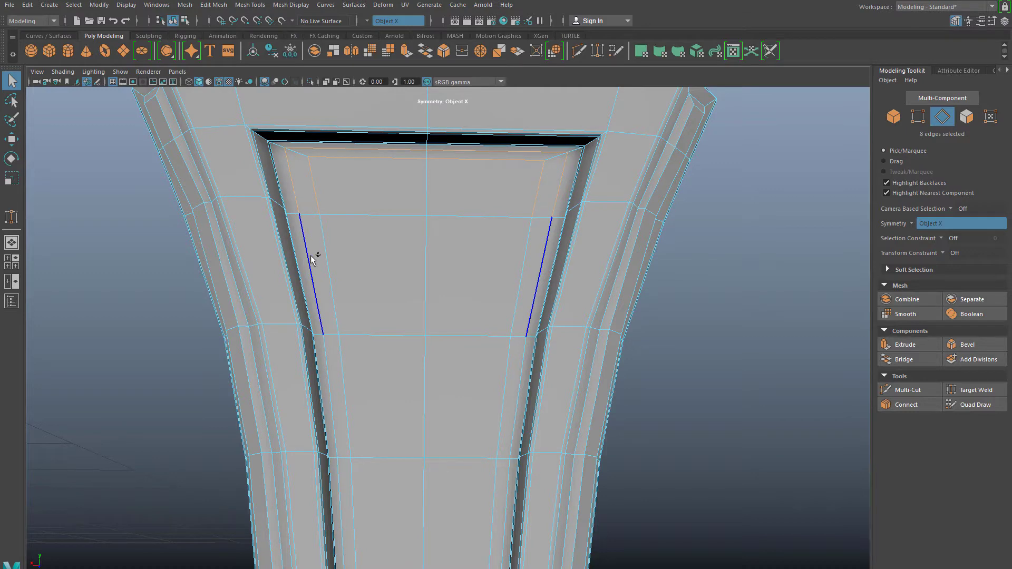
pyautogui.keyDown('shift'); pyautogui.click(312, 259); pyautogui.keyUp('shift')
pyautogui.keyDown('shift'); pyautogui.click(329, 255); pyautogui.keyUp('shift')
pyautogui.keyDown('shift'); pyautogui.click(328, 362); pyautogui.keyUp('shift')
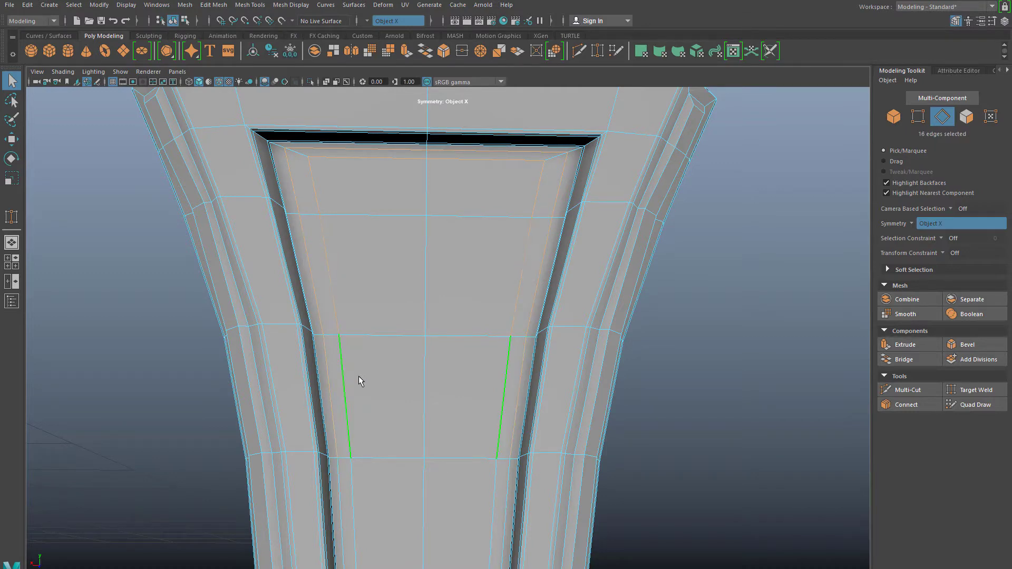
pyautogui.keyDown('alt'); pyautogui.moveTo(370, 315); pyautogui.dragTo(362, 176, button='middle'); pyautogui.keyUp('alt')
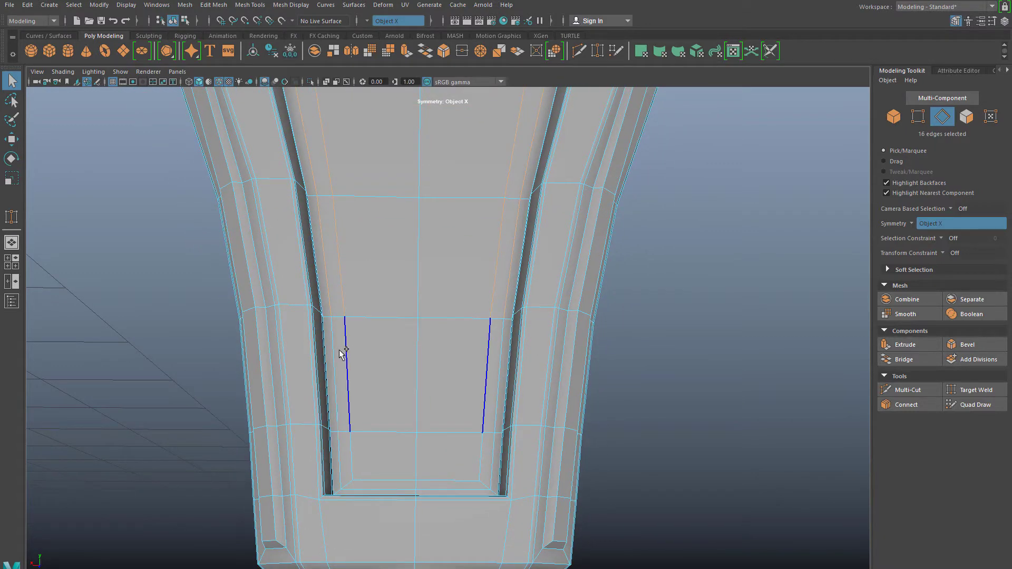
pyautogui.keyDown('shift'); pyautogui.click(335, 352); pyautogui.keyUp('shift')
pyautogui.keyDown('shift'); pyautogui.click(348, 350); pyautogui.keyUp('shift')
pyautogui.keyDown('shift'); pyautogui.click(352, 462); pyautogui.keyUp('shift')
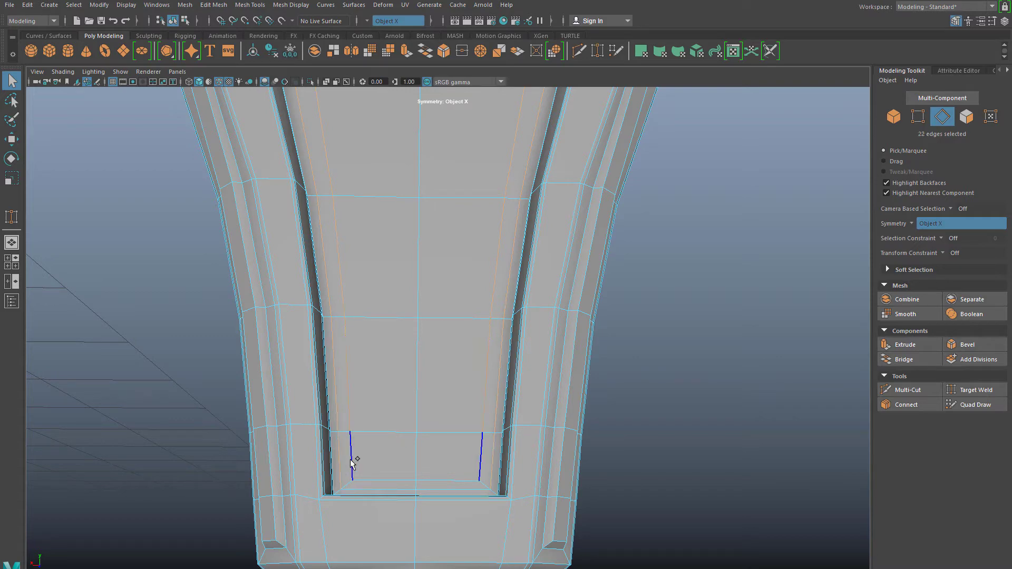
pyautogui.keyDown('shift'); pyautogui.click(351, 459); pyautogui.keyUp('shift')
pyautogui.keyDown('shift'); pyautogui.click(375, 480); pyautogui.keyUp('shift')
pyautogui.keyDown('shift'); pyautogui.click(372, 494); pyautogui.keyUp('shift')
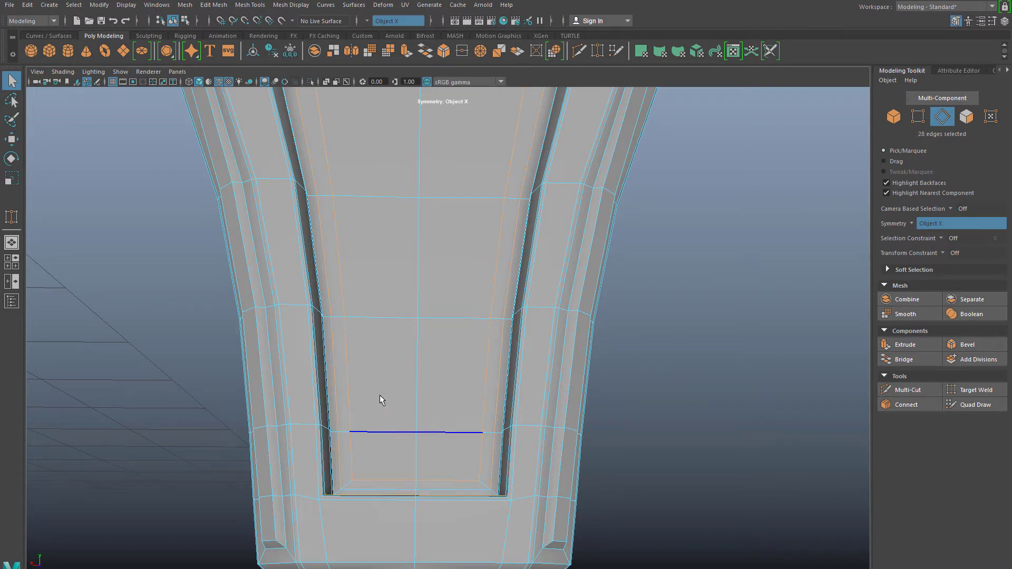
pyautogui.keyDown('alt'); pyautogui.moveTo(379, 395); pyautogui.dragTo(377, 441); pyautogui.keyUp('alt')
pyautogui.hotkey('ctrl', 'z')
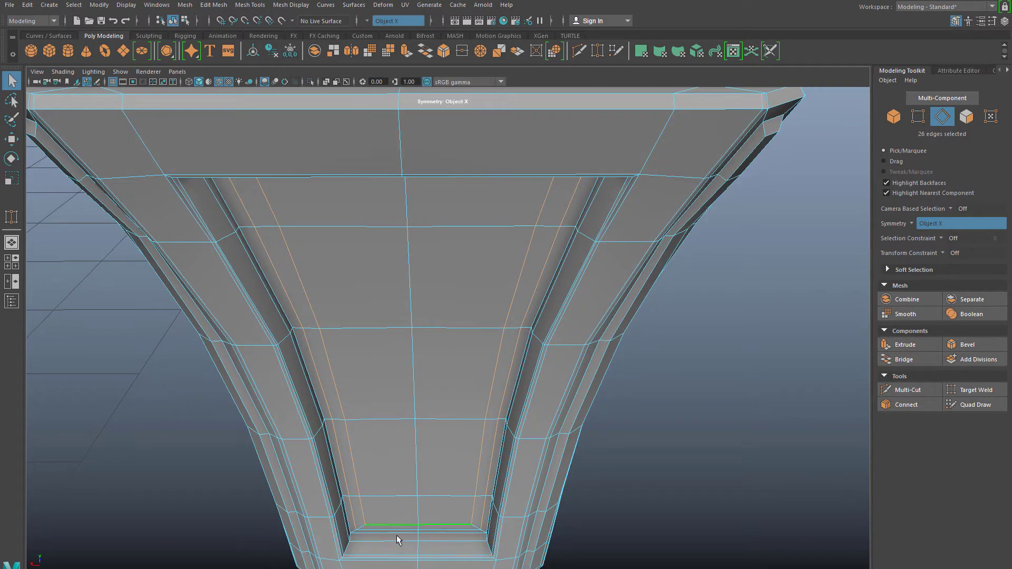
pyautogui.scroll(3, 401, 463)
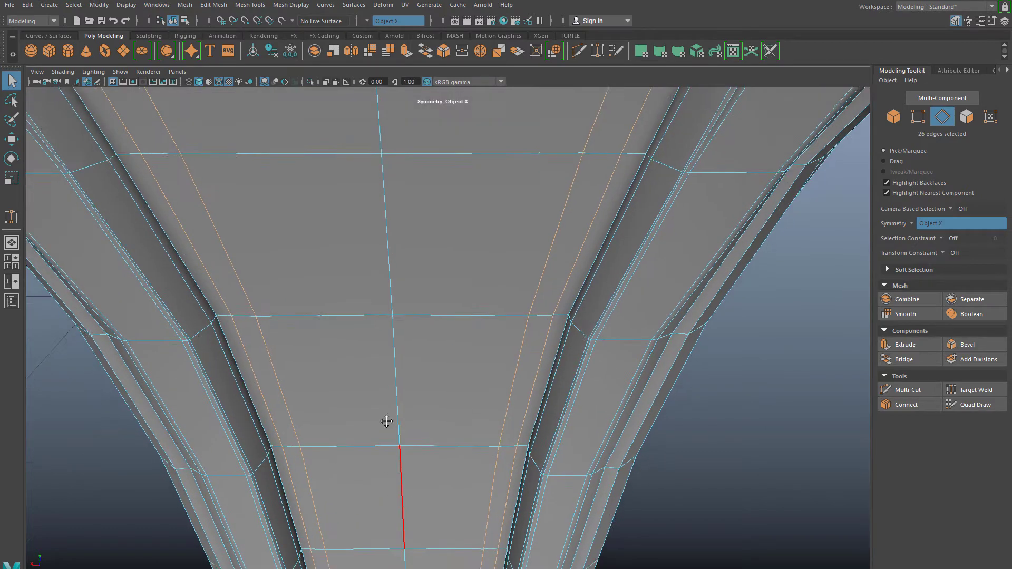
pyautogui.keyDown('alt'); pyautogui.moveTo(387, 420); pyautogui.dragTo(403, 358, button='middle'); pyautogui.keyUp('alt')
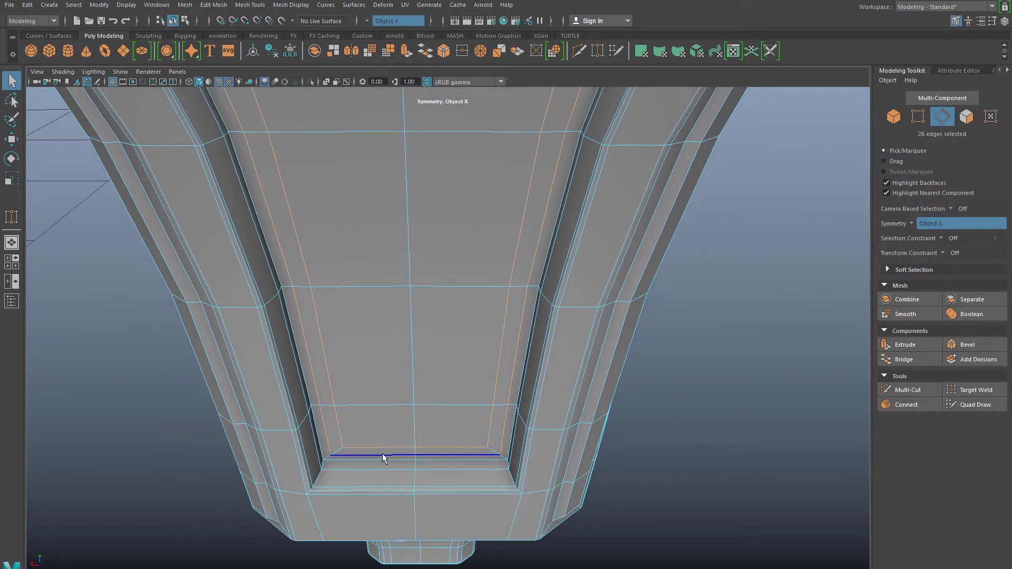
pyautogui.hotkey('ctrl', 'Delete')
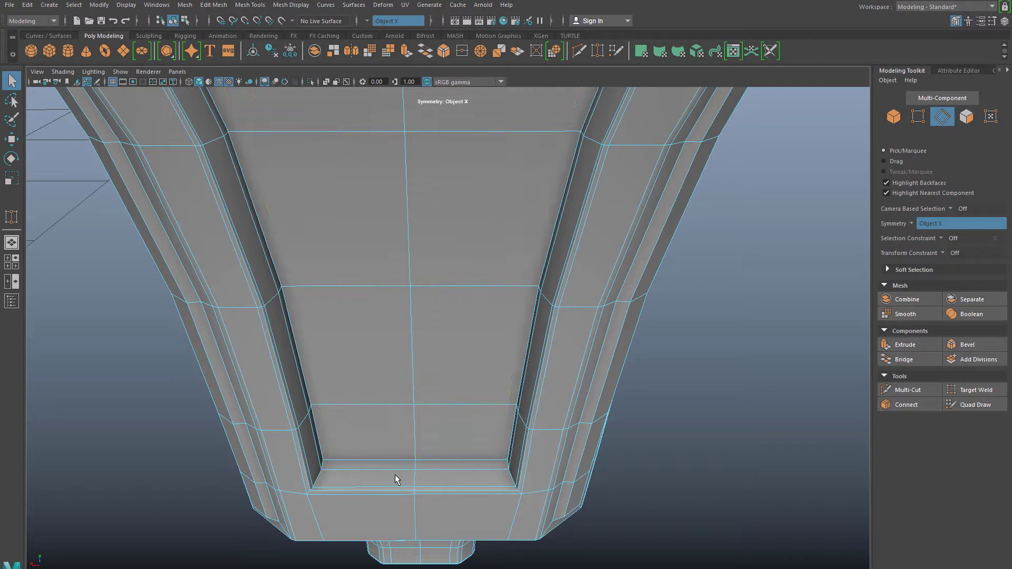
# Delete the supporting edge loop on the recess's inner walls, next to the window panel.
pyautogui.keyDown('alt'); pyautogui.moveTo(391, 452); pyautogui.dragTo(545, 419); pyautogui.keyUp('alt')
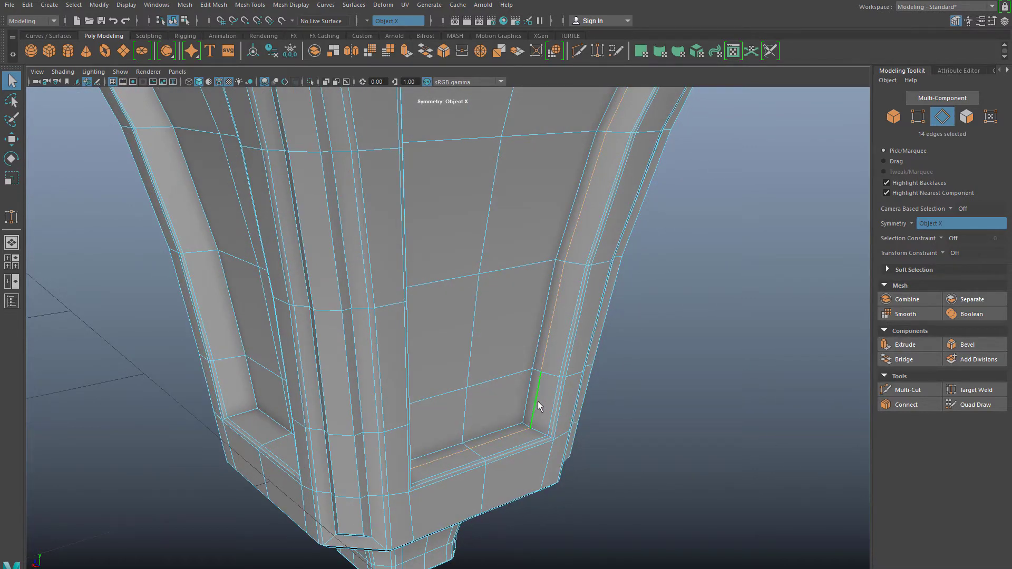
pyautogui.scroll(-3, 538, 406)
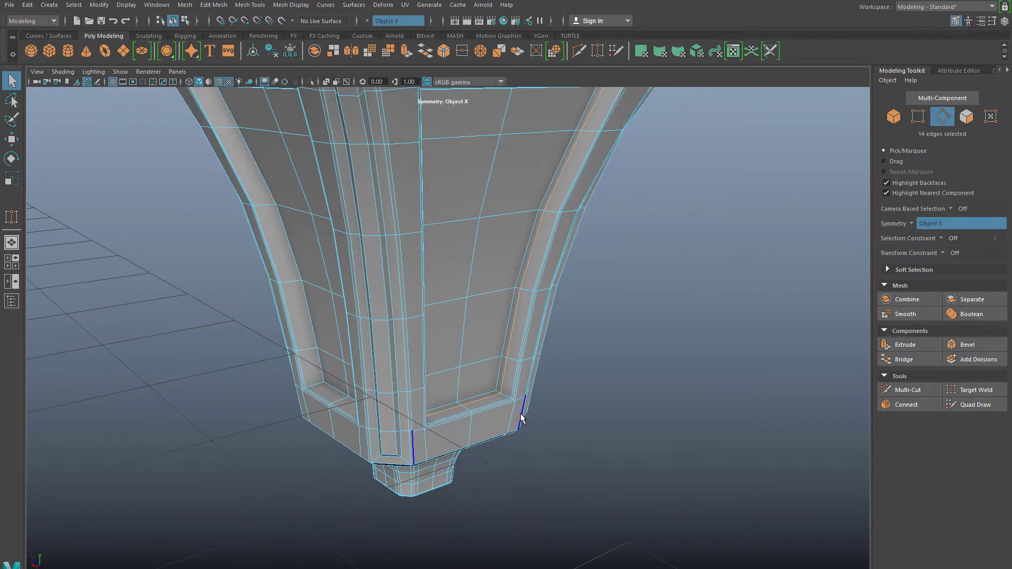
pyautogui.hotkey('ctrl', 'Delete')
# Delete the supporting edge loop on the recess walls just inside the front window's opening.
pyautogui.keyDown('alt'); pyautogui.moveTo(511, 416); pyautogui.dragTo(571, 353); pyautogui.keyUp('alt')
pyautogui.keyDown('alt'); pyautogui.moveTo(503, 211); pyautogui.dragTo(517, 355, button='middle'); pyautogui.keyUp('alt')
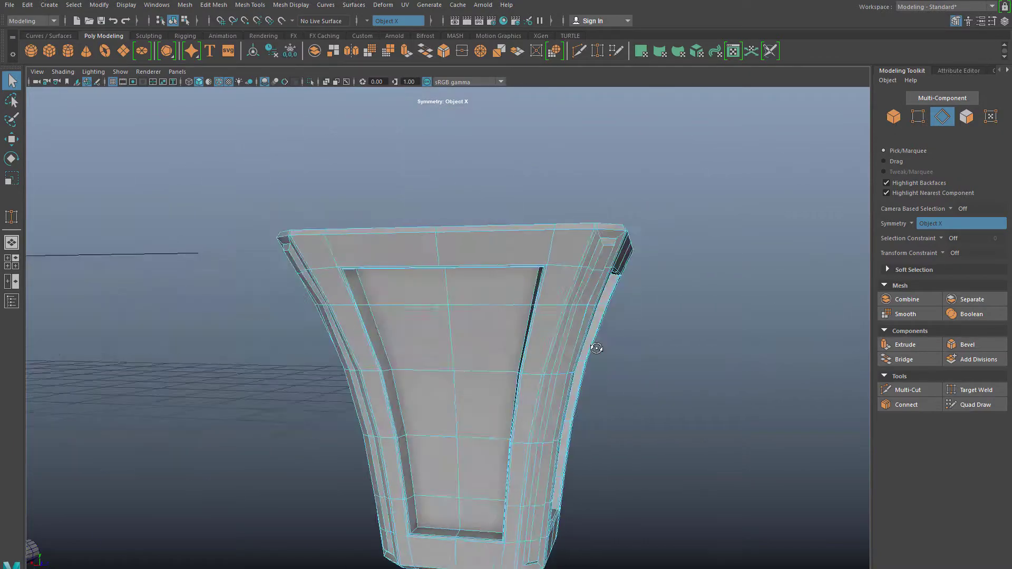
pyautogui.keyDown('alt'); pyautogui.moveTo(599, 349); pyautogui.dragTo(583, 293); pyautogui.keyUp('alt')
pyautogui.scroll(4, 544, 260)
pyautogui.keyDown('alt'); pyautogui.moveTo(544, 260); pyautogui.dragTo(490, 332, button='middle'); pyautogui.keyUp('alt')
pyautogui.scroll(4, 494, 331)
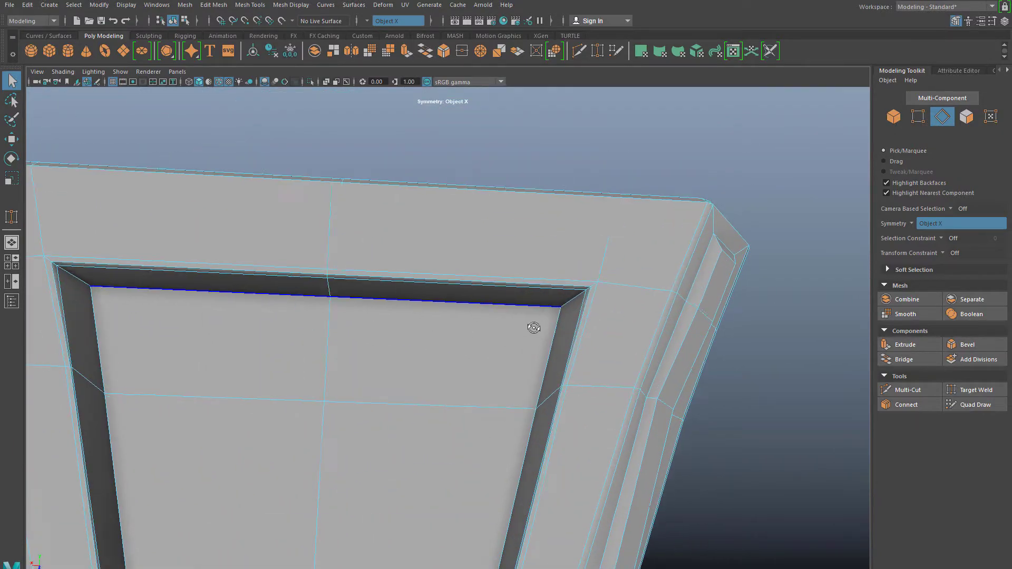
pyautogui.keyDown('alt'); pyautogui.moveTo(533, 327); pyautogui.dragTo(560, 322); pyautogui.keyUp('alt')
pyautogui.doubleClick(605, 327)
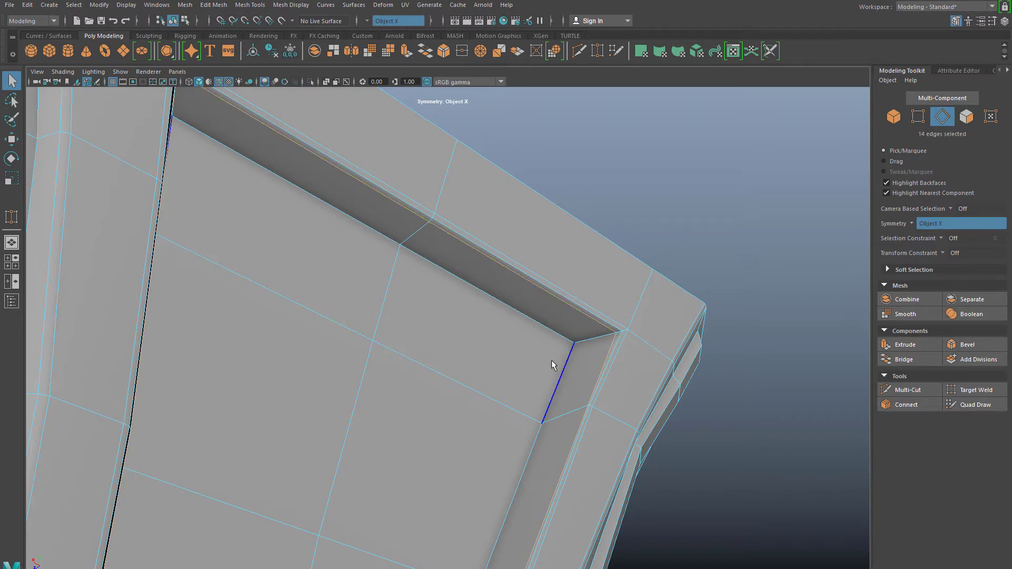
pyautogui.hotkey('ctrl', 'Delete')
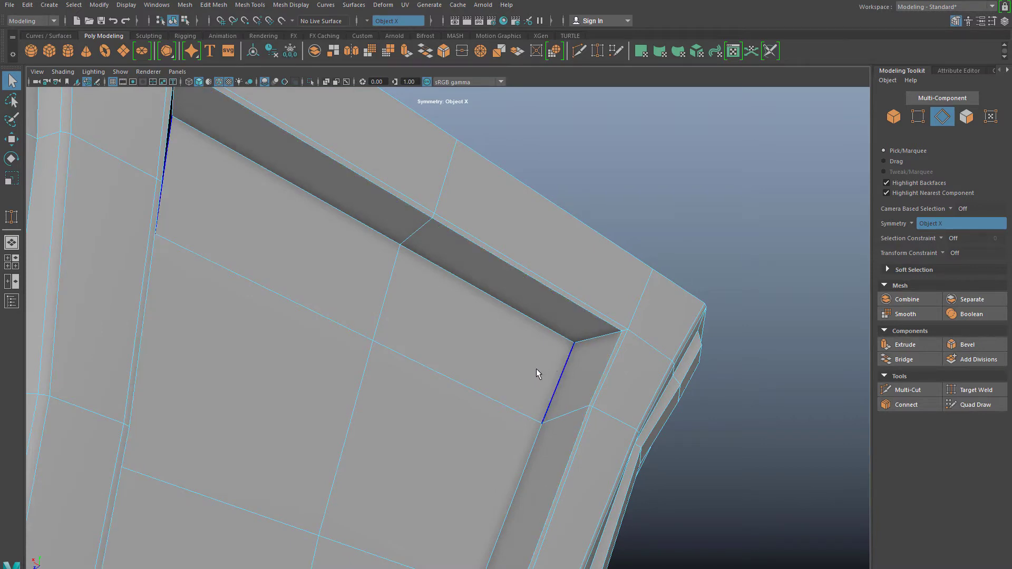
# Delete the supporting edges on the body's outer face that run around the front window opening.
pyautogui.scroll(-5, 597, 345)
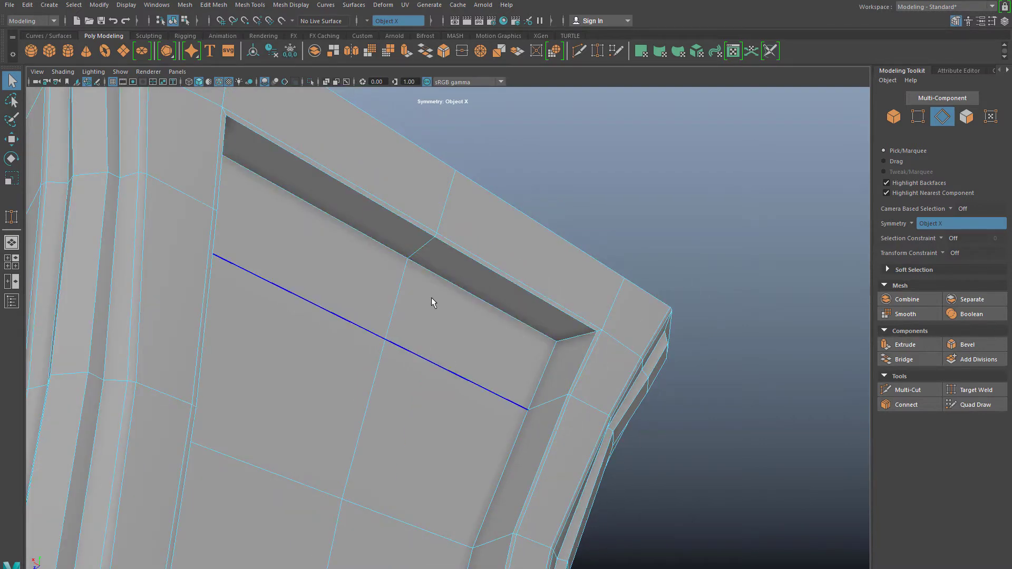
pyautogui.moveTo(431, 297)
pyautogui.keyDown('alt'); pyautogui.mouseDown()
pyautogui.moveTo(374, 289)
pyautogui.moveTo(398, 278)
pyautogui.moveTo(418, 289)
pyautogui.mouseUp(); pyautogui.keyUp('alt')
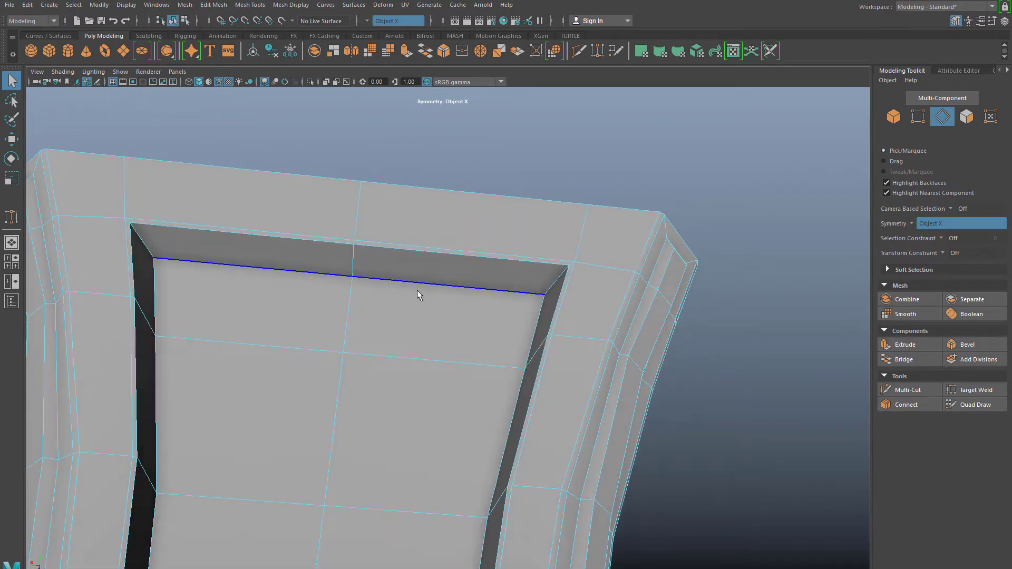
pyautogui.doubleClick(543, 264)
pyautogui.keyDown('alt'); pyautogui.moveTo(476, 323); pyautogui.dragTo(445, 255); pyautogui.keyUp('alt')
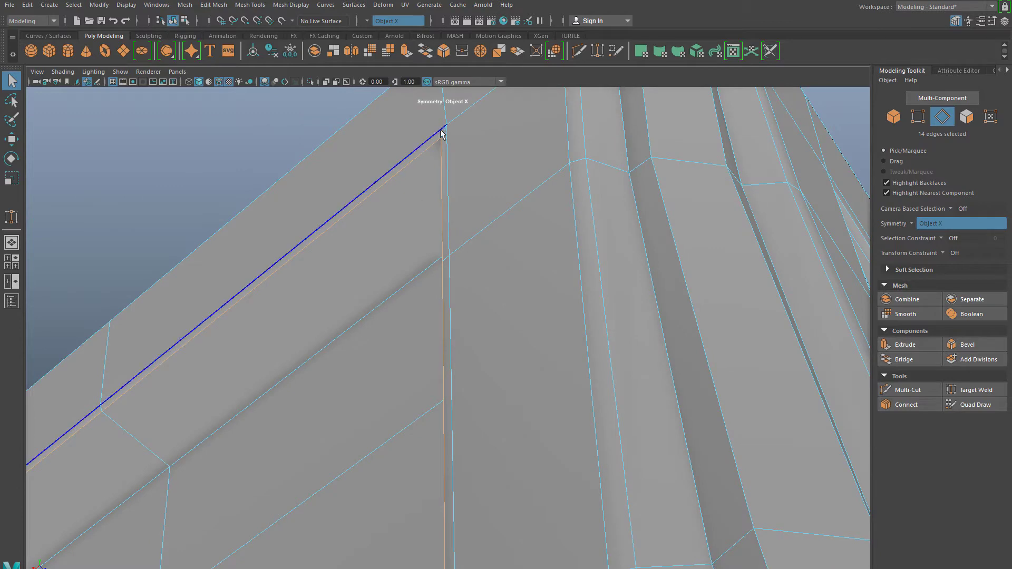
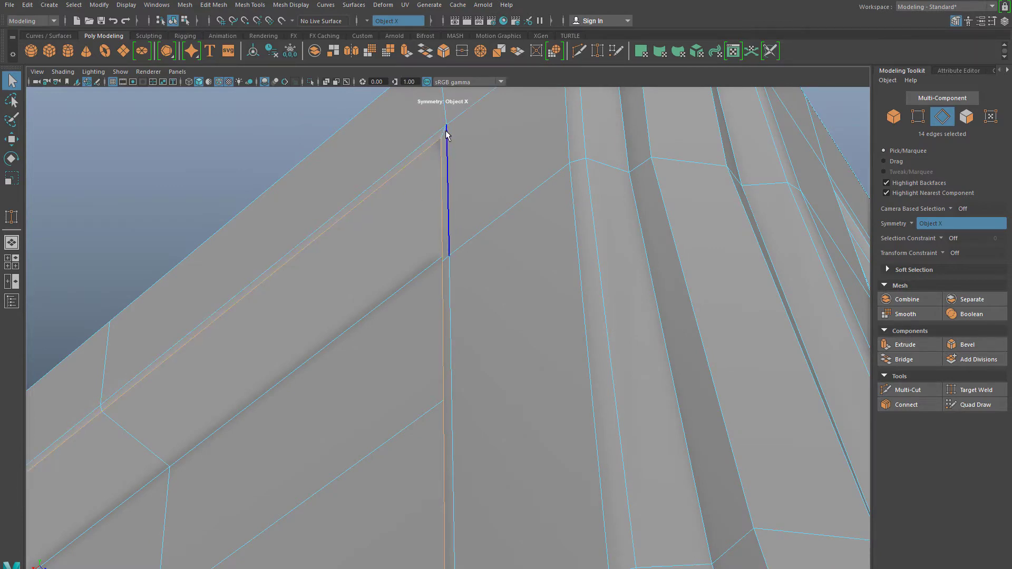
pyautogui.keyDown('alt'); pyautogui.moveTo(420, 232); pyautogui.dragTo(482, 205); pyautogui.keyUp('alt')
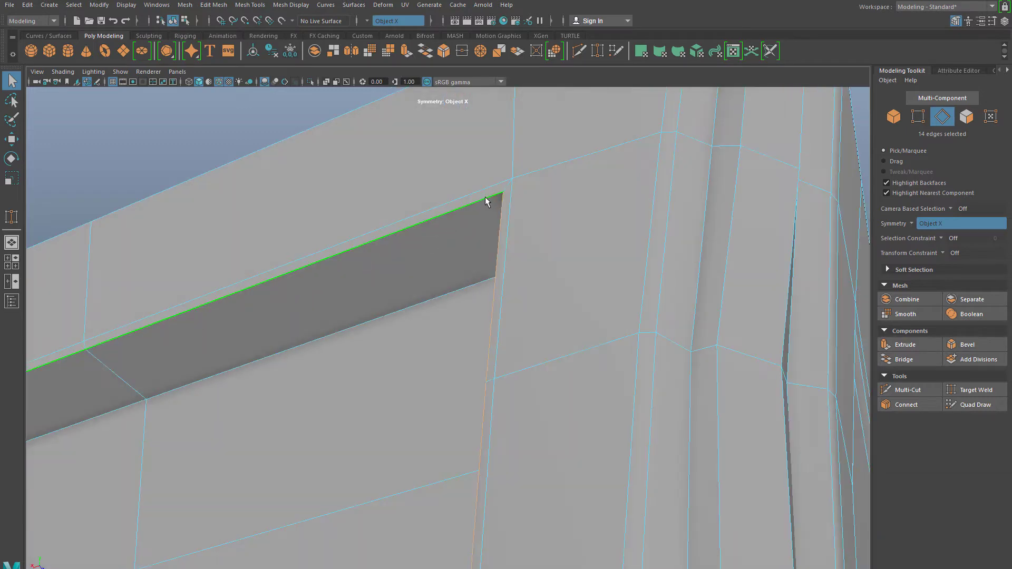
pyautogui.click(505, 212)
pyautogui.keyDown('alt'); pyautogui.moveTo(488, 441); pyautogui.dragTo(448, 350); pyautogui.keyUp('alt')
pyautogui.keyDown('shift'); pyautogui.doubleClick(456, 370); pyautogui.keyUp('shift')
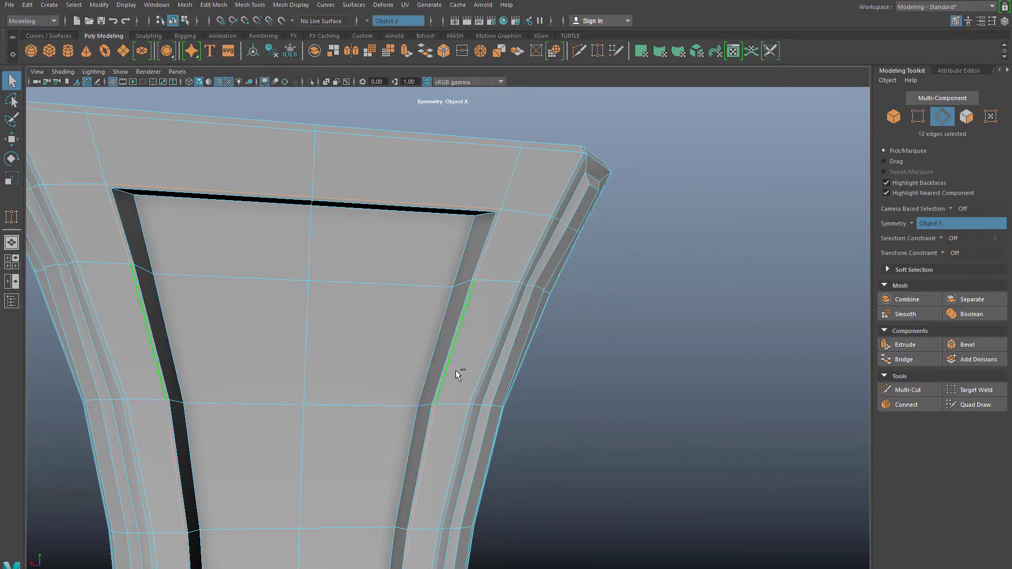
pyautogui.keyDown('alt'); pyautogui.moveTo(437, 441); pyautogui.dragTo(412, 384, button='middle'); pyautogui.keyUp('alt')
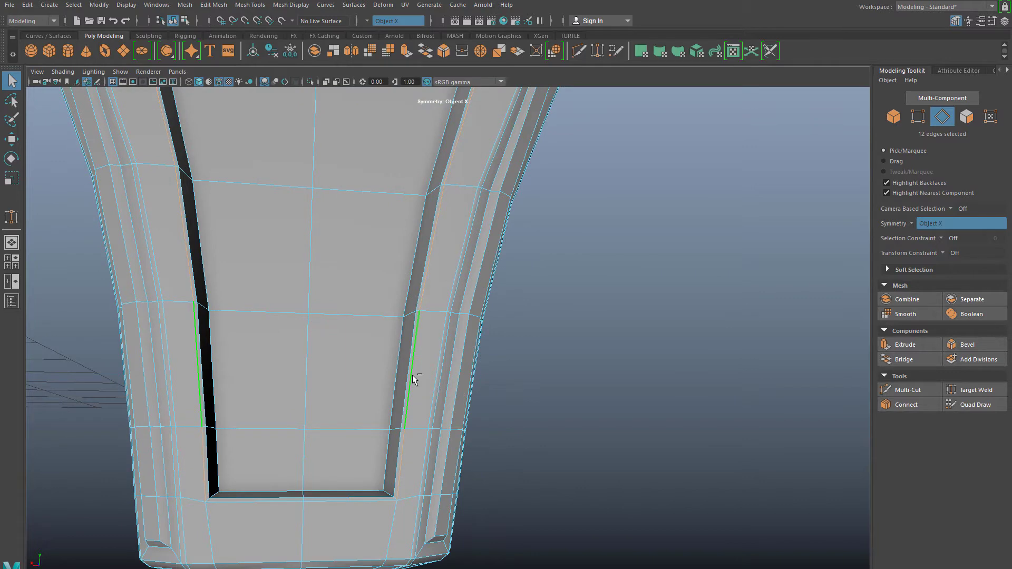
pyautogui.keyDown('shift'); pyautogui.click(412, 374); pyautogui.keyUp('shift')
pyautogui.keyDown('shift'); pyautogui.click(397, 491); pyautogui.keyUp('shift')
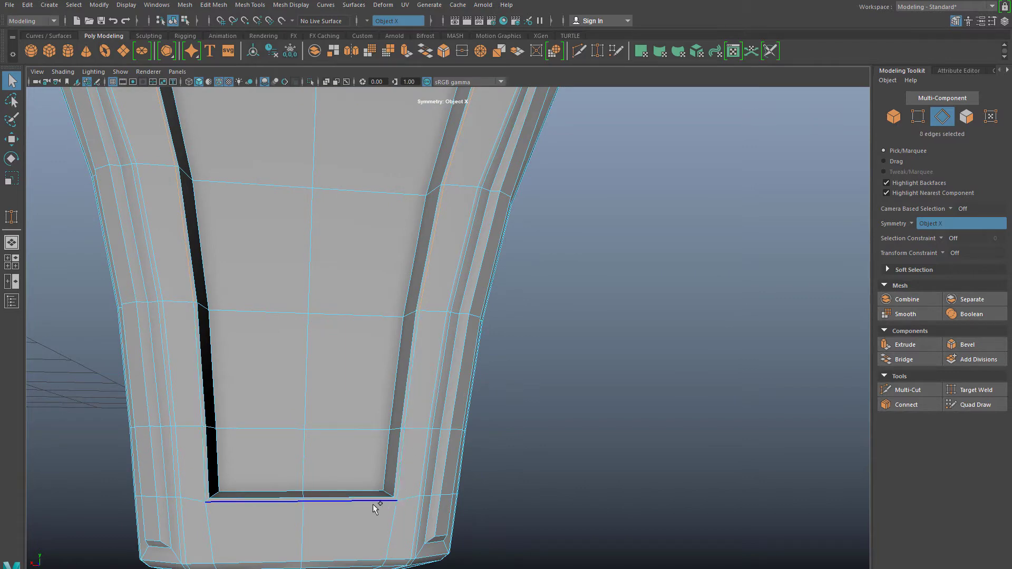
pyautogui.keyDown('shift'); pyautogui.click(372, 504); pyautogui.keyUp('shift')
pyautogui.keyDown('shift'); pyautogui.click(202, 390); pyautogui.keyUp('shift')
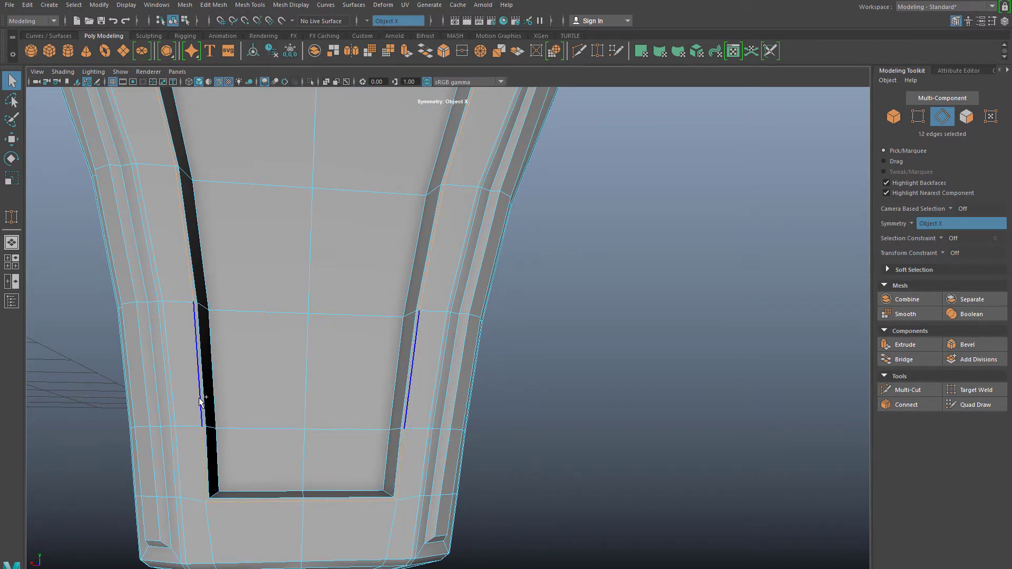
pyautogui.keyDown('shift'); pyautogui.click(186, 249); pyautogui.keyUp('shift')
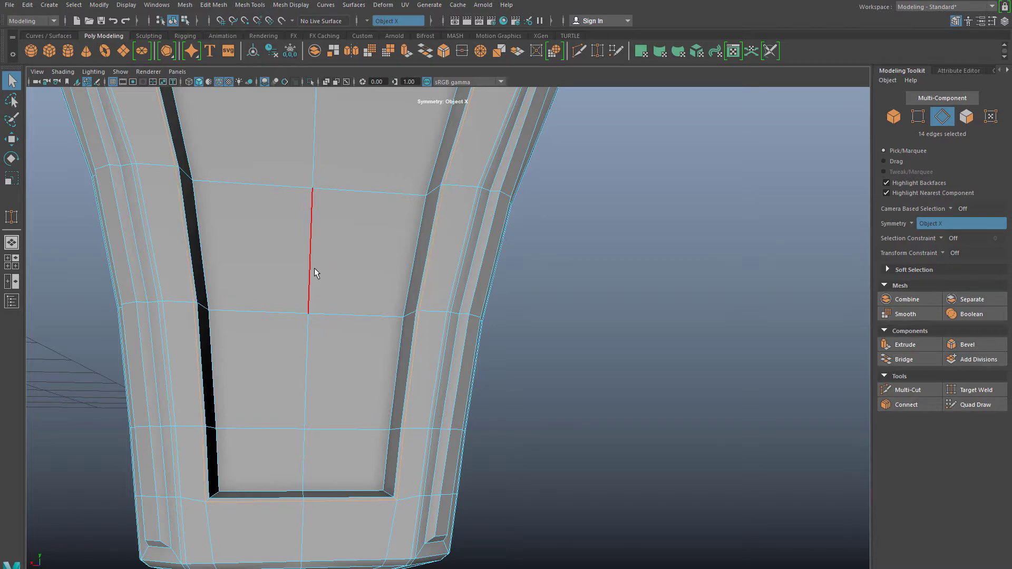
pyautogui.hotkey('ctrl', 'Delete')
# Target-weld the leftover vertices beside the front window opening's upper corners onto the corner vertices of the opening.
pyautogui.keyDown('alt'); pyautogui.moveTo(245, 207); pyautogui.dragTo(268, 331, button='middle'); pyautogui.keyUp('alt')
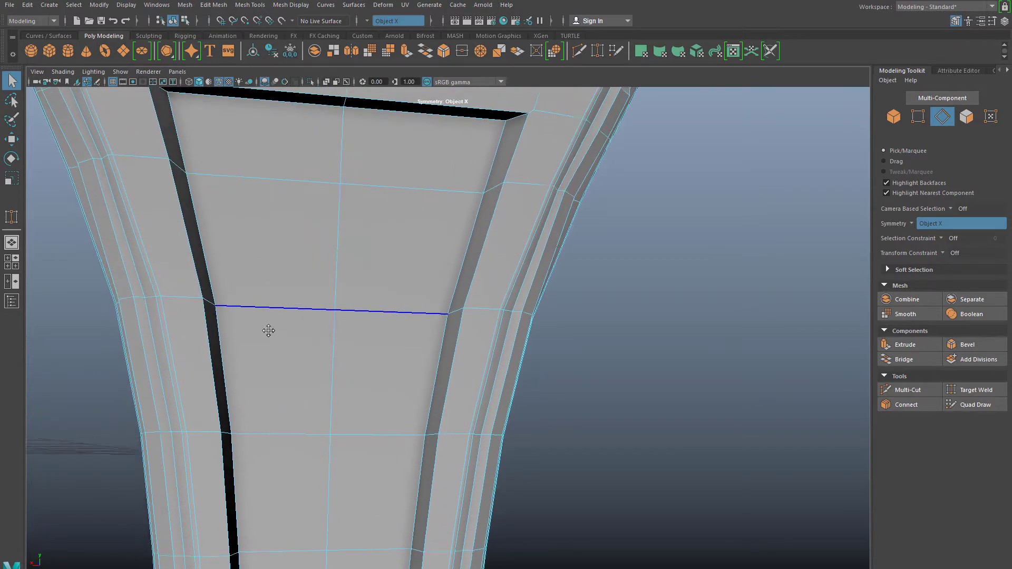
pyautogui.keyDown('alt'); pyautogui.moveTo(269, 330); pyautogui.dragTo(283, 261); pyautogui.keyUp('alt')
pyautogui.keyDown('alt'); pyautogui.moveTo(282, 261); pyautogui.dragTo(448, 366, button='middle'); pyautogui.keyUp('alt')
pyautogui.keyDown('alt'); pyautogui.moveTo(420, 305); pyautogui.dragTo(297, 274); pyautogui.keyUp('alt')
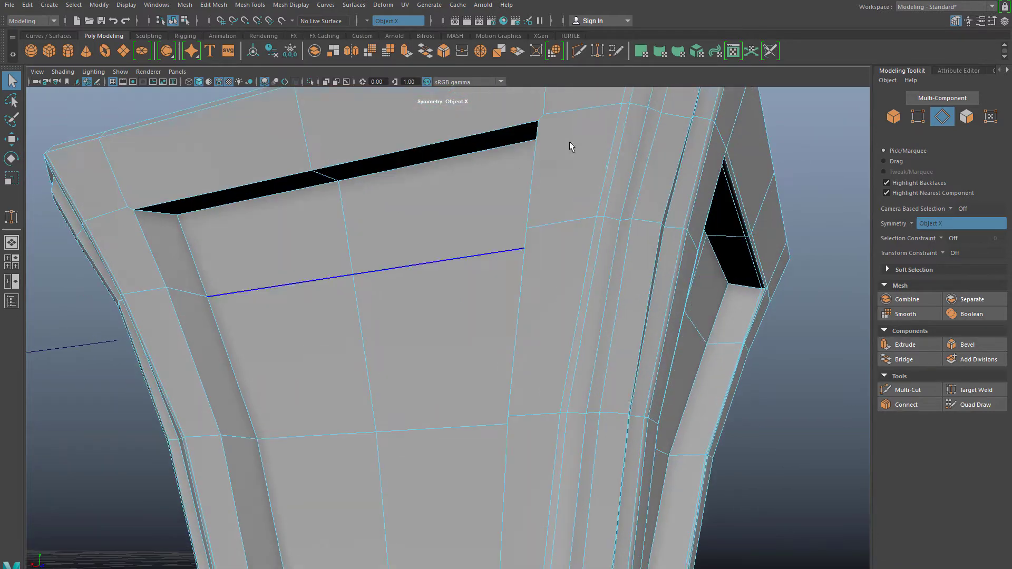
pyautogui.keyDown('alt'); pyautogui.moveTo(569, 141); pyautogui.dragTo(530, 211, button='middle'); pyautogui.keyUp('alt')
pyautogui.scroll(3, 530, 211)
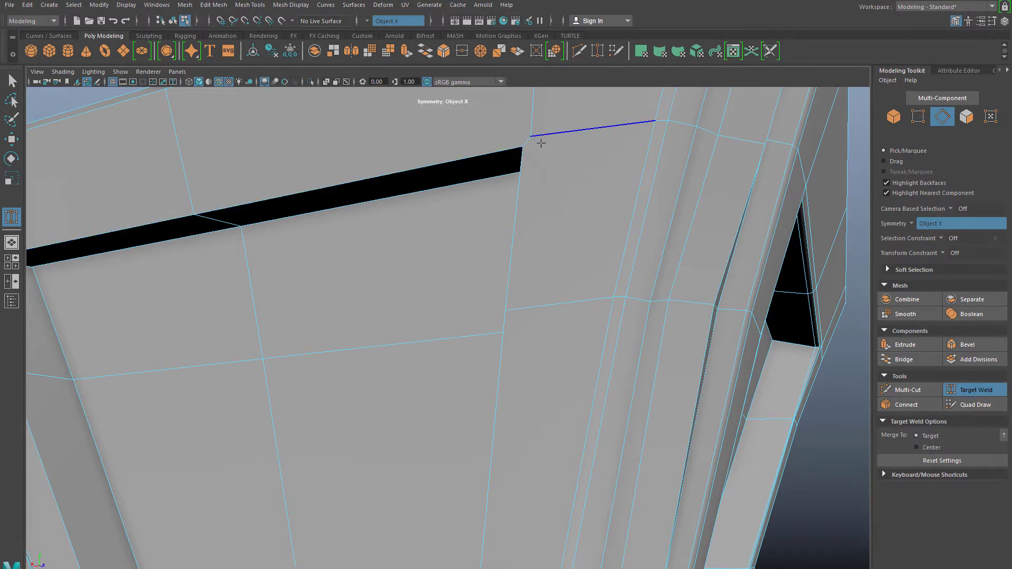
pyautogui.moveTo(538, 141); pyautogui.dragTo(526, 138, button='right')
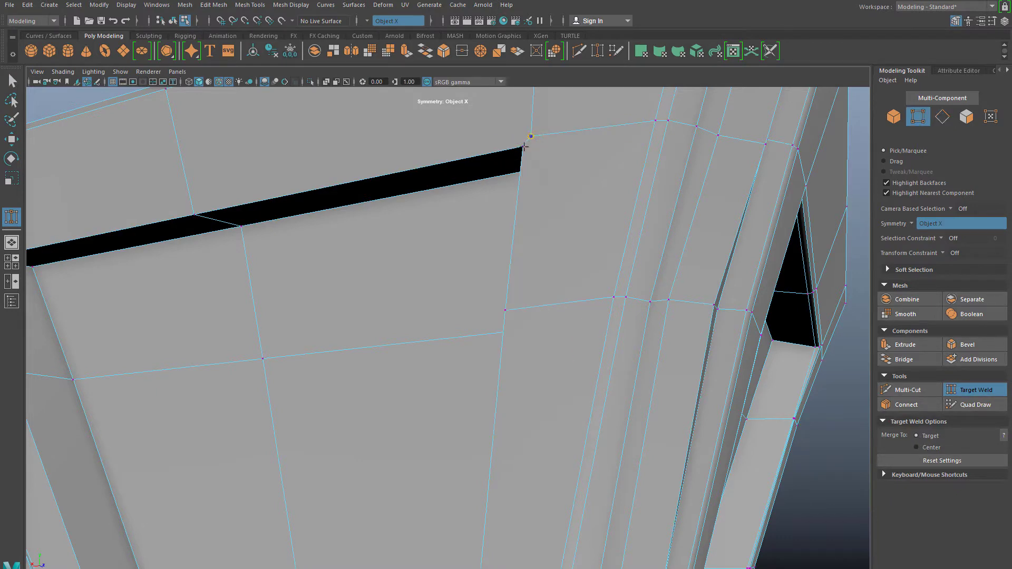
pyautogui.scroll(2, 527, 174)
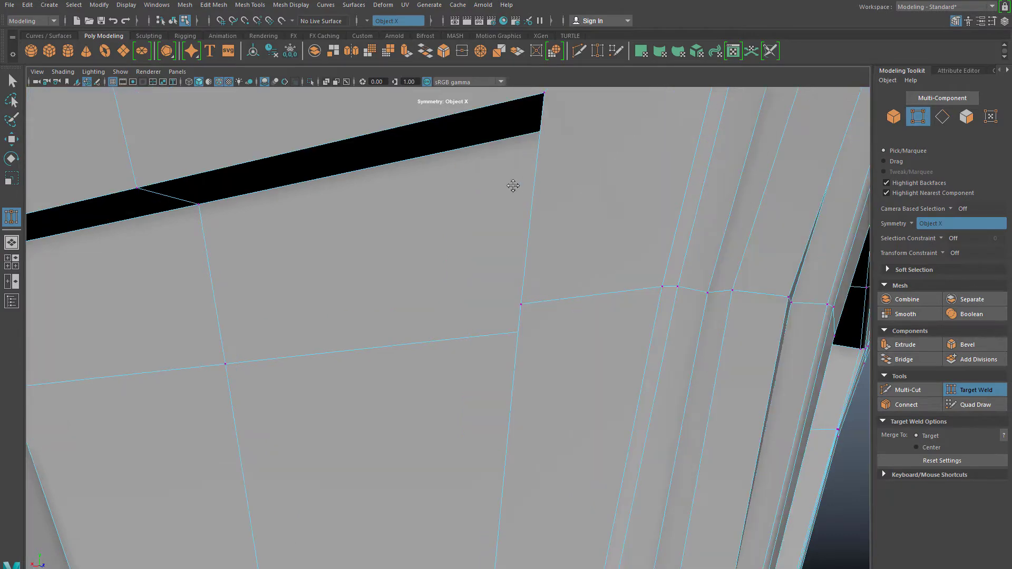
pyautogui.keyDown('alt'); pyautogui.moveTo(513, 186); pyautogui.dragTo(510, 260); pyautogui.keyUp('alt')
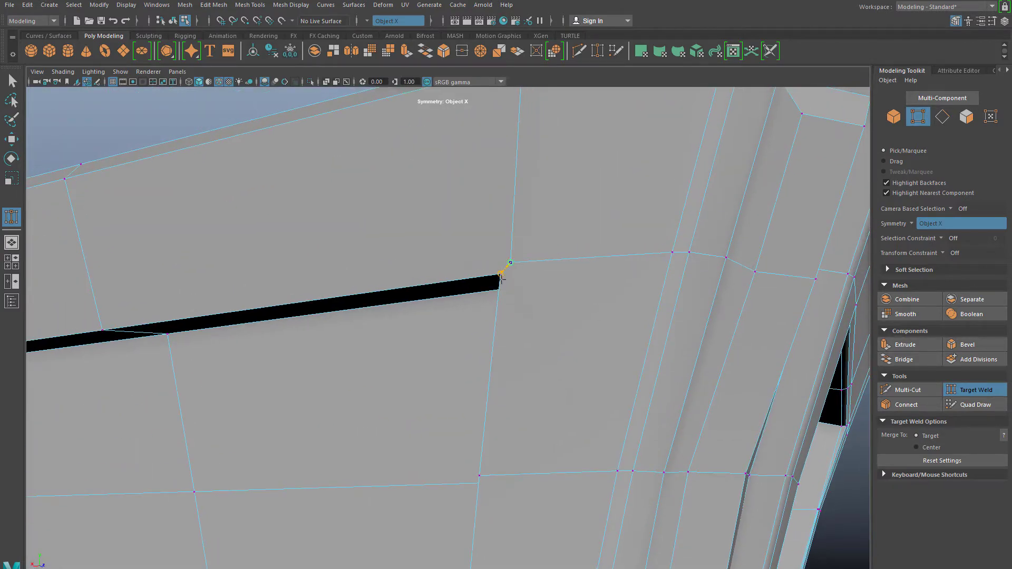
pyautogui.keyDown('alt'); pyautogui.moveTo(417, 305); pyautogui.dragTo(278, 321, button='right'); pyautogui.keyUp('alt')
pyautogui.keyDown('alt'); pyautogui.moveTo(278, 320); pyautogui.dragTo(659, 280); pyautogui.keyUp('alt')
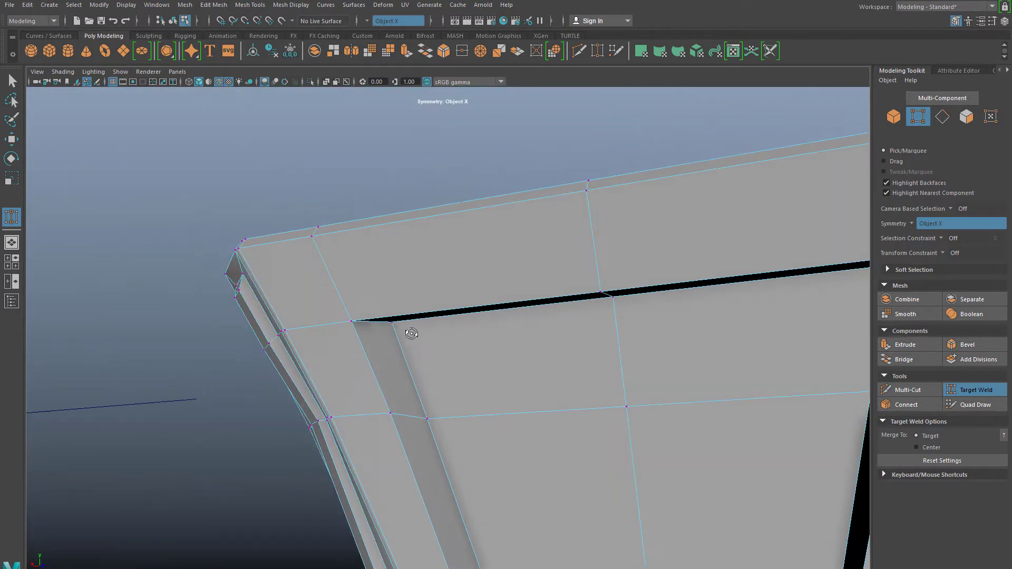
pyautogui.keyDown('alt'); pyautogui.moveTo(409, 334); pyautogui.dragTo(400, 303); pyautogui.keyUp('alt')
pyautogui.keyDown('alt'); pyautogui.moveTo(400, 303); pyautogui.dragTo(489, 462, button='right'); pyautogui.keyUp('alt')
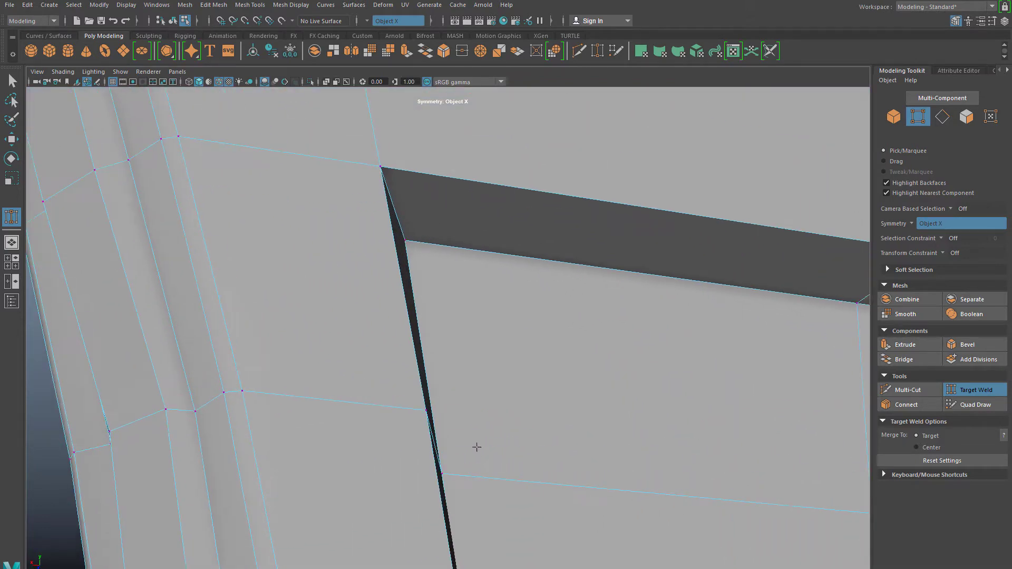
# Target-weld the leftover vertices beside the front window opening's lower corners onto the opening's corner vertices.
pyautogui.scroll(-5, 502, 445)
pyautogui.keyDown('alt'); pyautogui.moveTo(503, 431); pyautogui.dragTo(417, 106, button='middle'); pyautogui.keyUp('alt')
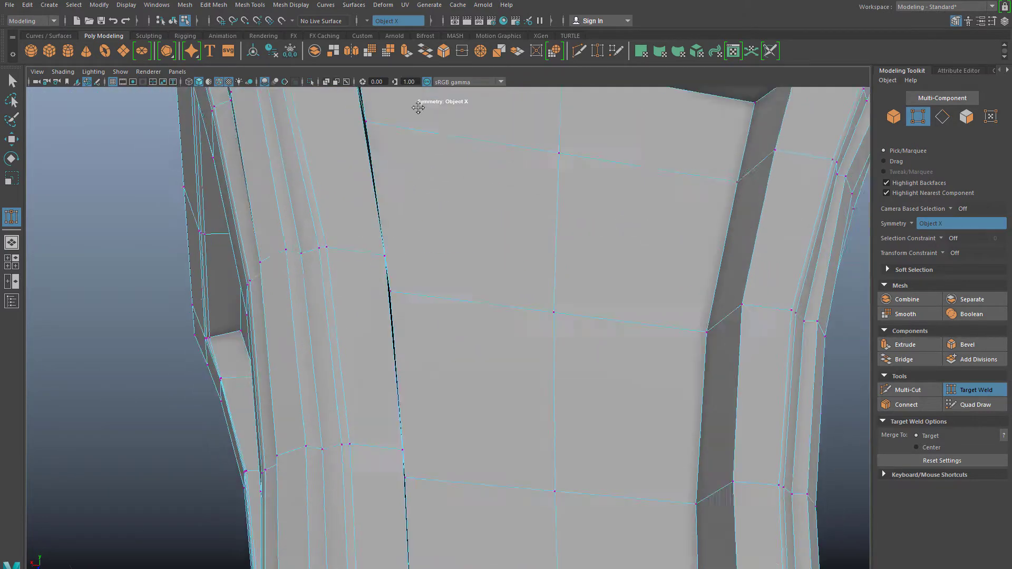
pyautogui.keyDown('alt'); pyautogui.moveTo(462, 554); pyautogui.dragTo(423, 317, button='middle'); pyautogui.keyUp('alt')
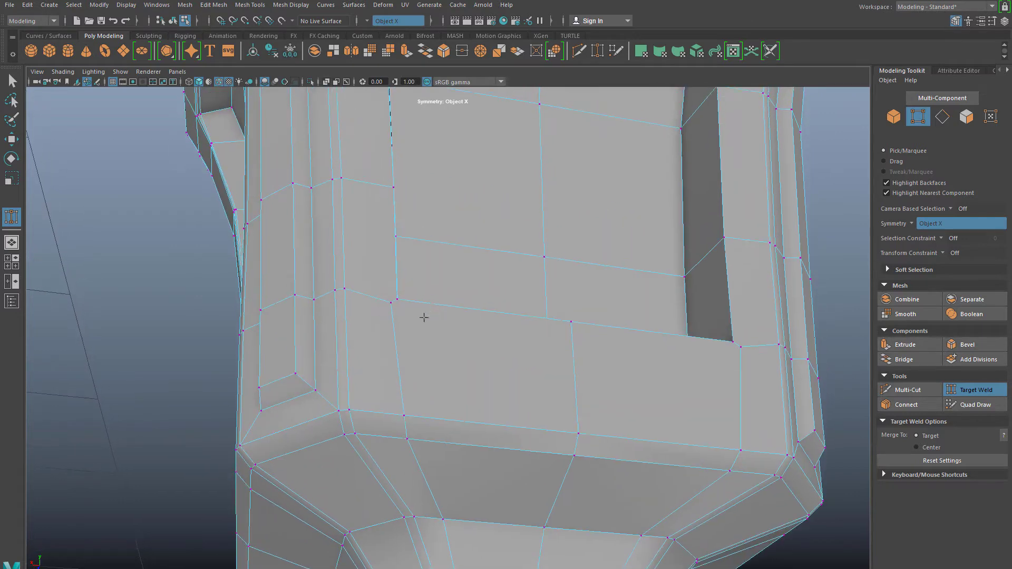
pyautogui.scroll(2, 406, 305)
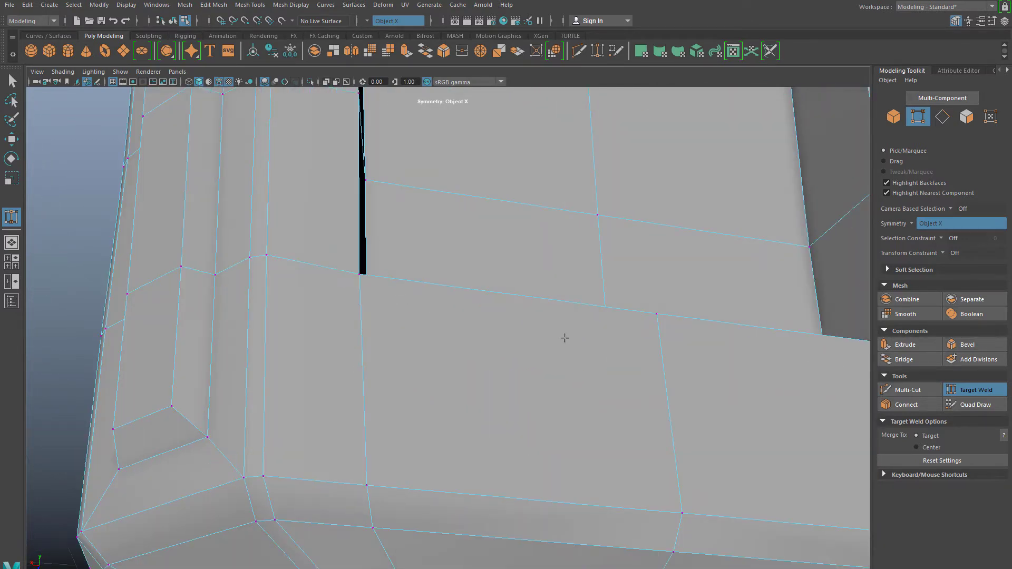
pyautogui.keyDown('alt'); pyautogui.moveTo(565, 337); pyautogui.dragTo(461, 364); pyautogui.keyUp('alt')
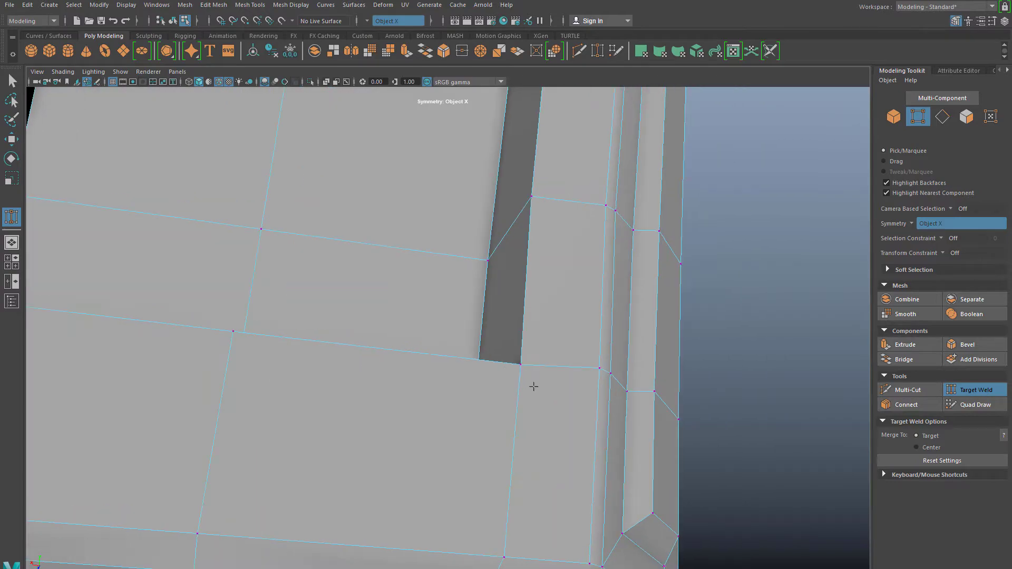
# Delete the supporting edge loop on the recess walls just inside the next window's opening.
pyautogui.scroll(-5, 533, 386)
pyautogui.keyDown('alt'); pyautogui.moveTo(546, 350); pyautogui.dragTo(492, 357); pyautogui.keyUp('alt')
pyautogui.scroll(2, 398, 355)
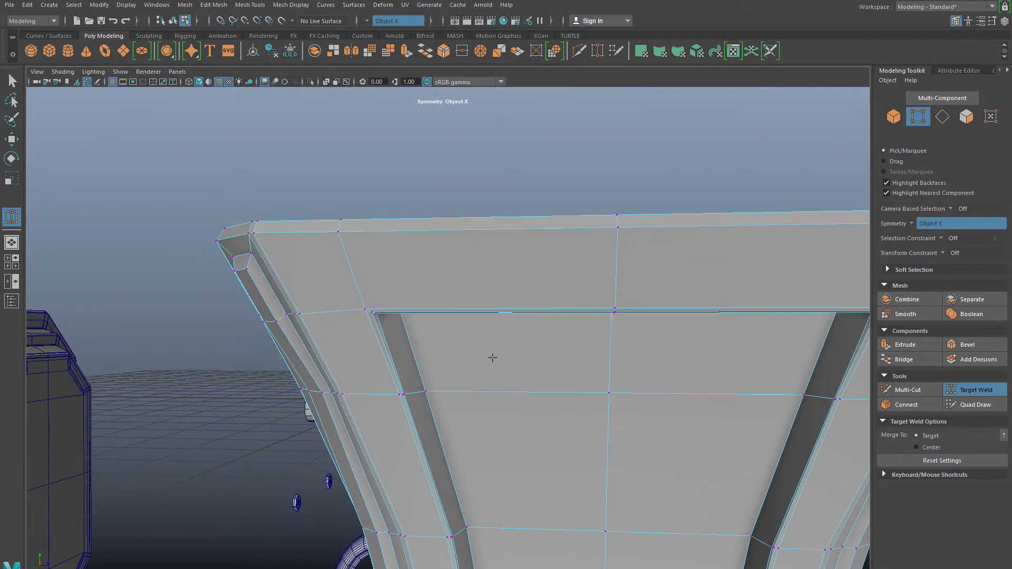
pyautogui.scroll(2, 492, 358)
pyautogui.press('q')
pyautogui.scroll(1, 390, 321)
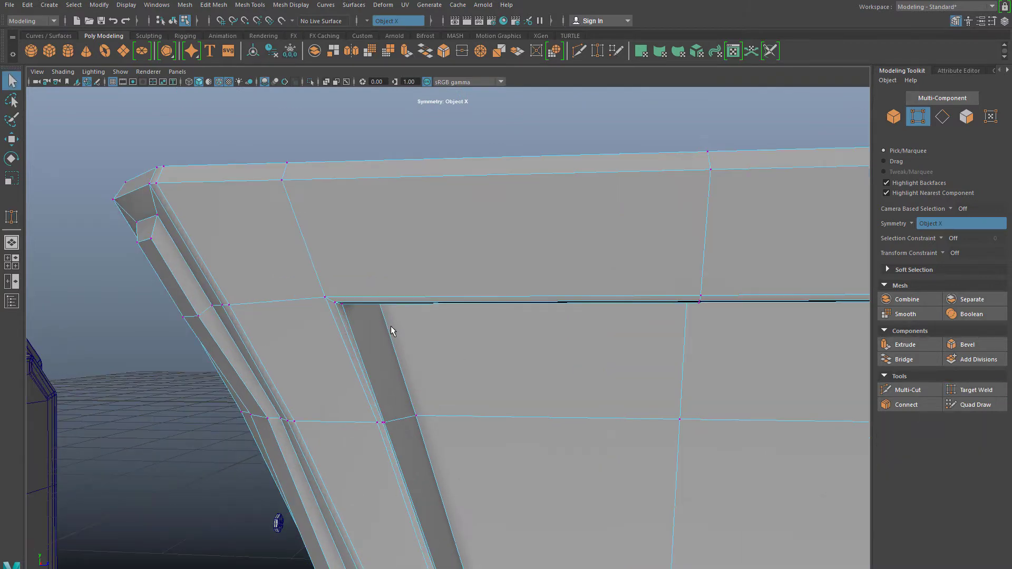
pyautogui.keyDown('alt'); pyautogui.moveTo(390, 326); pyautogui.dragTo(382, 316); pyautogui.keyUp('alt')
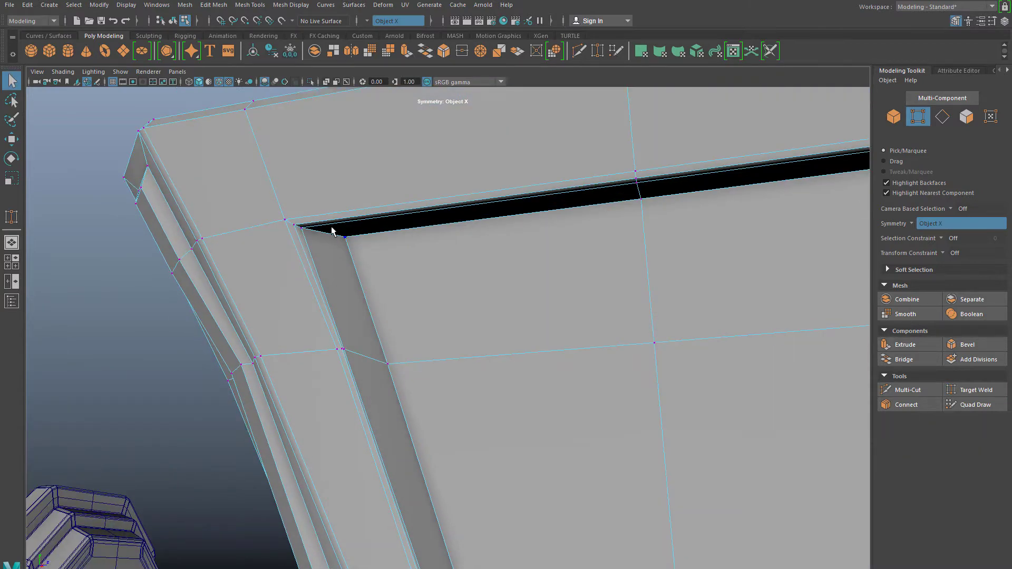
pyautogui.moveTo(331, 228); pyautogui.dragTo(331, 198, button='right')
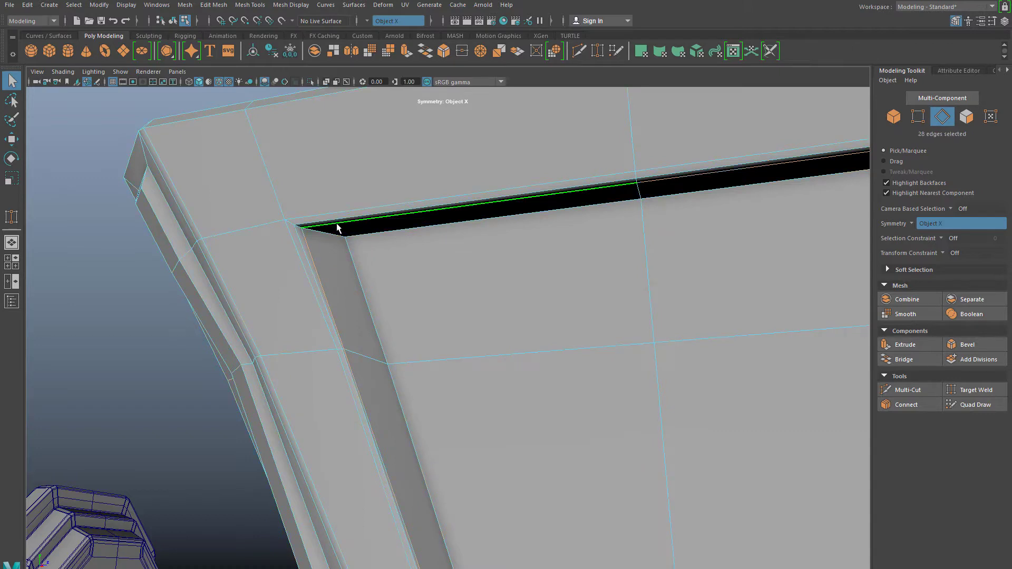
pyautogui.scroll(-2, 403, 346)
pyautogui.hotkey('ctrl', 'Delete')
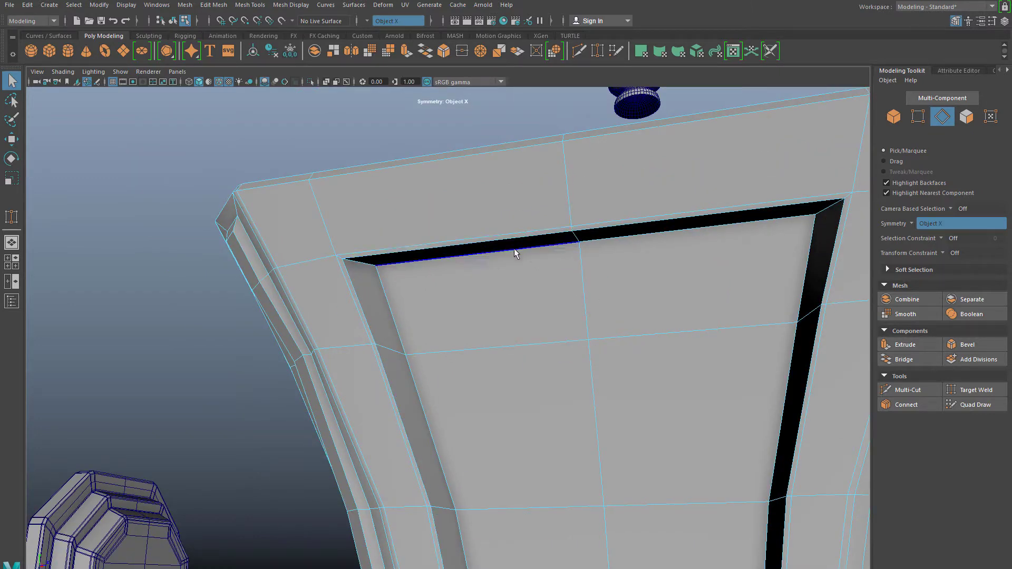
# Delete the supporting edges on the body's outer face along this window opening's top, bottom and one long side.
pyautogui.click(500, 234)
pyautogui.keyDown('shift'); pyautogui.click(709, 212); pyautogui.keyUp('shift')
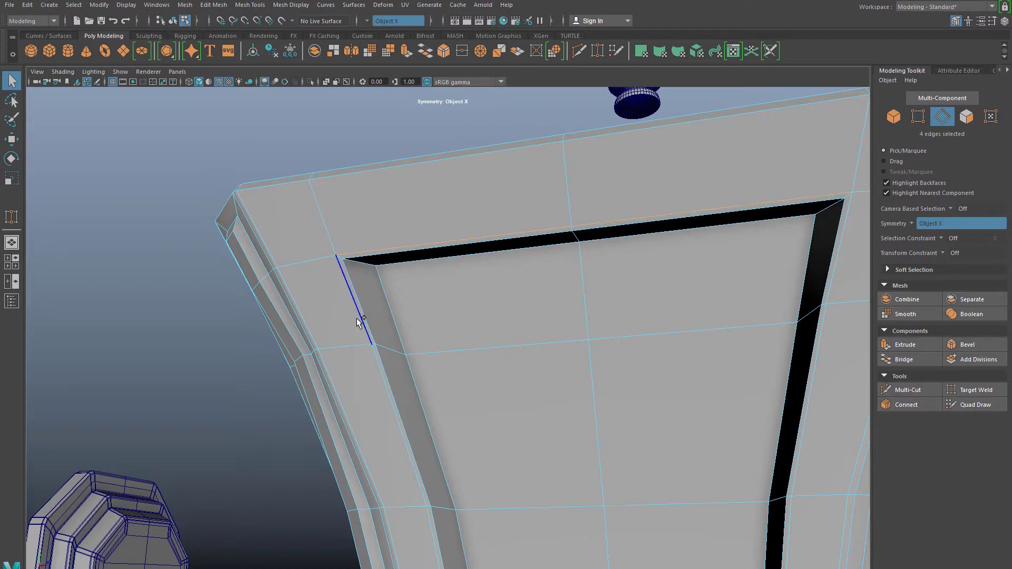
pyautogui.keyDown('shift'); pyautogui.click(356, 335); pyautogui.keyUp('shift')
pyautogui.keyDown('alt'); pyautogui.moveTo(458, 490); pyautogui.dragTo(415, 378); pyautogui.keyUp('alt')
pyautogui.keyDown('shift'); pyautogui.click(446, 418); pyautogui.keyUp('shift')
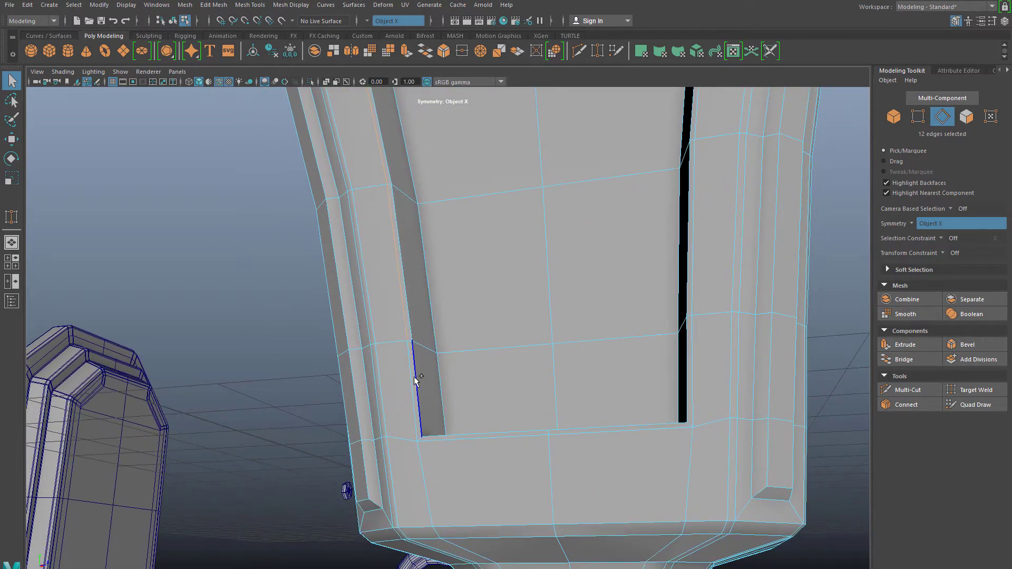
pyautogui.keyDown('shift'); pyautogui.click(466, 449); pyautogui.keyUp('shift')
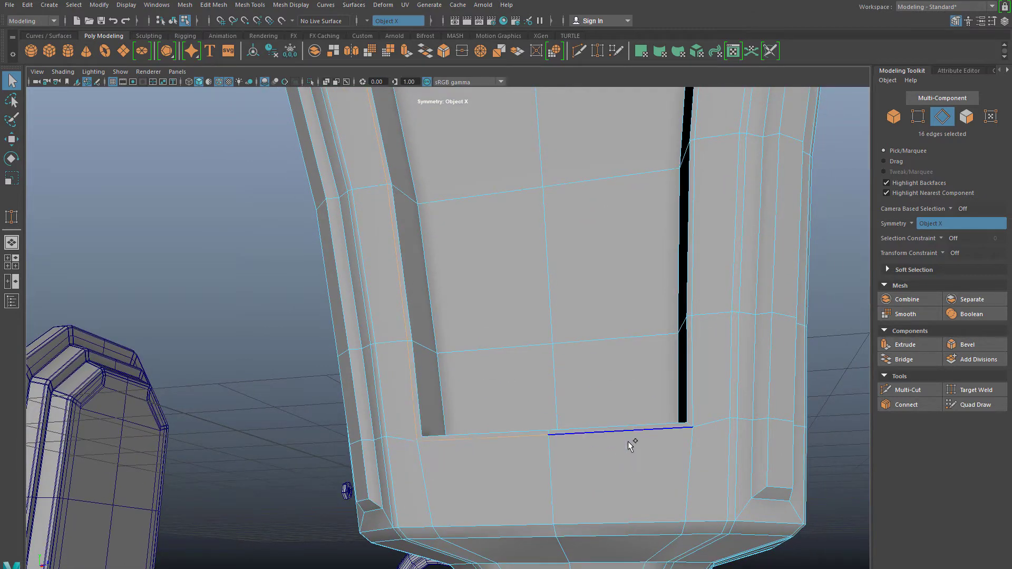
pyautogui.keyDown('shift'); pyautogui.click(690, 375); pyautogui.keyUp('shift')
pyautogui.keyDown('shift'); pyautogui.click(605, 432); pyautogui.keyUp('shift')
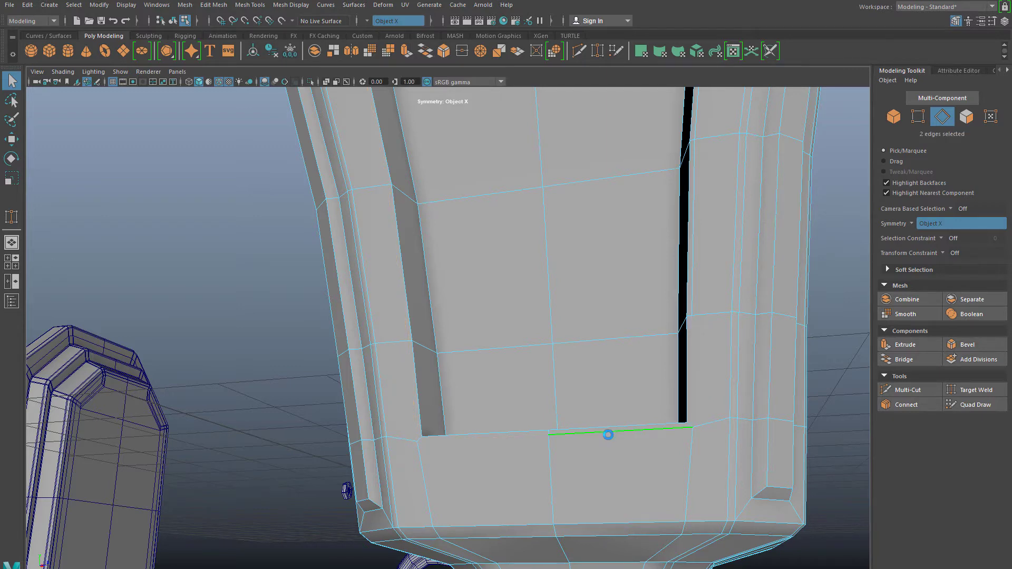
# Delete the remaining supporting edges on the outer face along the window opening's other long side.
pyautogui.keyDown('alt'); pyautogui.moveTo(589, 258); pyautogui.dragTo(552, 402, button='middle'); pyautogui.keyUp('alt')
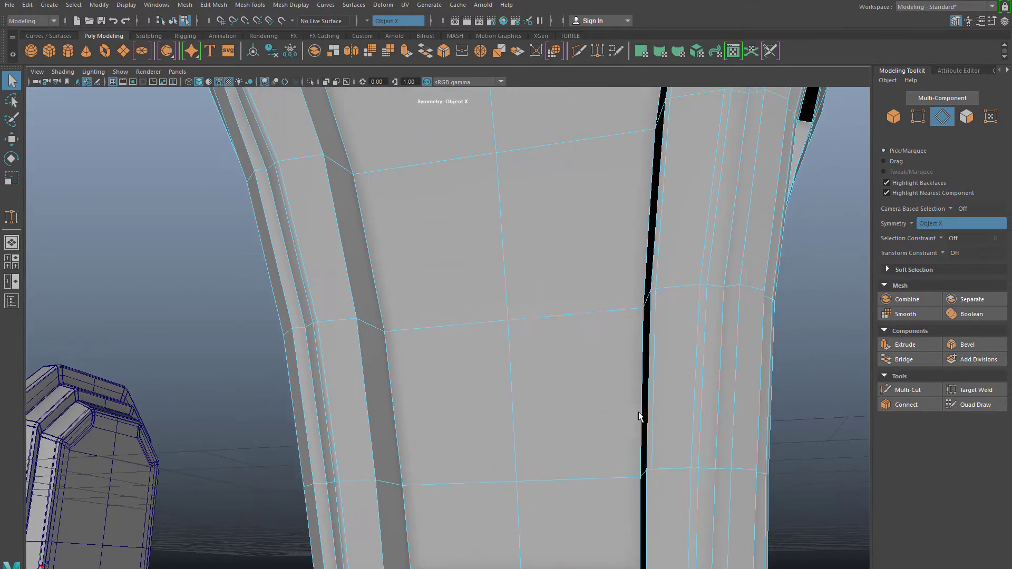
pyautogui.click(656, 451)
pyautogui.moveTo(644, 225)
pyautogui.keyDown('alt'); pyautogui.mouseDown()
pyautogui.moveTo(605, 295)
pyautogui.moveTo(652, 238)
pyautogui.mouseUp(); pyautogui.keyUp('alt')
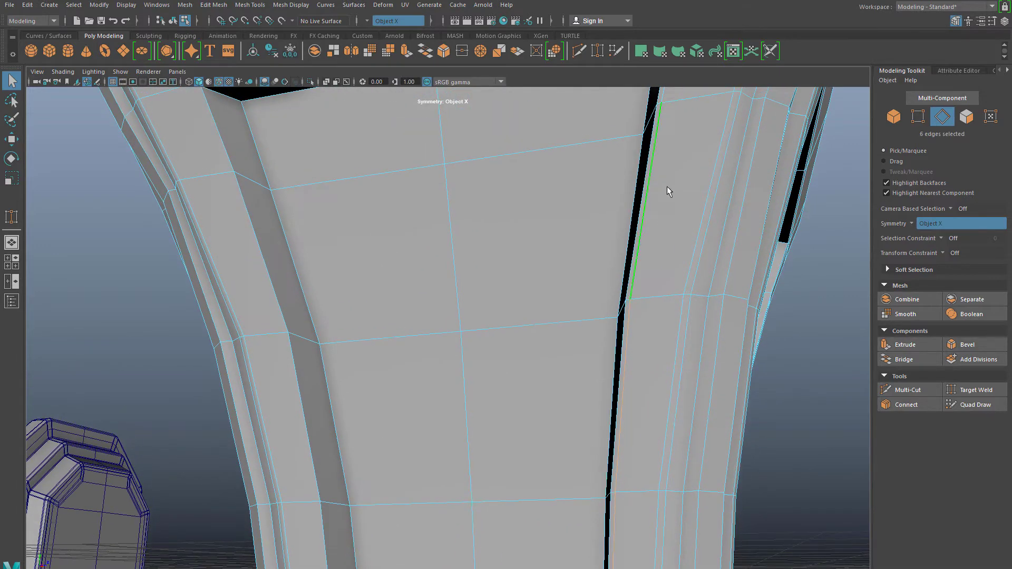
pyautogui.keyDown('alt'); pyautogui.moveTo(667, 186); pyautogui.dragTo(626, 424, button='middle'); pyautogui.keyUp('alt')
pyautogui.keyDown('shift'); pyautogui.click(655, 247); pyautogui.keyUp('shift')
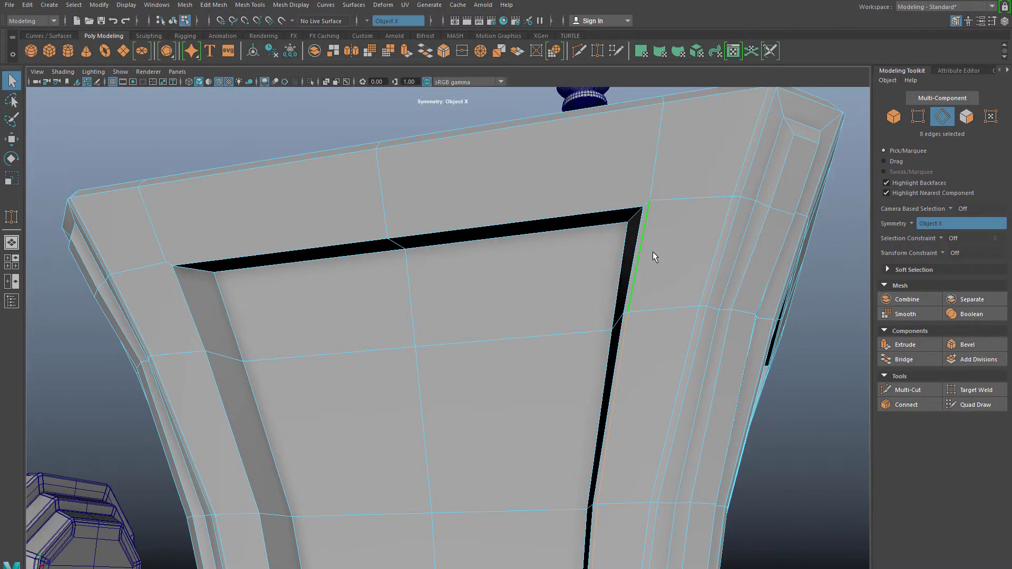
# Target-weld the leftover outer vertices at this window opening's upper corners onto the opening's corner vertices.
pyautogui.click(956, 391)
pyautogui.scroll(3, 657, 213)
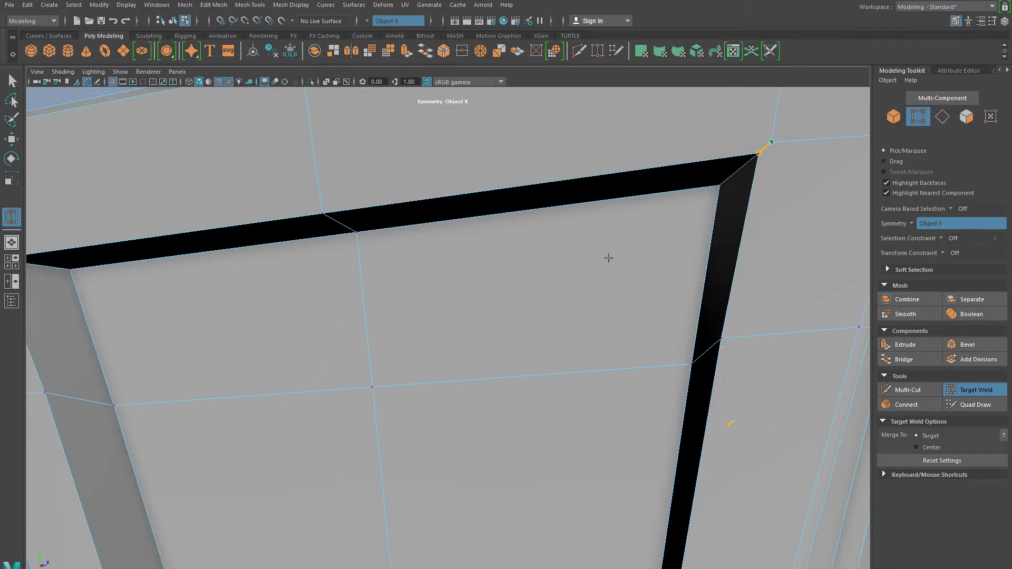
pyautogui.keyDown('alt'); pyautogui.moveTo(539, 282); pyautogui.dragTo(429, 311, button='right'); pyautogui.keyUp('alt')
pyautogui.keyDown('alt'); pyautogui.moveTo(429, 311); pyautogui.dragTo(719, 303, button='middle'); pyautogui.keyUp('alt')
pyautogui.keyDown('alt'); pyautogui.moveTo(410, 322); pyautogui.dragTo(430, 318); pyautogui.keyUp('alt')
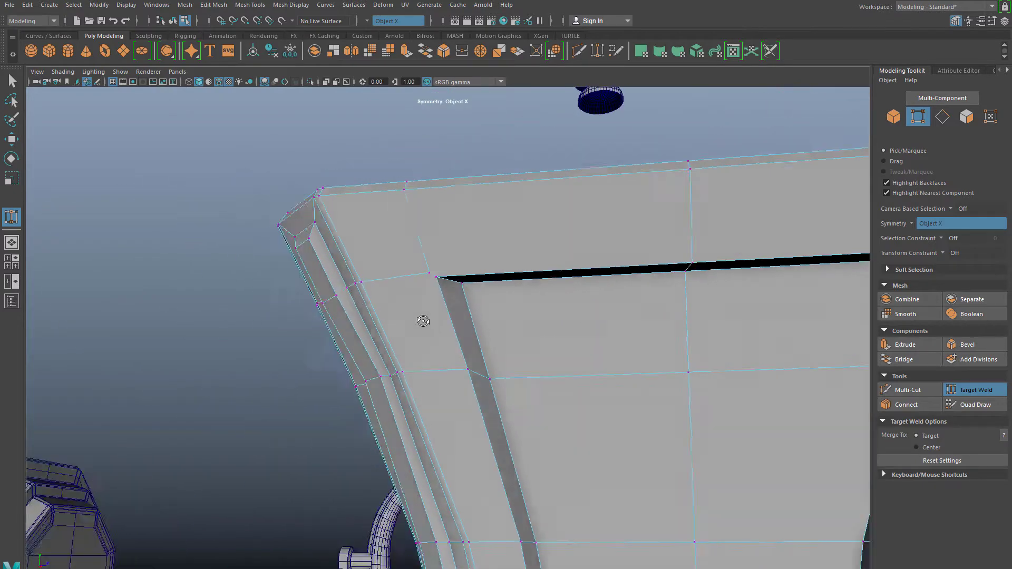
pyautogui.scroll(3, 497, 318)
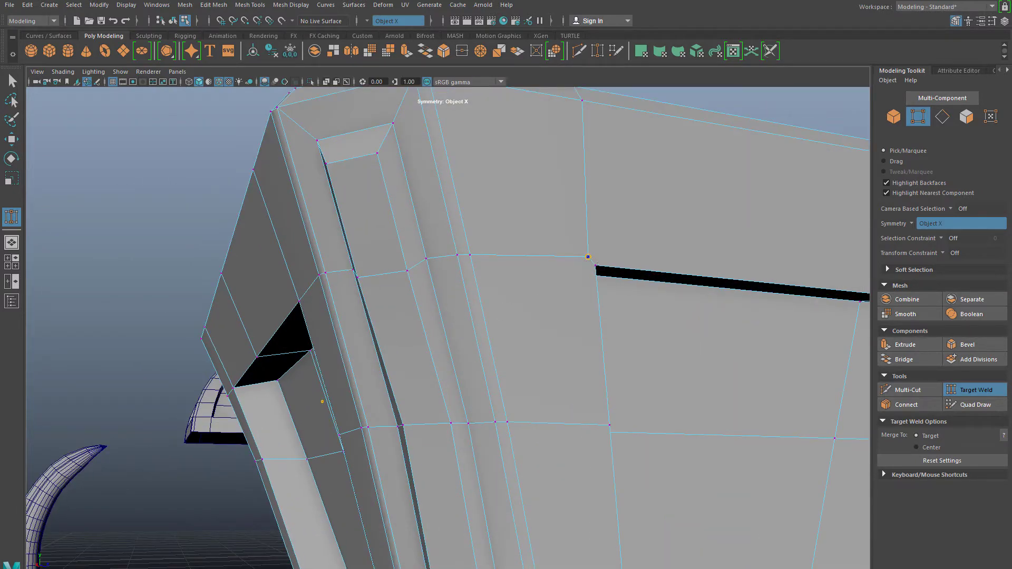
# Target-weld the leftover outer vertices at this window opening's lower corners onto the opening's corner vertices.
pyautogui.keyDown('alt'); pyautogui.moveTo(618, 394); pyautogui.dragTo(560, 262, button='right'); pyautogui.keyUp('alt')
pyautogui.keyDown('alt'); pyautogui.moveTo(548, 453); pyautogui.dragTo(536, 273, button='middle'); pyautogui.keyUp('alt')
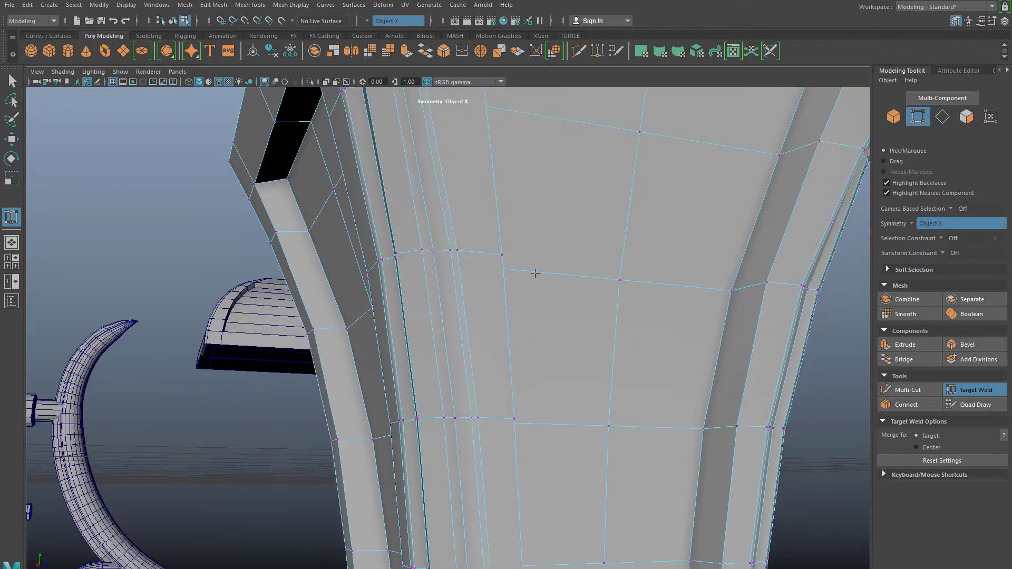
pyautogui.keyDown('alt'); pyautogui.moveTo(536, 274); pyautogui.dragTo(496, 432); pyautogui.keyUp('alt')
pyautogui.keyDown('alt'); pyautogui.moveTo(497, 432); pyautogui.dragTo(526, 95, button='middle'); pyautogui.keyUp('alt')
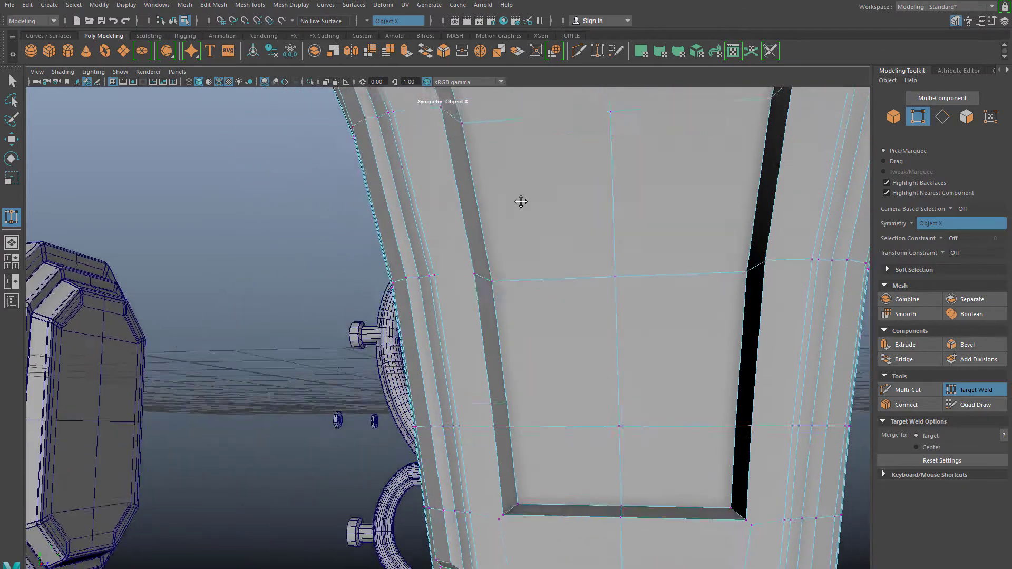
pyautogui.scroll(3, 501, 436)
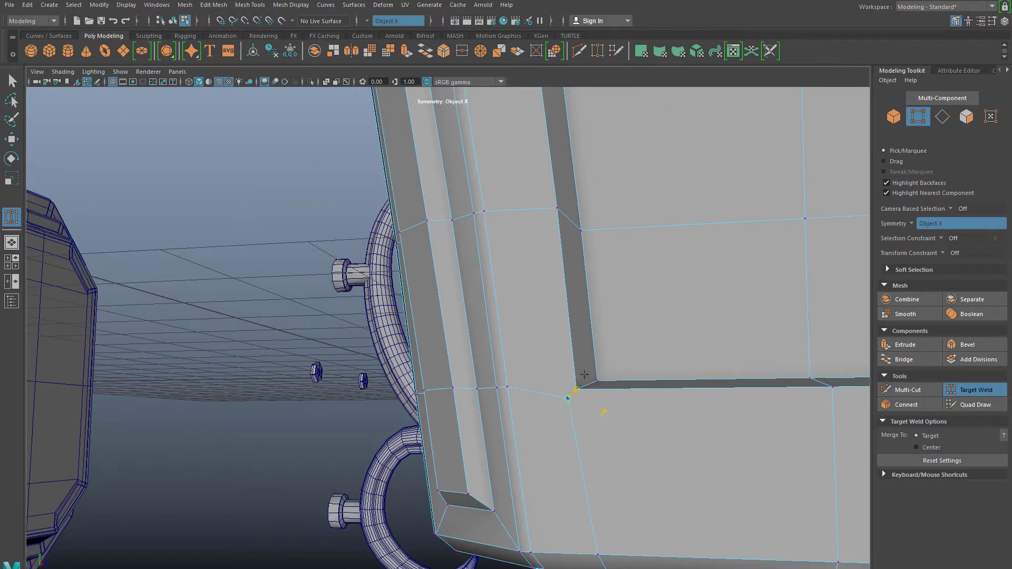
pyautogui.keyDown('alt'); pyautogui.moveTo(695, 411); pyautogui.dragTo(324, 428); pyautogui.keyUp('alt')
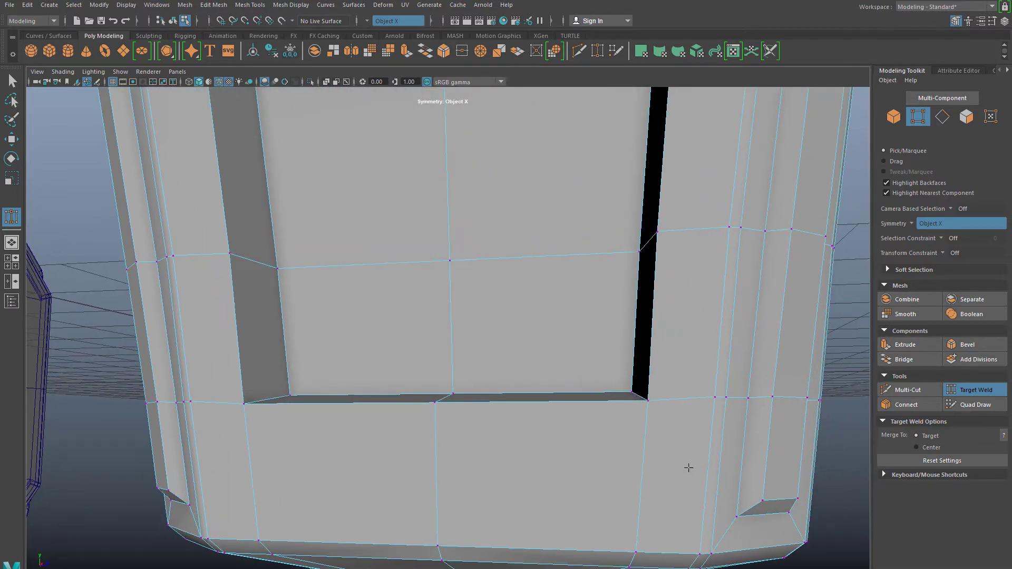
# Inspect the window openings around the lantern body for leftover supporting edges and unwelded corner vertices.
pyautogui.scroll(-3, 580, 320)
pyautogui.keyDown('alt'); pyautogui.moveTo(580, 320); pyautogui.dragTo(601, 411, button='middle'); pyautogui.keyUp('alt')
pyautogui.keyDown('alt'); pyautogui.moveTo(548, 358); pyautogui.dragTo(607, 370); pyautogui.keyUp('alt')
pyautogui.scroll(-3, 595, 317)
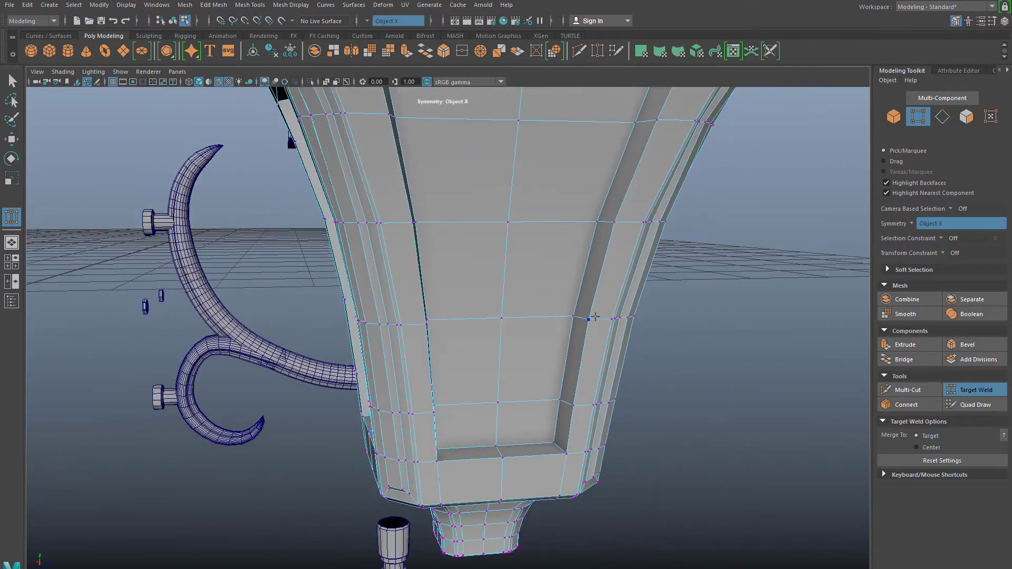
pyautogui.keyDown('alt'); pyautogui.moveTo(595, 316); pyautogui.dragTo(530, 452, button='middle'); pyautogui.keyUp('alt')
pyautogui.keyDown('alt'); pyautogui.moveTo(530, 452); pyautogui.dragTo(471, 357); pyautogui.keyUp('alt')
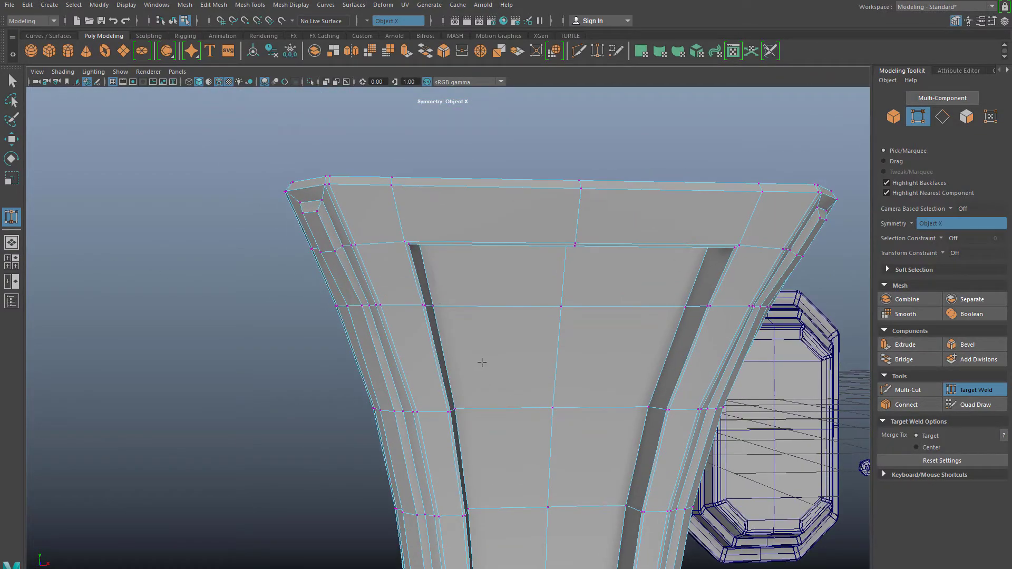
pyautogui.press('w')
pyautogui.moveTo(472, 243); pyautogui.dragTo(468, 214, button='right')
pyautogui.click(467, 240)
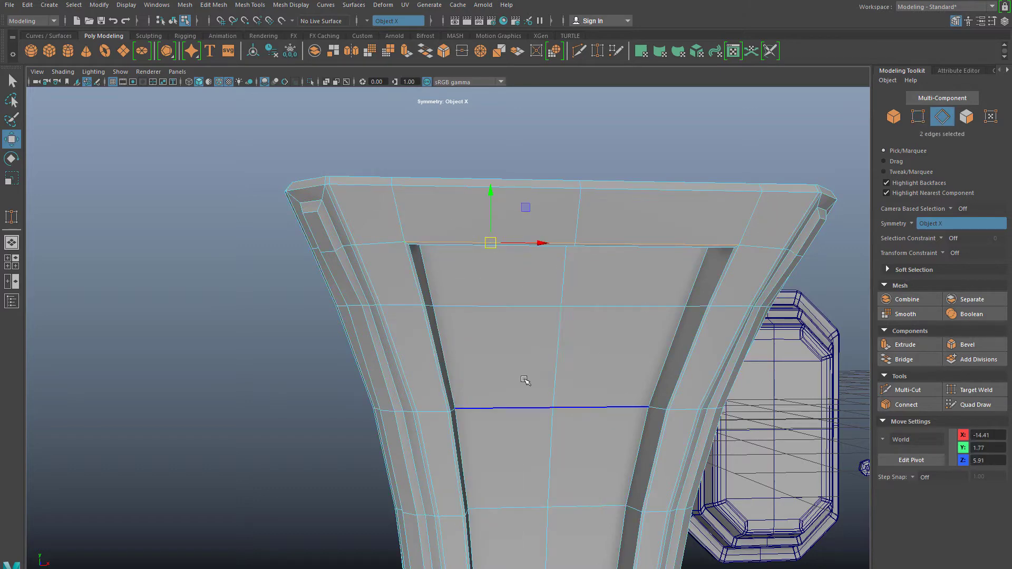
pyautogui.keyDown('alt'); pyautogui.moveTo(526, 379); pyautogui.dragTo(511, 358); pyautogui.keyUp('alt')
pyautogui.click(510, 359)
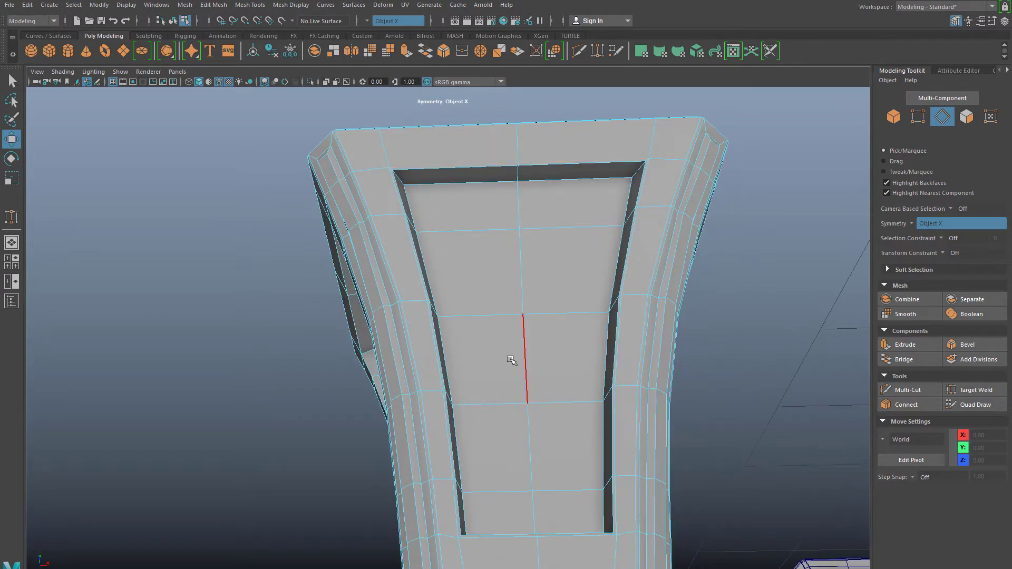
# Delete the leftover supporting edges running just below the window opening's lower edge.
pyautogui.click(396, 191)
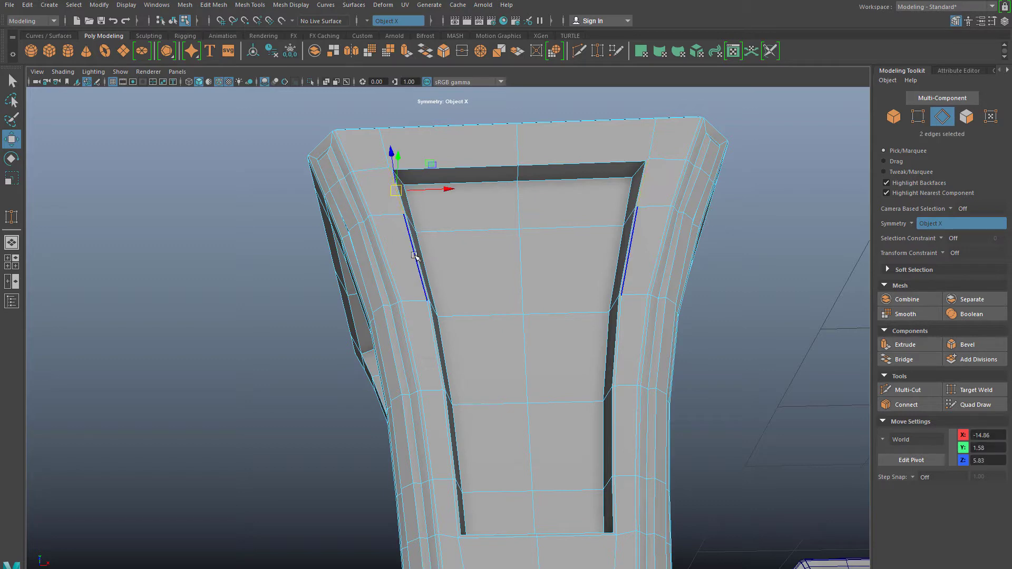
pyautogui.doubleClick(414, 256)
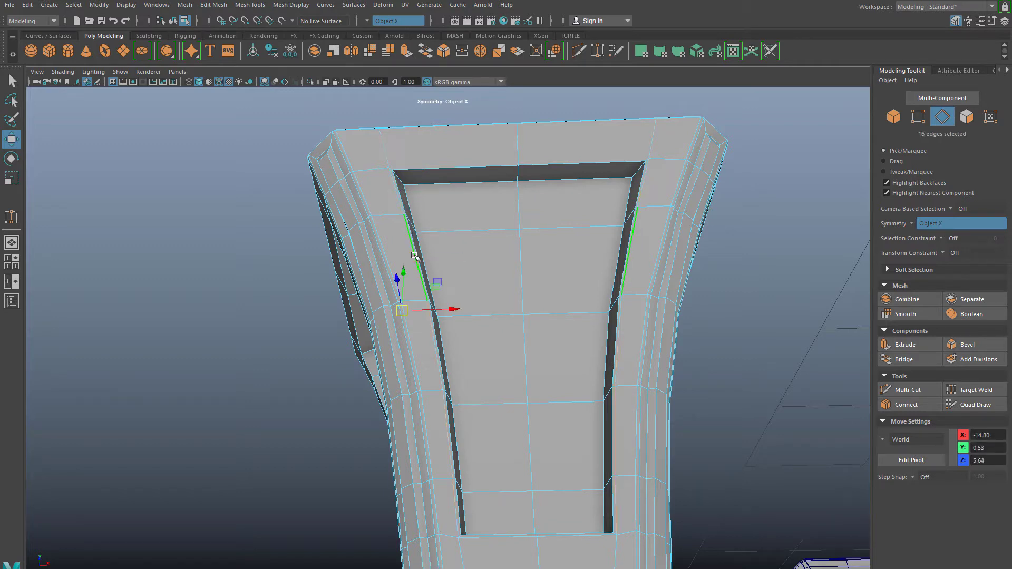
pyautogui.click(634, 314)
pyautogui.doubleClick(585, 536)
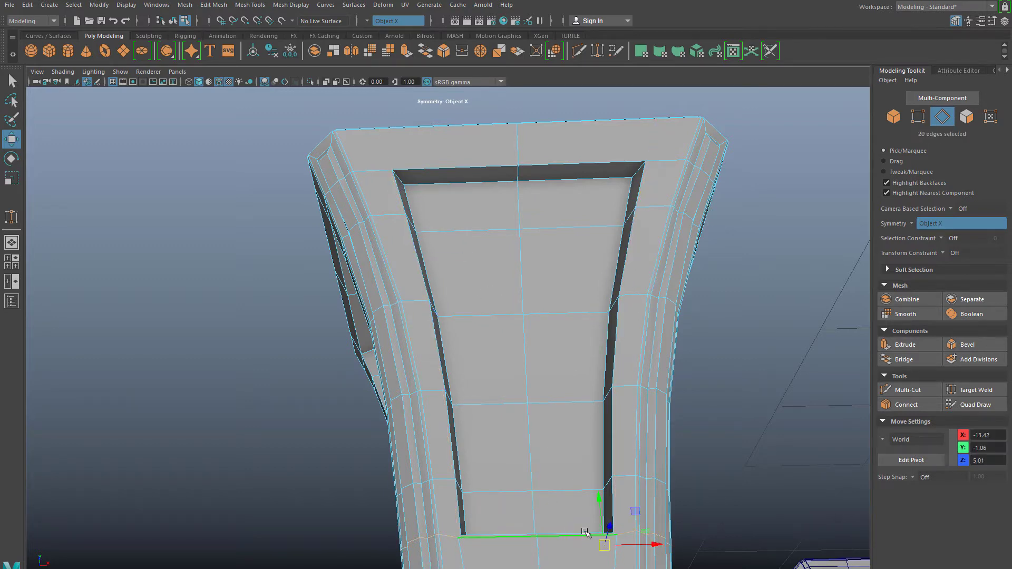
pyautogui.press('f')
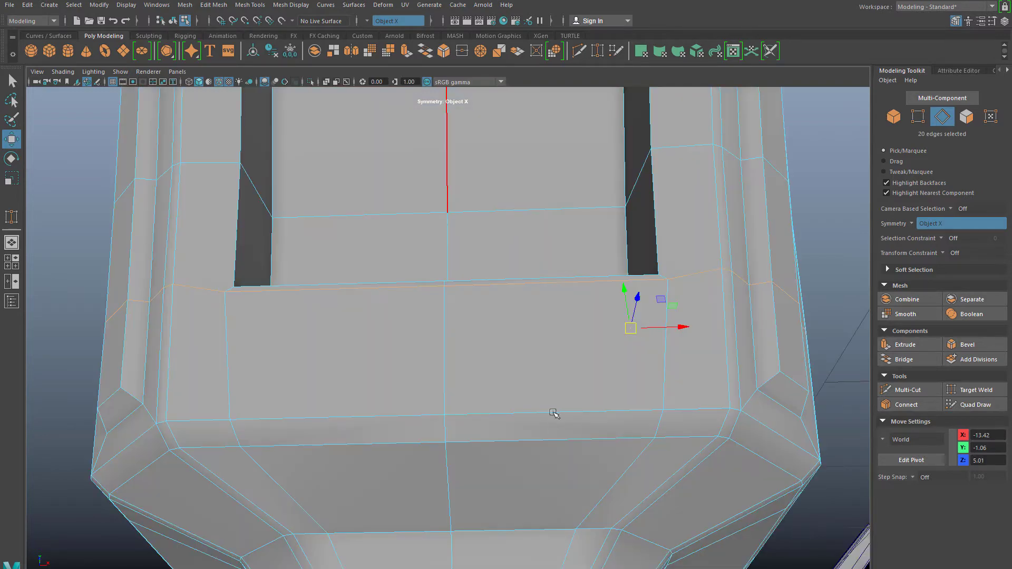
pyautogui.keyDown('alt'); pyautogui.moveTo(533, 345); pyautogui.dragTo(522, 403); pyautogui.keyUp('alt')
pyautogui.click(499, 410)
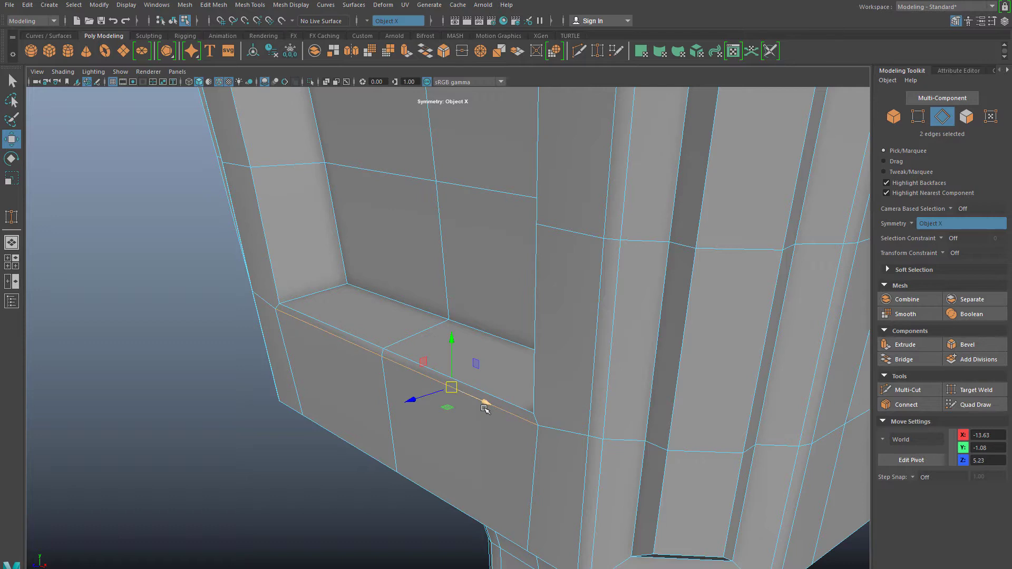
pyautogui.click(358, 388)
# Target-weld the leftover outer vertices at the window opening's lower corners onto the opening's corner vertices.
pyautogui.moveTo(557, 305); pyautogui.dragTo(502, 304, button='right')
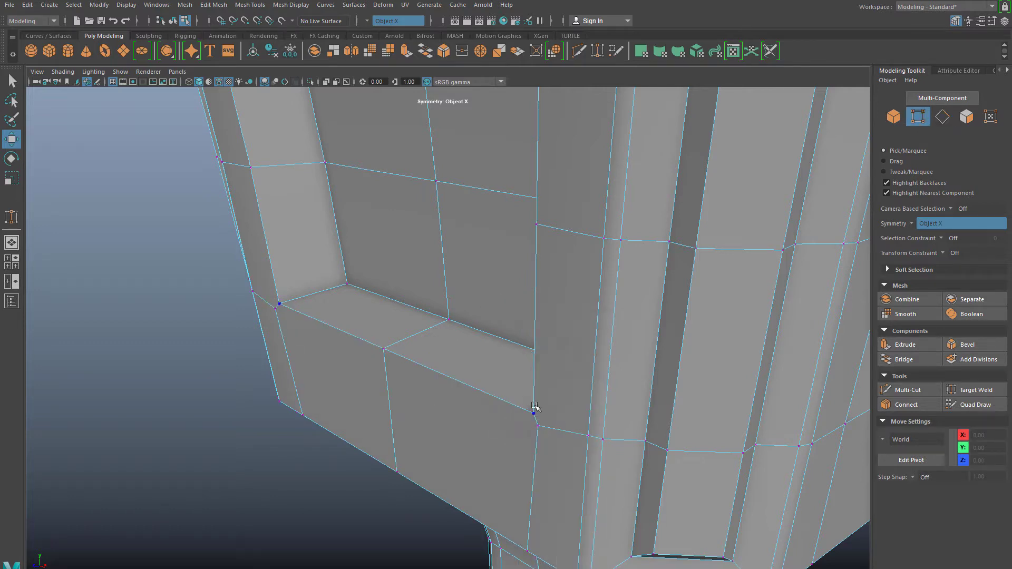
pyautogui.click(966, 389)
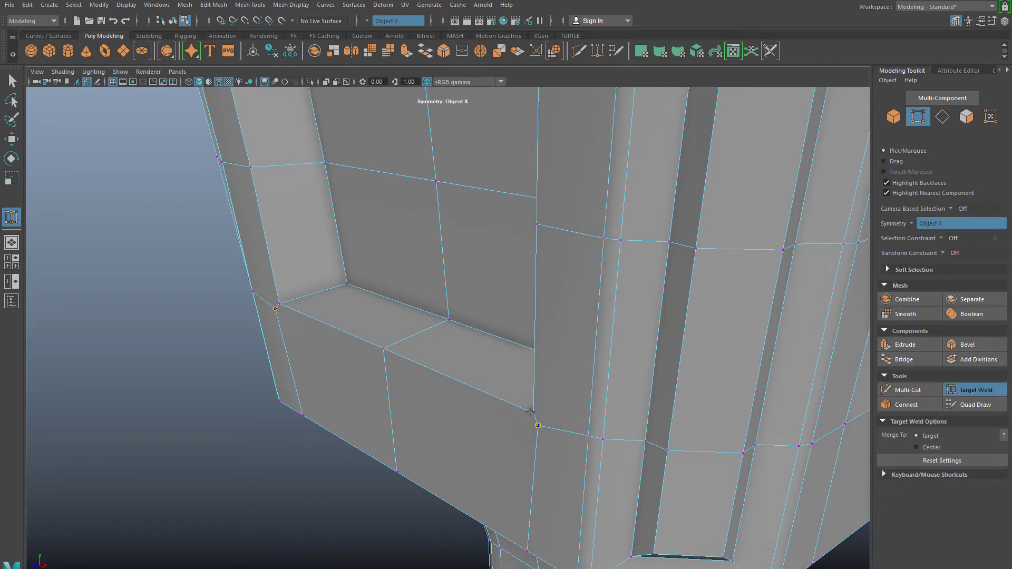
pyautogui.scroll(2, 537, 426)
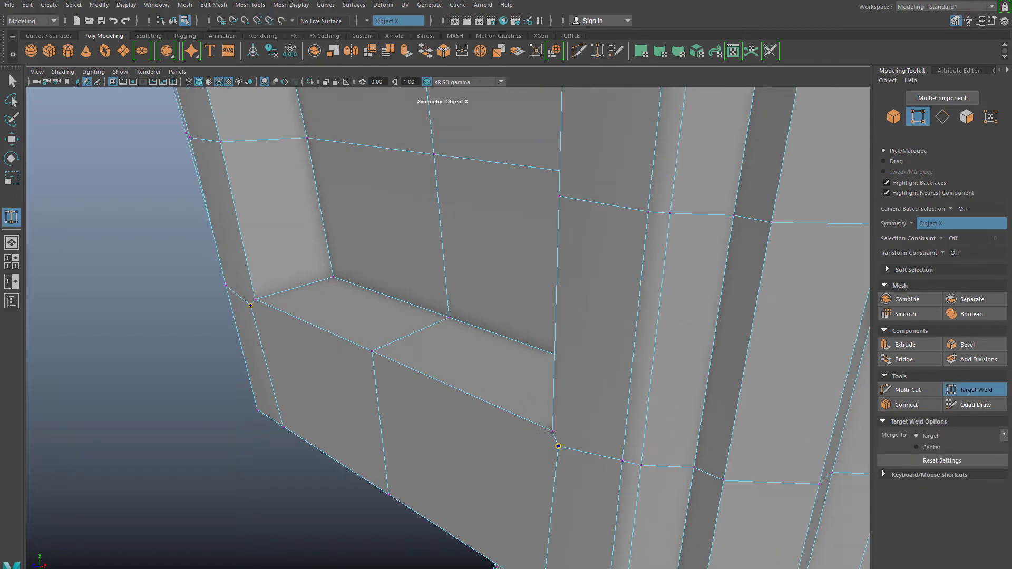
pyautogui.moveTo(550, 445); pyautogui.dragTo(552, 447)
# Delete the redundant supporting edges running parallel to the rim on the lantern body's flat top face.
pyautogui.scroll(-1, 528, 358)
pyautogui.keyDown('alt'); pyautogui.moveTo(520, 241); pyautogui.dragTo(543, 269, button='middle'); pyautogui.keyUp('alt')
pyautogui.scroll(2, 544, 223)
pyautogui.keyDown('alt'); pyautogui.moveTo(543, 269); pyautogui.dragTo(498, 110, button='right'); pyautogui.keyUp('alt')
pyautogui.keyDown('alt'); pyautogui.moveTo(499, 110); pyautogui.dragTo(614, 369); pyautogui.keyUp('alt')
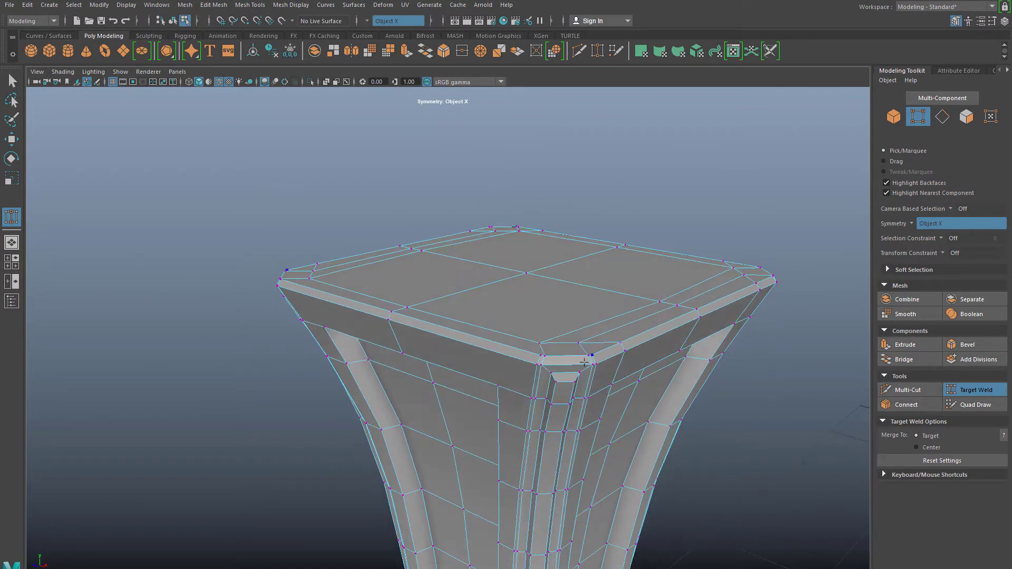
pyautogui.keyDown('alt'); pyautogui.moveTo(534, 423); pyautogui.dragTo(489, 398, button='right'); pyautogui.keyUp('alt')
pyautogui.keyDown('alt'); pyautogui.moveTo(489, 398); pyautogui.dragTo(499, 354); pyautogui.keyUp('alt')
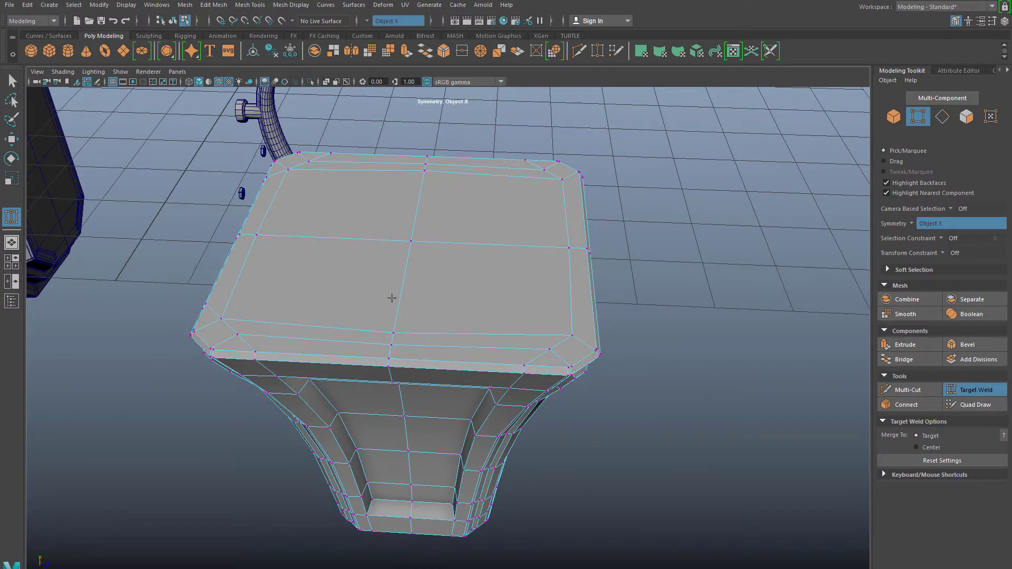
pyautogui.press('q')
pyautogui.scroll(3, 360, 312)
pyautogui.moveTo(166, 333); pyautogui.dragTo(160, 265, button='right')
pyautogui.scroll(-1, 563, 336)
pyautogui.scroll(1, 562, 336)
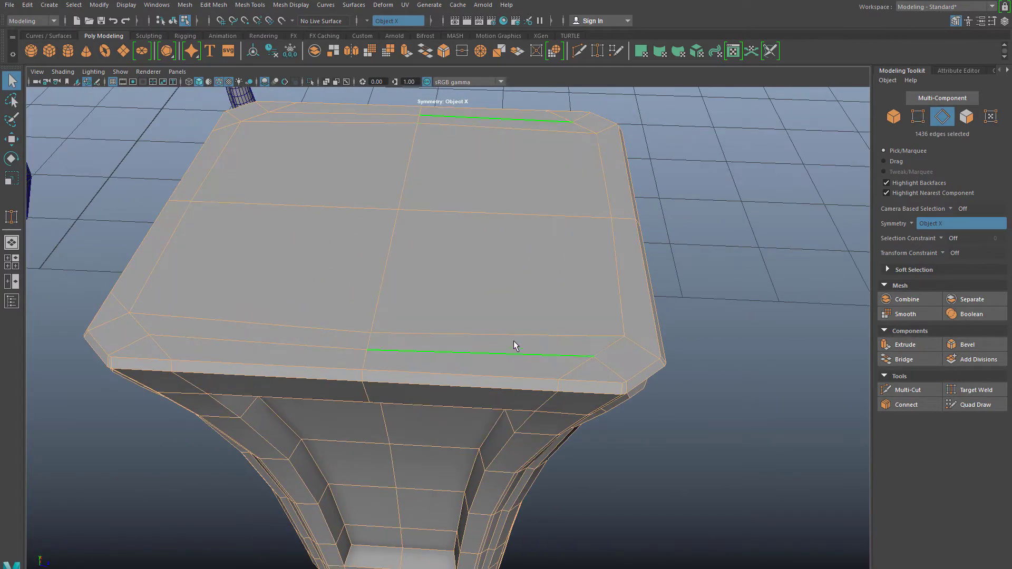
pyautogui.click(474, 319)
pyautogui.keyDown('alt'); pyautogui.moveTo(539, 347); pyautogui.dragTo(580, 349); pyautogui.keyUp('alt')
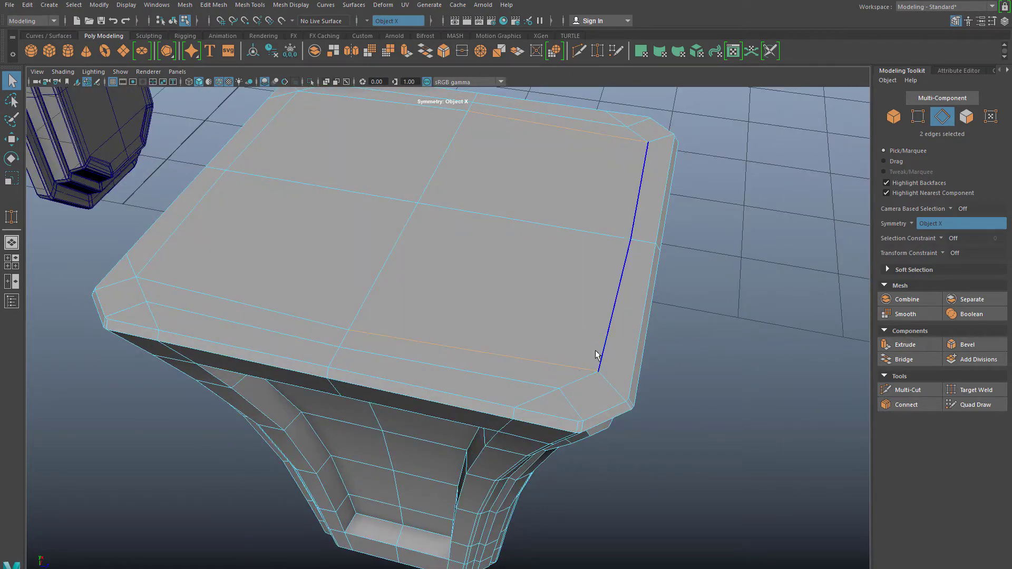
pyautogui.keyDown('alt'); pyautogui.moveTo(393, 342); pyautogui.dragTo(390, 372); pyautogui.keyUp('alt')
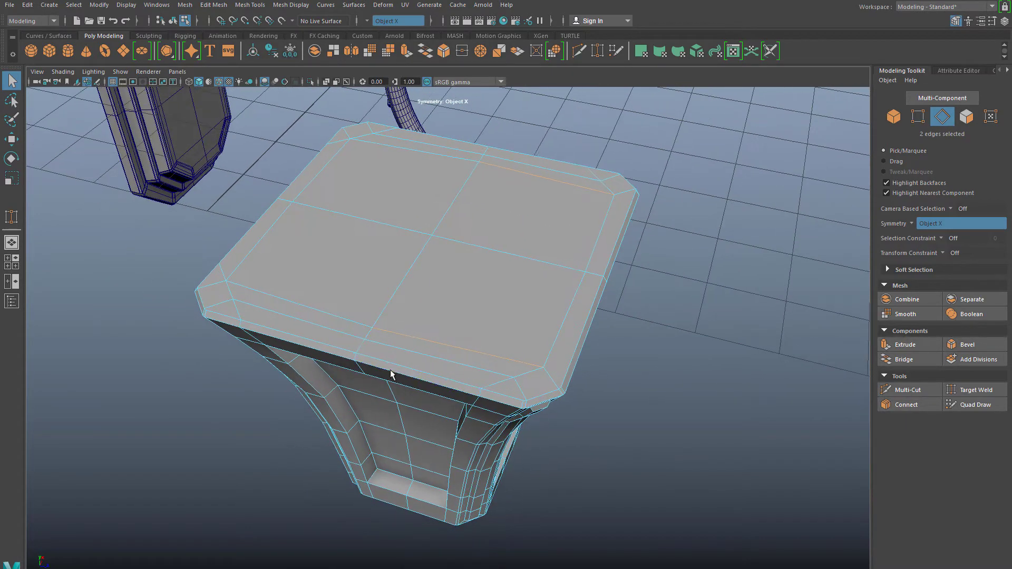
pyautogui.moveTo(355, 305); pyautogui.dragTo(353, 335, button='right')
pyautogui.moveTo(358, 286); pyautogui.dragTo(358, 285, button='right')
pyautogui.doubleClick(402, 345)
pyautogui.keyDown('alt'); pyautogui.moveTo(397, 401); pyautogui.dragTo(409, 382); pyautogui.keyUp('alt')
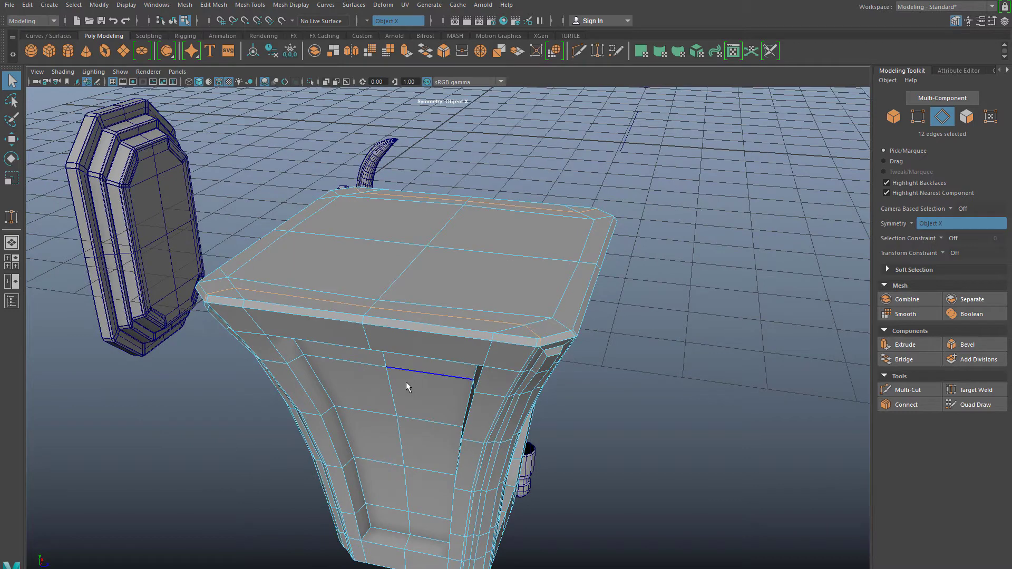
pyautogui.hotkey('ctrl', 'Delete')
# Inspect the lantern body's top face, window openings and underside for remaining supporting edges.
pyautogui.keyDown('alt'); pyautogui.moveTo(627, 298); pyautogui.dragTo(483, 373); pyautogui.keyUp('alt')
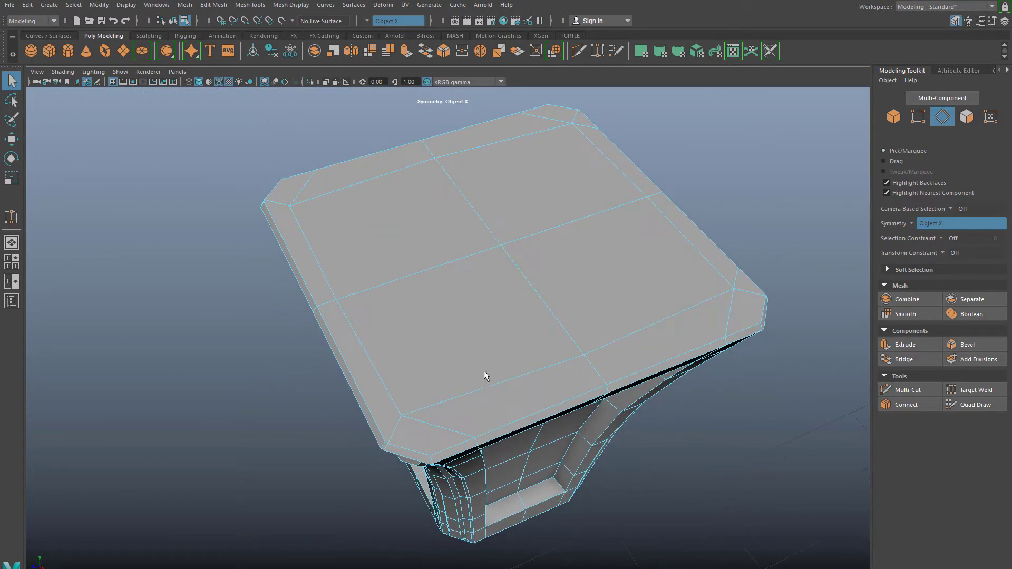
pyautogui.keyDown('alt'); pyautogui.moveTo(562, 412); pyautogui.dragTo(505, 380); pyautogui.keyUp('alt')
pyautogui.scroll(-3, 408, 467)
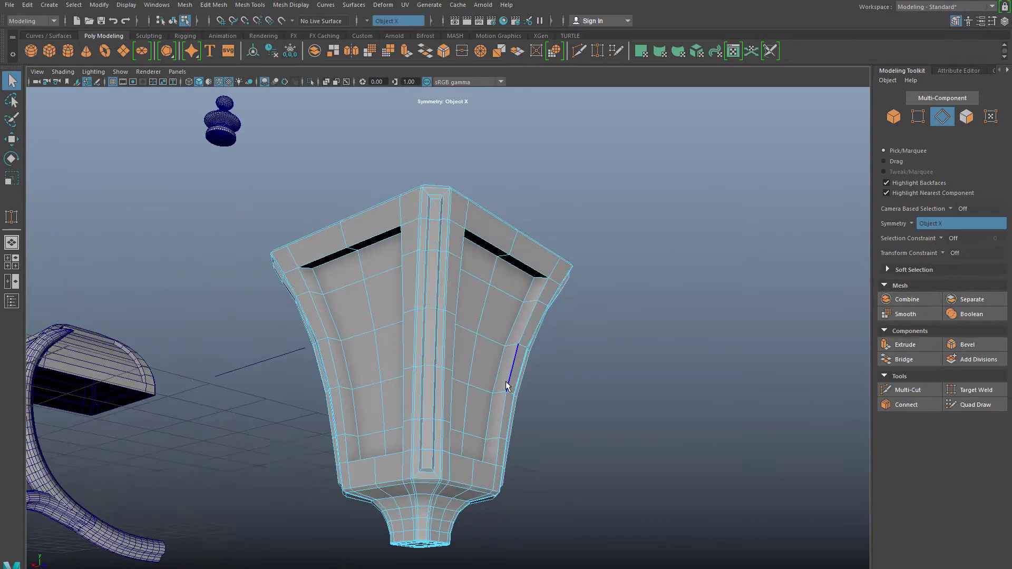
pyautogui.scroll(6, 505, 381)
pyautogui.keyDown('alt'); pyautogui.moveTo(469, 422); pyautogui.dragTo(469, 443, button='middle'); pyautogui.keyUp('alt')
pyautogui.keyDown('alt'); pyautogui.moveTo(468, 443); pyautogui.dragTo(540, 366); pyautogui.keyUp('alt')
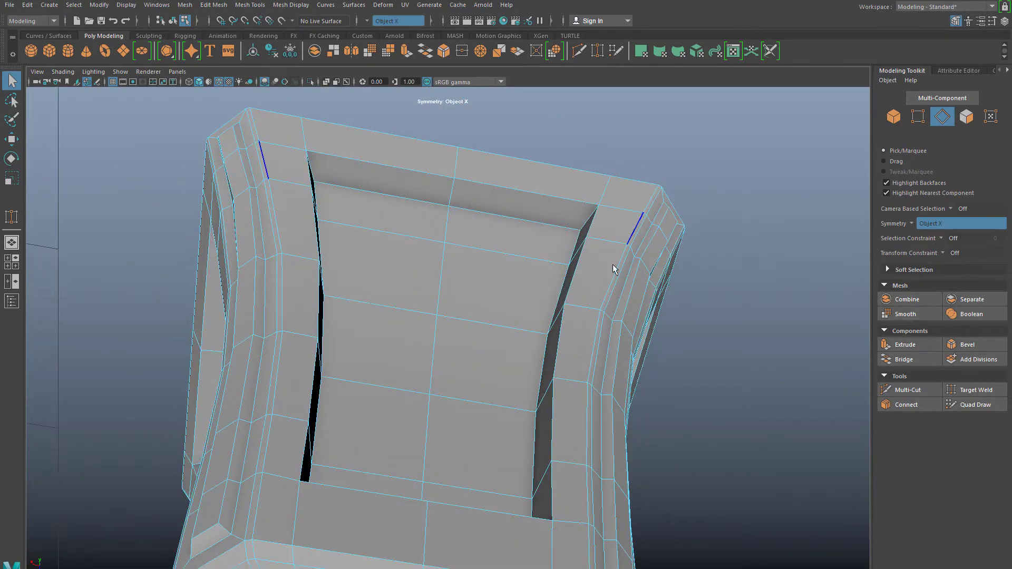
pyautogui.keyDown('alt'); pyautogui.moveTo(595, 397); pyautogui.dragTo(514, 474); pyautogui.keyUp('alt')
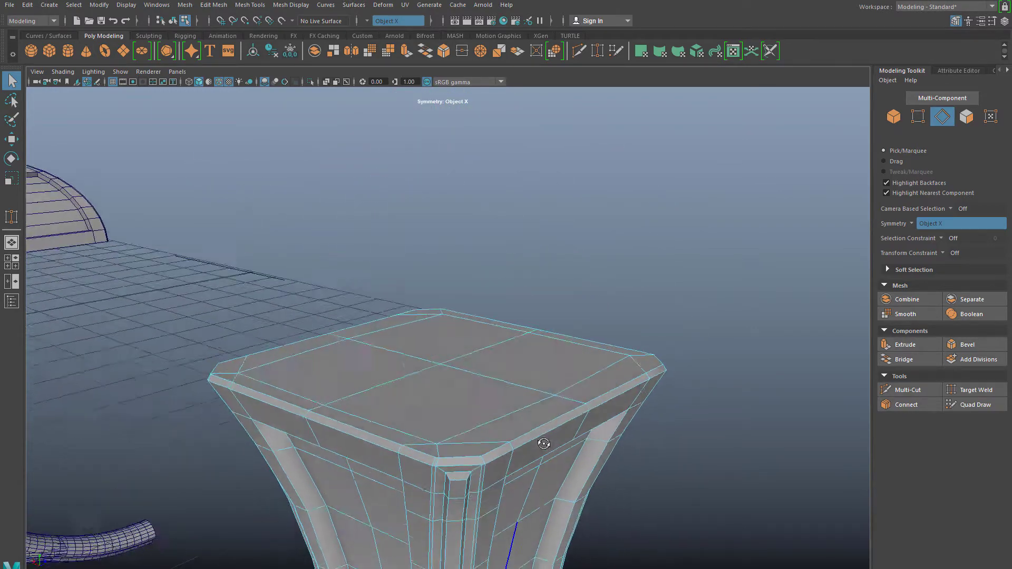
pyautogui.keyDown('alt'); pyautogui.moveTo(514, 475); pyautogui.dragTo(511, 435, button='middle'); pyautogui.keyUp('alt')
pyautogui.keyDown('alt'); pyautogui.moveTo(511, 435); pyautogui.dragTo(407, 443); pyautogui.keyUp('alt')
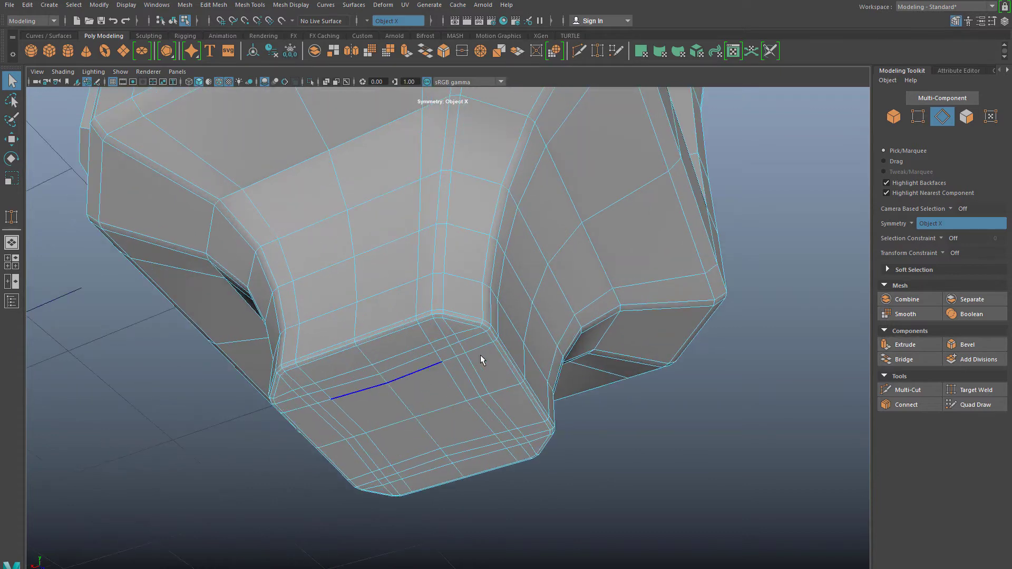
# Delete the supporting edge loop just inside the rim of the base's flat bottom face.
pyautogui.keyDown('alt'); pyautogui.moveTo(434, 412); pyautogui.dragTo(463, 388); pyautogui.keyUp('alt')
pyautogui.moveTo(438, 309); pyautogui.dragTo(436, 276, button='right')
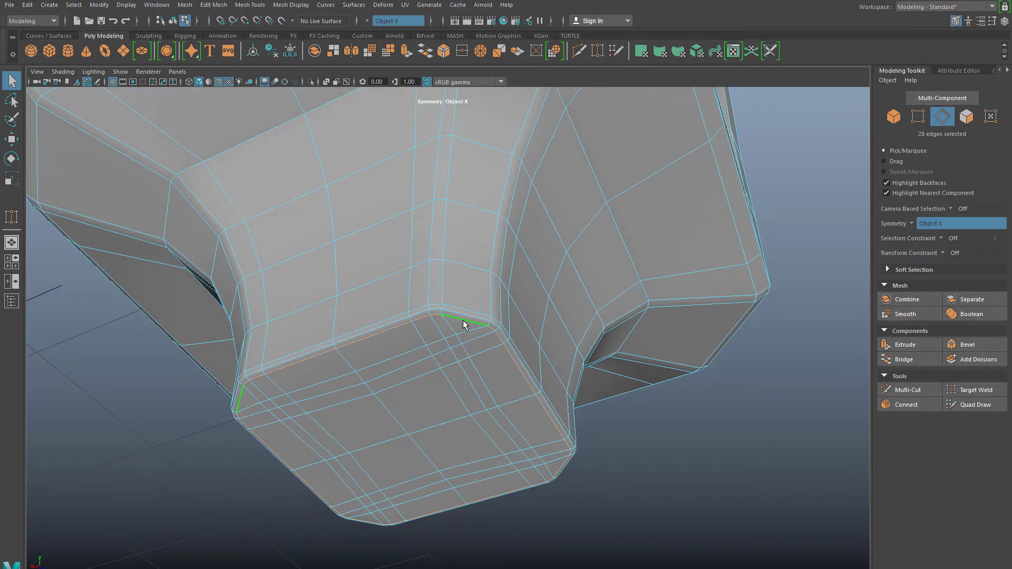
pyautogui.hotkey('ctrl', 'Delete')
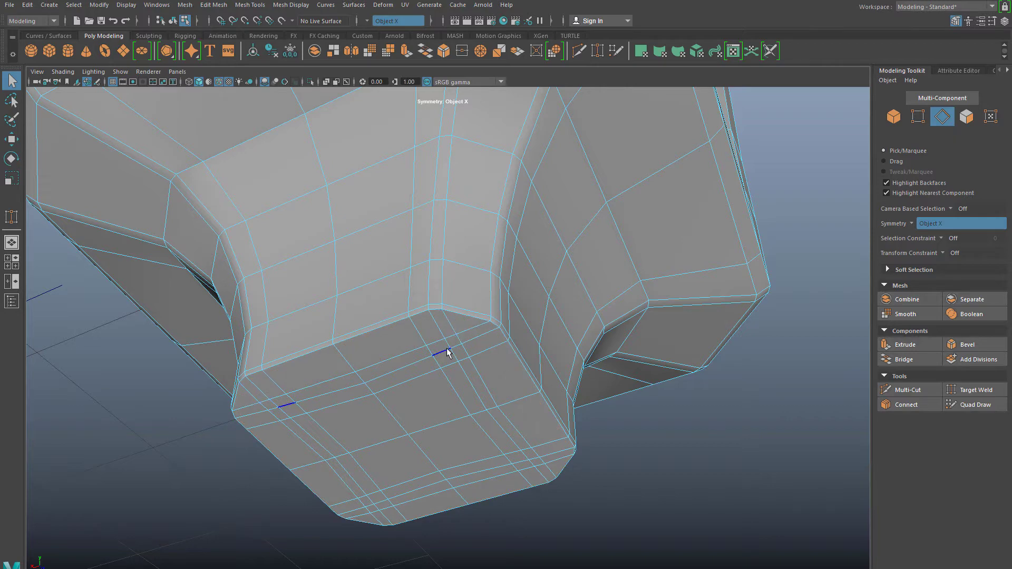
# Delete the supporting edge loops running down the tapered base beside the corners of one face.
pyautogui.keyDown('alt'); pyautogui.moveTo(436, 365); pyautogui.dragTo(431, 368); pyautogui.keyUp('alt')
pyautogui.keyDown('alt'); pyautogui.moveTo(429, 364); pyautogui.dragTo(424, 323, button='right'); pyautogui.keyUp('alt')
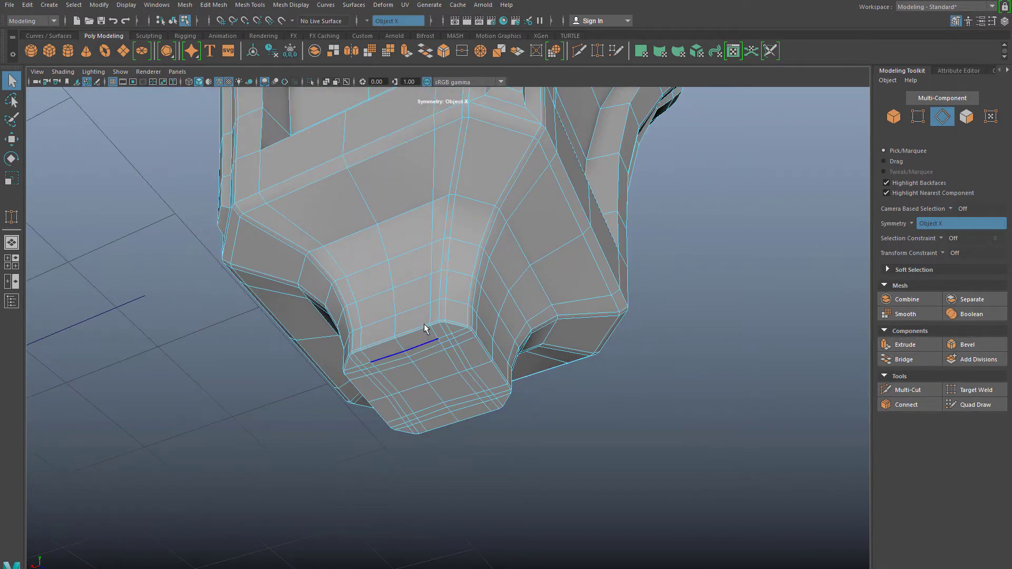
pyautogui.keyDown('alt'); pyautogui.moveTo(424, 323); pyautogui.dragTo(429, 396, button='middle'); pyautogui.keyUp('alt')
pyautogui.keyDown('alt'); pyautogui.moveTo(435, 380); pyautogui.dragTo(504, 227); pyautogui.keyUp('alt')
pyautogui.doubleClick(504, 226)
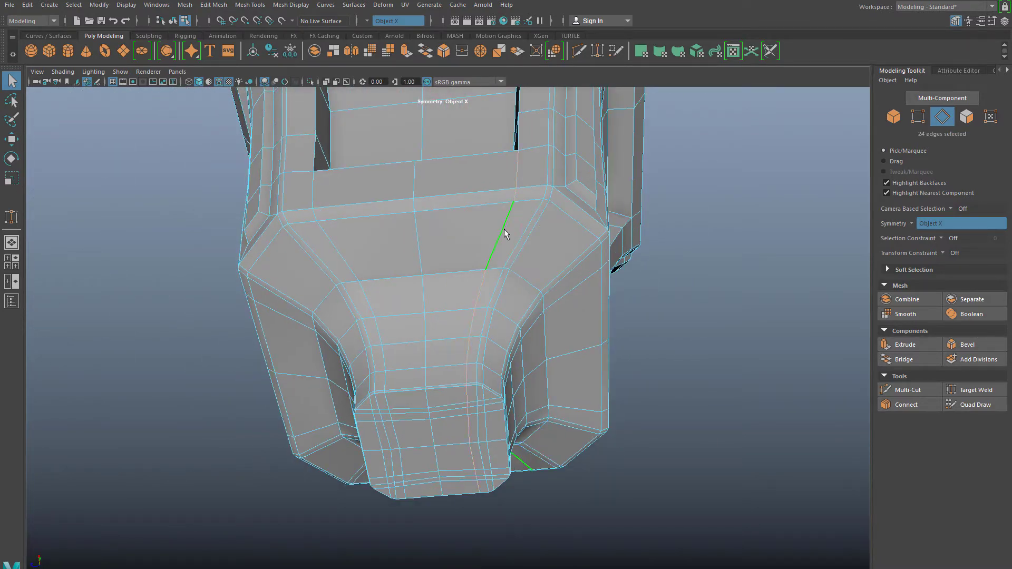
pyautogui.hotkey('ctrl', 'Delete')
pyautogui.click(335, 247)
pyautogui.hotkey('ctrl', 'Delete')
# Delete the matching supporting edge loops beside the corners on the tapered base's adjacent face.
pyautogui.keyDown('alt'); pyautogui.moveTo(248, 368); pyautogui.dragTo(542, 211); pyautogui.keyUp('alt')
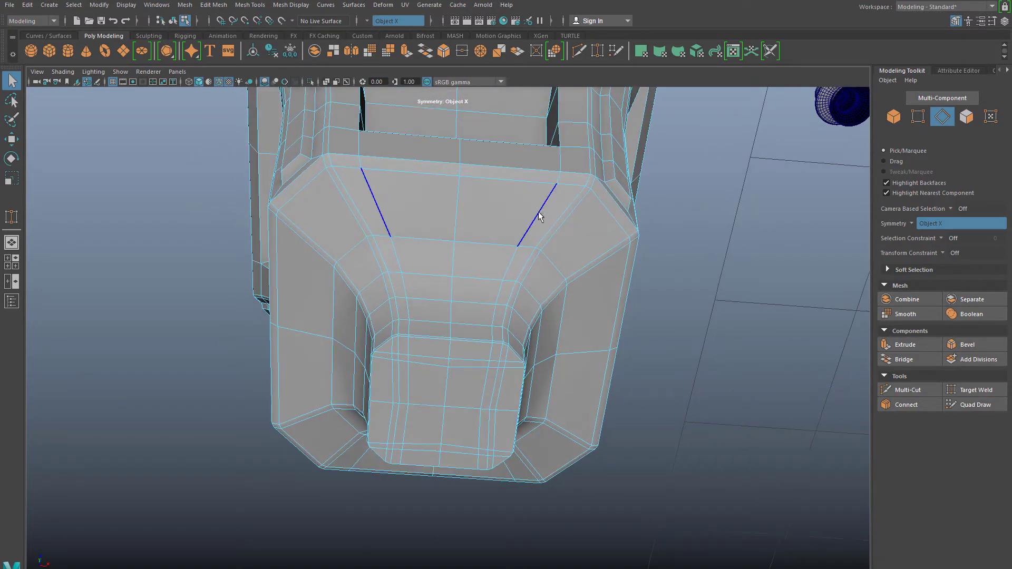
pyautogui.doubleClick(542, 209)
pyautogui.hotkey('ctrl', 'Delete')
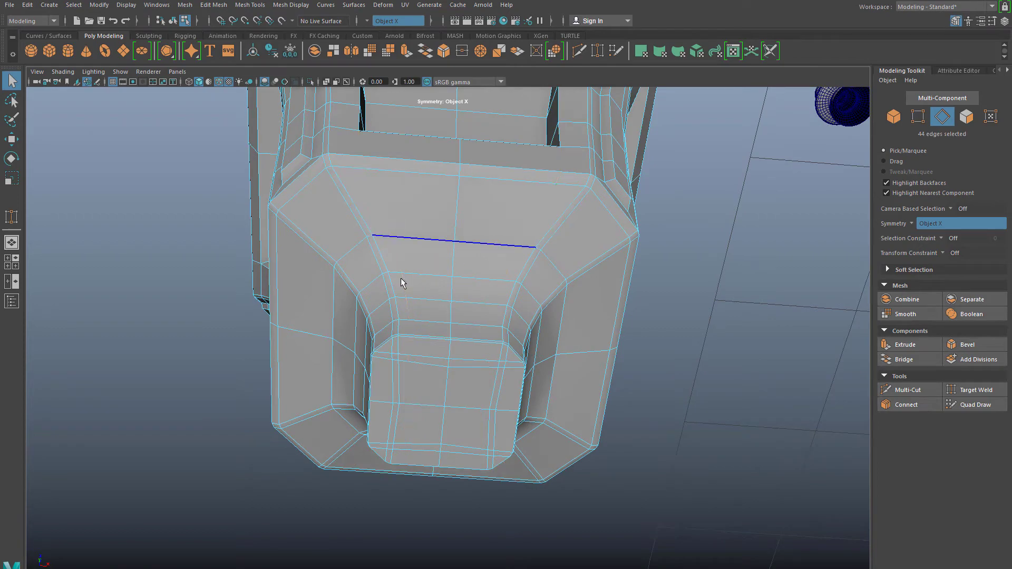
# Examine the edge flow around the tapered base, its corners and its bottom face.
pyautogui.keyDown('alt'); pyautogui.moveTo(337, 280); pyautogui.dragTo(318, 425); pyautogui.keyUp('alt')
pyautogui.keyDown('alt'); pyautogui.moveTo(318, 425); pyautogui.dragTo(315, 245, button='middle'); pyautogui.keyUp('alt')
pyautogui.keyDown('alt'); pyautogui.moveTo(315, 245); pyautogui.dragTo(368, 401, button='right'); pyautogui.keyUp('alt')
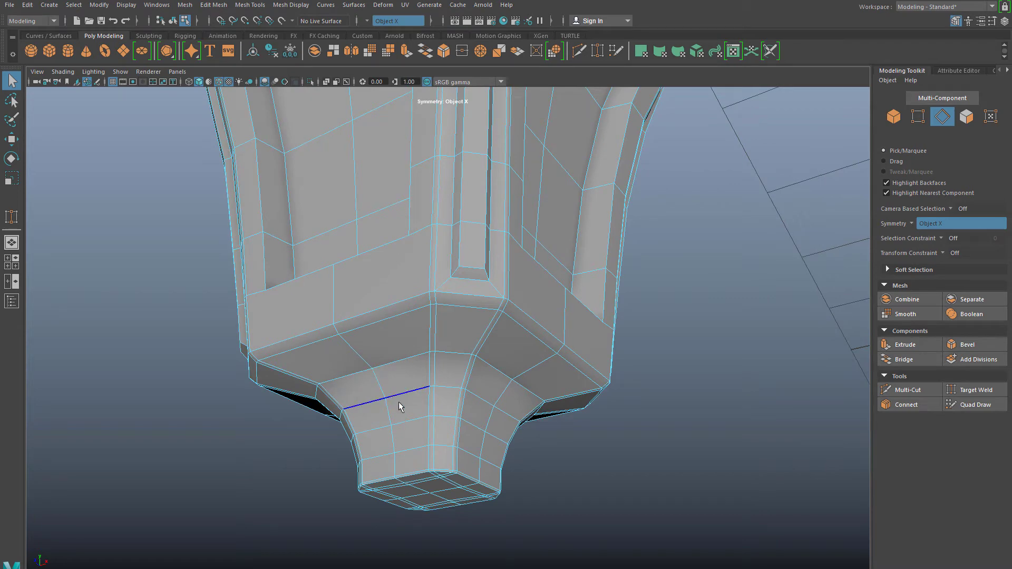
pyautogui.scroll(2, 404, 409)
pyautogui.keyDown('alt'); pyautogui.moveTo(404, 405); pyautogui.dragTo(422, 371); pyautogui.keyUp('alt')
pyautogui.keyDown('alt'); pyautogui.moveTo(451, 440); pyautogui.dragTo(567, 302); pyautogui.keyUp('alt')
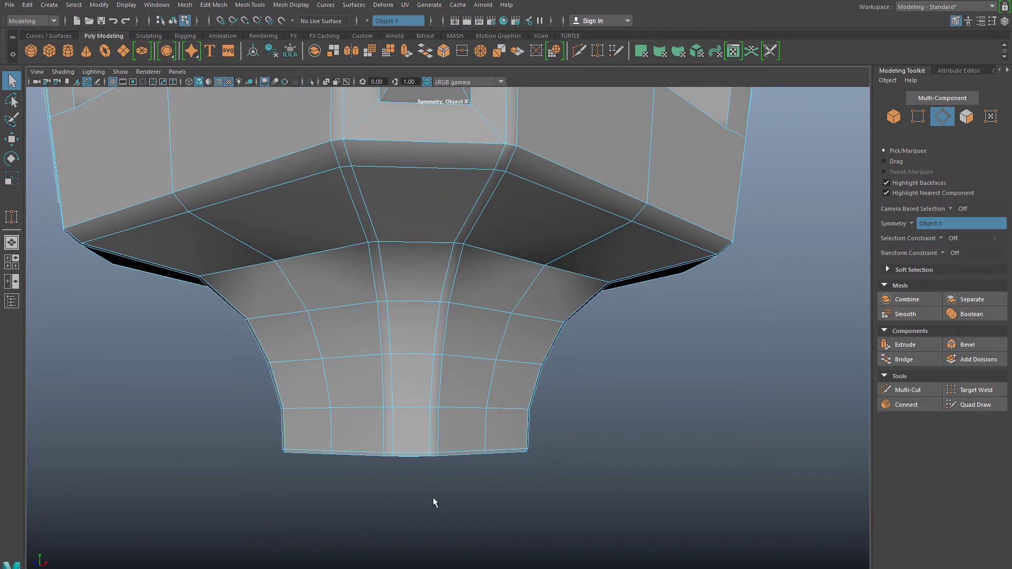
pyautogui.keyDown('alt'); pyautogui.moveTo(432, 497); pyautogui.dragTo(498, 464); pyautogui.keyUp('alt')
pyautogui.scroll(3, 498, 464)
# Try to merge the clustered vertices near a corner of the bottom face, raising the distance threshold to 0.31.
pyautogui.moveTo(479, 305); pyautogui.dragTo(435, 304, button='right')
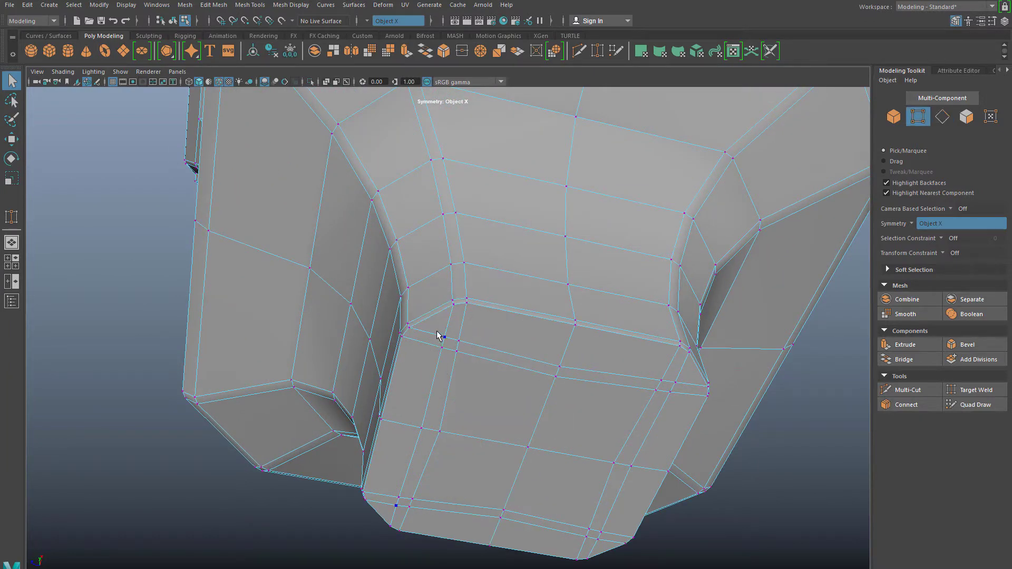
pyautogui.moveTo(437, 336); pyautogui.dragTo(466, 361)
pyautogui.press('g')
pyautogui.moveTo(324, 253)
pyautogui.mouseDown(button='middle')
pyautogui.moveTo(345, 253)
pyautogui.moveTo(317, 256)
pyautogui.moveTo(332, 254)
pyautogui.mouseUp(button='middle')
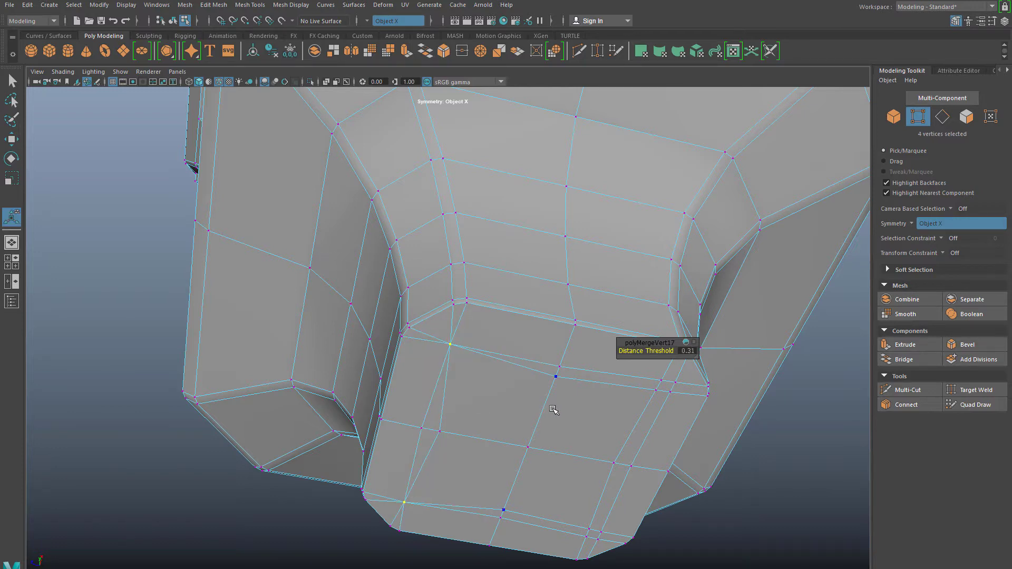
pyautogui.keyDown('alt'); pyautogui.moveTo(580, 406); pyautogui.dragTo(522, 380); pyautogui.keyUp('alt')
pyautogui.moveTo(517, 375); pyautogui.dragTo(501, 381, button='middle')
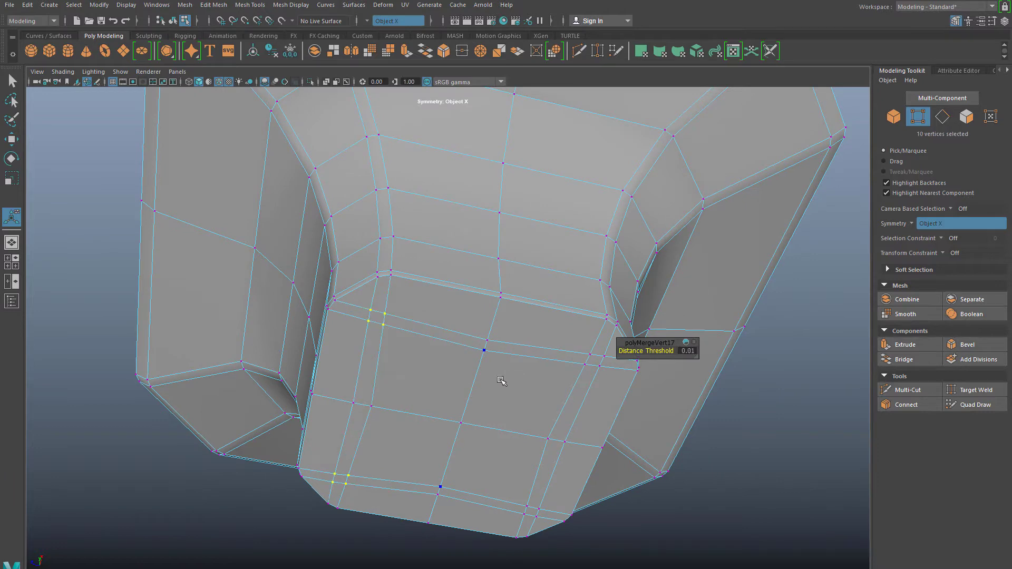
pyautogui.click(142, 506)
# Select the lantern body's central bottom faces and the narrow strips bordering them, then convert the selection to vertices.
pyautogui.rightClick(456, 377)
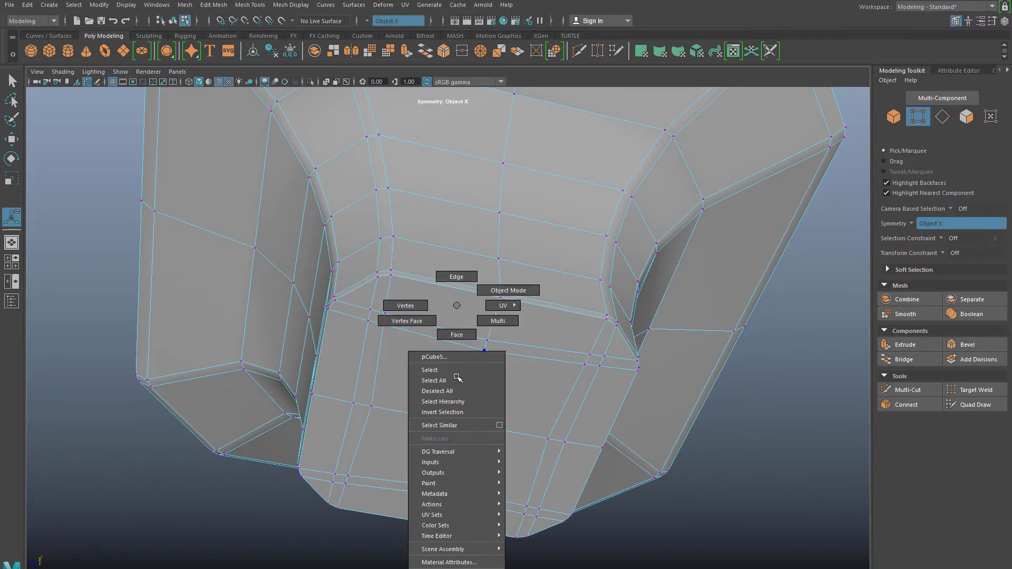
pyautogui.moveTo(456, 377); pyautogui.dragTo(442, 333, button='right')
pyautogui.click(441, 407)
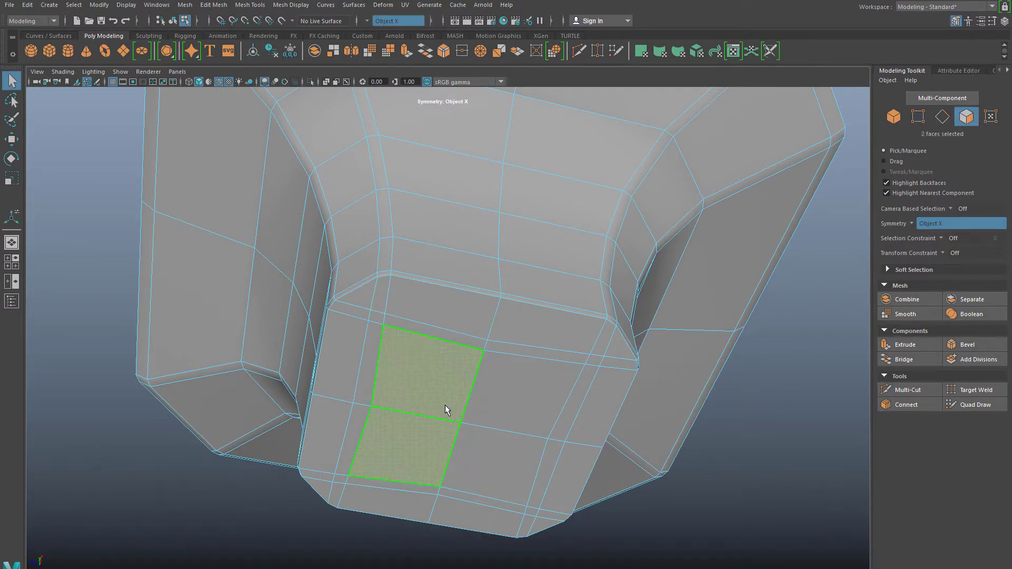
pyautogui.keyDown('shift'); pyautogui.click(505, 403); pyautogui.keyUp('shift')
pyautogui.keyDown('shift'); pyautogui.click(537, 495); pyautogui.keyUp('shift')
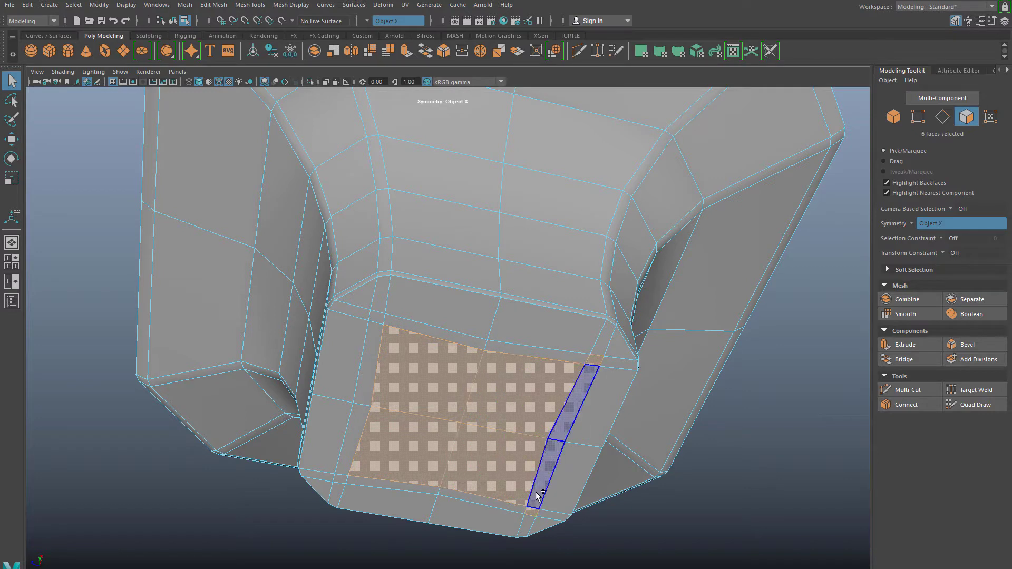
pyautogui.keyDown('shift'); pyautogui.click(507, 506); pyautogui.keyUp('shift')
pyautogui.keyDown('shift'); pyautogui.click(487, 505); pyautogui.keyUp('shift')
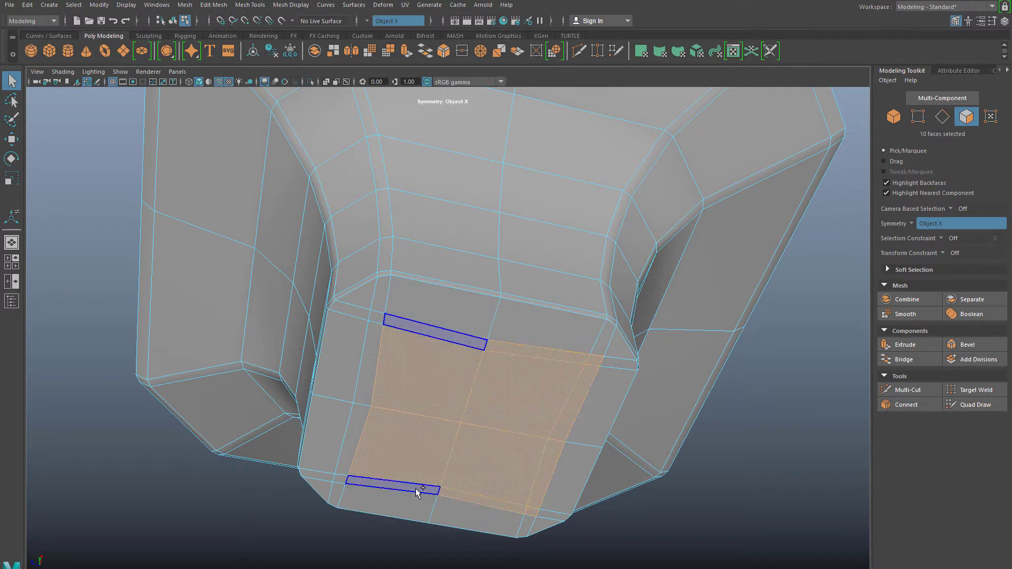
pyautogui.keyDown('shift'); pyautogui.click(330, 480); pyautogui.keyUp('shift')
pyautogui.keyDown('shift'); pyautogui.click(350, 443); pyautogui.keyUp('shift')
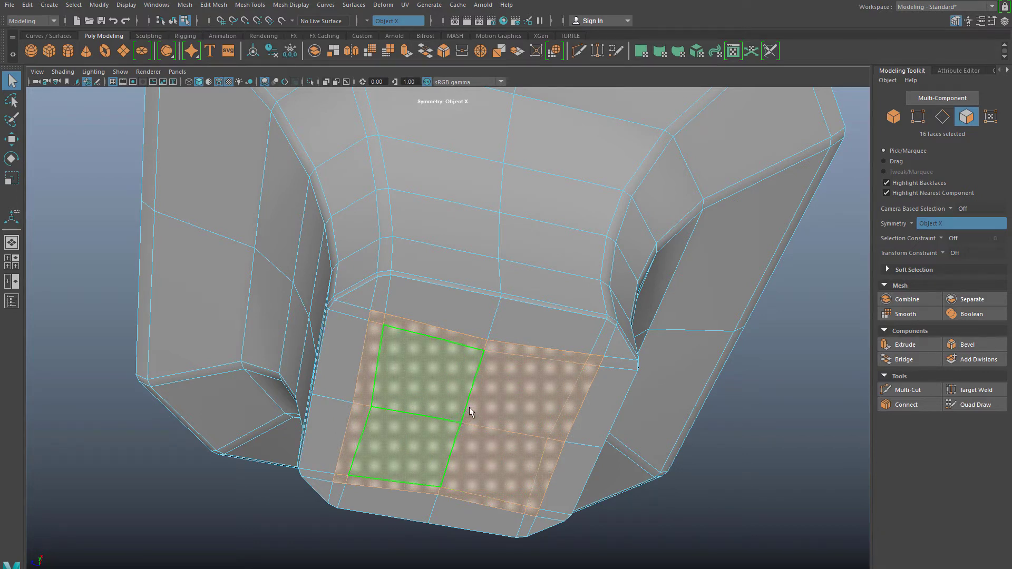
pyautogui.keyDown('shift'); pyautogui.moveTo(472, 407); pyautogui.dragTo(381, 403, button='right'); pyautogui.keyUp('shift')
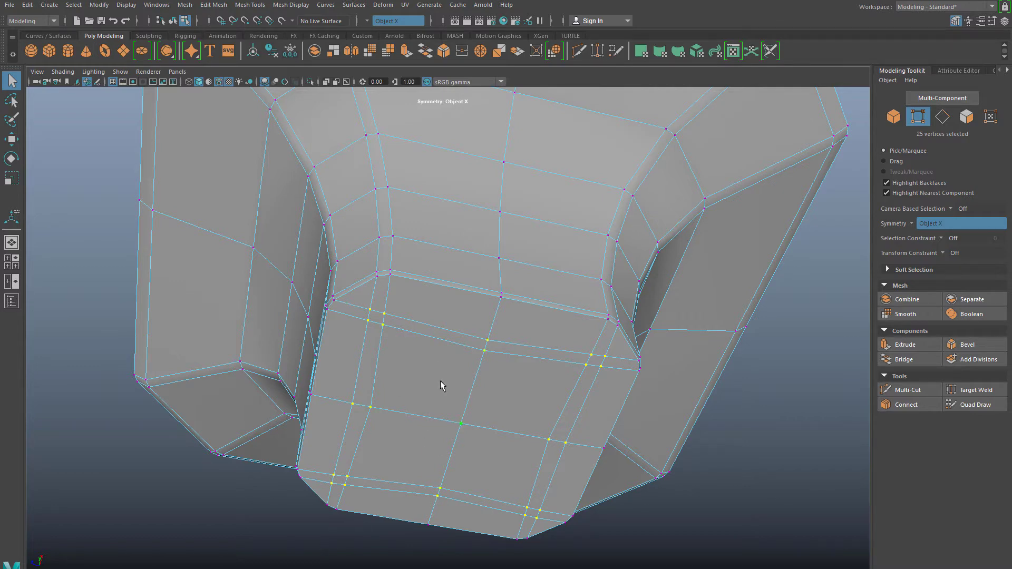
# Merge the selected bottom-face vertices with a distance threshold of 0.11, collapsing the doubled loops into single edges.
pyautogui.moveTo(441, 381)
pyautogui.keyDown('ctrl'); pyautogui.mouseDown(button='right')
pyautogui.moveTo(384, 380)
pyautogui.moveTo(451, 392)
pyautogui.moveTo(443, 385)
pyautogui.mouseUp(button='right'); pyautogui.keyUp('ctrl')
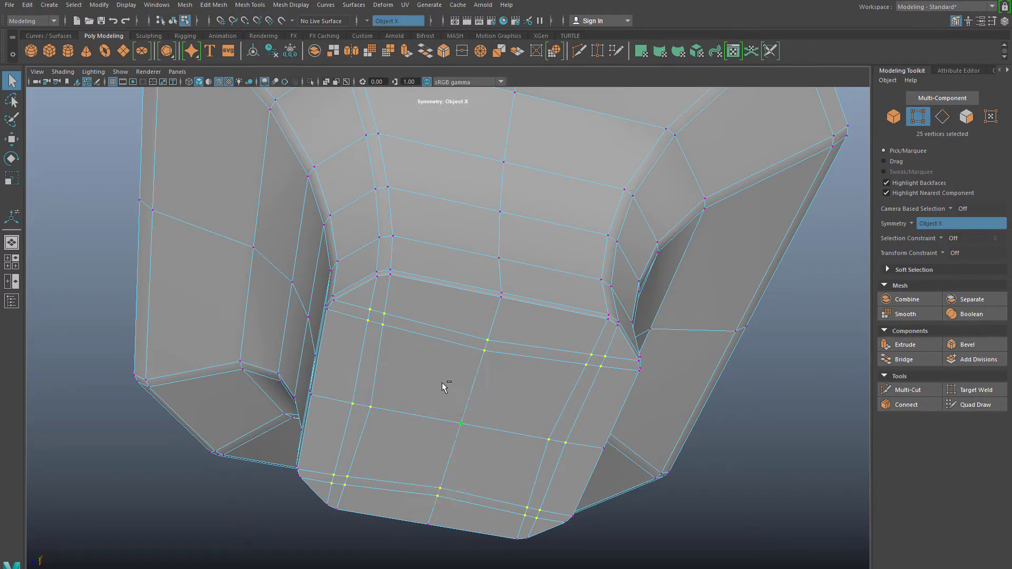
pyautogui.click(462, 53)
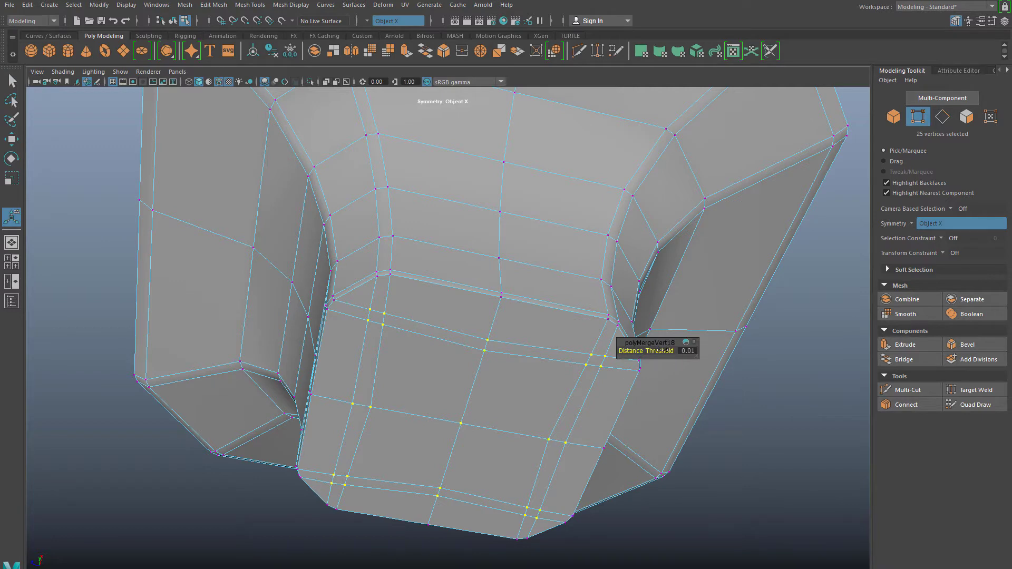
pyautogui.moveTo(661, 351); pyautogui.dragTo(666, 352)
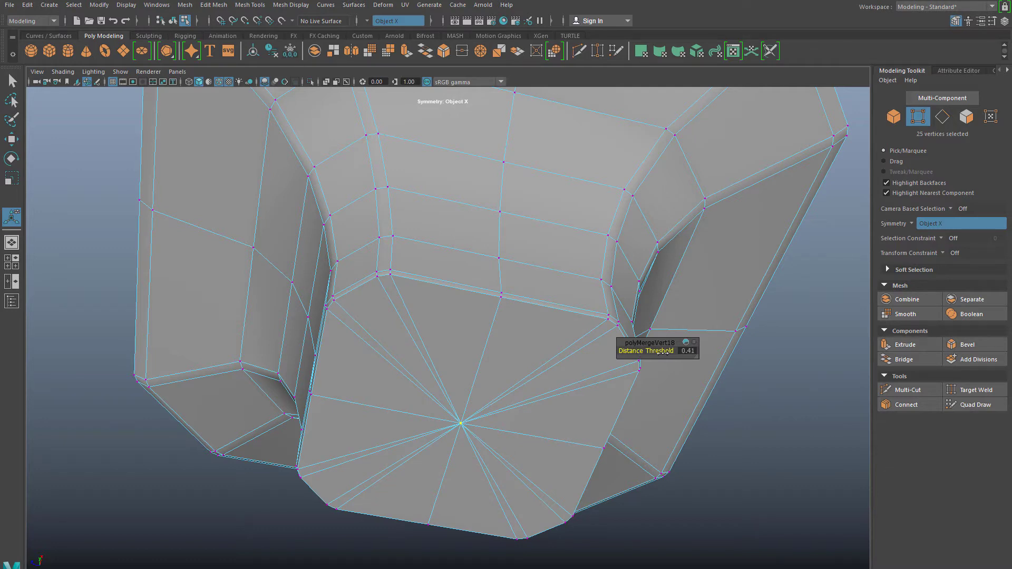
pyautogui.moveTo(663, 352); pyautogui.dragTo(665, 352)
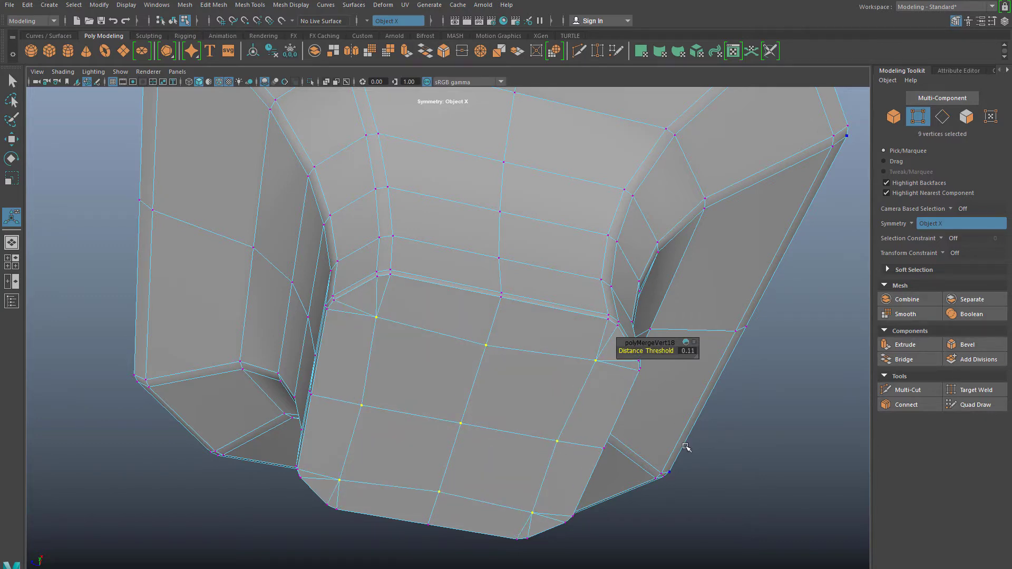
pyautogui.press('q')
pyautogui.click(699, 479)
pyautogui.scroll(-2, 621, 388)
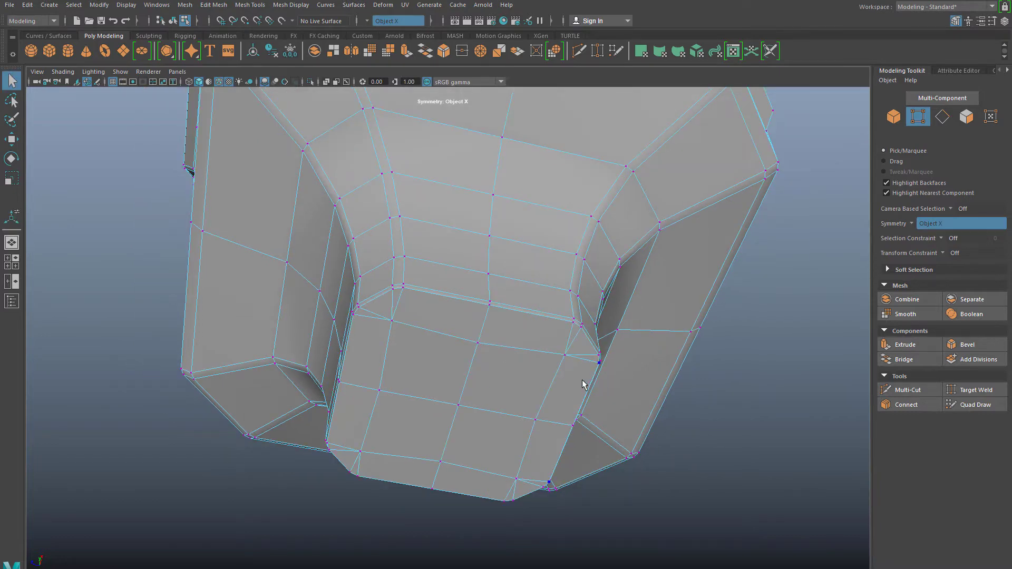
# Try to weld a vertex on the bottom face's centre line toward the opposite side with Target Weld.
pyautogui.keyDown('alt'); pyautogui.moveTo(583, 384); pyautogui.dragTo(706, 339); pyautogui.keyUp('alt')
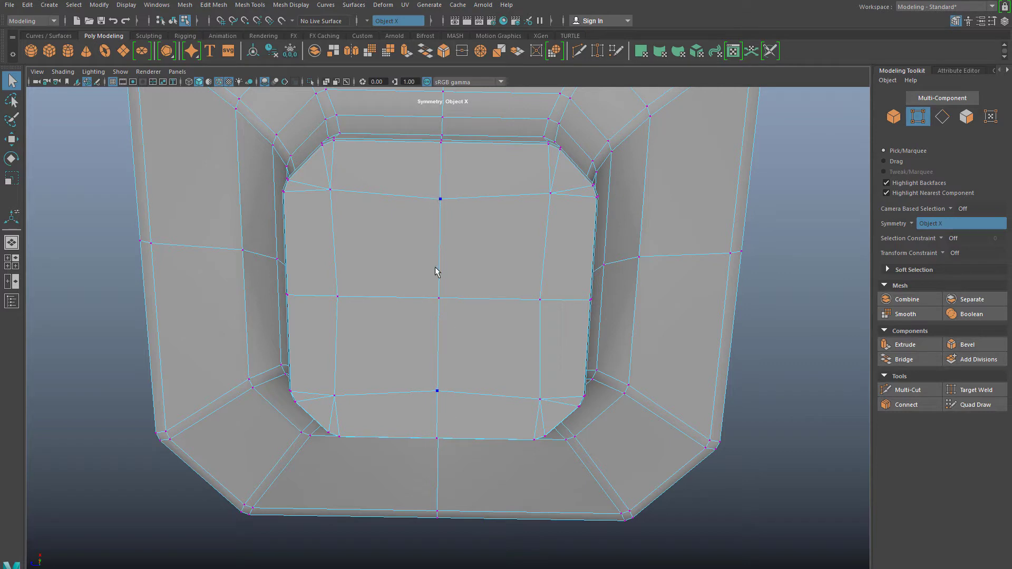
pyautogui.scroll(-2, 320, 331)
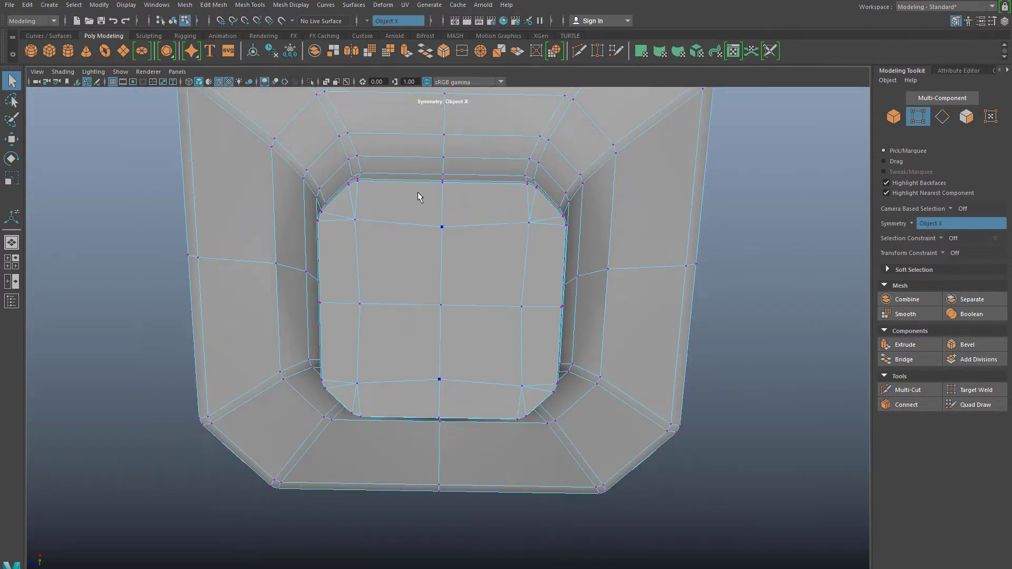
pyautogui.rightClick(457, 270)
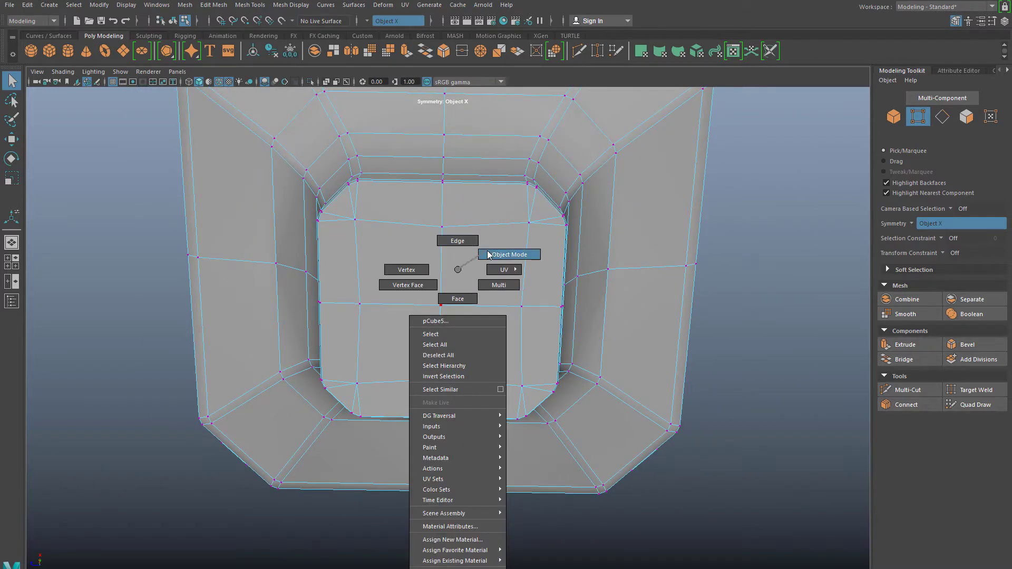
pyautogui.click(464, 261)
pyautogui.scroll(3, 438, 275)
pyautogui.scroll(2, 428, 291)
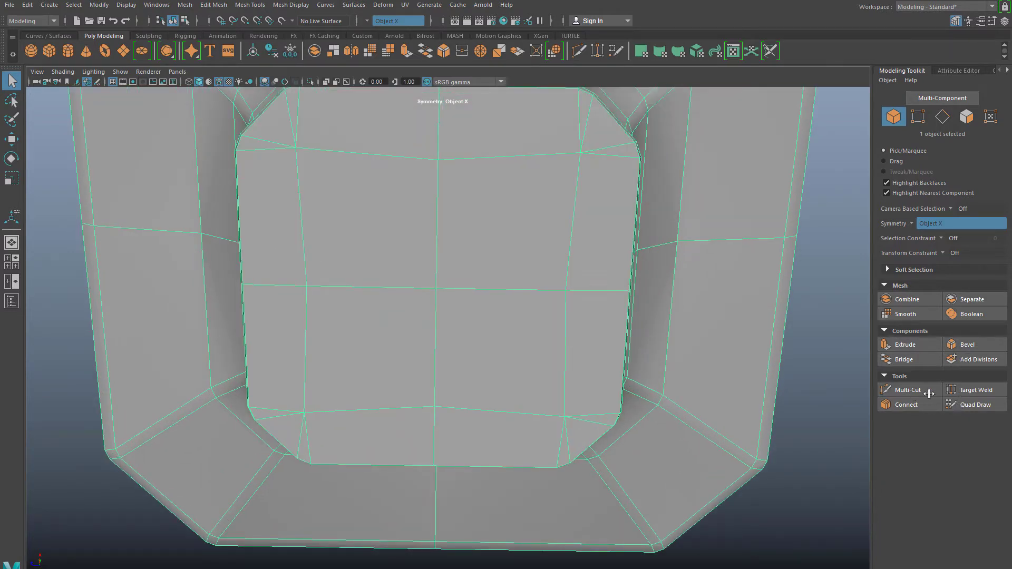
pyautogui.click(958, 391)
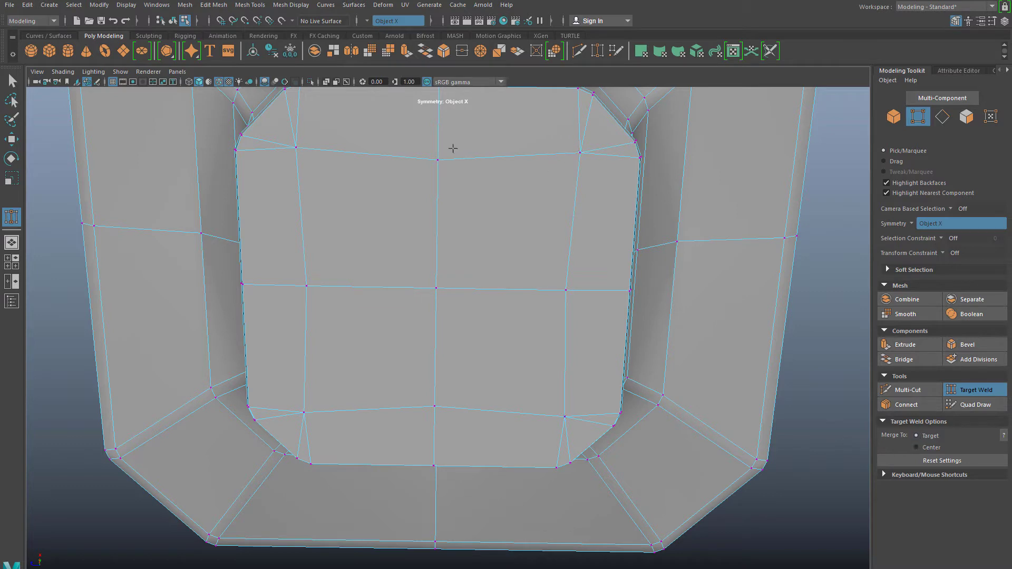
pyautogui.moveTo(438, 156); pyautogui.dragTo(437, 371)
# Examine the lantern body's recessed panels, corner columns, tapered base and upper rim from several angles.
pyautogui.scroll(-2, 433, 361)
pyautogui.scroll(-3, 435, 338)
pyautogui.keyDown('alt'); pyautogui.moveTo(455, 299); pyautogui.dragTo(395, 339); pyautogui.keyUp('alt')
pyautogui.scroll(-2, 398, 337)
pyautogui.press('q')
pyautogui.moveTo(462, 271); pyautogui.dragTo(509, 258, button='right')
pyautogui.scroll(-2, 460, 238)
pyautogui.keyDown('alt'); pyautogui.moveTo(461, 233); pyautogui.dragTo(433, 238); pyautogui.keyUp('alt')
pyautogui.scroll(-2, 431, 268)
pyautogui.scroll(-1, 438, 355)
pyautogui.scroll(3, 438, 355)
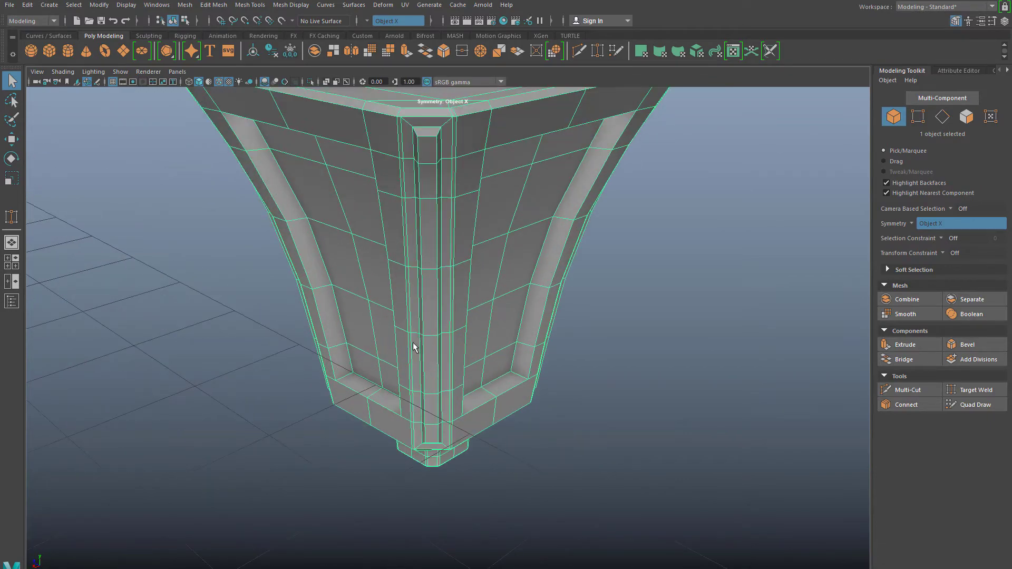
pyautogui.keyDown('alt'); pyautogui.moveTo(413, 346); pyautogui.dragTo(469, 311); pyautogui.keyUp('alt')
pyautogui.keyDown('alt'); pyautogui.moveTo(458, 276); pyautogui.dragTo(476, 330, button='middle'); pyautogui.keyUp('alt')
pyautogui.keyDown('alt'); pyautogui.moveTo(476, 330); pyautogui.dragTo(524, 383); pyautogui.keyUp('alt')
pyautogui.scroll(4, 519, 316)
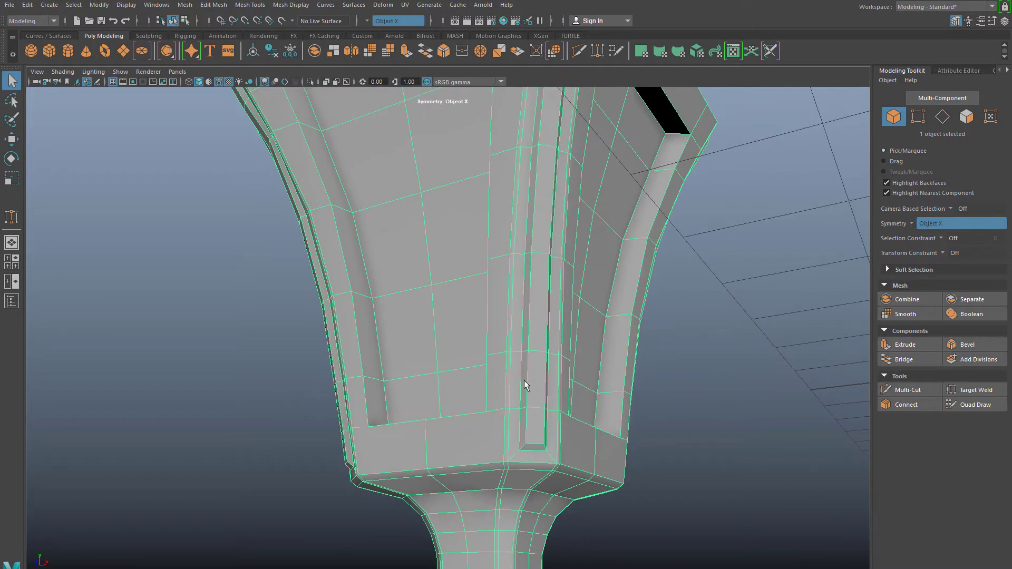
pyautogui.keyDown('alt'); pyautogui.moveTo(513, 209); pyautogui.dragTo(479, 364); pyautogui.keyUp('alt')
pyautogui.scroll(2, 495, 204)
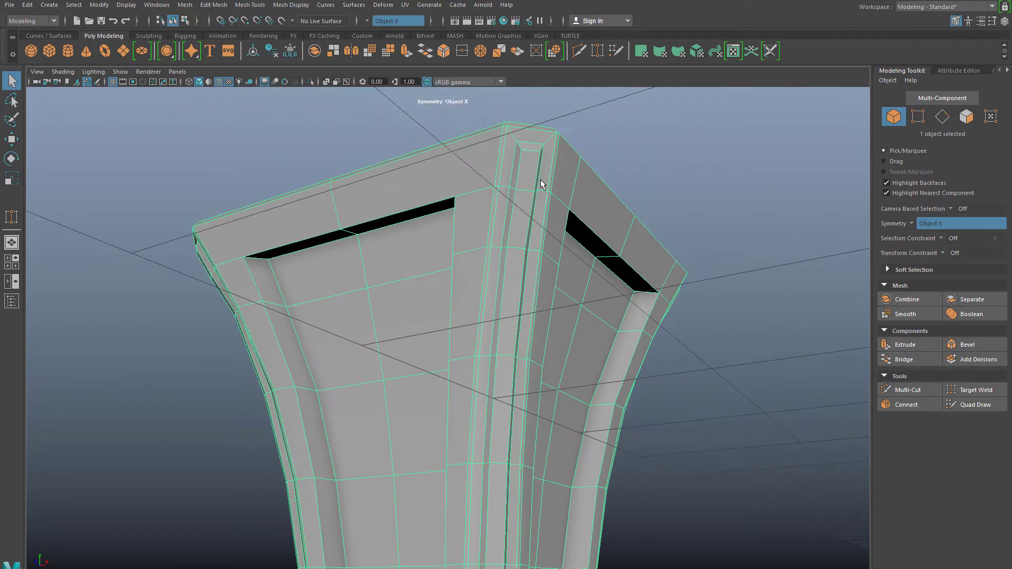
pyautogui.keyDown('alt'); pyautogui.moveTo(520, 203); pyautogui.dragTo(473, 267); pyautogui.keyUp('alt')
pyautogui.scroll(-4, 482, 270)
# Preview the lantern body smoothed, return to the unsmoothed display, and inspect its side corner and top face.
pyautogui.press('3')
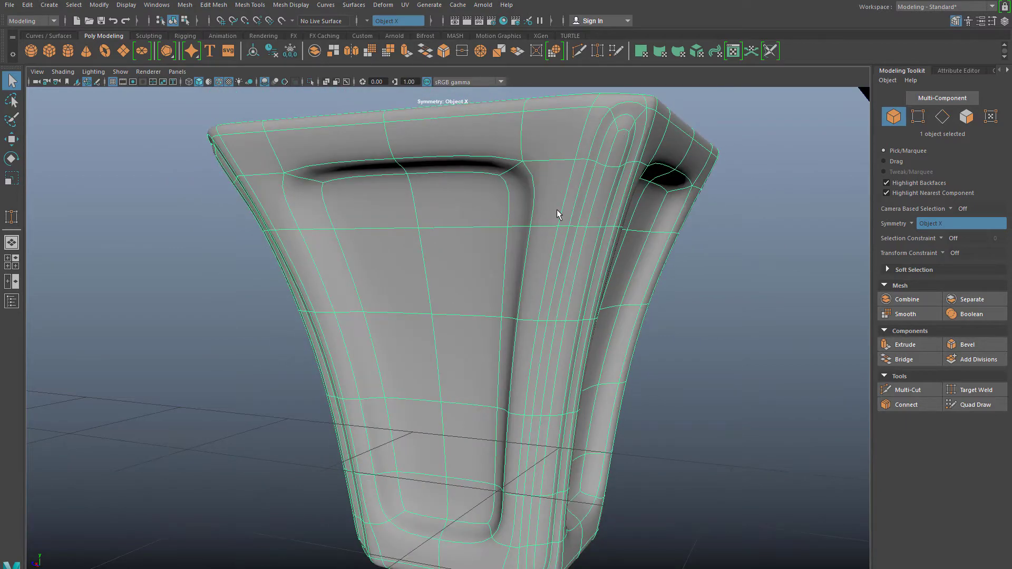
pyautogui.press('1')
pyautogui.keyDown('alt'); pyautogui.moveTo(573, 189); pyautogui.dragTo(621, 261); pyautogui.keyUp('alt')
pyautogui.scroll(3, 489, 253)
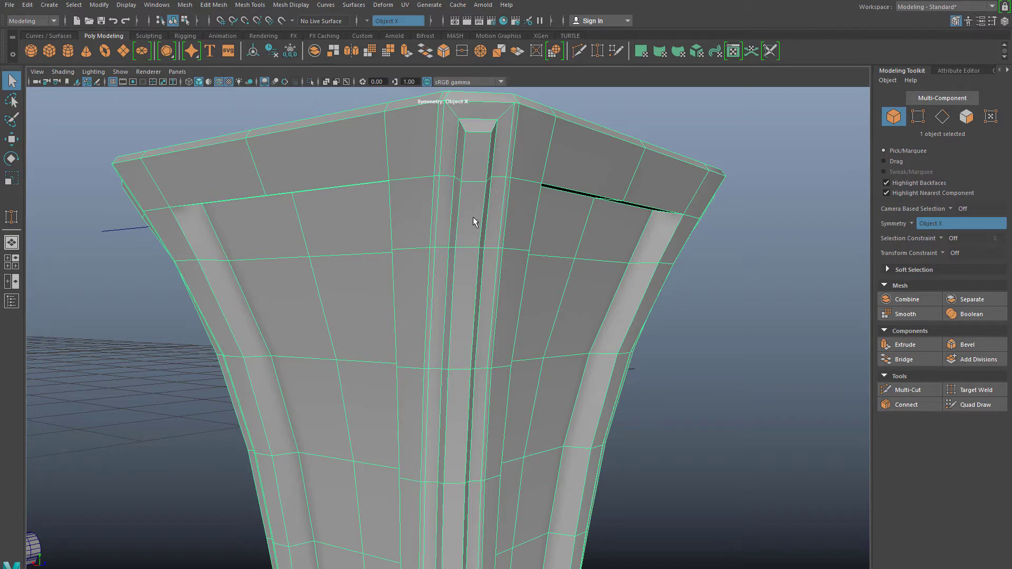
pyautogui.keyDown('alt'); pyautogui.moveTo(438, 539); pyautogui.dragTo(436, 345, button='right'); pyautogui.keyUp('alt')
pyautogui.keyDown('alt'); pyautogui.moveTo(435, 345); pyautogui.dragTo(421, 379); pyautogui.keyUp('alt')
pyautogui.scroll(1, 475, 266)
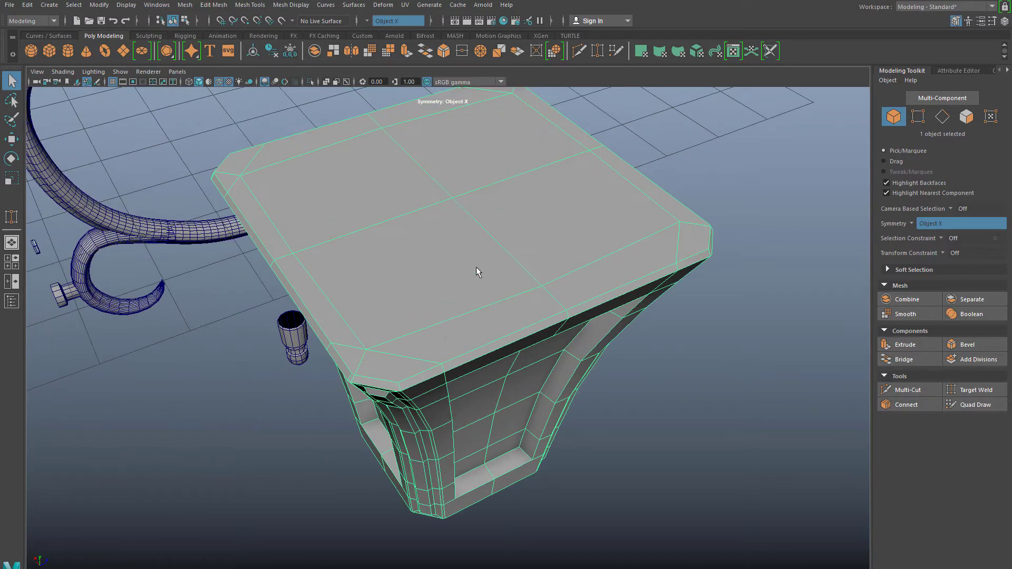
pyautogui.keyDown('alt'); pyautogui.moveTo(476, 267); pyautogui.dragTo(478, 296, button='middle'); pyautogui.keyUp('alt')
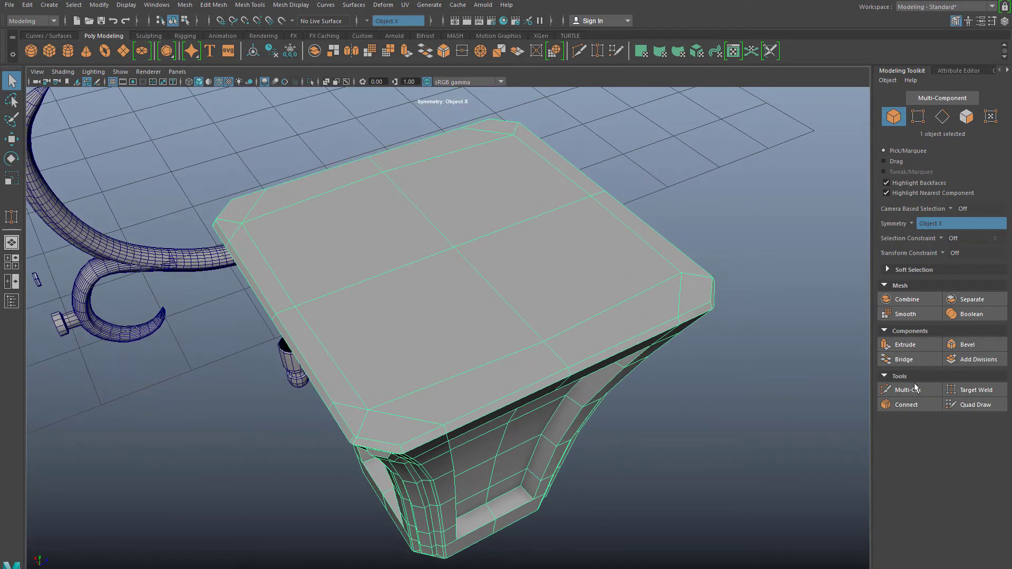
pyautogui.click(972, 389)
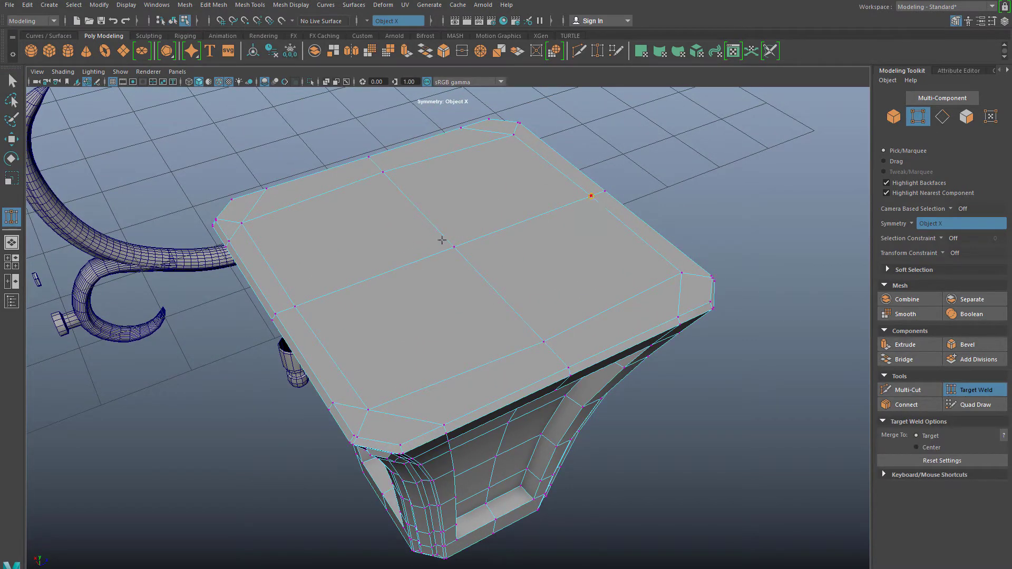
pyautogui.moveTo(396, 189); pyautogui.dragTo(377, 172)
pyautogui.moveTo(429, 220); pyautogui.dragTo(453, 246)
pyautogui.moveTo(373, 333); pyautogui.dragTo(369, 332)
pyautogui.press('F8')
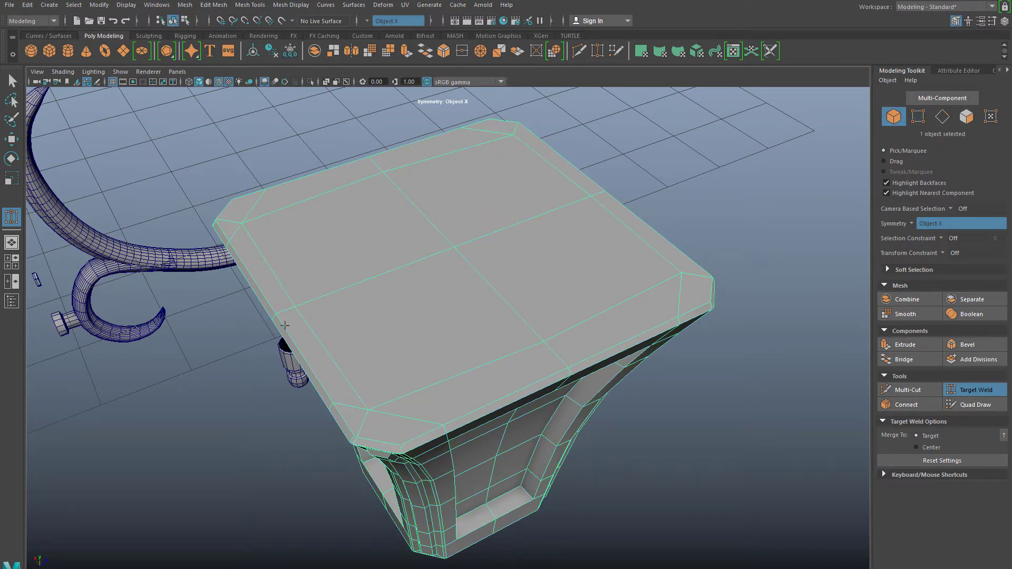
pyautogui.keyDown('alt'); pyautogui.moveTo(307, 396); pyautogui.dragTo(451, 311); pyautogui.keyUp('alt')
pyautogui.press('q')
pyautogui.moveTo(429, 306); pyautogui.dragTo(470, 294, button='right')
# Select the octagonal wall plate and frame it in the view.
pyautogui.scroll(-5, 399, 368)
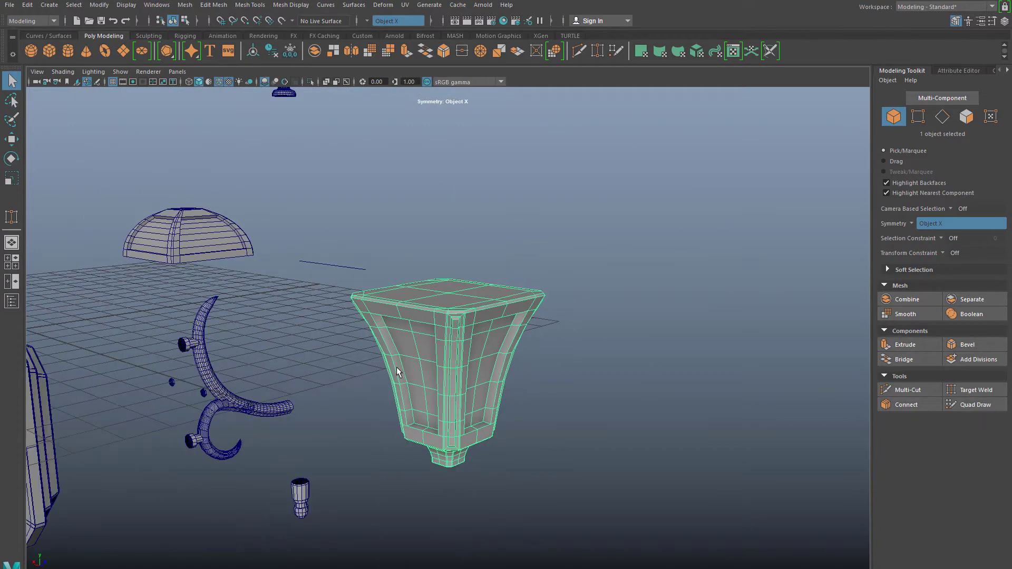
pyautogui.keyDown('alt'); pyautogui.moveTo(394, 368); pyautogui.dragTo(591, 377, button='middle'); pyautogui.keyUp('alt')
pyautogui.keyDown('alt'); pyautogui.moveTo(590, 422); pyautogui.dragTo(574, 374); pyautogui.keyUp('alt')
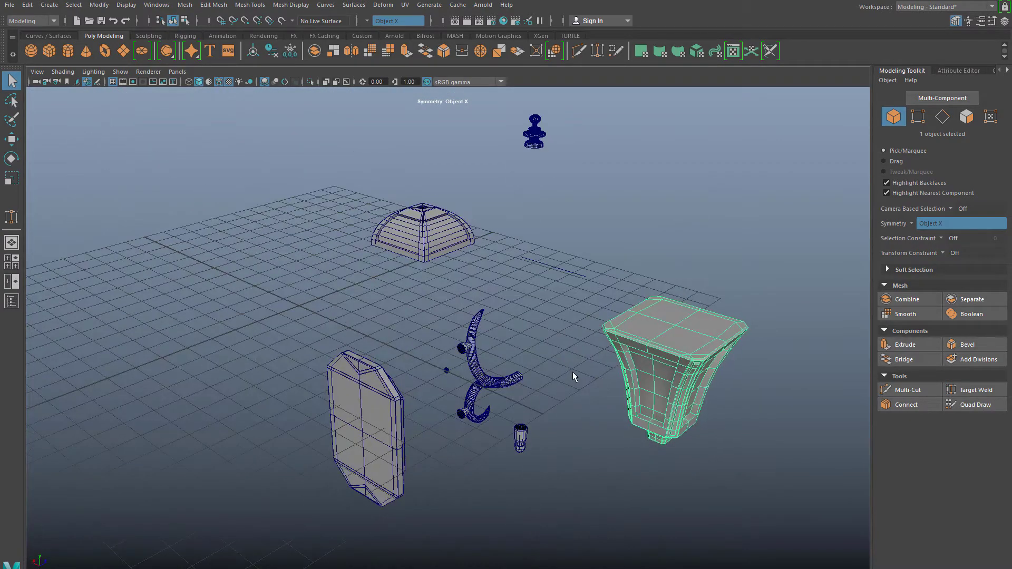
pyautogui.keyDown('alt'); pyautogui.moveTo(553, 323); pyautogui.dragTo(430, 315); pyautogui.keyUp('alt')
pyautogui.click(429, 312)
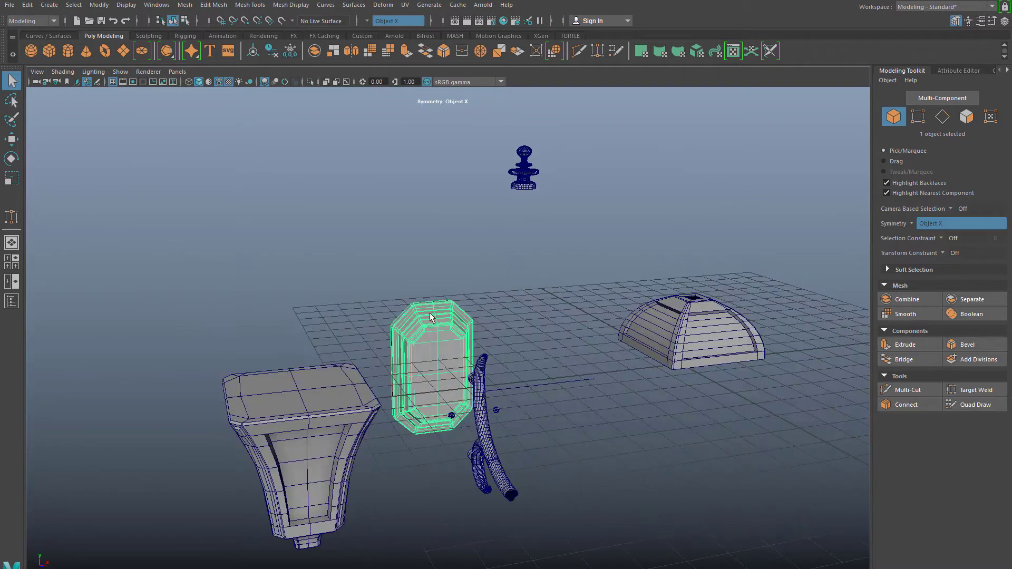
pyautogui.press('f')
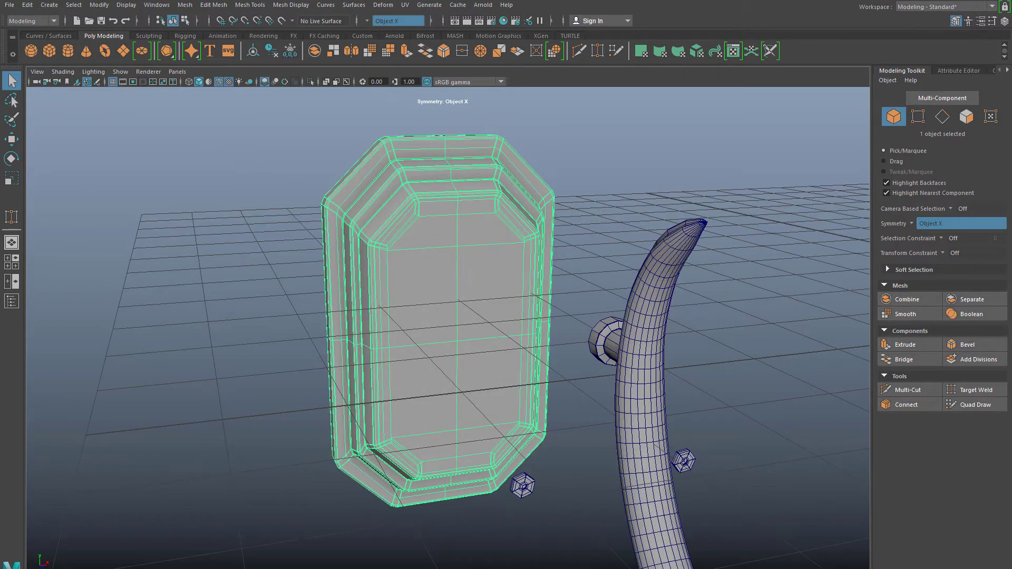
# Examine the wall plate's flat back, stepped front tiers and corner edge loops.
pyautogui.keyDown('alt'); pyautogui.moveTo(299, 119); pyautogui.dragTo(459, 174); pyautogui.keyUp('alt')
pyautogui.scroll(-4, 458, 174)
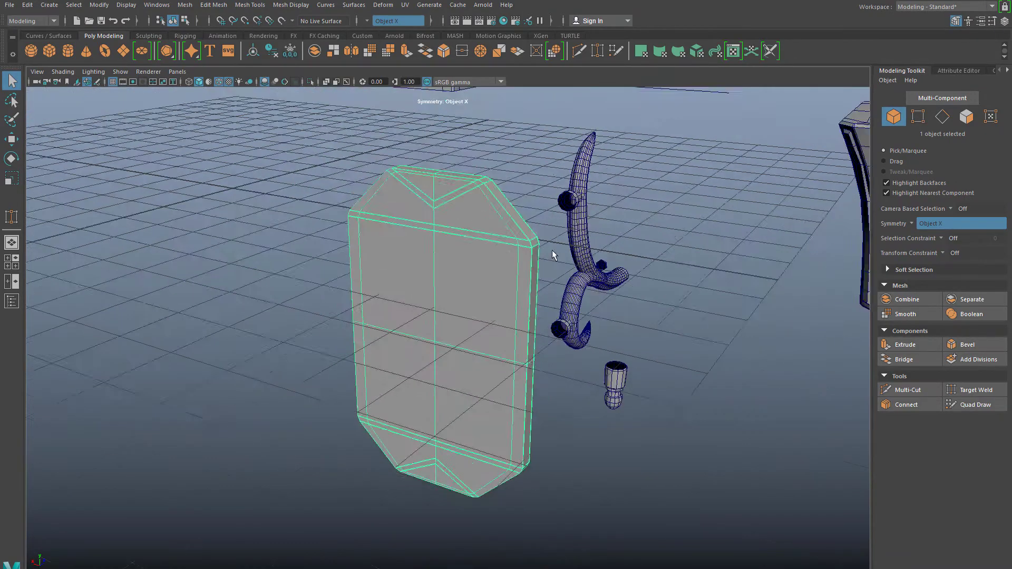
pyautogui.keyDown('alt'); pyautogui.moveTo(553, 255); pyautogui.dragTo(380, 229); pyautogui.keyUp('alt')
pyautogui.scroll(4, 431, 215)
pyautogui.keyDown('alt'); pyautogui.moveTo(431, 215); pyautogui.dragTo(524, 312, button='middle'); pyautogui.keyUp('alt')
pyautogui.keyDown('alt'); pyautogui.moveTo(525, 312); pyautogui.dragTo(441, 302); pyautogui.keyUp('alt')
pyautogui.scroll(2, 441, 302)
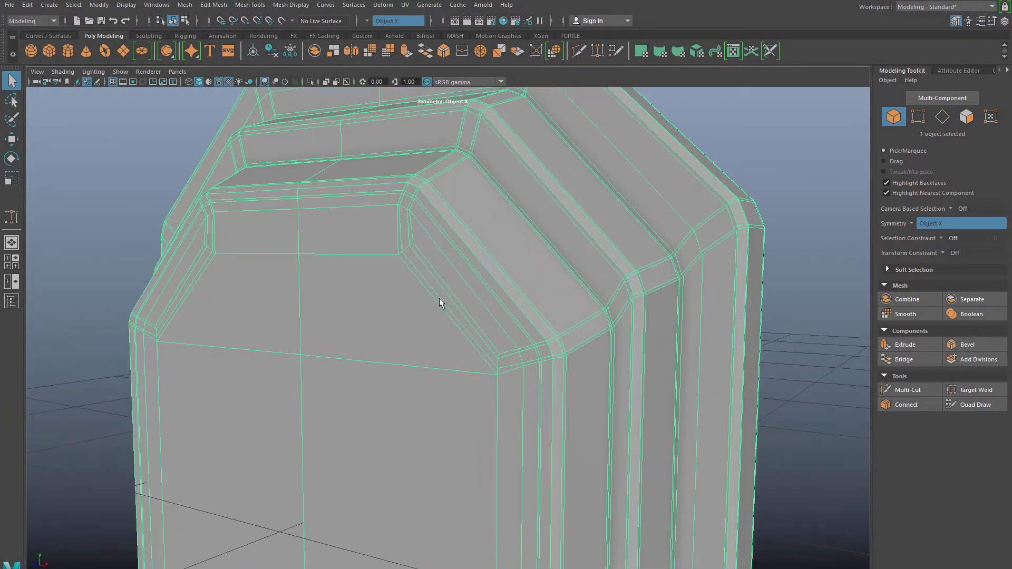
pyautogui.keyDown('alt'); pyautogui.moveTo(596, 318); pyautogui.dragTo(397, 207); pyautogui.keyUp('alt')
pyautogui.scroll(3, 378, 367)
# Remove the supporting edge loops along the back and front rims of the wall plate's outermost tier.
pyautogui.moveTo(396, 208); pyautogui.dragTo(396, 179, button='right')
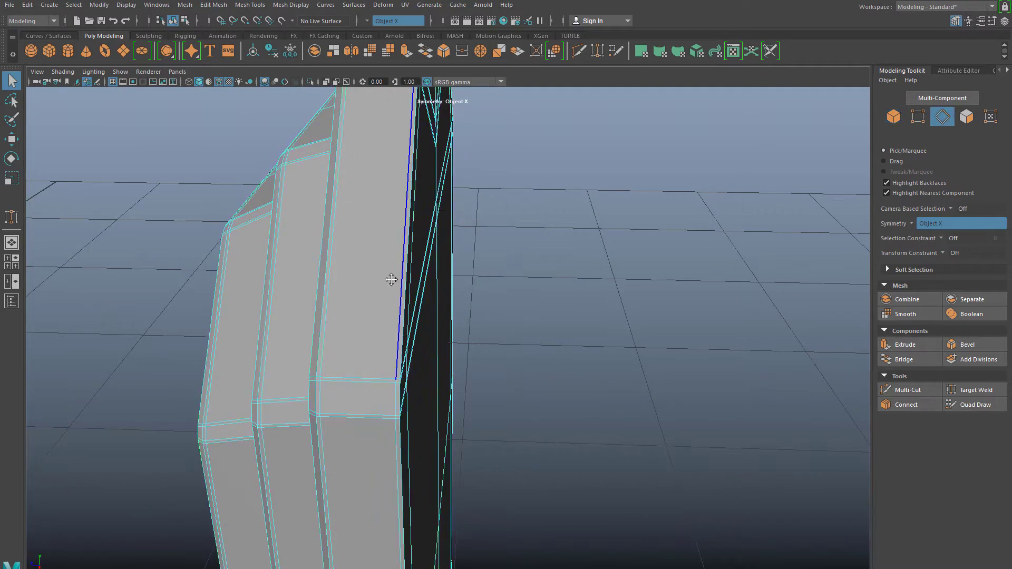
pyautogui.doubleClick(416, 205)
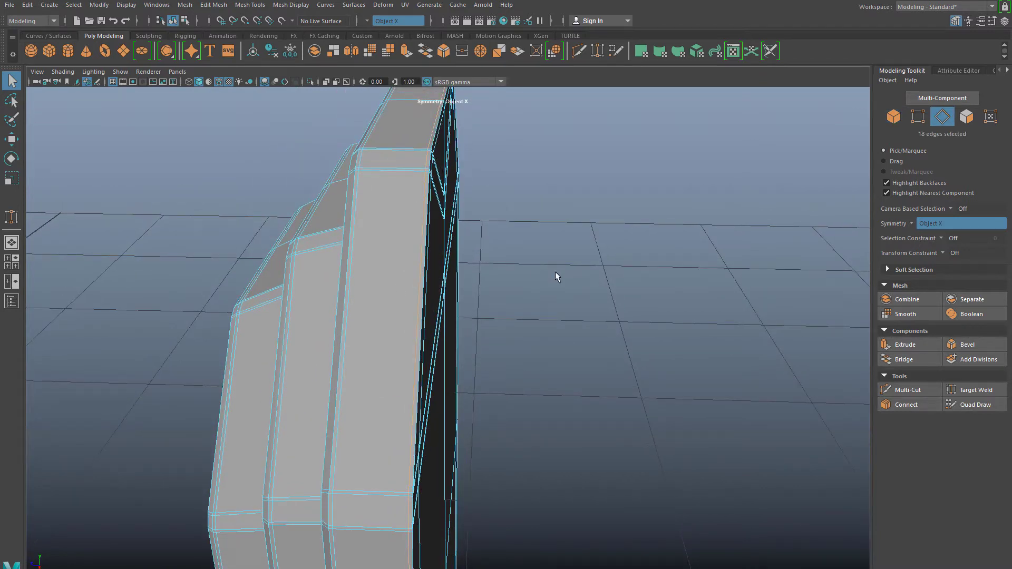
pyautogui.keyDown('shift'); pyautogui.doubleClick(369, 193); pyautogui.keyUp('shift')
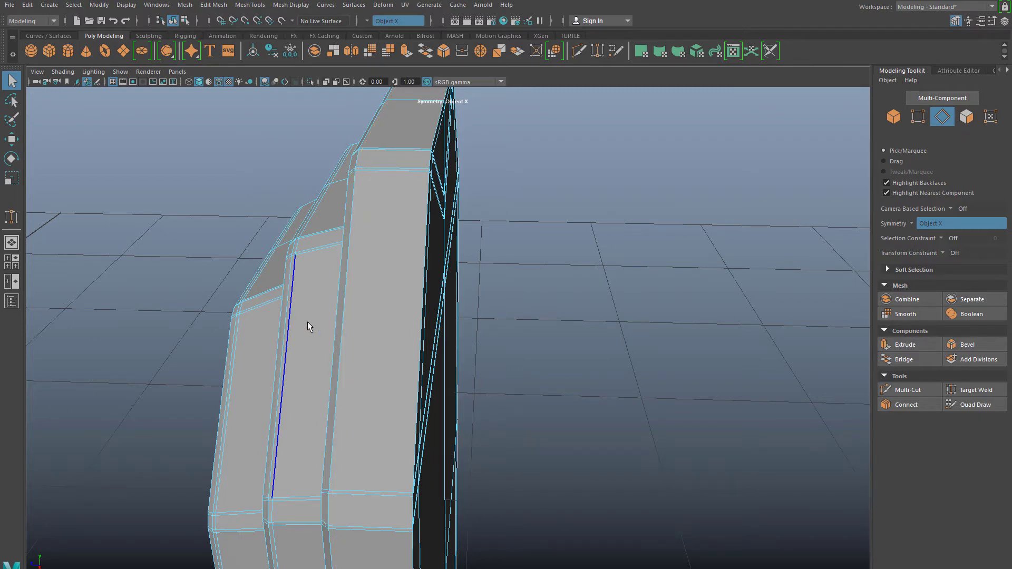
# Delete the supporting edges bordering the middle tier's ledge, at its inner corner with the outermost tier and along its front rim.
pyautogui.keyDown('alt'); pyautogui.moveTo(310, 327); pyautogui.dragTo(350, 316); pyautogui.keyUp('alt')
pyautogui.scroll(2, 482, 167)
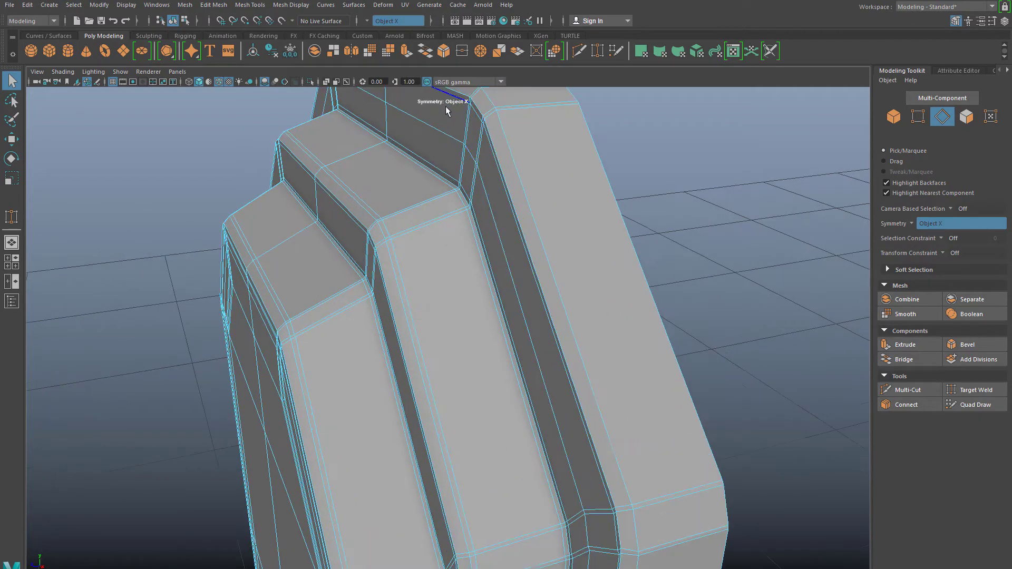
pyautogui.keyDown('alt'); pyautogui.moveTo(445, 136); pyautogui.dragTo(444, 179, button='middle'); pyautogui.keyUp('alt')
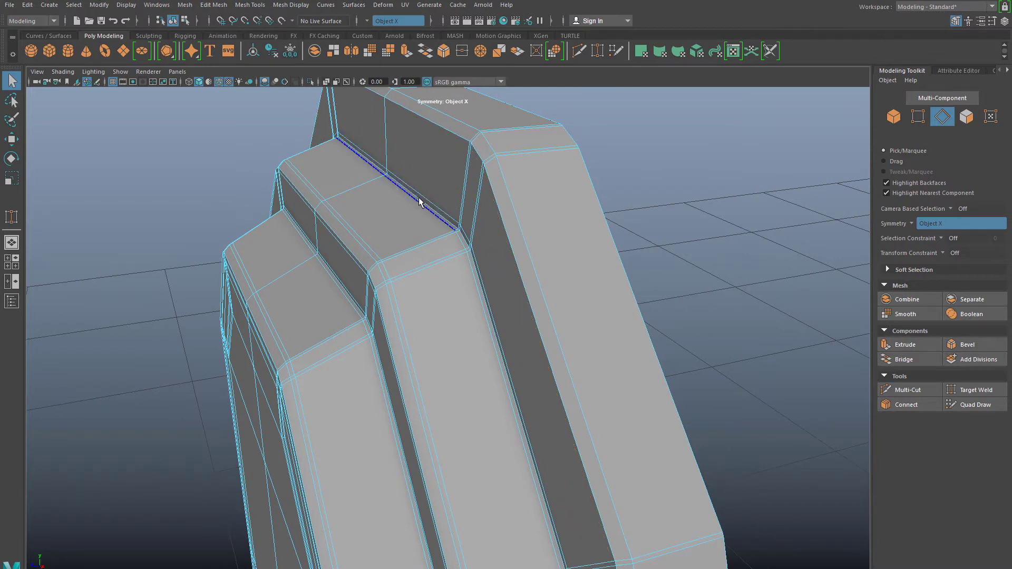
pyautogui.hotkey('ctrl', 'Delete')
pyautogui.hotkey('ctrl', 'Delete')
pyautogui.doubleClick(366, 241)
pyautogui.hotkey('ctrl', 'Delete')
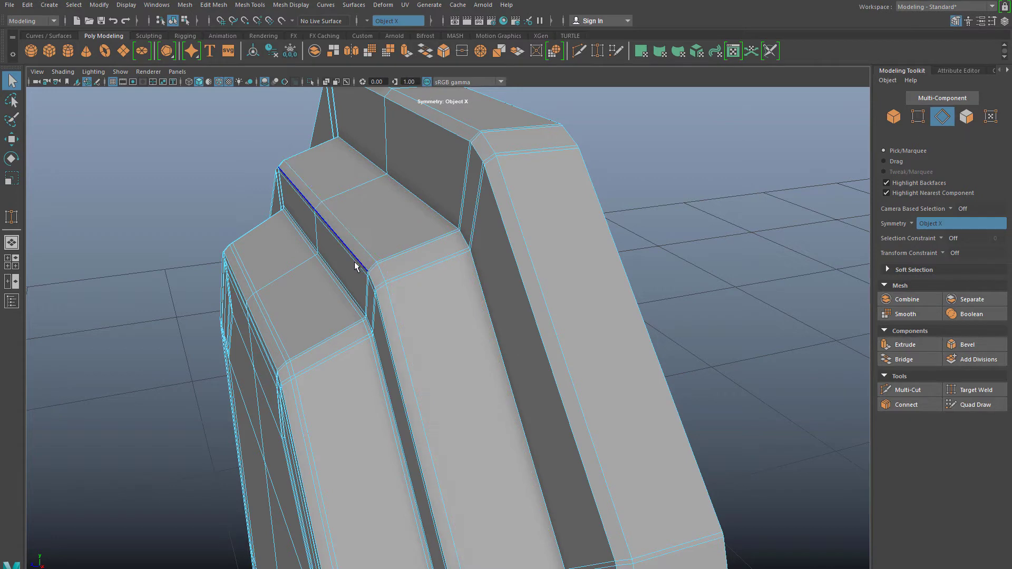
pyautogui.hotkey('ctrl', 'Delete')
# Delete the supporting edges on both sides of the inner corner between the middle and front tiers.
pyautogui.doubleClick(343, 285)
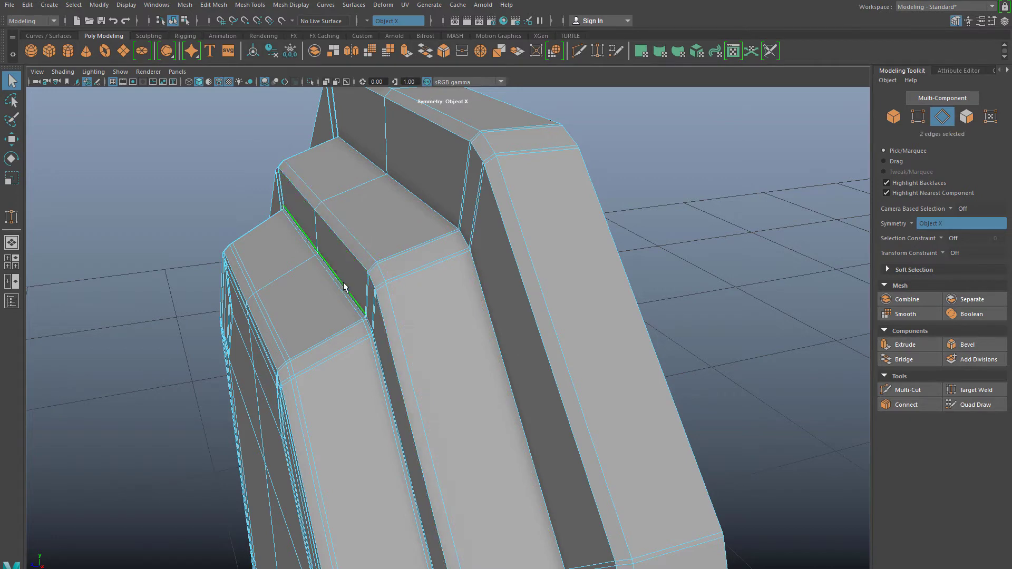
pyautogui.hotkey('ctrl', 'Delete')
pyautogui.doubleClick(335, 288)
pyautogui.hotkey('ctrl', 'Delete')
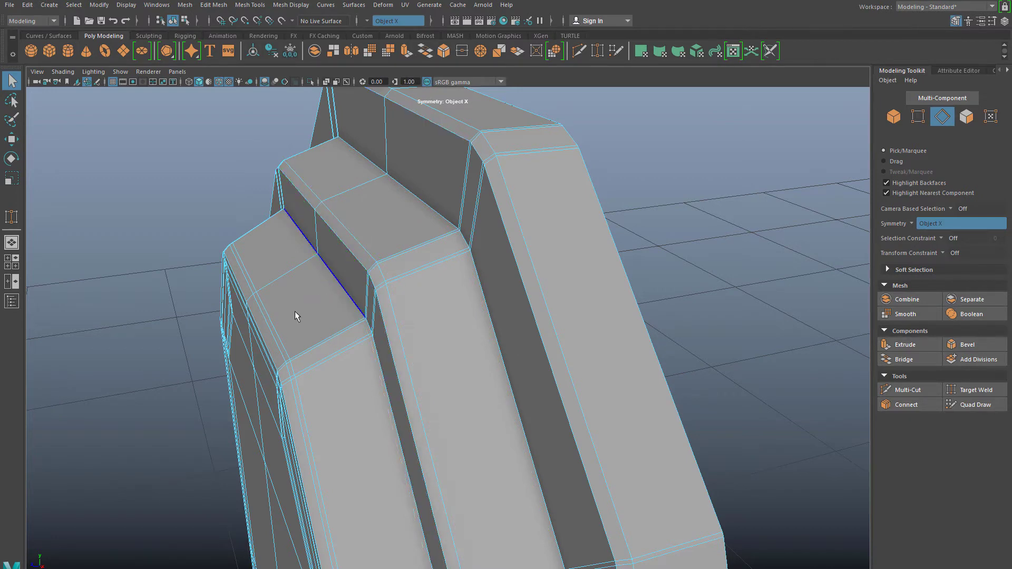
# Delete the supporting edges along the front tier's upper rim and the top lip of its recessed panel.
pyautogui.keyDown('alt'); pyautogui.moveTo(282, 337); pyautogui.dragTo(383, 327); pyautogui.keyUp('alt')
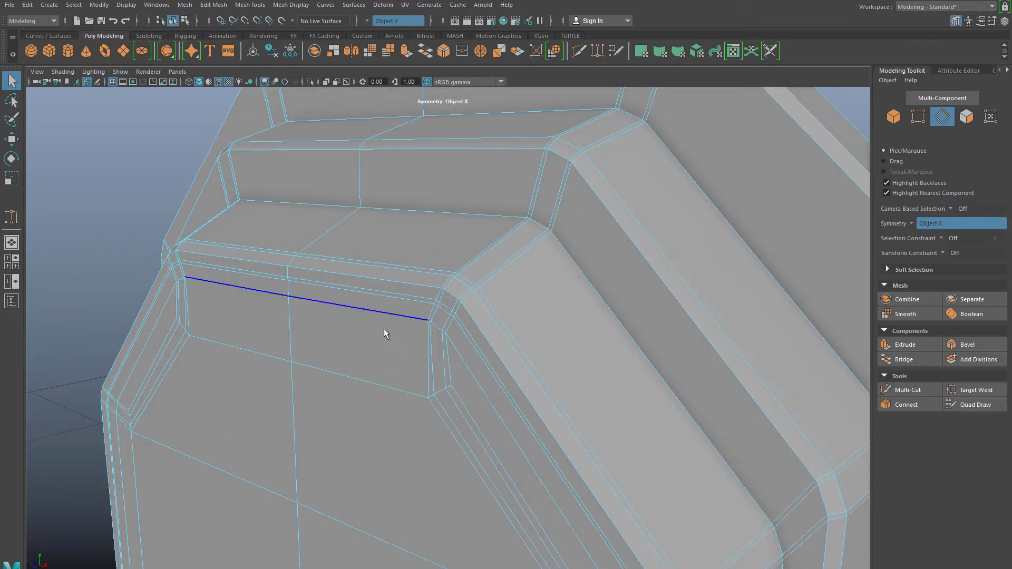
pyautogui.hotkey('ctrl', 'Delete')
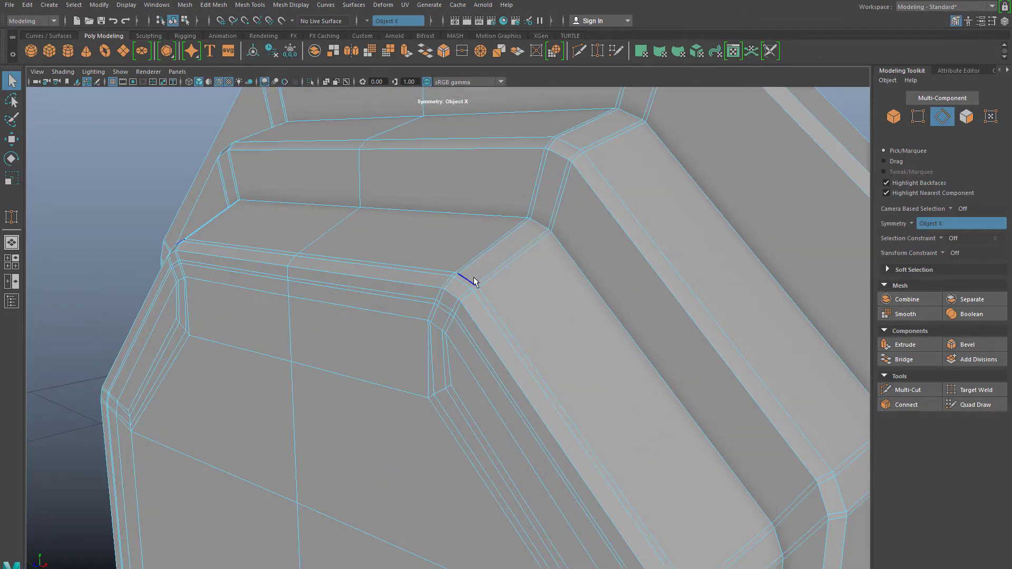
pyautogui.click(413, 296)
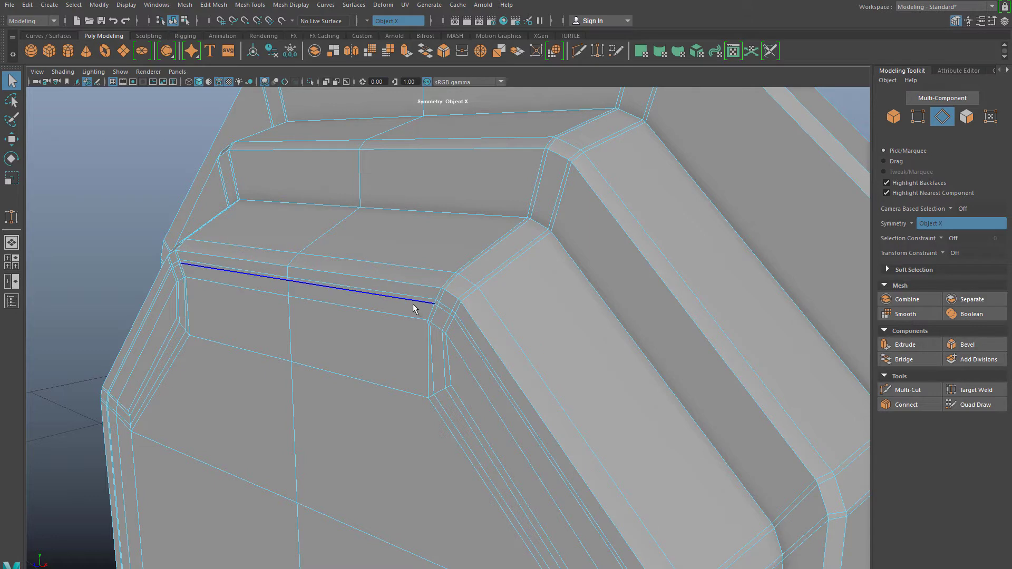
pyautogui.doubleClick(412, 293)
pyautogui.hotkey('ctrl', 'Delete')
pyautogui.doubleClick(412, 298)
pyautogui.hotkey('ctrl', 'Delete')
pyautogui.doubleClick(406, 314)
pyautogui.hotkey('ctrl', 'Delete')
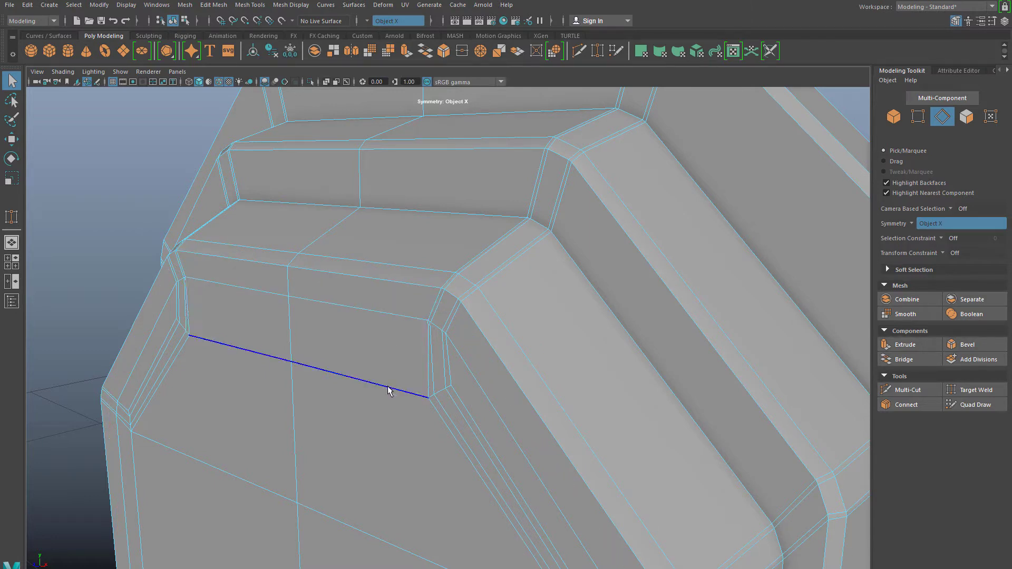
# Select the horizontal edge where the recess's upper wall meets the flat front panel.
pyautogui.click(388, 389)
pyautogui.scroll(-3, 384, 382)
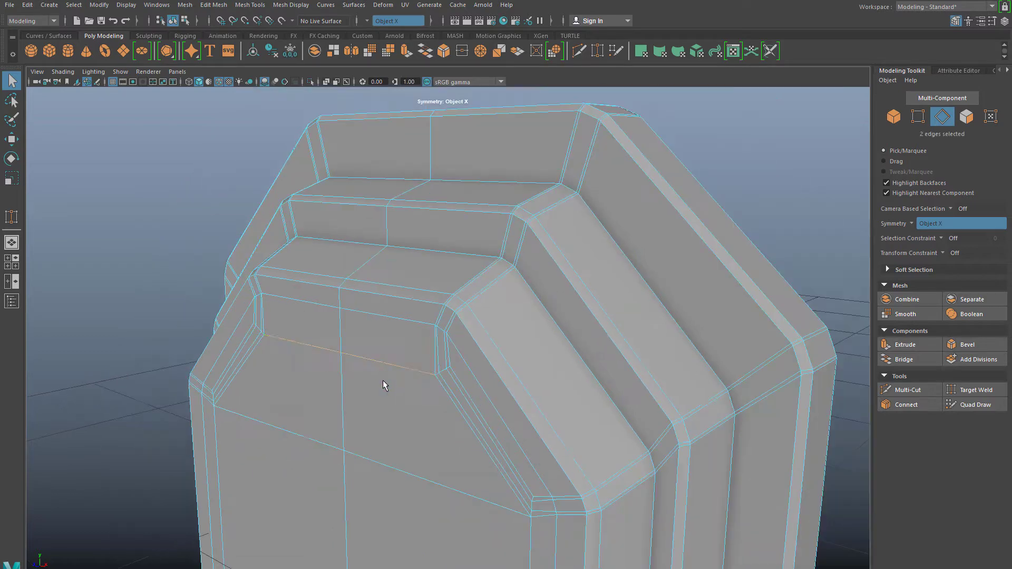
# Examine the beveled edge loops around the corners of the plate's stepped front.
pyautogui.keyDown('alt'); pyautogui.moveTo(441, 381); pyautogui.dragTo(378, 305, button='middle'); pyautogui.keyUp('alt')
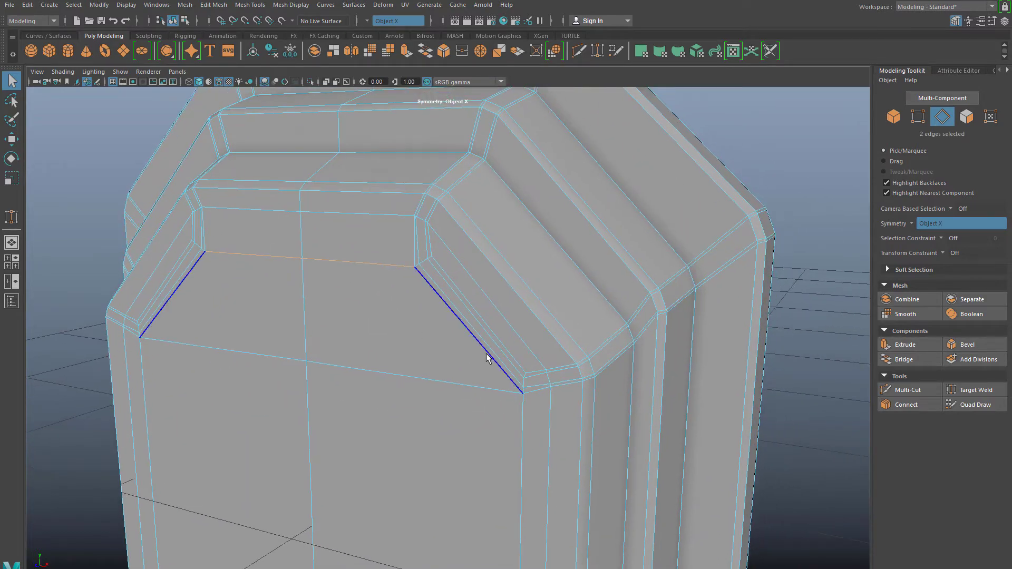
pyautogui.scroll(3, 488, 352)
pyautogui.keyDown('alt'); pyautogui.moveTo(608, 331); pyautogui.dragTo(479, 332, button='middle'); pyautogui.keyUp('alt')
pyautogui.scroll(2, 665, 166)
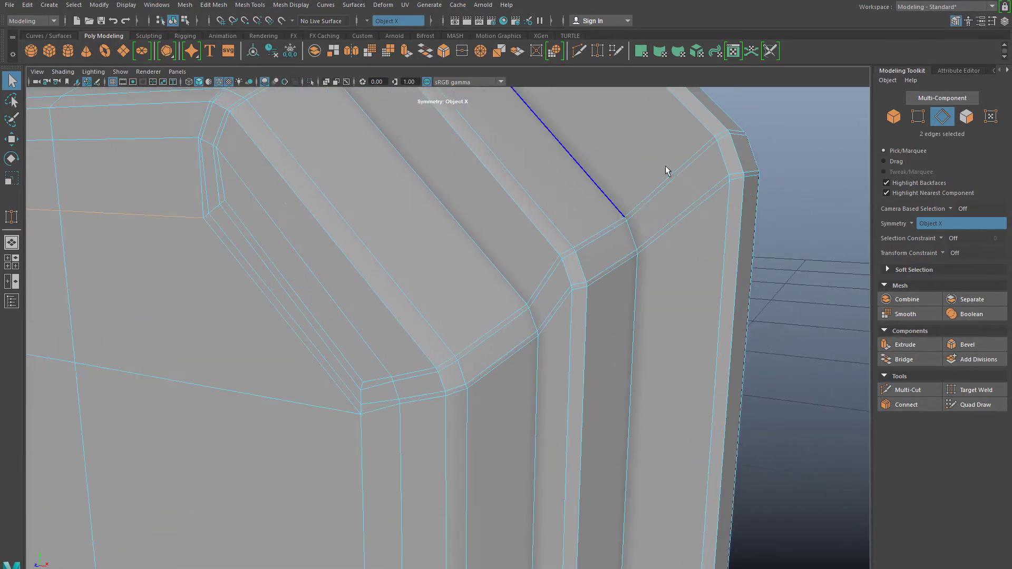
pyautogui.keyDown('alt'); pyautogui.moveTo(665, 166); pyautogui.dragTo(617, 217, button='middle'); pyautogui.keyUp('alt')
pyautogui.scroll(3, 659, 217)
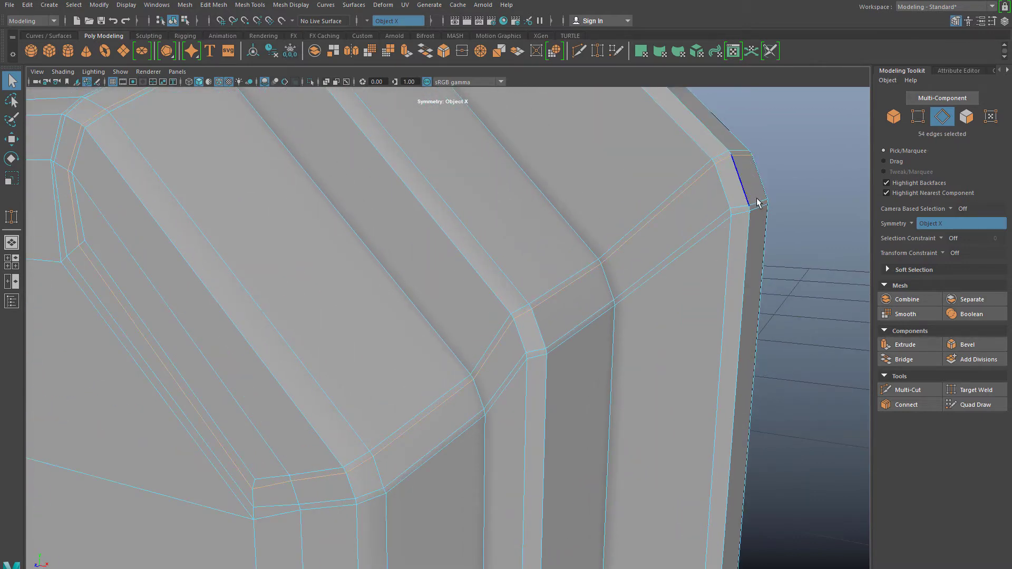
# Try to simplify the whole plate mesh with Reduce, setting the reduction percentage to 74.1.
pyautogui.moveTo(256, 265); pyautogui.dragTo(308, 251, button='right')
pyautogui.scroll(-4, 289, 259)
pyautogui.keyDown('alt'); pyautogui.moveTo(341, 283); pyautogui.dragTo(520, 233, button='middle'); pyautogui.keyUp('alt')
pyautogui.scroll(-4, 520, 233)
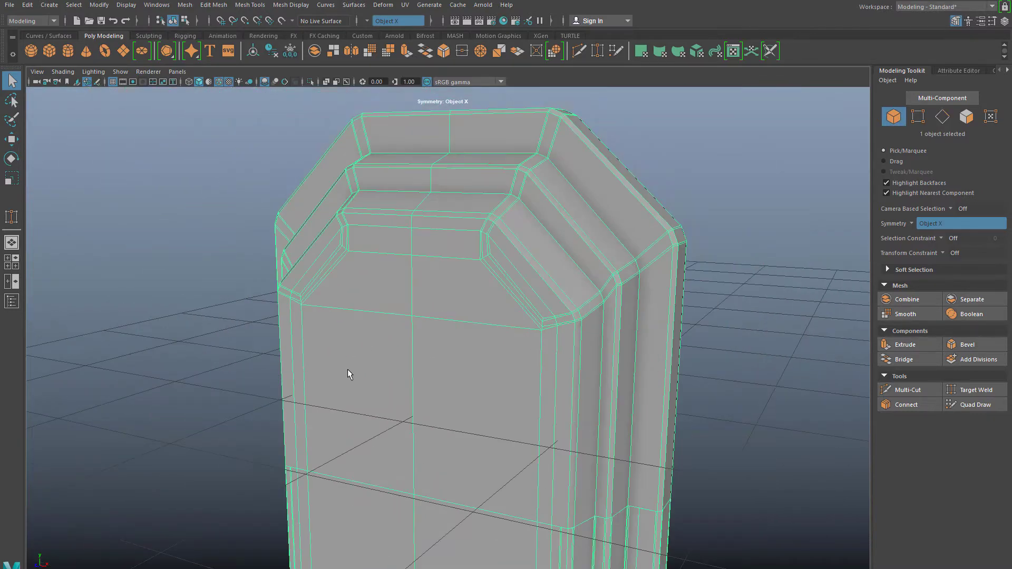
pyautogui.keyDown('alt'); pyautogui.moveTo(348, 370); pyautogui.dragTo(325, 323); pyautogui.keyUp('alt')
pyautogui.click(185, 6)
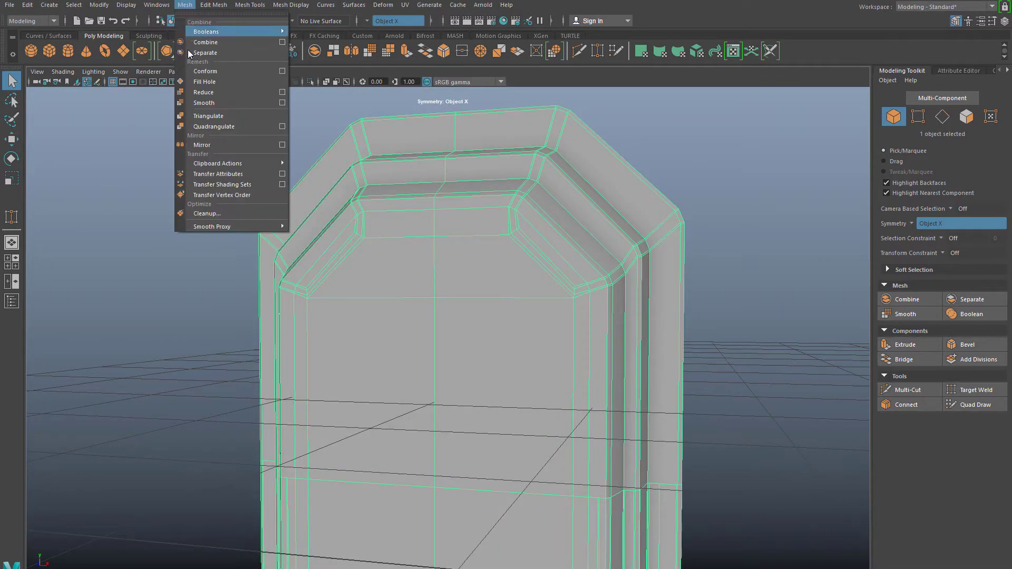
pyautogui.click(203, 92)
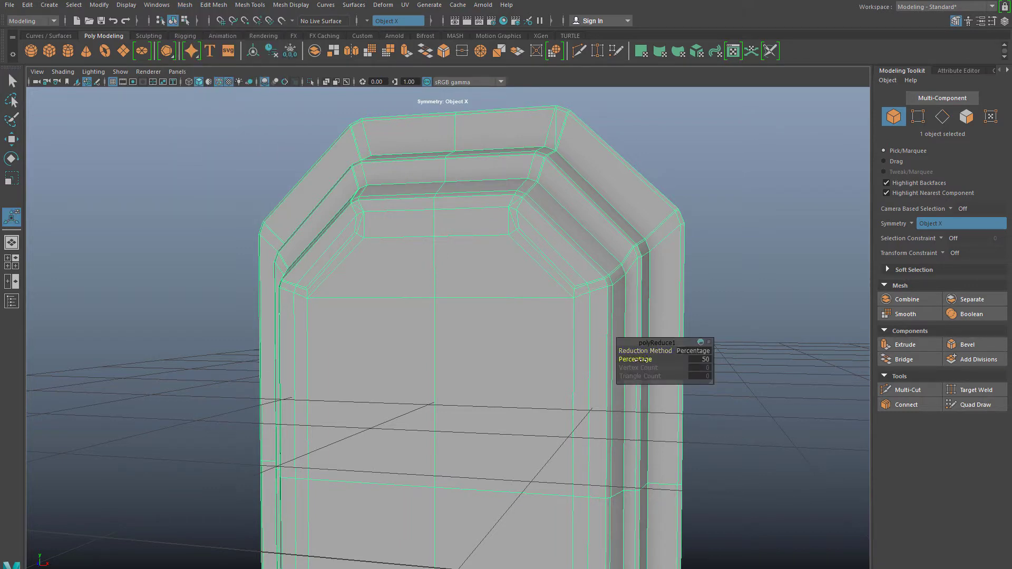
pyautogui.moveTo(660, 360); pyautogui.dragTo(588, 368)
pyautogui.moveTo(668, 370)
pyautogui.mouseDown()
pyautogui.moveTo(707, 370)
pyautogui.moveTo(664, 373)
pyautogui.moveTo(679, 375)
pyautogui.moveTo(671, 383)
pyautogui.mouseUp()
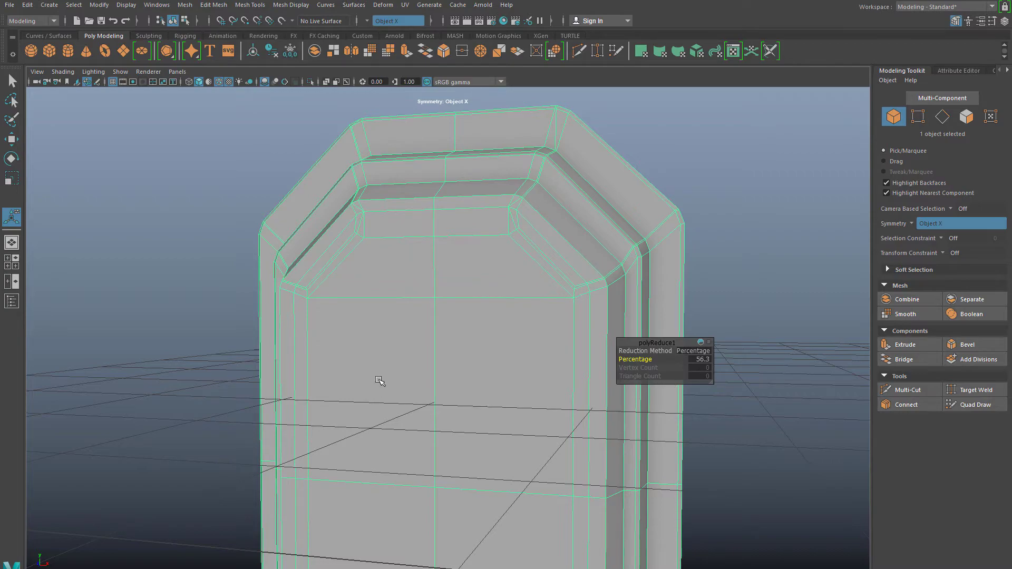
pyautogui.keyDown('alt'); pyautogui.moveTo(380, 381); pyautogui.dragTo(474, 352); pyautogui.keyUp('alt')
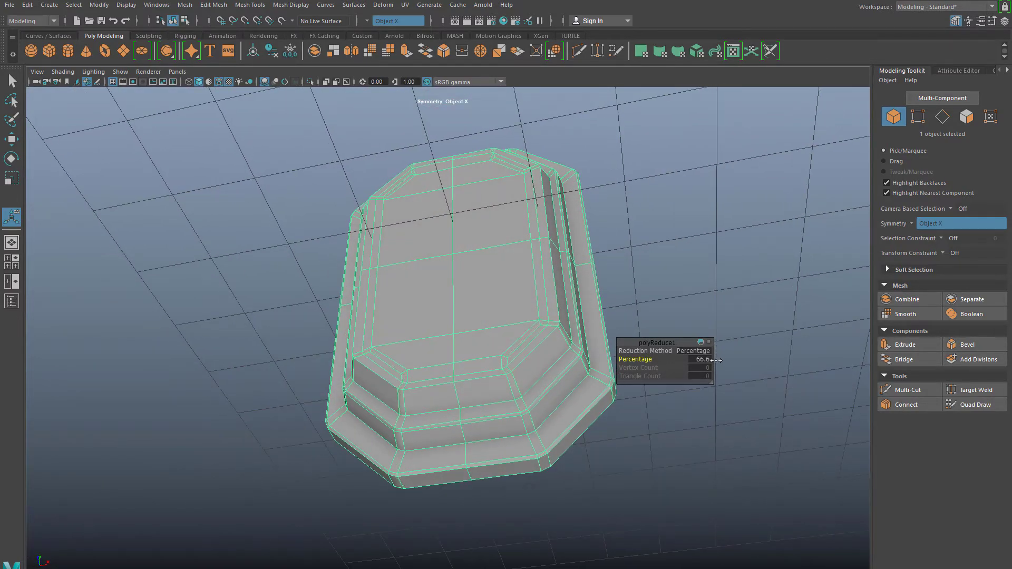
pyautogui.moveTo(716, 360); pyautogui.dragTo(734, 362)
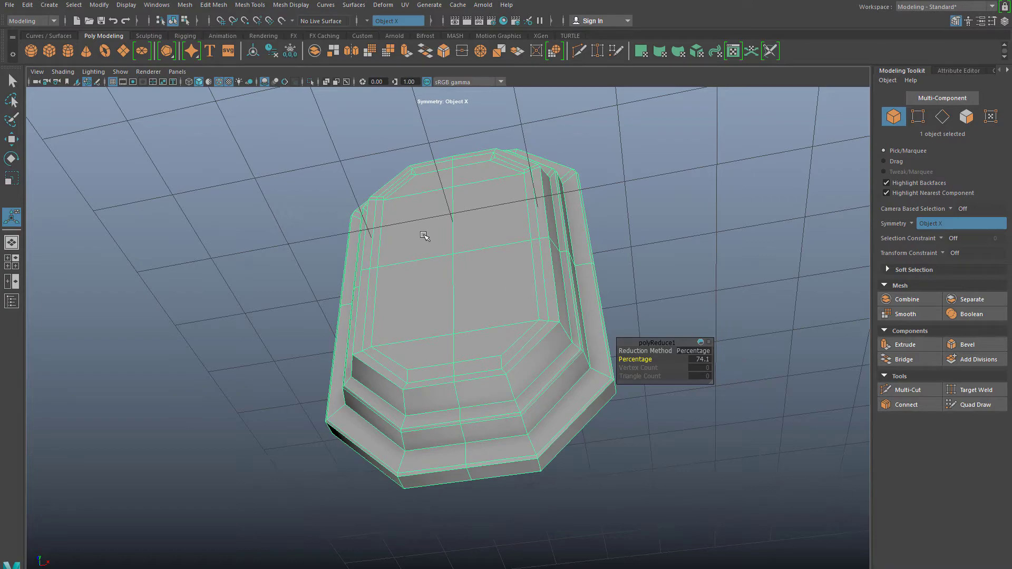
# Inspect the reduced plate mesh around its stepped front, side profile and flat back.
pyautogui.keyDown('alt'); pyautogui.moveTo(425, 236); pyautogui.dragTo(446, 314); pyautogui.keyUp('alt')
pyautogui.press('q')
pyautogui.keyDown('alt'); pyautogui.moveTo(597, 234); pyautogui.dragTo(592, 299); pyautogui.keyUp('alt')
pyautogui.keyDown('alt'); pyautogui.moveTo(622, 363); pyautogui.dragTo(578, 318); pyautogui.keyUp('alt')
pyautogui.scroll(3, 558, 315)
pyautogui.keyDown('alt'); pyautogui.moveTo(526, 265); pyautogui.dragTo(552, 333, button='middle'); pyautogui.keyUp('alt')
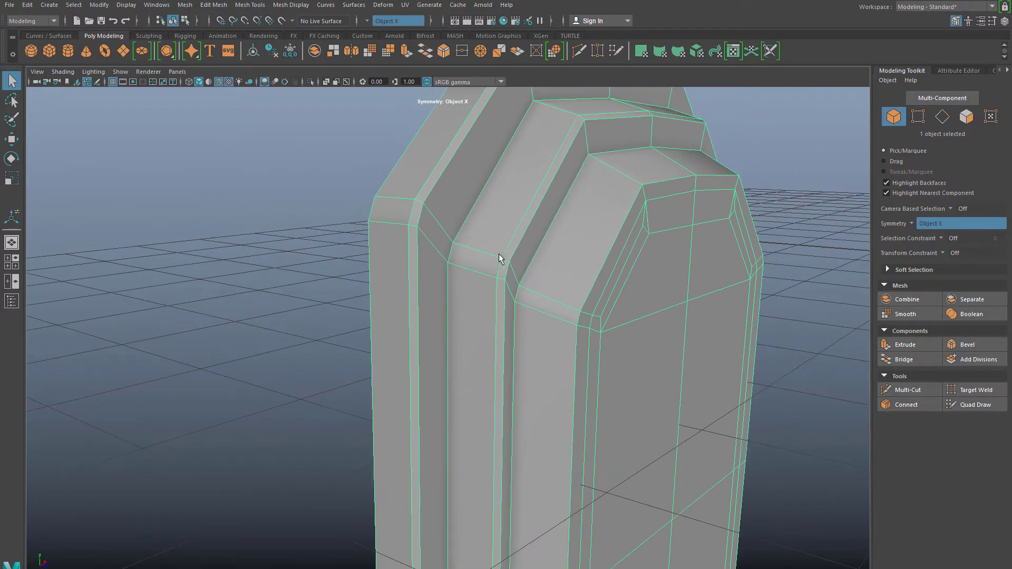
pyautogui.keyDown('alt'); pyautogui.moveTo(607, 305); pyautogui.dragTo(379, 298); pyautogui.keyUp('alt')
pyautogui.keyDown('alt'); pyautogui.moveTo(472, 302); pyautogui.dragTo(384, 294, button='right'); pyautogui.keyUp('alt')
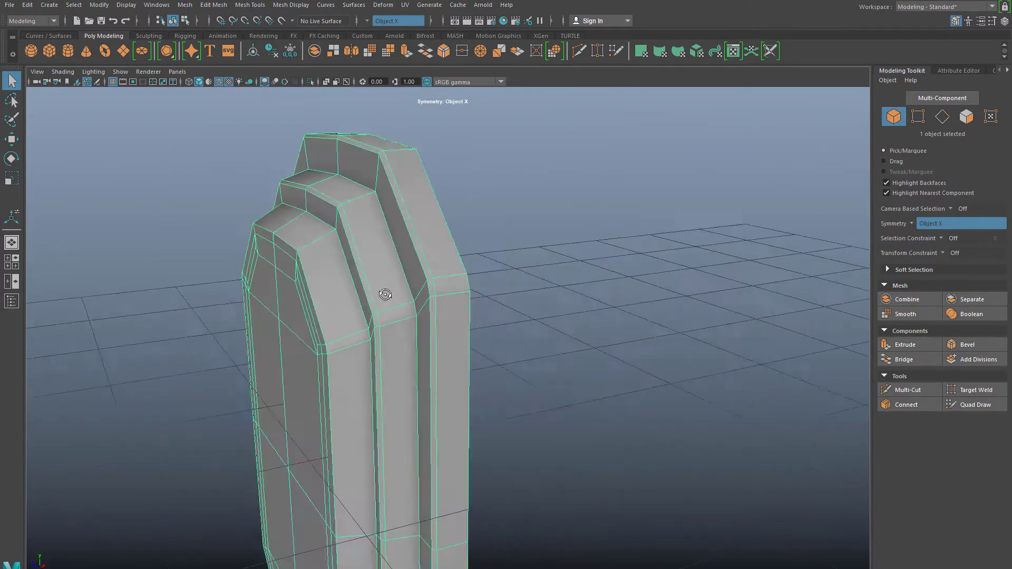
pyautogui.keyDown('alt'); pyautogui.moveTo(384, 294); pyautogui.dragTo(342, 286); pyautogui.keyUp('alt')
pyautogui.scroll(6, 432, 305)
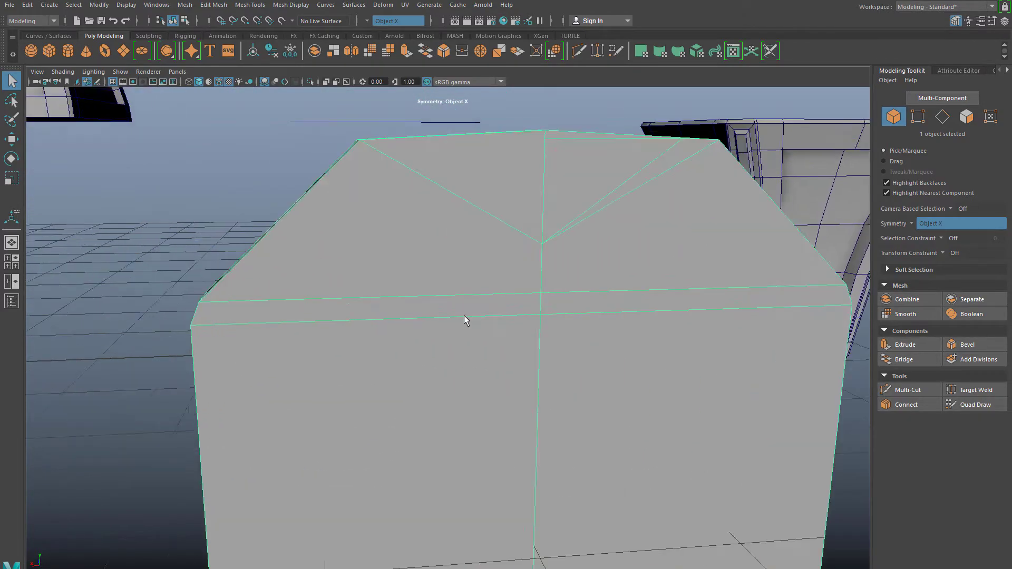
# Try to clean up the upper back of the reduced plate by deleting its four stray diagonal and near-horizontal edges.
pyautogui.moveTo(465, 316)
pyautogui.keyDown('alt'); pyautogui.mouseDown()
pyautogui.moveTo(464, 342)
pyautogui.moveTo(459, 318)
pyautogui.mouseUp(); pyautogui.keyUp('alt')
pyautogui.rightClick(563, 234)
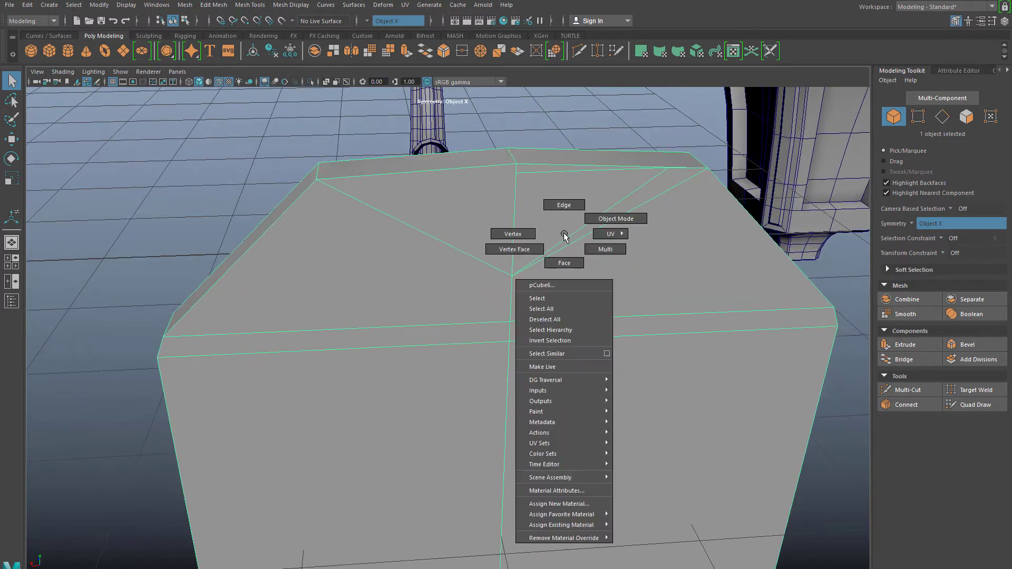
pyautogui.click(556, 206)
pyautogui.click(542, 169)
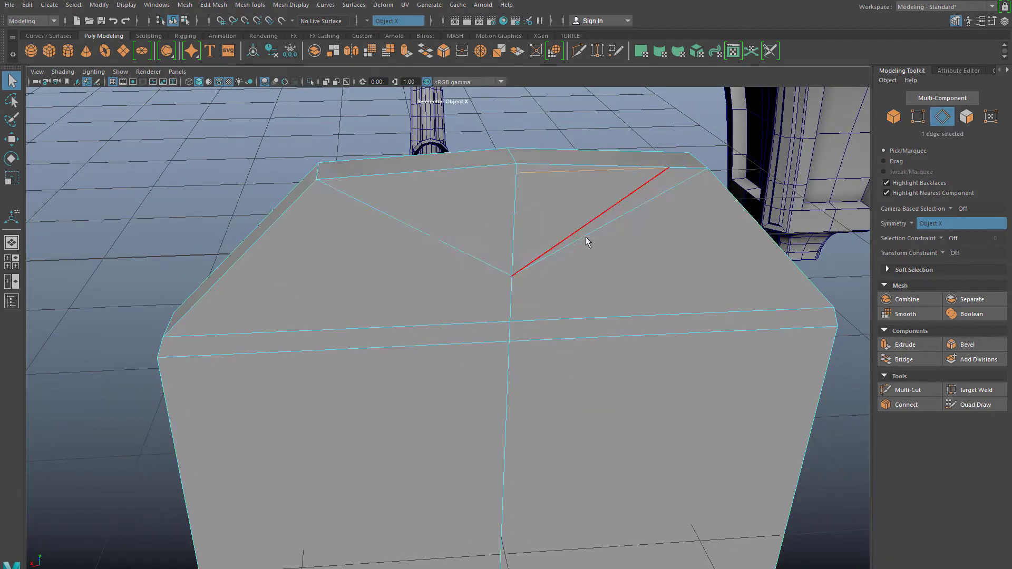
pyautogui.keyDown('shift'); pyautogui.click(597, 217); pyautogui.keyUp('shift')
pyautogui.keyDown('shift'); pyautogui.click(610, 230); pyautogui.keyUp('shift')
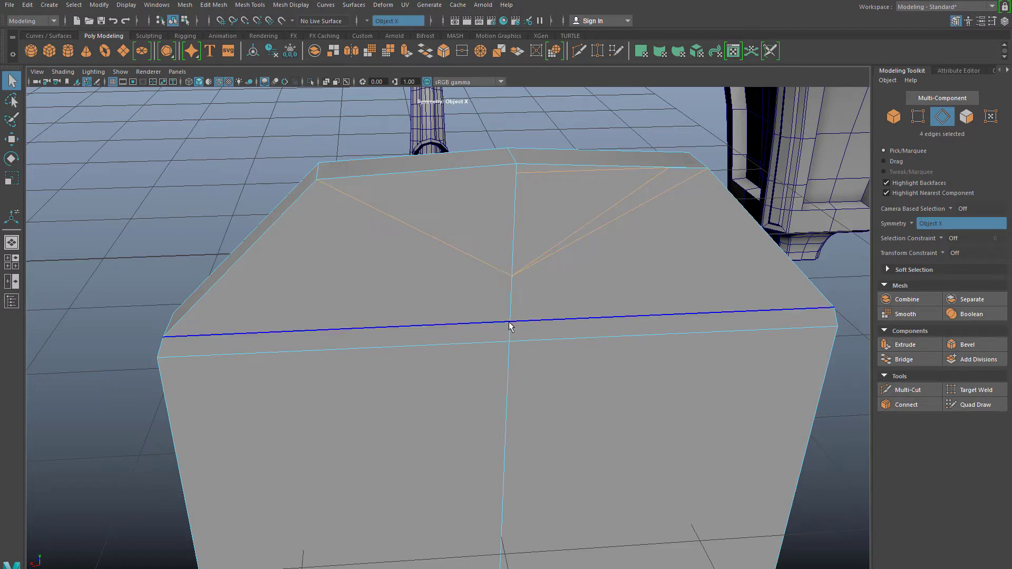
pyautogui.press('Delete')
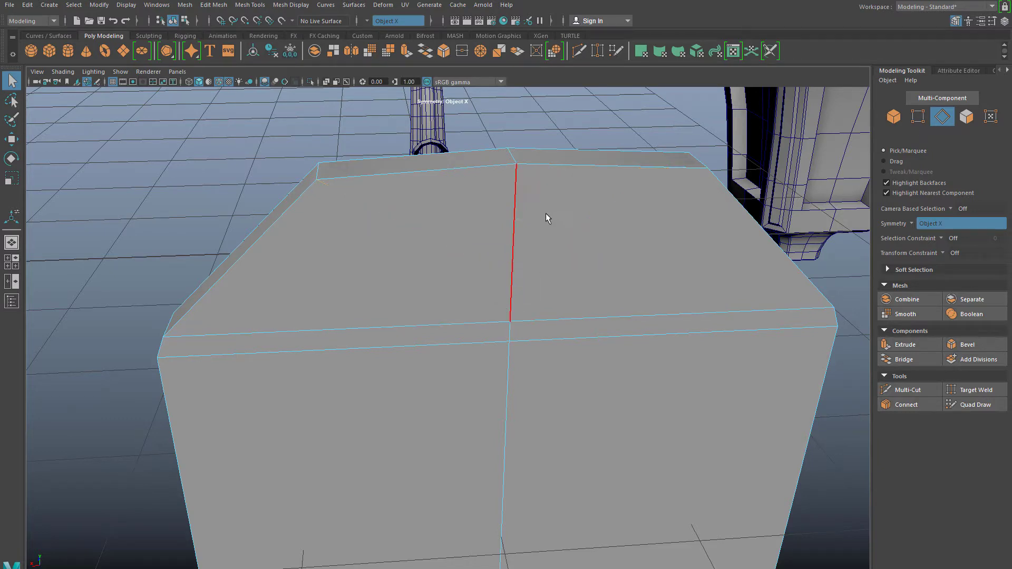
# Select all vertices of the plate to check its back for leftover points.
pyautogui.scroll(-3, 533, 277)
pyautogui.moveTo(468, 289); pyautogui.dragTo(415, 283, button='right')
pyautogui.scroll(-3, 415, 295)
pyautogui.scroll(-3, 416, 308)
pyautogui.moveTo(339, 272); pyautogui.dragTo(630, 542)
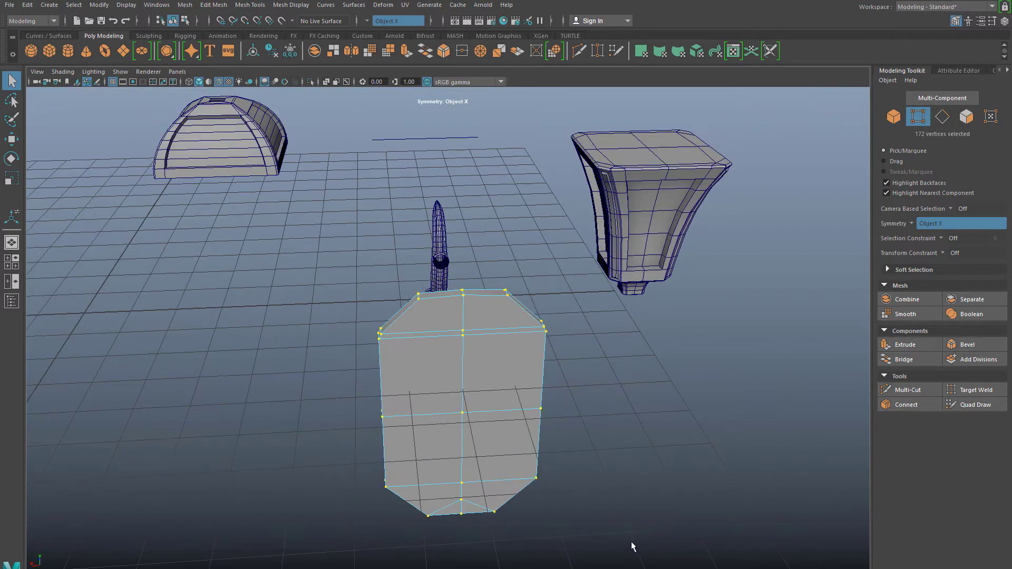
pyautogui.scroll(5, 447, 396)
# Try to delete the upper of the two closely spaced horizontal edge lines on the plate's back.
pyautogui.moveTo(488, 220); pyautogui.dragTo(475, 228, button='right')
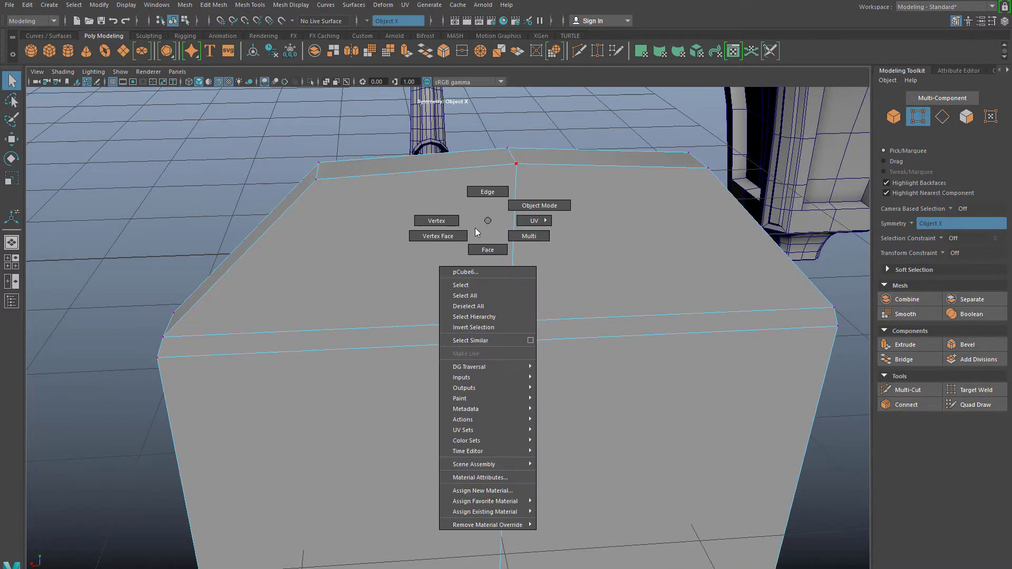
pyautogui.moveTo(476, 193); pyautogui.dragTo(477, 193, button='right')
pyautogui.click(695, 311)
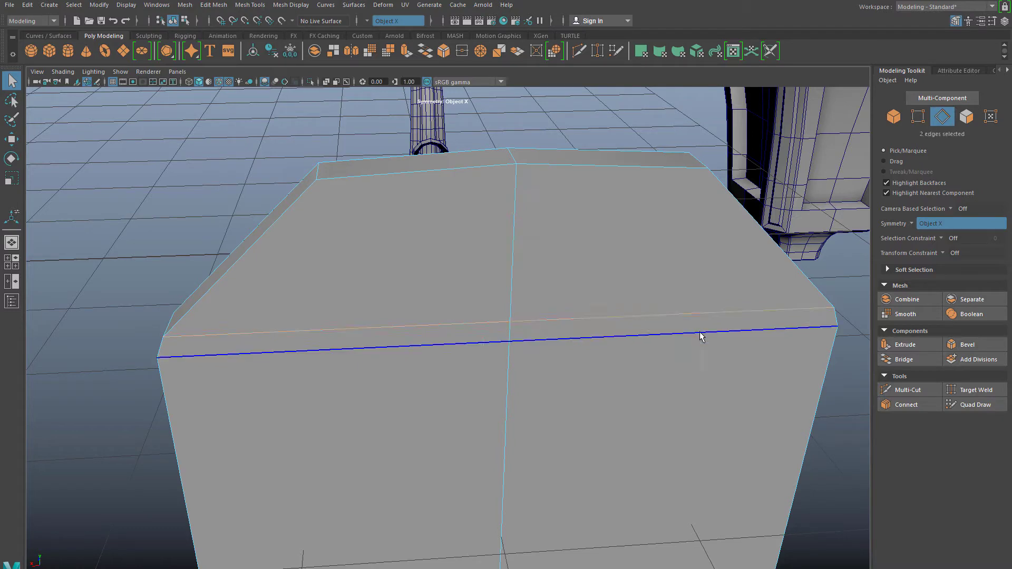
pyautogui.scroll(-1, 670, 362)
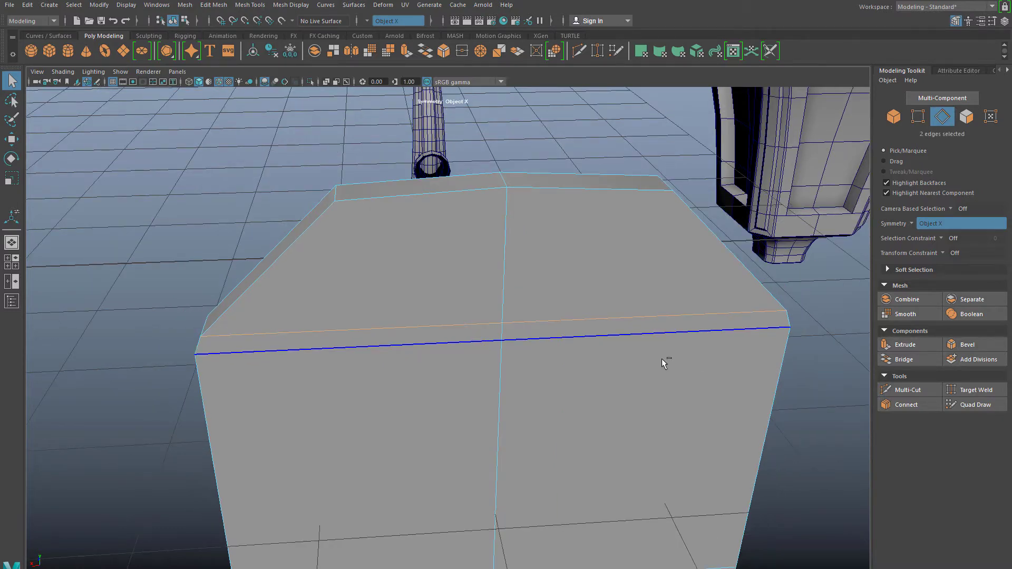
pyautogui.hotkey('ctrl', 'Delete')
# Try to delete the two mirrored diagonal edges at the bottom of the plate's back.
pyautogui.scroll(-2, 530, 386)
pyautogui.keyDown('alt'); pyautogui.moveTo(488, 412); pyautogui.dragTo(489, 360); pyautogui.keyUp('alt')
pyautogui.click(484, 382)
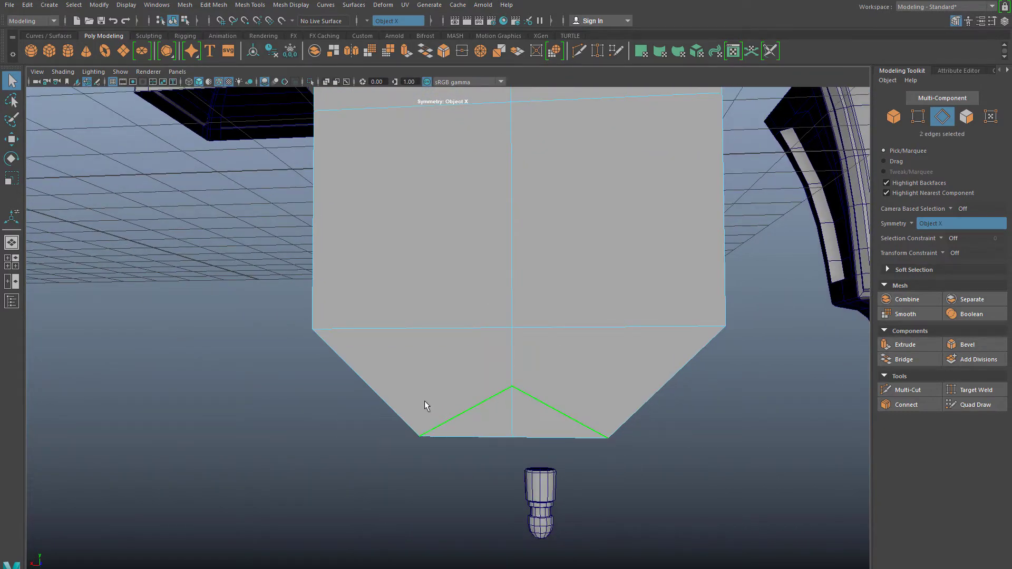
pyautogui.hotkey('ctrl', 'Delete')
# Examine the faces of the reduced plate across its back, stepped front and lower end.
pyautogui.keyDown('alt'); pyautogui.moveTo(461, 311); pyautogui.dragTo(511, 226); pyautogui.keyUp('alt')
pyautogui.moveTo(510, 227); pyautogui.dragTo(510, 258, button='right')
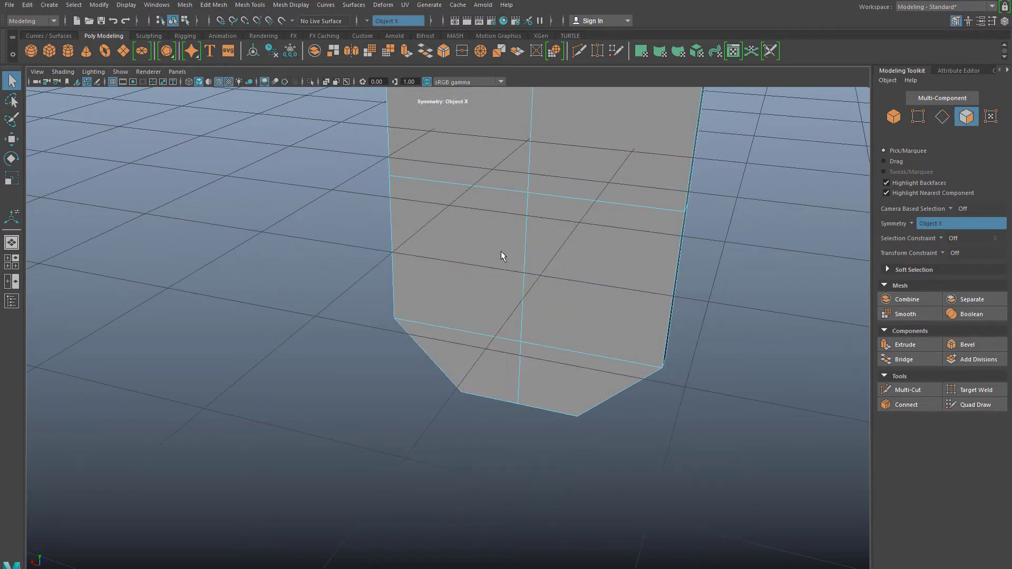
pyautogui.keyDown('alt'); pyautogui.moveTo(500, 251); pyautogui.dragTo(530, 120); pyautogui.keyUp('alt')
pyautogui.click(491, 347)
pyautogui.keyDown('alt'); pyautogui.moveTo(608, 325); pyautogui.dragTo(519, 343); pyautogui.keyUp('alt')
pyautogui.scroll(3, 517, 240)
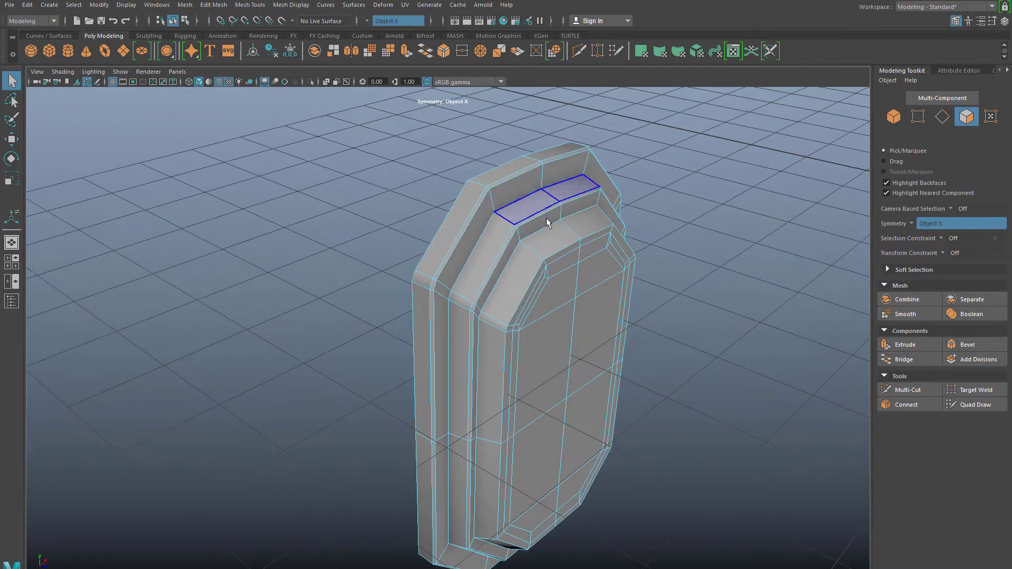
pyautogui.keyDown('alt'); pyautogui.moveTo(558, 299); pyautogui.dragTo(491, 277); pyautogui.keyUp('alt')
pyautogui.keyDown('alt'); pyautogui.moveTo(491, 276); pyautogui.dragTo(547, 297, button='middle'); pyautogui.keyUp('alt')
pyautogui.scroll(4, 547, 297)
pyautogui.keyDown('alt'); pyautogui.moveTo(525, 330); pyautogui.dragTo(529, 385, button='middle'); pyautogui.keyUp('alt')
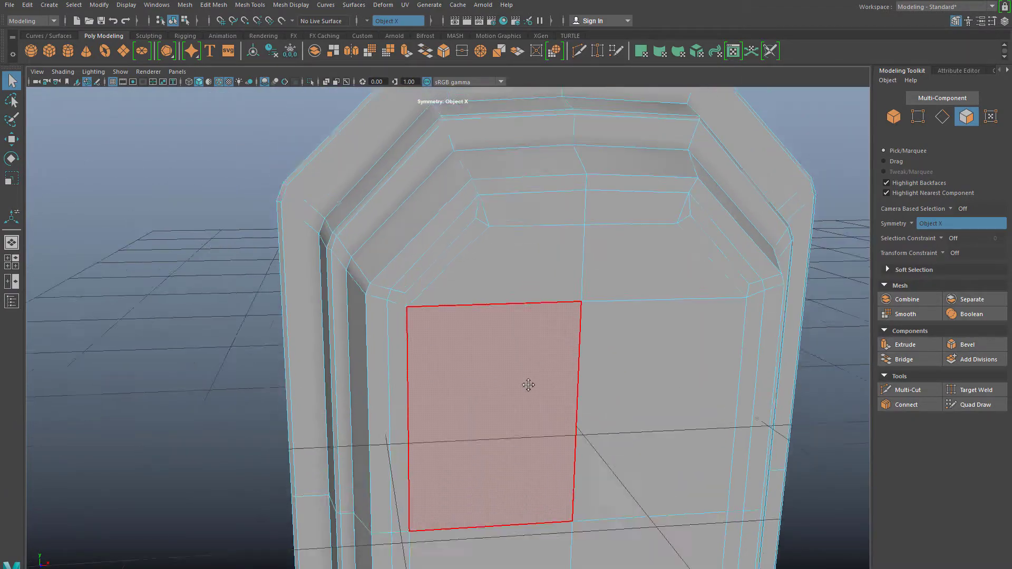
pyautogui.keyDown('alt'); pyautogui.moveTo(528, 384); pyautogui.dragTo(496, 361); pyautogui.keyUp('alt')
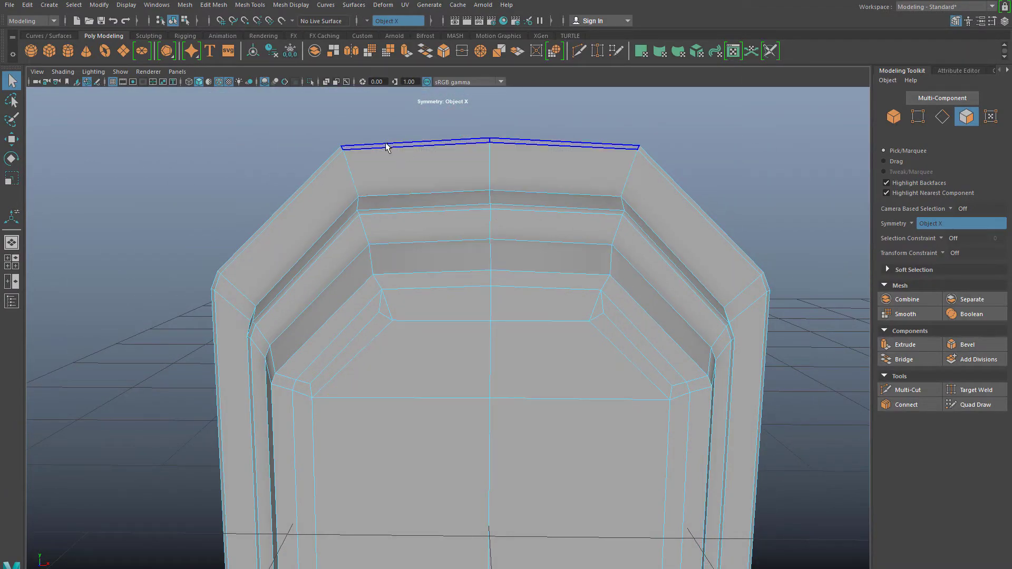
pyautogui.scroll(-5, 533, 267)
pyautogui.keyDown('alt'); pyautogui.moveTo(414, 453); pyautogui.dragTo(476, 323, button='middle'); pyautogui.keyUp('alt')
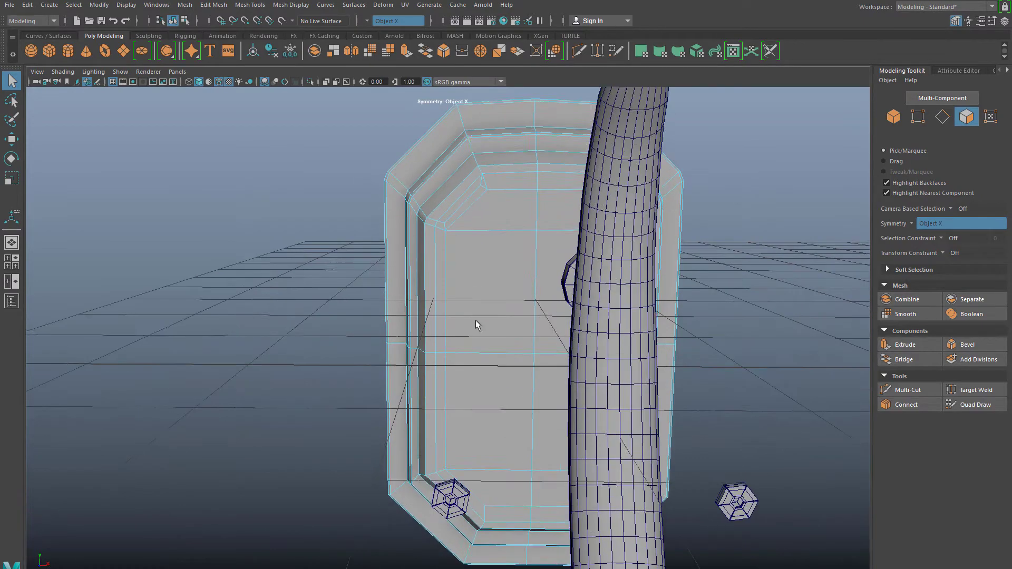
pyautogui.scroll(-3, 472, 369)
pyautogui.keyDown('alt'); pyautogui.moveTo(466, 418); pyautogui.dragTo(485, 363); pyautogui.keyUp('alt')
pyautogui.keyDown('alt'); pyautogui.moveTo(485, 363); pyautogui.dragTo(499, 393, button='middle'); pyautogui.keyUp('alt')
pyautogui.scroll(4, 499, 393)
pyautogui.click(499, 394)
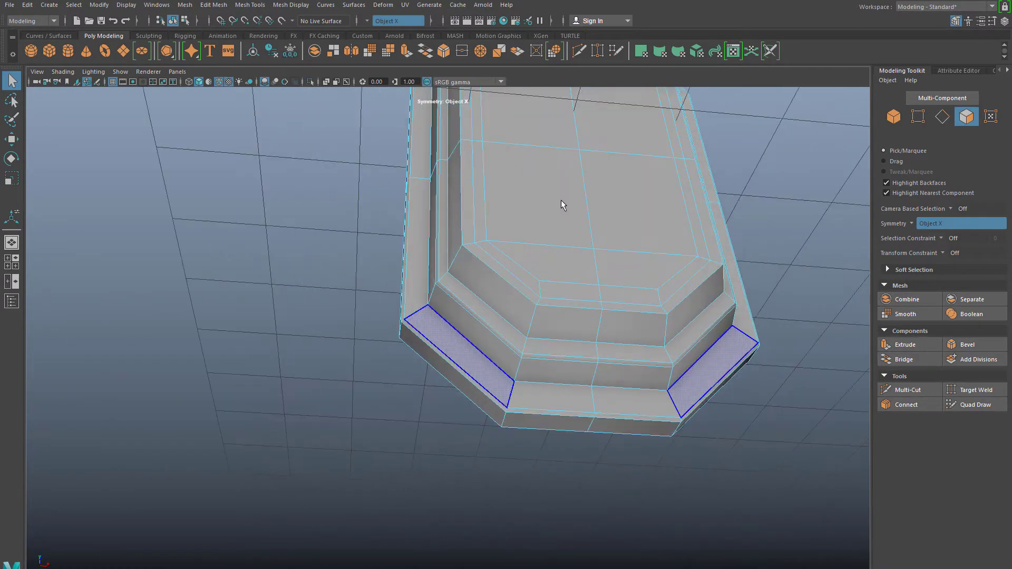
# Undo the edge deletions and the mesh reduction on the plate.
pyautogui.keyDown('alt'); pyautogui.moveTo(561, 200); pyautogui.dragTo(552, 283, button='middle'); pyautogui.keyUp('alt')
pyautogui.keyDown('alt'); pyautogui.moveTo(553, 283); pyautogui.dragTo(533, 334); pyautogui.keyUp('alt')
pyautogui.click(535, 316)
pyautogui.scroll(3, 580, 257)
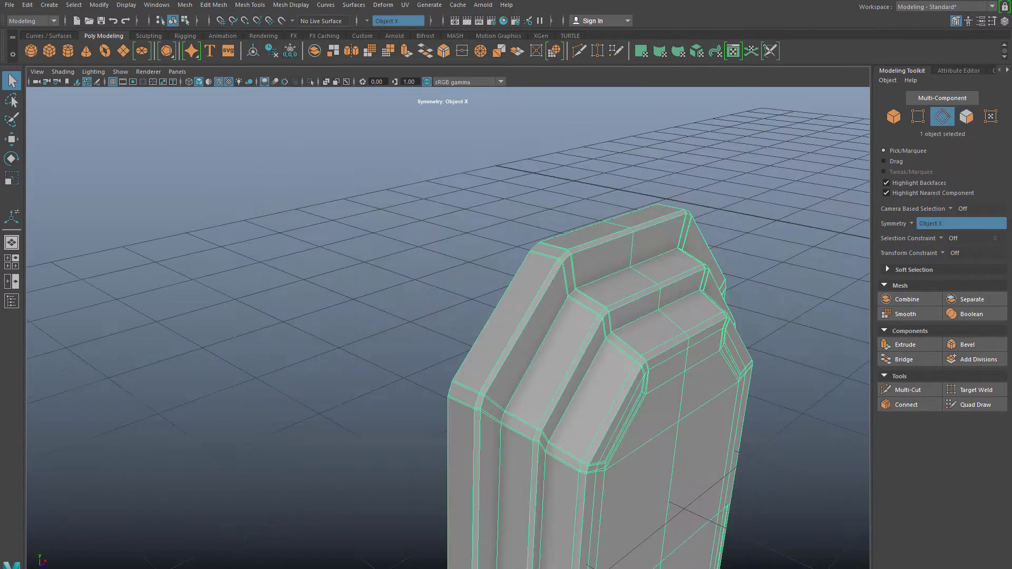
# Delete the redundant edge loops along the upper chevron line and just inside the outer border of the plate's back.
pyautogui.keyDown('alt'); pyautogui.moveTo(608, 422); pyautogui.dragTo(480, 324); pyautogui.keyUp('alt')
pyautogui.keyDown('alt'); pyautogui.moveTo(378, 359); pyautogui.dragTo(626, 236); pyautogui.keyUp('alt')
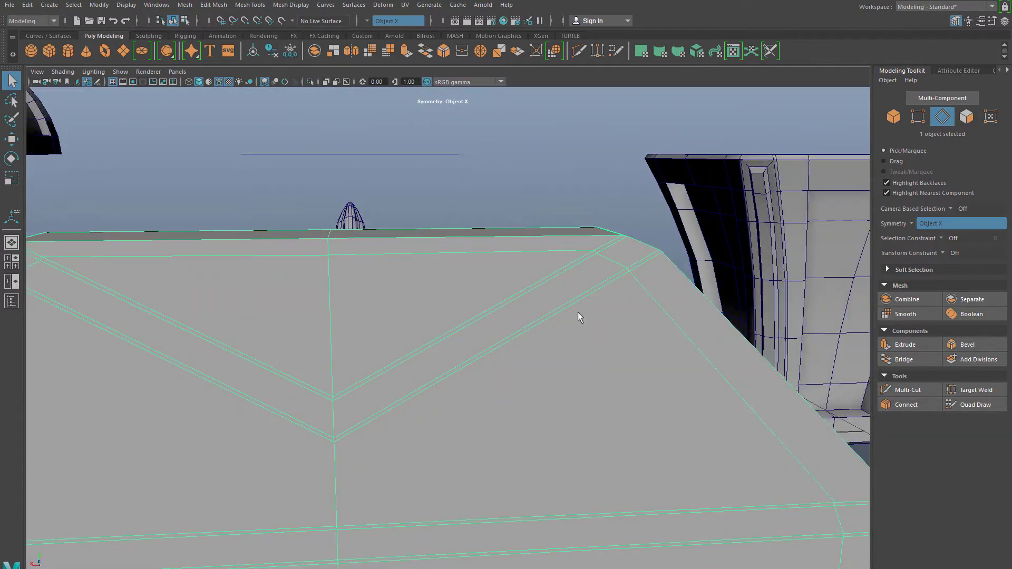
pyautogui.keyDown('alt'); pyautogui.moveTo(577, 312); pyautogui.dragTo(451, 222); pyautogui.keyUp('alt')
pyautogui.keyDown('alt'); pyautogui.moveTo(729, 285); pyautogui.dragTo(481, 227); pyautogui.keyUp('alt')
pyautogui.moveTo(666, 266); pyautogui.dragTo(663, 236, button='right')
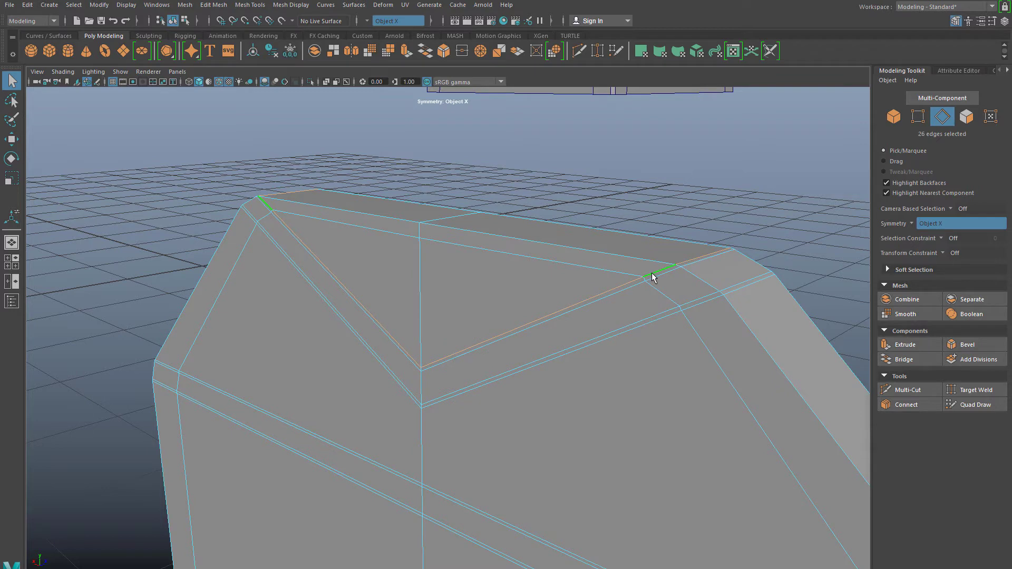
pyautogui.click(652, 276)
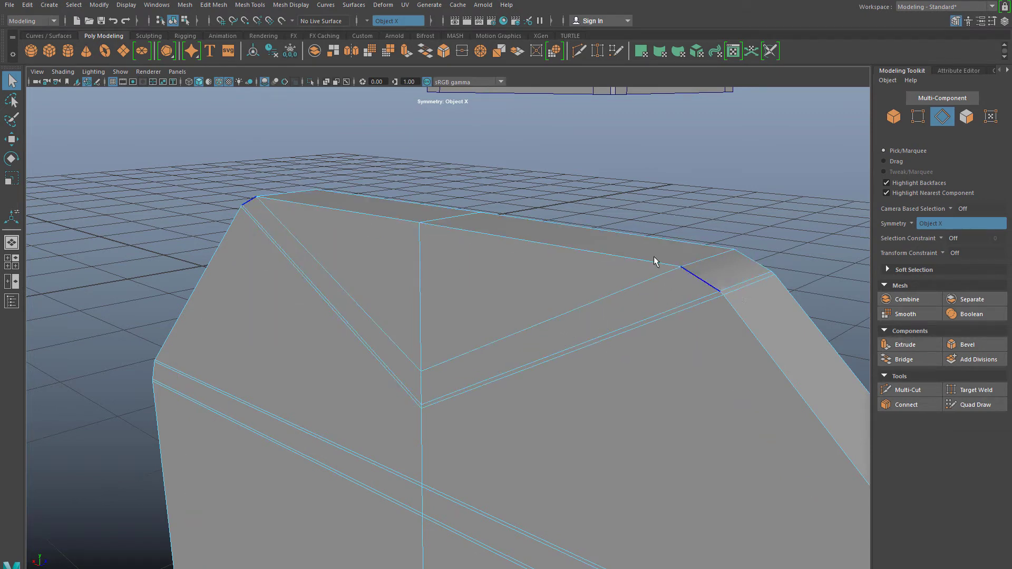
# Delete the redundant mirrored edge loops running through the upper corners of the plate's stepped front.
pyautogui.keyDown('alt'); pyautogui.moveTo(653, 257); pyautogui.dragTo(480, 396); pyautogui.keyUp('alt')
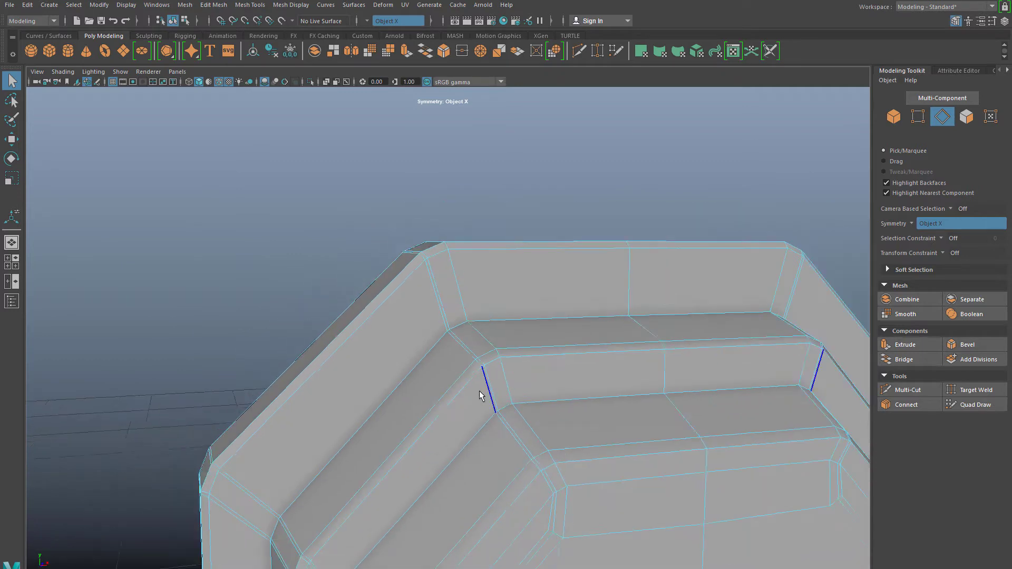
pyautogui.keyDown('alt'); pyautogui.moveTo(480, 395); pyautogui.dragTo(459, 320, button='middle'); pyautogui.keyUp('alt')
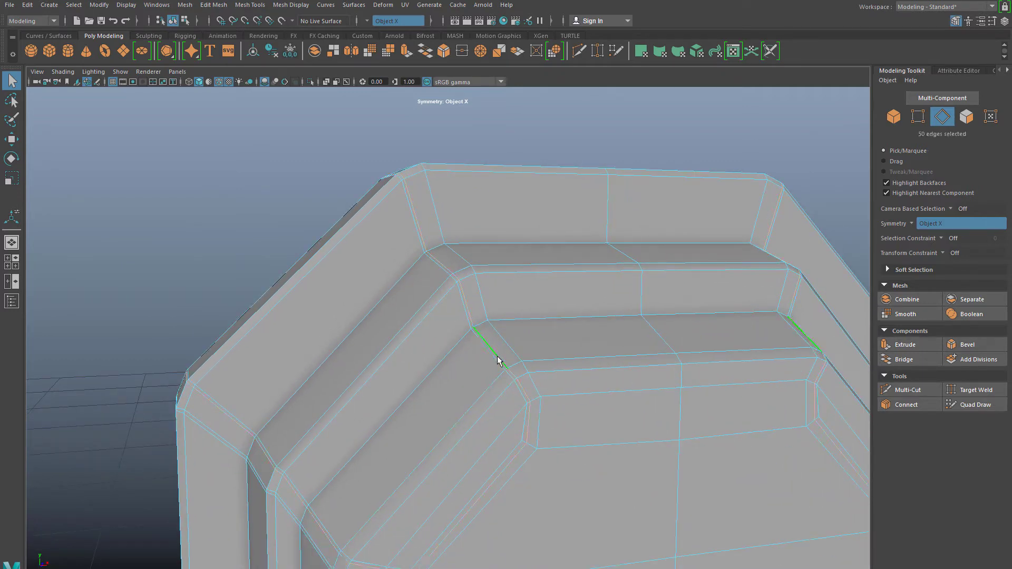
pyautogui.scroll(2, 449, 295)
pyautogui.click(448, 299)
pyautogui.keyDown('alt'); pyautogui.moveTo(474, 346); pyautogui.dragTo(531, 406); pyautogui.keyUp('alt')
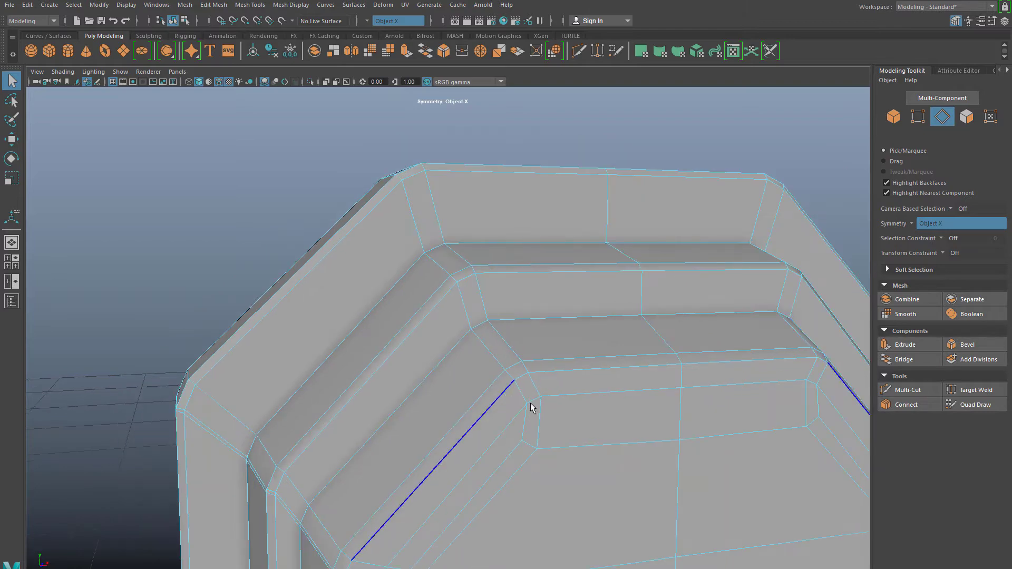
pyautogui.keyDown('alt'); pyautogui.moveTo(639, 425); pyautogui.dragTo(572, 365); pyautogui.keyUp('alt')
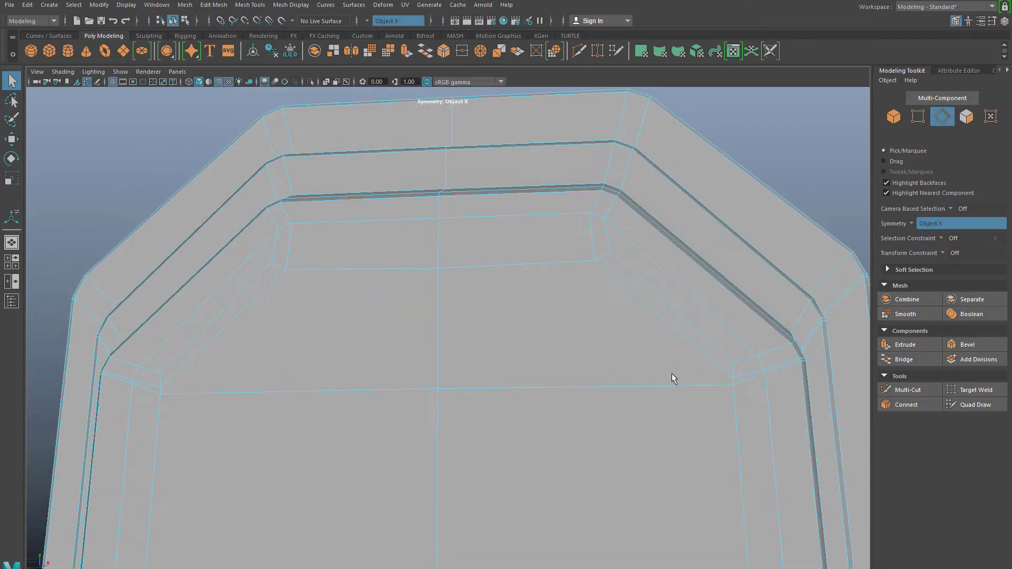
# Delete the redundant mirrored edge loop crossing the upper side corners of the plate's outer border.
pyautogui.keyDown('alt'); pyautogui.moveTo(627, 368); pyautogui.dragTo(427, 382, button='middle'); pyautogui.keyUp('alt')
pyautogui.scroll(1, 493, 382)
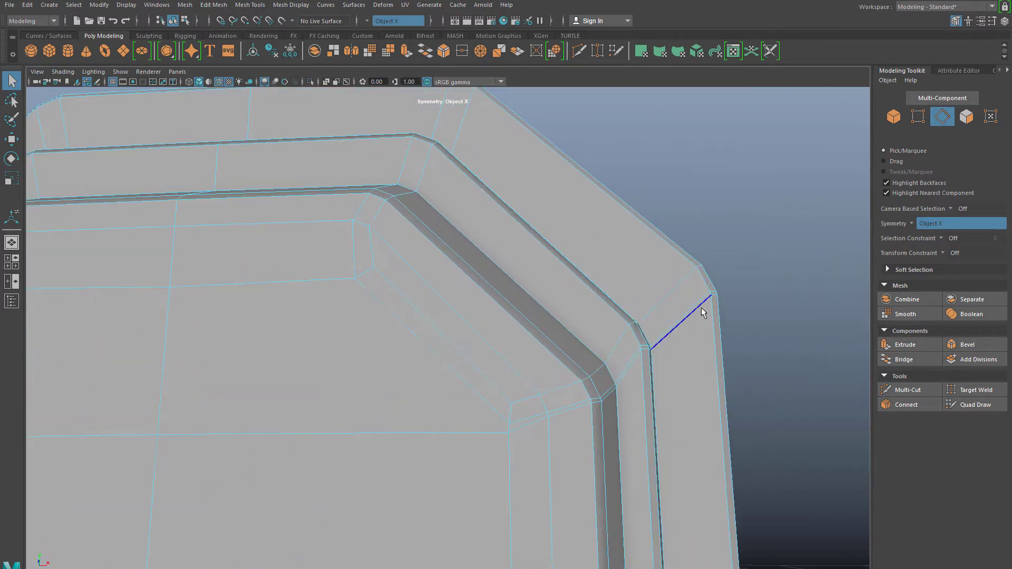
pyautogui.hotkey('ctrl', 'Delete')
# Delete the redundant mirrored edge loops running through the lower side corners of the plate's stepped front.
pyautogui.scroll(-2, 573, 458)
pyautogui.keyDown('alt'); pyautogui.moveTo(527, 485); pyautogui.dragTo(555, 185, button='middle'); pyautogui.keyUp('alt')
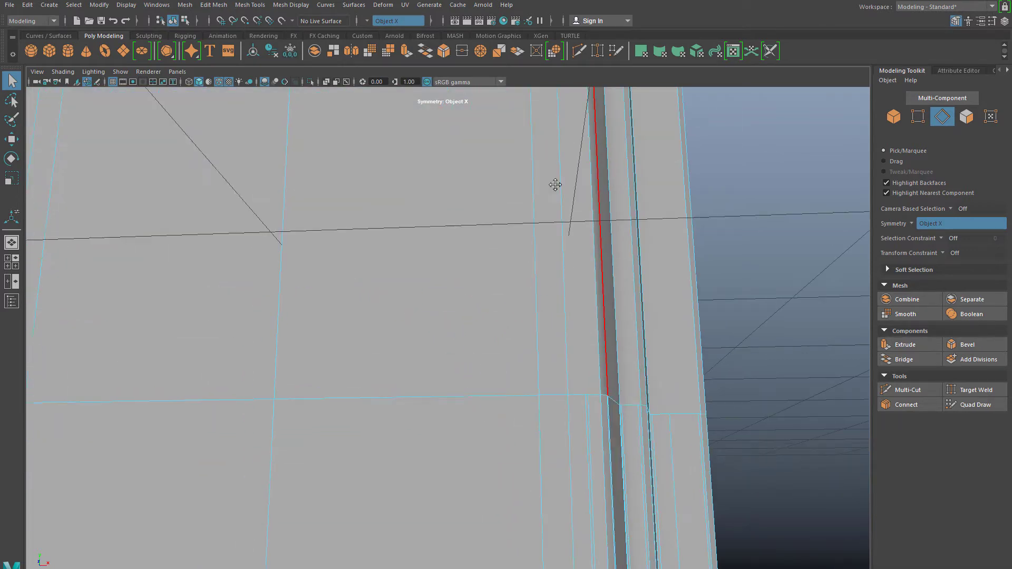
pyautogui.keyDown('alt'); pyautogui.moveTo(566, 508); pyautogui.dragTo(557, 41, button='middle'); pyautogui.keyUp('alt')
pyautogui.scroll(-2, 590, 408)
pyautogui.scroll(2, 603, 433)
pyautogui.keyDown('alt'); pyautogui.moveTo(618, 410); pyautogui.dragTo(552, 389, button='middle'); pyautogui.keyUp('alt')
pyautogui.scroll(3, 549, 427)
pyautogui.keyDown('alt'); pyautogui.moveTo(772, 495); pyautogui.dragTo(667, 406, button='middle'); pyautogui.keyUp('alt')
pyautogui.scroll(3, 706, 432)
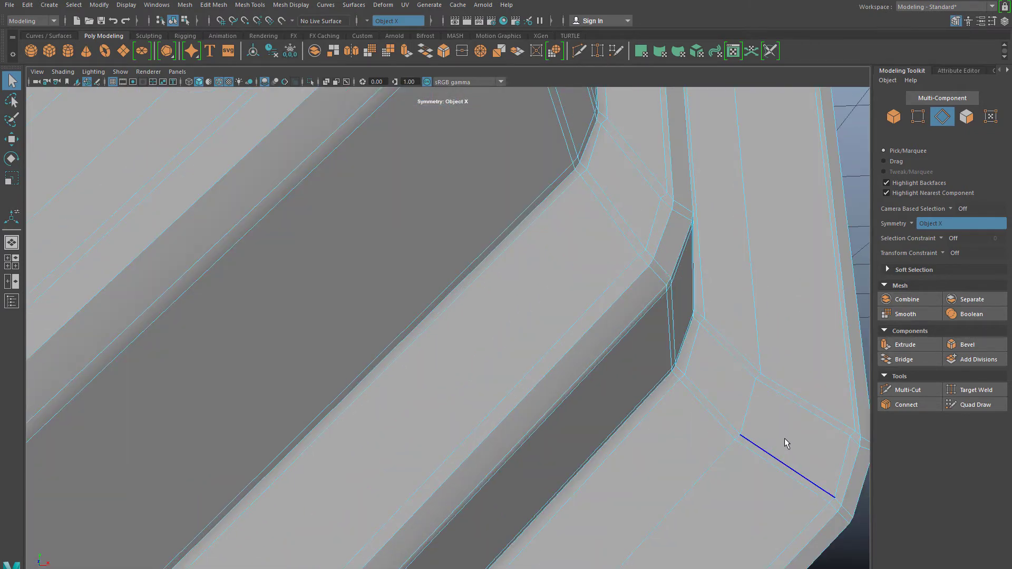
pyautogui.keyDown('alt'); pyautogui.moveTo(785, 441); pyautogui.dragTo(680, 403, button='middle'); pyautogui.keyUp('alt')
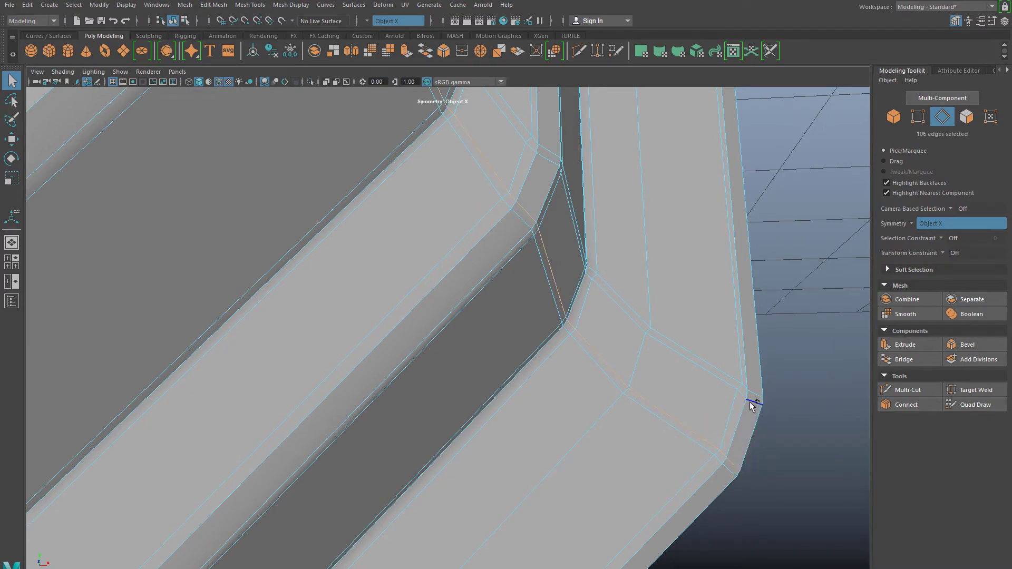
pyautogui.hotkey('ctrl', 'Delete')
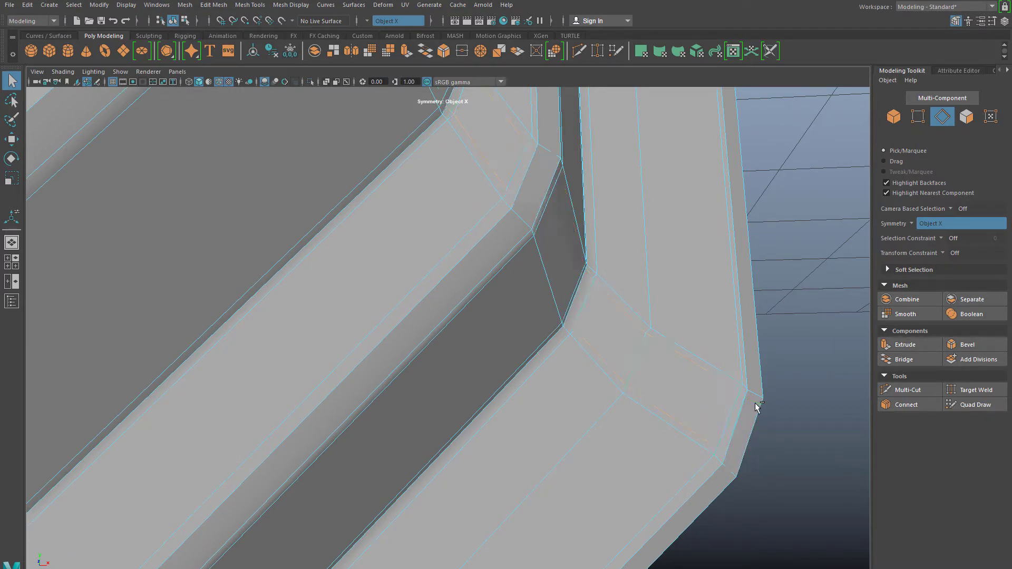
# Delete the redundant mirrored edge loops running through the bottom corners of the stepped front and its outer rim.
pyautogui.scroll(-5, 392, 474)
pyautogui.keyDown('alt'); pyautogui.moveTo(499, 427); pyautogui.dragTo(609, 352, button='middle'); pyautogui.keyUp('alt')
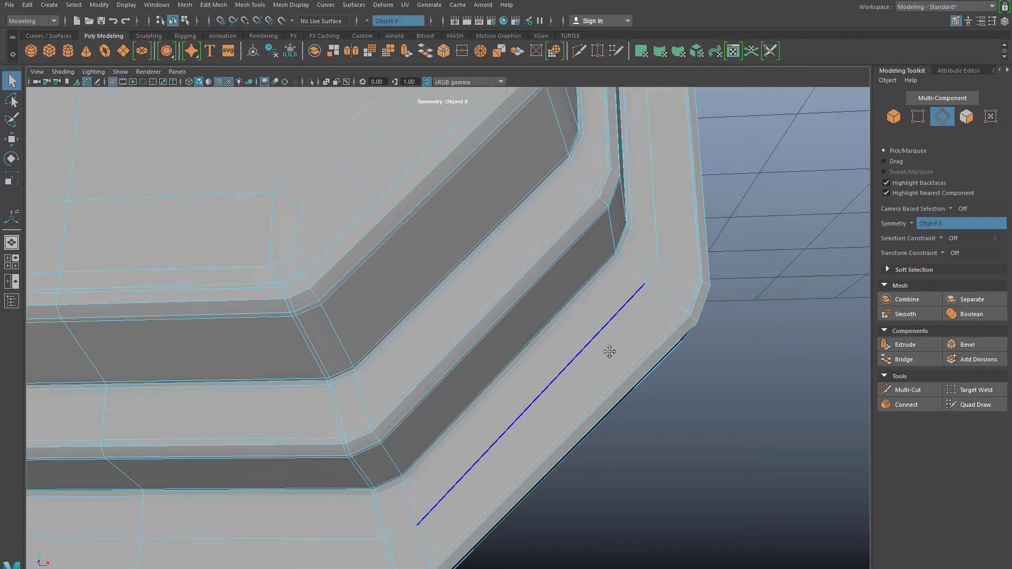
pyautogui.keyDown('alt'); pyautogui.moveTo(442, 433); pyautogui.dragTo(639, 316, button='middle'); pyautogui.keyUp('alt')
pyautogui.scroll(3, 598, 422)
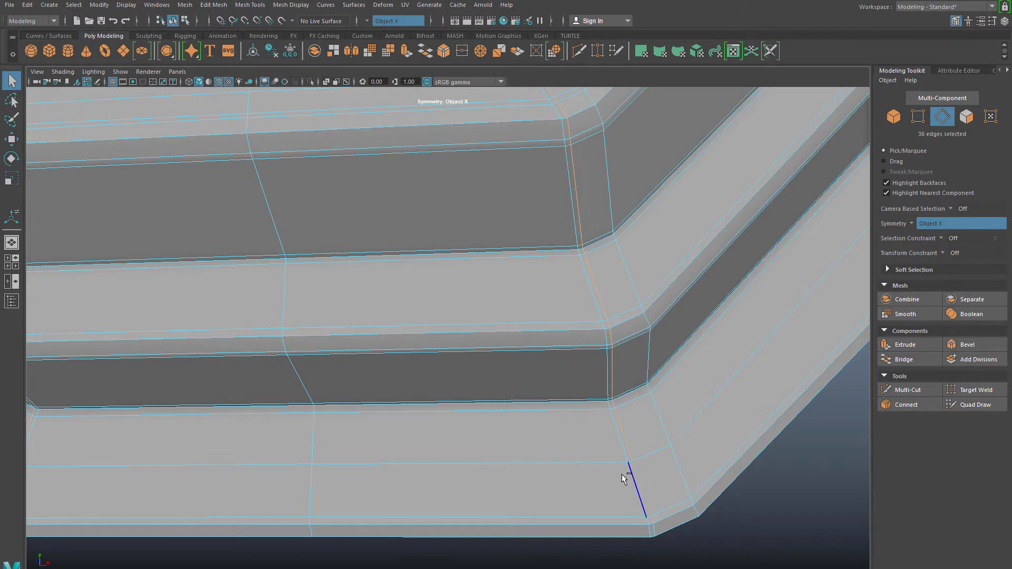
pyautogui.hotkey('ctrl', 'Delete')
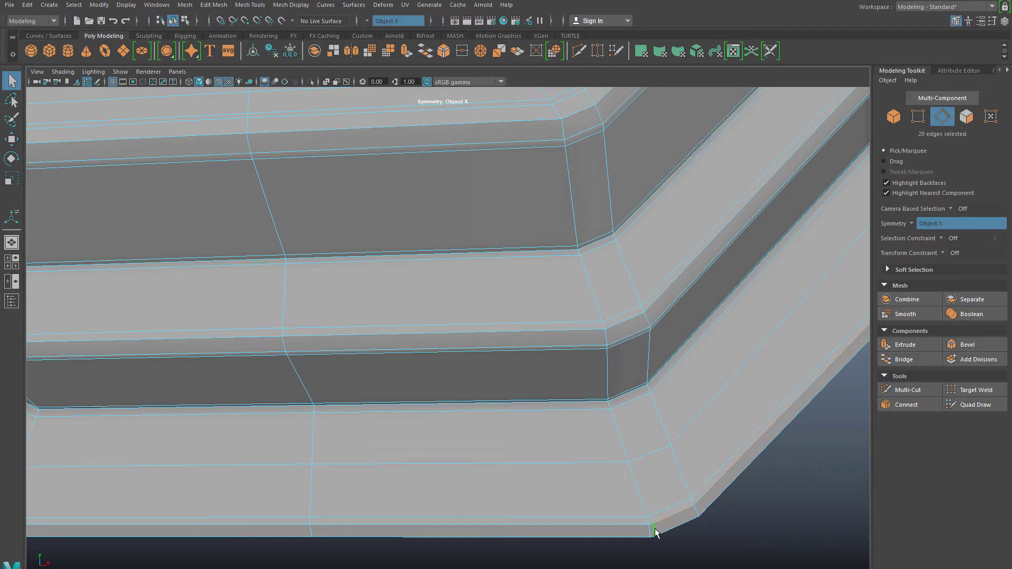
pyautogui.hotkey('ctrl', 'Delete')
# Delete the redundant edge loops running around the plate's outer side wall near its back and front borders.
pyautogui.scroll(-3, 548, 425)
pyautogui.keyDown('alt'); pyautogui.moveTo(347, 385); pyautogui.dragTo(503, 412, button='middle'); pyautogui.keyUp('alt')
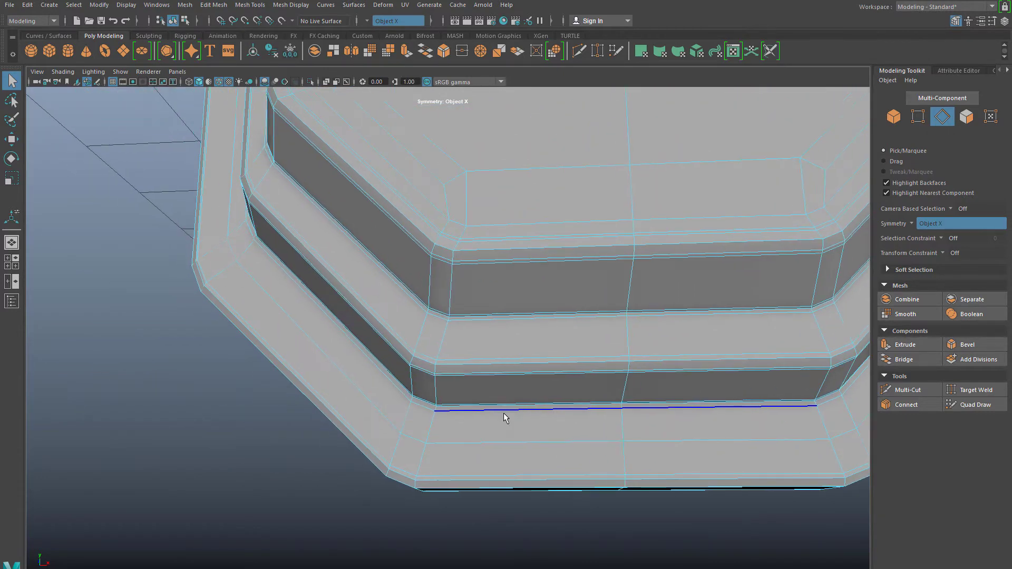
pyautogui.keyDown('alt'); pyautogui.moveTo(504, 412); pyautogui.dragTo(517, 441); pyautogui.keyUp('alt')
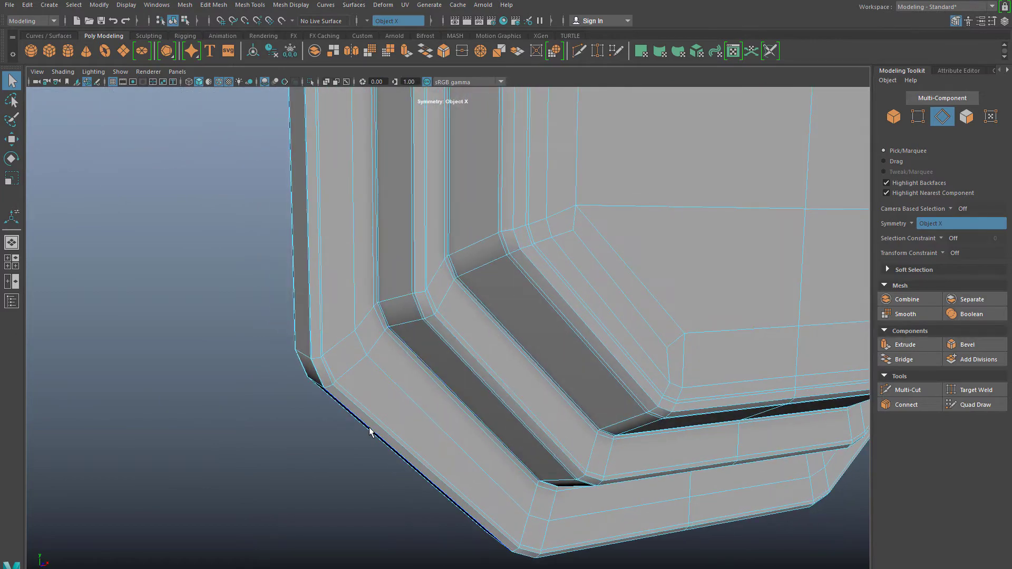
pyautogui.scroll(5, 369, 431)
pyautogui.keyDown('alt'); pyautogui.moveTo(339, 377); pyautogui.dragTo(603, 432); pyautogui.keyUp('alt')
pyautogui.doubleClick(628, 440)
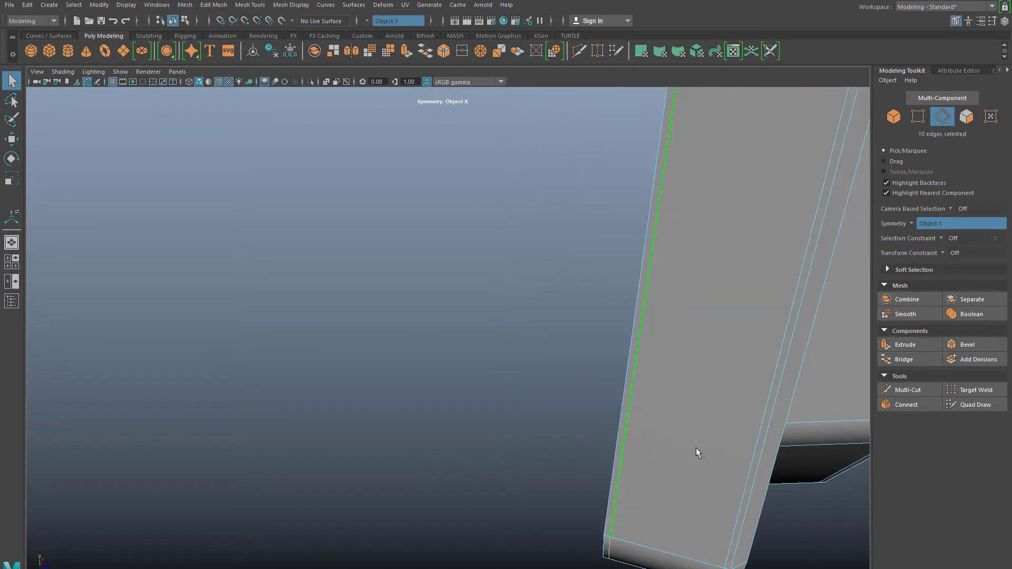
pyautogui.keyDown('shift'); pyautogui.doubleClick(748, 454); pyautogui.keyUp('shift')
pyautogui.hotkey('ctrl', 'Delete')
# Delete the redundant edge loop along the front bevel of the plate's outer border.
pyautogui.scroll(-3, 720, 458)
pyautogui.keyDown('alt'); pyautogui.moveTo(716, 460); pyautogui.dragTo(586, 408); pyautogui.keyUp('alt')
pyautogui.scroll(4, 526, 380)
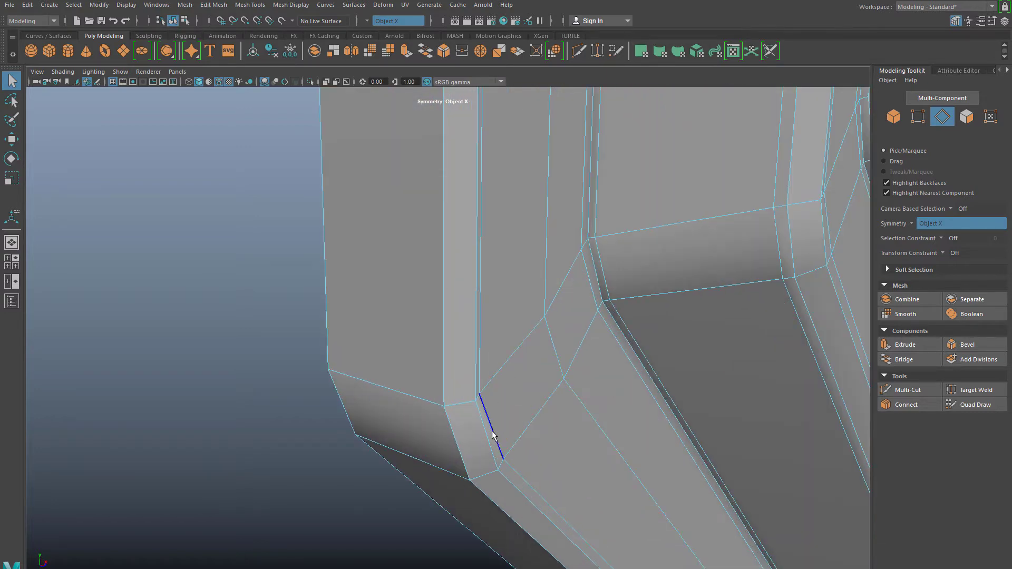
pyautogui.scroll(-4, 494, 432)
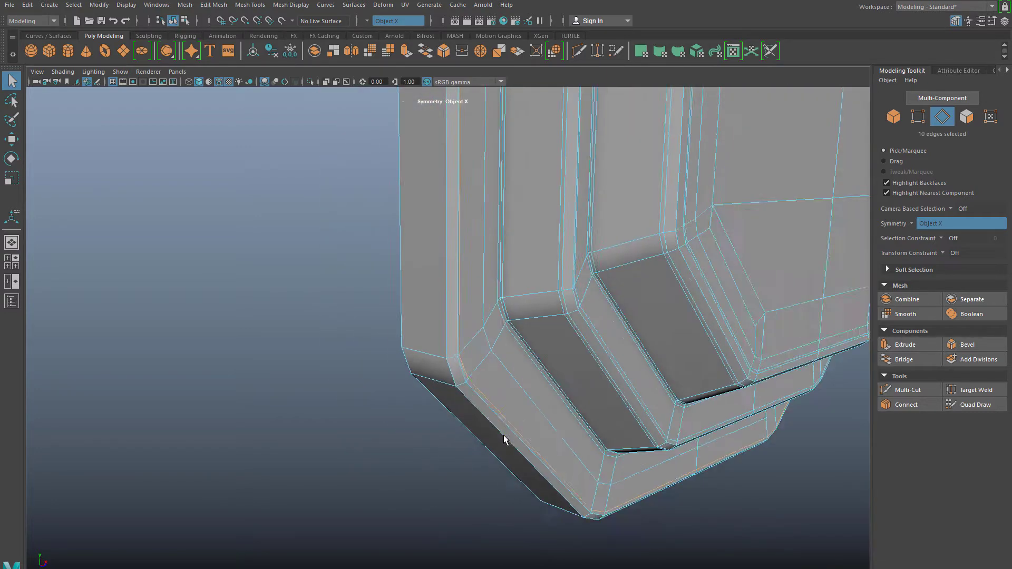
pyautogui.moveTo(501, 440)
pyautogui.keyDown('alt'); pyautogui.mouseDown()
pyautogui.moveTo(578, 446)
pyautogui.moveTo(508, 429)
pyautogui.moveTo(518, 537)
pyautogui.moveTo(479, 436)
pyautogui.moveTo(490, 436)
pyautogui.mouseUp(); pyautogui.keyUp('alt')
pyautogui.press('4')
pyautogui.press('5')
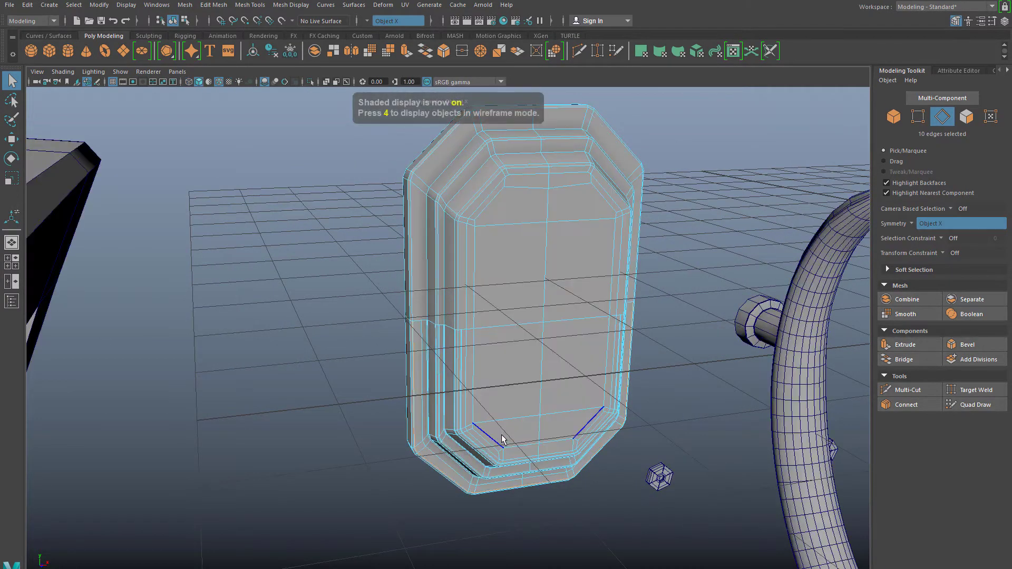
pyautogui.scroll(3, 501, 437)
pyautogui.click(336, 495)
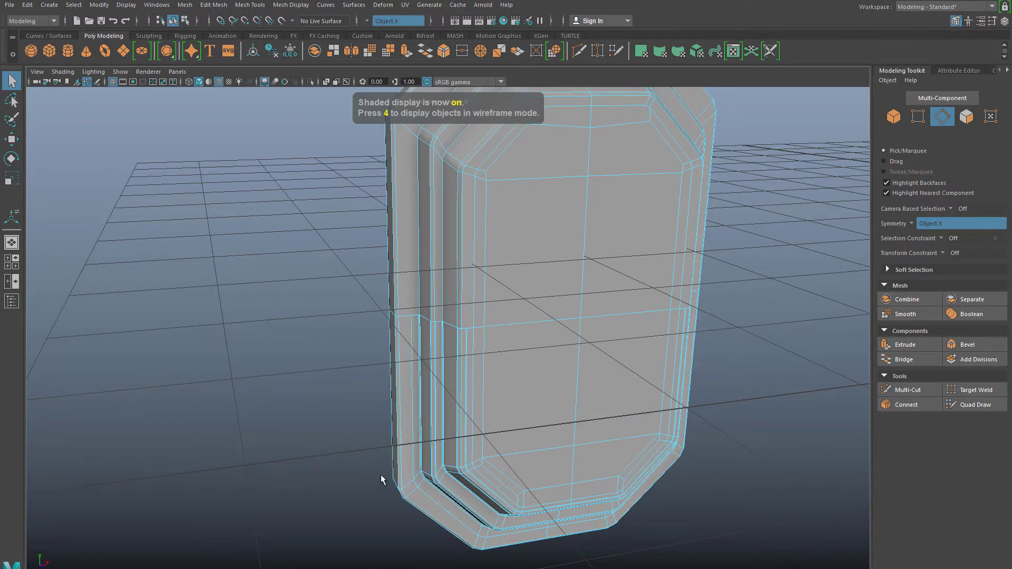
# Delete the two redundant edge loops along the base of the middle step's wall.
pyautogui.scroll(2, 396, 427)
pyautogui.doubleClick(400, 358)
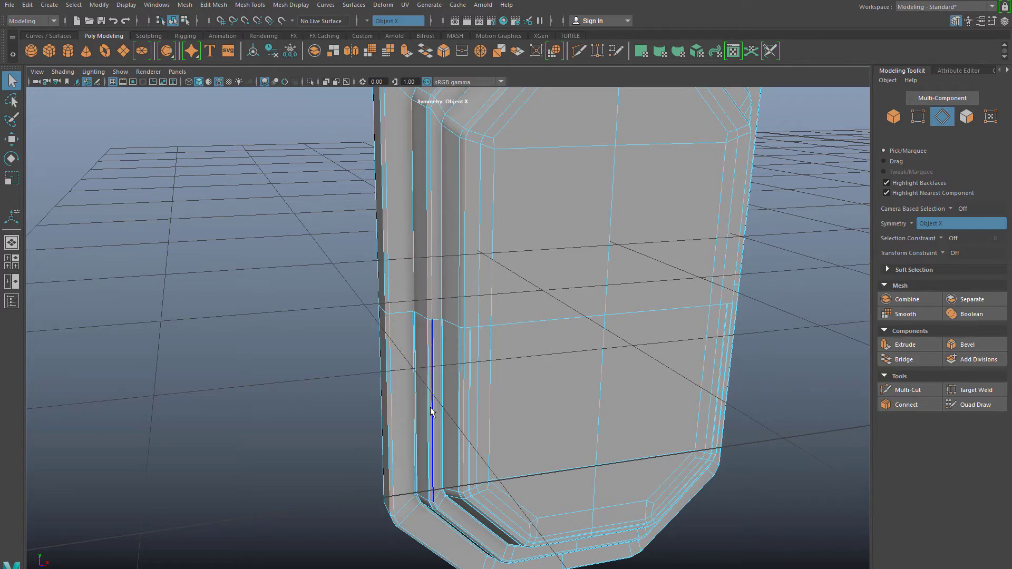
pyautogui.scroll(3, 429, 411)
pyautogui.keyDown('alt'); pyautogui.moveTo(528, 271); pyautogui.dragTo(474, 388); pyautogui.keyUp('alt')
pyautogui.scroll(-3, 538, 332)
pyautogui.scroll(5, 467, 397)
pyautogui.keyDown('alt'); pyautogui.moveTo(455, 425); pyautogui.dragTo(461, 409); pyautogui.keyUp('alt')
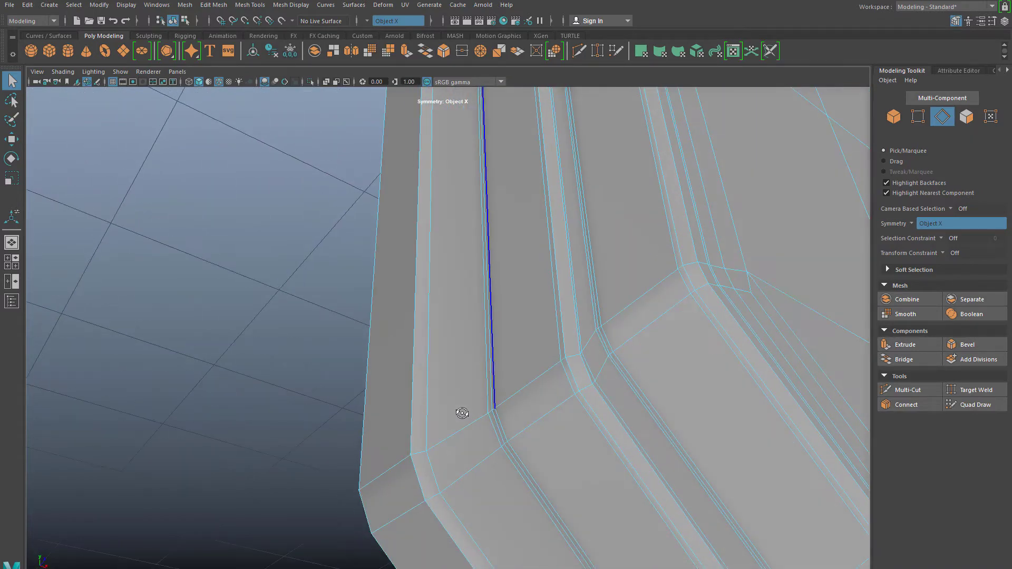
pyautogui.doubleClick(478, 401)
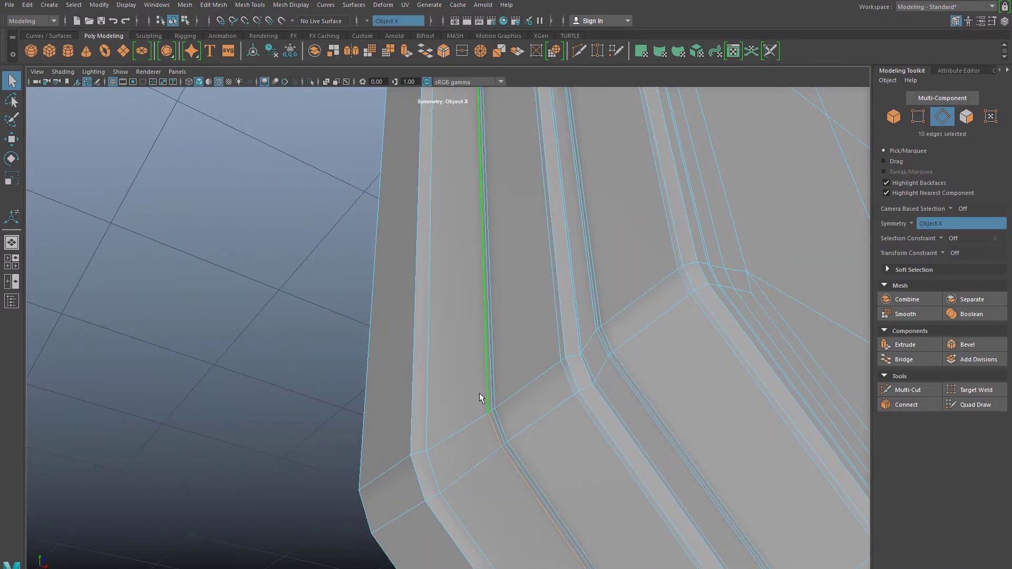
pyautogui.hotkey('ctrl', 'Delete')
pyautogui.doubleClick(495, 382)
pyautogui.hotkey('ctrl', 'Delete')
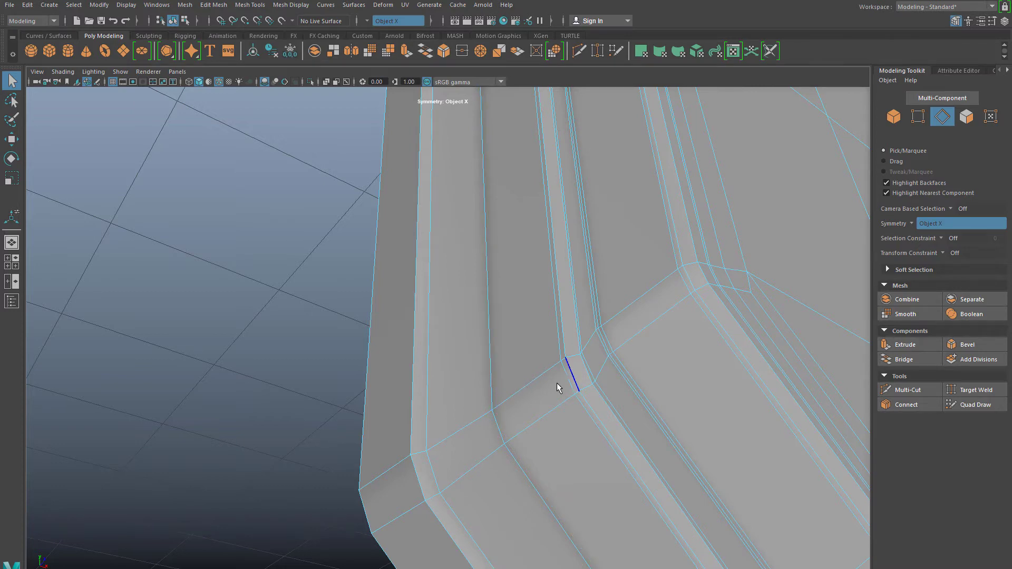
# Delete the redundant edge loop on the middle step's wall just below its rim.
pyautogui.keyDown('alt'); pyautogui.moveTo(540, 383); pyautogui.dragTo(458, 289); pyautogui.keyUp('alt')
pyautogui.click(453, 285)
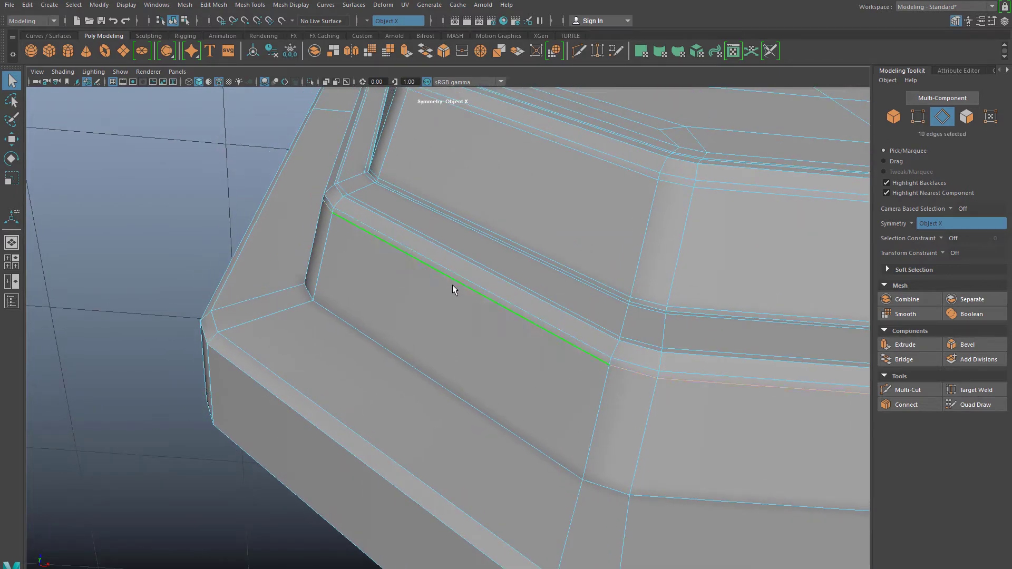
pyautogui.hotkey('ctrl', 'Delete')
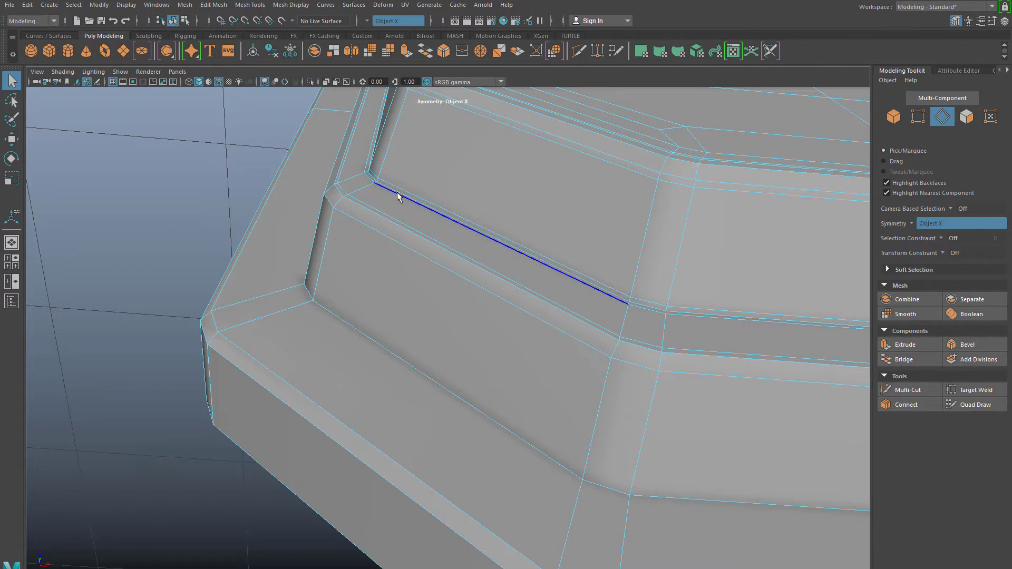
# Delete the two redundant edge loops along the base of the top step's wall.
pyautogui.click(380, 191)
pyautogui.hotkey('ctrl', 'Delete')
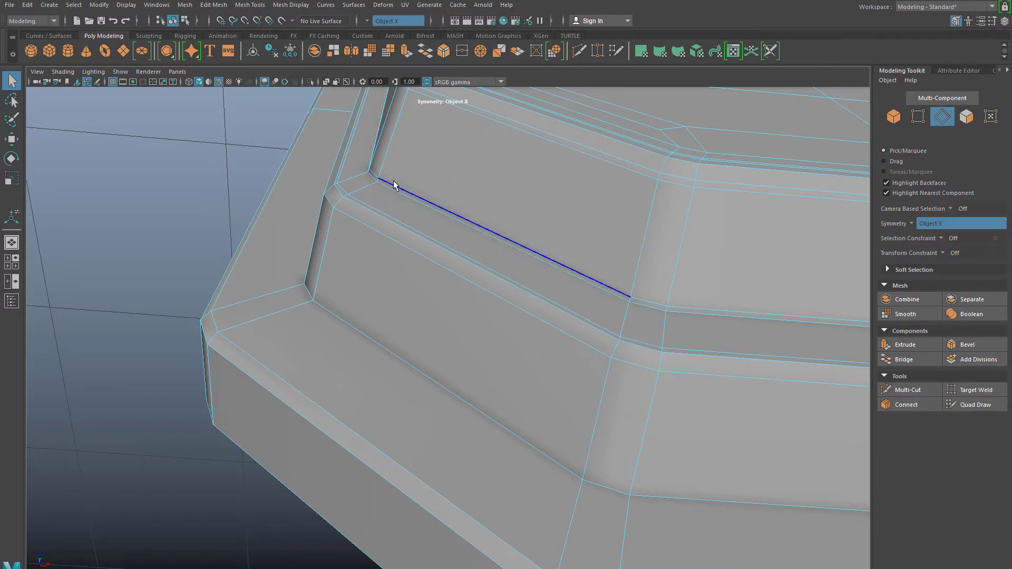
pyautogui.click(395, 184)
pyautogui.hotkey('ctrl', 'Delete')
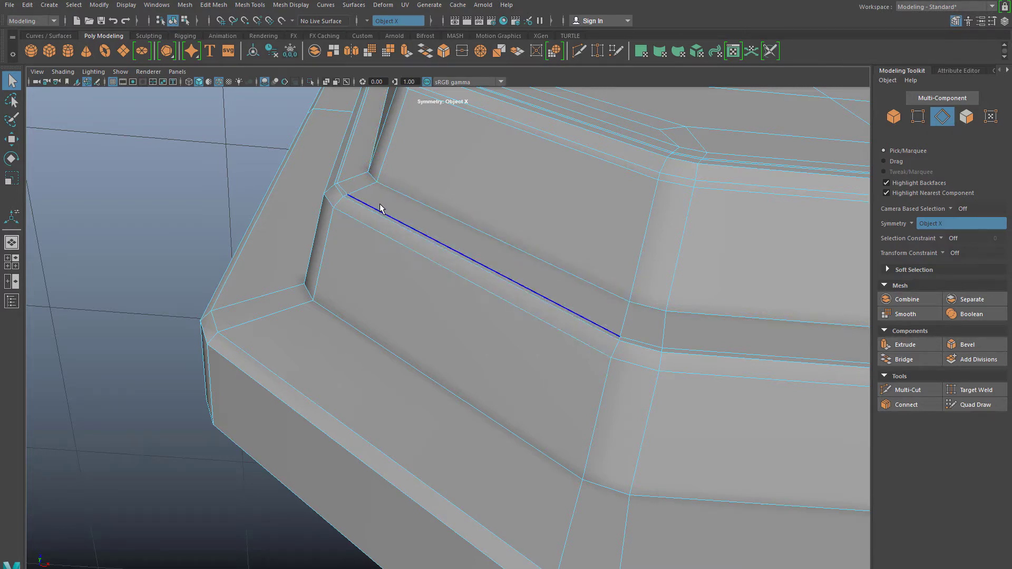
# Delete the redundant edge loop along the inner side of the middle step's rim.
pyautogui.click(380, 203)
pyautogui.hotkey('ctrl', 'Delete')
pyautogui.scroll(-2, 404, 261)
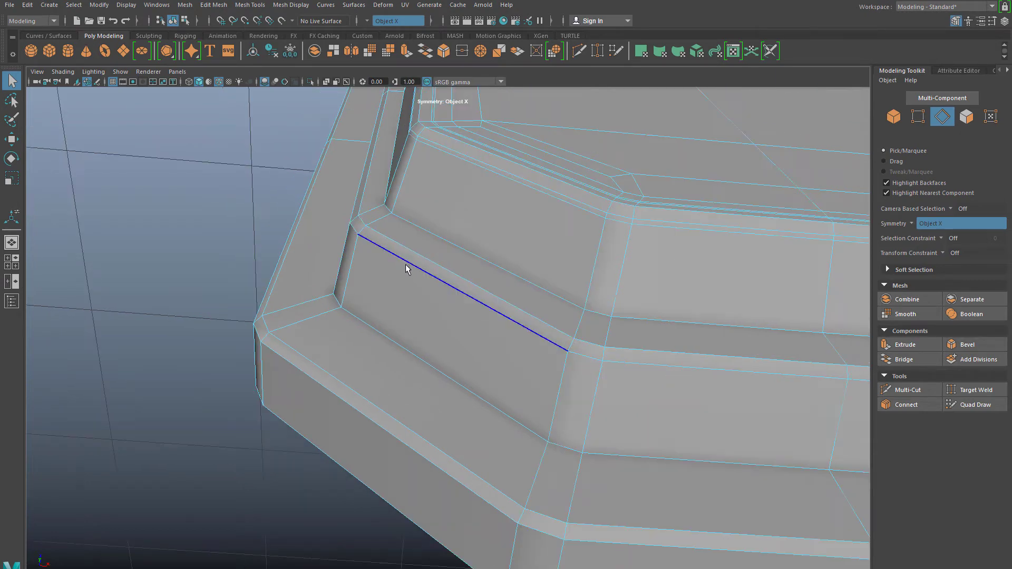
# Delete the redundant edge loop on the top step's wall just below its rim.
pyautogui.keyDown('alt'); pyautogui.moveTo(406, 269); pyautogui.dragTo(497, 368); pyautogui.keyUp('alt')
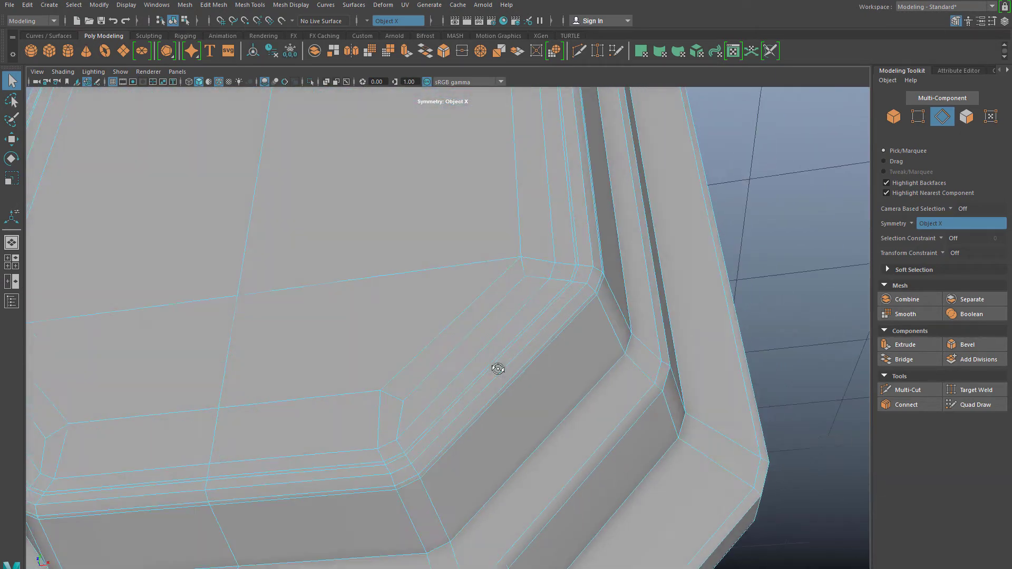
pyautogui.keyDown('alt'); pyautogui.moveTo(563, 395); pyautogui.dragTo(640, 350); pyautogui.keyUp('alt')
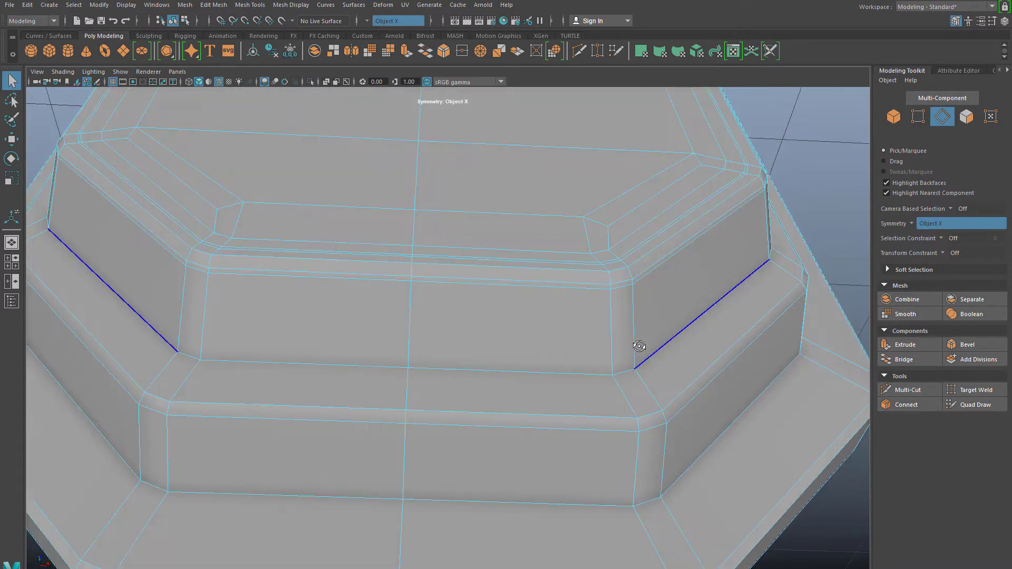
pyautogui.keyDown('alt'); pyautogui.moveTo(629, 315); pyautogui.dragTo(537, 414, button='middle'); pyautogui.keyUp('alt')
pyautogui.scroll(2, 591, 353)
pyautogui.keyDown('alt'); pyautogui.moveTo(621, 325); pyautogui.dragTo(635, 299, button='middle'); pyautogui.keyUp('alt')
pyautogui.doubleClick(578, 390)
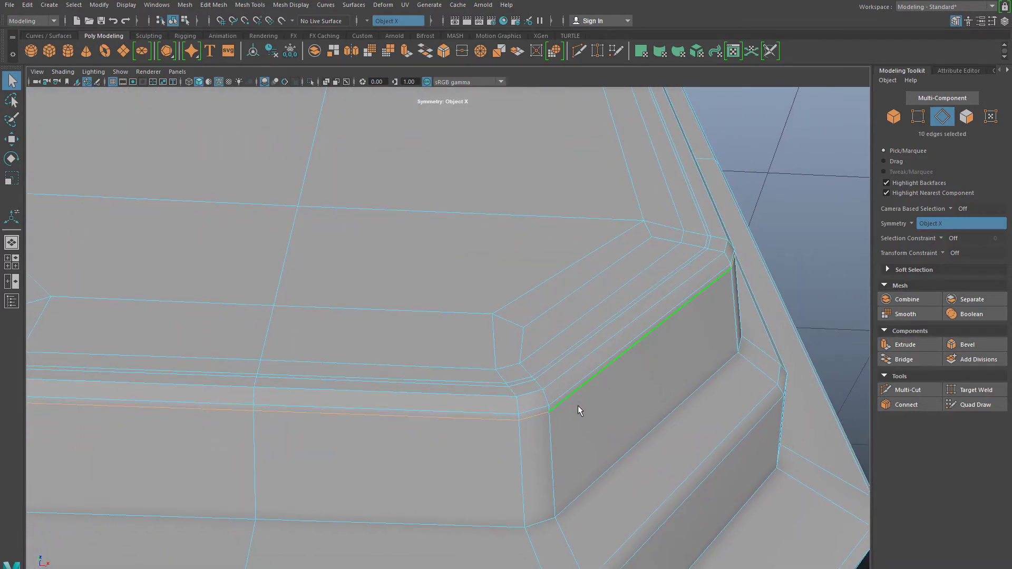
pyautogui.hotkey('ctrl', 'Delete')
# Examine the remaining edge flow across the whole plate, from its front face to its side and lower end.
pyautogui.scroll(-3, 560, 398)
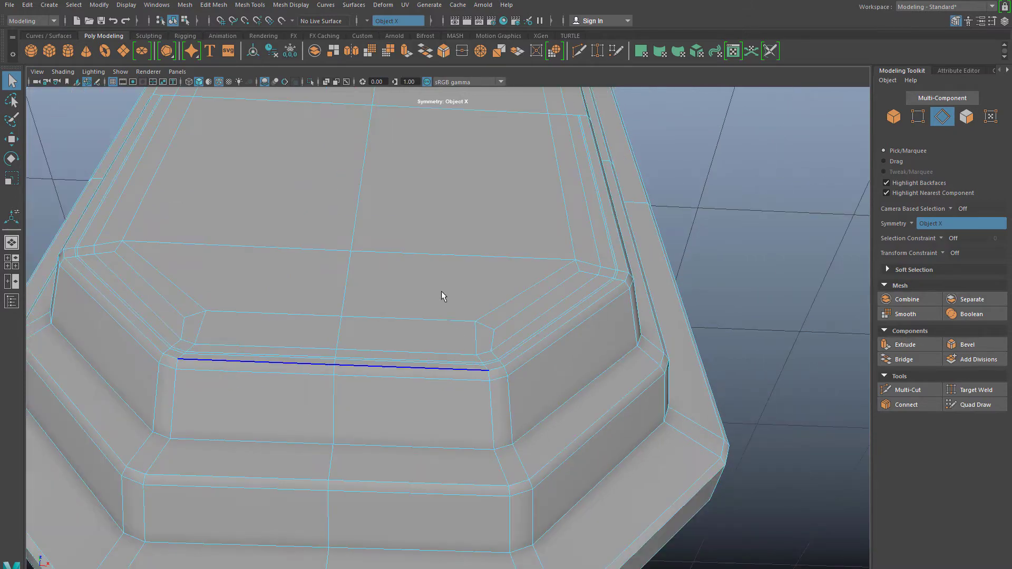
pyautogui.keyDown('alt'); pyautogui.moveTo(441, 291); pyautogui.dragTo(421, 330); pyautogui.keyUp('alt')
pyautogui.keyDown('alt'); pyautogui.moveTo(421, 330); pyautogui.dragTo(448, 261, button='right'); pyautogui.keyUp('alt')
pyautogui.keyDown('alt'); pyautogui.moveTo(480, 337); pyautogui.dragTo(507, 397, button='right'); pyautogui.keyUp('alt')
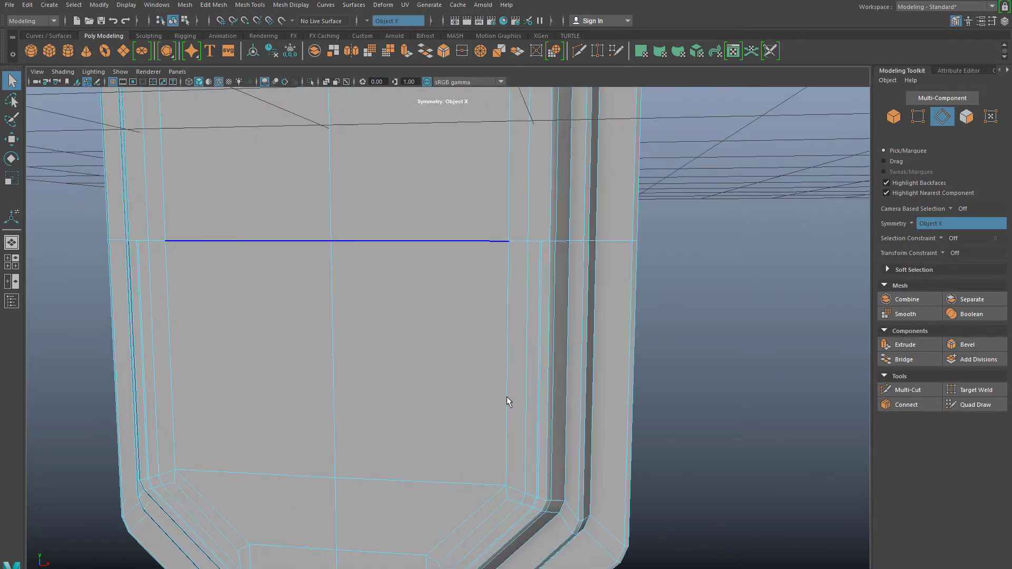
pyautogui.scroll(-5, 472, 361)
pyautogui.keyDown('alt'); pyautogui.moveTo(420, 239); pyautogui.dragTo(441, 330, button='middle'); pyautogui.keyUp('alt')
pyautogui.keyDown('alt'); pyautogui.moveTo(441, 330); pyautogui.dragTo(587, 286); pyautogui.keyUp('alt')
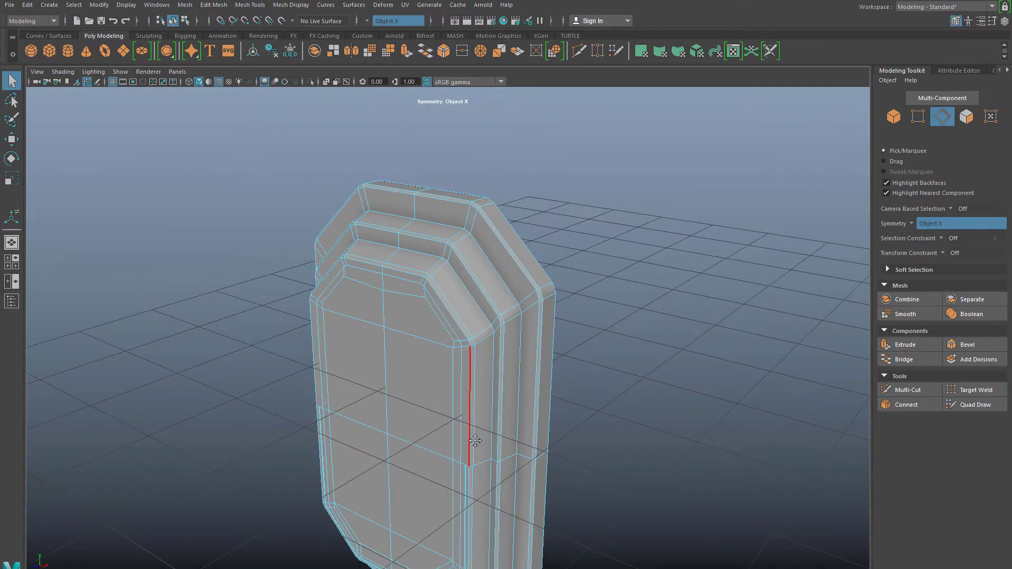
pyautogui.keyDown('alt'); pyautogui.moveTo(475, 441); pyautogui.dragTo(501, 380); pyautogui.keyUp('alt')
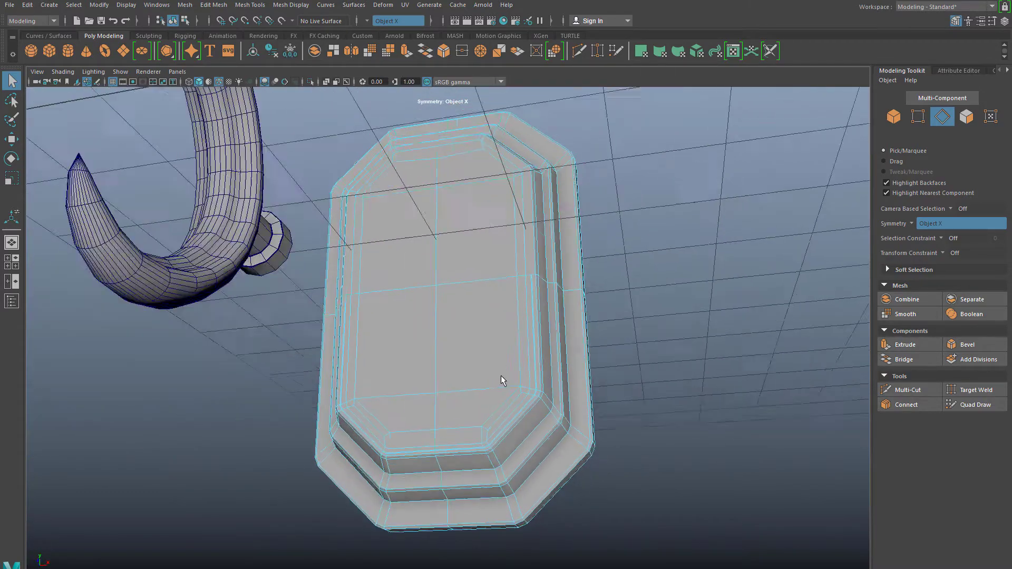
# Delete the redundant edge loop on the top face just inside the top step's rim.
pyautogui.scroll(3, 500, 376)
pyautogui.keyDown('alt'); pyautogui.moveTo(477, 431); pyautogui.dragTo(518, 337, button='middle'); pyautogui.keyUp('alt')
pyautogui.scroll(1, 583, 404)
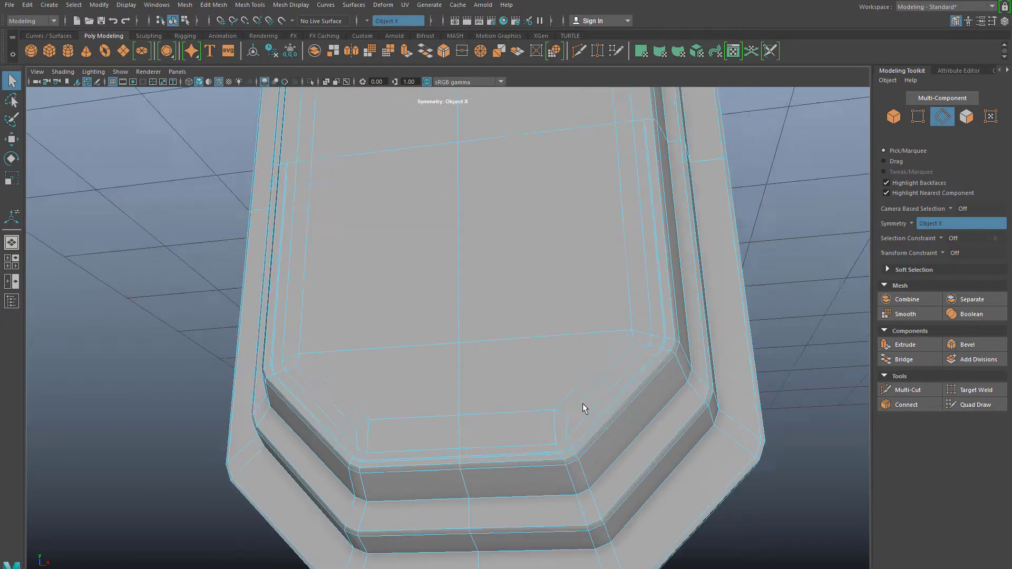
pyautogui.scroll(2, 542, 416)
pyautogui.scroll(2, 544, 474)
pyautogui.scroll(2, 556, 475)
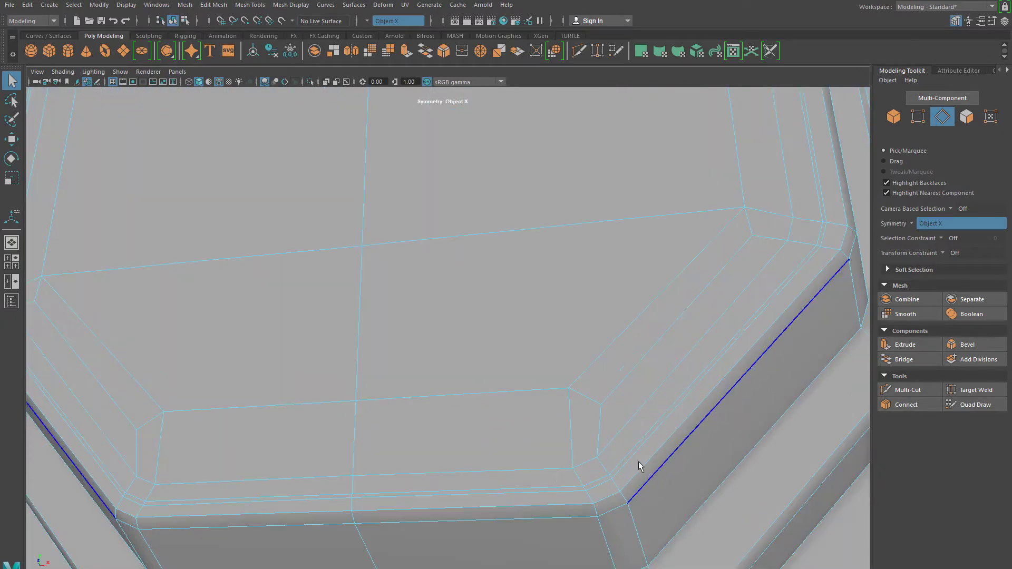
pyautogui.keyDown('alt'); pyautogui.moveTo(634, 467); pyautogui.dragTo(635, 373); pyautogui.keyUp('alt')
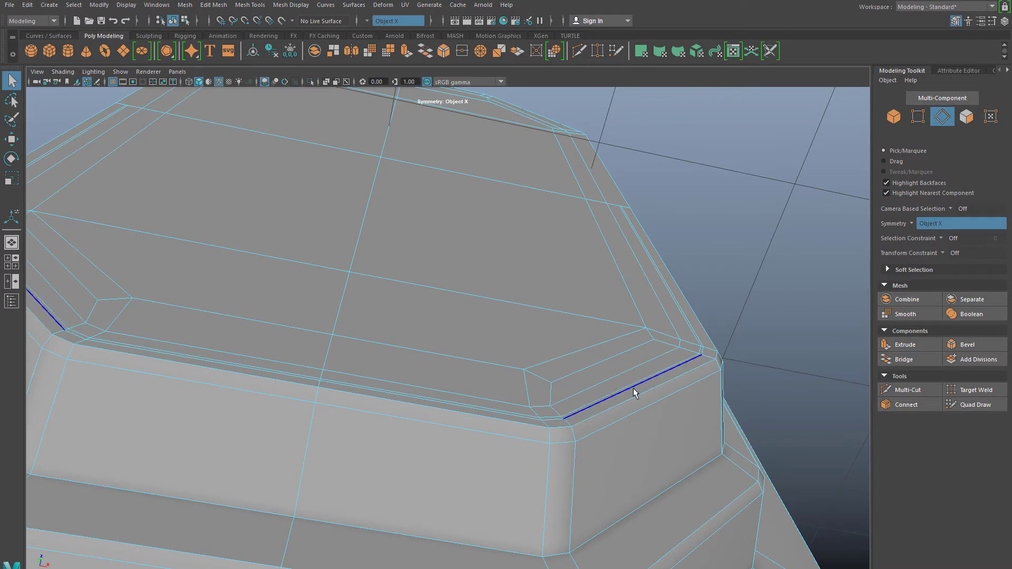
pyautogui.click(633, 389)
pyautogui.hotkey('ctrl', 'Delete')
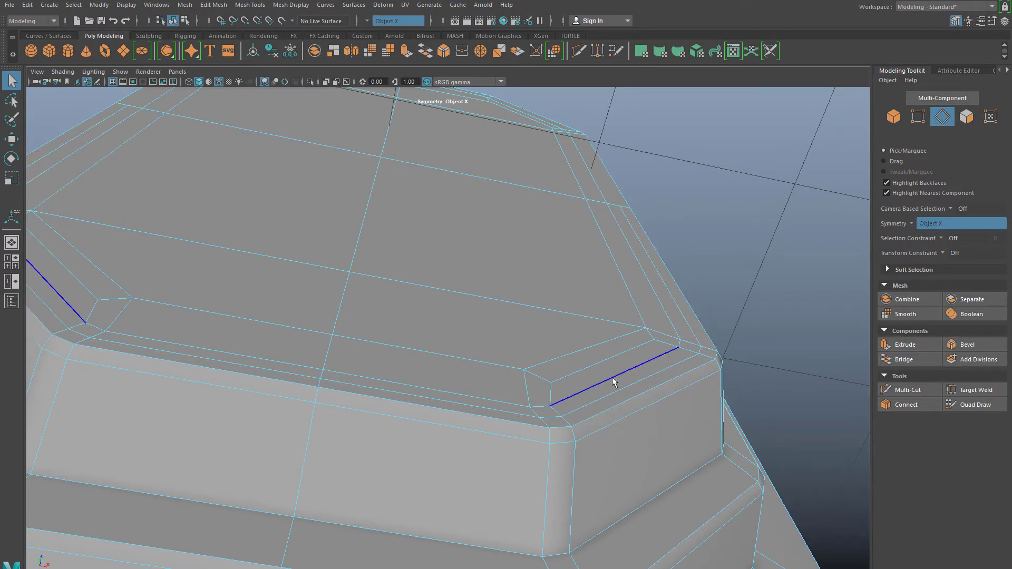
# Delete the redundant edge loops on the top face between its inner outline and the top step's rim.
pyautogui.doubleClick(631, 387)
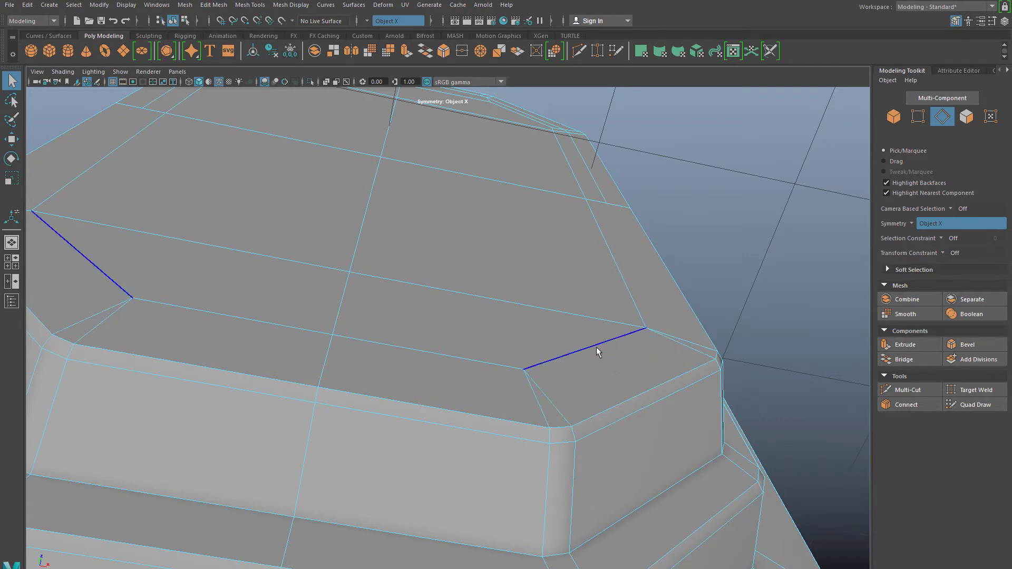
# Try to delete the edge loop crossing the top face's corners and running down the step wall, and undo it.
pyautogui.hotkey('ctrl', 'Delete')
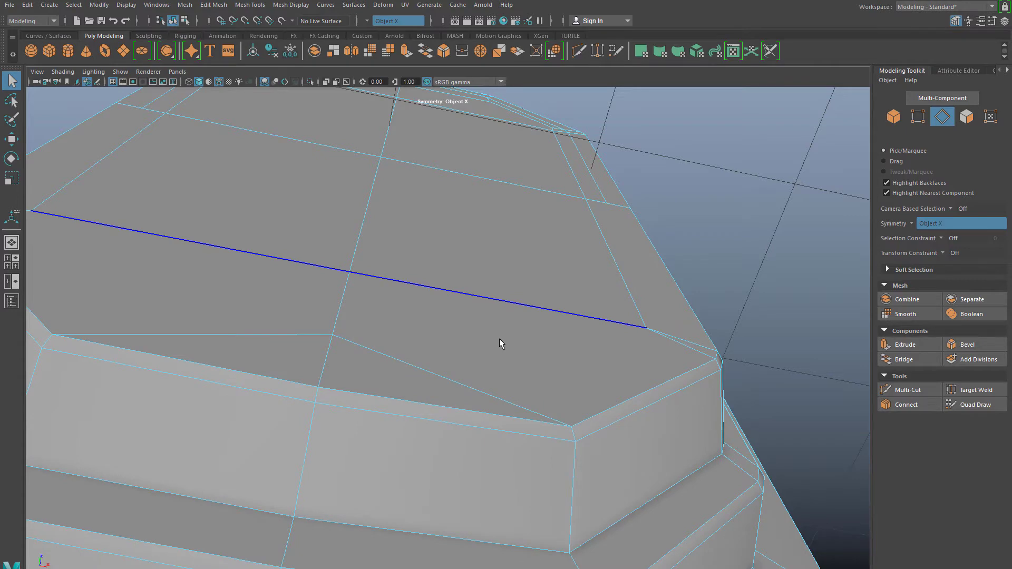
pyautogui.hotkey('ctrl', 'z')
pyautogui.click(463, 368)
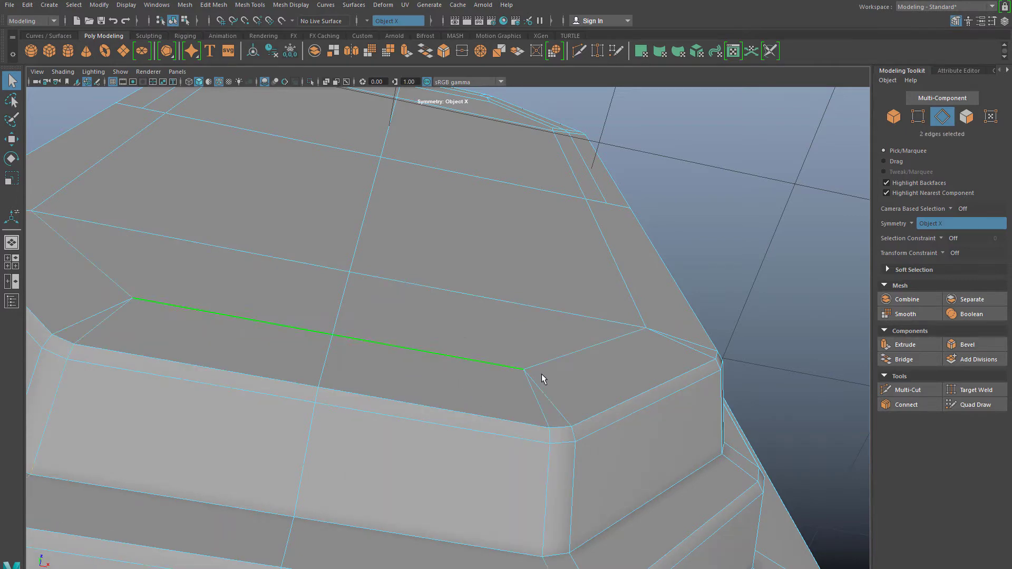
pyautogui.click(569, 354)
pyautogui.hotkey('ctrl', 'z')
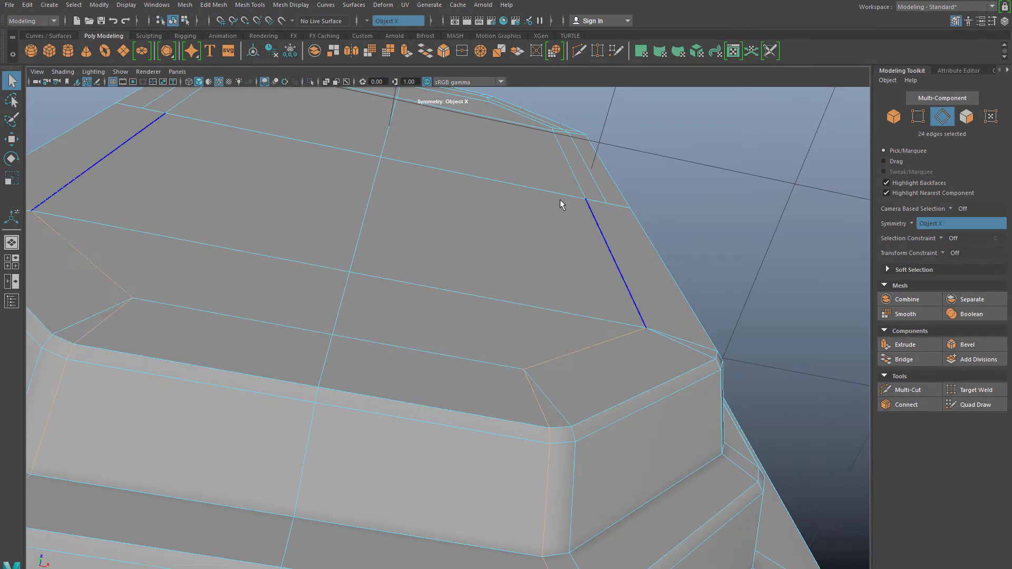
pyautogui.hotkey('ctrl', 'z')
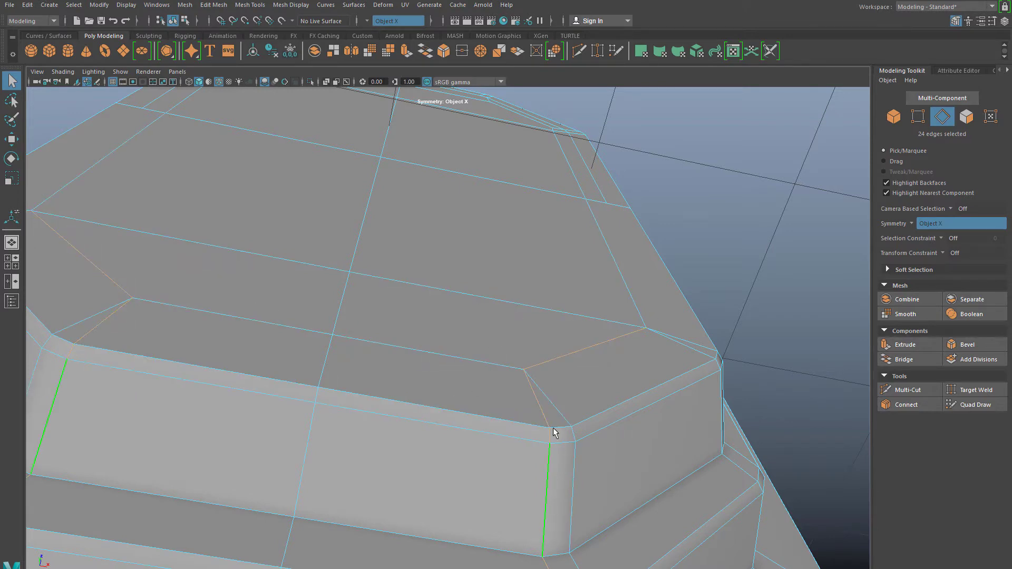
pyautogui.click(602, 304)
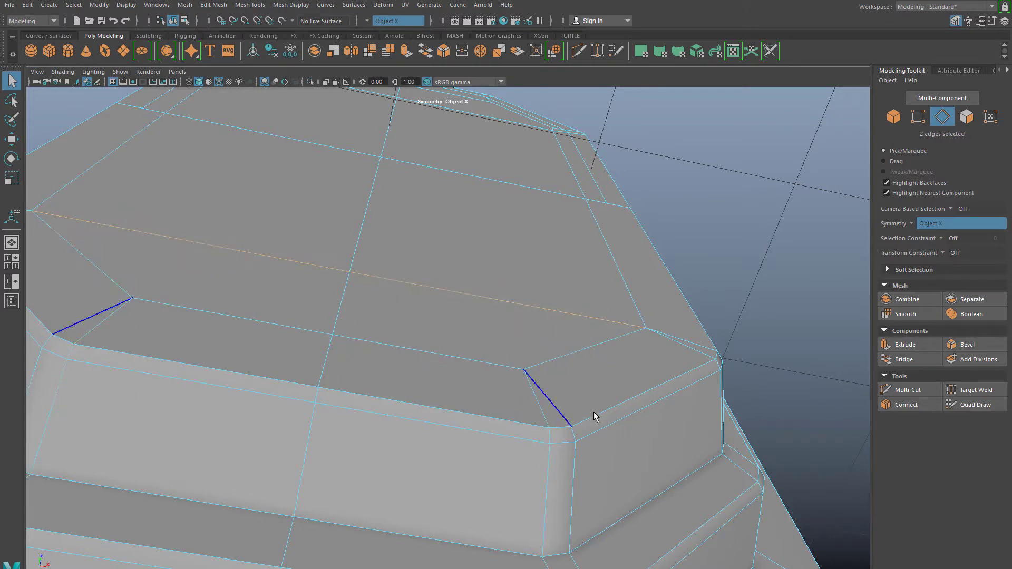
# Delete the redundant edge loop running lengthwise beside both long sides of the plate's top face.
pyautogui.keyDown('alt'); pyautogui.moveTo(406, 387); pyautogui.dragTo(425, 330); pyautogui.keyUp('alt')
pyautogui.scroll(-3, 425, 330)
pyautogui.moveTo(391, 219); pyautogui.dragTo(421, 207, button='right')
pyautogui.keyDown('alt'); pyautogui.moveTo(428, 276); pyautogui.dragTo(449, 352, button='middle'); pyautogui.keyUp('alt')
pyautogui.keyDown('alt'); pyautogui.moveTo(449, 352); pyautogui.dragTo(453, 156); pyautogui.keyUp('alt')
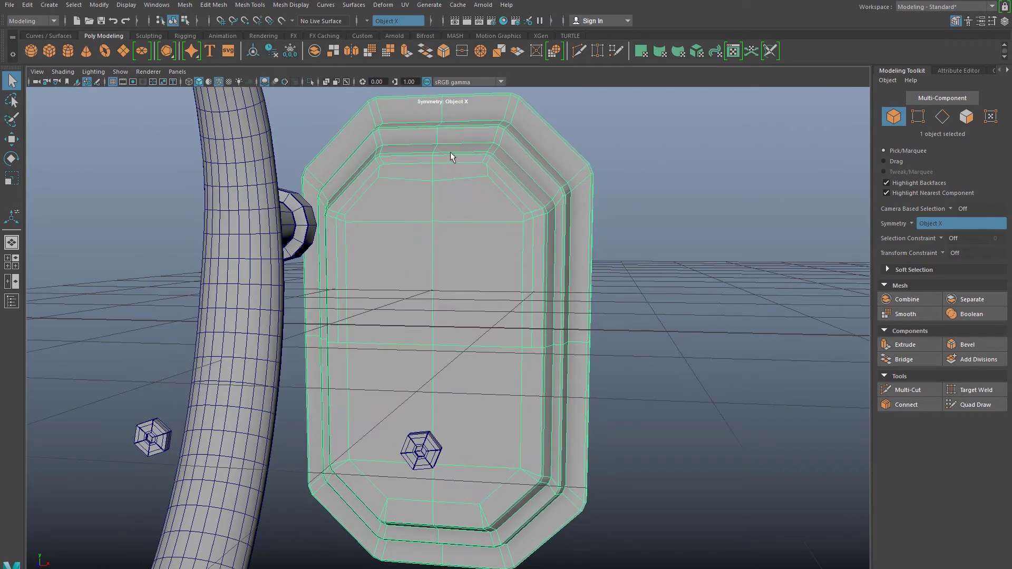
pyautogui.moveTo(450, 152); pyautogui.dragTo(445, 169, button='right')
pyautogui.moveTo(435, 133); pyautogui.dragTo(436, 130, button='right')
pyautogui.scroll(5, 463, 325)
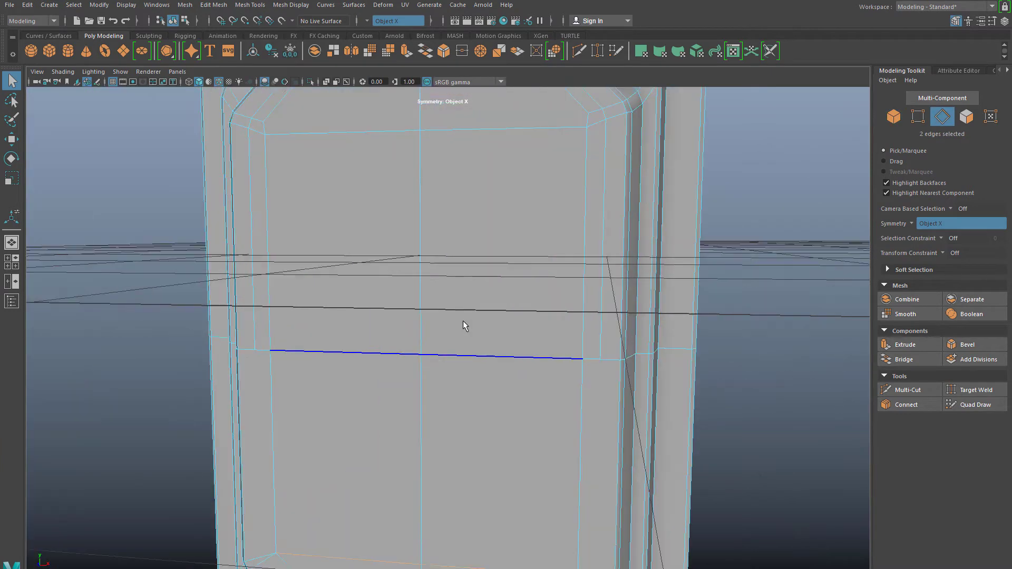
pyautogui.keyDown('alt'); pyautogui.moveTo(463, 325); pyautogui.dragTo(573, 297); pyautogui.keyUp('alt')
pyautogui.doubleClick(609, 264)
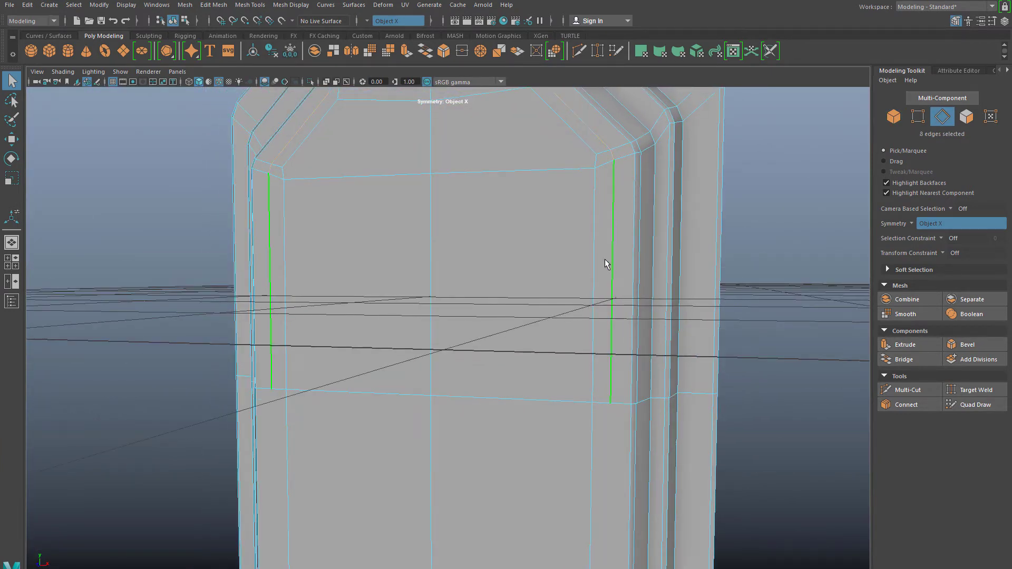
pyautogui.keyDown('alt'); pyautogui.moveTo(605, 258); pyautogui.dragTo(529, 158); pyautogui.keyUp('alt')
pyautogui.press('Delete')
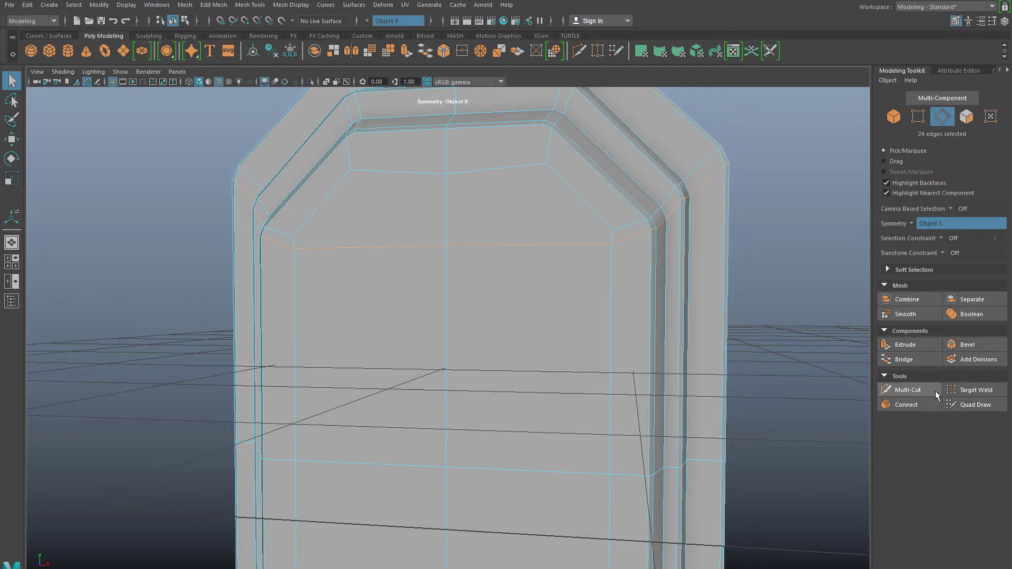
# Activate the Target Weld tool and inspect the vertex layout over the whole stepped plate.
pyautogui.click(954, 390)
pyautogui.moveTo(530, 239); pyautogui.dragTo(490, 240, button='right')
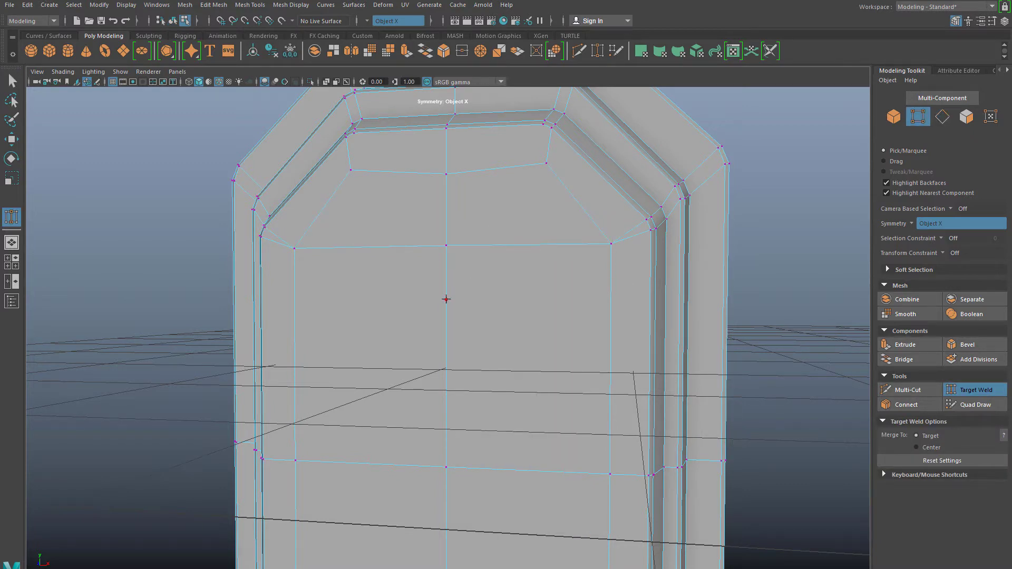
pyautogui.scroll(-3, 416, 338)
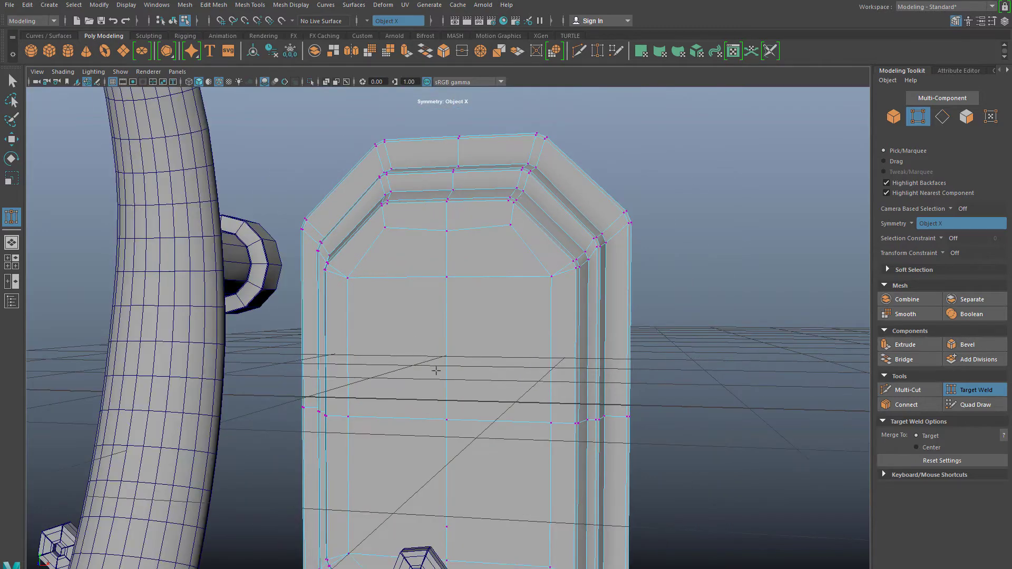
pyautogui.scroll(3, 437, 363)
pyautogui.scroll(-3, 439, 355)
pyautogui.moveTo(462, 345); pyautogui.dragTo(413, 305, button='right')
pyautogui.scroll(-3, 447, 329)
pyautogui.keyDown('alt'); pyautogui.moveTo(458, 350); pyautogui.dragTo(448, 411); pyautogui.keyUp('alt')
pyautogui.moveTo(349, 149); pyautogui.dragTo(695, 568)
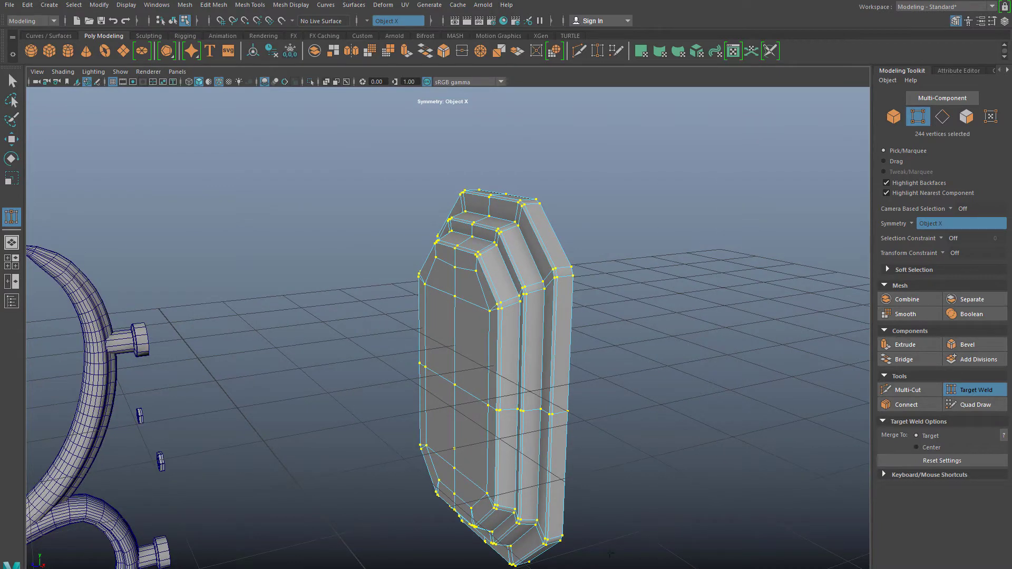
# Examine the vertices around the plate's upper corners, step walls and flat back face.
pyautogui.scroll(3, 623, 548)
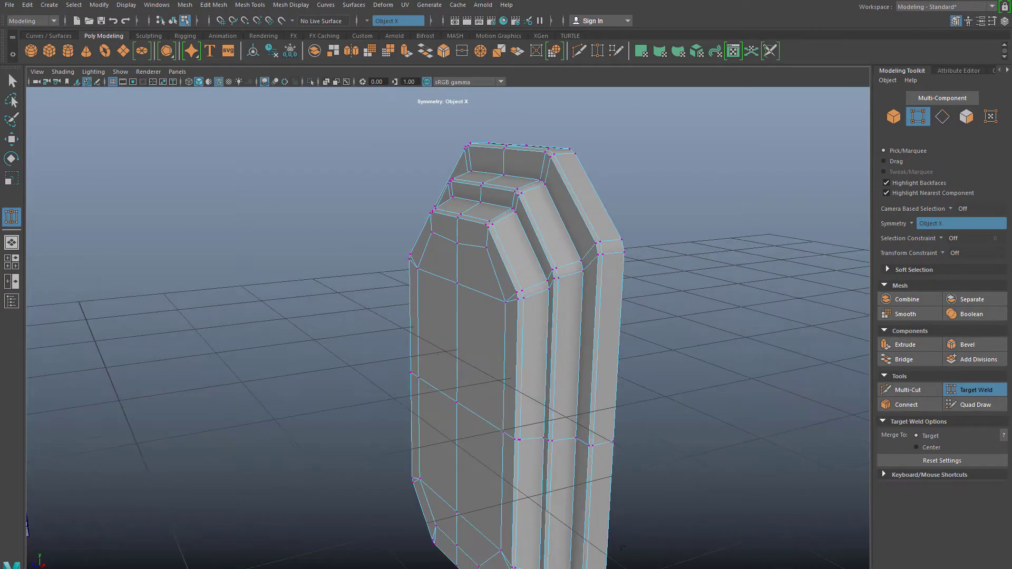
pyautogui.scroll(3, 528, 353)
pyautogui.keyDown('alt'); pyautogui.moveTo(492, 321); pyautogui.dragTo(551, 292); pyautogui.keyUp('alt')
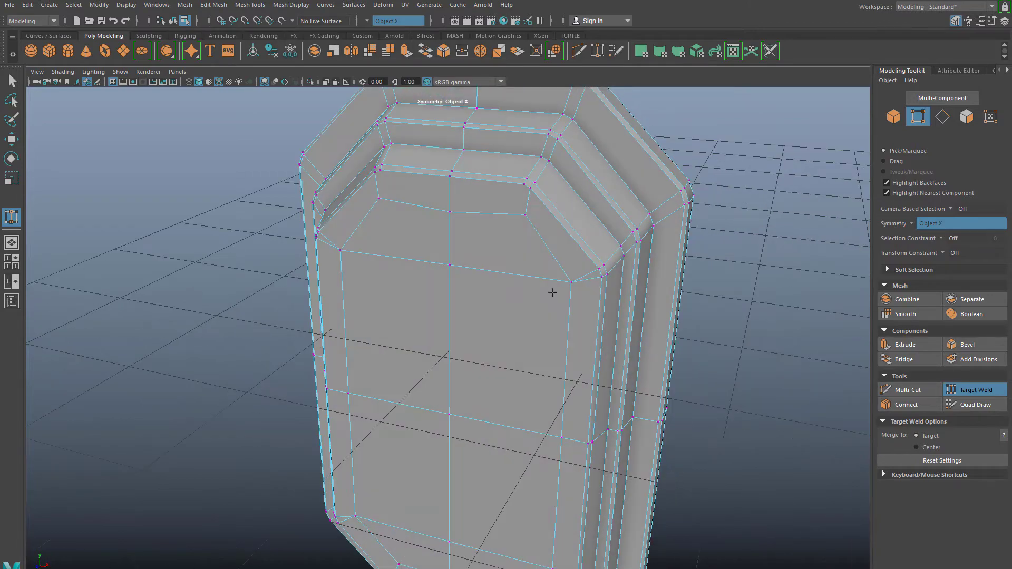
pyautogui.keyDown('alt'); pyautogui.moveTo(551, 291); pyautogui.dragTo(576, 372, button='middle'); pyautogui.keyUp('alt')
pyautogui.keyDown('alt'); pyautogui.moveTo(424, 348); pyautogui.dragTo(483, 351); pyautogui.keyUp('alt')
pyautogui.scroll(2, 474, 346)
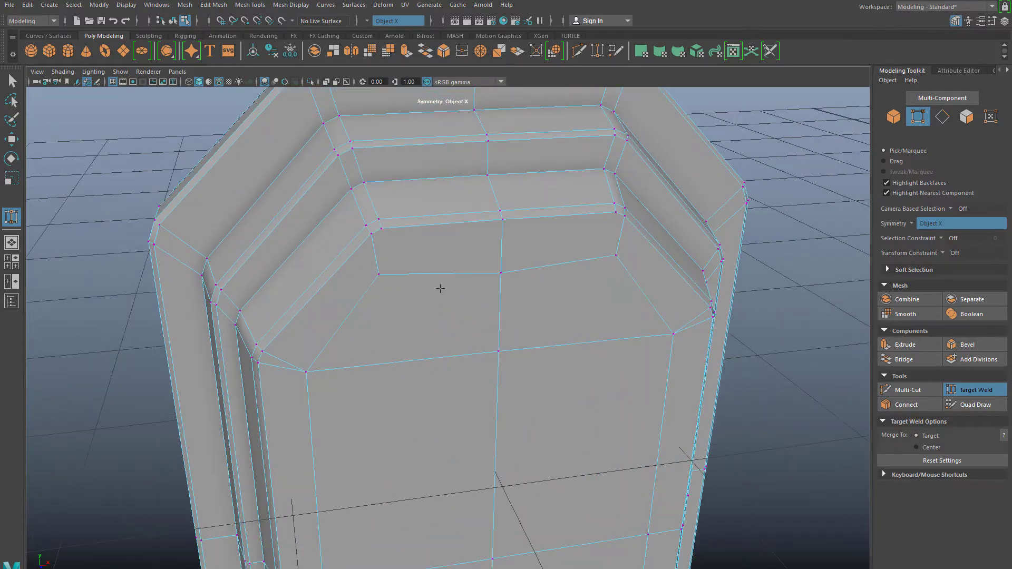
pyautogui.scroll(-3, 442, 301)
pyautogui.keyDown('alt'); pyautogui.moveTo(445, 309); pyautogui.dragTo(684, 350); pyautogui.keyUp('alt')
pyautogui.scroll(2, 443, 377)
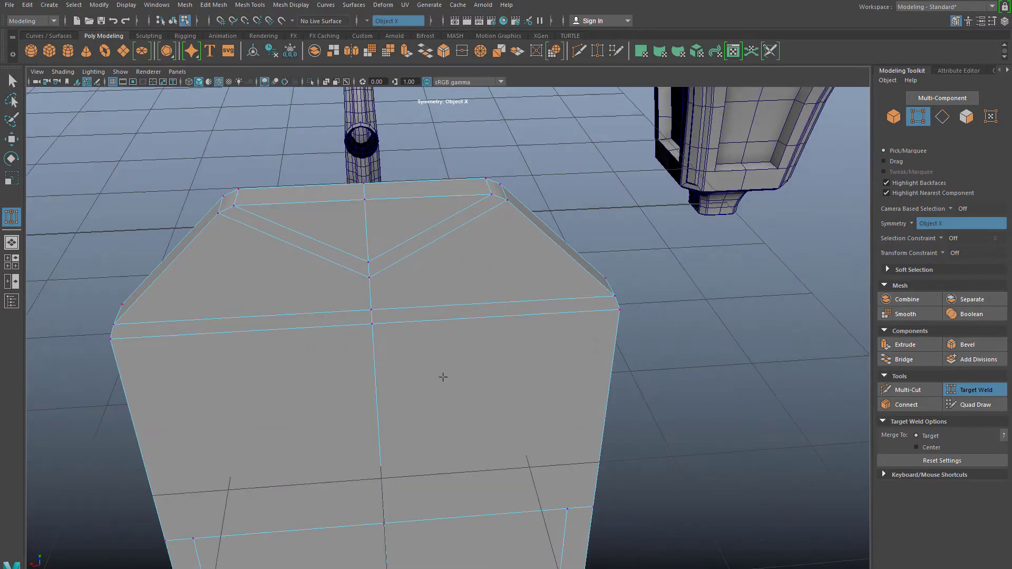
pyautogui.keyDown('alt'); pyautogui.moveTo(442, 377); pyautogui.dragTo(453, 332); pyautogui.keyUp('alt')
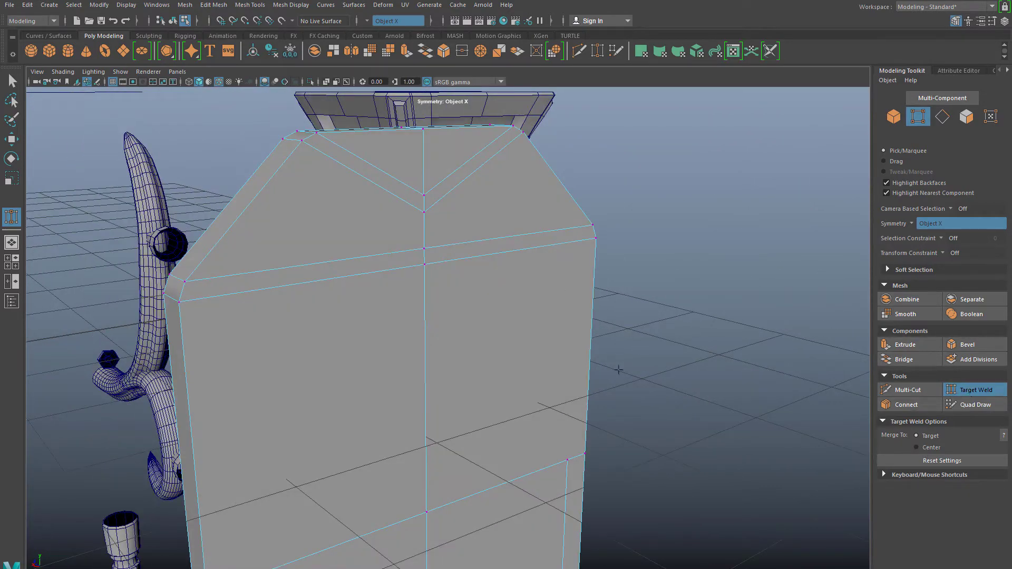
# Weld the centre-line vertices at the upper end of the plate's back face into a single vertex.
pyautogui.moveTo(447, 206); pyautogui.dragTo(417, 201, button='right')
pyautogui.moveTo(425, 250); pyautogui.dragTo(425, 248)
# Delete the redundant inner edge loop bordering the lower half of the plate's back face.
pyautogui.scroll(-2, 597, 428)
pyautogui.keyDown('alt'); pyautogui.moveTo(596, 428); pyautogui.dragTo(512, 469); pyautogui.keyUp('alt')
pyautogui.keyDown('alt'); pyautogui.moveTo(512, 470); pyautogui.dragTo(518, 223, button='middle'); pyautogui.keyUp('alt')
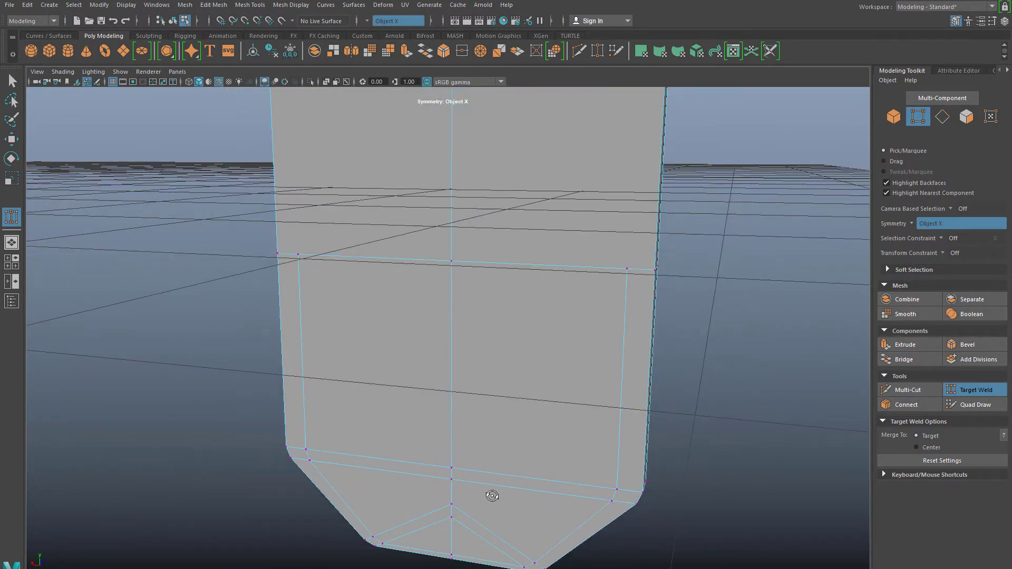
pyautogui.keyDown('alt'); pyautogui.moveTo(492, 495); pyautogui.dragTo(470, 426); pyautogui.keyUp('alt')
pyautogui.moveTo(469, 304); pyautogui.dragTo(463, 274, button='right')
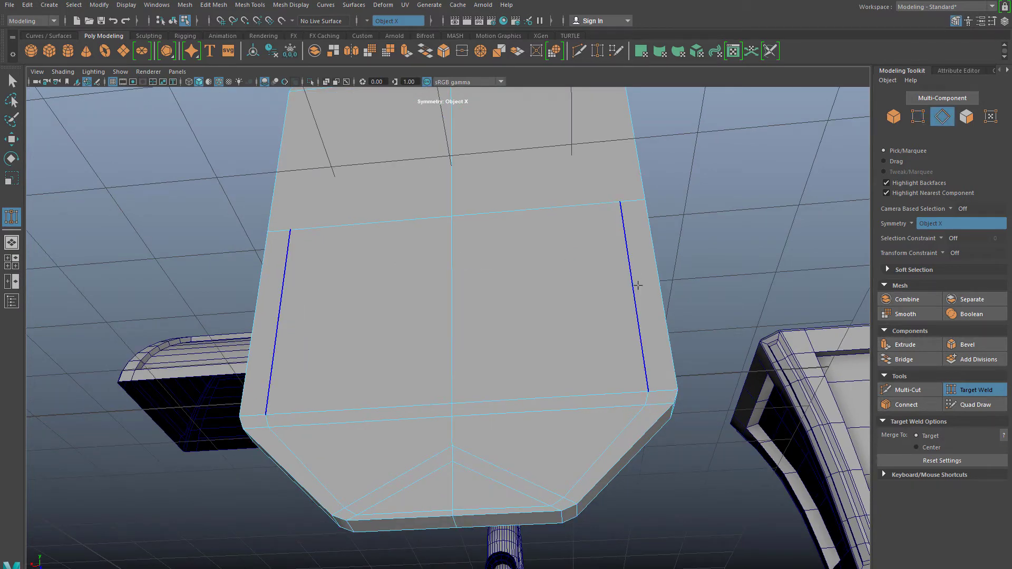
pyautogui.press('q')
pyautogui.doubleClick(635, 293)
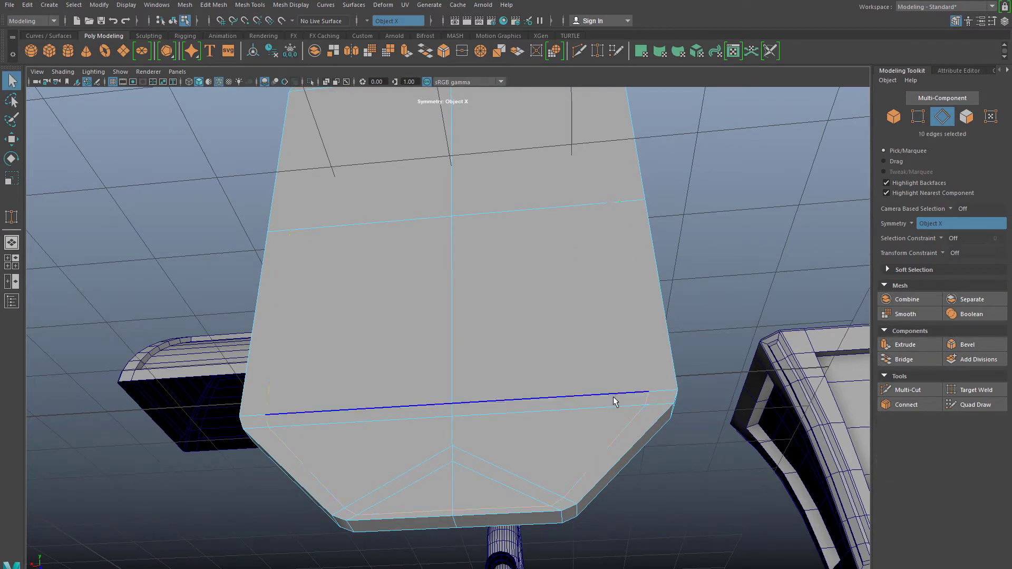
pyautogui.hotkey('ctrl', 'Delete')
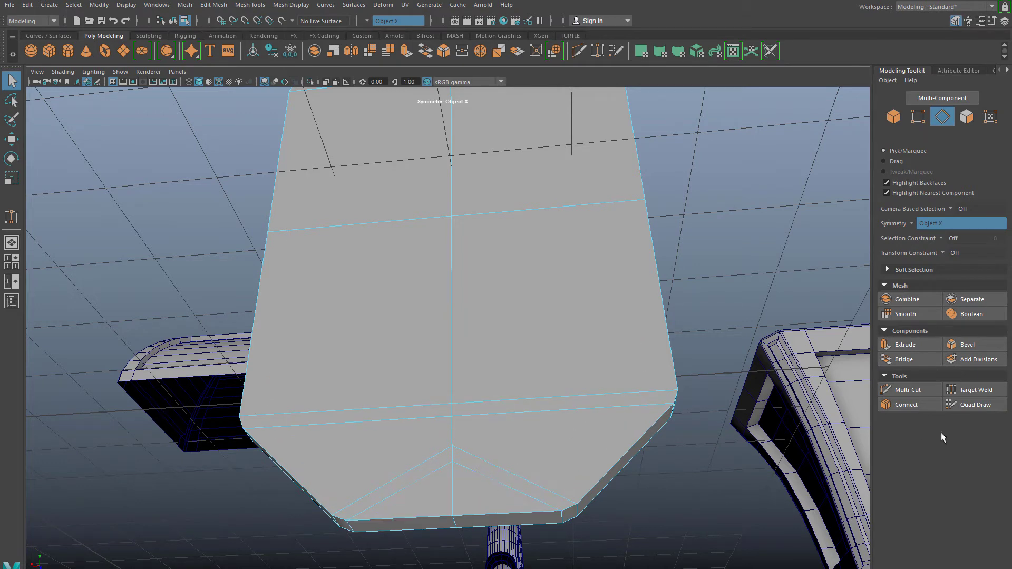
# Target-weld the centre-line vertices at the lower end of the back face into a single vertex.
pyautogui.click(954, 391)
pyautogui.moveTo(463, 304); pyautogui.dragTo(418, 321, button='right')
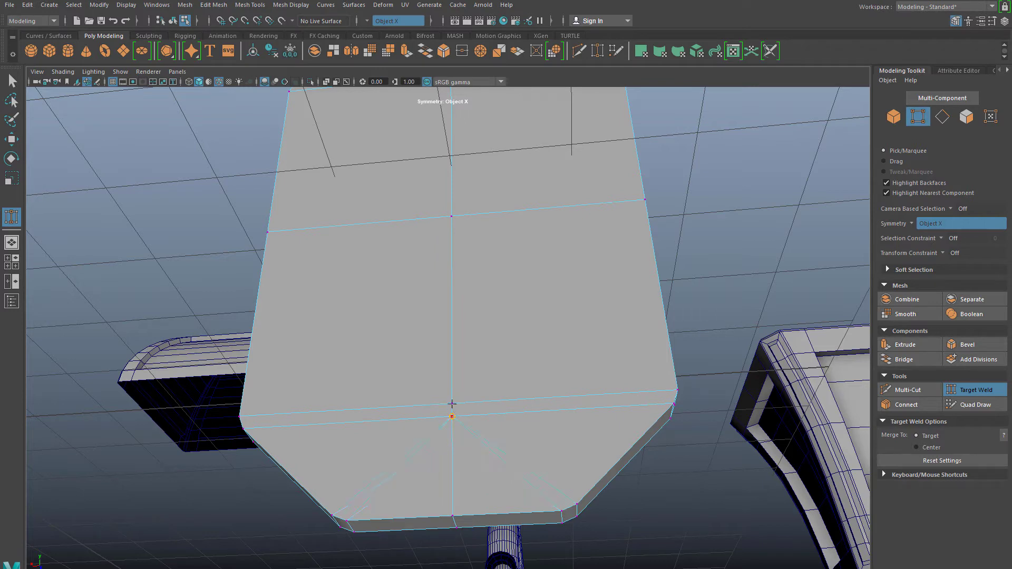
pyautogui.scroll(2, 452, 417)
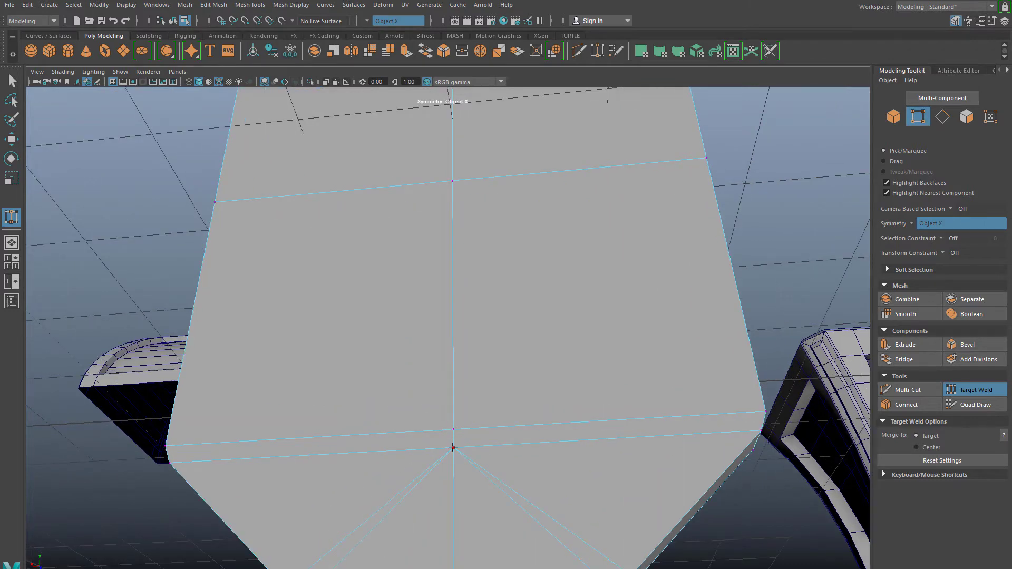
pyautogui.scroll(-5, 463, 423)
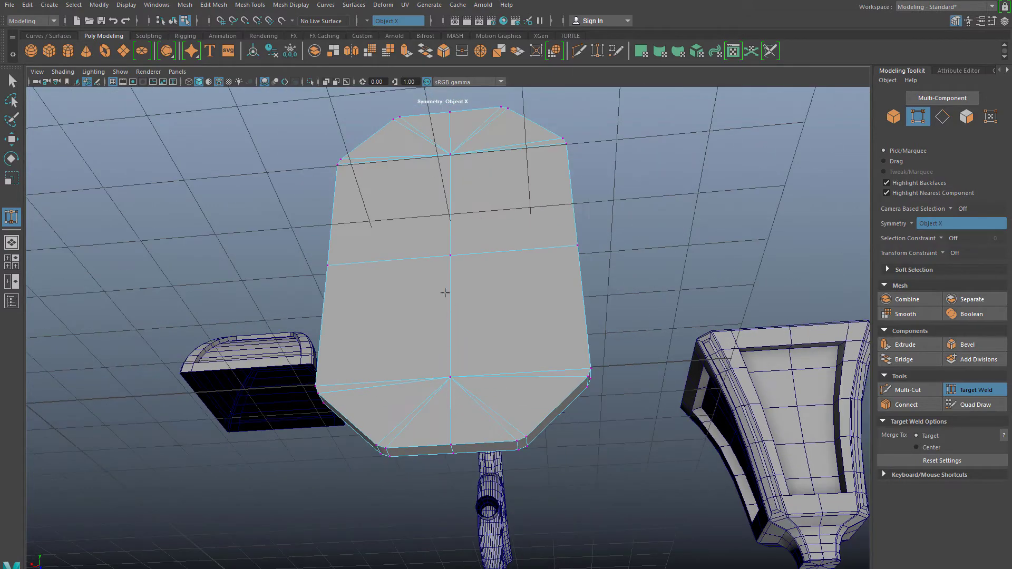
# Return to object selection, select the turned finial and frame it from above.
pyautogui.keyDown('alt'); pyautogui.moveTo(444, 293); pyautogui.dragTo(452, 221); pyautogui.keyUp('alt')
pyautogui.moveTo(455, 223); pyautogui.dragTo(479, 206, button='right')
pyautogui.keyDown('alt'); pyautogui.moveTo(456, 282); pyautogui.dragTo(508, 195); pyautogui.keyUp('alt')
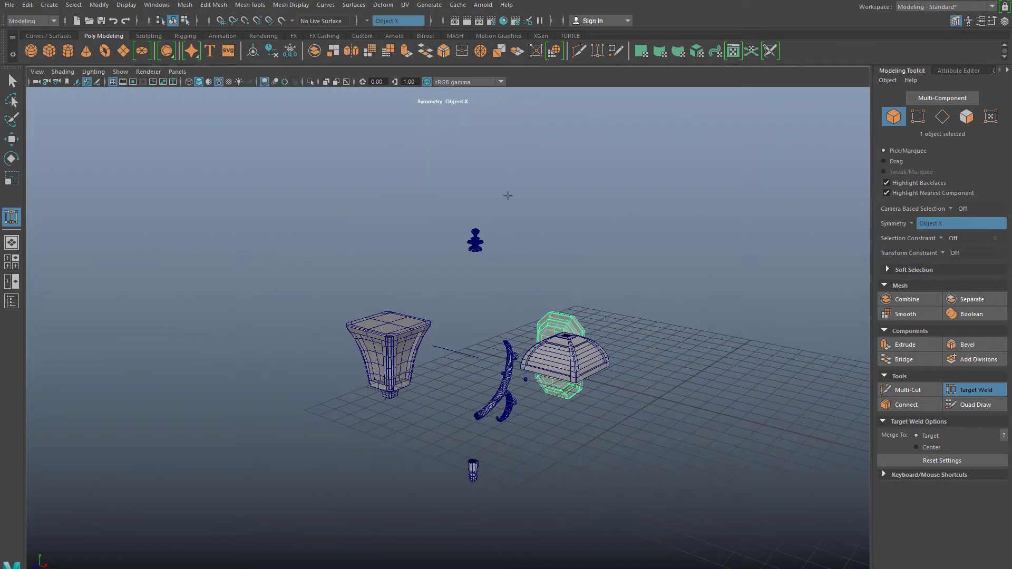
pyautogui.click(484, 247)
pyautogui.press('f')
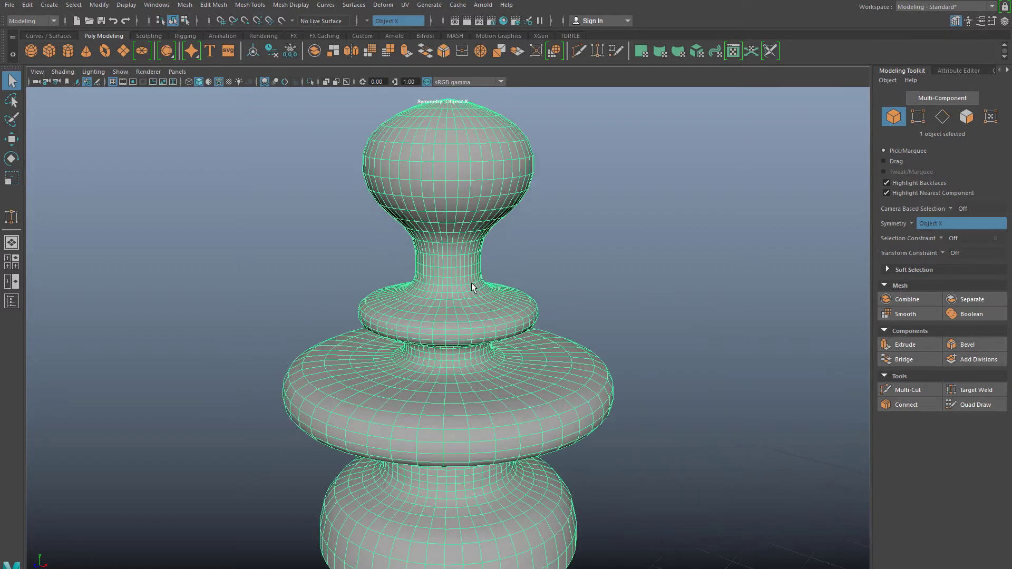
pyautogui.keyDown('alt'); pyautogui.moveTo(428, 274); pyautogui.dragTo(555, 291); pyautogui.keyUp('alt')
pyautogui.scroll(-3, 387, 258)
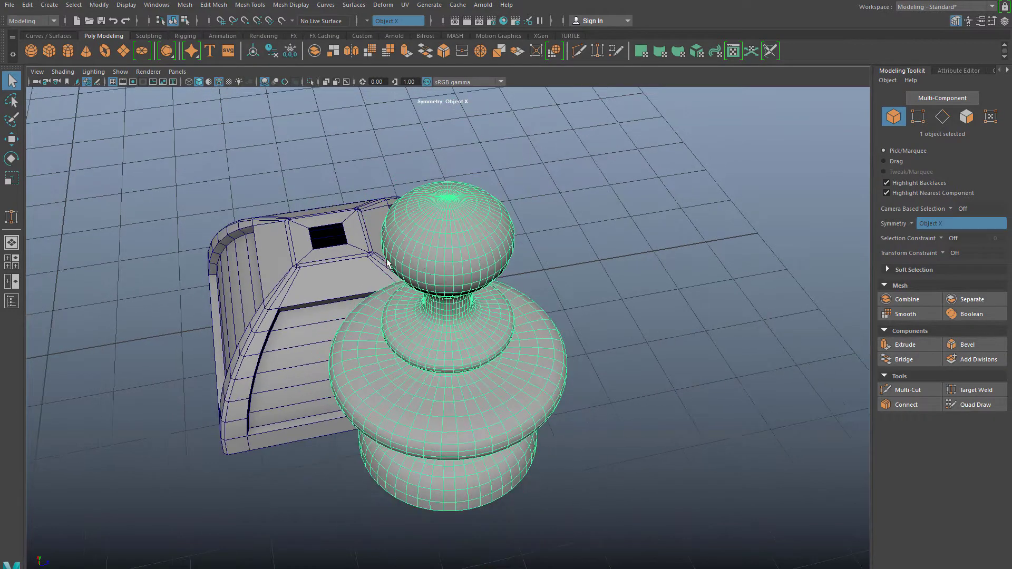
pyautogui.keyDown('alt'); pyautogui.moveTo(386, 259); pyautogui.dragTo(425, 322); pyautogui.keyUp('alt')
pyautogui.scroll(5, 425, 322)
# Select every other vertical edge loop around the finial and delete them together with their vertices.
pyautogui.moveTo(434, 254); pyautogui.dragTo(436, 230, button='right')
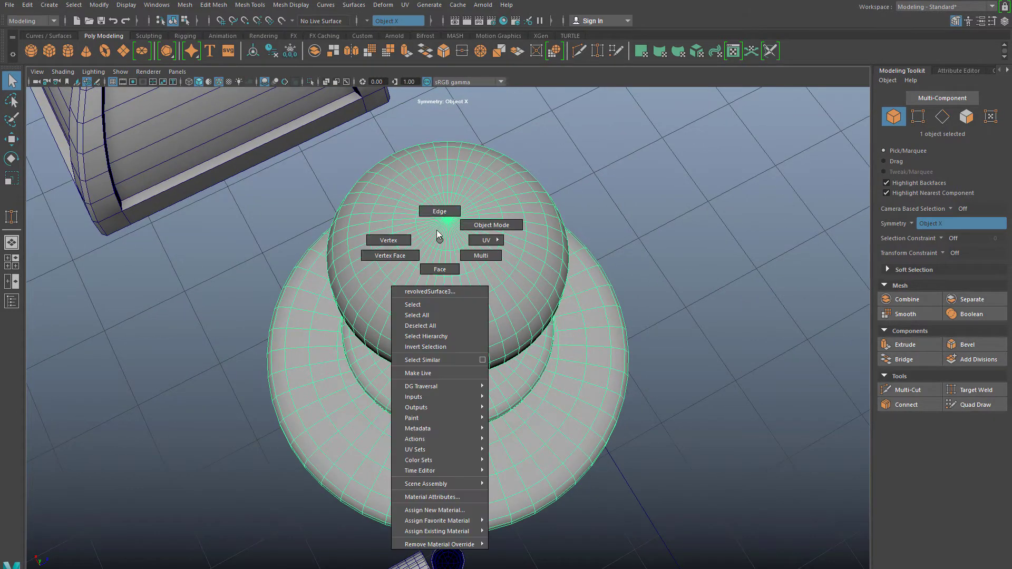
pyautogui.scroll(3, 430, 268)
pyautogui.click(441, 270)
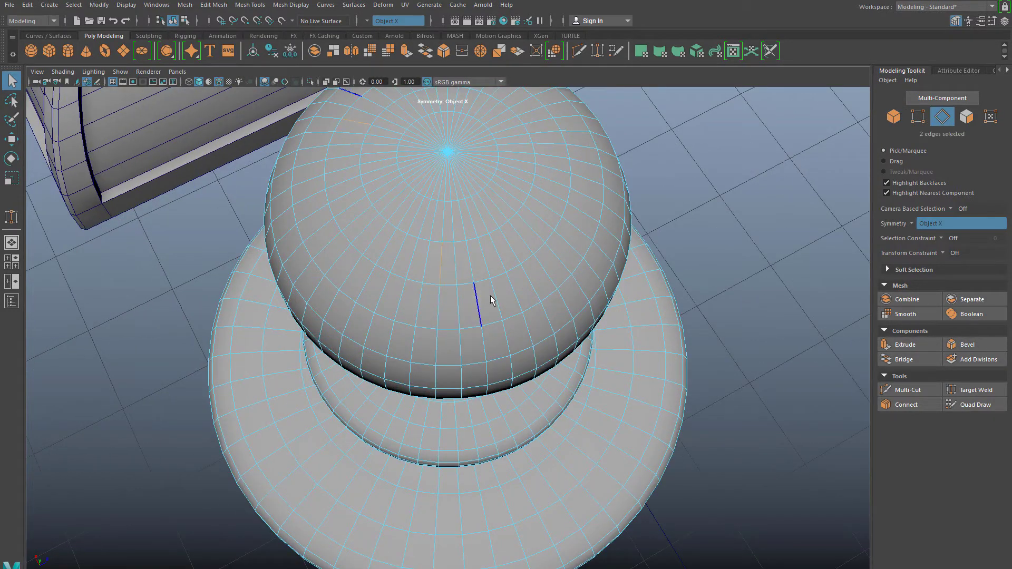
pyautogui.keyDown('alt'); pyautogui.moveTo(477, 303); pyautogui.dragTo(460, 253); pyautogui.keyUp('alt')
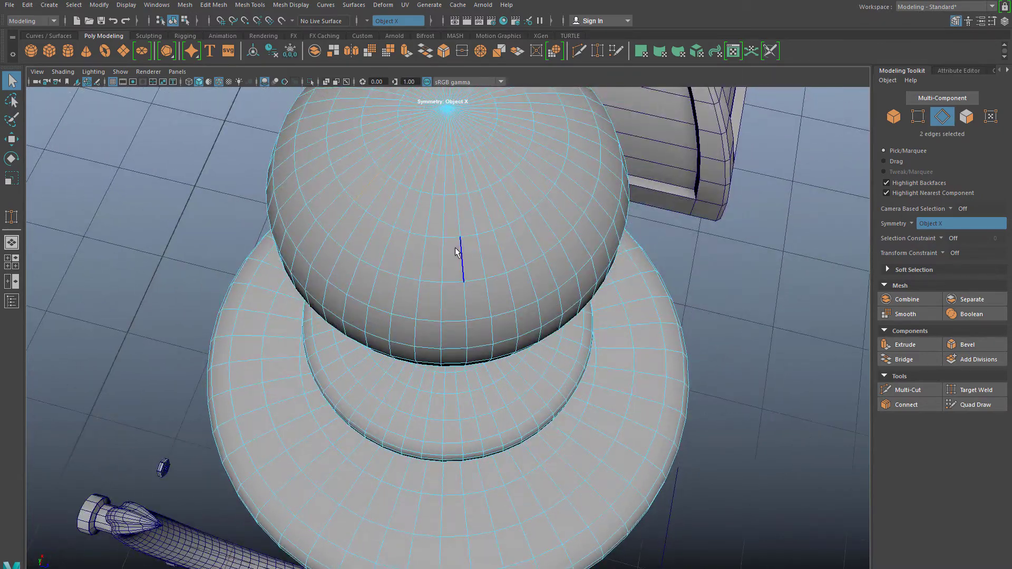
pyautogui.doubleClick(461, 252)
pyautogui.keyDown('shift'); pyautogui.doubleClick(538, 238); pyautogui.keyUp('shift')
pyautogui.keyDown('shift'); pyautogui.doubleClick(569, 218); pyautogui.keyUp('shift')
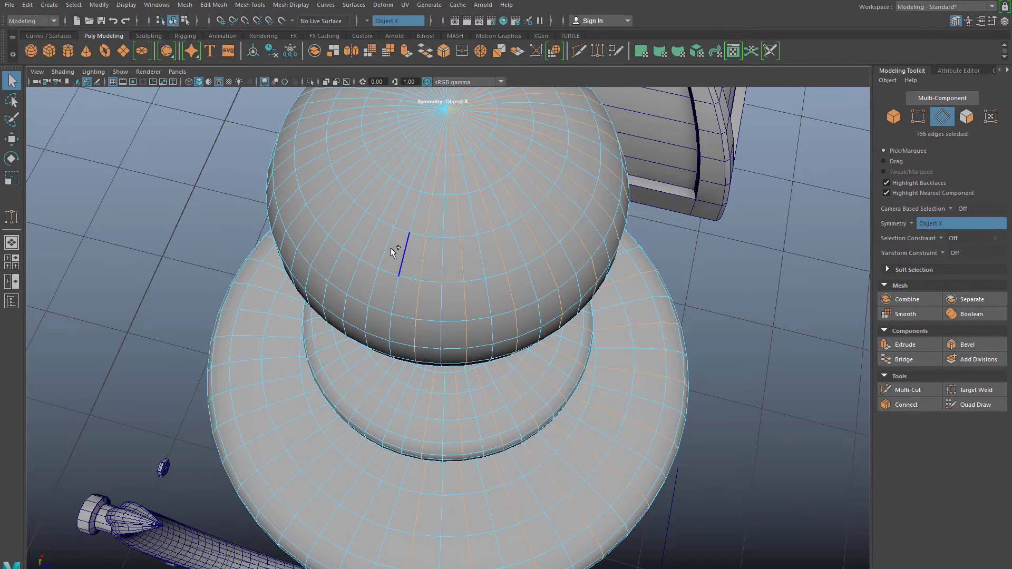
pyautogui.keyDown('shift'); pyautogui.doubleClick(351, 227); pyautogui.keyUp('shift')
pyautogui.keyDown('shift'); pyautogui.doubleClick(308, 122); pyautogui.keyUp('shift')
pyautogui.keyDown('alt'); pyautogui.moveTo(317, 164); pyautogui.dragTo(330, 191); pyautogui.keyUp('alt')
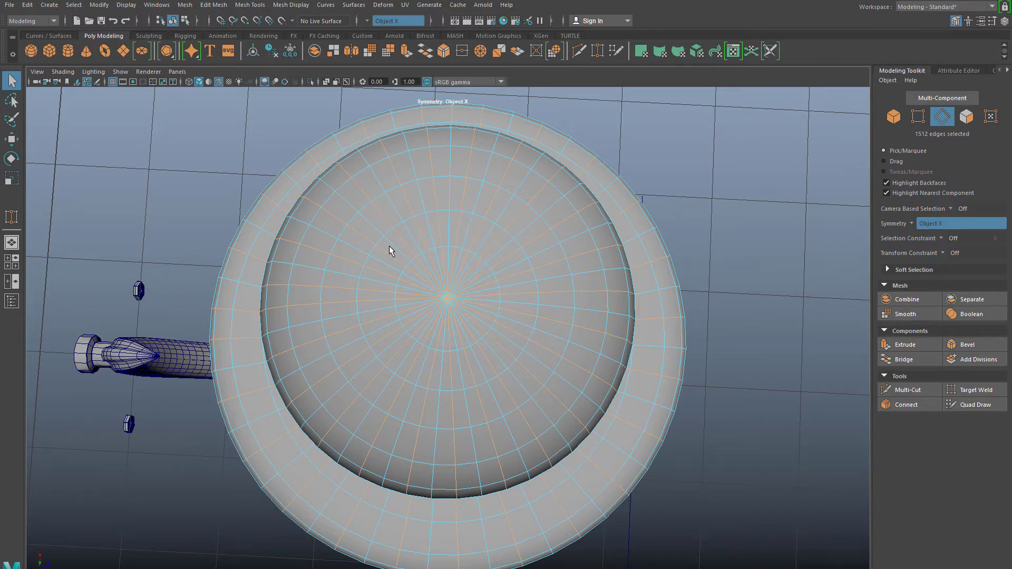
pyautogui.hotkey('ctrl', 'Delete')
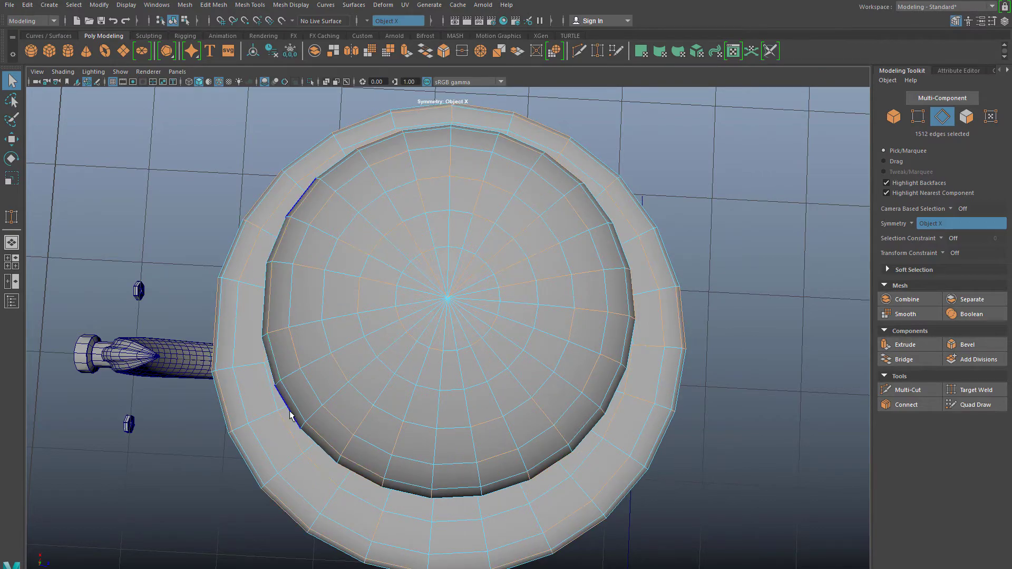
pyautogui.keyDown('alt'); pyautogui.moveTo(290, 413); pyautogui.dragTo(318, 340); pyautogui.keyUp('alt')
pyautogui.click(276, 250)
pyautogui.scroll(-1, 371, 262)
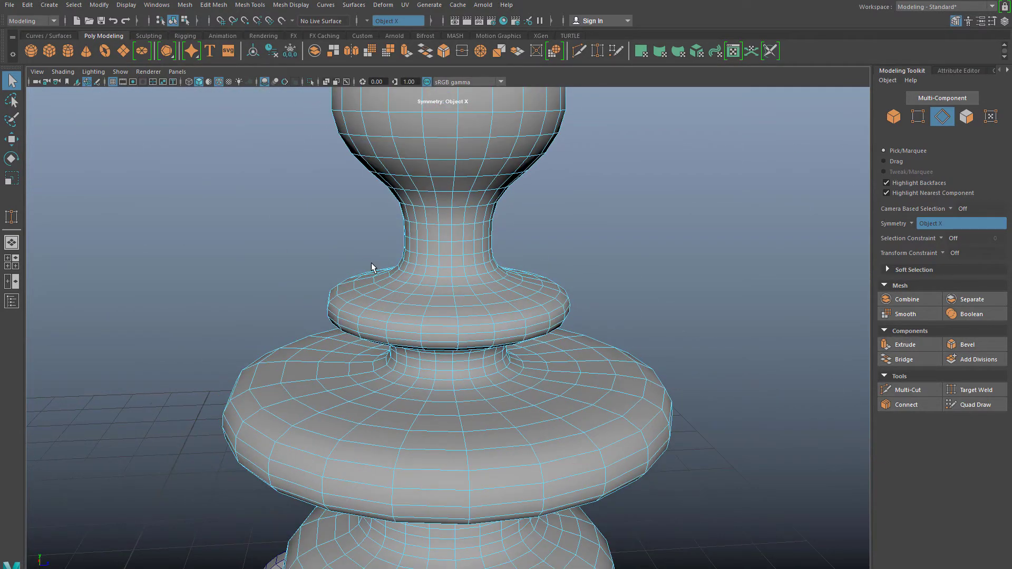
# Try to remove further vertical edge loops running over the finial's rounded knob.
pyautogui.keyDown('alt'); pyautogui.moveTo(371, 262); pyautogui.dragTo(425, 269); pyautogui.keyUp('alt')
pyautogui.scroll(-3, 442, 201)
pyautogui.keyDown('alt'); pyautogui.moveTo(443, 201); pyautogui.dragTo(408, 363); pyautogui.keyUp('alt')
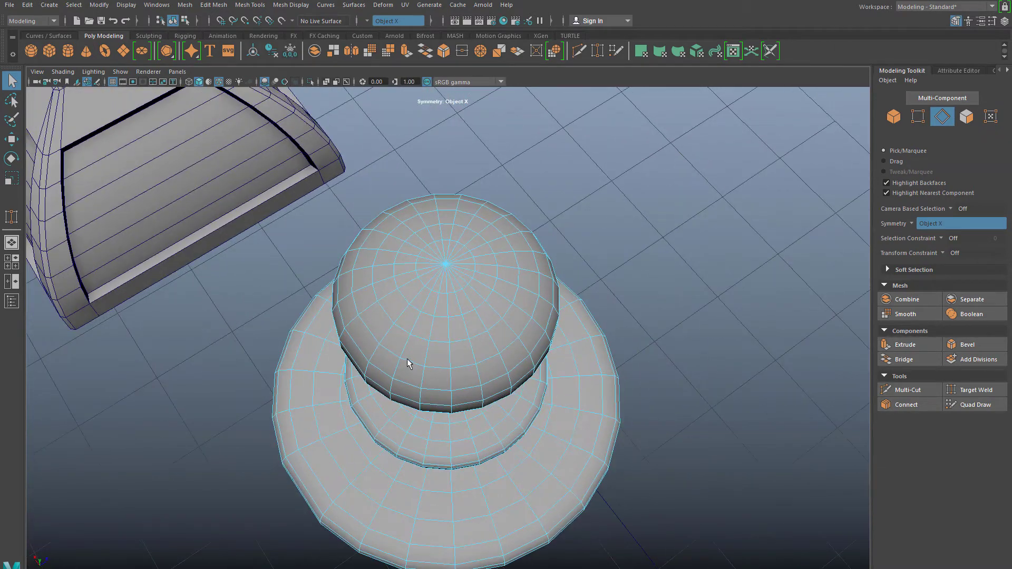
pyautogui.doubleClick(412, 343)
pyautogui.hotkey('ctrl', 'Delete')
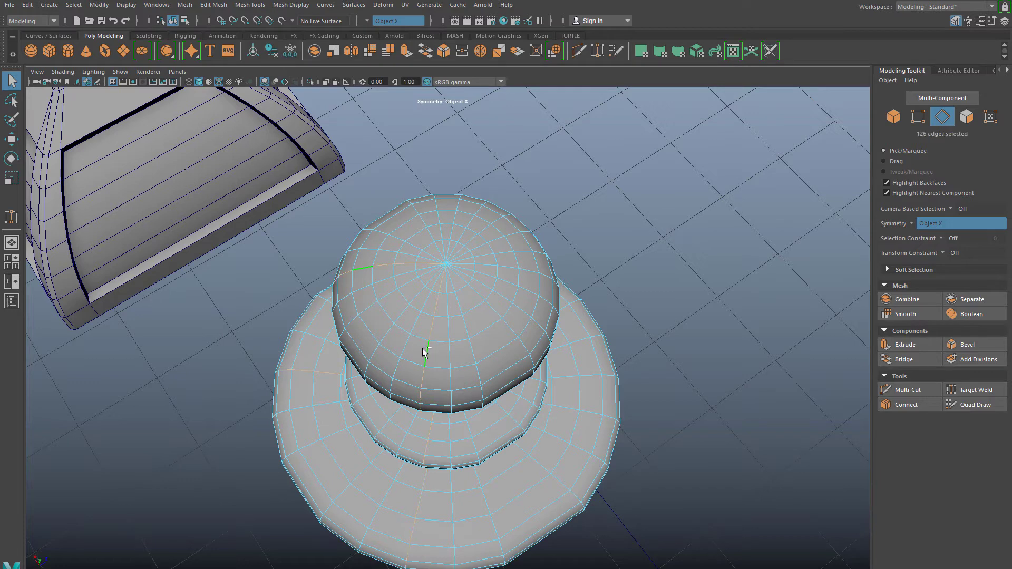
pyautogui.click(435, 382)
pyautogui.doubleClick(435, 383)
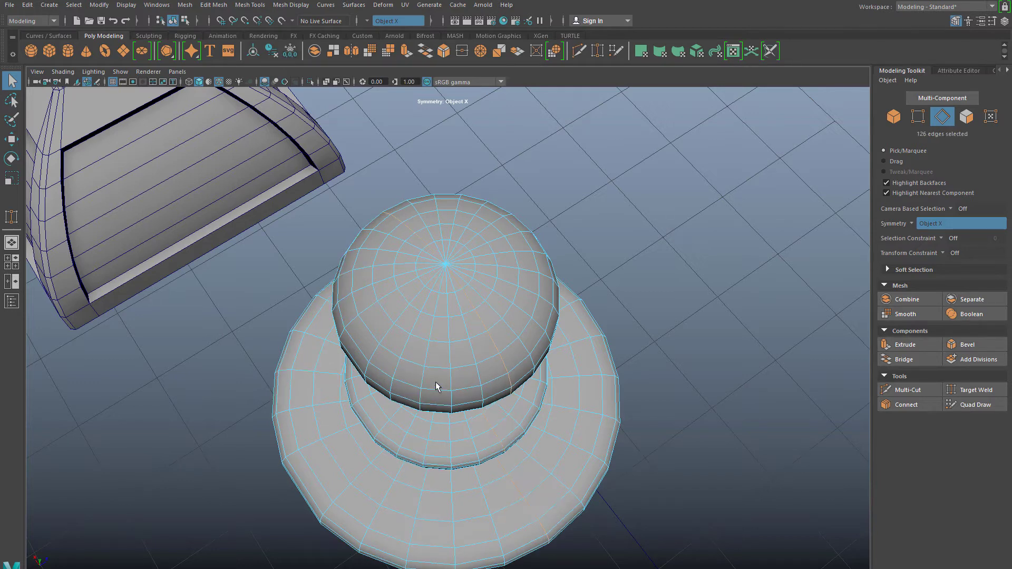
# Select two horizontal edge loops around the crown of the finial's knob and delete them.
pyautogui.moveTo(429, 265); pyautogui.dragTo(417, 287, button='right')
pyautogui.doubleClick(420, 282)
pyautogui.keyDown('alt'); pyautogui.moveTo(403, 332); pyautogui.dragTo(398, 280); pyautogui.keyUp('alt')
pyautogui.keyDown('alt'); pyautogui.moveTo(433, 212); pyautogui.dragTo(454, 301, button='middle'); pyautogui.keyUp('alt')
pyautogui.scroll(3, 454, 301)
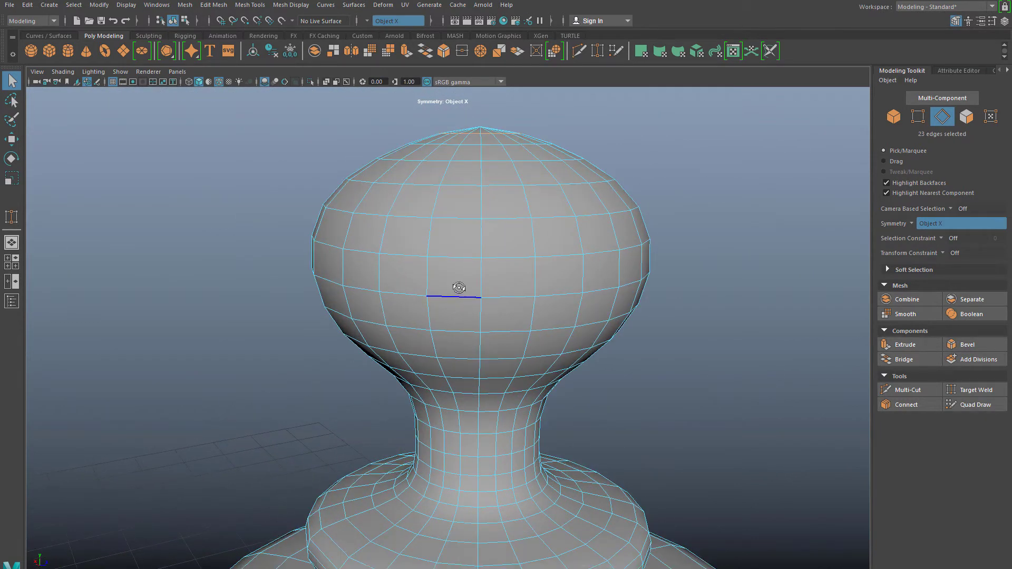
pyautogui.keyDown('alt'); pyautogui.moveTo(459, 287); pyautogui.dragTo(461, 286); pyautogui.keyUp('alt')
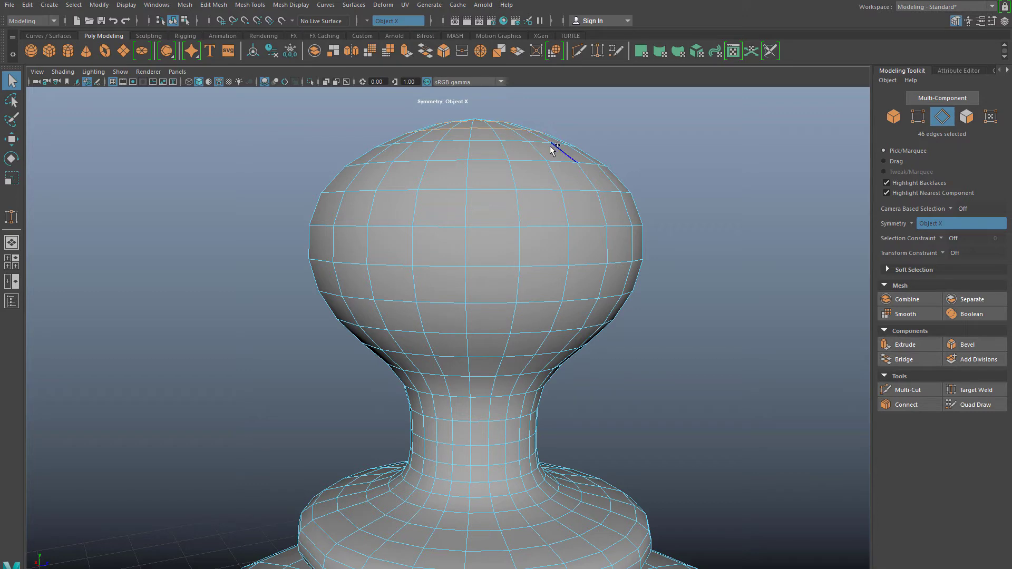
pyautogui.press('Delete')
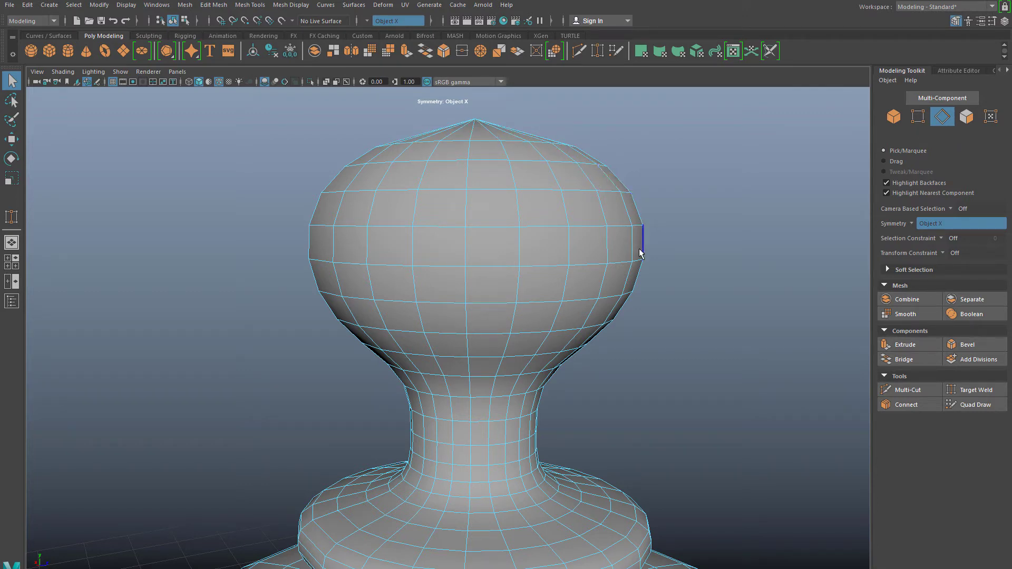
# Delete redundant horizontal edge loops beneath the finial's knob, along its neck and on the upper collar's top slope.
pyautogui.doubleClick(545, 357)
pyautogui.press('Delete')
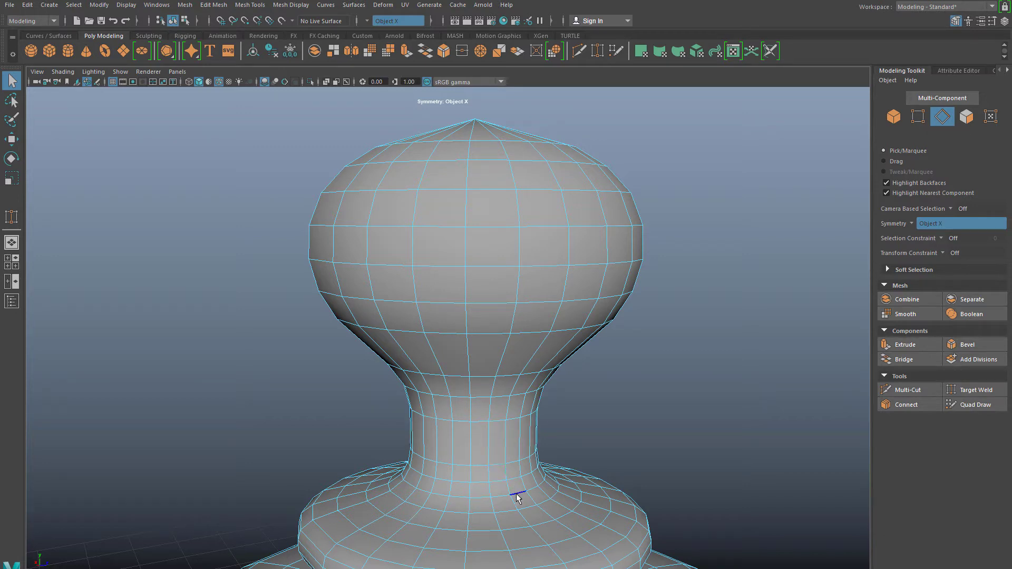
pyautogui.keyDown('alt'); pyautogui.moveTo(508, 455); pyautogui.dragTo(500, 434); pyautogui.keyUp('alt')
pyautogui.keyDown('alt'); pyautogui.moveTo(500, 434); pyautogui.dragTo(485, 402, button='middle'); pyautogui.keyUp('alt')
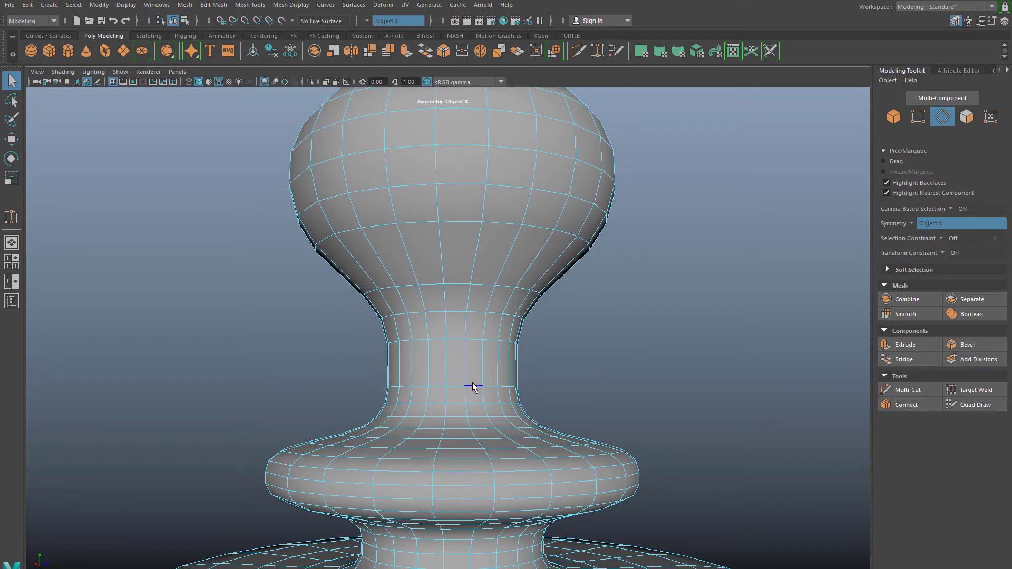
pyautogui.press('Delete')
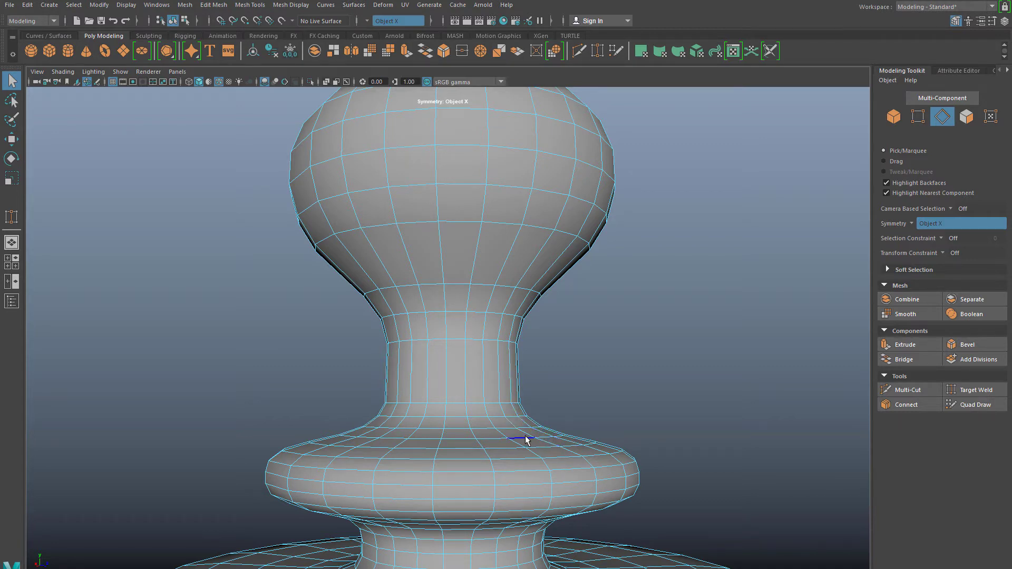
pyautogui.press('Delete')
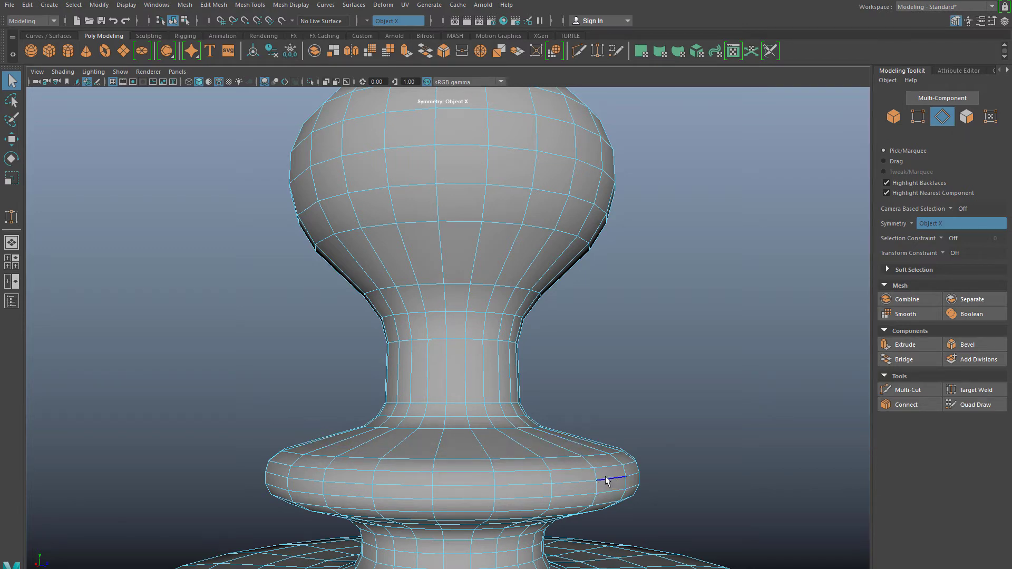
# Switch from the single perspective view to the four-view layout.
pyautogui.scroll(-4, 596, 471)
pyautogui.press('space')
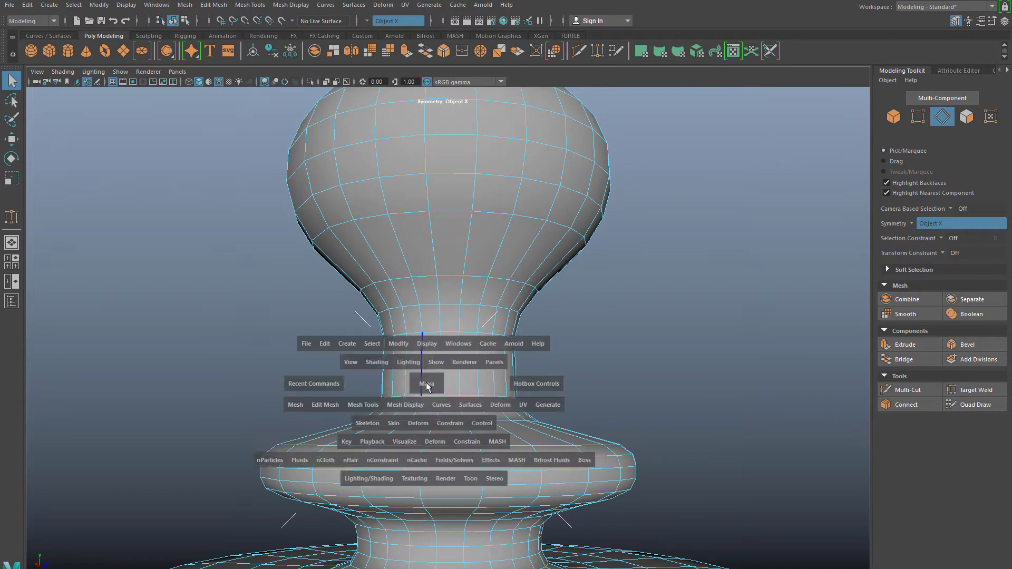
pyautogui.press('a')
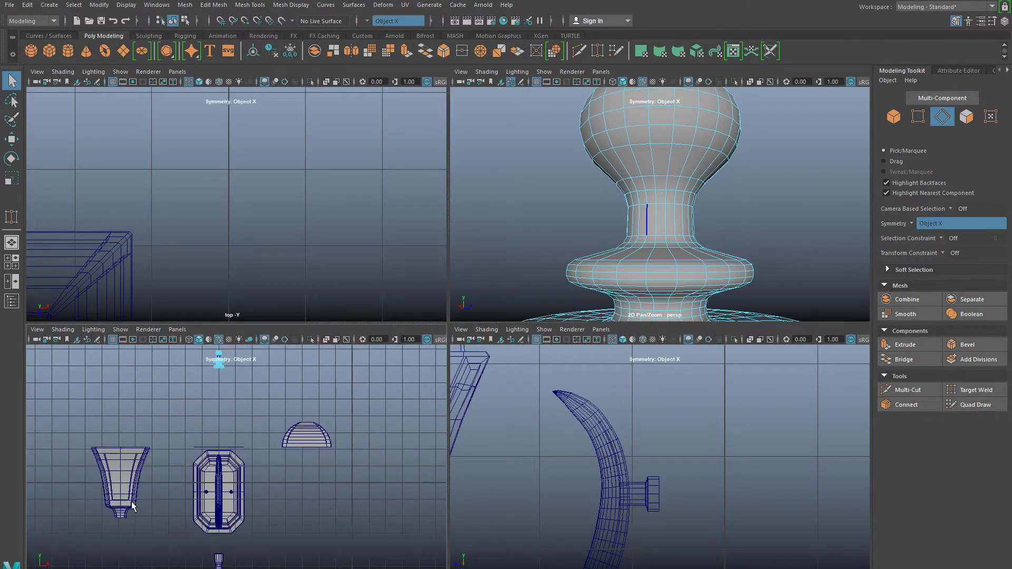
pyautogui.scroll(3, 176, 427)
pyautogui.press('space')
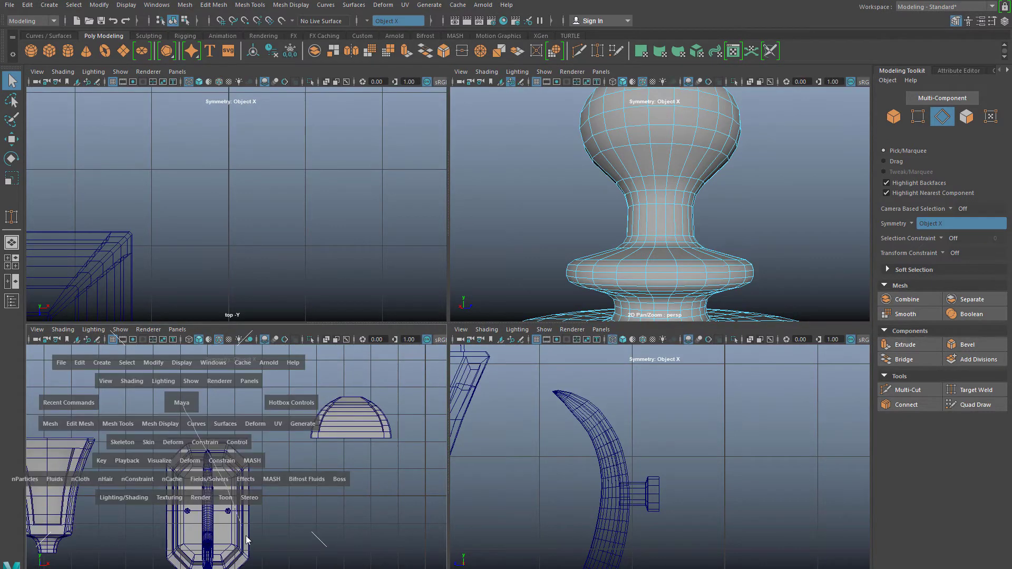
pyautogui.scroll(3, 255, 397)
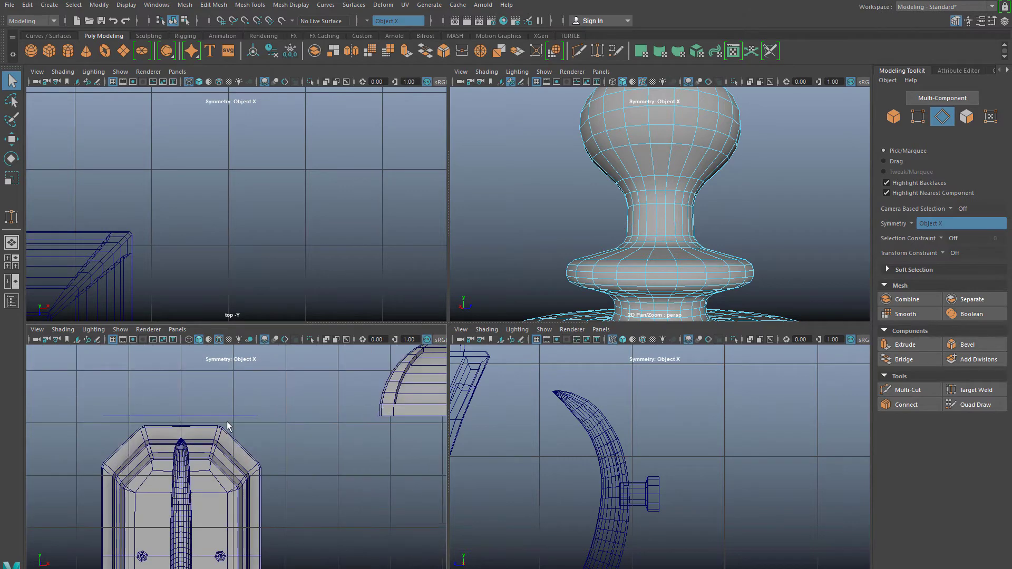
pyautogui.scroll(-3, 219, 421)
# Return to object selection, select the finial in the front view, frame it and maximize that view.
pyautogui.moveTo(231, 365); pyautogui.dragTo(279, 290, button='right')
pyautogui.click(223, 368)
pyautogui.click(220, 366)
pyautogui.press('f')
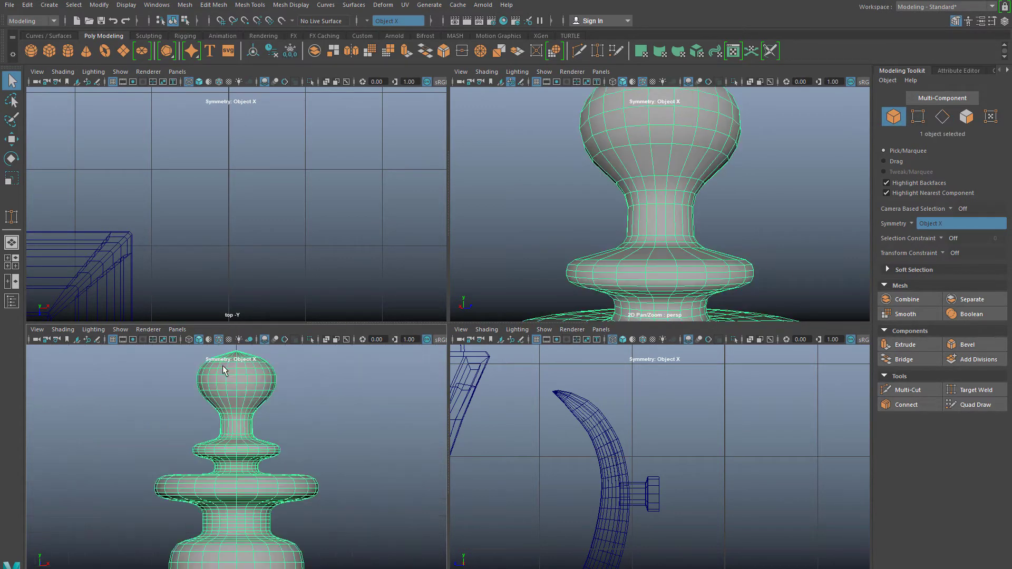
pyautogui.press('space')
pyautogui.scroll(1, 585, 264)
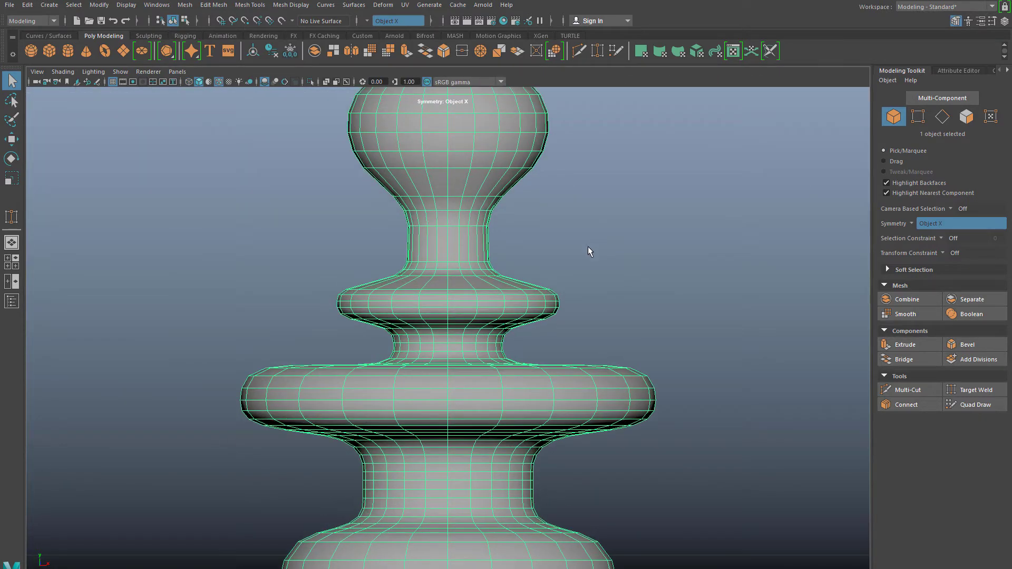
pyautogui.scroll(4, 399, 348)
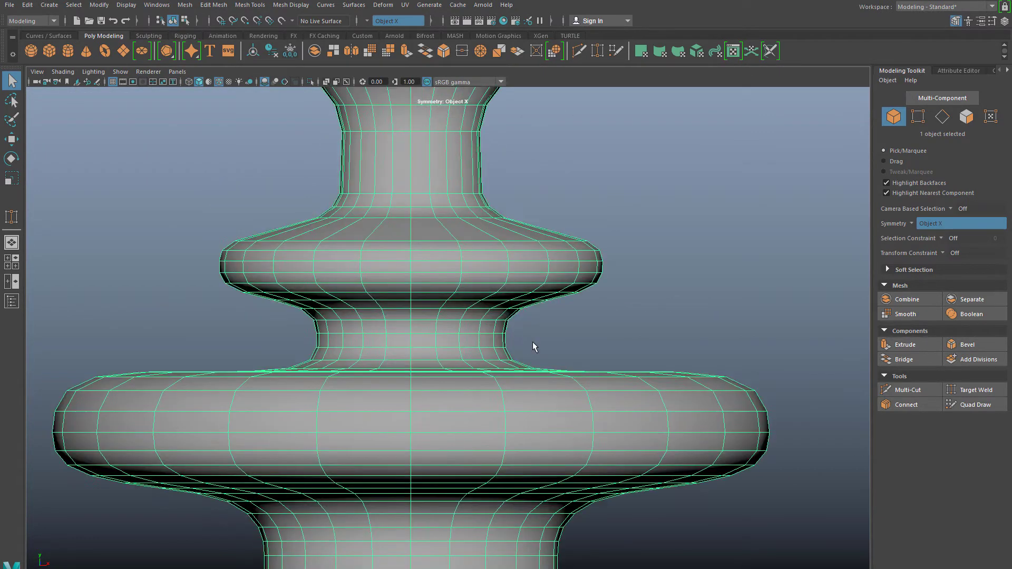
pyautogui.scroll(1, 522, 316)
# In edge mode, delete redundant horizontal edge loops on the upper collar's underside and around the short neck below it.
pyautogui.moveTo(515, 278); pyautogui.dragTo(460, 275, button='right')
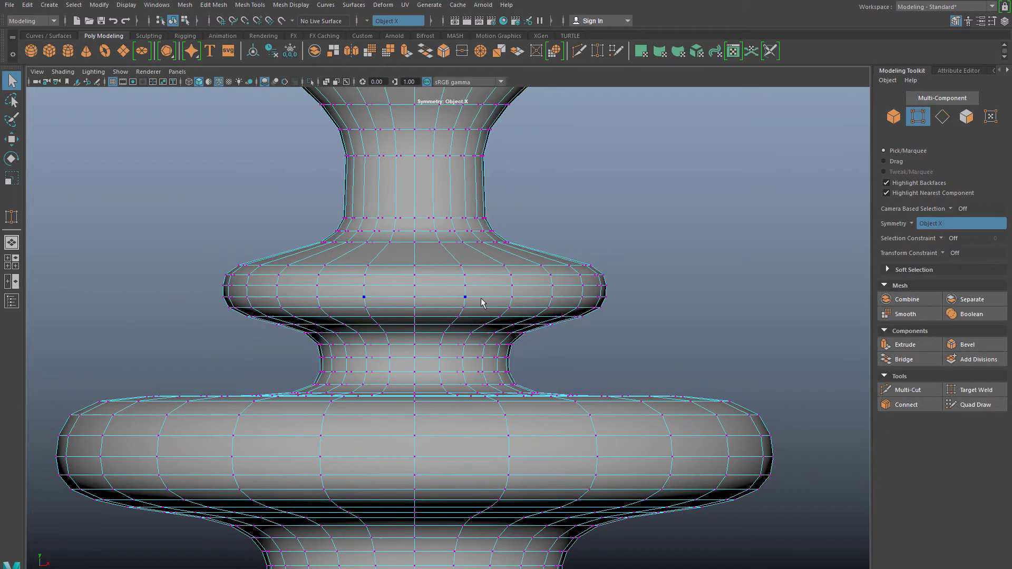
pyautogui.scroll(1, 489, 343)
pyautogui.scroll(1, 495, 372)
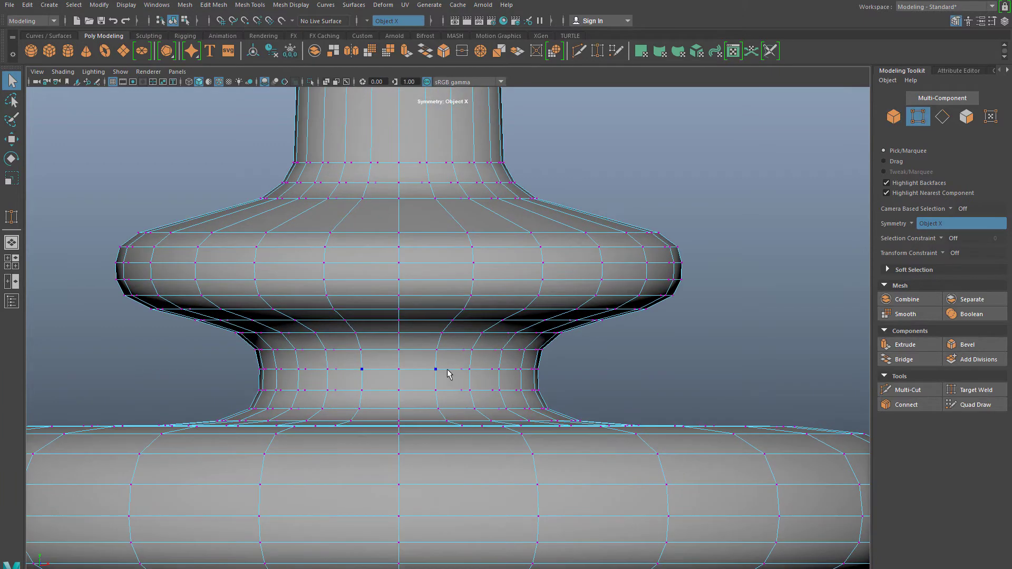
pyautogui.moveTo(442, 365); pyautogui.dragTo(399, 305, button='right')
pyautogui.moveTo(411, 343); pyautogui.dragTo(410, 279, button='right')
pyautogui.doubleClick(425, 369)
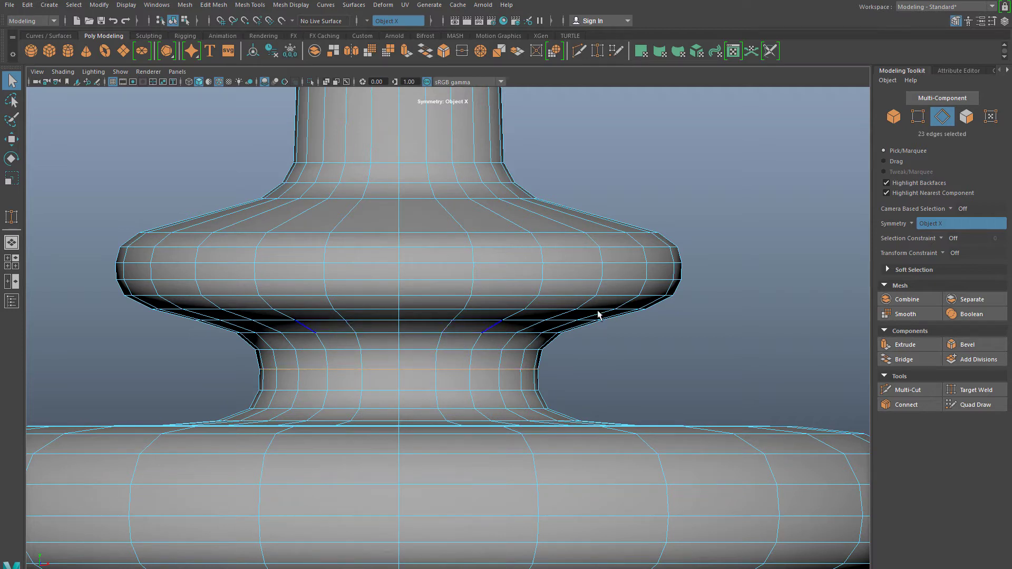
pyautogui.doubleClick(529, 320)
pyautogui.hotkey('ctrl', 'Delete')
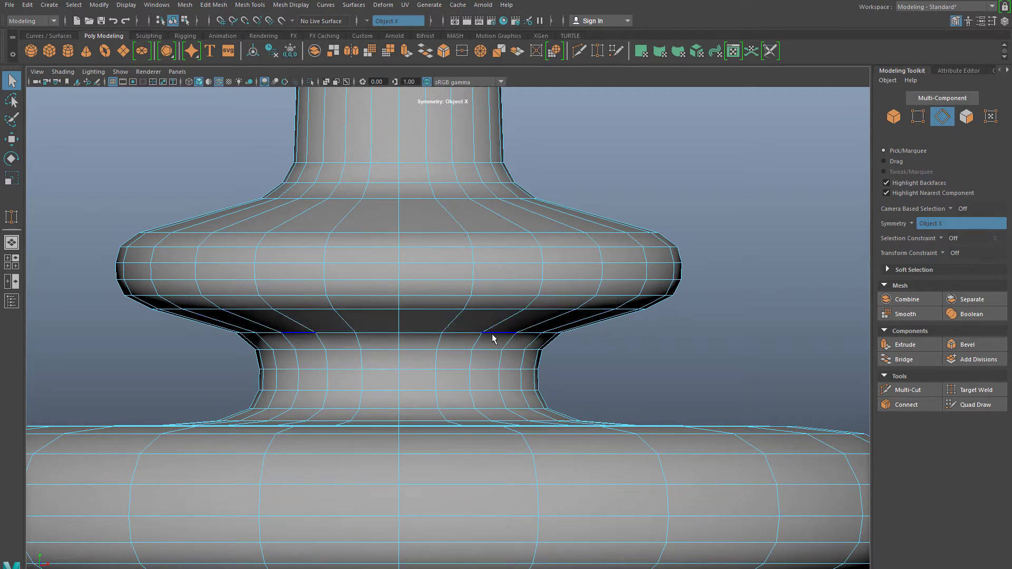
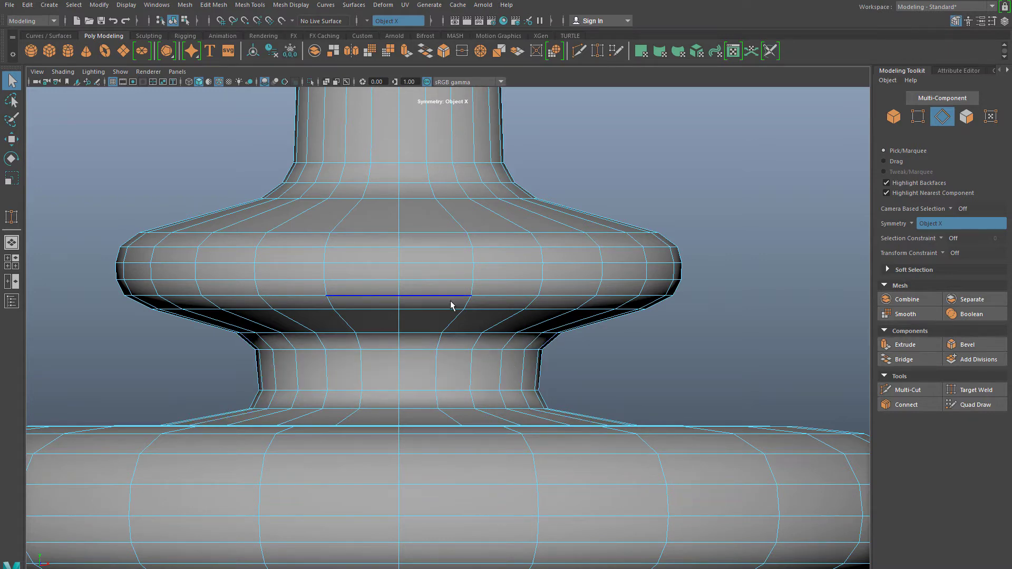
# Delete the horizontal edge loop crossing the lower taper of the knob just above the neck.
pyautogui.keyDown('alt'); pyautogui.moveTo(442, 258); pyautogui.dragTo(470, 318, button='middle'); pyautogui.keyUp('alt')
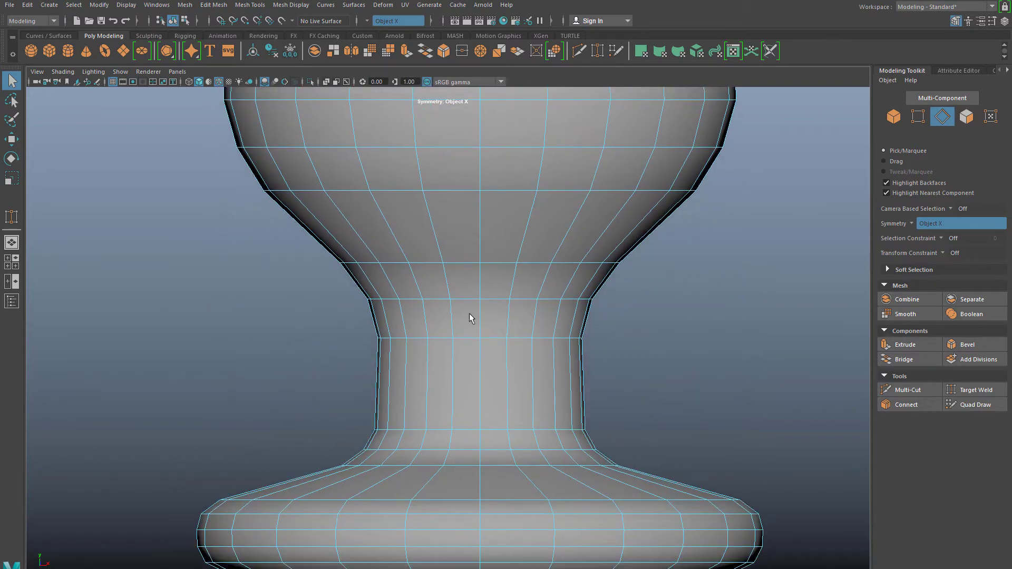
pyautogui.doubleClick(496, 261)
pyautogui.hotkey('ctrl', 'Delete')
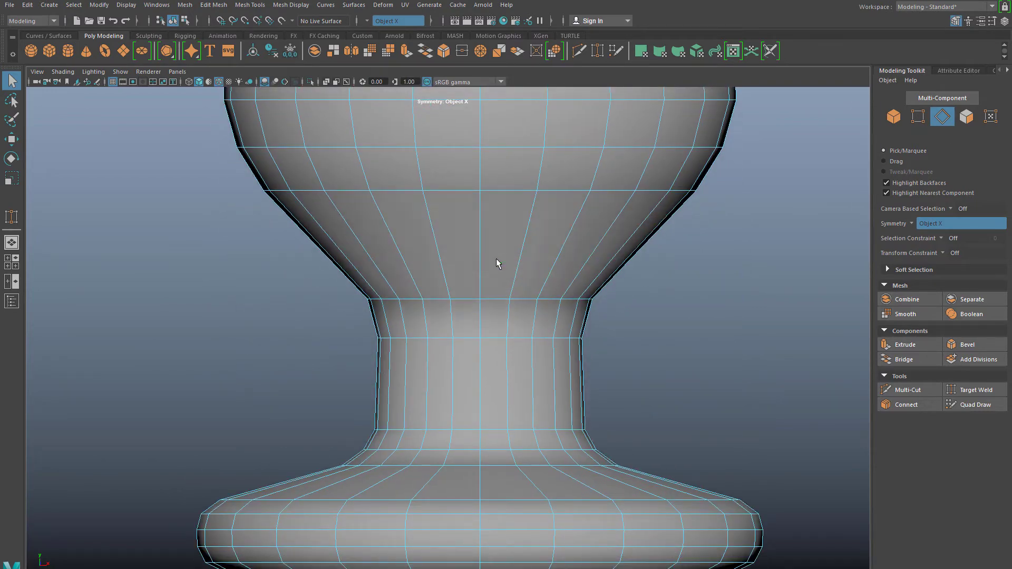
# Inspect the spacing of the edge loops on the knob, neck and upper collar in the front view.
pyautogui.keyDown('alt'); pyautogui.moveTo(415, 282); pyautogui.dragTo(415, 446, button='middle'); pyautogui.keyUp('alt')
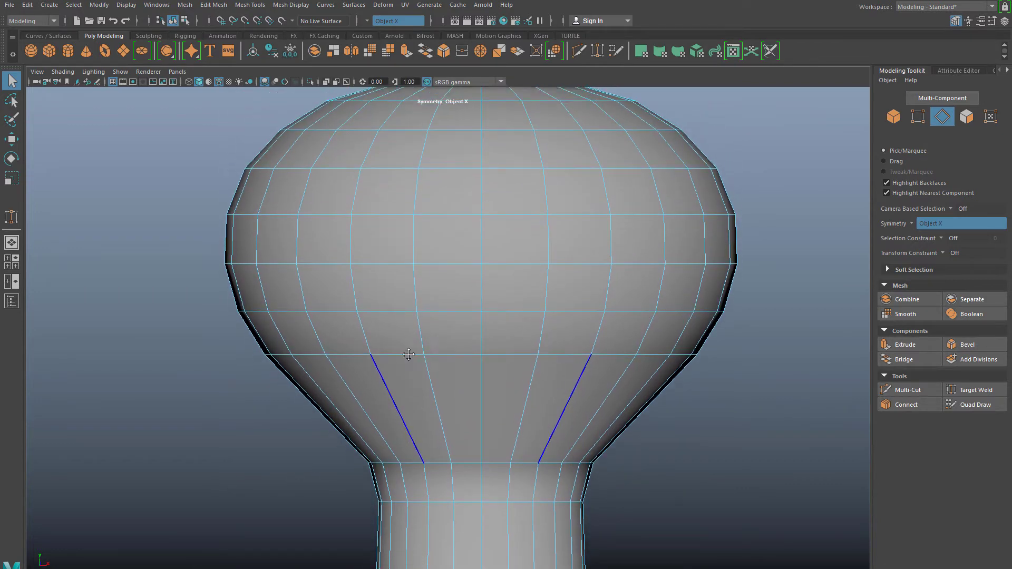
pyautogui.keyDown('alt'); pyautogui.moveTo(441, 377); pyautogui.dragTo(410, 405, button='middle'); pyautogui.keyUp('alt')
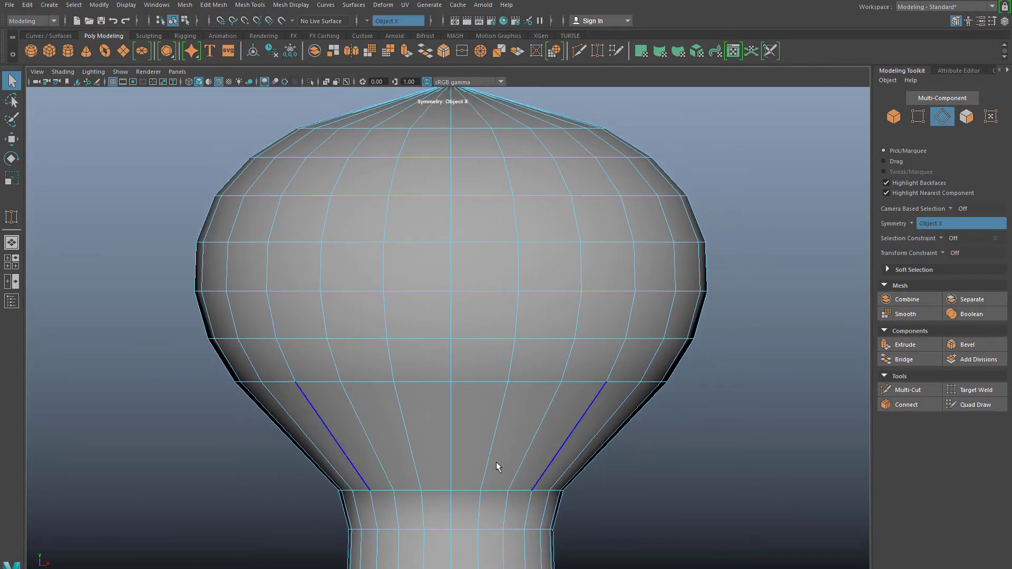
pyautogui.keyDown('alt'); pyautogui.moveTo(494, 468); pyautogui.dragTo(549, 246, button='middle'); pyautogui.keyUp('alt')
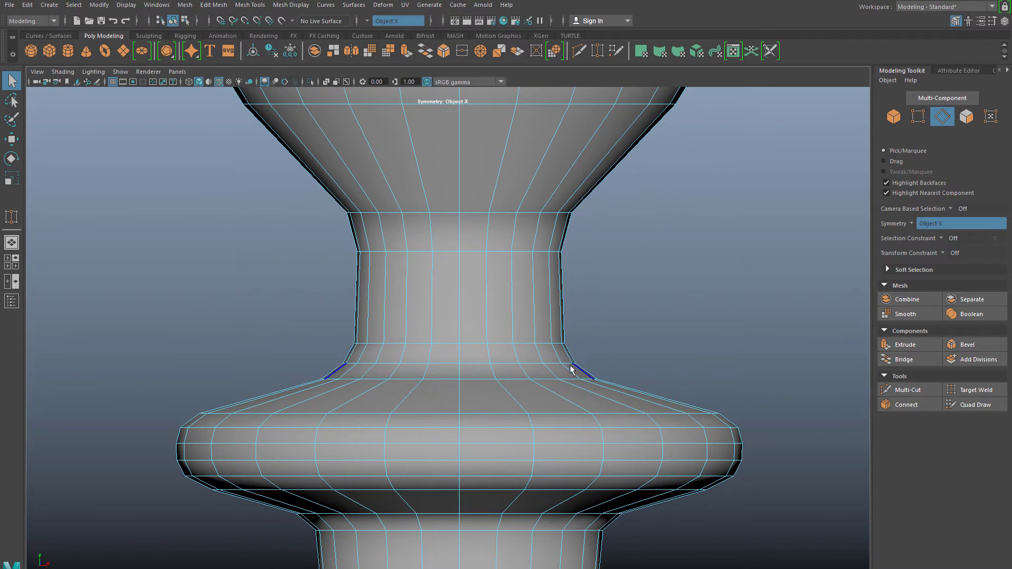
pyautogui.keyDown('alt'); pyautogui.moveTo(571, 369); pyautogui.dragTo(619, 326, button='middle'); pyautogui.keyUp('alt')
pyautogui.scroll(1, 603, 335)
pyautogui.scroll(1, 637, 334)
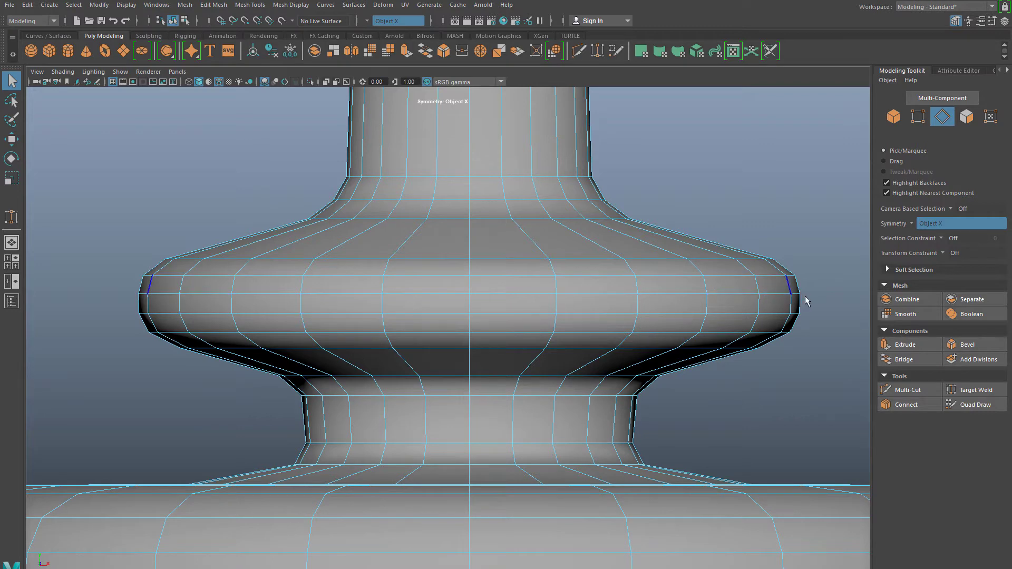
pyautogui.keyDown('alt'); pyautogui.moveTo(583, 379); pyautogui.dragTo(426, 284, button='middle'); pyautogui.keyUp('alt')
pyautogui.press('f')
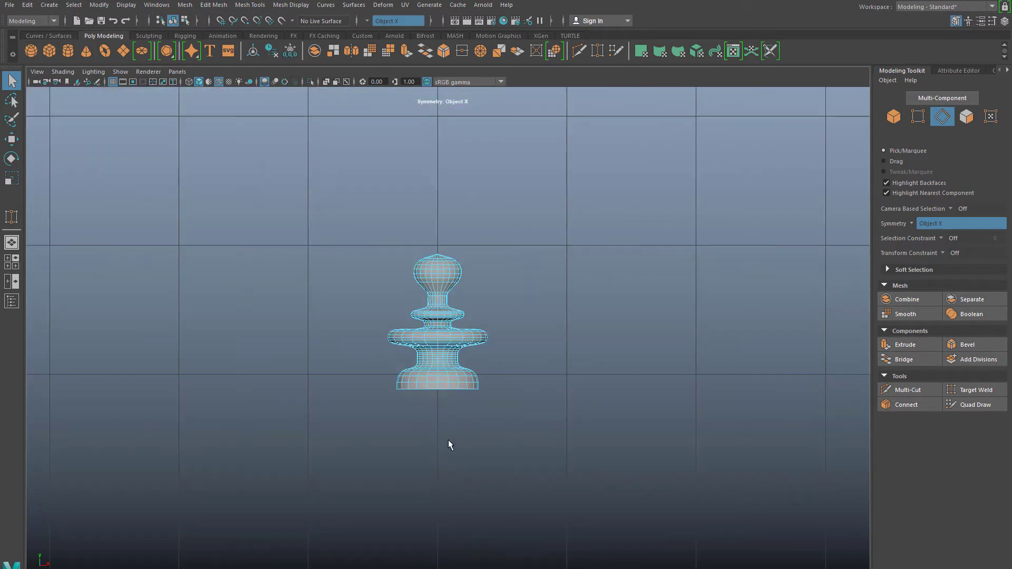
# Delete the closely spaced horizontal edge loops on the wide disc's underside and the redundant loops along the neck below.
pyautogui.scroll(10, 463, 376)
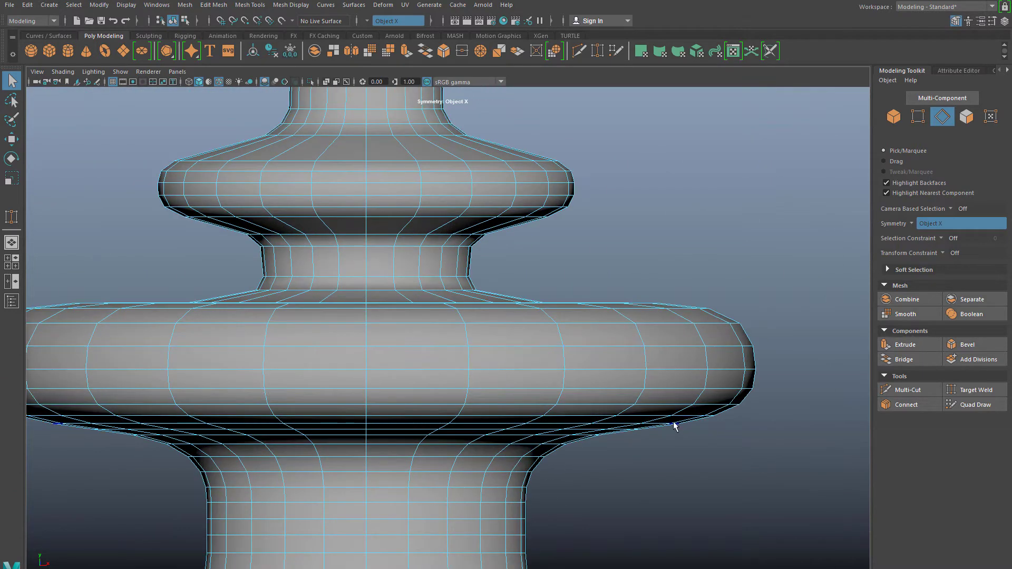
pyautogui.keyDown('alt'); pyautogui.moveTo(664, 377); pyautogui.dragTo(663, 363, button='middle'); pyautogui.keyUp('alt')
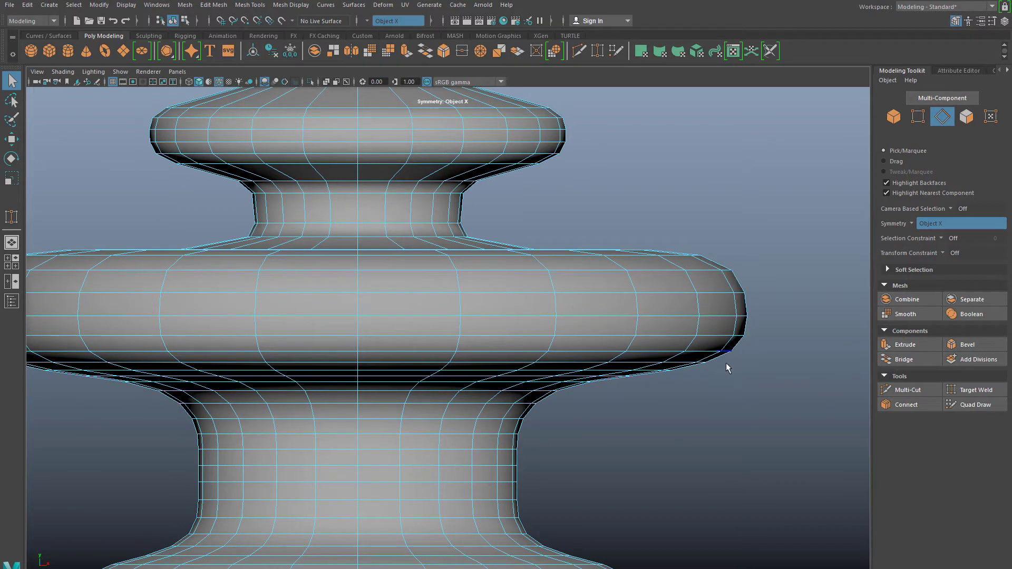
pyautogui.doubleClick(680, 361)
pyautogui.hotkey('ctrl', 'Delete')
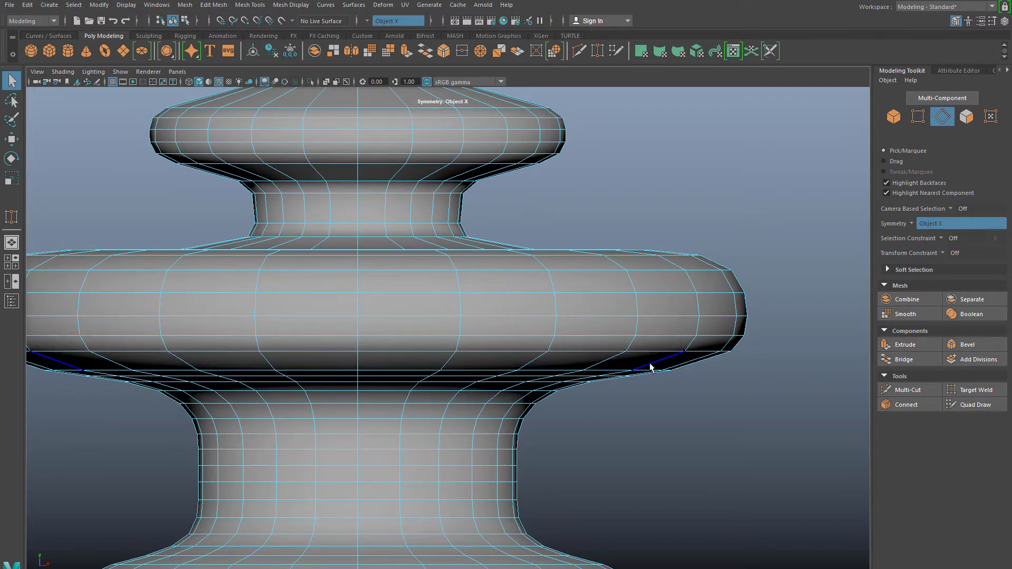
pyautogui.doubleClick(584, 376)
pyautogui.hotkey('ctrl', 'Delete')
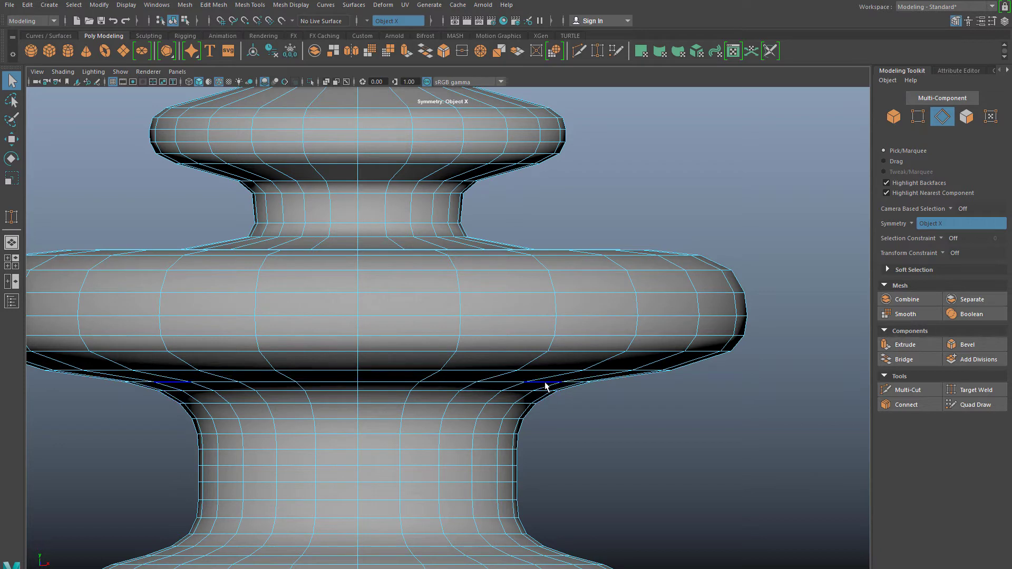
pyautogui.doubleClick(546, 383)
pyautogui.hotkey('ctrl', 'Delete')
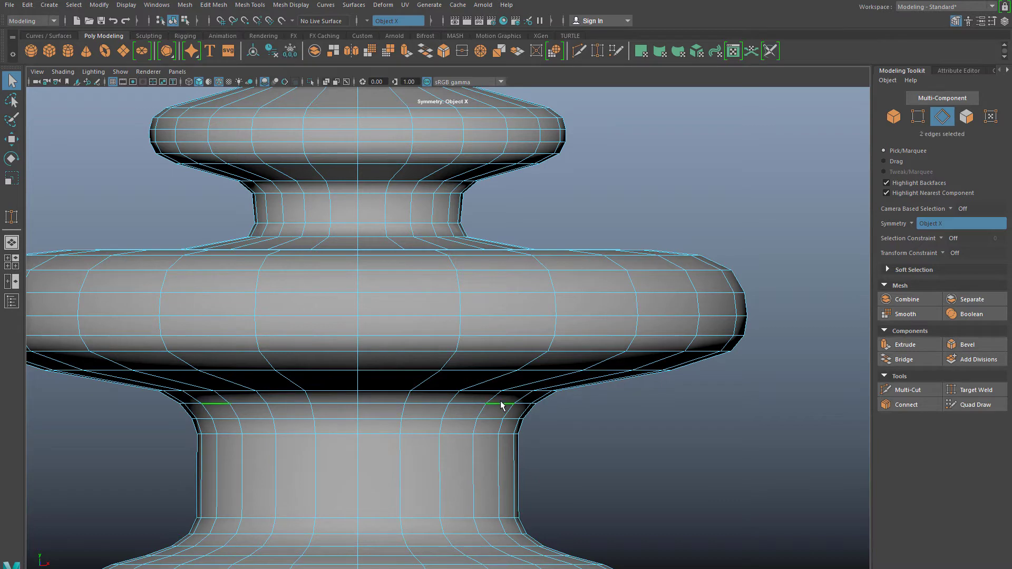
# Delete the redundant horizontal edge loops at the top of the lower neck and on the base's sloping shoulder below it.
pyautogui.press('Delete')
pyautogui.doubleClick(480, 426)
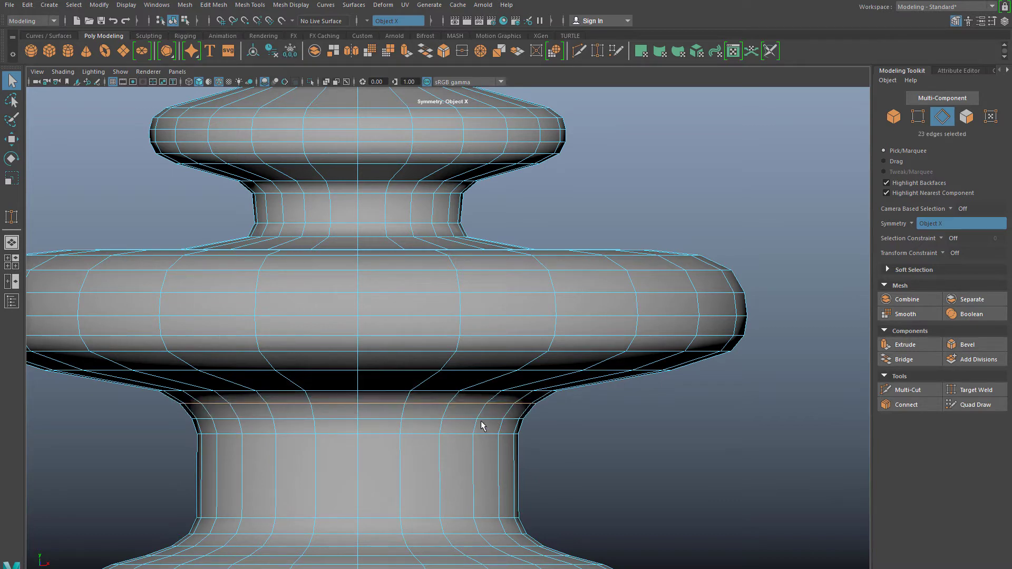
pyautogui.keyDown('alt'); pyautogui.moveTo(471, 465); pyautogui.dragTo(479, 260, button='middle'); pyautogui.keyUp('alt')
pyautogui.click(479, 265)
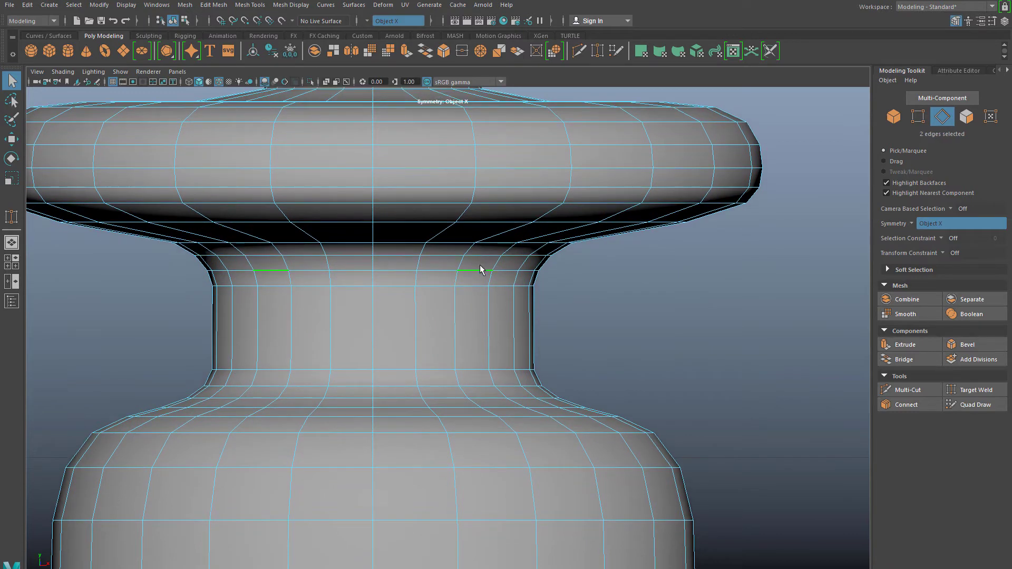
pyautogui.hotkey('ctrl', 'Delete')
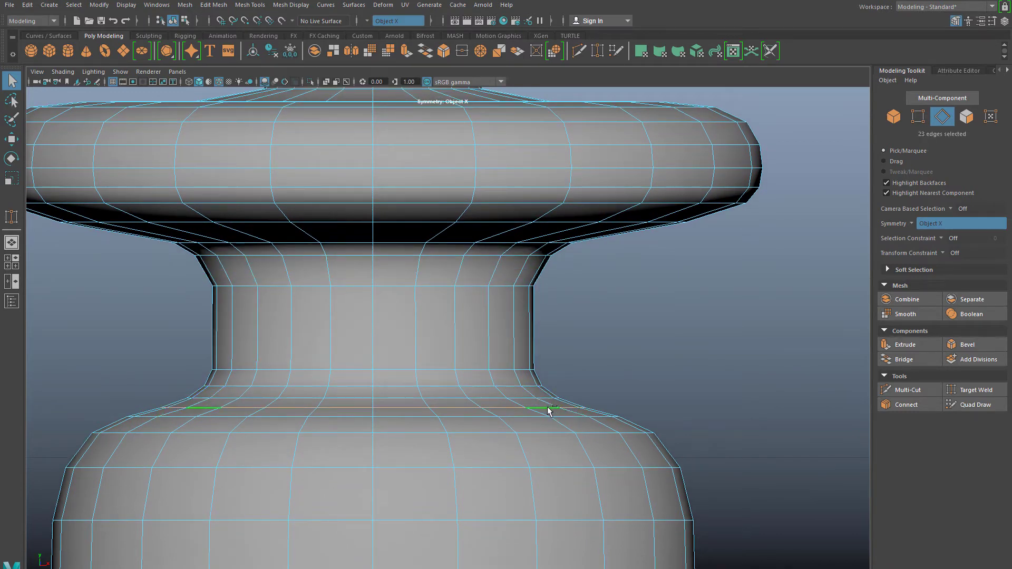
pyautogui.doubleClick(574, 418)
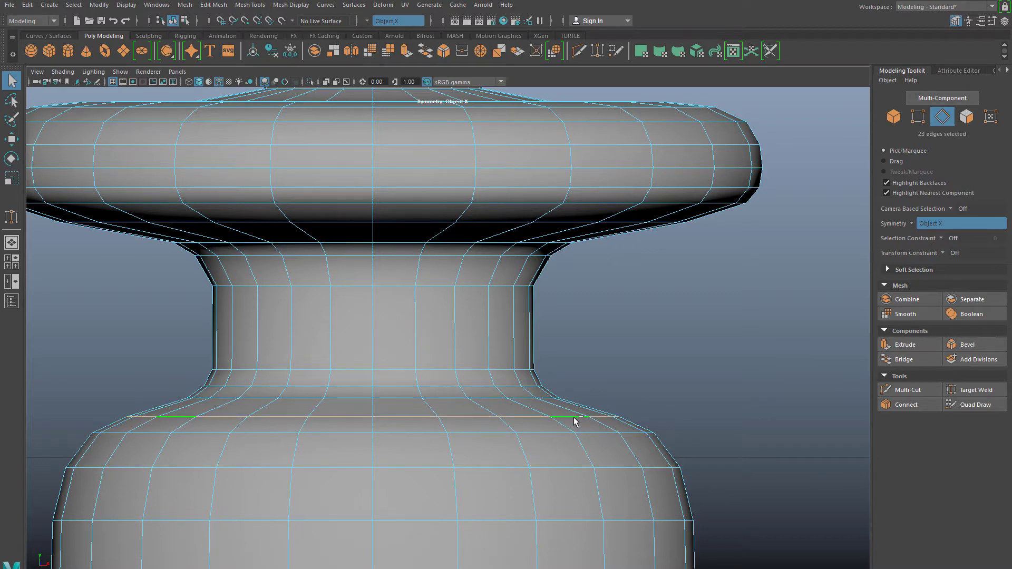
pyautogui.hotkey('ctrl', 'Delete')
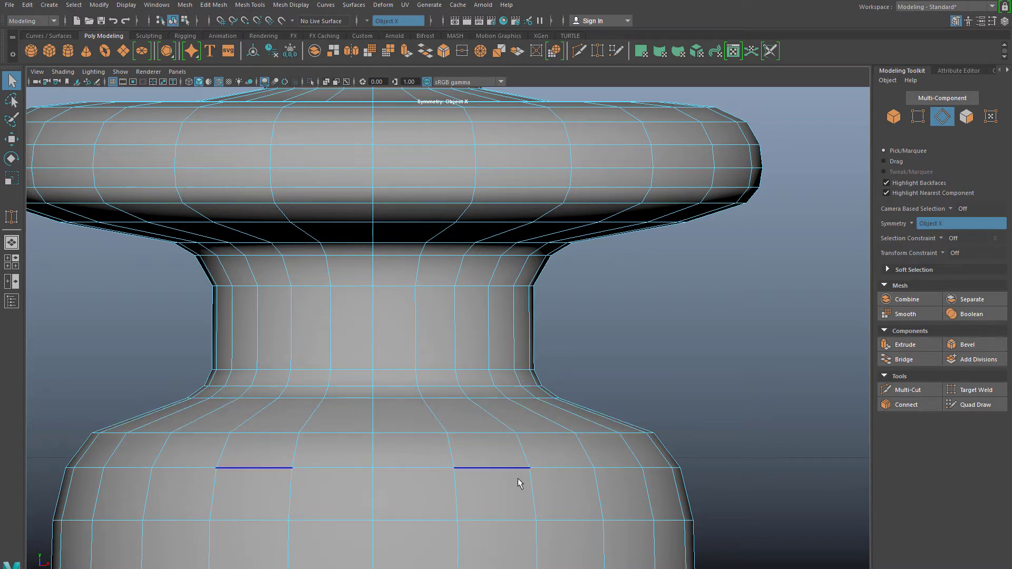
# In the perspective view, delete the redundant edge loops on the wide disc's upper face and the middle loop across its underside.
pyautogui.keyDown('alt'); pyautogui.moveTo(519, 474); pyautogui.dragTo(447, 363, button='middle'); pyautogui.keyUp('alt')
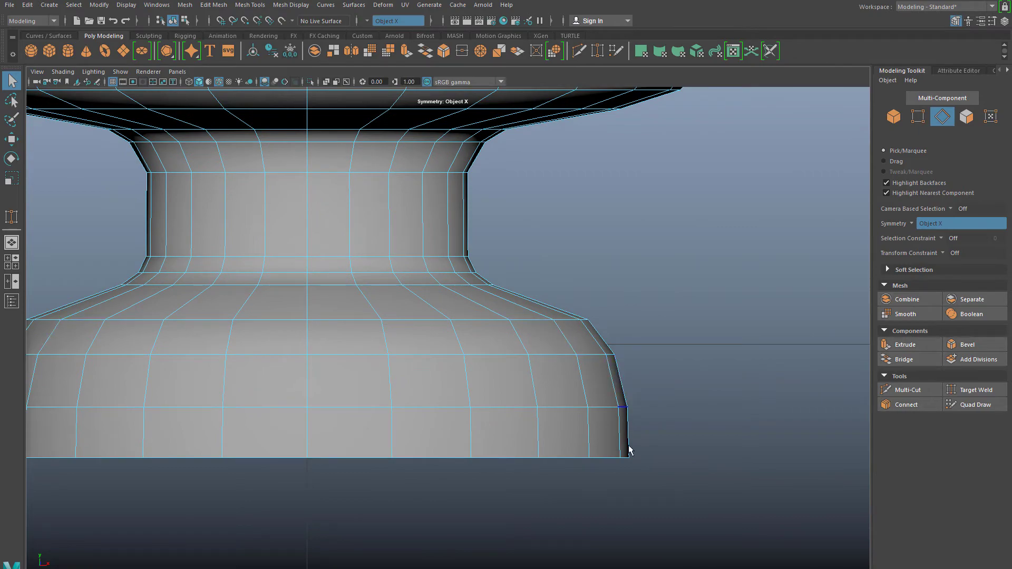
pyautogui.press('space')
pyautogui.press('space')
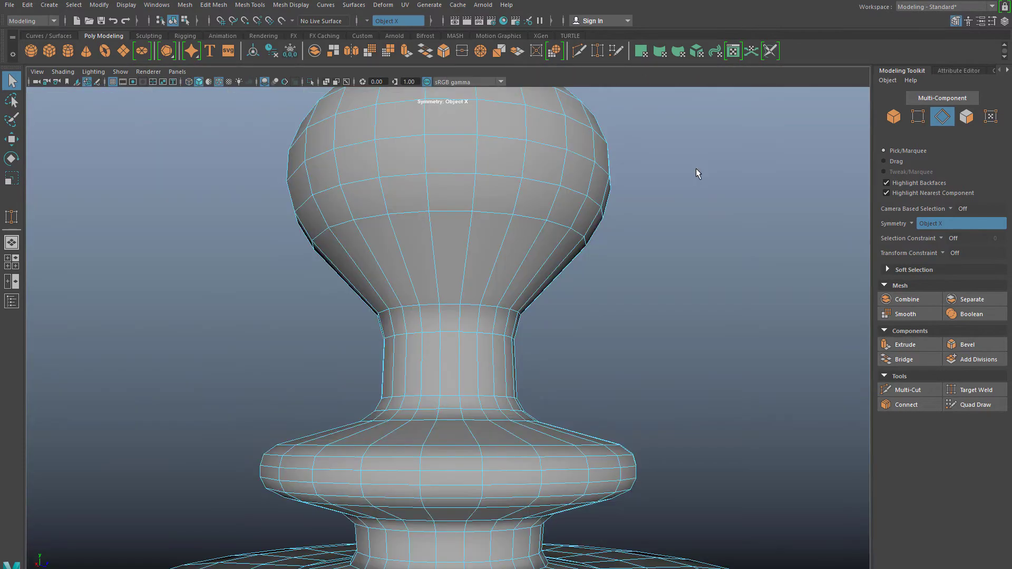
pyautogui.keyDown('alt'); pyautogui.moveTo(666, 251); pyautogui.dragTo(510, 343); pyautogui.keyUp('alt')
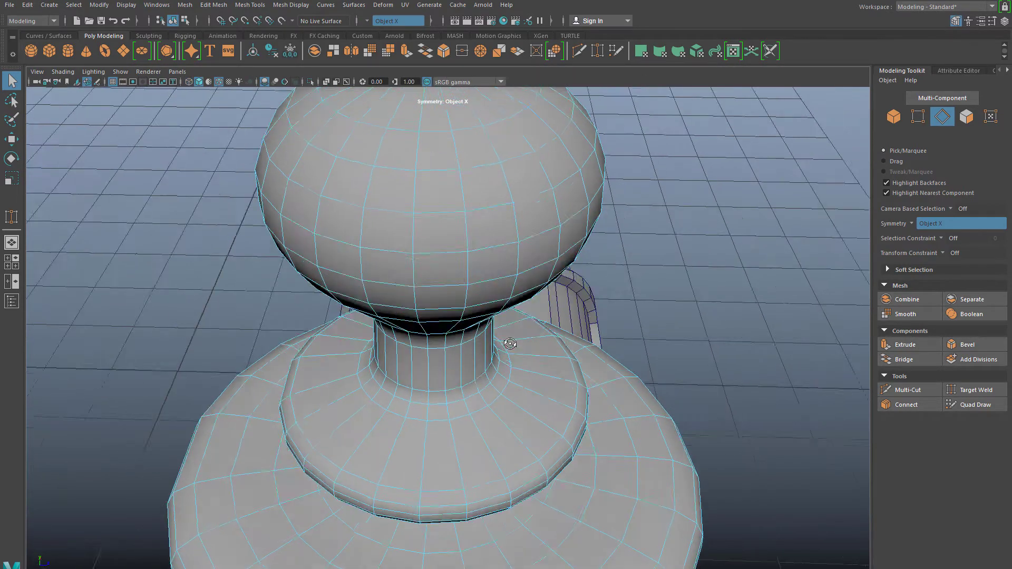
pyautogui.keyDown('alt'); pyautogui.moveTo(510, 343); pyautogui.dragTo(449, 208, button='middle'); pyautogui.keyUp('alt')
pyautogui.keyDown('alt'); pyautogui.moveTo(488, 342); pyautogui.dragTo(498, 294); pyautogui.keyUp('alt')
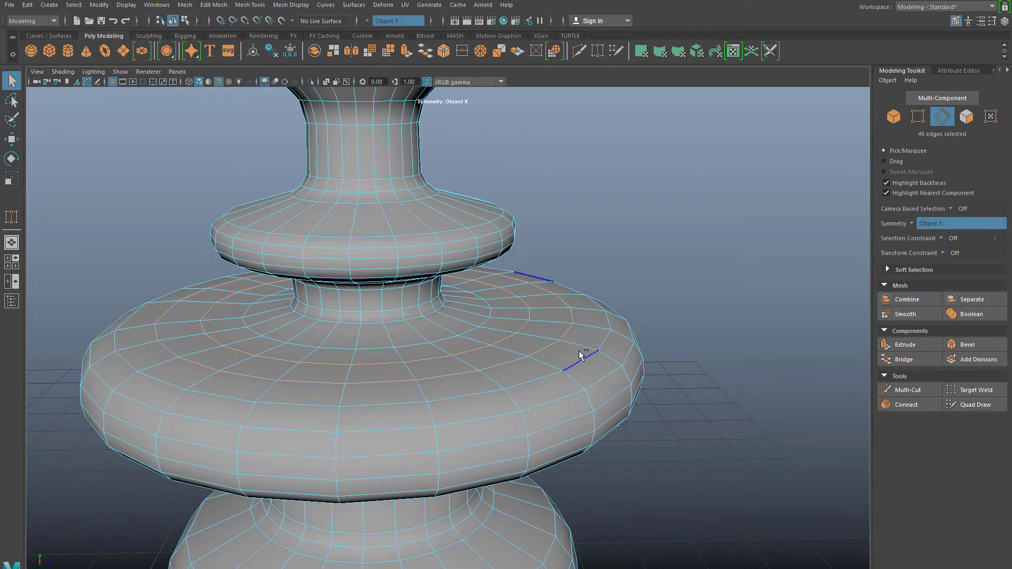
pyautogui.keyDown('alt'); pyautogui.moveTo(470, 433); pyautogui.dragTo(488, 364); pyautogui.keyUp('alt')
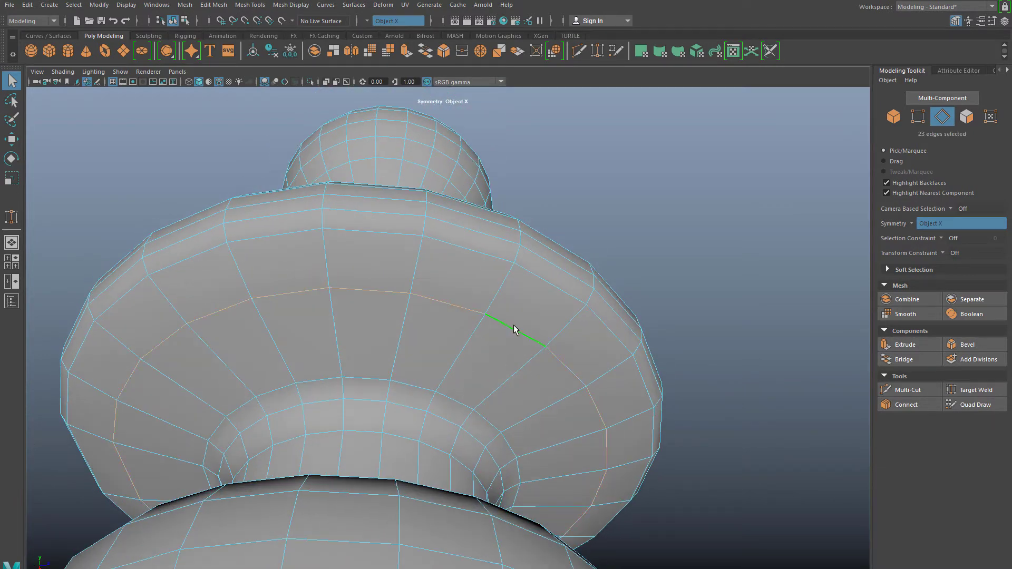
pyautogui.press('Delete')
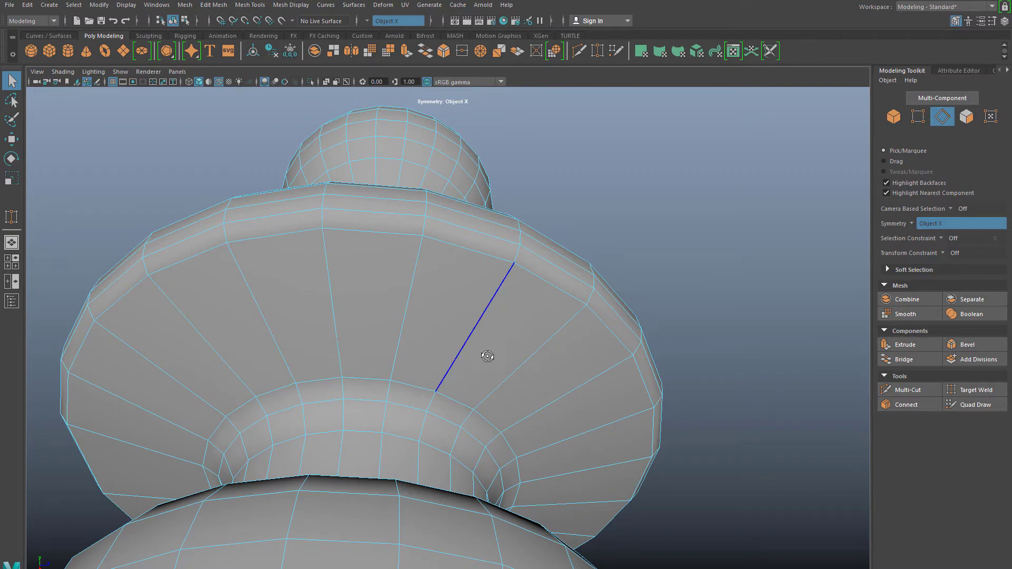
# Return to object mode and examine the finial's remaining edge loops and profile from several angles and distances.
pyautogui.keyDown('alt'); pyautogui.moveTo(440, 384); pyautogui.dragTo(498, 388); pyautogui.keyUp('alt')
pyautogui.scroll(-2, 498, 389)
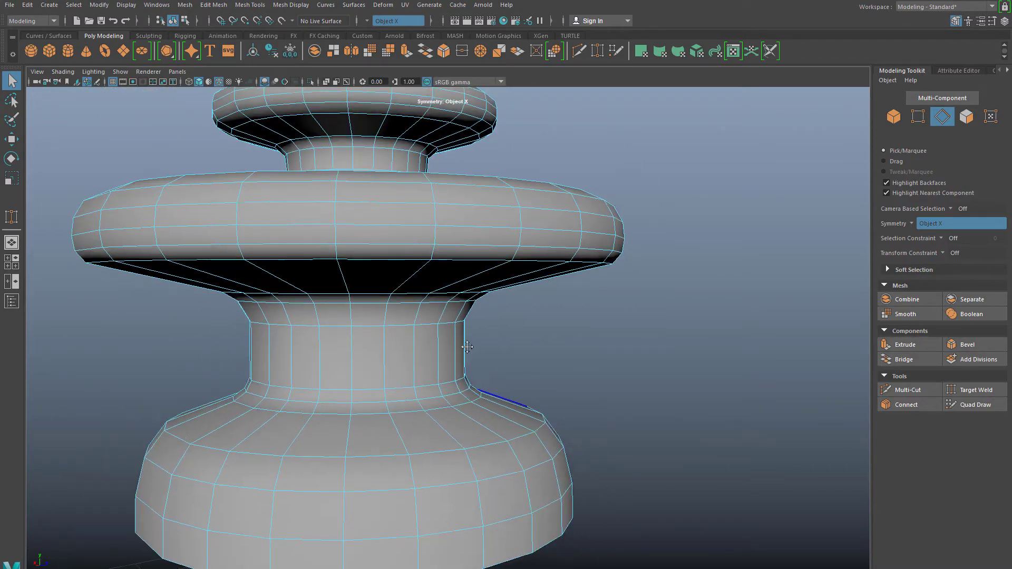
pyautogui.keyDown('alt'); pyautogui.moveTo(498, 389); pyautogui.dragTo(480, 321, button='middle'); pyautogui.keyUp('alt')
pyautogui.keyDown('alt'); pyautogui.moveTo(480, 322); pyautogui.dragTo(597, 327); pyautogui.keyUp('alt')
pyautogui.keyDown('alt'); pyautogui.moveTo(370, 291); pyautogui.dragTo(476, 296); pyautogui.keyUp('alt')
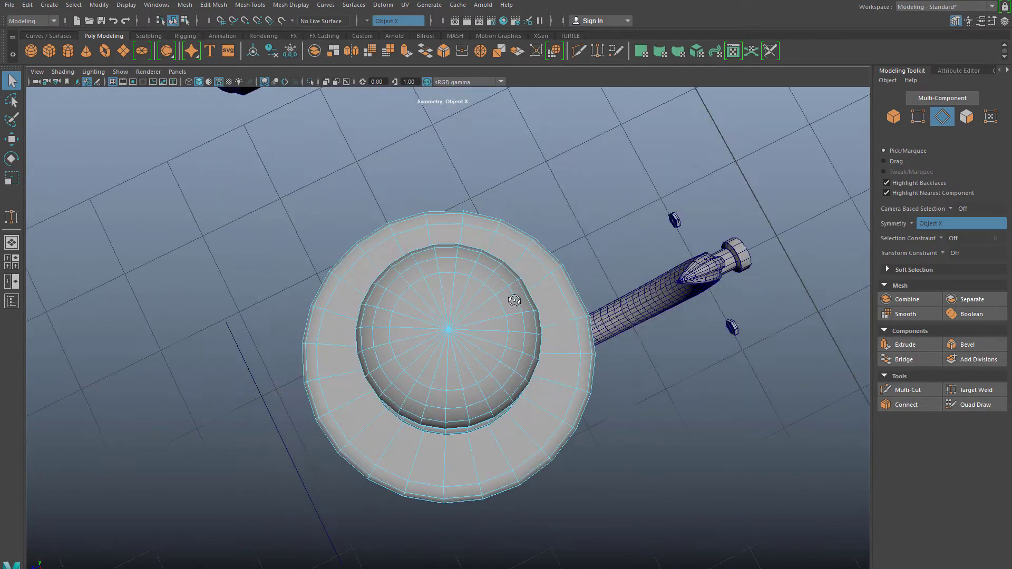
pyautogui.moveTo(462, 296); pyautogui.dragTo(406, 329, button='right')
pyautogui.click(263, 340)
pyautogui.keyDown('alt'); pyautogui.moveTo(409, 416); pyautogui.dragTo(420, 368); pyautogui.keyUp('alt')
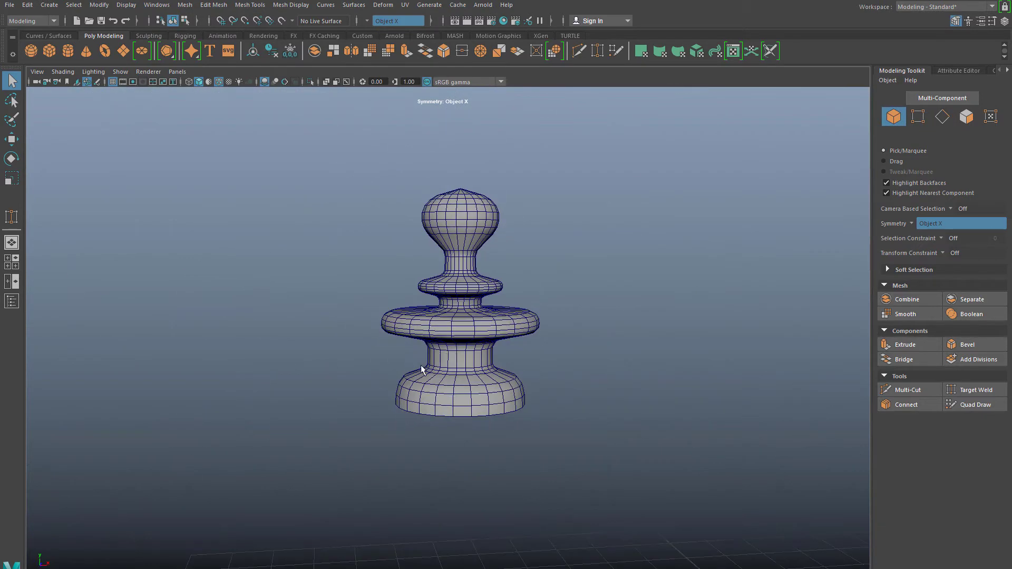
pyautogui.scroll(6, 418, 363)
pyautogui.scroll(-15, 250, 210)
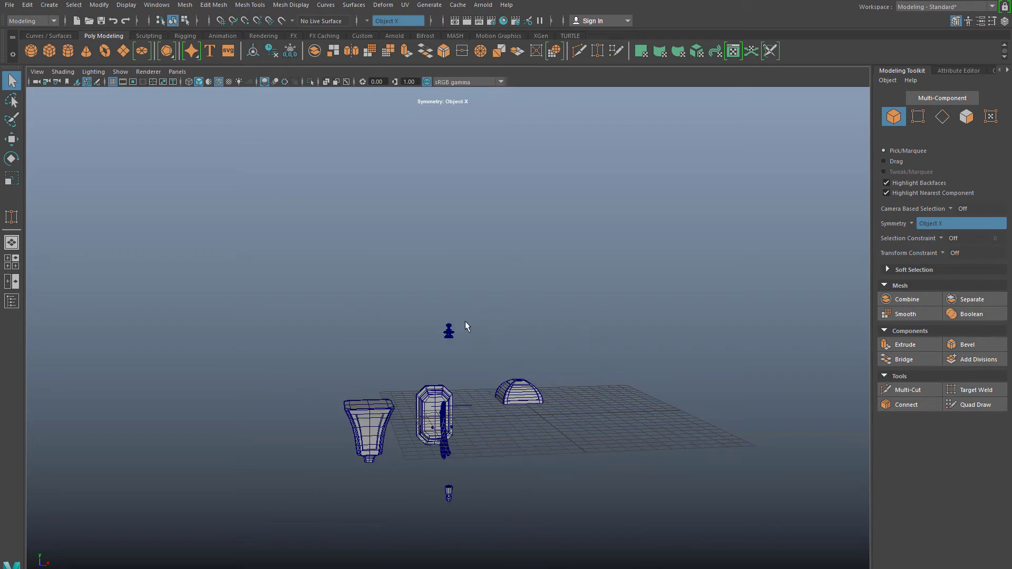
pyautogui.scroll(15, 465, 320)
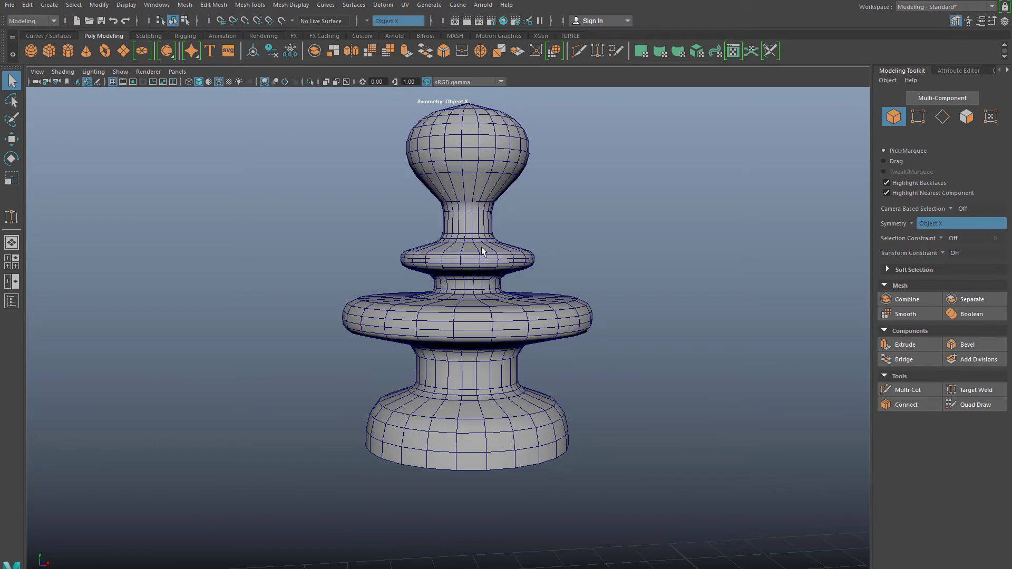
pyautogui.keyDown('alt'); pyautogui.moveTo(560, 432); pyautogui.dragTo(481, 435); pyautogui.keyUp('alt')
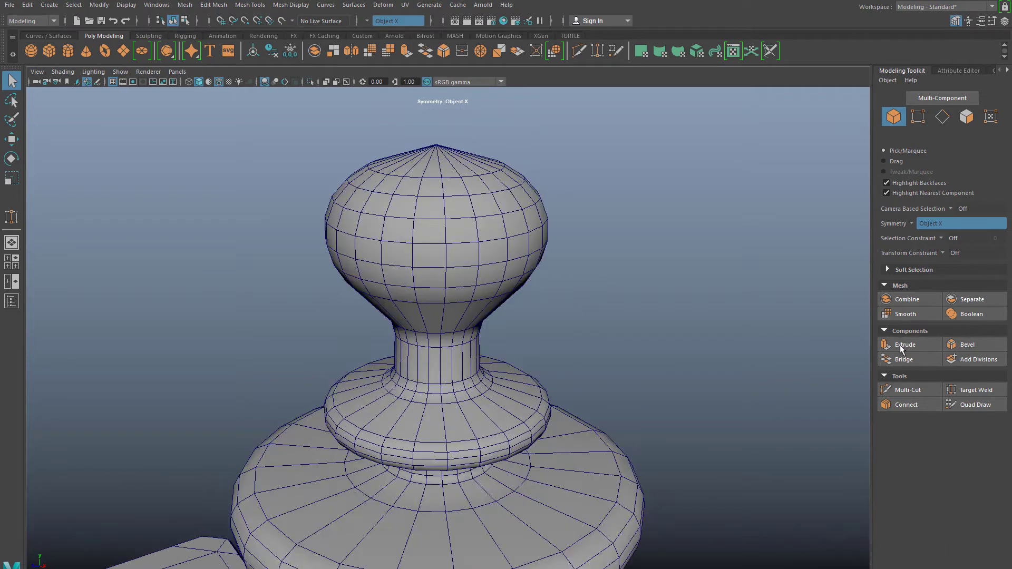
# In edge mode, select the edge loop just below the knob's pointed tip and move it upward.
pyautogui.moveTo(466, 254); pyautogui.dragTo(443, 183, button='right')
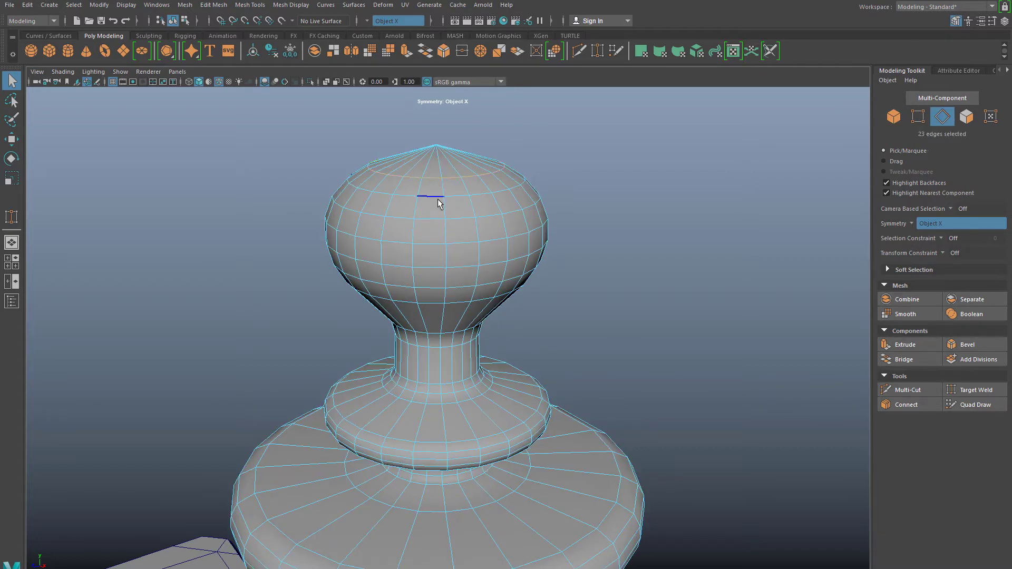
pyautogui.press('w')
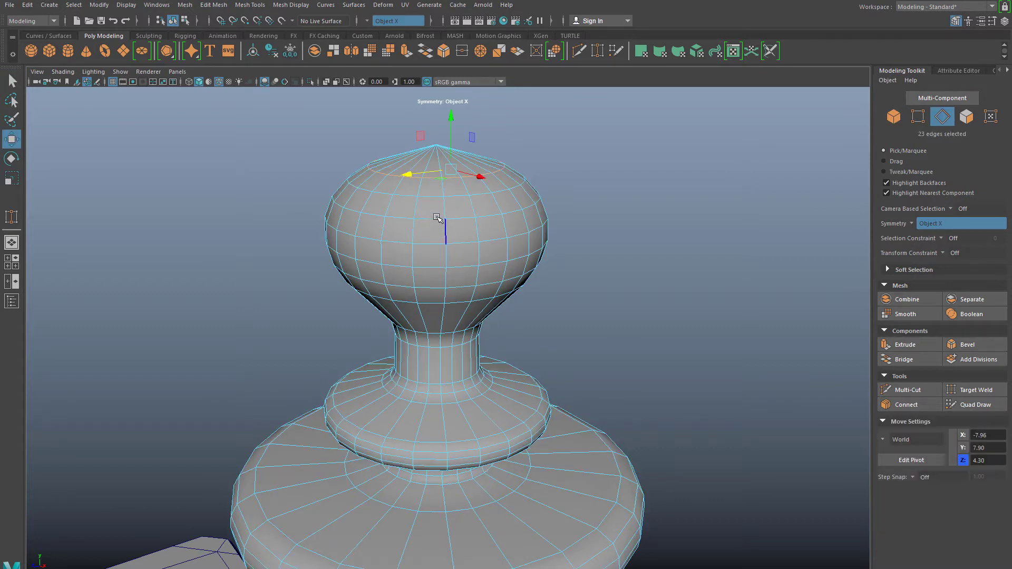
pyautogui.scroll(-8, 437, 218)
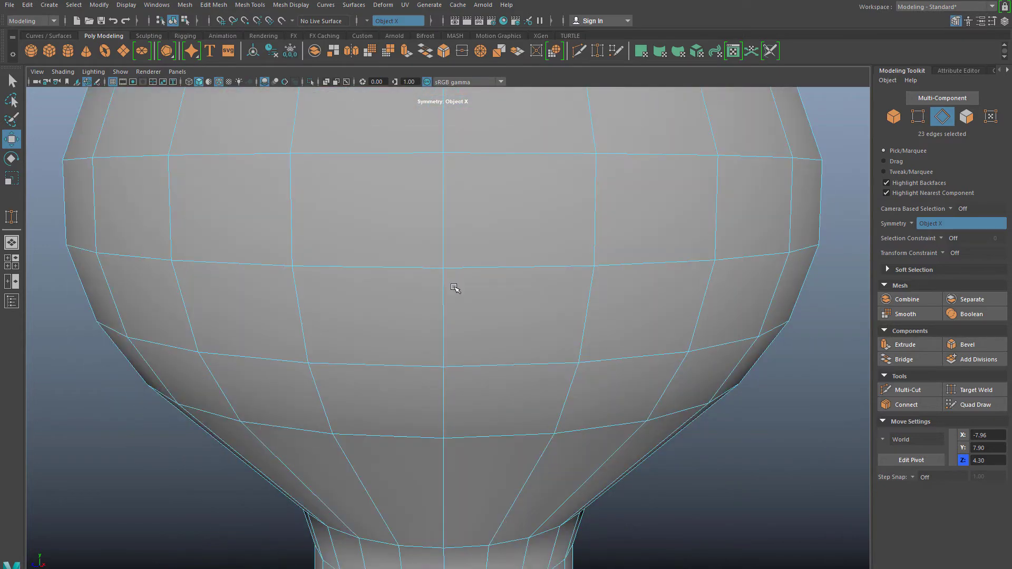
pyautogui.press('f')
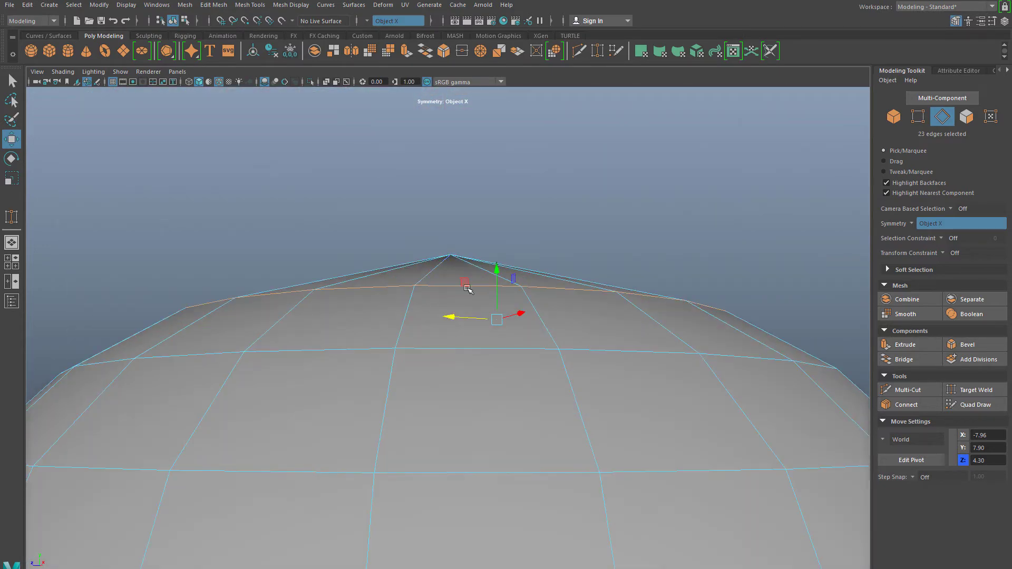
pyautogui.moveTo(484, 286); pyautogui.dragTo(490, 247)
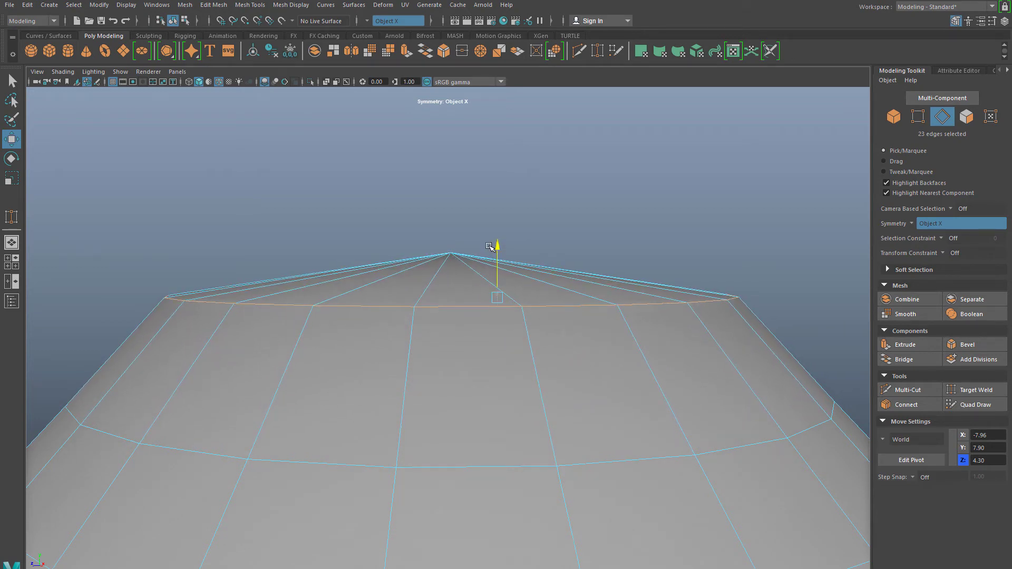
# Scale the edge loop below the knob's tip inward with symmetry turned off.
pyautogui.press('r')
pyautogui.moveTo(497, 298); pyautogui.dragTo(430, 325)
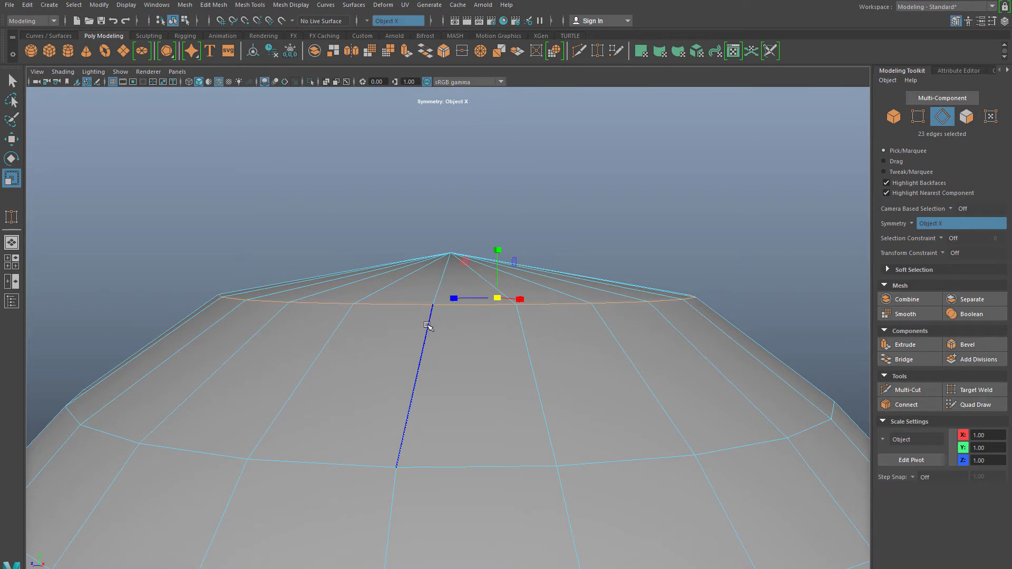
pyautogui.hotkey('ctrl', 'z')
pyautogui.click(382, 21)
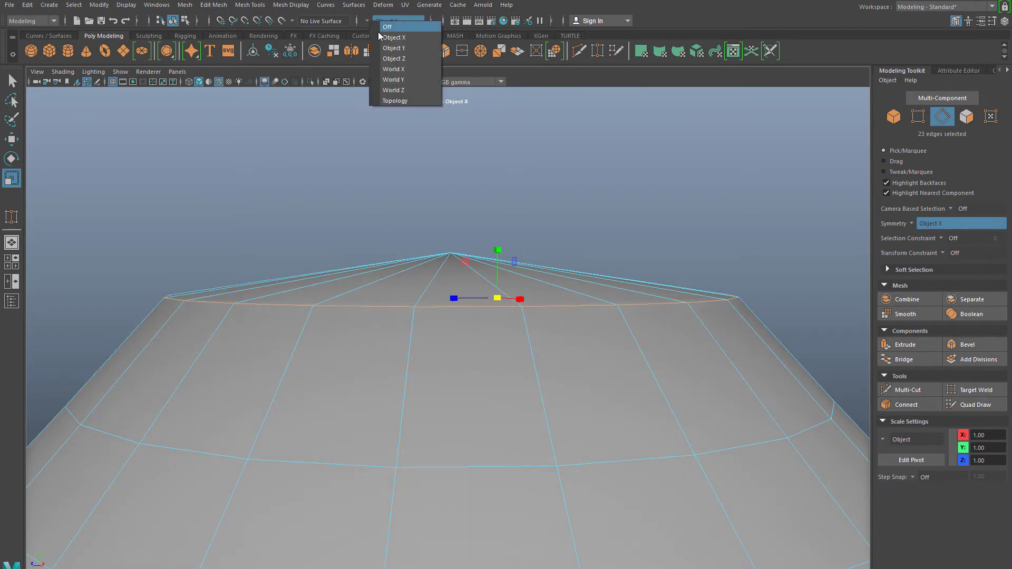
pyautogui.click(387, 25)
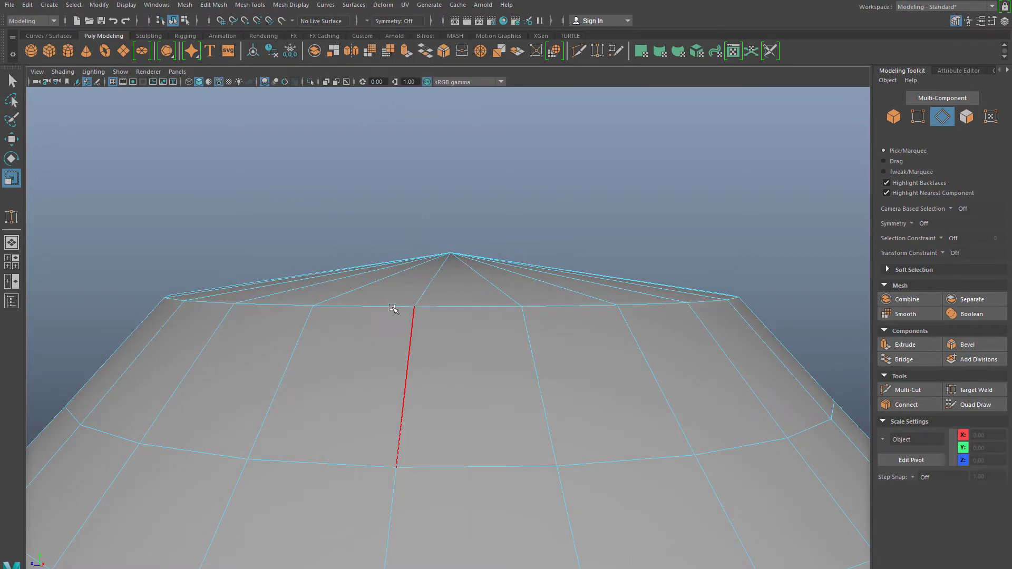
pyautogui.keyDown('alt'); pyautogui.moveTo(450, 338); pyautogui.dragTo(350, 346); pyautogui.keyUp('alt')
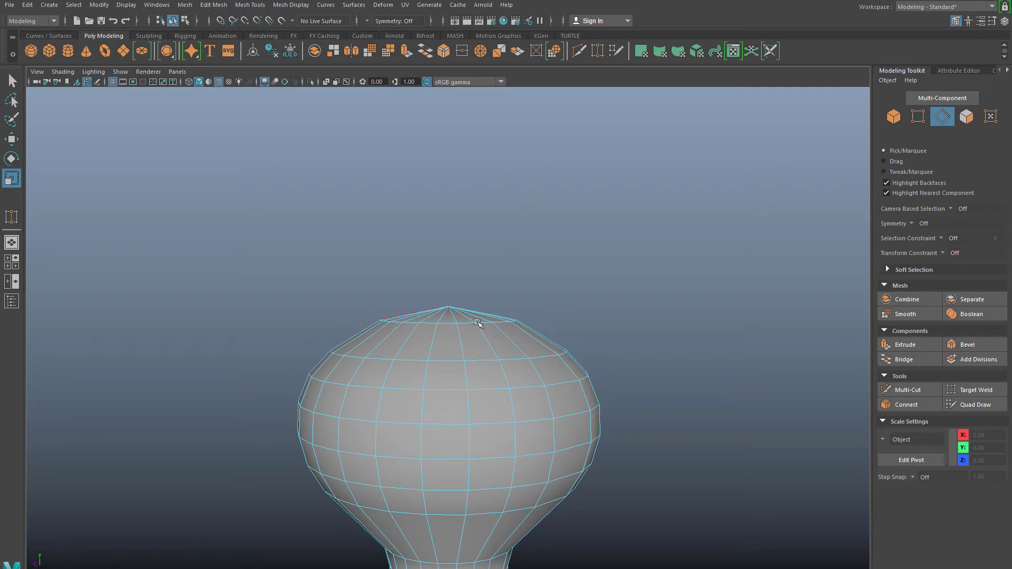
# In object mode, review the dome, tapered lamp body, backplate and finial for parts whose topology still needs simplifying.
pyautogui.scroll(-8, 448, 382)
pyautogui.moveTo(412, 275); pyautogui.dragTo(448, 281, button='right')
pyautogui.scroll(-4, 447, 280)
pyautogui.moveTo(447, 280)
pyautogui.keyDown('alt'); pyautogui.mouseDown()
pyautogui.moveTo(519, 377)
pyautogui.moveTo(463, 389)
pyautogui.moveTo(461, 284)
pyautogui.mouseUp(); pyautogui.keyUp('alt')
pyautogui.scroll(-4, 463, 388)
pyautogui.scroll(-6, 461, 284)
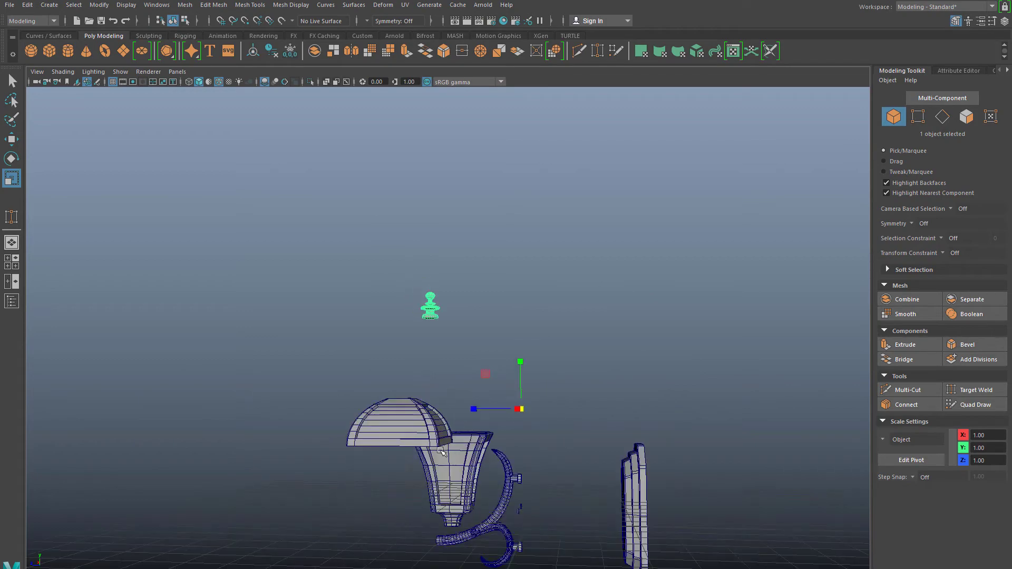
pyautogui.keyDown('alt'); pyautogui.moveTo(442, 454); pyautogui.dragTo(409, 439); pyautogui.keyUp('alt')
pyautogui.click(409, 439)
pyautogui.click(356, 299)
pyautogui.keyDown('alt'); pyautogui.moveTo(350, 369); pyautogui.dragTo(495, 256); pyautogui.keyUp('alt')
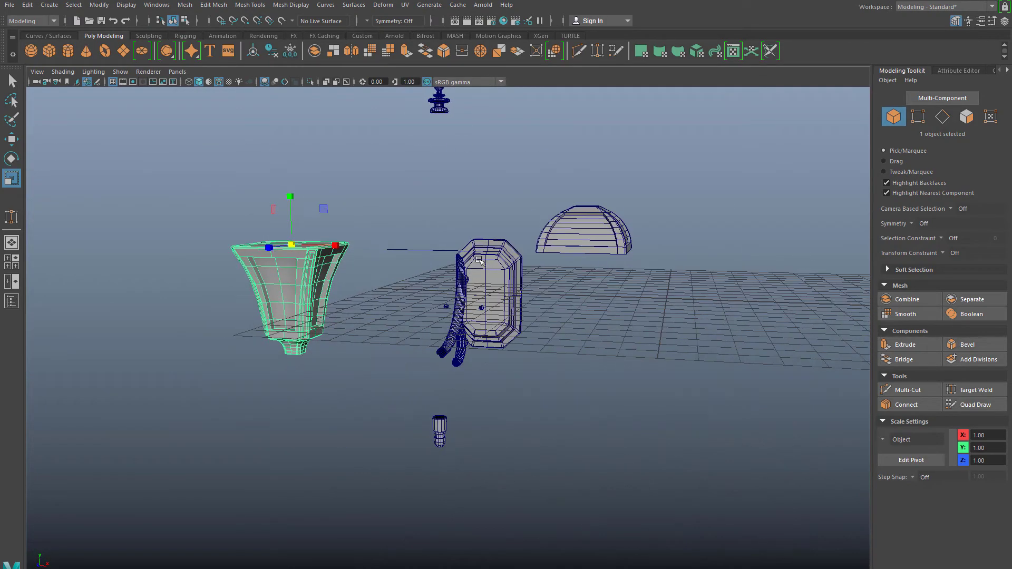
pyautogui.click(495, 256)
pyautogui.click(615, 244)
pyautogui.keyDown('alt'); pyautogui.moveTo(611, 244); pyautogui.dragTo(620, 411, button='middle'); pyautogui.keyUp('alt')
pyautogui.click(442, 193)
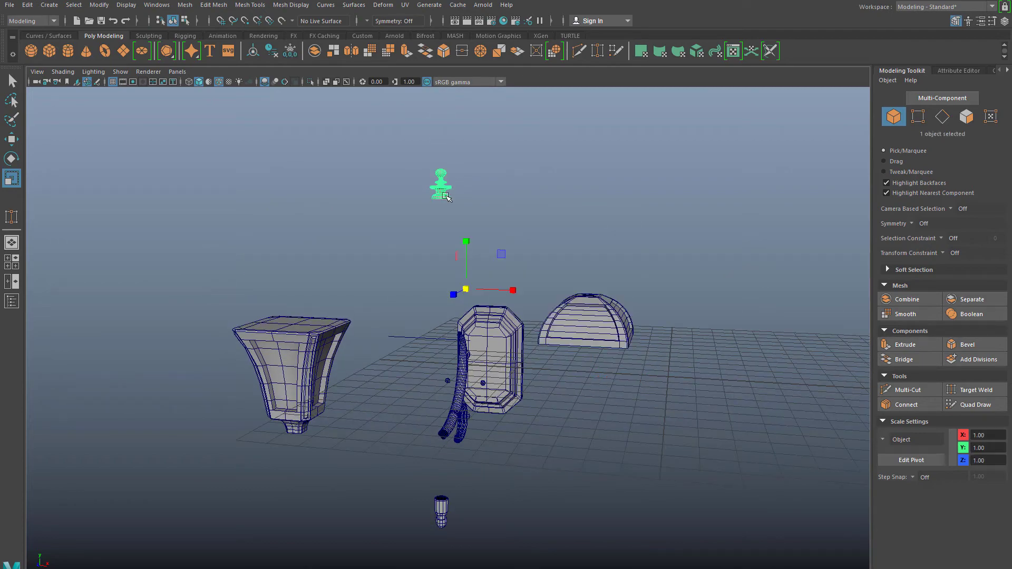
# Delete the redundant supporting edge loops at the neck and flange rim of the arm's upper round connector and return to object mode.
pyautogui.keyDown('alt'); pyautogui.moveTo(416, 359); pyautogui.dragTo(417, 232, button='middle'); pyautogui.keyUp('alt')
pyautogui.scroll(4, 422, 346)
pyautogui.scroll(3, 464, 298)
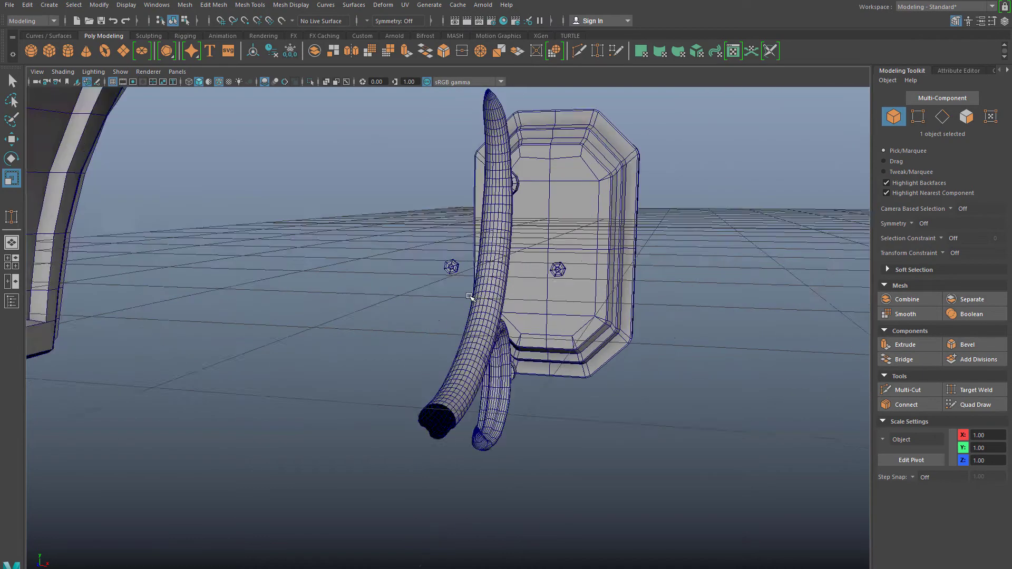
pyautogui.keyDown('alt'); pyautogui.moveTo(472, 300); pyautogui.dragTo(675, 145); pyautogui.keyUp('alt')
pyautogui.click(641, 132)
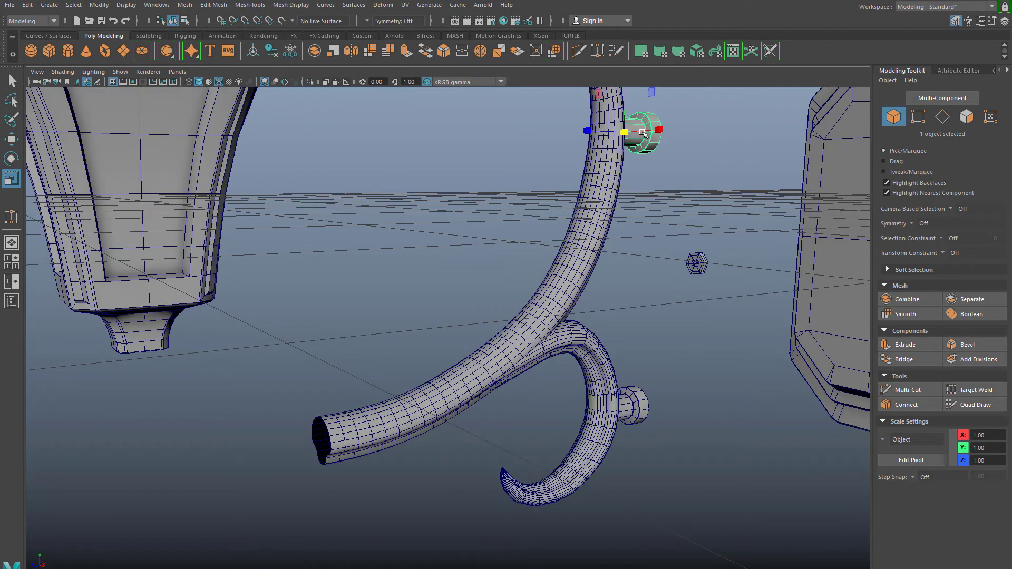
pyautogui.press('f')
pyautogui.scroll(3, 476, 282)
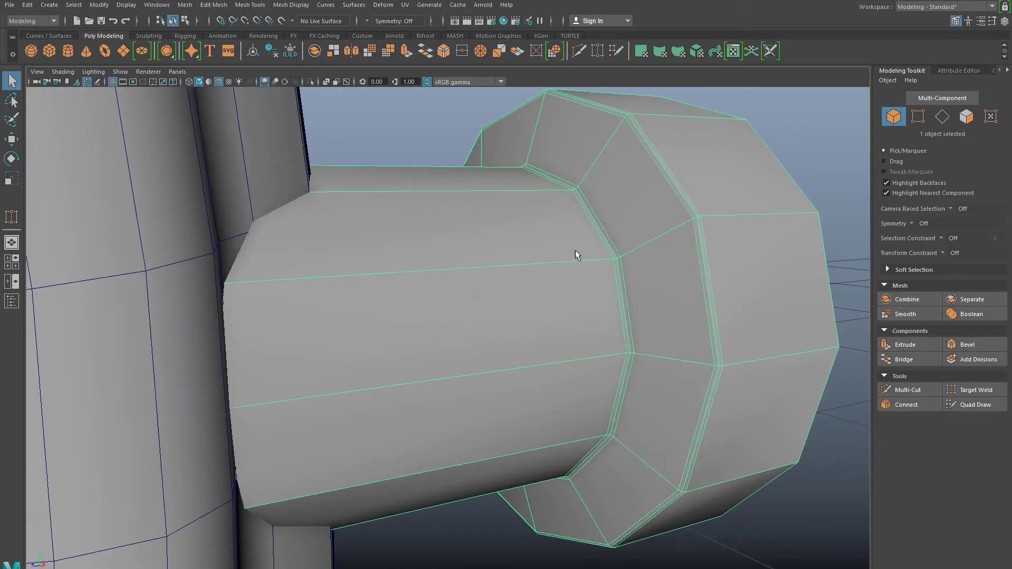
pyautogui.moveTo(661, 176); pyautogui.dragTo(666, 149, button='right')
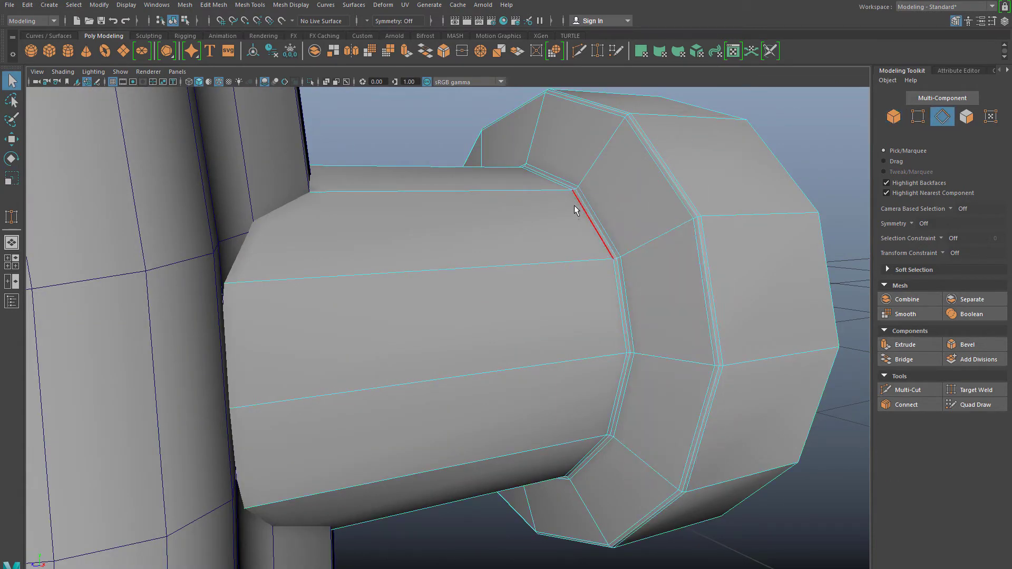
pyautogui.keyDown('alt'); pyautogui.moveTo(573, 247); pyautogui.dragTo(542, 212); pyautogui.keyUp('alt')
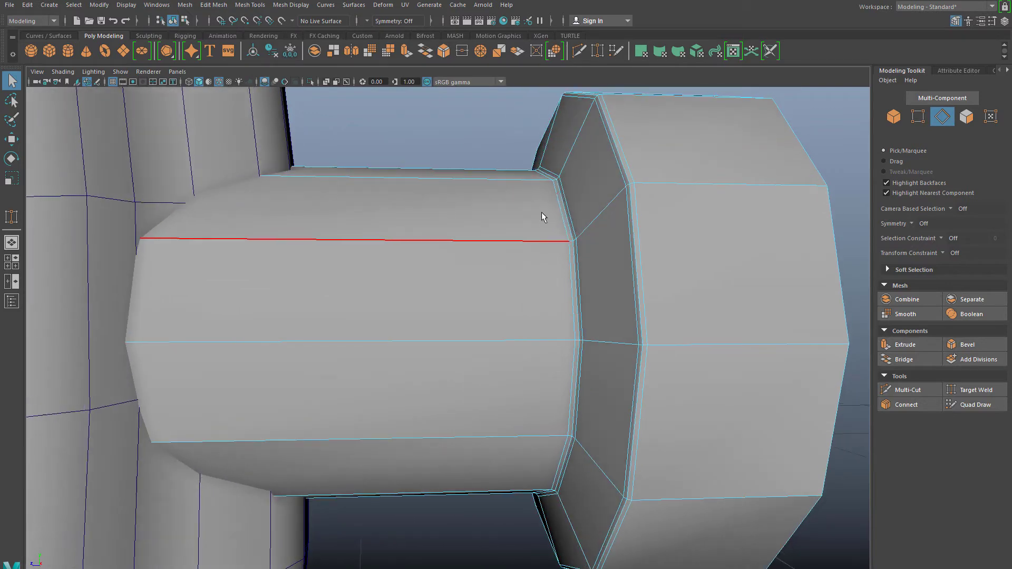
pyautogui.doubleClick(552, 200)
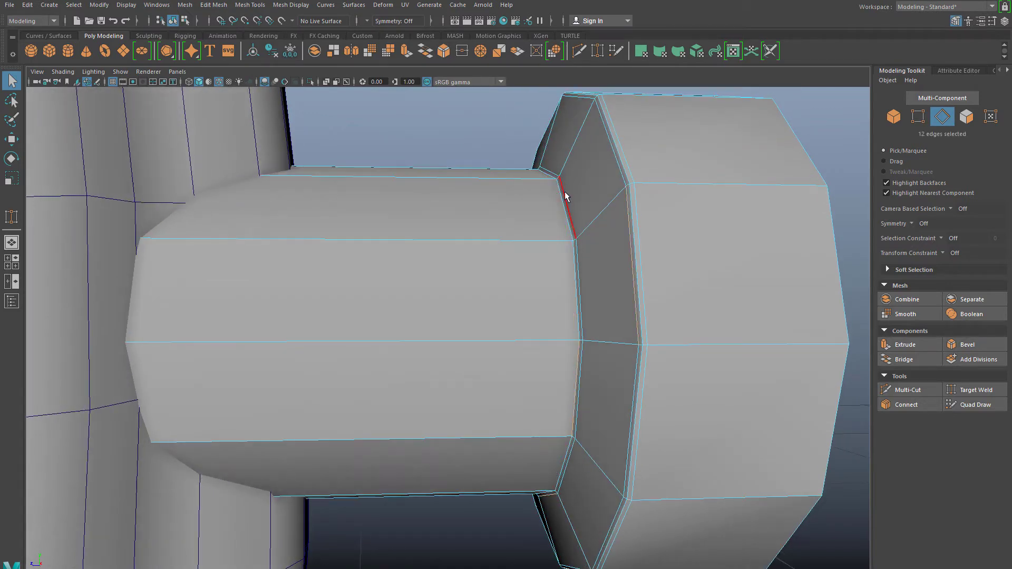
pyautogui.hotkey('ctrl', 'Delete')
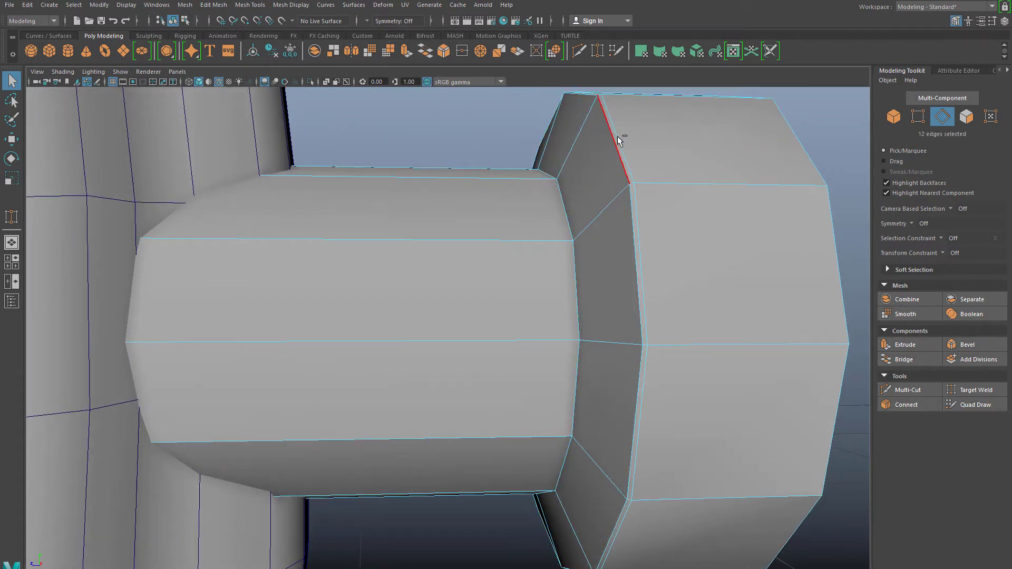
pyautogui.scroll(-4, 549, 263)
pyautogui.scroll(-3, 506, 316)
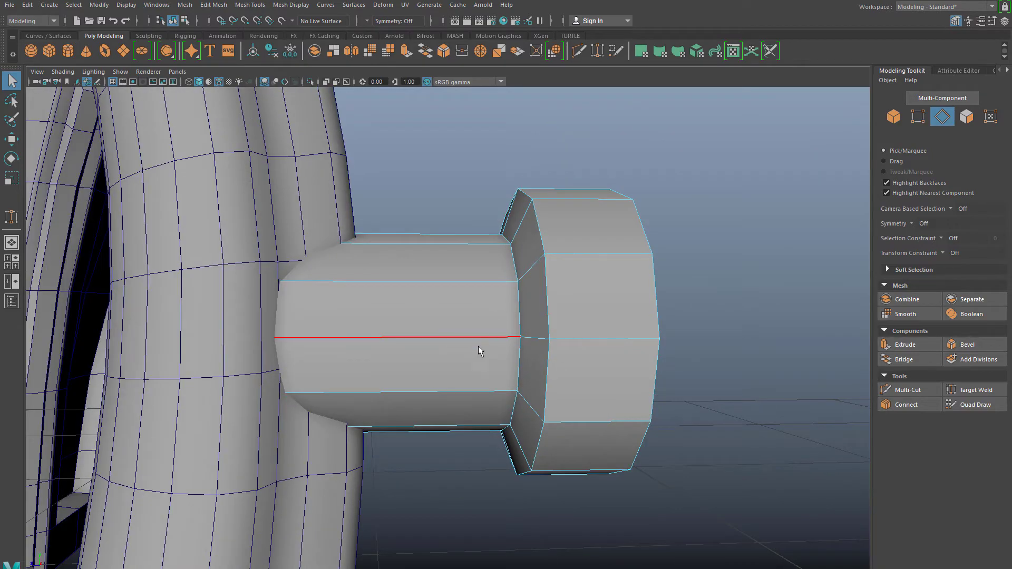
pyautogui.keyDown('alt'); pyautogui.moveTo(478, 350); pyautogui.dragTo(517, 321); pyautogui.keyUp('alt')
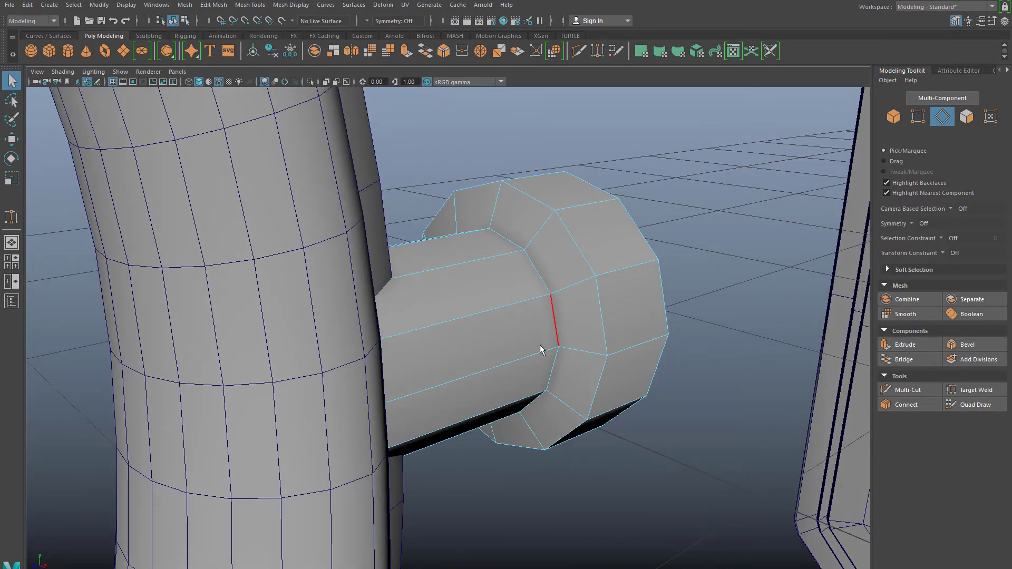
pyautogui.moveTo(555, 260); pyautogui.dragTo(588, 246, button='right')
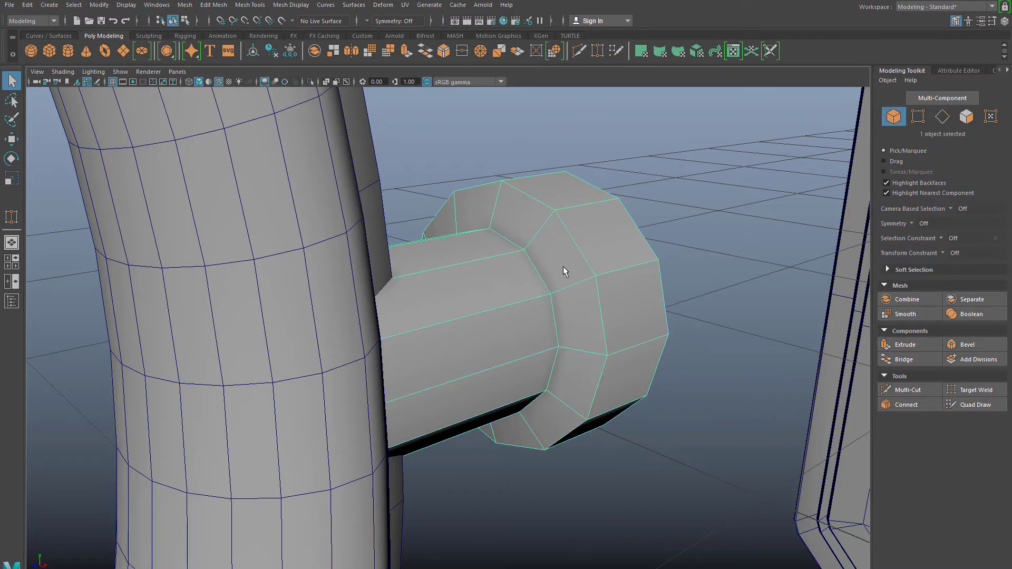
# Delete the supporting edge loops where the neck of the arm's lower round connector meets its flange.
pyautogui.scroll(-4, 563, 267)
pyautogui.keyDown('alt'); pyautogui.moveTo(458, 345); pyautogui.dragTo(473, 317, button='middle'); pyautogui.keyUp('alt')
pyautogui.scroll(-10, 473, 317)
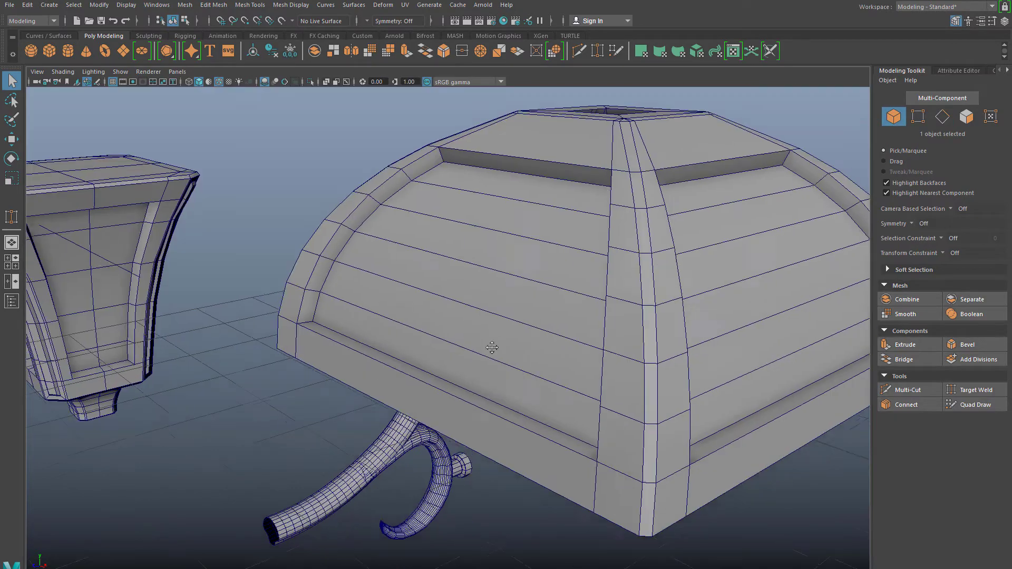
pyautogui.keyDown('alt'); pyautogui.moveTo(477, 421); pyautogui.dragTo(518, 473); pyautogui.keyUp('alt')
pyautogui.click(503, 452)
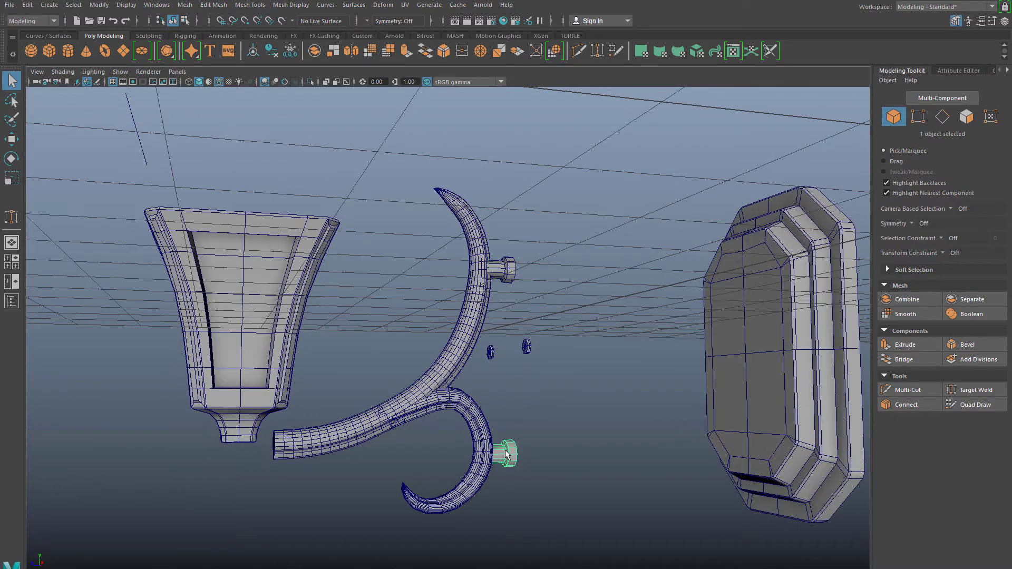
pyautogui.press('f')
pyautogui.scroll(5, 564, 399)
pyautogui.scroll(-3, 580, 341)
pyautogui.rightClick(570, 307)
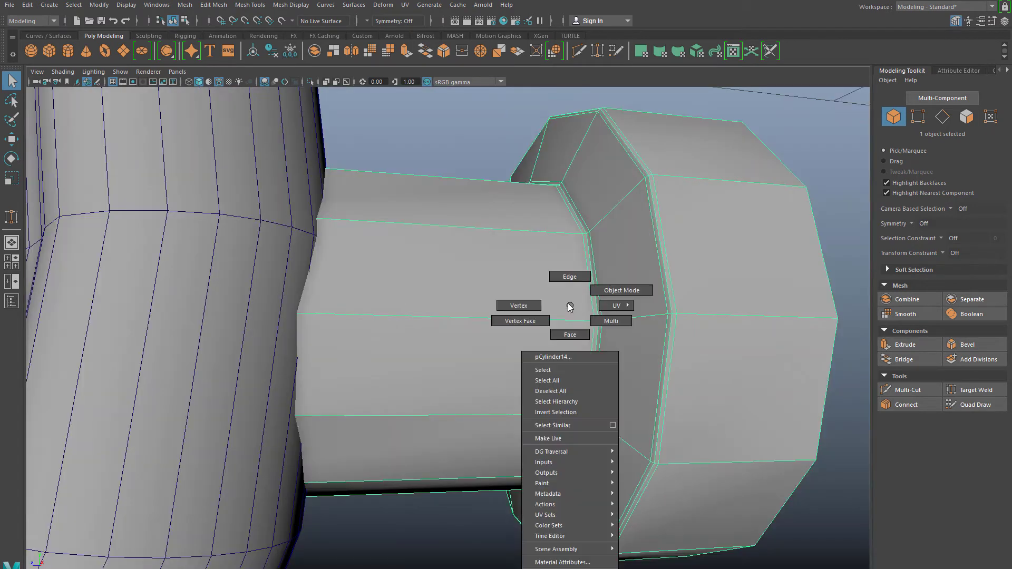
pyautogui.moveTo(569, 306); pyautogui.dragTo(569, 271, button='right')
pyautogui.click(570, 271)
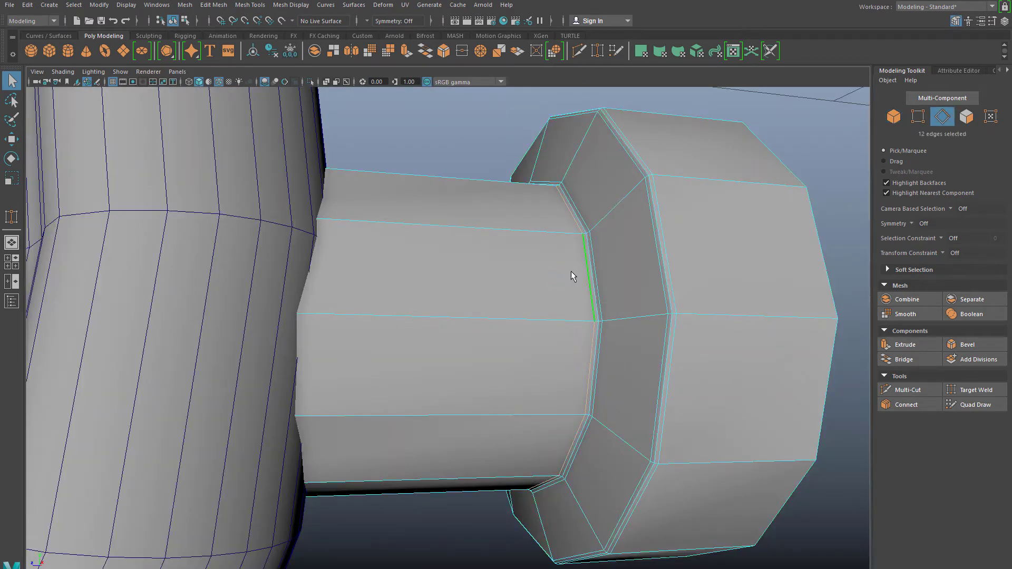
pyautogui.hotkey('ctrl', 'Delete')
pyautogui.doubleClick(601, 254)
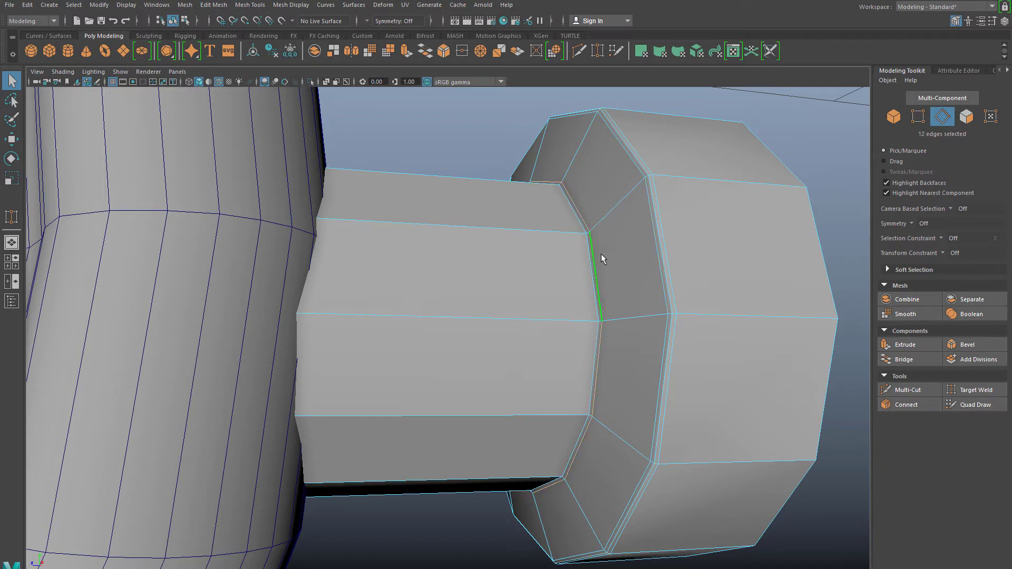
# Delete the supporting edge loops along the lower connector's flange rim and return to object mode.
pyautogui.click(655, 217)
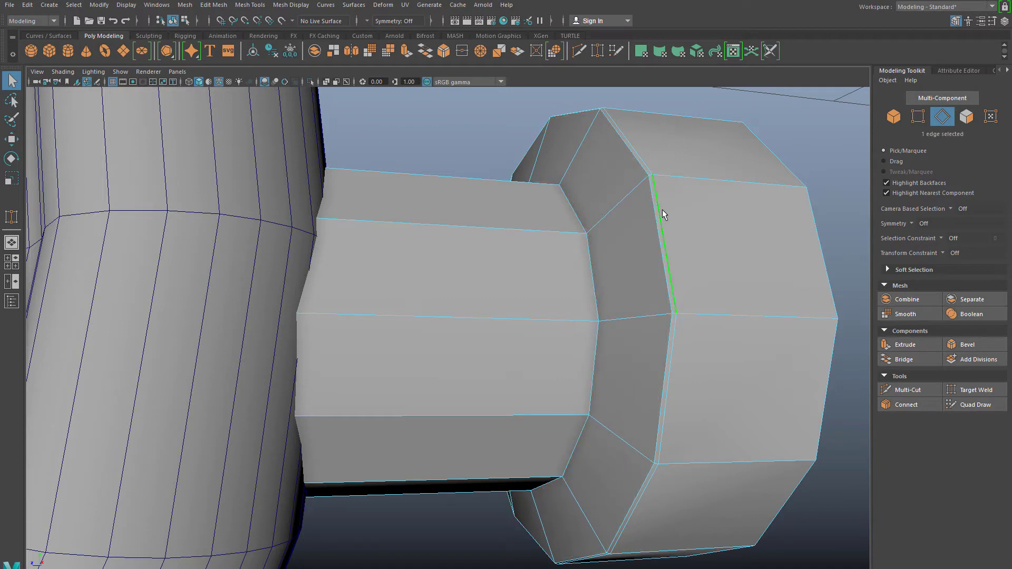
pyautogui.doubleClick(663, 210)
pyautogui.hotkey('ctrl', 'Delete')
pyautogui.scroll(-6, 561, 304)
pyautogui.moveTo(544, 273); pyautogui.dragTo(556, 257, button='right')
pyautogui.scroll(-5, 545, 267)
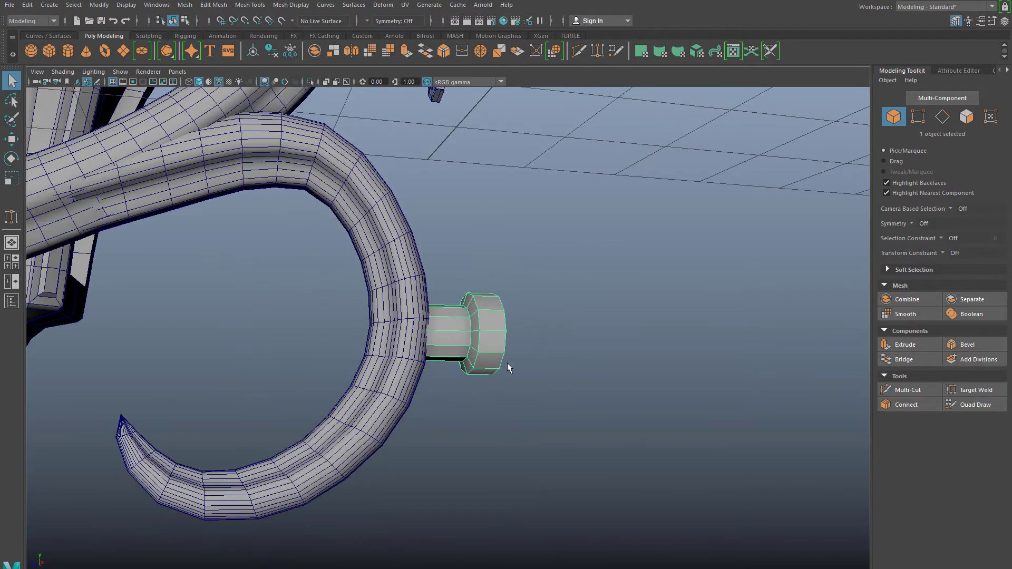
# Apply Reduce to one of the small hexagonal pieces near the backplate with a percentage of 91.
pyautogui.keyDown('alt'); pyautogui.moveTo(507, 366); pyautogui.dragTo(435, 314); pyautogui.keyUp('alt')
pyautogui.keyDown('alt'); pyautogui.moveTo(435, 314); pyautogui.dragTo(549, 403, button='middle'); pyautogui.keyUp('alt')
pyautogui.scroll(-4, 549, 403)
pyautogui.keyDown('alt'); pyautogui.moveTo(542, 338); pyautogui.dragTo(390, 471, button='middle'); pyautogui.keyUp('alt')
pyautogui.keyDown('alt'); pyautogui.moveTo(474, 361); pyautogui.dragTo(521, 370); pyautogui.keyUp('alt')
pyautogui.scroll(3, 541, 360)
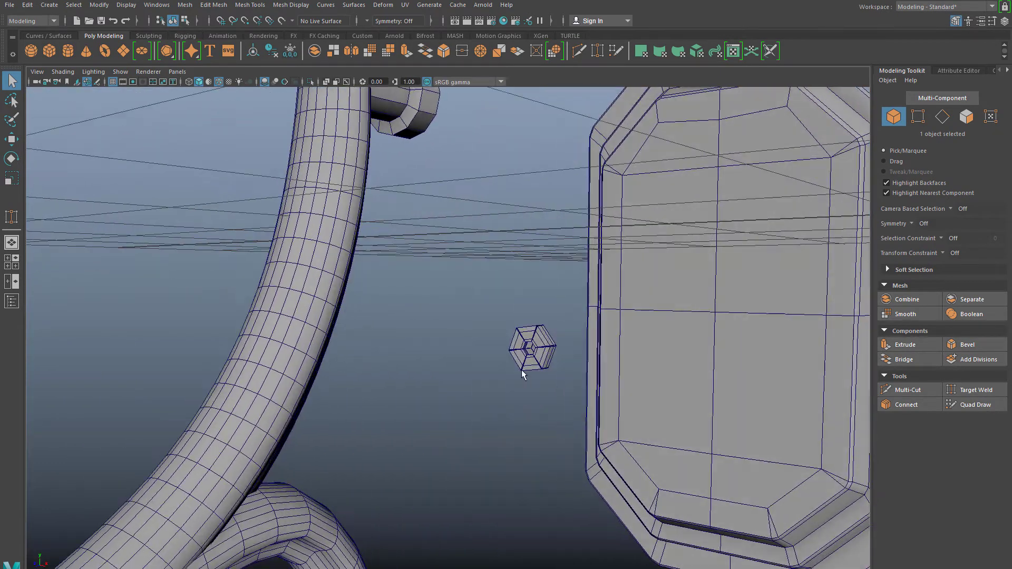
pyautogui.scroll(5, 523, 370)
pyautogui.keyDown('alt'); pyautogui.moveTo(526, 373); pyautogui.dragTo(414, 370, button='middle'); pyautogui.keyUp('alt')
pyautogui.click(589, 359)
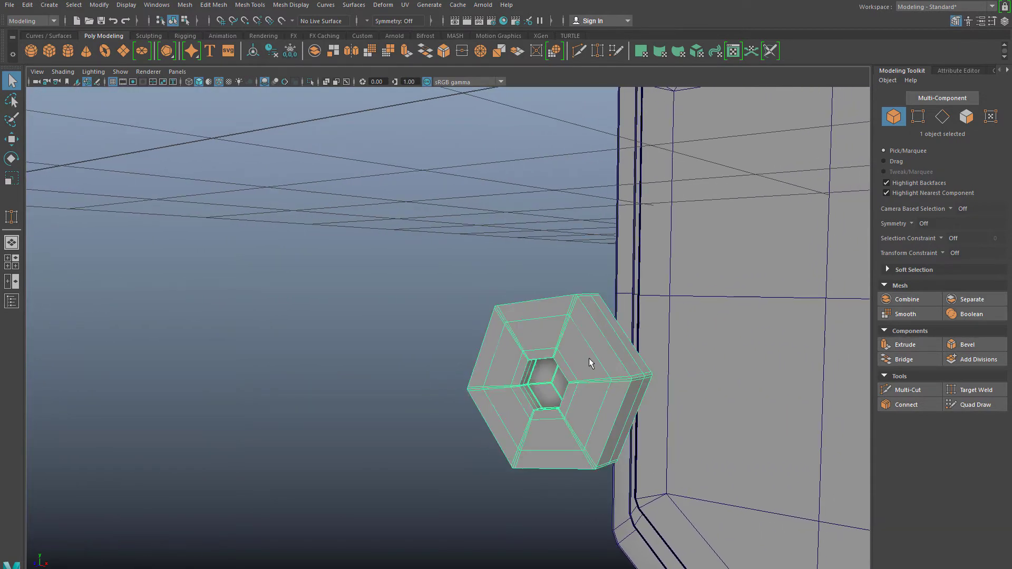
pyautogui.keyDown('alt'); pyautogui.moveTo(589, 362); pyautogui.dragTo(561, 359); pyautogui.keyUp('alt')
pyautogui.scroll(3, 484, 344)
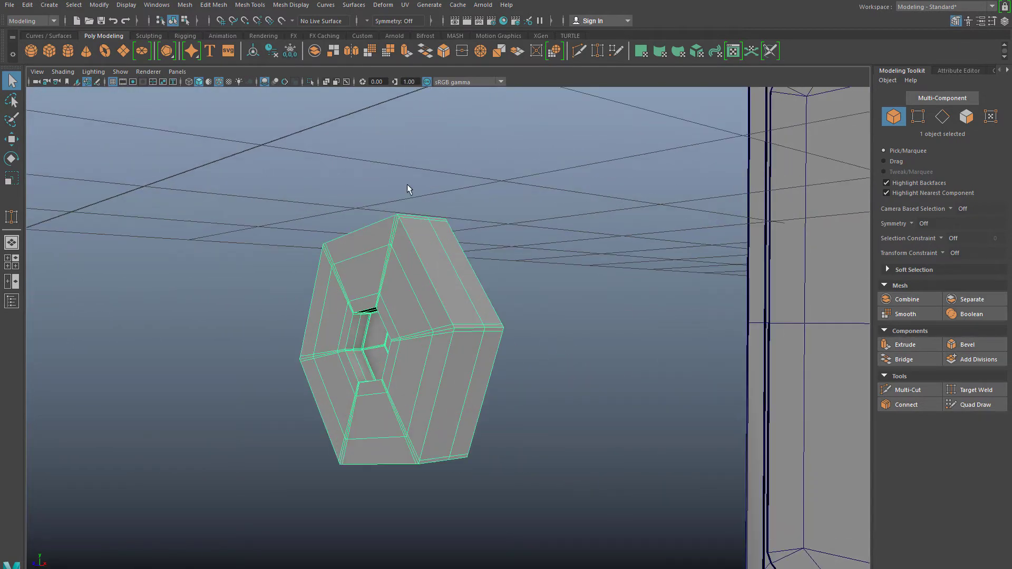
pyautogui.click(185, 5)
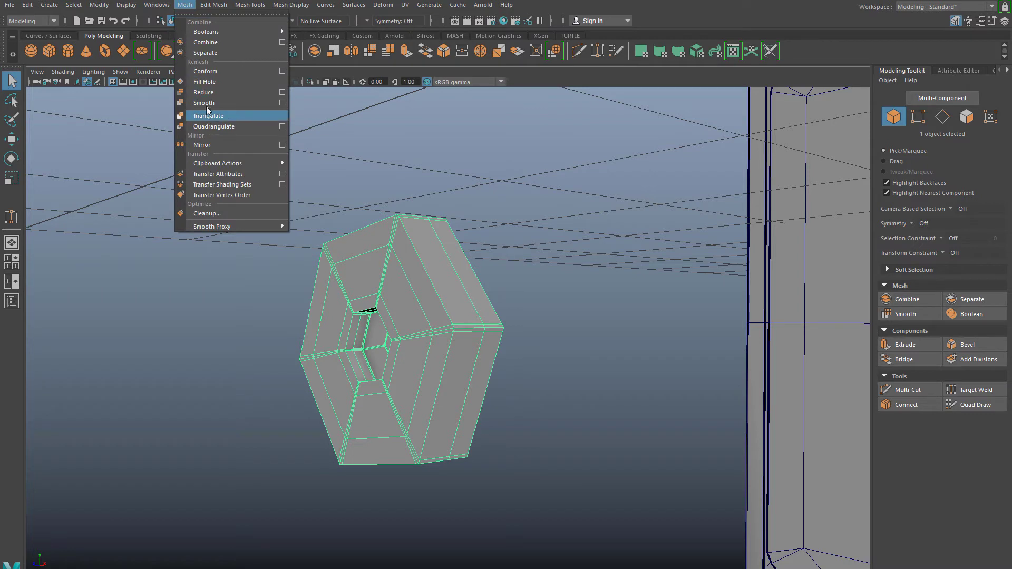
pyautogui.click(200, 90)
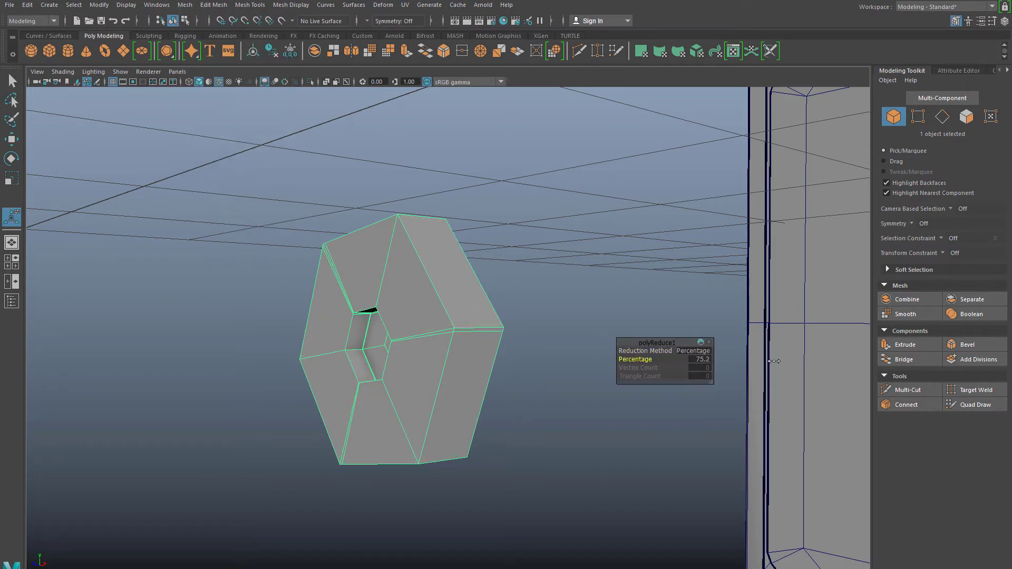
pyautogui.moveTo(816, 361)
pyautogui.mouseDown(button='middle')
pyautogui.moveTo(854, 358)
pyautogui.moveTo(846, 358)
pyautogui.mouseUp(button='middle')
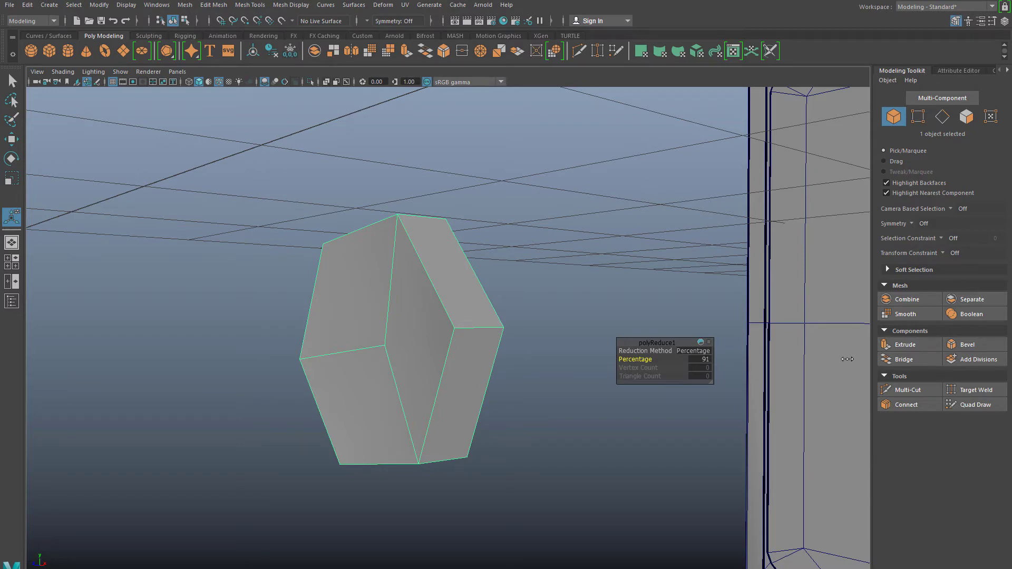
# Apply Reduce to the other small hexagonal piece with a percentage of 90.7.
pyautogui.keyDown('alt'); pyautogui.moveTo(539, 328); pyautogui.dragTo(445, 383); pyautogui.keyUp('alt')
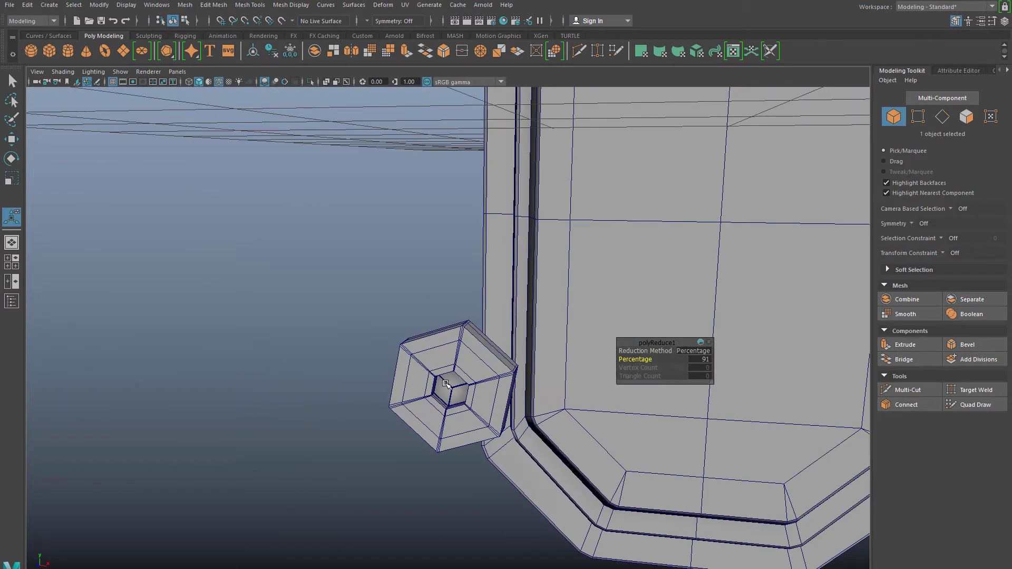
pyautogui.scroll(5, 445, 383)
pyautogui.click(401, 386)
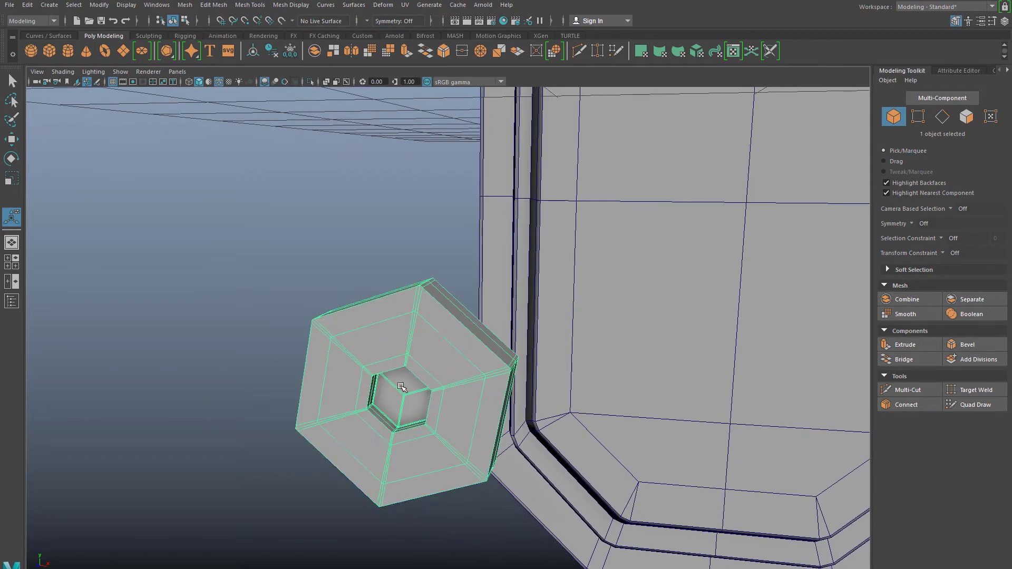
pyautogui.scroll(4, 408, 398)
pyautogui.scroll(-4, 407, 406)
pyautogui.keyDown('alt'); pyautogui.moveTo(388, 369); pyautogui.dragTo(374, 390); pyautogui.keyUp('alt')
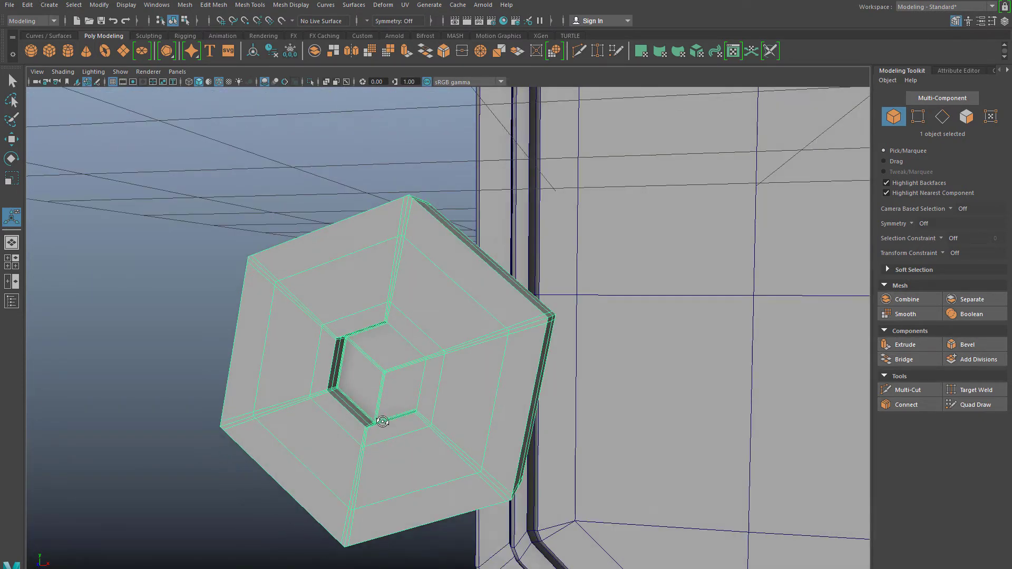
pyautogui.scroll(2, 382, 422)
pyautogui.click(185, 4)
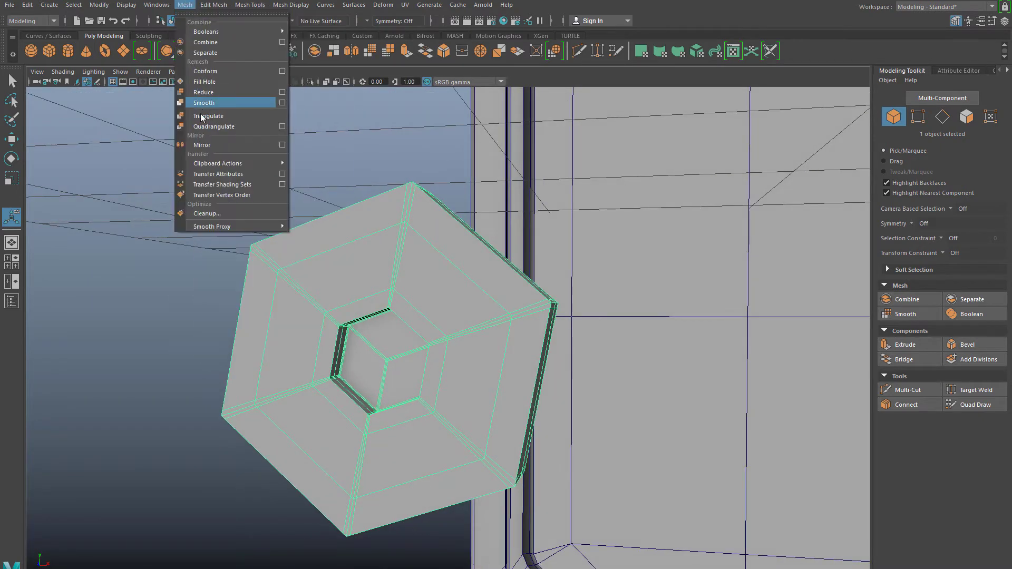
pyautogui.click(203, 92)
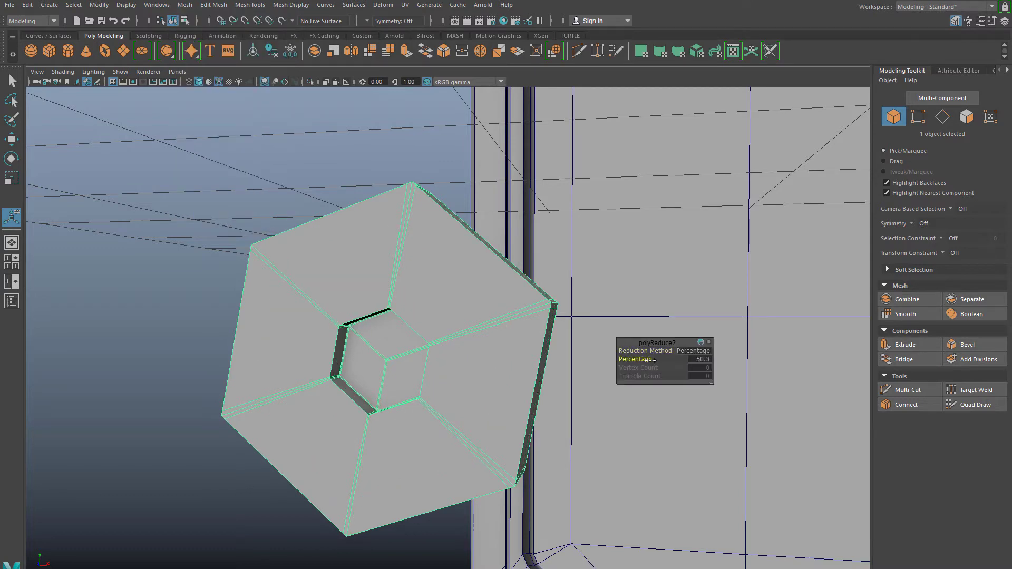
pyautogui.moveTo(809, 371); pyautogui.dragTo(852, 379)
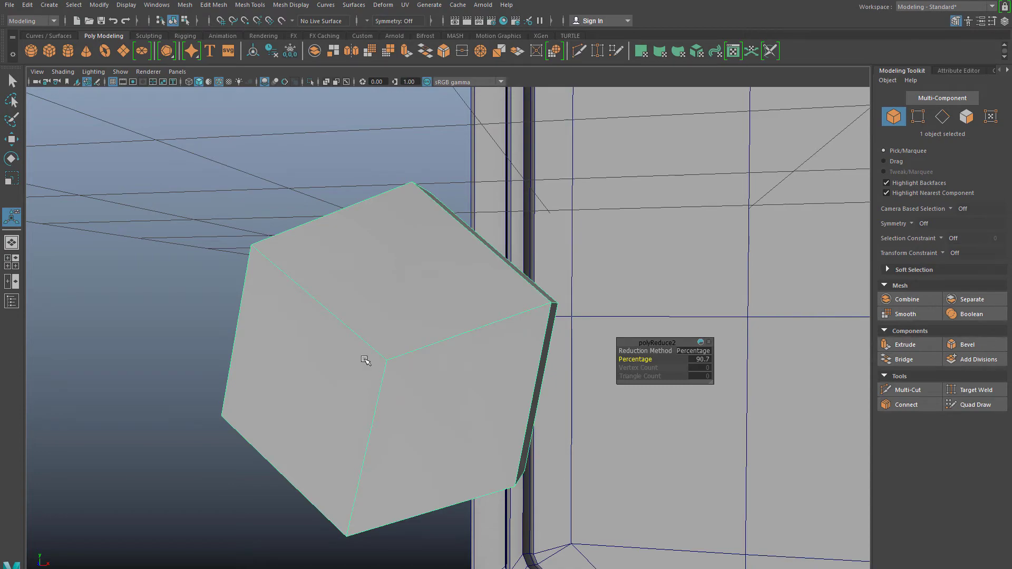
# Review the hexagonal pieces, round connectors and curved arm parts from several angles and distances.
pyautogui.keyDown('alt'); pyautogui.moveTo(366, 362); pyautogui.dragTo(235, 367, button='right'); pyautogui.keyUp('alt')
pyautogui.click(228, 369)
pyautogui.keyDown('alt'); pyautogui.moveTo(352, 400); pyautogui.dragTo(237, 427); pyautogui.keyUp('alt')
pyautogui.scroll(-5, 237, 427)
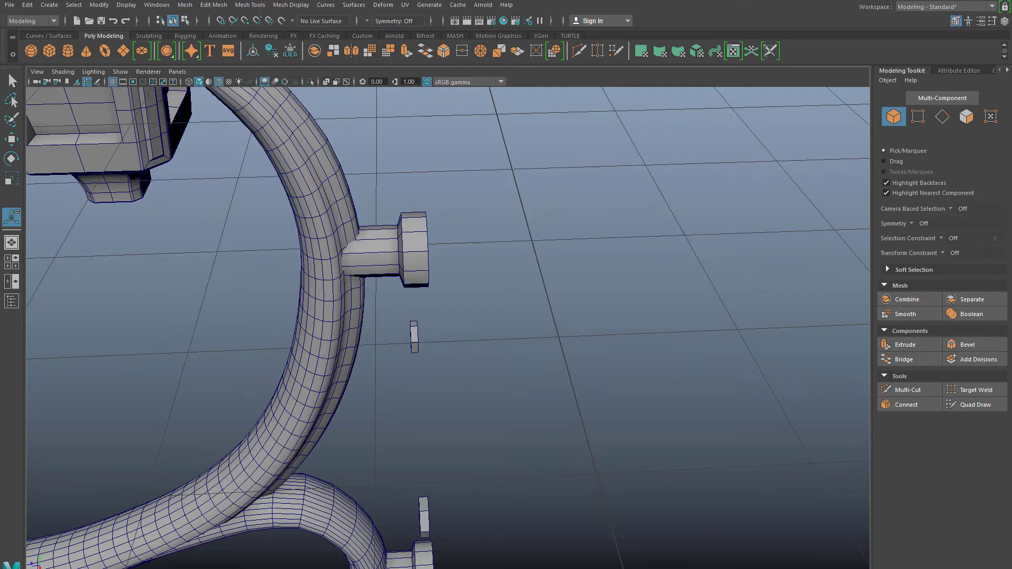
pyautogui.keyDown('alt'); pyautogui.moveTo(473, 314); pyautogui.dragTo(366, 377, button='right'); pyautogui.keyUp('alt')
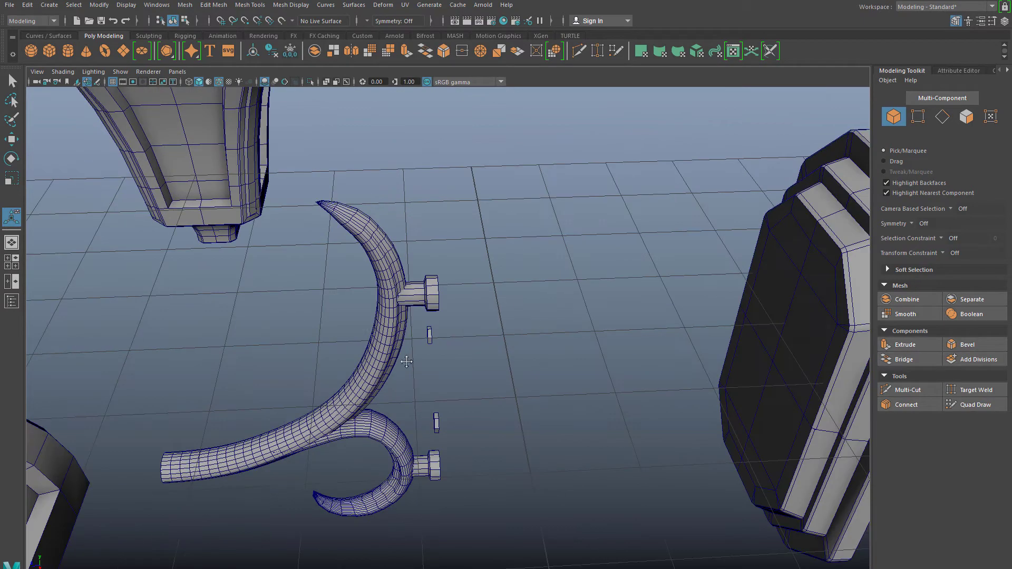
pyautogui.keyDown('alt'); pyautogui.moveTo(407, 361); pyautogui.dragTo(373, 334); pyautogui.keyUp('alt')
pyautogui.click(414, 339)
pyautogui.click(442, 401)
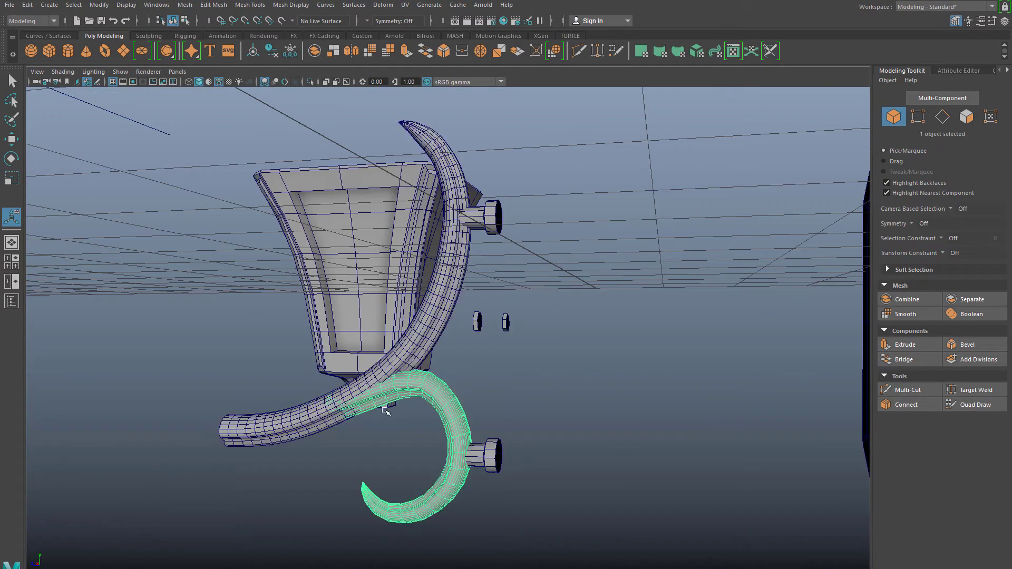
pyautogui.keyDown('alt'); pyautogui.moveTo(387, 409); pyautogui.dragTo(474, 405, button='right'); pyautogui.keyUp('alt')
pyautogui.keyDown('alt'); pyautogui.moveTo(474, 406); pyautogui.dragTo(548, 380); pyautogui.keyUp('alt')
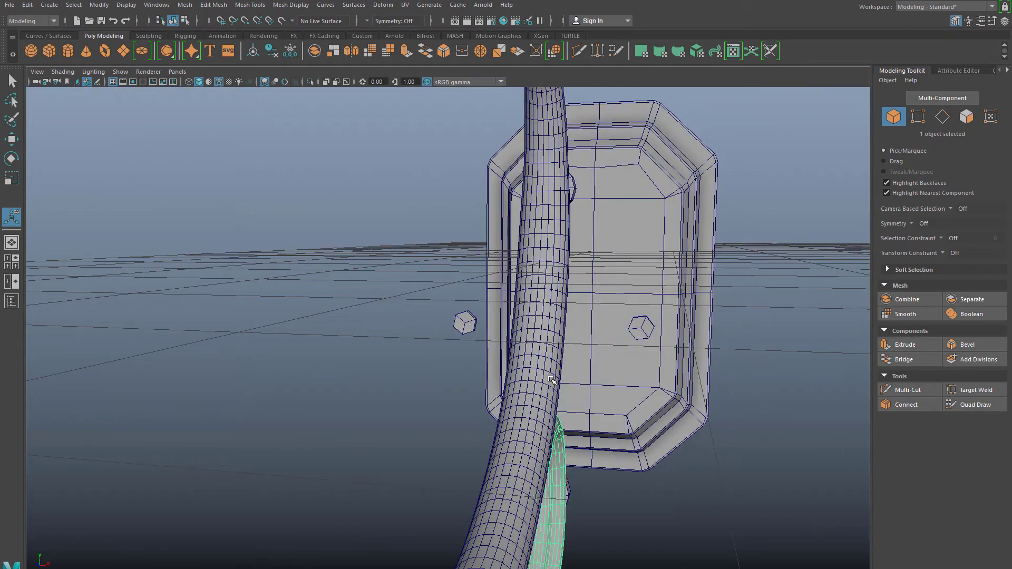
# Turn on Object X symmetry for the long curved arm tube and delete its first redundant lengthwise edge loops.
pyautogui.keyDown('alt'); pyautogui.moveTo(548, 379); pyautogui.dragTo(503, 396, button='right'); pyautogui.keyUp('alt')
pyautogui.keyDown('alt'); pyautogui.moveTo(503, 395); pyautogui.dragTo(472, 343, button='middle'); pyautogui.keyUp('alt')
pyautogui.click(451, 315)
pyautogui.moveTo(449, 277); pyautogui.dragTo(451, 248, button='right')
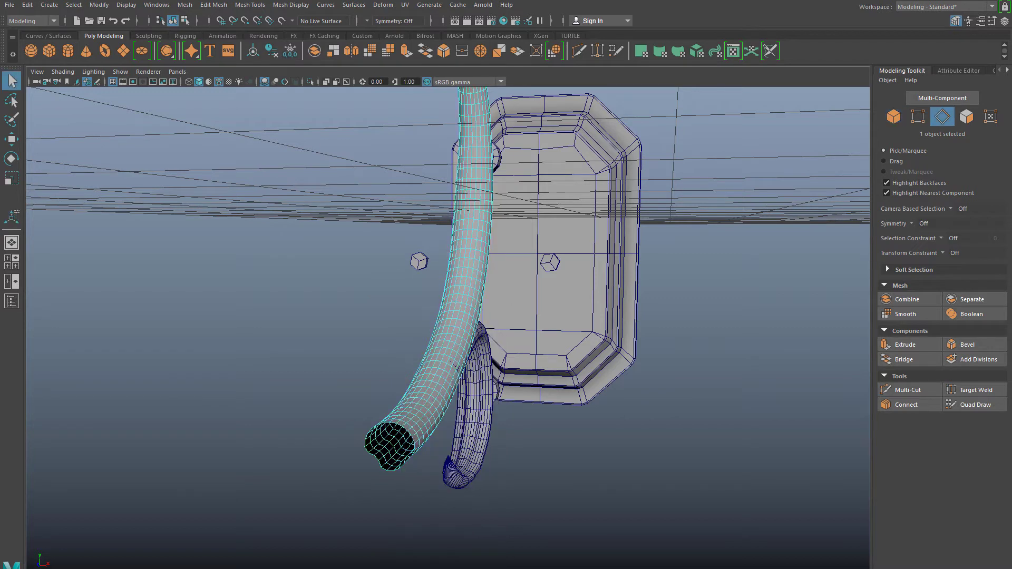
pyautogui.click(372, 21)
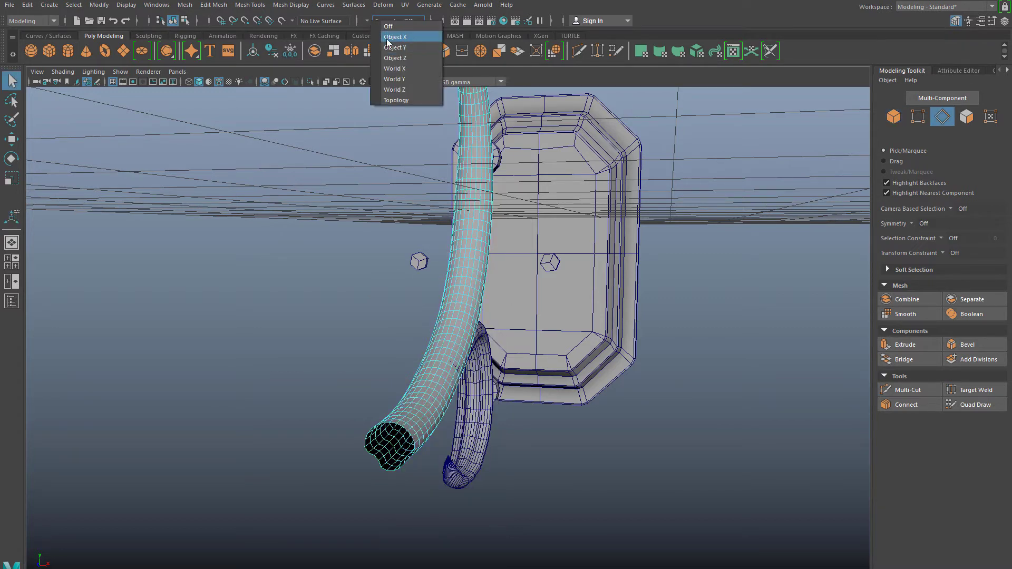
pyautogui.click(378, 40)
pyautogui.scroll(3, 458, 302)
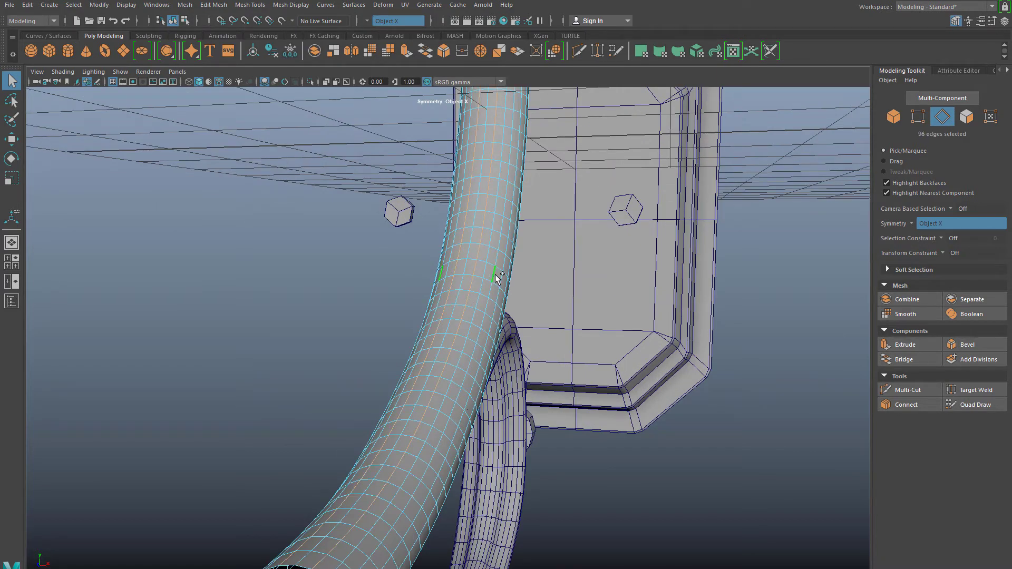
pyautogui.hotkey('ctrl', 'Delete')
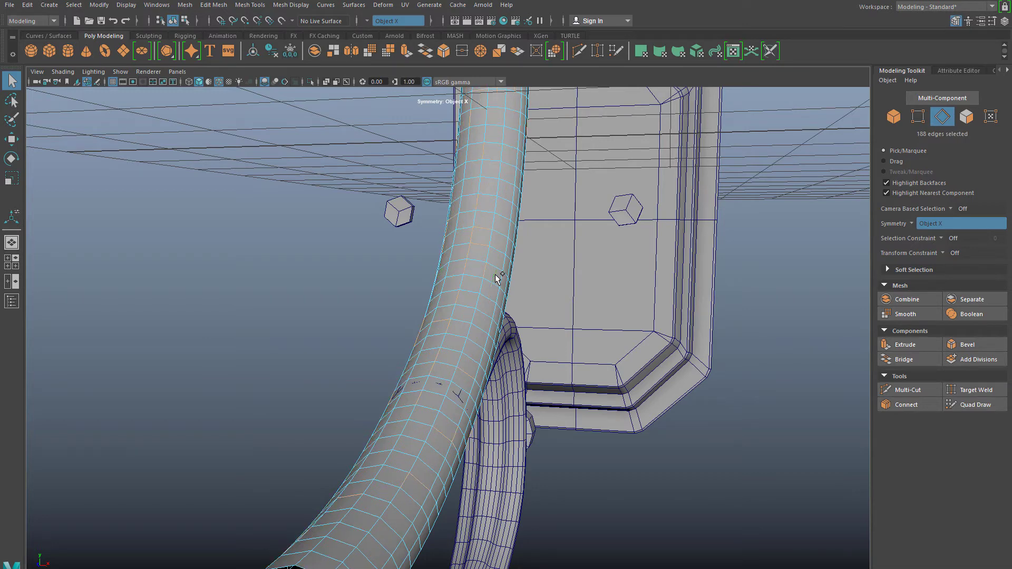
# Delete further mirrored lengthwise edge loops along the sides of the long arm tube.
pyautogui.scroll(1, 511, 373)
pyautogui.keyDown('alt'); pyautogui.moveTo(492, 353); pyautogui.dragTo(450, 315); pyautogui.keyUp('alt')
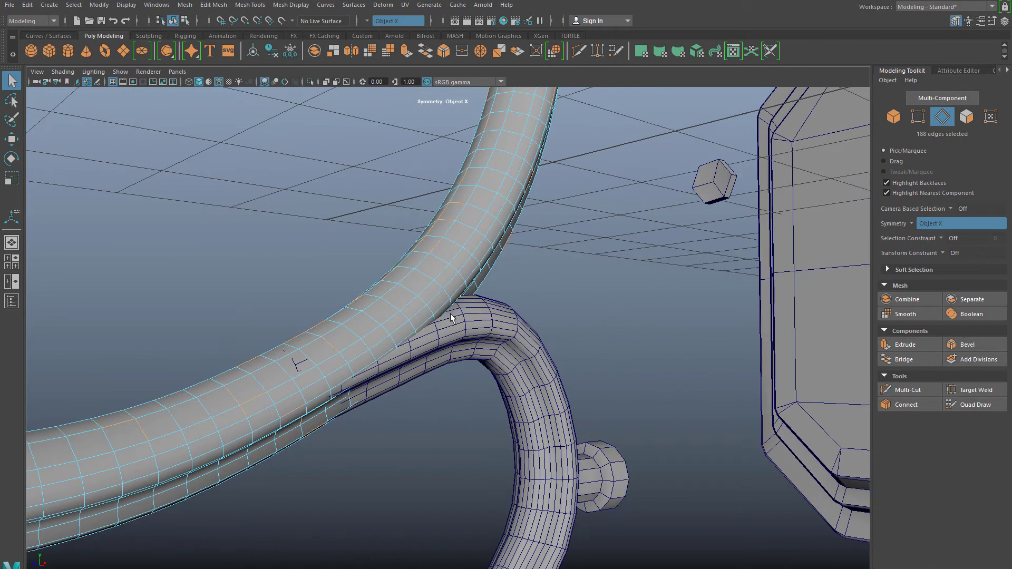
pyautogui.scroll(2, 454, 290)
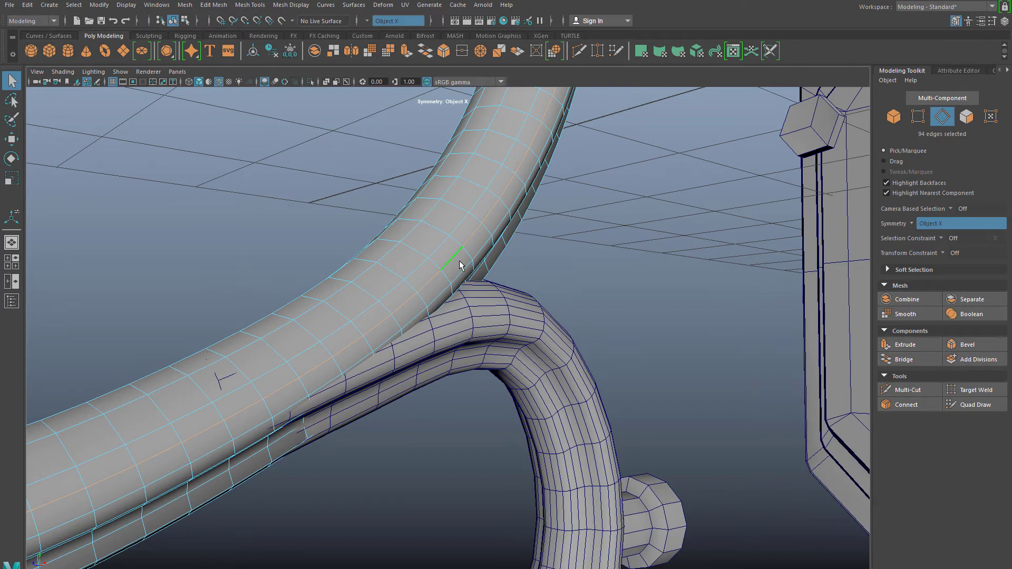
pyautogui.hotkey('ctrl', 'Delete')
pyautogui.keyDown('alt'); pyautogui.moveTo(504, 343); pyautogui.dragTo(390, 240); pyautogui.keyUp('alt')
pyautogui.doubleClick(390, 238)
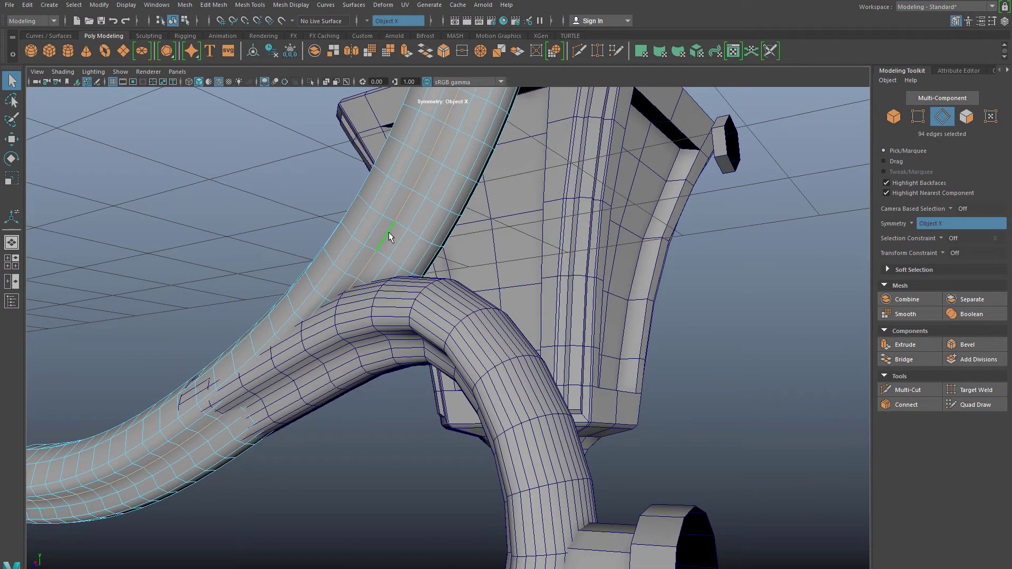
pyautogui.hotkey('ctrl', 'Delete')
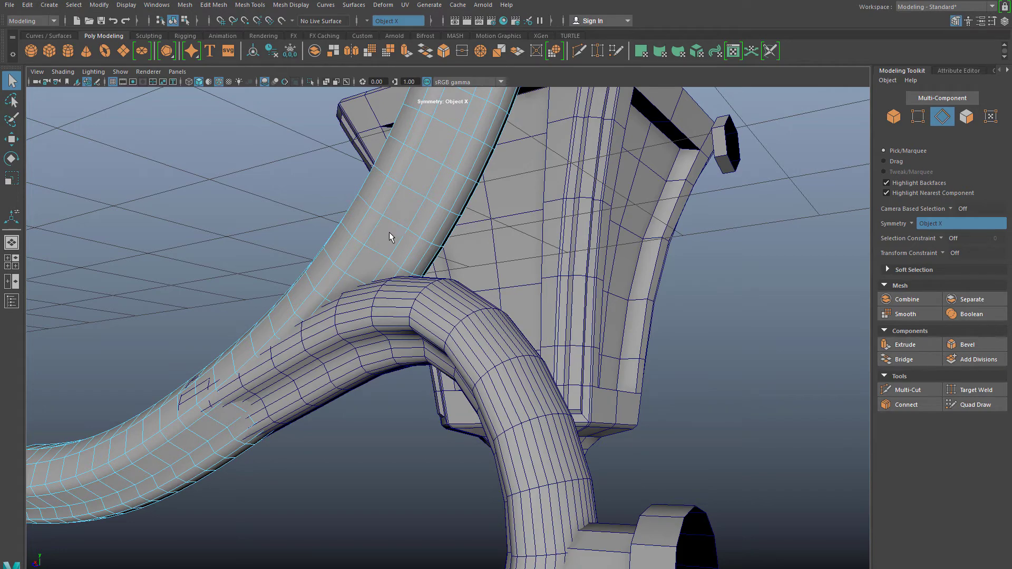
# Delete the central pair of lengthwise edge loops on the long tube's side facing the backplate.
pyautogui.doubleClick(424, 254)
pyautogui.keyDown('alt'); pyautogui.moveTo(471, 310); pyautogui.dragTo(428, 338); pyautogui.keyUp('alt')
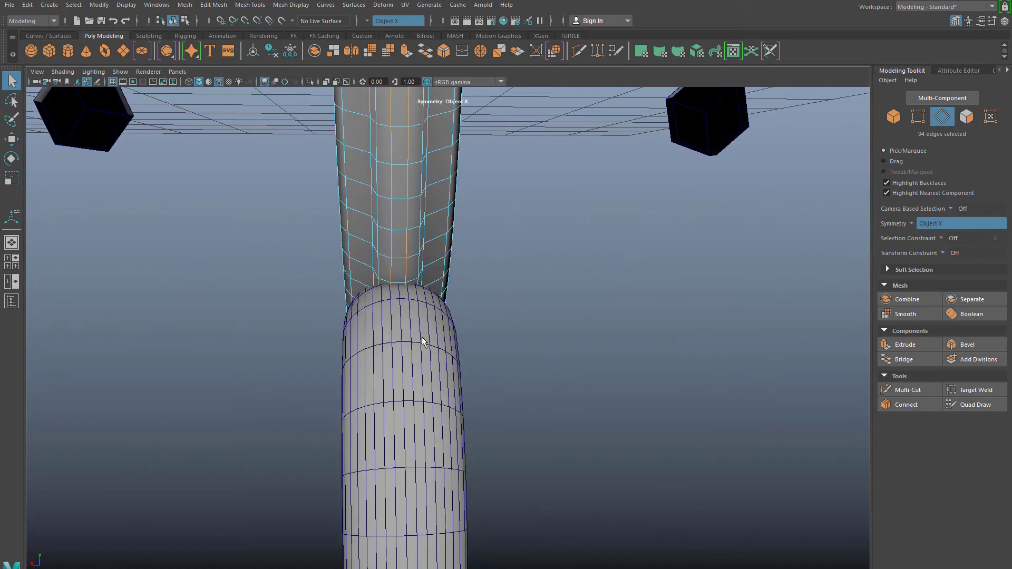
pyautogui.press('Delete')
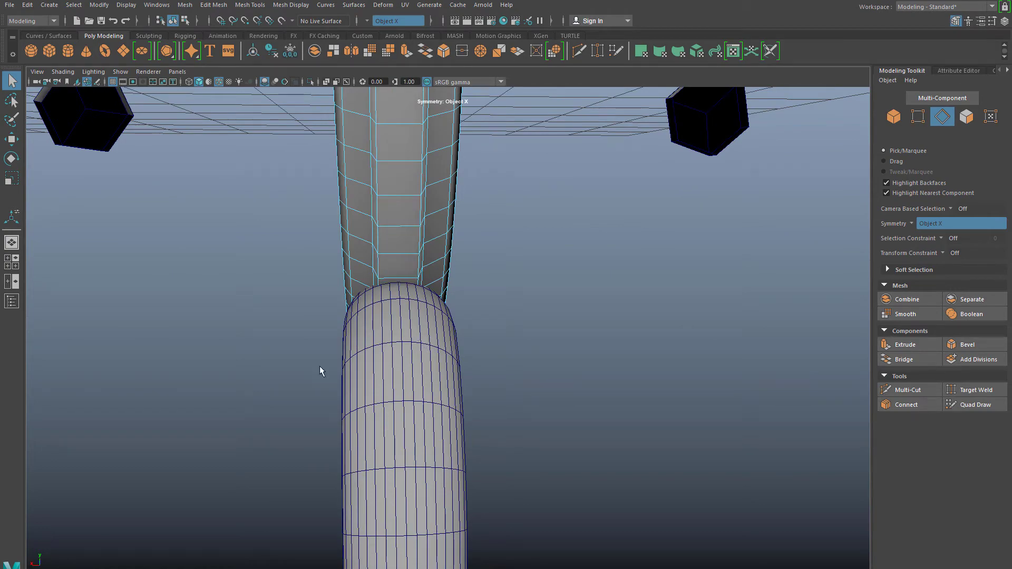
# Switch to the lower hook-shaped tube and delete redundant lengthwise edge loops near where it meets the long tube.
pyautogui.keyDown('alt'); pyautogui.moveTo(299, 368); pyautogui.dragTo(488, 354); pyautogui.keyUp('alt')
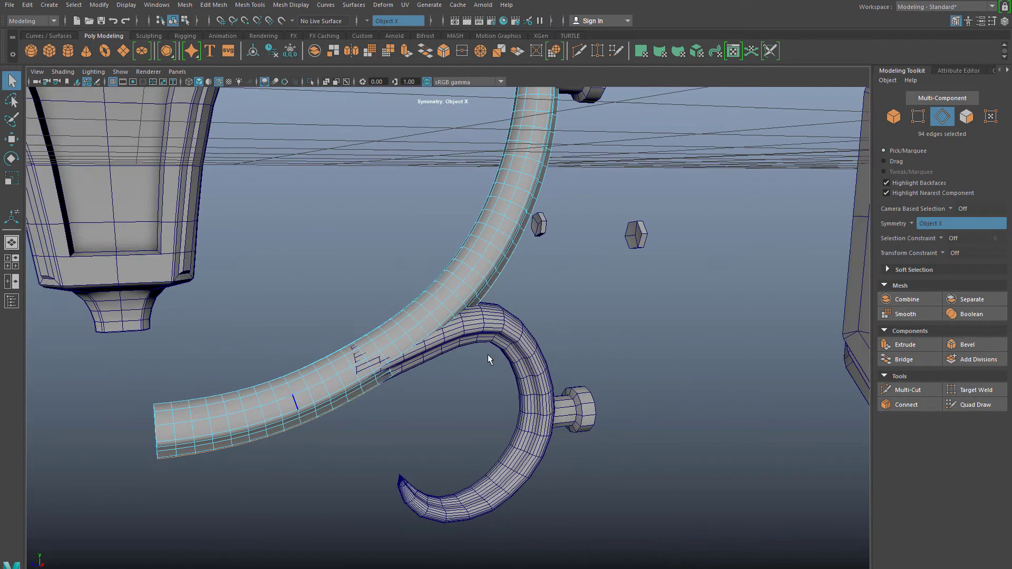
pyautogui.moveTo(487, 306); pyautogui.dragTo(516, 290, button='right')
pyautogui.click(501, 348)
pyautogui.scroll(4, 502, 353)
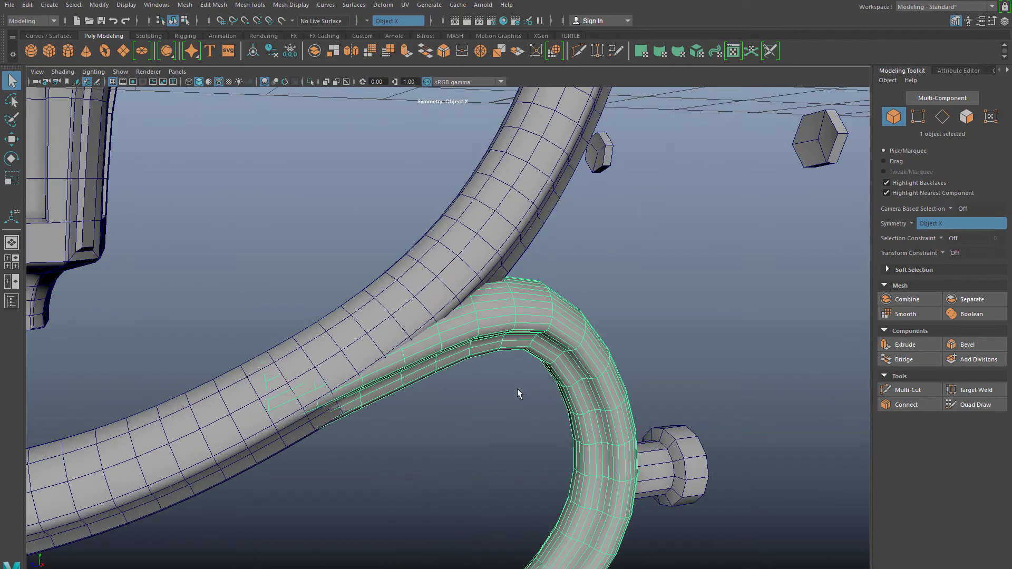
pyautogui.keyDown('alt'); pyautogui.moveTo(523, 406); pyautogui.dragTo(514, 338); pyautogui.keyUp('alt')
pyautogui.moveTo(514, 339); pyautogui.dragTo(521, 279, button='right')
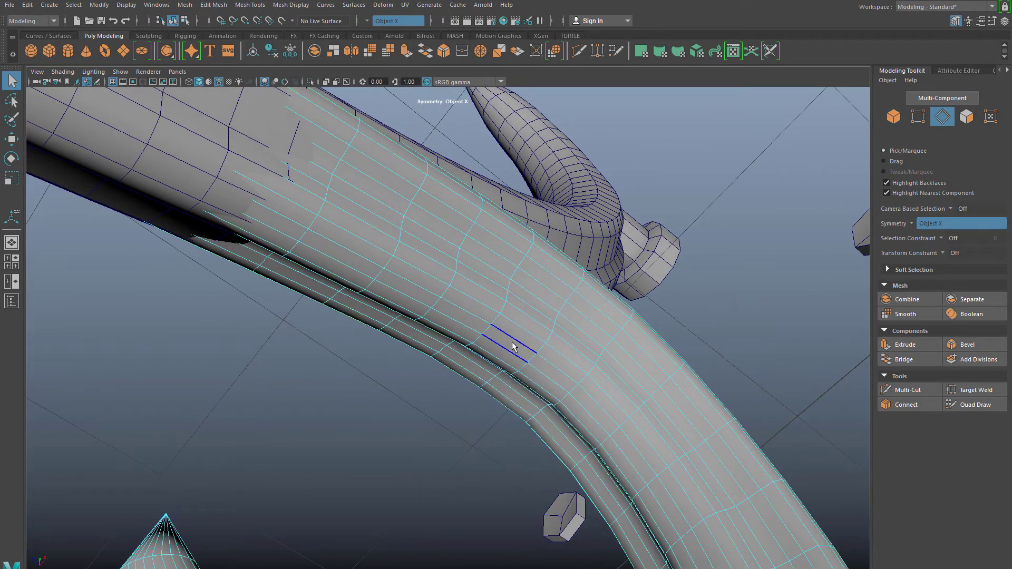
pyautogui.click(512, 345)
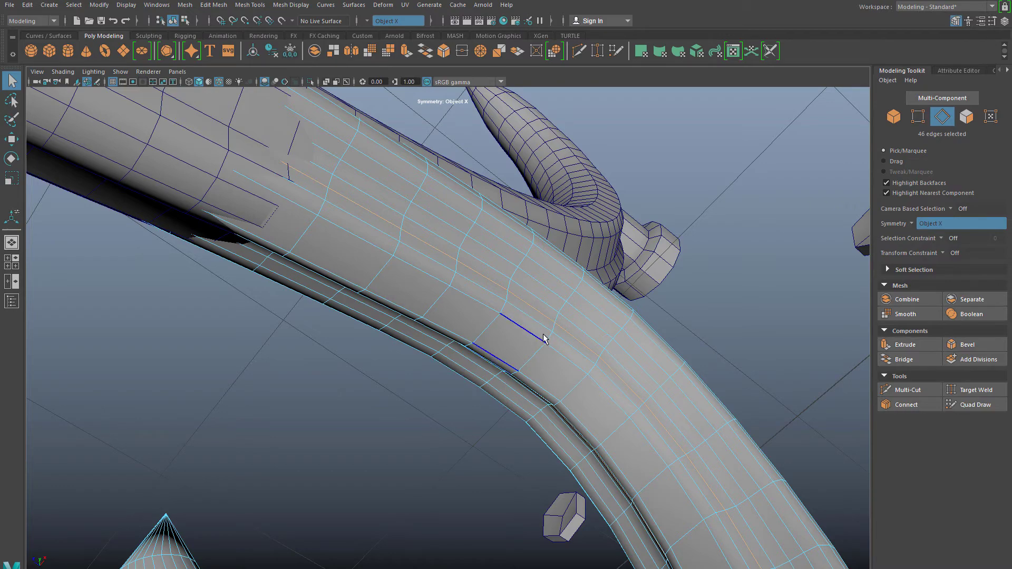
pyautogui.keyDown('alt'); pyautogui.moveTo(537, 334); pyautogui.dragTo(418, 384); pyautogui.keyUp('alt')
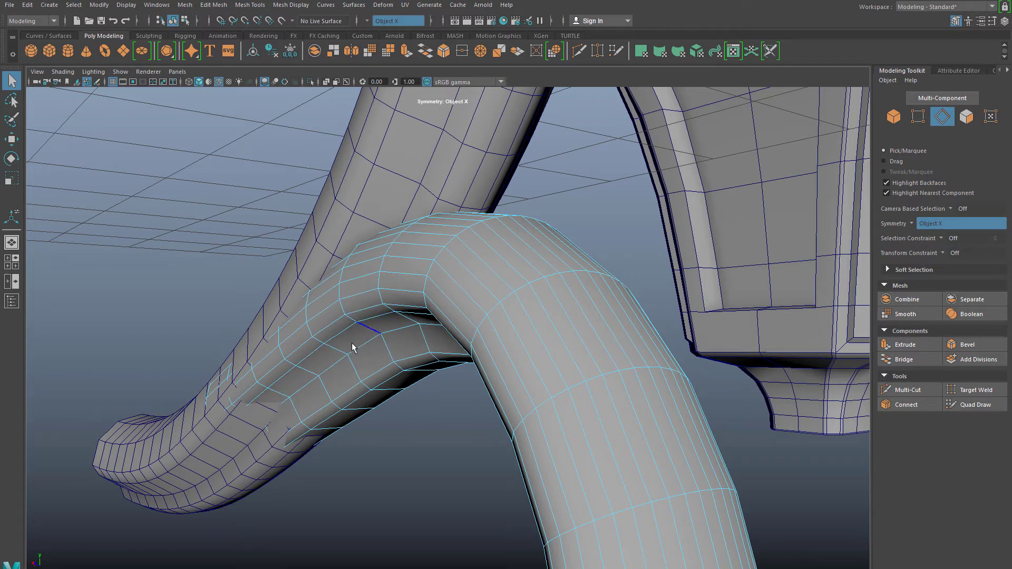
# Delete alternate lengthwise edge loops along the hook's side and inner bend.
pyautogui.keyDown('alt'); pyautogui.moveTo(342, 330); pyautogui.dragTo(177, 375); pyautogui.keyUp('alt')
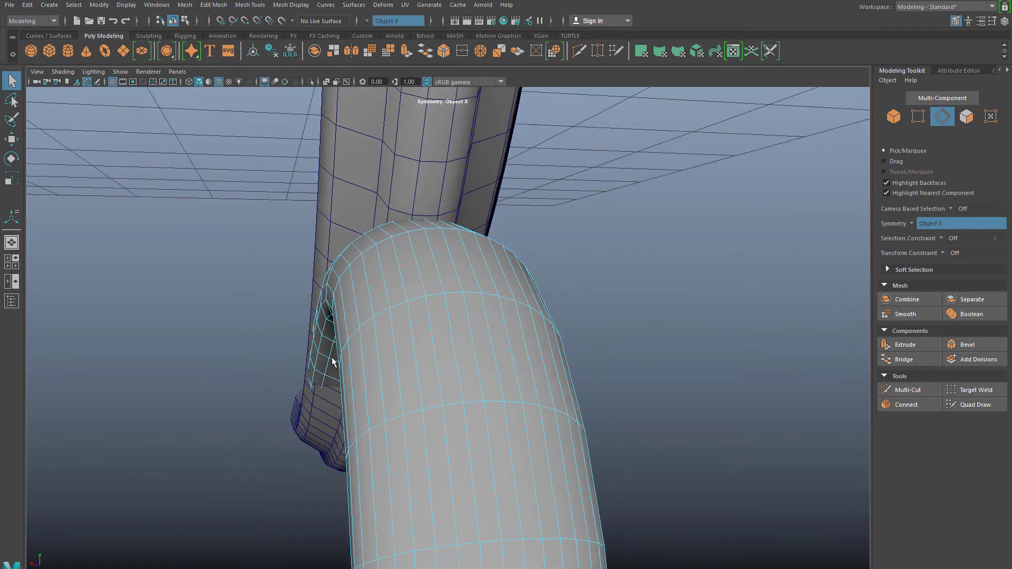
pyautogui.keyDown('alt'); pyautogui.moveTo(332, 362); pyautogui.dragTo(356, 307); pyautogui.keyUp('alt')
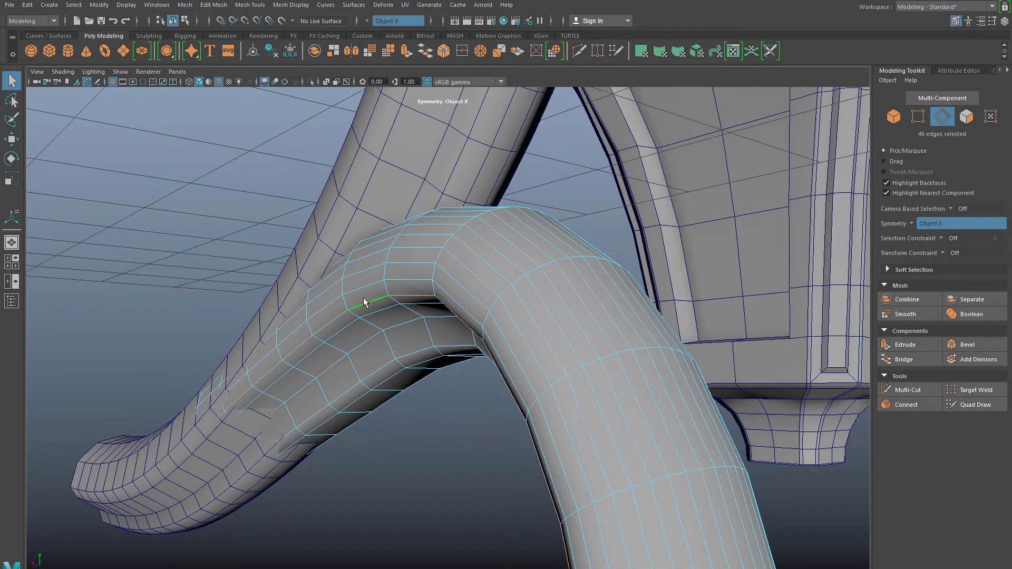
pyautogui.hotkey('ctrl', 'Delete')
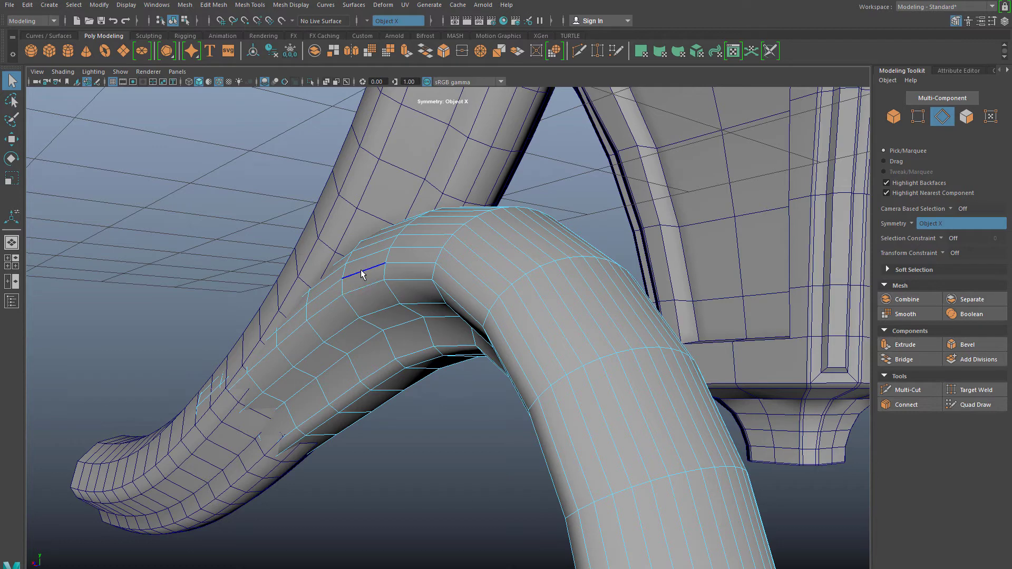
pyautogui.doubleClick(361, 270)
pyautogui.hotkey('ctrl', 'Delete')
pyautogui.doubleClick(375, 244)
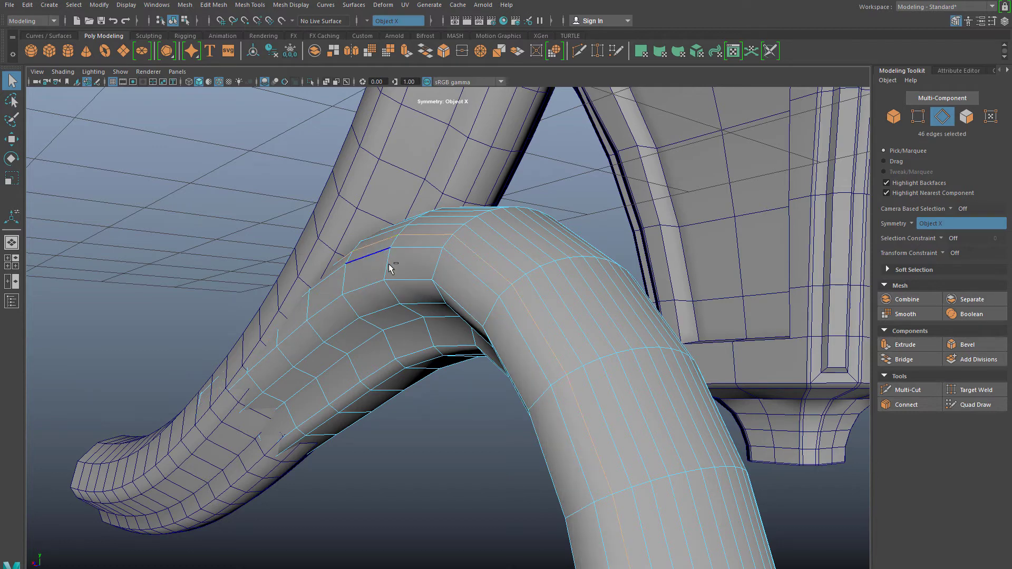
pyautogui.hotkey('ctrl', 'Delete')
# Delete alternate lengthwise edge loops across the hook's outer curve, leaving evenly spaced strips.
pyautogui.moveTo(399, 301)
pyautogui.keyDown('alt'); pyautogui.mouseDown()
pyautogui.moveTo(387, 319)
pyautogui.moveTo(401, 305)
pyautogui.mouseUp(); pyautogui.keyUp('alt')
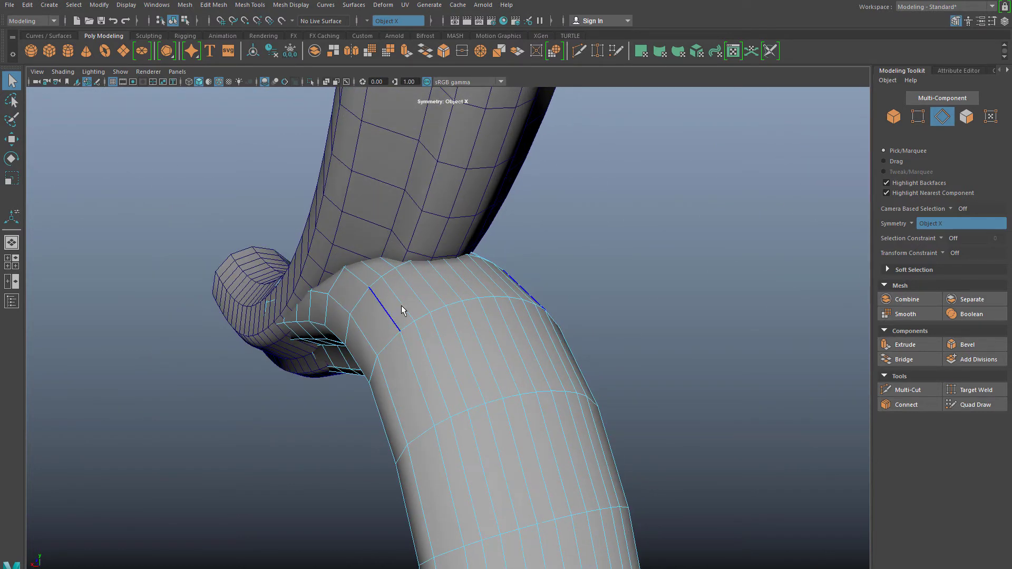
pyautogui.doubleClick(402, 304)
pyautogui.hotkey('ctrl', 'Delete')
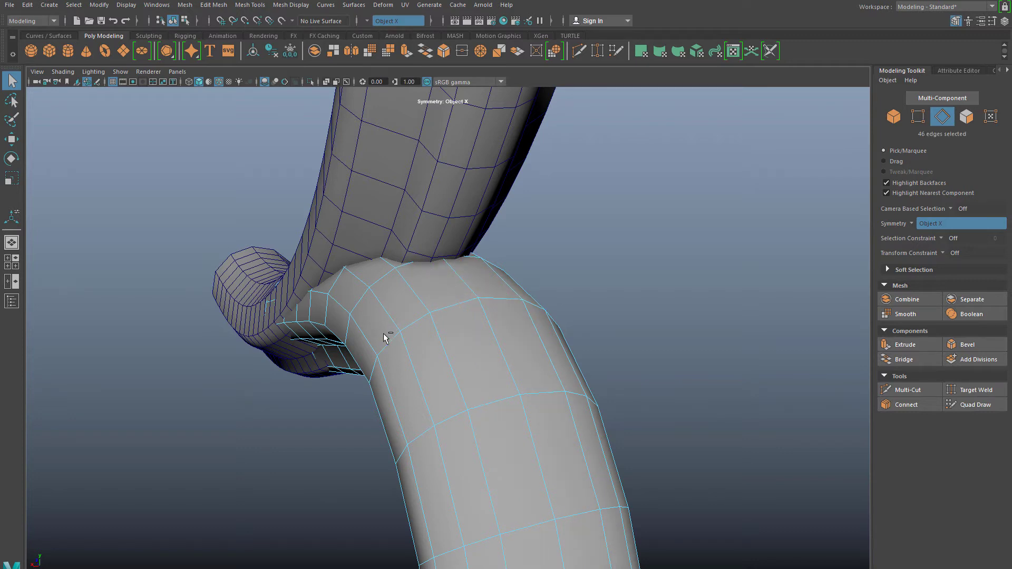
# Try deleting a cross-section edge loop near the hook's pointed tip, and undo it.
pyautogui.scroll(-2, 272, 413)
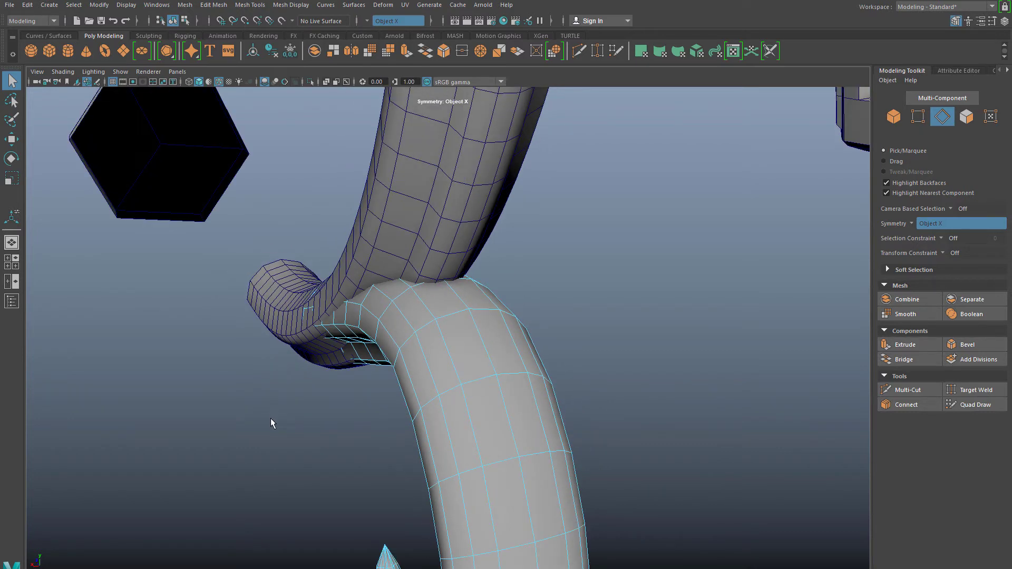
pyautogui.keyDown('alt'); pyautogui.moveTo(282, 436); pyautogui.dragTo(494, 102); pyautogui.keyUp('alt')
pyautogui.scroll(-5, 429, 300)
pyautogui.keyDown('alt'); pyautogui.moveTo(422, 351); pyautogui.dragTo(417, 425, button='middle'); pyautogui.keyUp('alt')
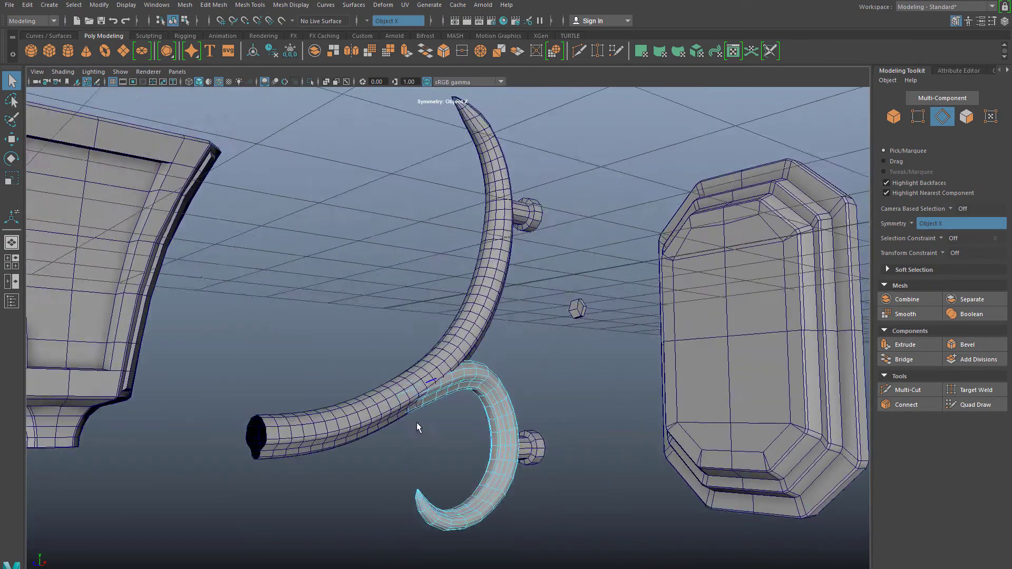
pyautogui.keyDown('alt'); pyautogui.moveTo(422, 200); pyautogui.dragTo(469, 319); pyautogui.keyUp('alt')
pyautogui.press('f')
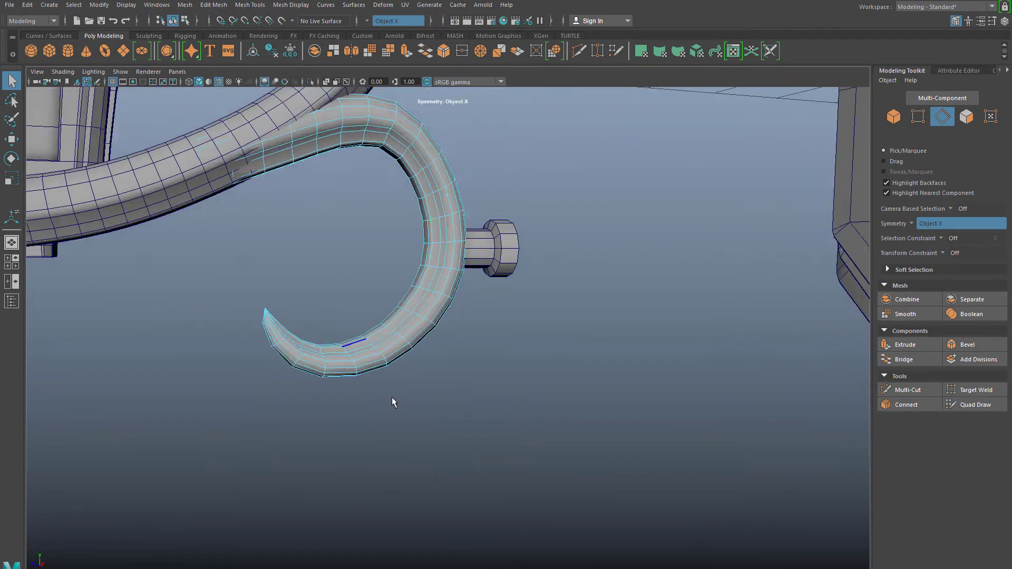
pyautogui.keyDown('alt'); pyautogui.moveTo(293, 454); pyautogui.dragTo(349, 422); pyautogui.keyUp('alt')
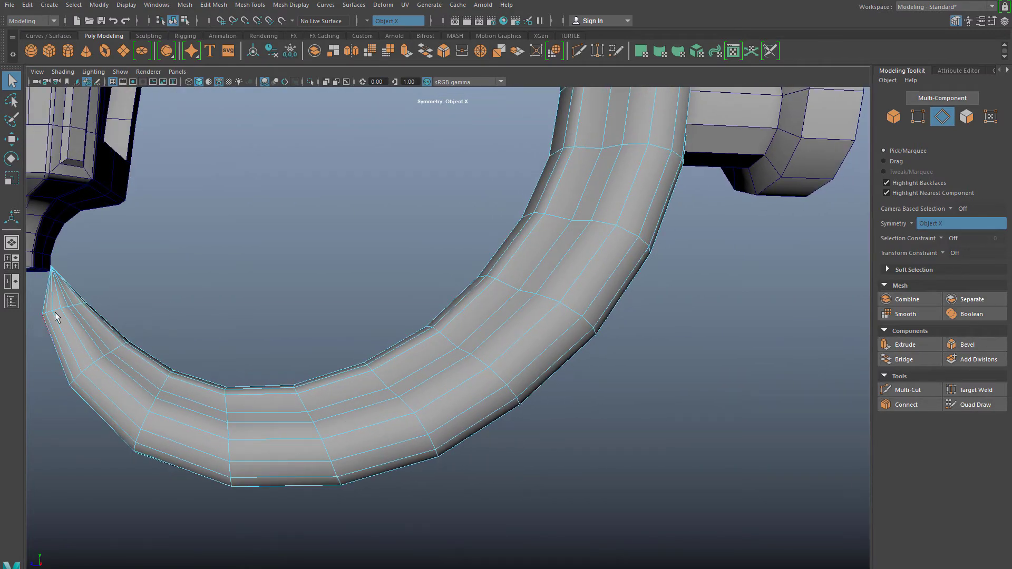
pyautogui.click(117, 352)
pyautogui.doubleClick(165, 383)
pyautogui.hotkey('ctrl', 'Delete')
pyautogui.hotkey('ctrl', 'z')
# Delete the two cross-section edge loops on the hook's straight part nearest its overlap with the long tube.
pyautogui.scroll(-1, 437, 409)
pyautogui.keyDown('alt'); pyautogui.moveTo(444, 396); pyautogui.dragTo(393, 448, button='middle'); pyautogui.keyUp('alt')
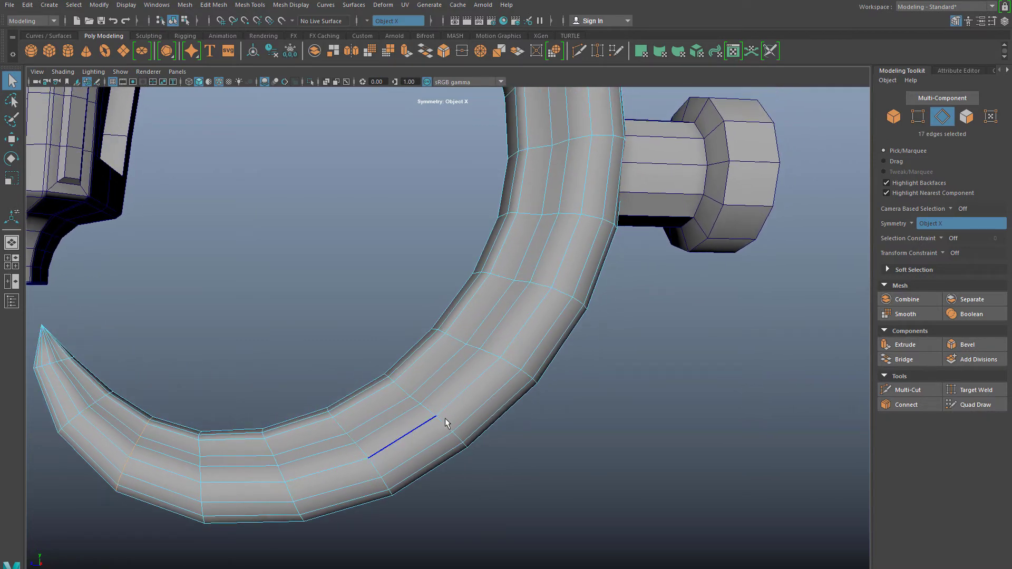
pyautogui.keyDown('alt'); pyautogui.moveTo(445, 420); pyautogui.dragTo(307, 432); pyautogui.keyUp('alt')
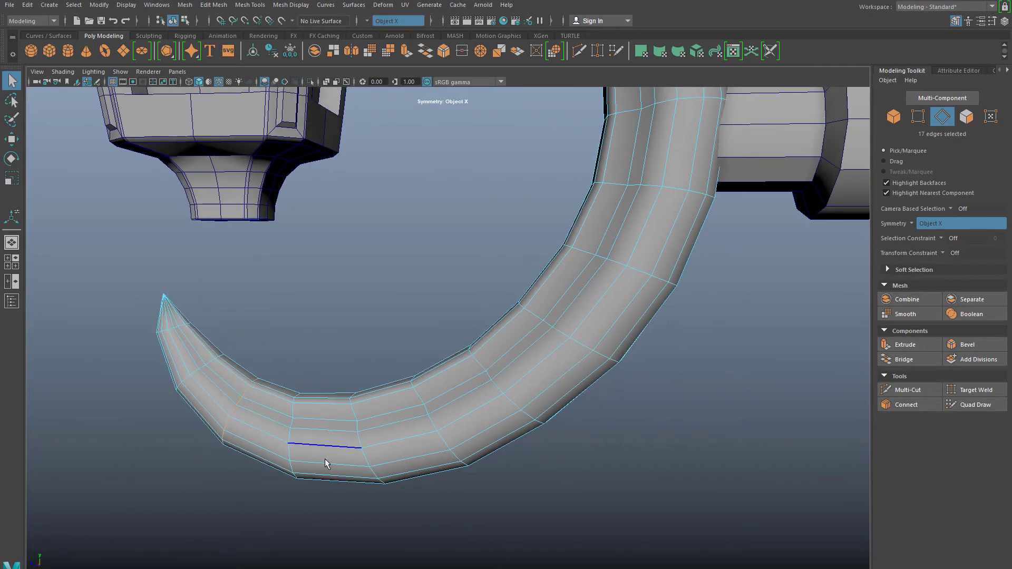
pyautogui.keyDown('alt'); pyautogui.moveTo(490, 437); pyautogui.dragTo(365, 520, button='middle'); pyautogui.keyUp('alt')
pyautogui.keyDown('alt'); pyautogui.moveTo(517, 311); pyautogui.dragTo(524, 448, button='middle'); pyautogui.keyUp('alt')
pyautogui.keyDown('alt'); pyautogui.moveTo(539, 289); pyautogui.dragTo(562, 385, button='middle'); pyautogui.keyUp('alt')
pyautogui.keyDown('alt'); pyautogui.moveTo(537, 244); pyautogui.dragTo(595, 348, button='middle'); pyautogui.keyUp('alt')
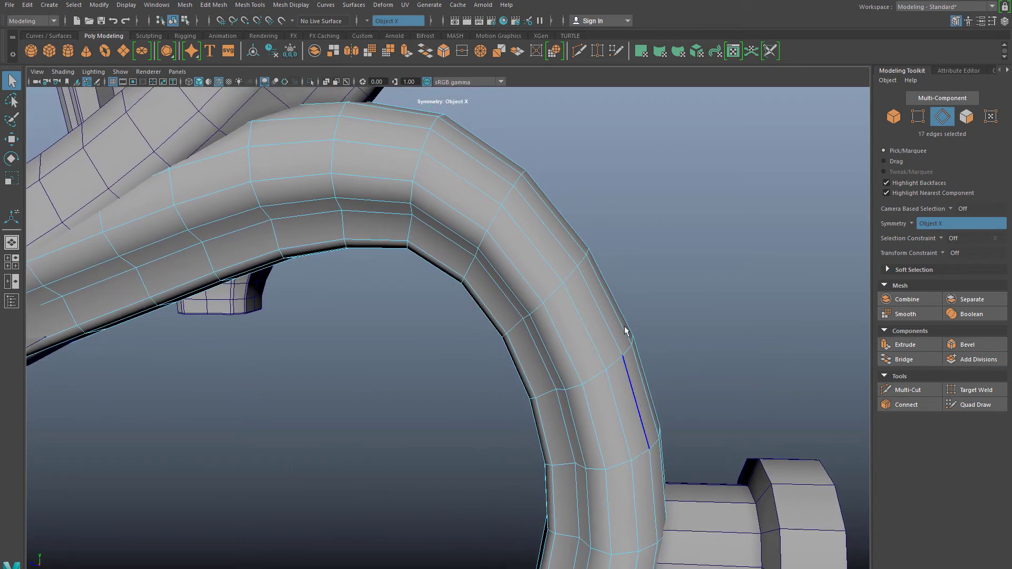
pyautogui.keyDown('alt'); pyautogui.moveTo(328, 167); pyautogui.dragTo(719, 175, button='middle'); pyautogui.keyUp('alt')
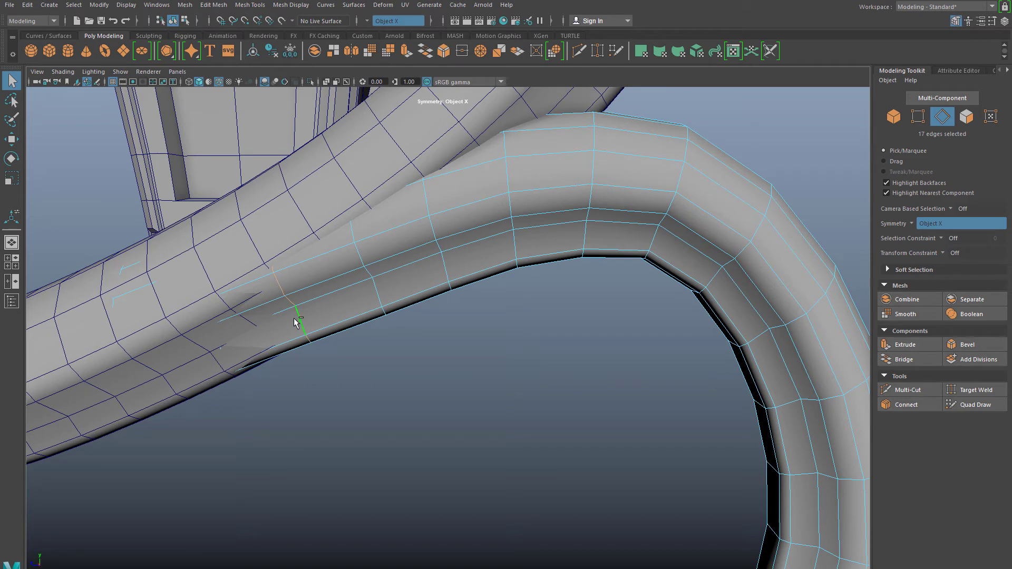
pyautogui.hotkey('ctrl', 'Delete')
pyautogui.doubleClick(381, 295)
pyautogui.hotkey('ctrl', 'Delete')
# Try deleting the next cross-section edge loop on the hook, closer to its upper bend.
pyautogui.doubleClick(454, 264)
pyautogui.hotkey('ctrl', 'Delete')
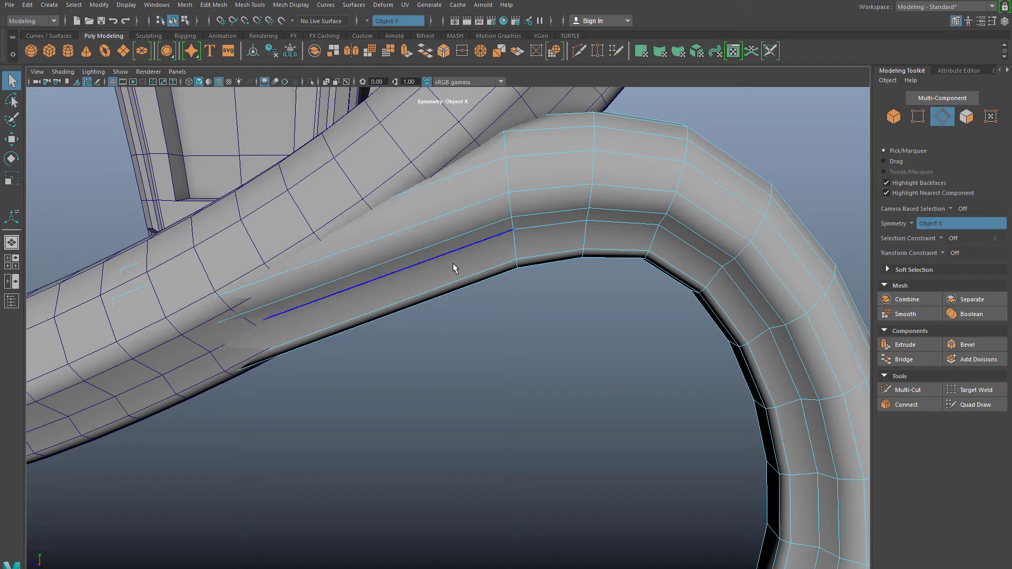
pyautogui.doubleClick(421, 181)
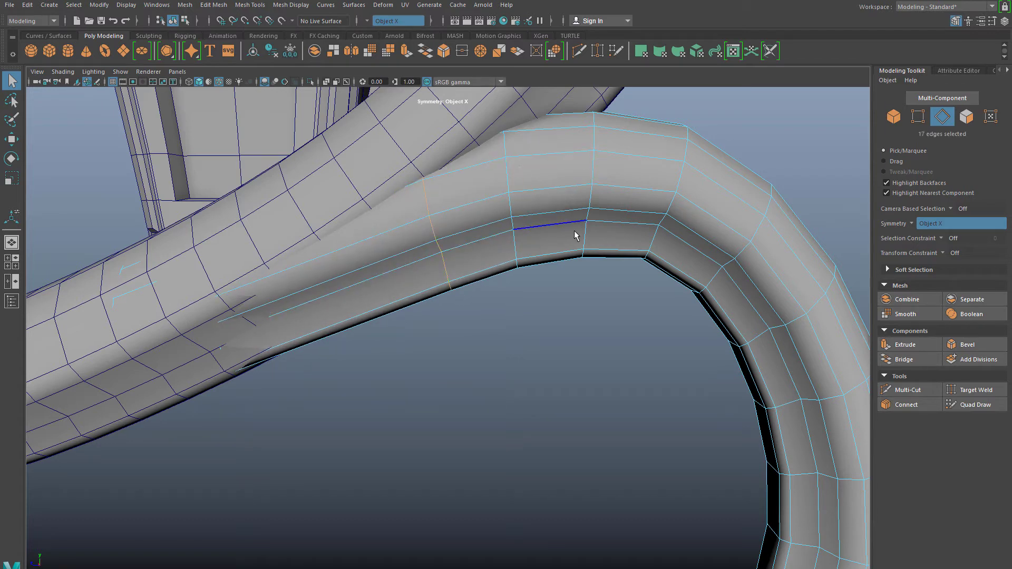
# Examine the remaining cross-section loops around the hook and return to object mode.
pyautogui.scroll(-1, 542, 280)
pyautogui.keyDown('alt'); pyautogui.moveTo(545, 286); pyautogui.dragTo(496, 206, button='middle'); pyautogui.keyUp('alt')
pyautogui.scroll(-3, 627, 361)
pyautogui.keyDown('alt'); pyautogui.moveTo(627, 361); pyautogui.dragTo(616, 282); pyautogui.keyUp('alt')
pyautogui.keyDown('alt'); pyautogui.moveTo(617, 282); pyautogui.dragTo(599, 166, button='middle'); pyautogui.keyUp('alt')
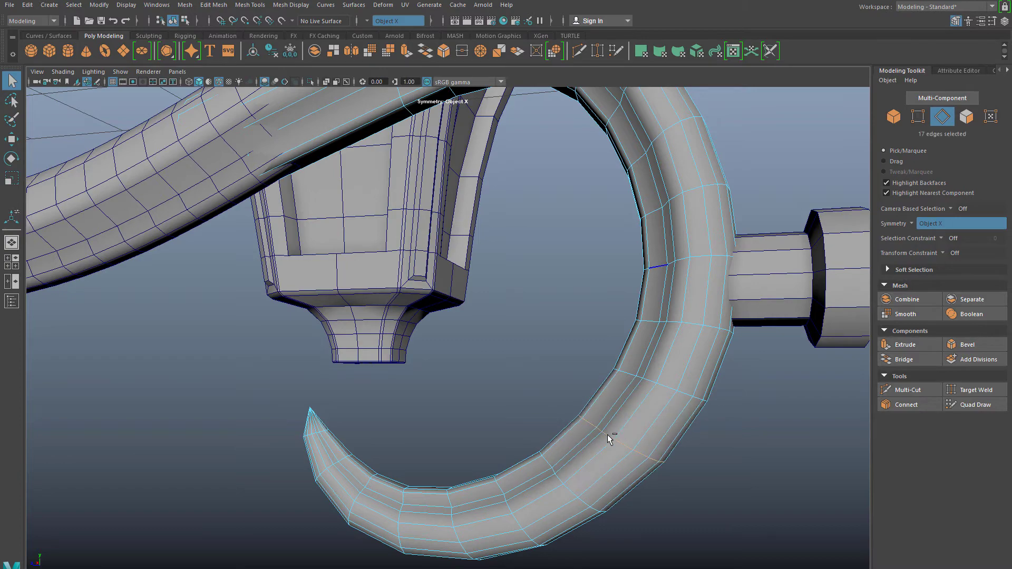
pyautogui.keyDown('alt'); pyautogui.moveTo(609, 444); pyautogui.dragTo(530, 329); pyautogui.keyUp('alt')
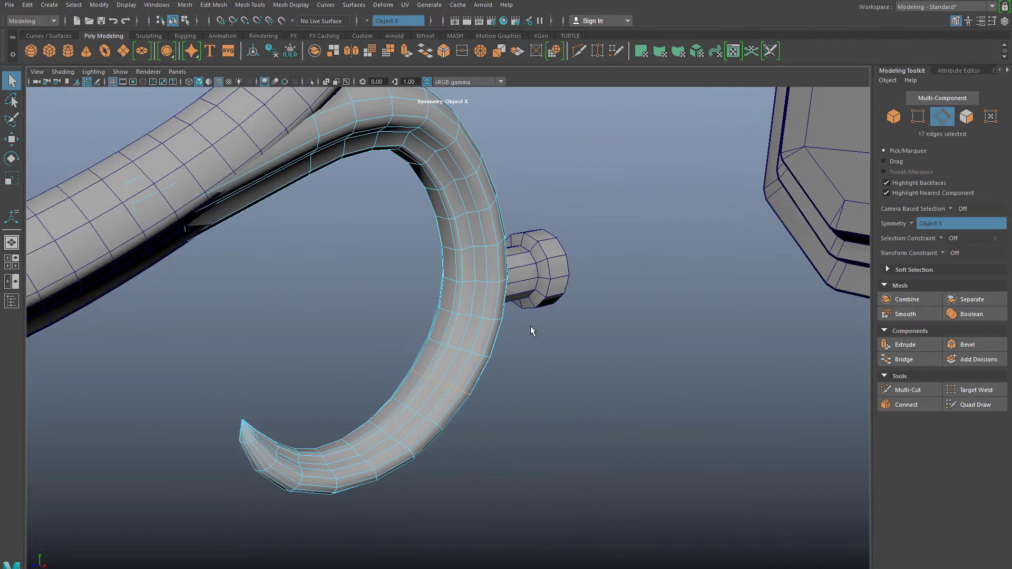
pyautogui.keyDown('alt'); pyautogui.moveTo(530, 327); pyautogui.dragTo(580, 351, button='middle'); pyautogui.keyUp('alt')
pyautogui.moveTo(528, 225); pyautogui.dragTo(583, 207, button='right')
pyautogui.scroll(-5, 504, 245)
pyautogui.keyDown('alt'); pyautogui.moveTo(570, 369); pyautogui.dragTo(600, 409, button='middle'); pyautogui.keyUp('alt')
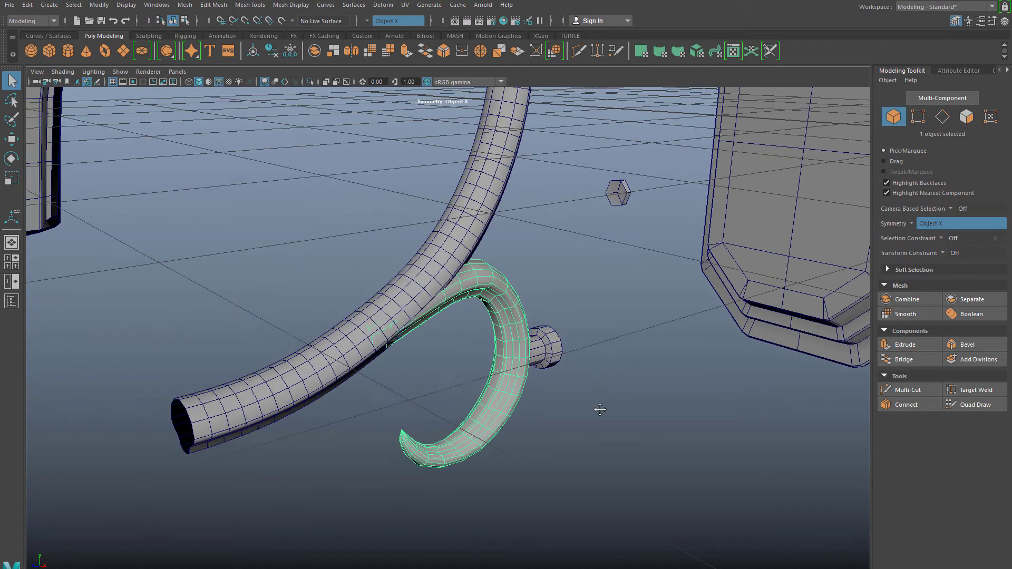
# Select the long curved arm tube and examine its cross-section loops from the pointed tip down to the open end.
pyautogui.keyDown('alt'); pyautogui.moveTo(599, 410); pyautogui.dragTo(565, 335); pyautogui.keyUp('alt')
pyautogui.click(565, 335)
pyautogui.click(545, 286)
pyautogui.keyDown('alt'); pyautogui.moveTo(545, 286); pyautogui.dragTo(545, 359, button='middle'); pyautogui.keyUp('alt')
pyautogui.keyDown('alt'); pyautogui.moveTo(545, 359); pyautogui.dragTo(515, 393); pyautogui.keyUp('alt')
pyautogui.scroll(3, 514, 393)
pyautogui.keyDown('alt'); pyautogui.moveTo(515, 393); pyautogui.dragTo(495, 344, button='middle'); pyautogui.keyUp('alt')
pyautogui.keyDown('alt'); pyautogui.moveTo(494, 343); pyautogui.dragTo(498, 287); pyautogui.keyUp('alt')
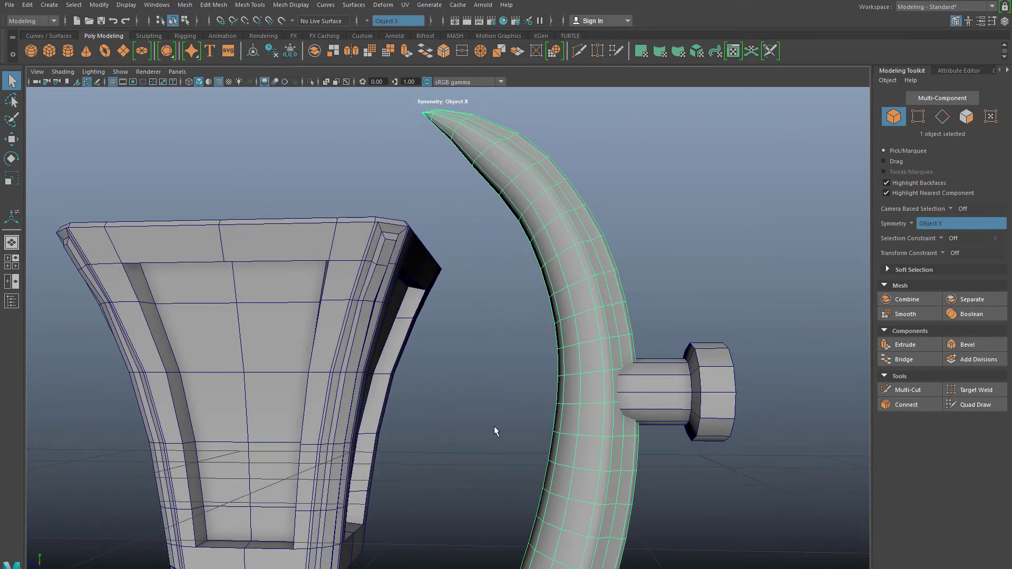
pyautogui.scroll(-3, 494, 425)
pyautogui.keyDown('alt'); pyautogui.moveTo(548, 227); pyautogui.dragTo(612, 97, button='middle'); pyautogui.keyUp('alt')
pyautogui.scroll(2, 464, 474)
pyautogui.keyDown('alt'); pyautogui.moveTo(448, 495); pyautogui.dragTo(664, 323, button='middle'); pyautogui.keyUp('alt')
pyautogui.scroll(3, 513, 384)
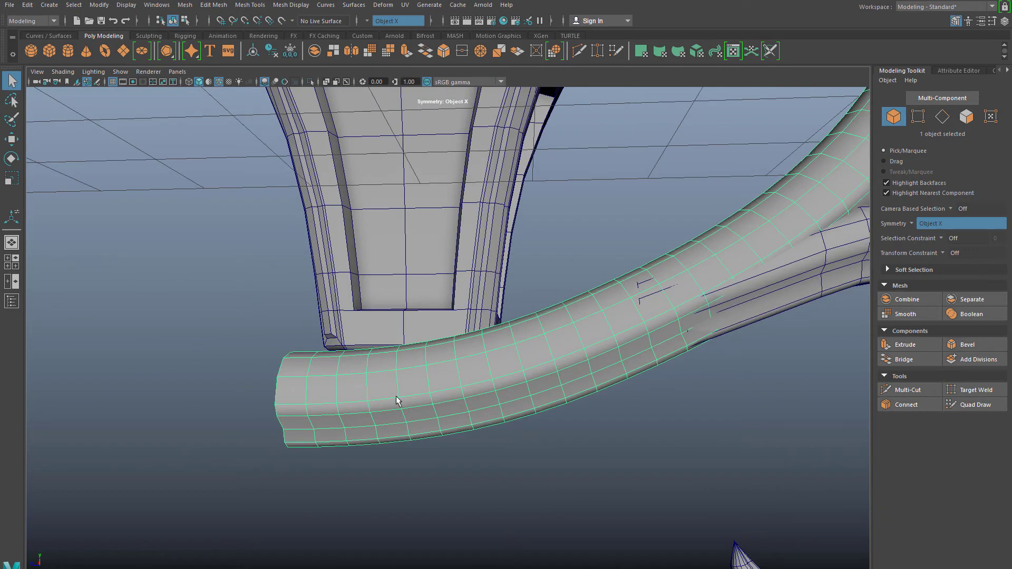
# Delete every second cross-section edge loop along the arm tube's lower part, from the open end up to the hook overlap.
pyautogui.moveTo(396, 400); pyautogui.dragTo(394, 271, button='right')
pyautogui.moveTo(303, 501)
pyautogui.keyDown('alt'); pyautogui.mouseDown()
pyautogui.moveTo(316, 479)
pyautogui.moveTo(311, 497)
pyautogui.moveTo(317, 489)
pyautogui.mouseUp(); pyautogui.keyUp('alt')
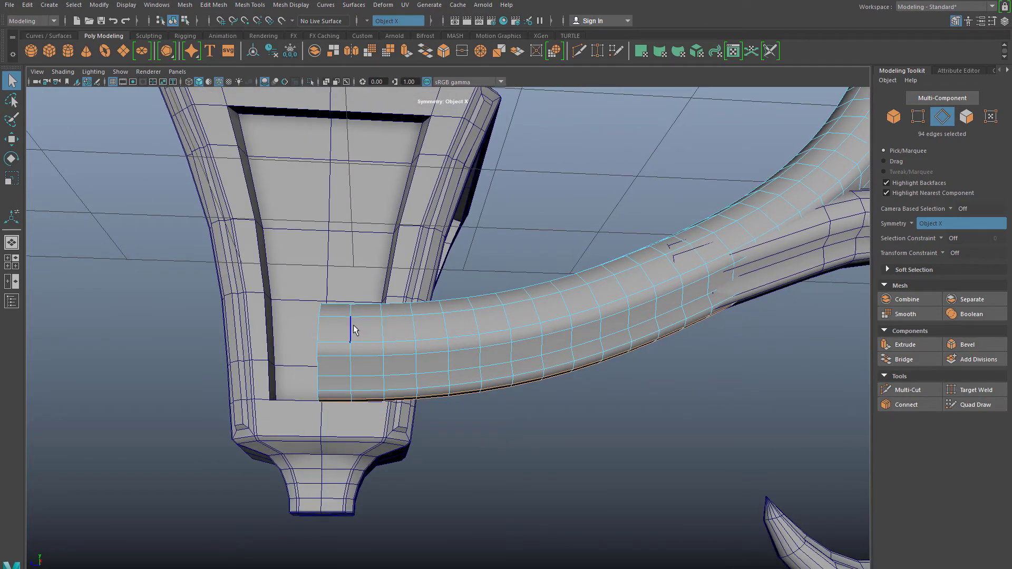
pyautogui.doubleClick(383, 332)
pyautogui.keyDown('alt'); pyautogui.moveTo(413, 349); pyautogui.dragTo(359, 357); pyautogui.keyUp('alt')
pyautogui.doubleClick(325, 344)
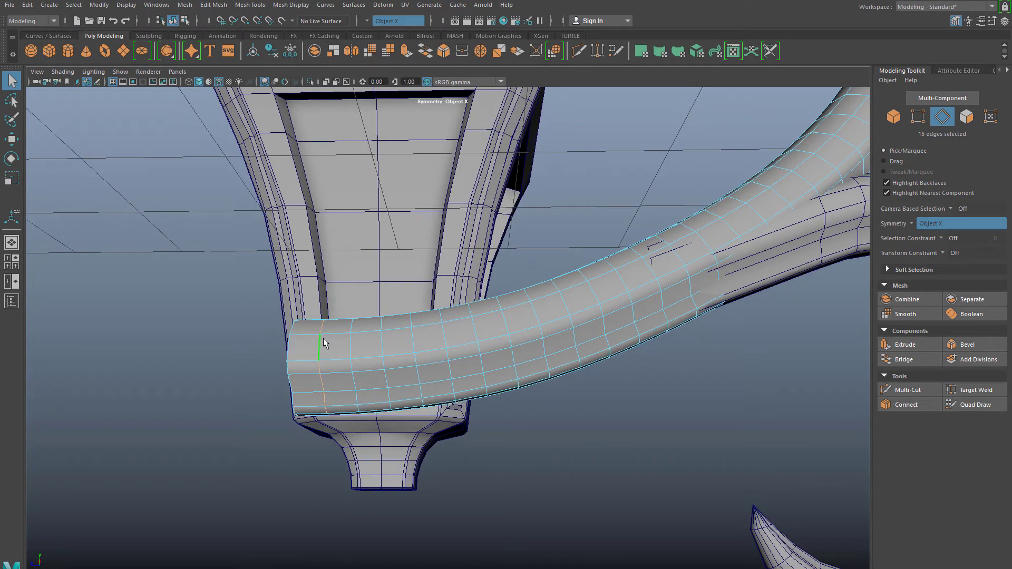
pyautogui.keyDown('shift'); pyautogui.doubleClick(385, 343); pyautogui.keyUp('shift')
pyautogui.keyDown('shift'); pyautogui.doubleClick(447, 330); pyautogui.keyUp('shift')
pyautogui.keyDown('shift'); pyautogui.doubleClick(505, 322); pyautogui.keyUp('shift')
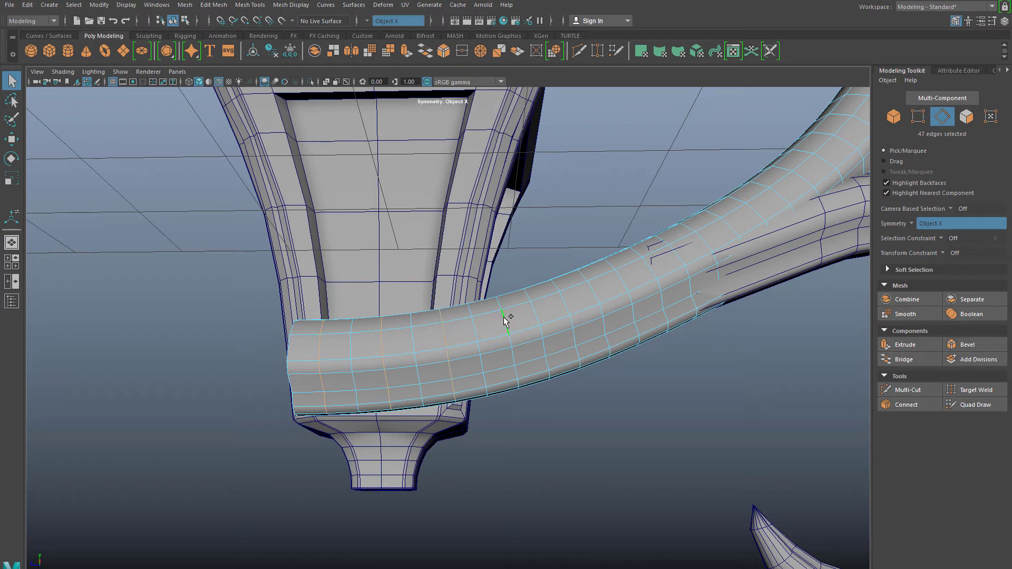
pyautogui.keyDown('shift'); pyautogui.doubleClick(567, 295); pyautogui.keyUp('shift')
pyautogui.keyDown('shift'); pyautogui.doubleClick(677, 256); pyautogui.keyUp('shift')
pyautogui.click(630, 227)
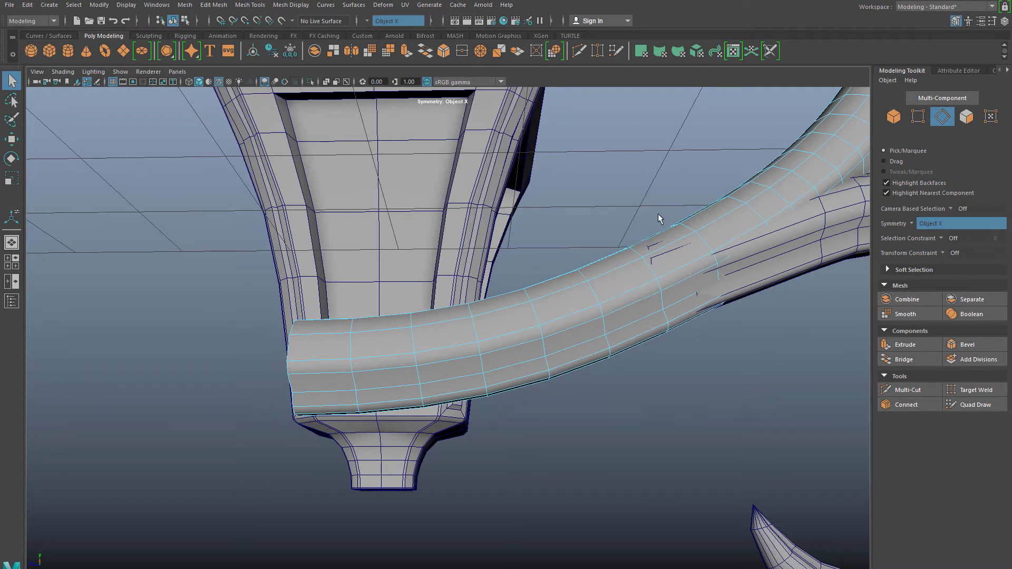
# Delete the redundant cross-section edge loops on the arm tube just above the hook overlap.
pyautogui.keyDown('alt'); pyautogui.moveTo(658, 213); pyautogui.dragTo(620, 314); pyautogui.keyUp('alt')
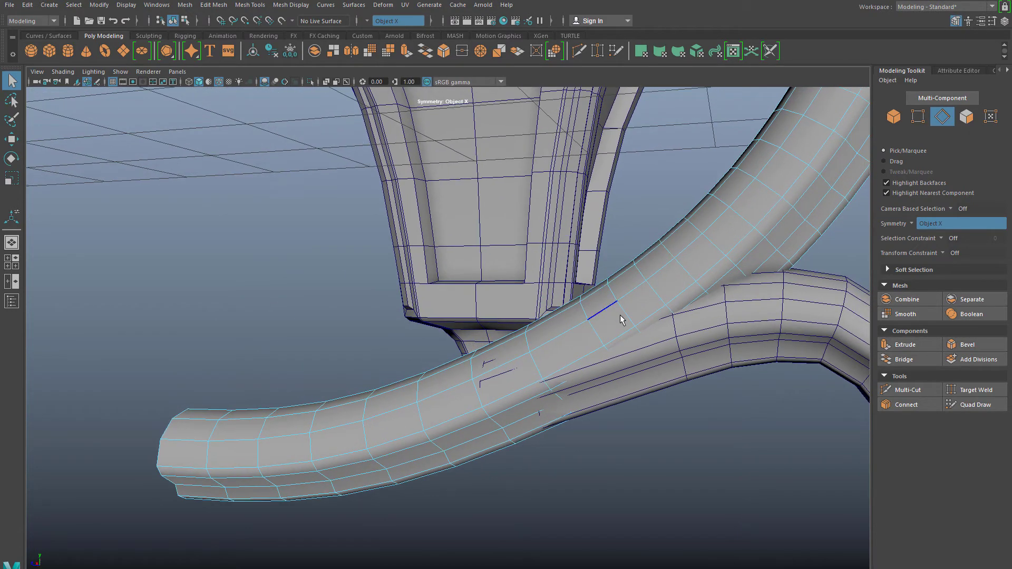
pyautogui.doubleClick(624, 319)
pyautogui.keyDown('shift'); pyautogui.doubleClick(656, 292); pyautogui.keyUp('shift')
pyautogui.hotkey('ctrl', 'Delete')
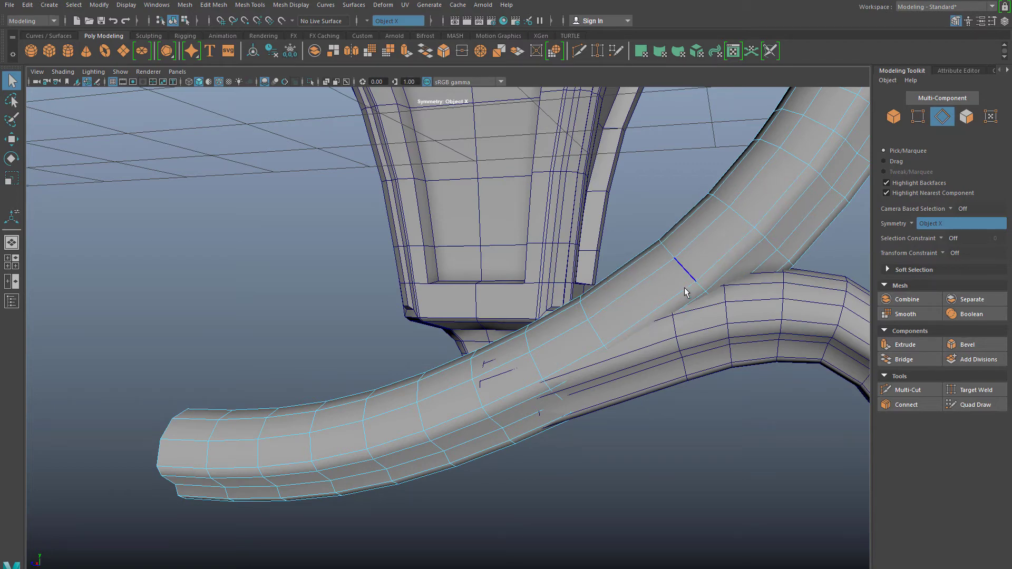
# Delete alternate cross-section edge loops on the arm tube between the hook junction and the wall-mount pin.
pyautogui.scroll(-2, 688, 258)
pyautogui.keyDown('alt'); pyautogui.moveTo(734, 186); pyautogui.dragTo(606, 365, button='middle'); pyautogui.keyUp('alt')
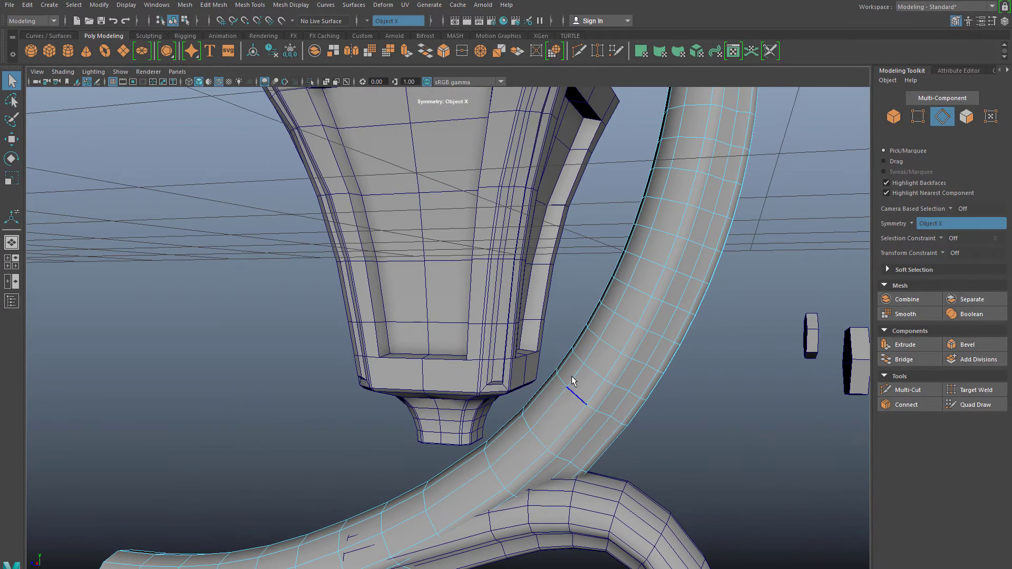
pyautogui.doubleClick(588, 367)
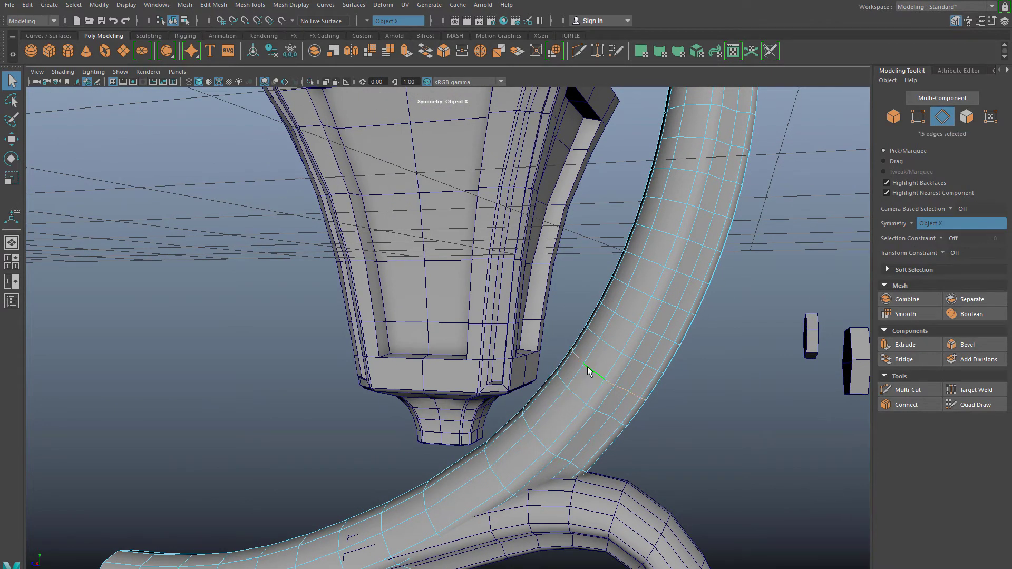
pyautogui.keyDown('shift'); pyautogui.doubleClick(629, 319); pyautogui.keyUp('shift')
pyautogui.keyDown('shift'); pyautogui.doubleClick(691, 141); pyautogui.keyUp('shift')
pyautogui.keyDown('alt'); pyautogui.moveTo(678, 211); pyautogui.dragTo(639, 334); pyautogui.keyUp('alt')
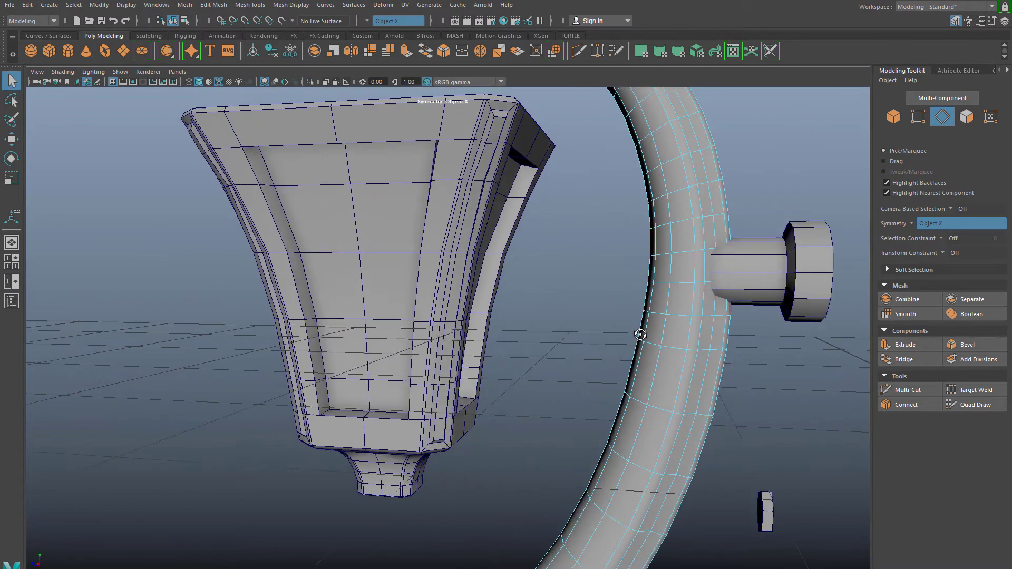
# Delete the redundant cross-section edge loops on the arm tube around the wall-mount pin and up toward the pointed tip.
pyautogui.doubleClick(676, 315)
pyautogui.keyDown('shift'); pyautogui.doubleClick(665, 120); pyautogui.keyUp('shift')
pyautogui.press('Delete')
pyautogui.keyDown('alt'); pyautogui.moveTo(599, 234); pyautogui.dragTo(609, 361); pyautogui.keyUp('alt')
pyautogui.doubleClick(649, 294)
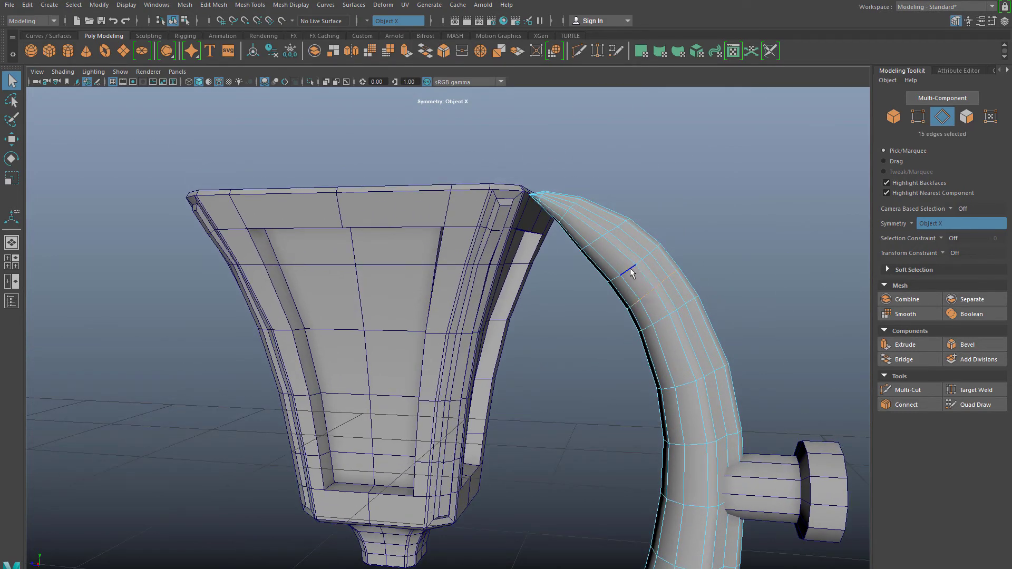
pyautogui.press('Delete')
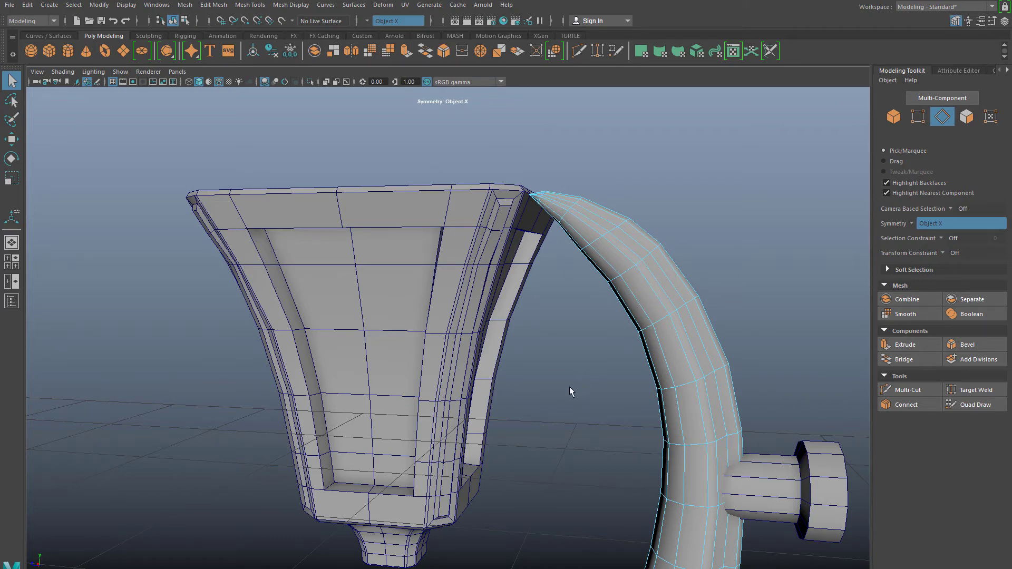
# Scale down slightly the second vertex ring from the hook's embedded end, using wireframe display to reach it inside the tube.
pyautogui.scroll(-5, 661, 318)
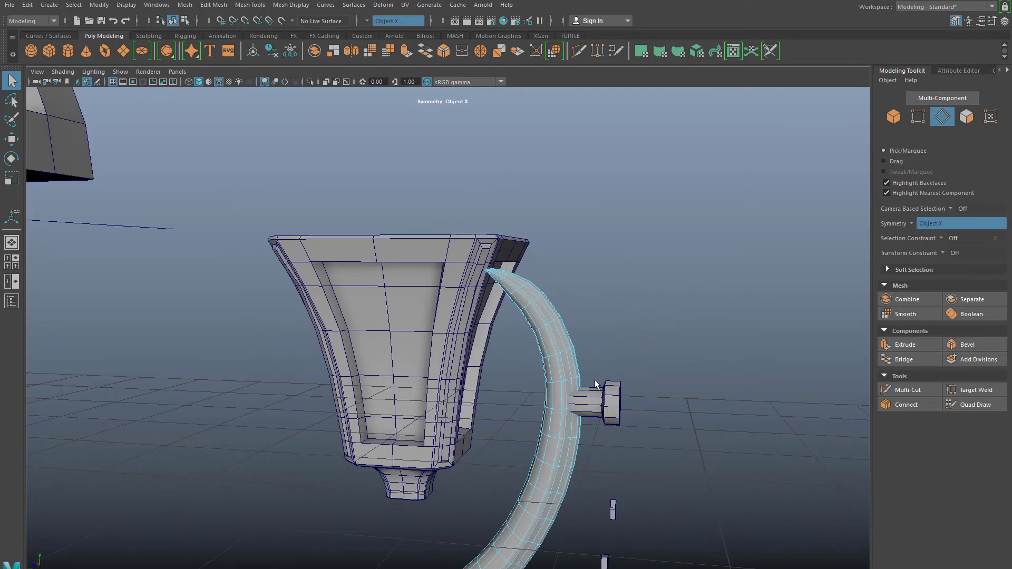
pyautogui.keyDown('alt'); pyautogui.moveTo(529, 316); pyautogui.dragTo(606, 113, button='middle'); pyautogui.keyUp('alt')
pyautogui.keyDown('alt'); pyautogui.moveTo(511, 413); pyautogui.dragTo(548, 401); pyautogui.keyUp('alt')
pyautogui.moveTo(624, 259); pyautogui.dragTo(672, 242, button='right')
pyautogui.scroll(6, 579, 335)
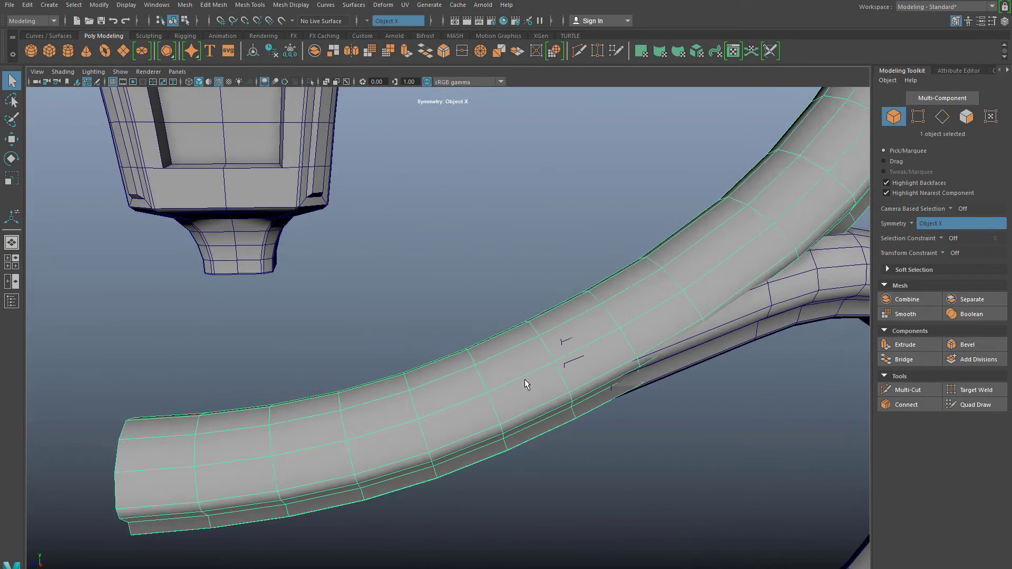
pyautogui.keyDown('alt'); pyautogui.moveTo(632, 407); pyautogui.dragTo(722, 339); pyautogui.keyUp('alt')
pyautogui.moveTo(717, 305); pyautogui.dragTo(673, 299, button='right')
pyautogui.moveTo(673, 306); pyautogui.dragTo(673, 305, button='right')
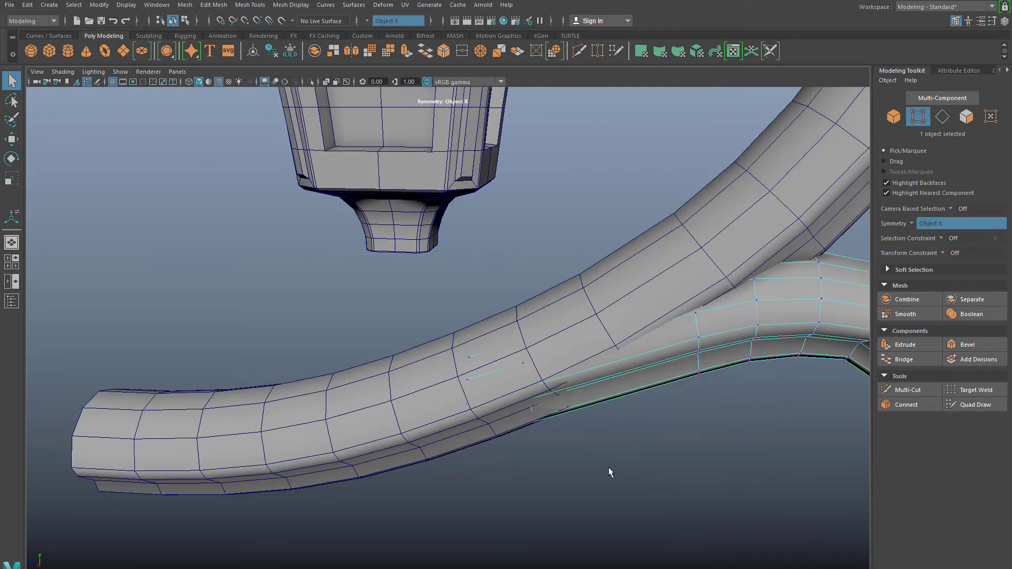
pyautogui.press('4')
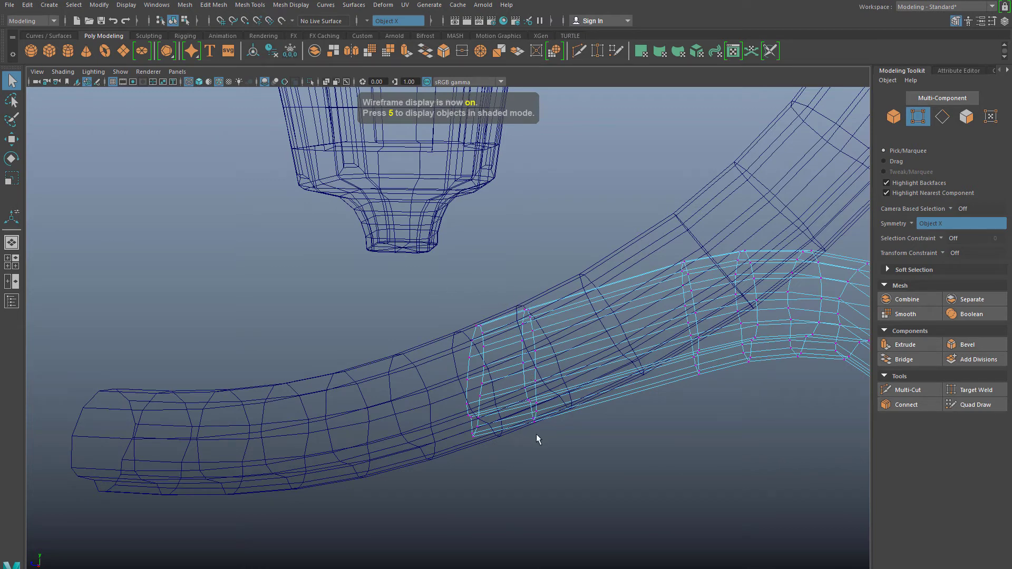
pyautogui.moveTo(511, 293); pyautogui.dragTo(563, 457)
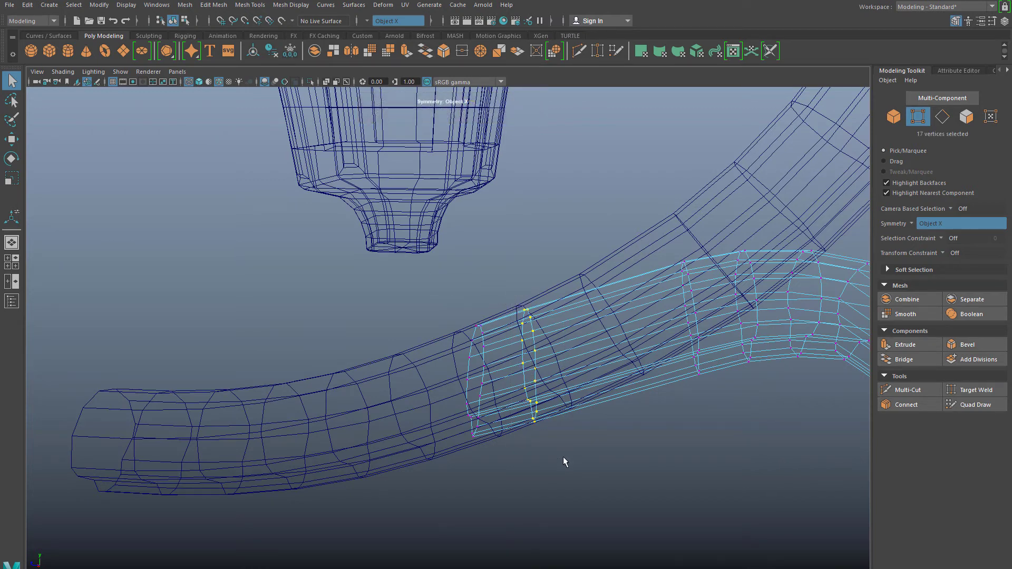
pyautogui.press('r')
pyautogui.moveTo(528, 374); pyautogui.dragTo(526, 374)
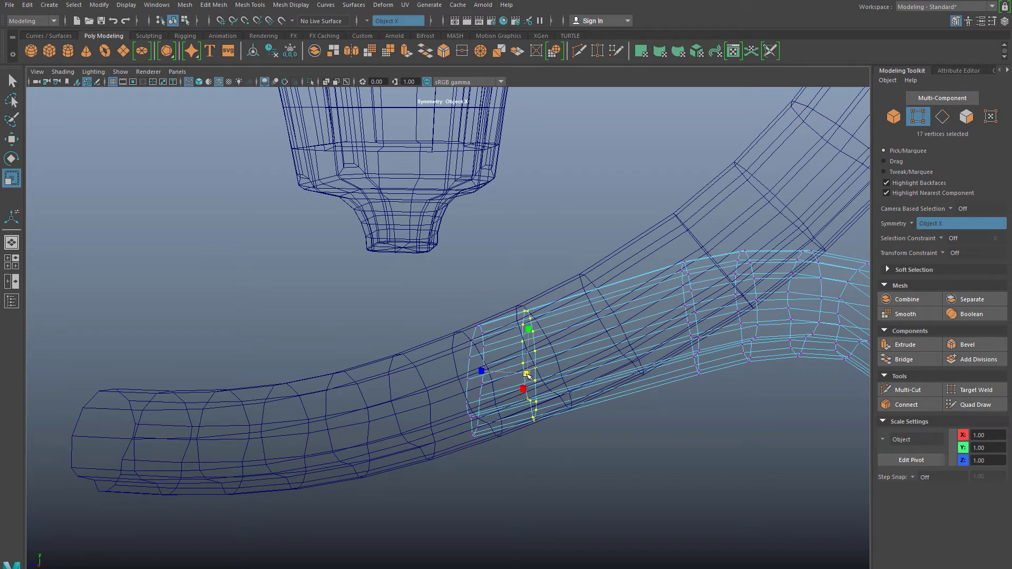
# Scale down the outermost vertex ring at the hook's embedded end to pull it inside the tube, working again in shaded display.
pyautogui.moveTo(433, 282); pyautogui.dragTo(503, 542)
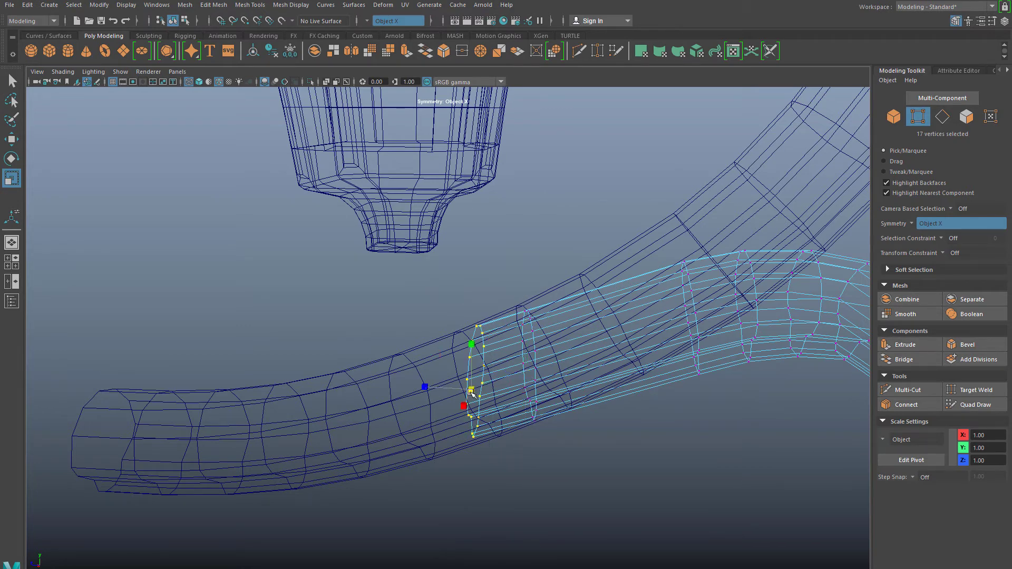
pyautogui.moveTo(471, 392); pyautogui.dragTo(476, 401)
pyautogui.press('5')
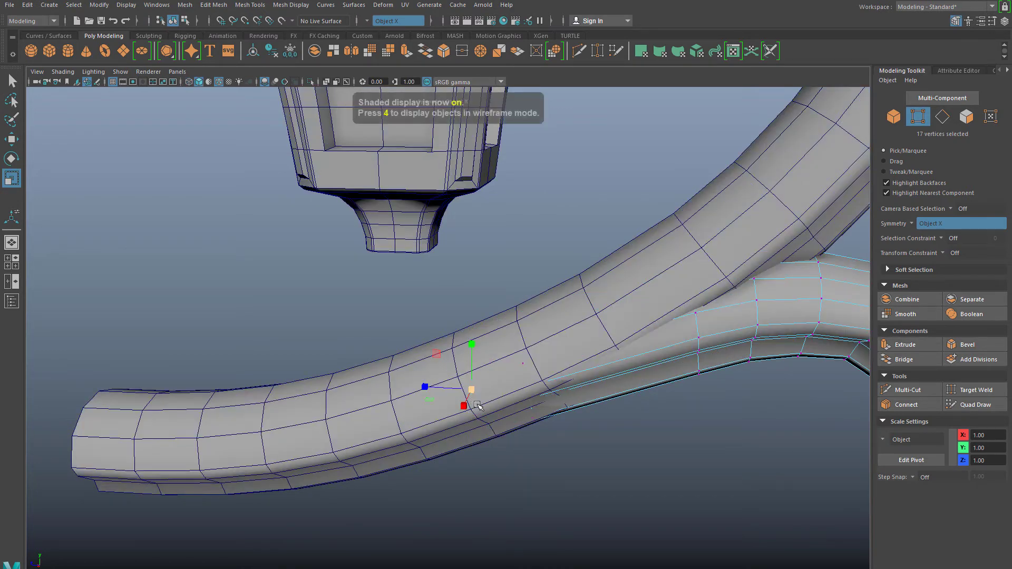
pyautogui.keyDown('alt'); pyautogui.moveTo(571, 424); pyautogui.dragTo(558, 403); pyautogui.keyUp('alt')
pyautogui.moveTo(477, 196); pyautogui.dragTo(543, 375)
pyautogui.keyDown('alt'); pyautogui.moveTo(543, 375); pyautogui.dragTo(426, 231); pyautogui.keyUp('alt')
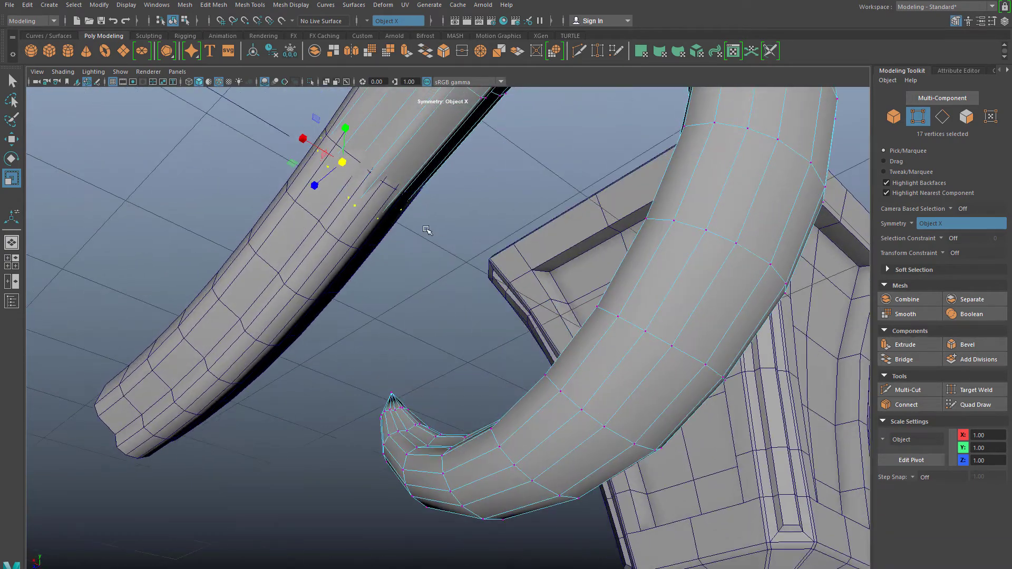
pyautogui.moveTo(340, 163)
pyautogui.mouseDown()
pyautogui.moveTo(306, 140)
pyautogui.moveTo(315, 157)
pyautogui.moveTo(333, 149)
pyautogui.mouseUp()
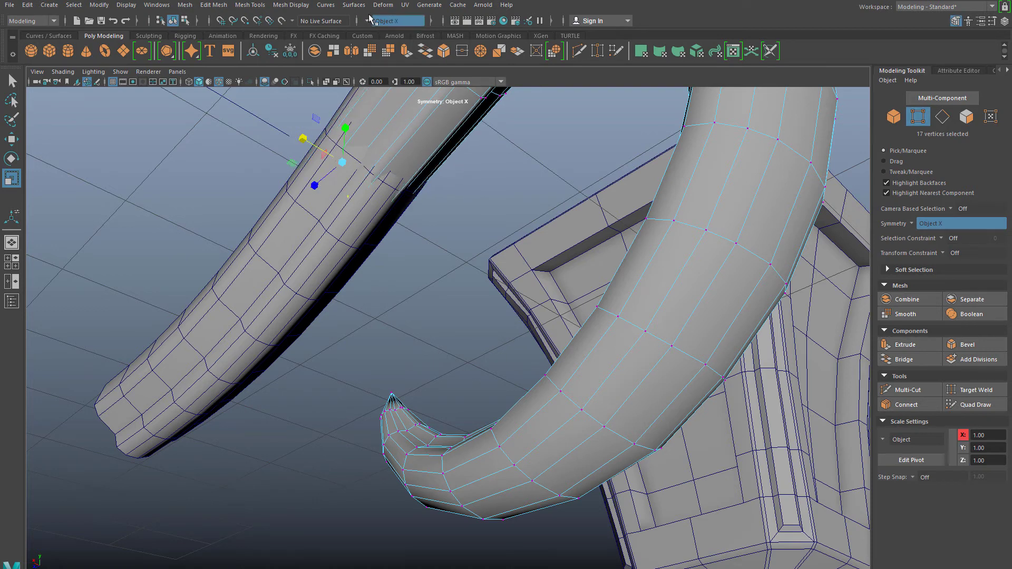
# Turn symmetry off and scale the two vertex rings at the hook's embedded end so they sit inside the tube.
pyautogui.click(396, 20)
pyautogui.click(393, 31)
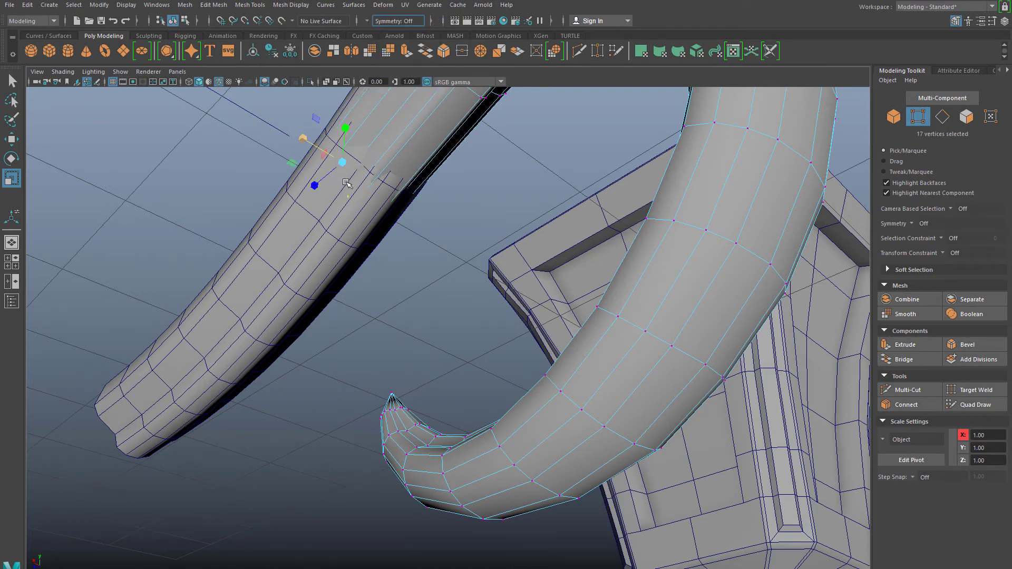
pyautogui.click(226, 149)
pyautogui.keyDown('alt'); pyautogui.moveTo(226, 149); pyautogui.dragTo(348, 167); pyautogui.keyUp('alt')
pyautogui.moveTo(350, 144); pyautogui.dragTo(309, 209)
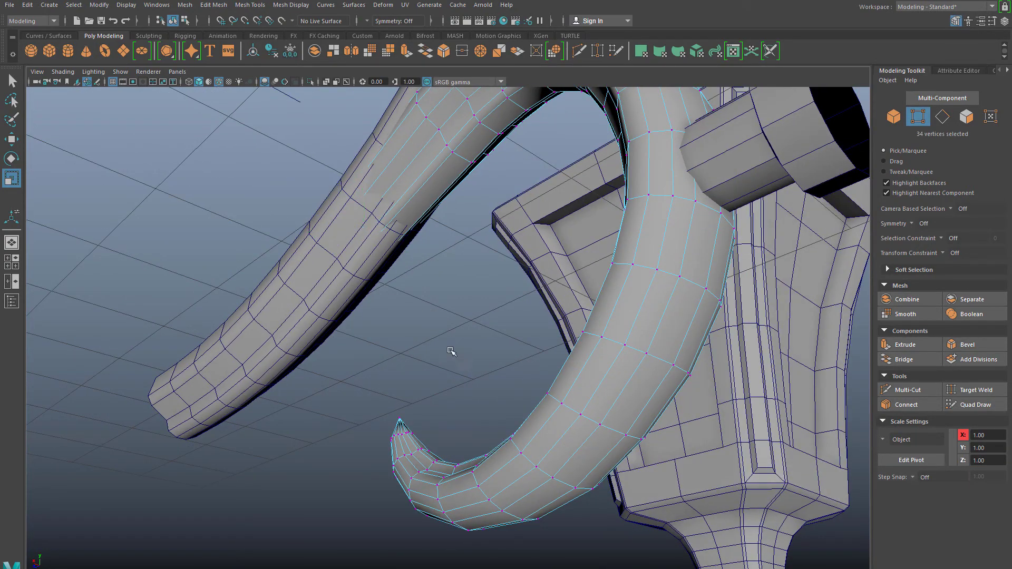
pyautogui.keyDown('alt'); pyautogui.moveTo(452, 354); pyautogui.dragTo(532, 316); pyautogui.keyUp('alt')
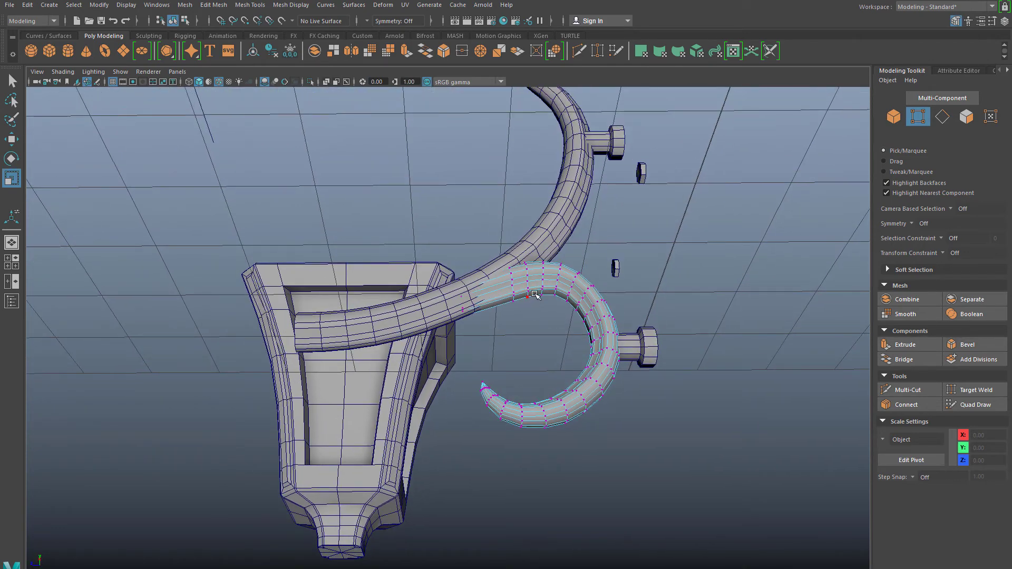
# Return to object mode and join the hook and the long arm tube with a Boolean Union.
pyautogui.moveTo(535, 294); pyautogui.dragTo(575, 271, button='right')
pyautogui.keyDown('alt'); pyautogui.moveTo(575, 271); pyautogui.dragTo(561, 283); pyautogui.keyUp('alt')
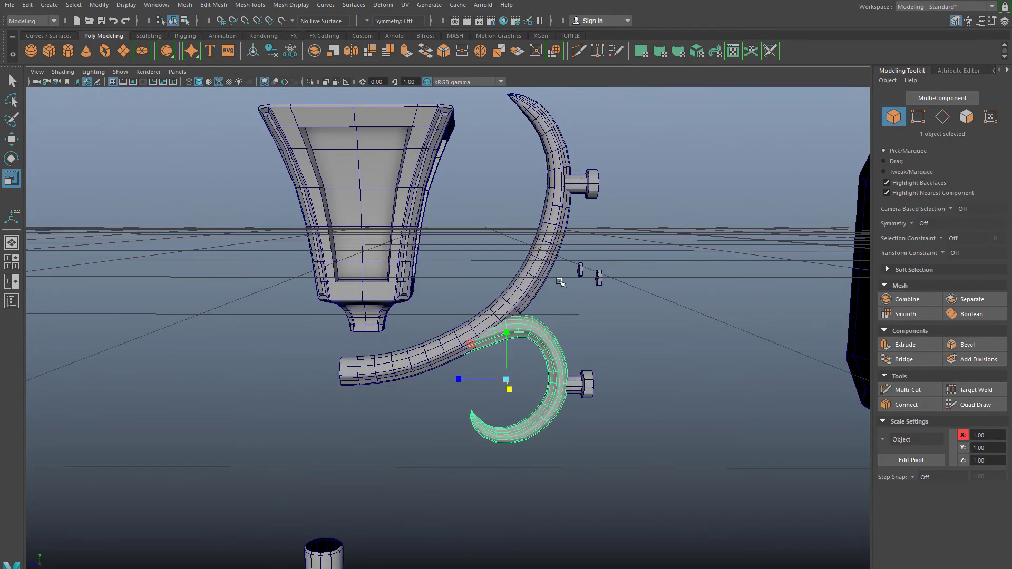
pyautogui.click(562, 339)
pyautogui.click(535, 287)
pyautogui.keyDown('shift'); pyautogui.click(548, 341); pyautogui.keyUp('shift')
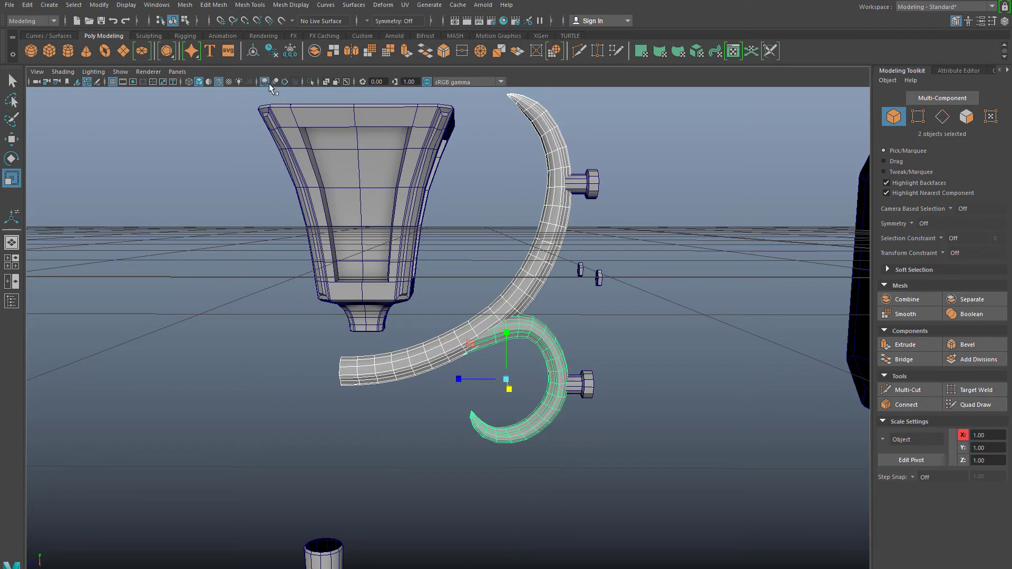
pyautogui.click(185, 5)
pyautogui.moveTo(237, 32)
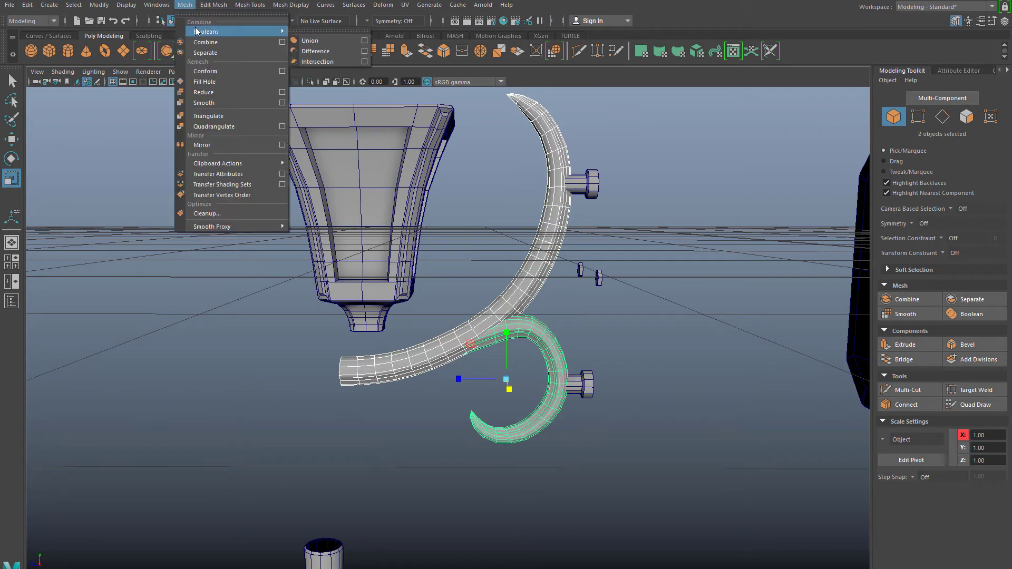
pyautogui.click(311, 41)
pyautogui.click(401, 448)
# Select the cluster of jagged vertices where the hook meets the arm tube and merge them.
pyautogui.scroll(5, 411, 429)
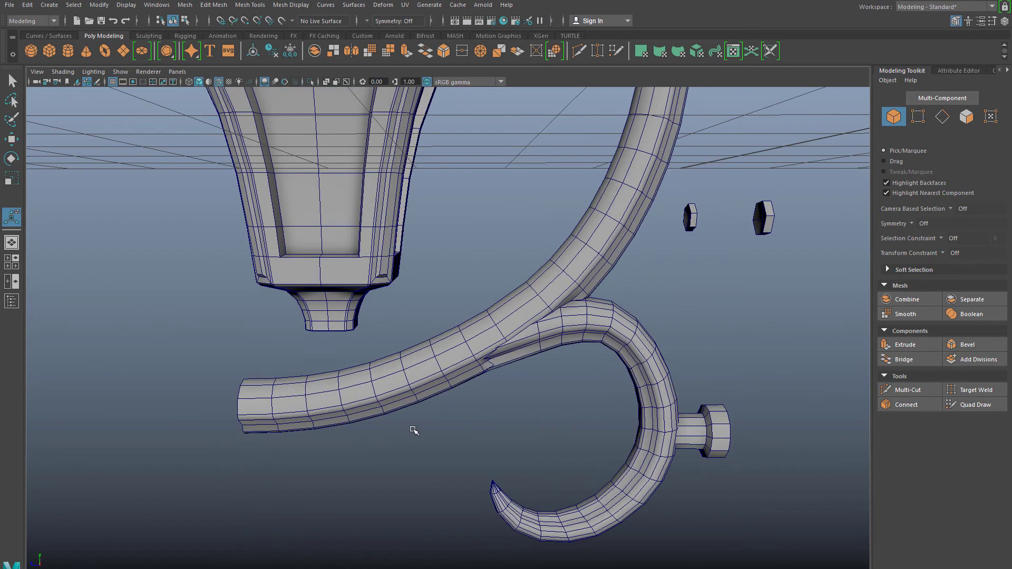
pyautogui.keyDown('alt'); pyautogui.moveTo(413, 427); pyautogui.dragTo(282, 301); pyautogui.keyUp('alt')
pyautogui.click(282, 302)
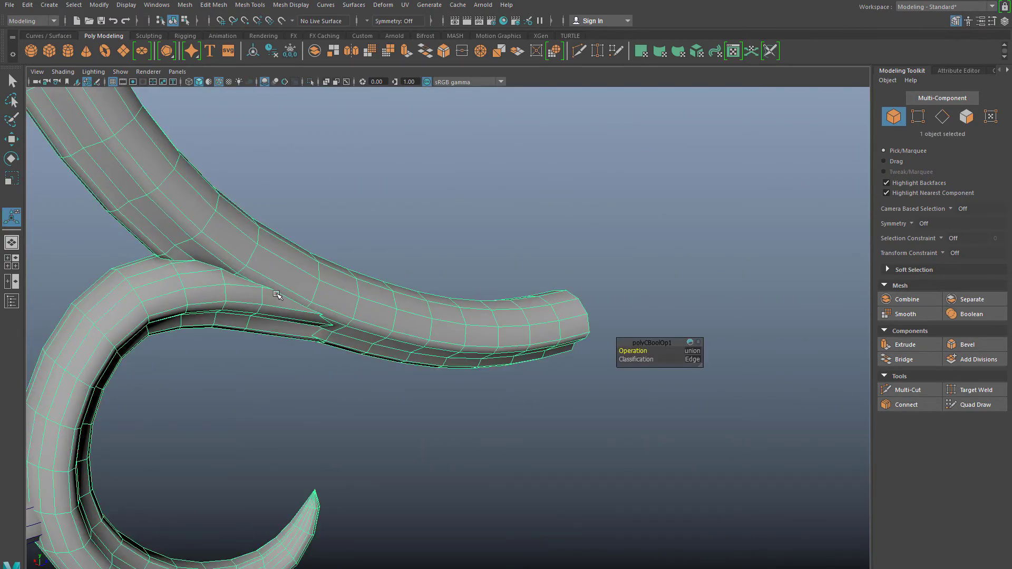
pyautogui.scroll(3, 258, 298)
pyautogui.press('q')
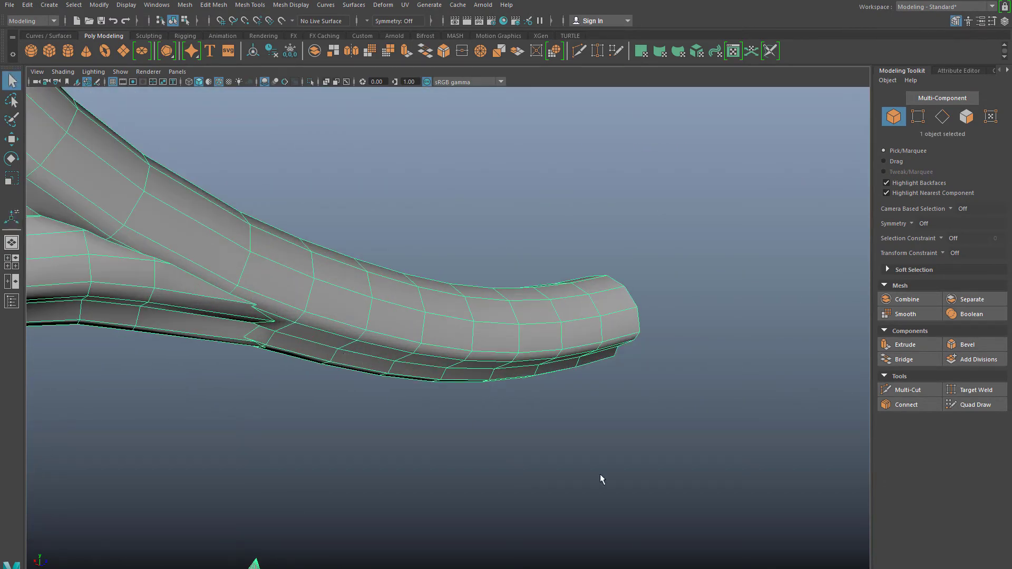
pyautogui.keyDown('alt'); pyautogui.moveTo(589, 389); pyautogui.dragTo(575, 295); pyautogui.keyUp('alt')
pyautogui.moveTo(574, 291); pyautogui.dragTo(522, 290, button='right')
pyautogui.keyDown('alt'); pyautogui.moveTo(522, 289); pyautogui.dragTo(662, 466); pyautogui.keyUp('alt')
pyautogui.keyDown('alt'); pyautogui.moveTo(509, 507); pyautogui.dragTo(683, 499); pyautogui.keyUp('alt')
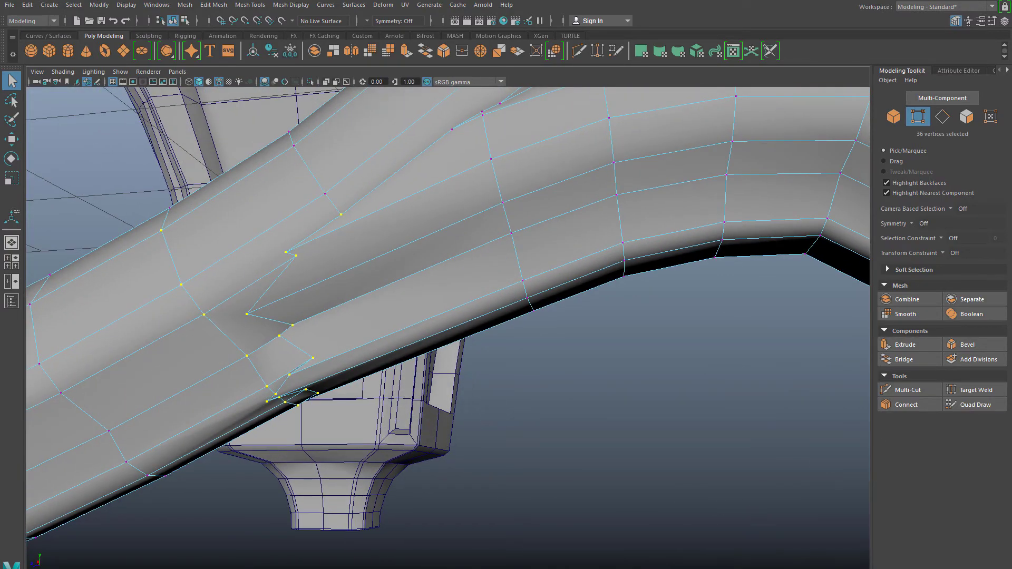
pyautogui.click(461, 54)
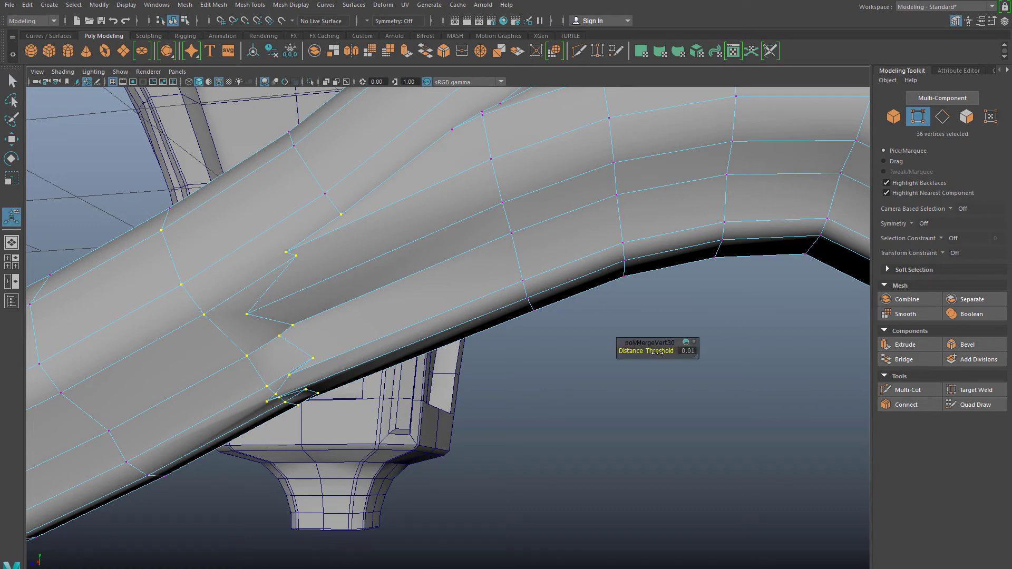
# Try larger merge distance thresholds on the junction vertices, including 0.2, undoing each attempt.
pyautogui.moveTo(660, 352); pyautogui.dragTo(693, 352)
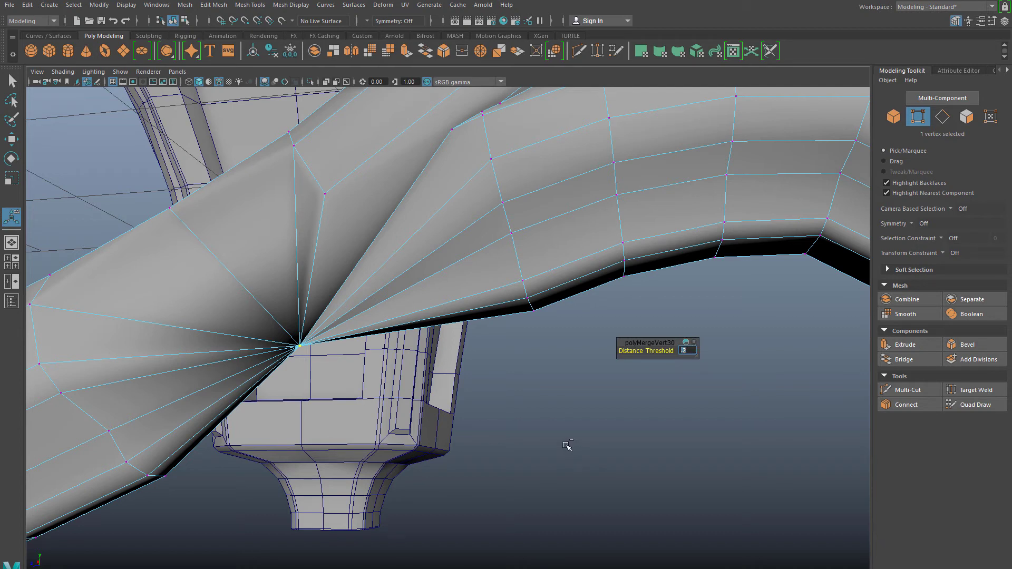
pyautogui.press('Return')
pyautogui.hotkey('ctrl', 'z')
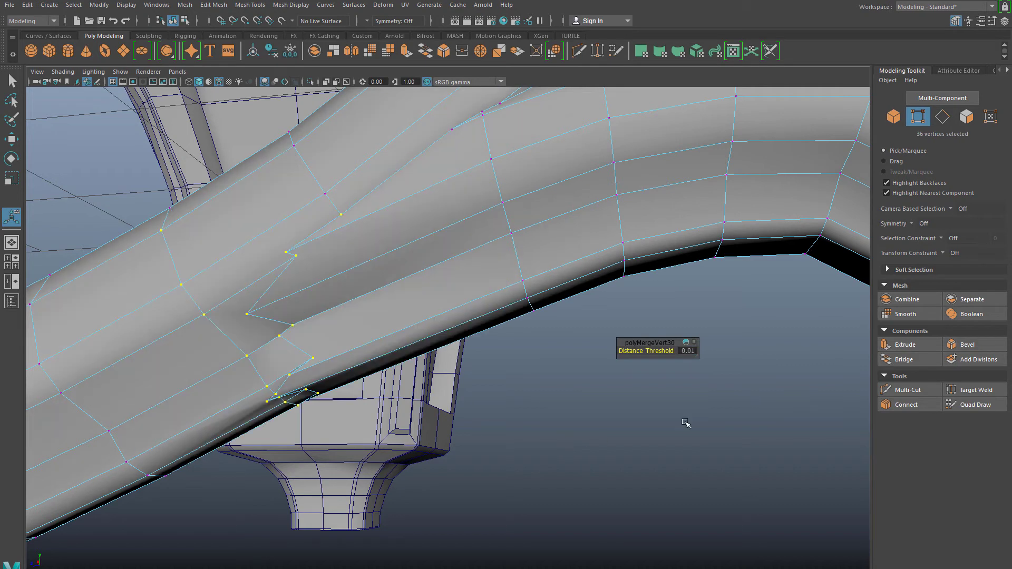
pyautogui.click(691, 351)
pyautogui.write('.2')
pyautogui.press('Return')
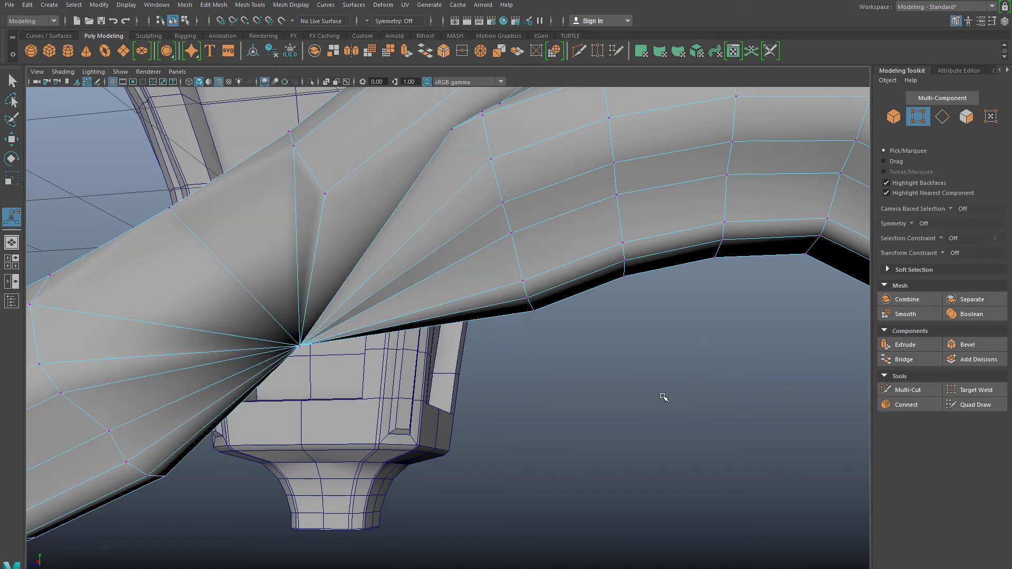
pyautogui.hotkey('ctrl', 'z')
# Try a merge distance threshold of 0.05 on the junction vertices, check the underside, and undo it.
pyautogui.click(688, 353)
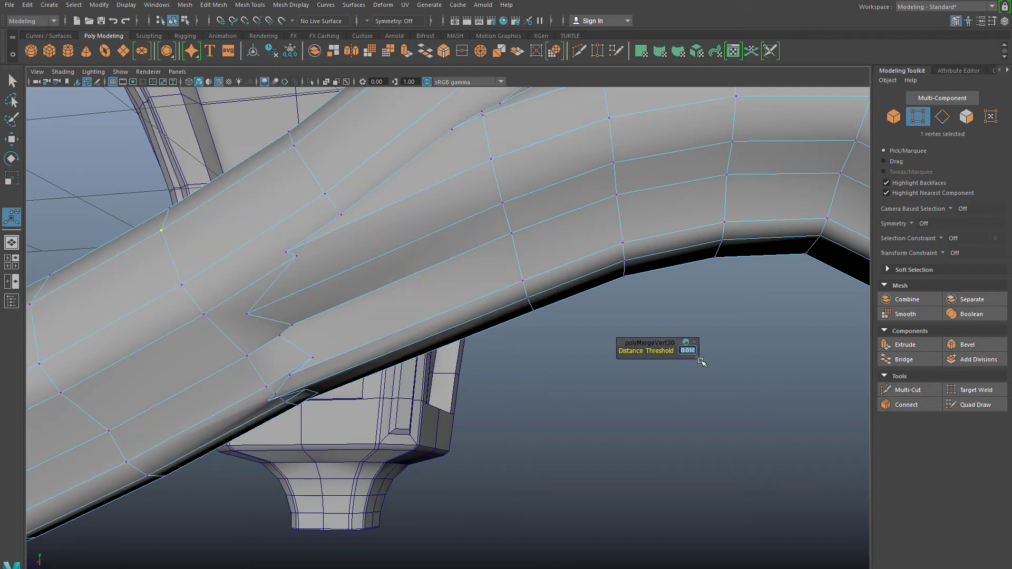
pyautogui.write('.05')
pyautogui.press('Return')
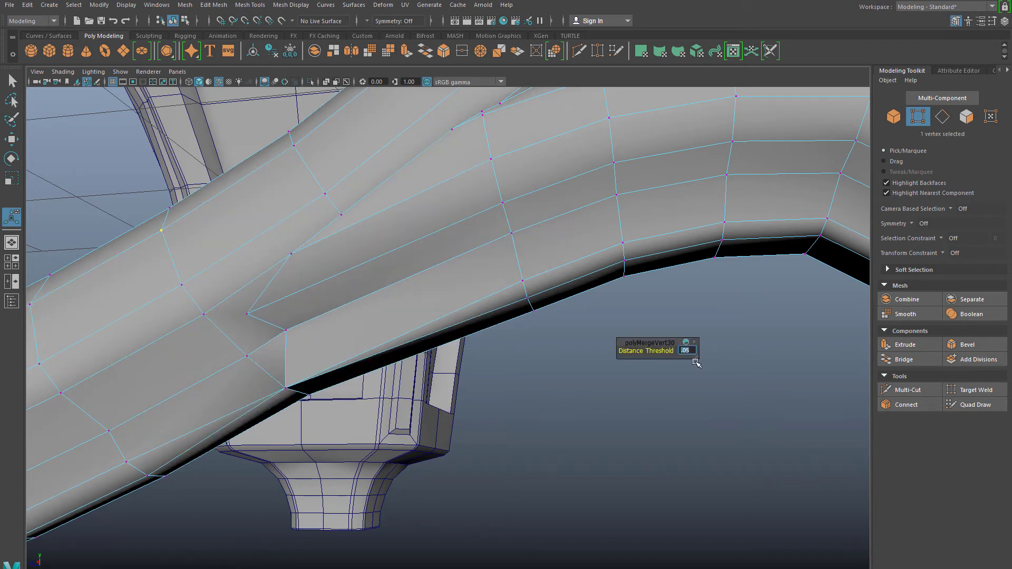
pyautogui.keyDown('alt'); pyautogui.moveTo(420, 451); pyautogui.dragTo(261, 441); pyautogui.keyUp('alt')
pyautogui.keyDown('alt'); pyautogui.moveTo(262, 440); pyautogui.dragTo(247, 344, button='middle'); pyautogui.keyUp('alt')
pyautogui.keyDown('alt'); pyautogui.moveTo(248, 345); pyautogui.dragTo(293, 359); pyautogui.keyUp('alt')
pyautogui.hotkey('ctrl', 'z')
# Set the merge distance threshold for the junction vertices to 0.025.
pyautogui.scroll(6, 277, 411)
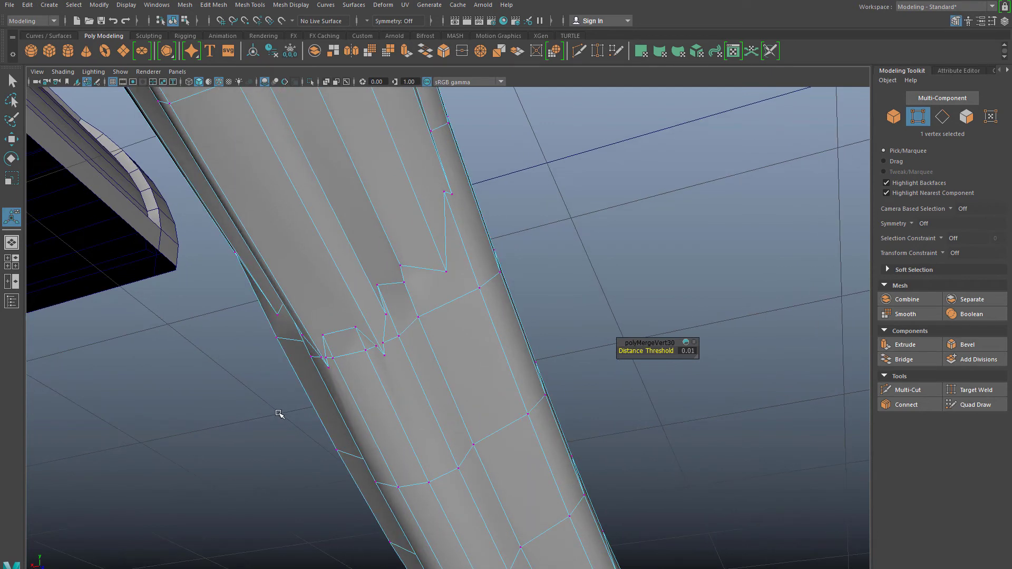
pyautogui.click(690, 351)
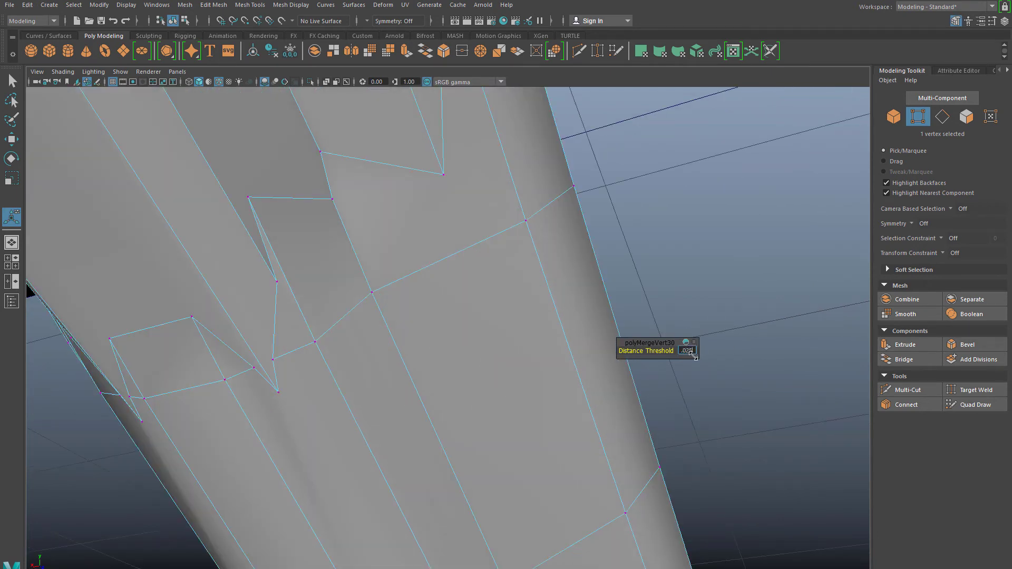
pyautogui.write('.025')
pyautogui.press('Return')
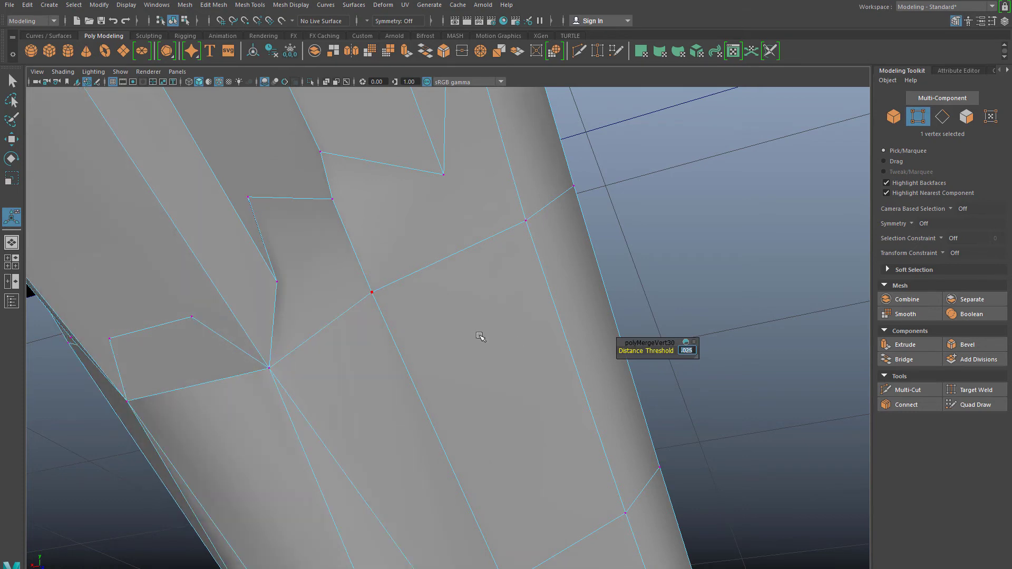
pyautogui.scroll(-5, 383, 355)
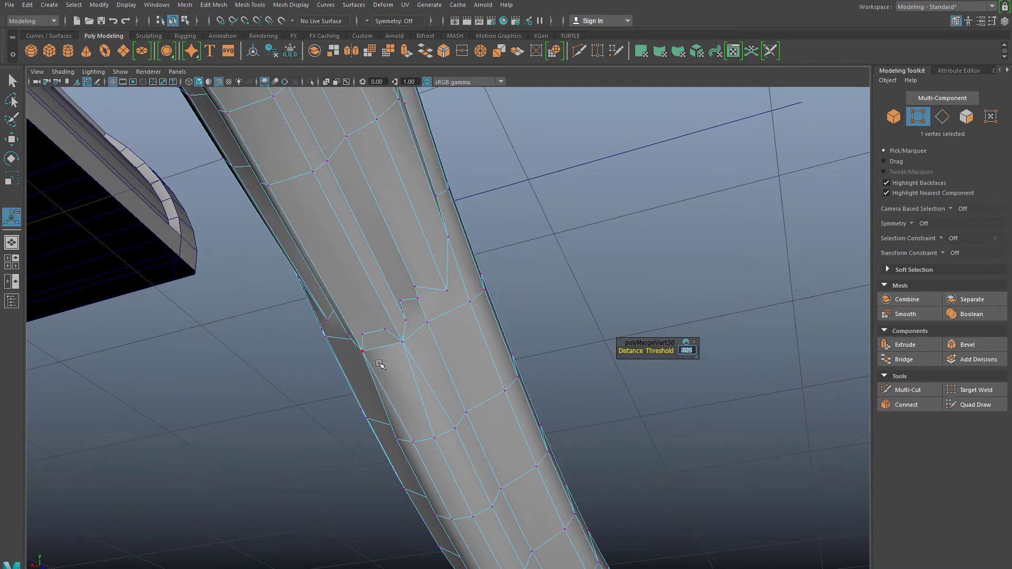
pyautogui.hotkey('ctrl', 'z')
pyautogui.hotkey('ctrl', 'y')
pyautogui.hotkey('ctrl', 'y')
# Start Target Weld with Object X symmetry and weld the stray vertices under the hook's end onto the tube's edge loop.
pyautogui.keyDown('alt'); pyautogui.moveTo(300, 404); pyautogui.dragTo(413, 377); pyautogui.keyUp('alt')
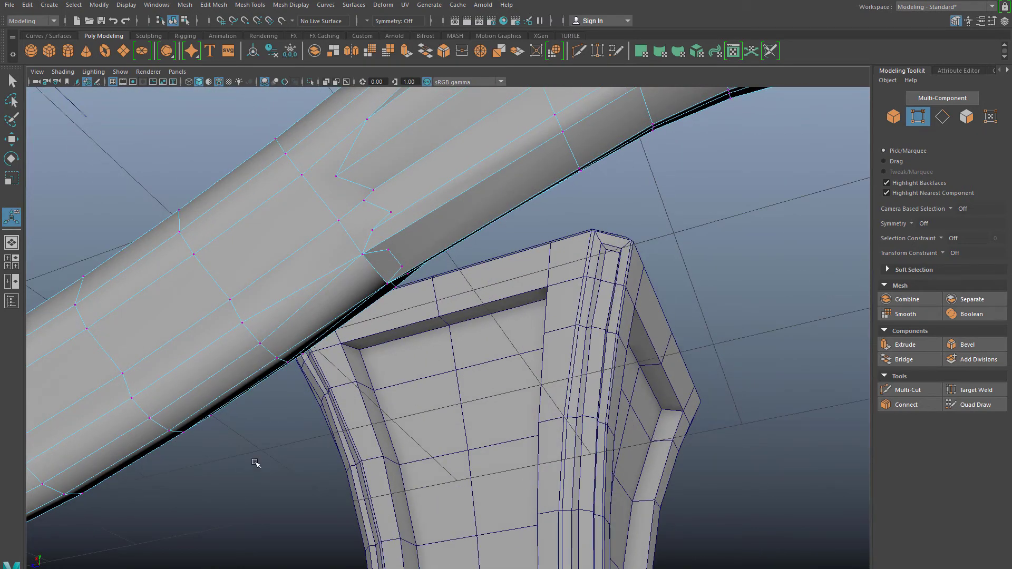
pyautogui.keyDown('alt'); pyautogui.moveTo(255, 463); pyautogui.dragTo(393, 369); pyautogui.keyUp('alt')
pyautogui.scroll(5, 393, 368)
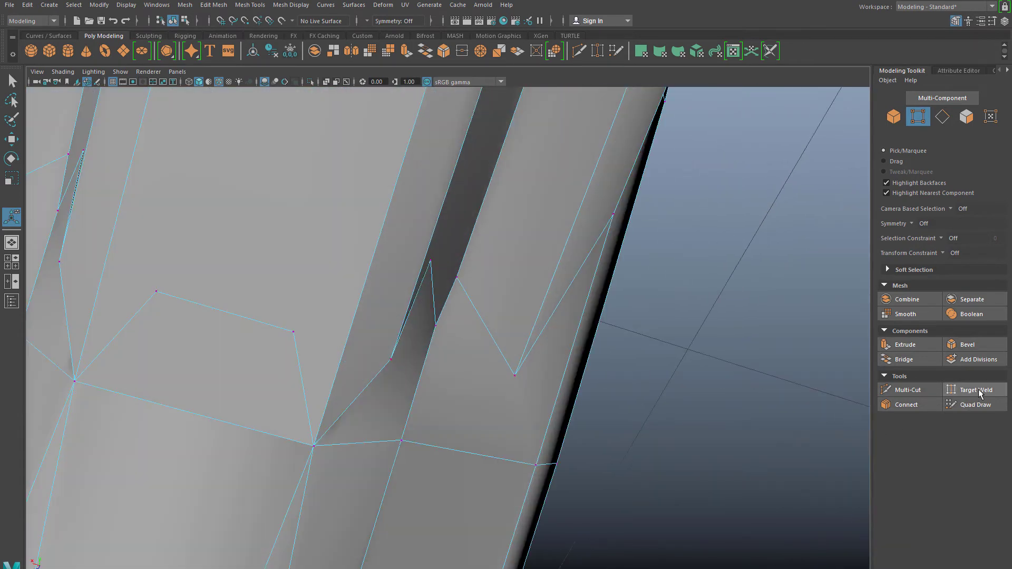
pyautogui.click(976, 390)
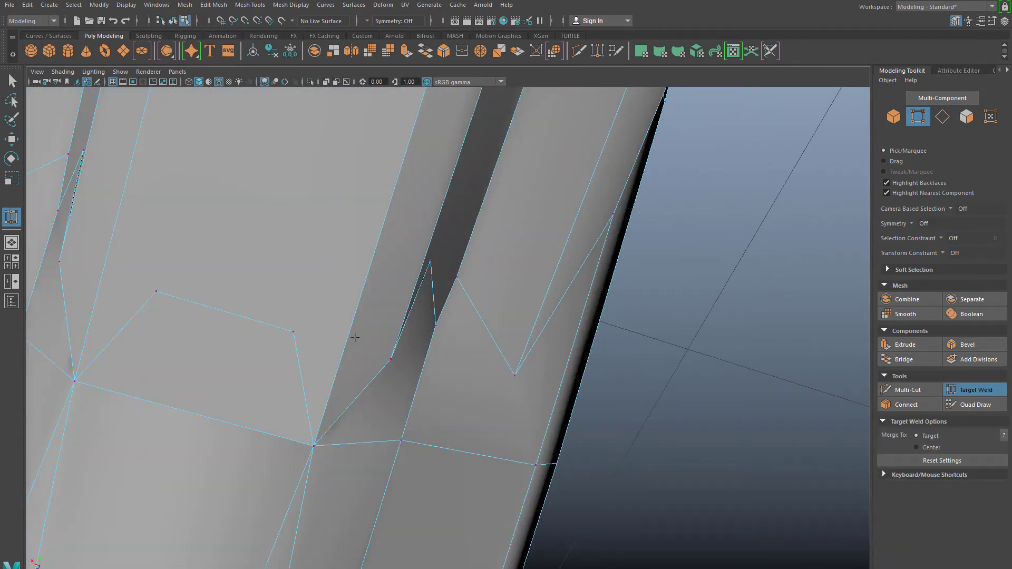
pyautogui.moveTo(292, 305); pyautogui.dragTo(241, 305, button='right')
pyautogui.scroll(-5, 295, 274)
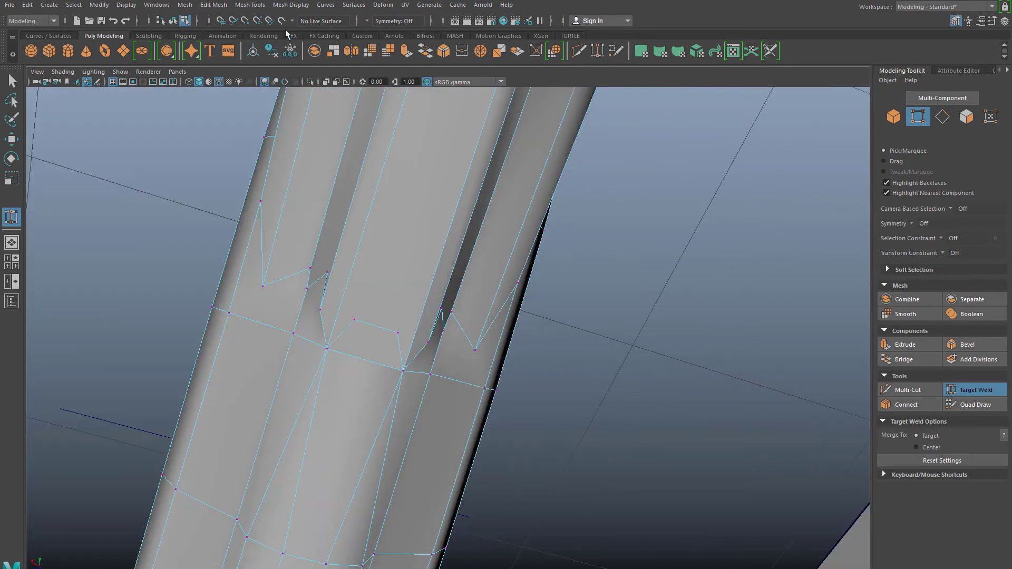
pyautogui.click(371, 22)
pyautogui.click(393, 49)
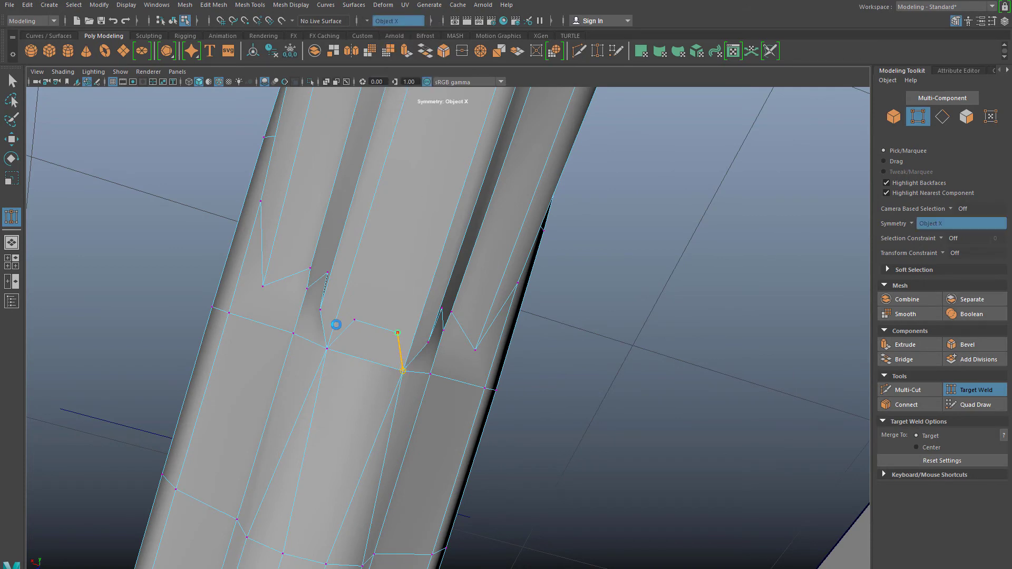
pyautogui.moveTo(397, 333); pyautogui.dragTo(402, 371)
pyautogui.moveTo(326, 347); pyautogui.dragTo(327, 347)
# Target-weld the remaining jagged vertices along the side of the junction onto neighbouring tube vertices.
pyautogui.keyDown('alt'); pyautogui.moveTo(260, 321); pyautogui.dragTo(318, 274); pyautogui.keyUp('alt')
pyautogui.moveTo(318, 274); pyautogui.dragTo(354, 259, button='right')
pyautogui.moveTo(336, 301); pyautogui.dragTo(286, 300, button='right')
pyautogui.scroll(4, 324, 315)
pyautogui.keyDown('alt'); pyautogui.moveTo(325, 315); pyautogui.dragTo(447, 270); pyautogui.keyUp('alt')
pyautogui.moveTo(404, 240); pyautogui.dragTo(369, 269)
pyautogui.scroll(-4, 345, 255)
pyautogui.moveTo(476, 204); pyautogui.dragTo(495, 287)
pyautogui.keyDown('alt'); pyautogui.moveTo(494, 287); pyautogui.dragTo(458, 316, button='middle'); pyautogui.keyUp('alt')
pyautogui.scroll(3, 459, 316)
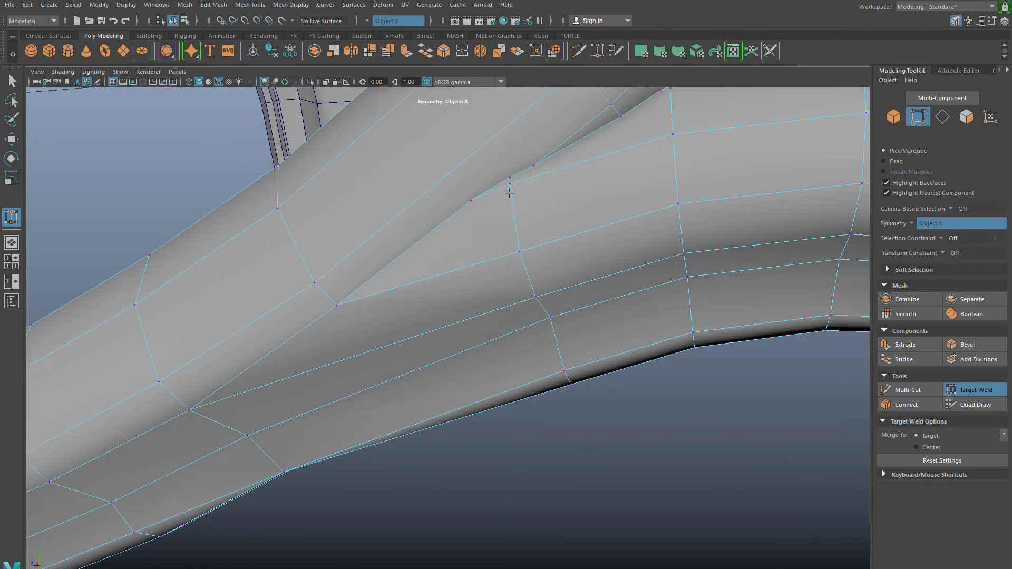
# Weld the nearly coincident vertices in the crease on the other side of the hook junction.
pyautogui.keyDown('alt'); pyautogui.moveTo(544, 216); pyautogui.dragTo(326, 315); pyautogui.keyUp('alt')
pyautogui.keyDown('alt'); pyautogui.moveTo(431, 278); pyautogui.dragTo(413, 296); pyautogui.keyUp('alt')
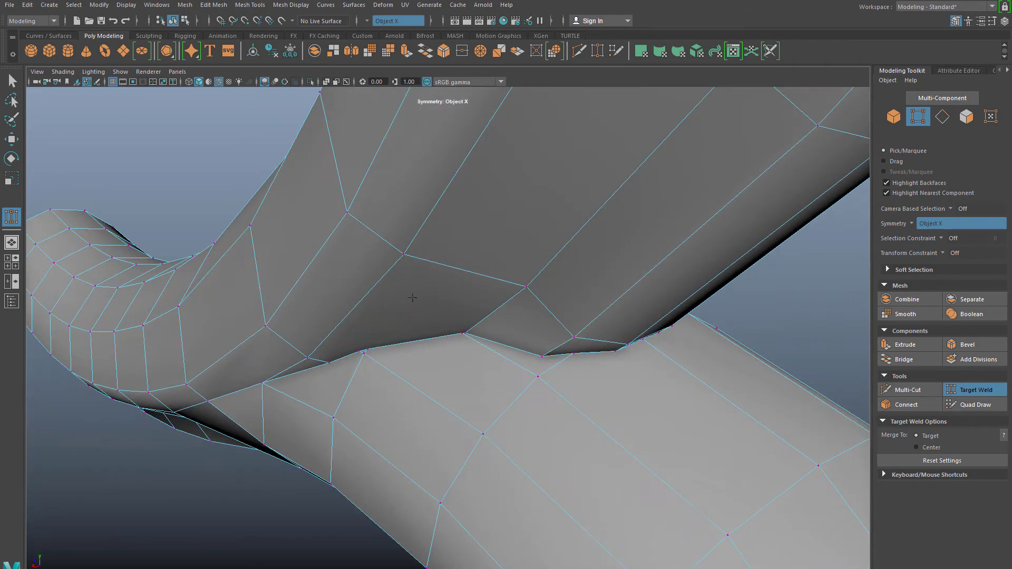
pyautogui.scroll(3, 413, 295)
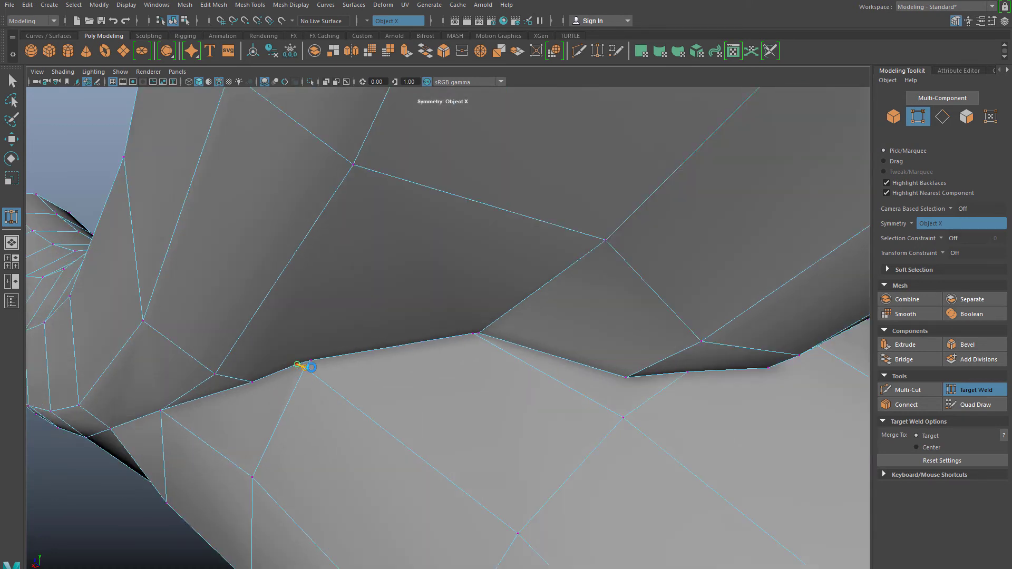
pyautogui.moveTo(310, 368); pyautogui.dragTo(305, 376)
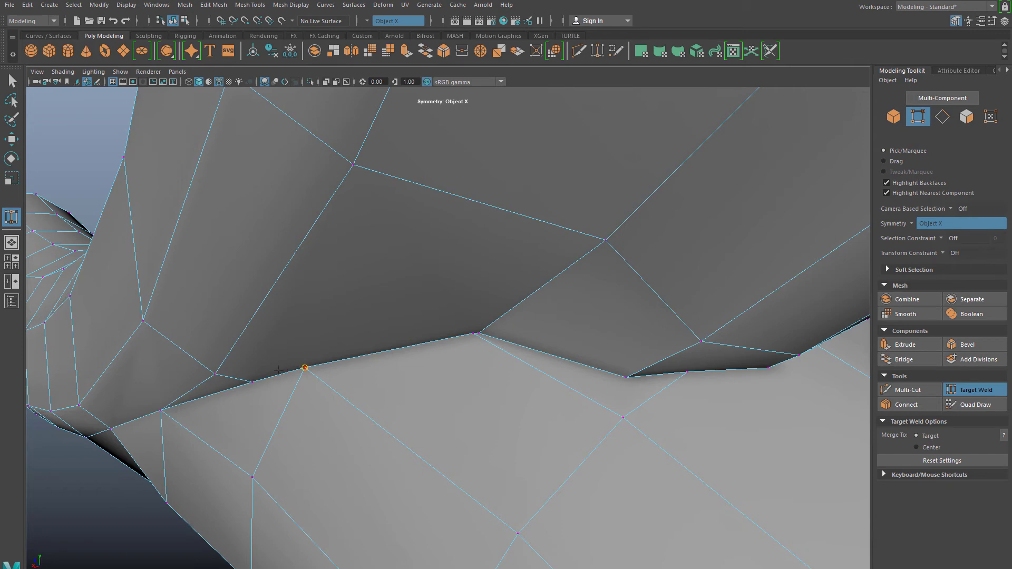
pyautogui.scroll(-4, 448, 367)
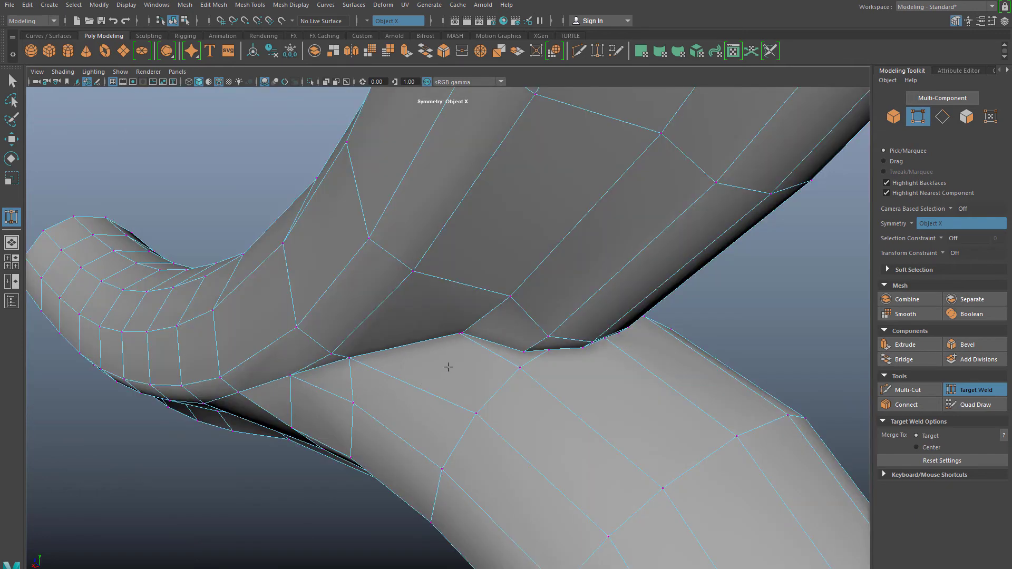
# Weld the extra vertices farther along the crease between hook and tube onto adjacent seam vertices.
pyautogui.scroll(3, 438, 363)
pyautogui.keyDown('alt'); pyautogui.moveTo(517, 369); pyautogui.dragTo(456, 369); pyautogui.keyUp('alt')
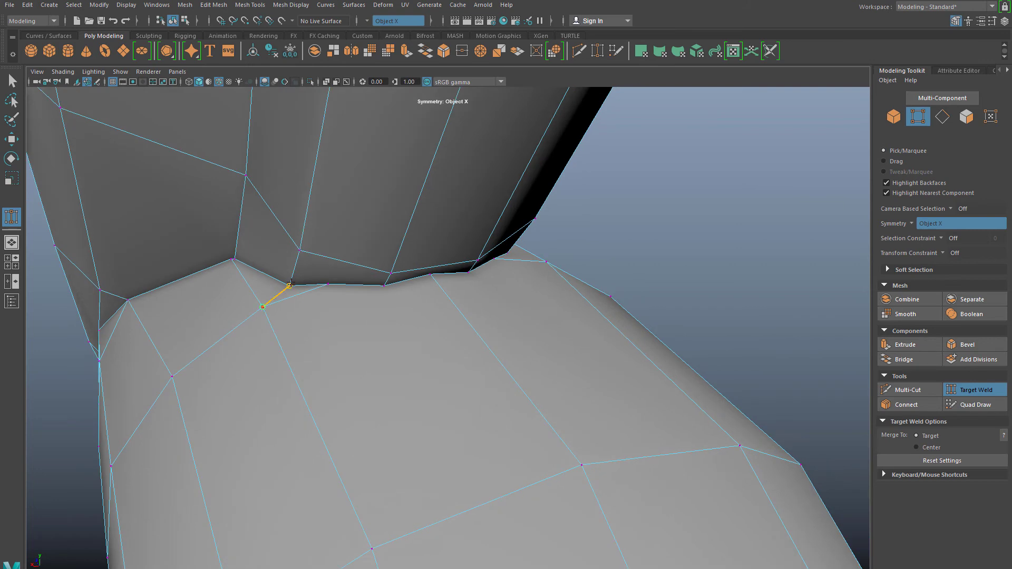
pyautogui.moveTo(290, 285); pyautogui.dragTo(384, 285)
pyautogui.keyDown('alt'); pyautogui.moveTo(463, 316); pyautogui.dragTo(216, 354); pyautogui.keyUp('alt')
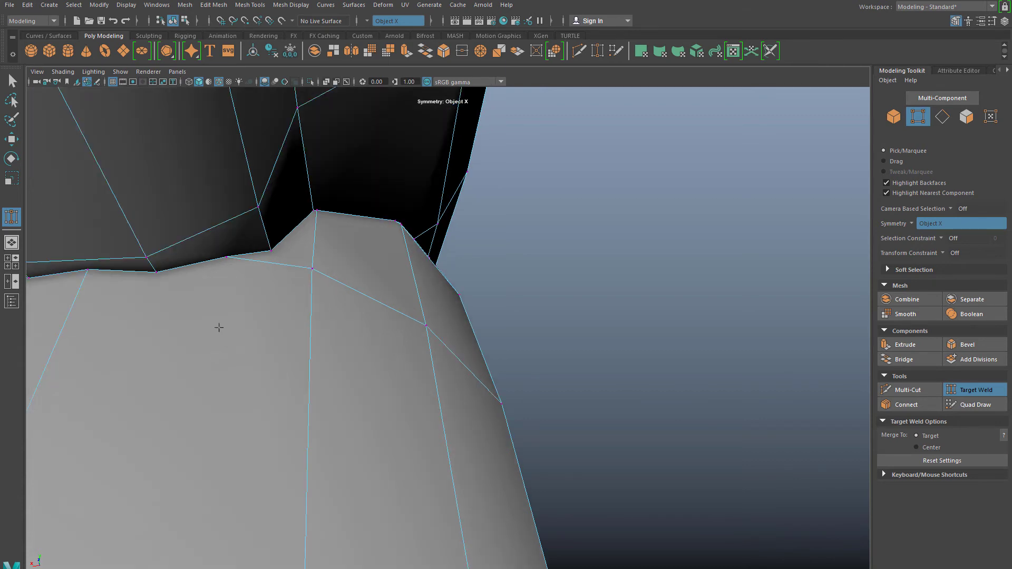
pyautogui.moveTo(269, 258); pyautogui.dragTo(270, 251)
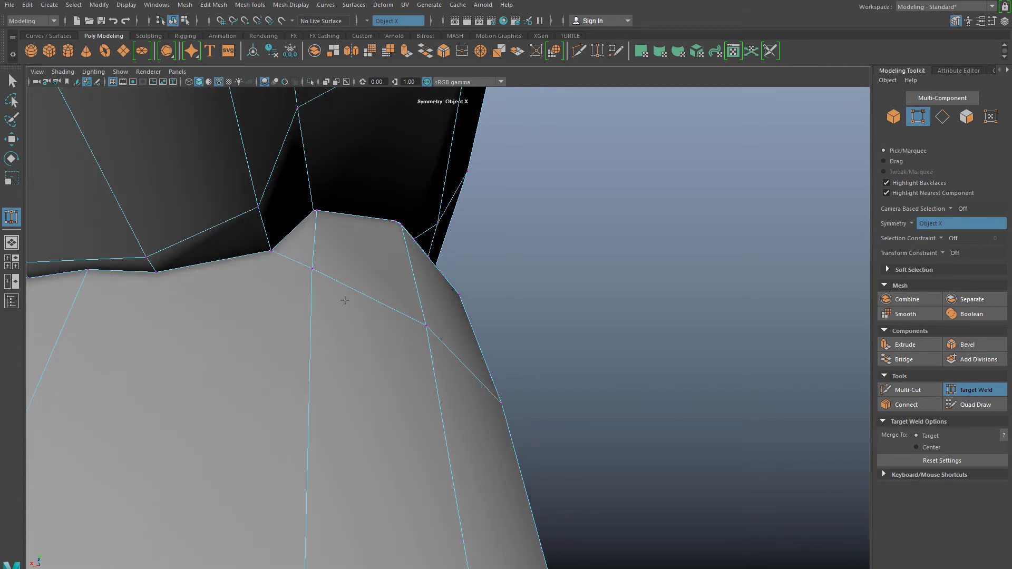
pyautogui.keyDown('alt'); pyautogui.moveTo(343, 295); pyautogui.dragTo(316, 311); pyautogui.keyUp('alt')
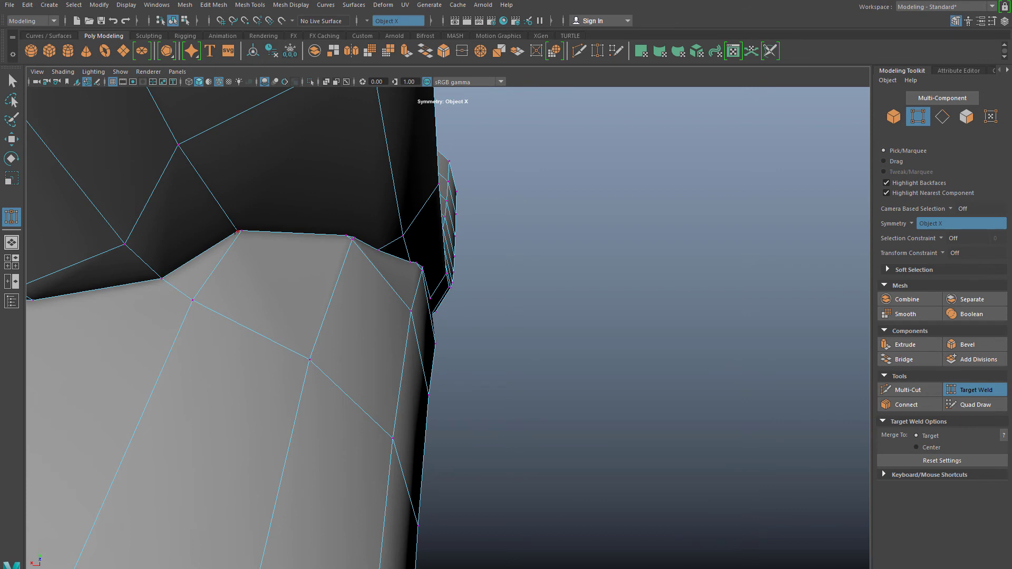
pyautogui.moveTo(238, 231)
pyautogui.keyDown('alt'); pyautogui.mouseDown()
pyautogui.moveTo(244, 244)
pyautogui.moveTo(217, 210)
pyautogui.mouseUp(); pyautogui.keyUp('alt')
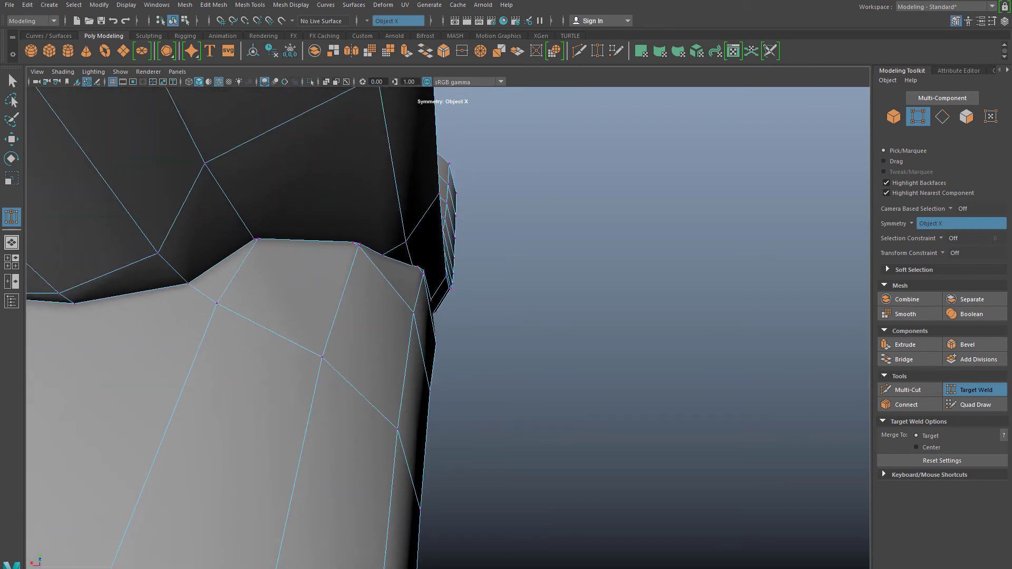
# Leave Target Weld, select the tight vertex cluster at the middle of the crease, and merge it with a 0.01 threshold.
pyautogui.press('q')
pyautogui.keyDown('alt'); pyautogui.moveTo(257, 293); pyautogui.dragTo(277, 274); pyautogui.keyUp('alt')
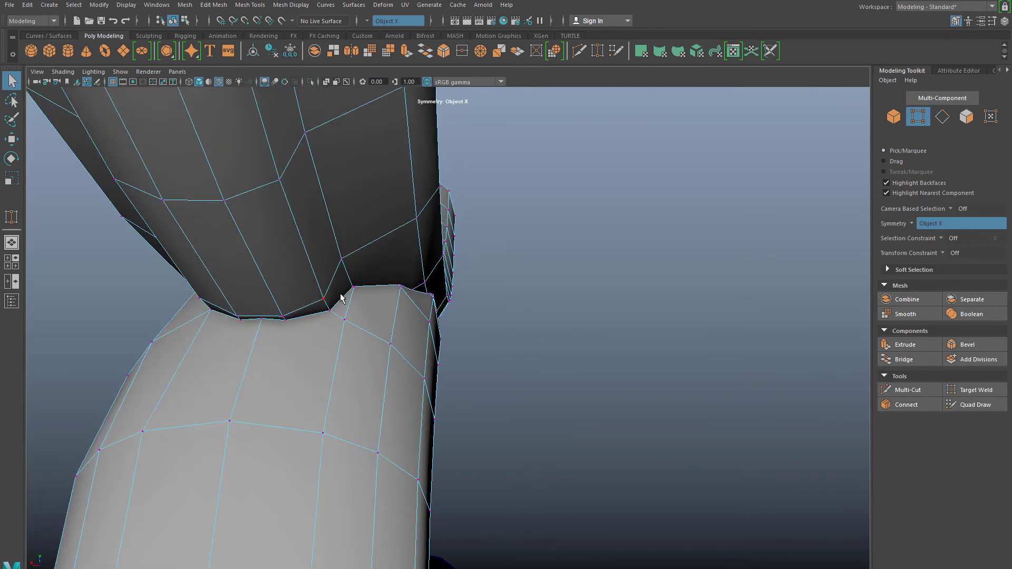
pyautogui.moveTo(353, 289); pyautogui.dragTo(536, 349)
pyautogui.press('f')
pyautogui.keyDown('alt'); pyautogui.moveTo(402, 298); pyautogui.dragTo(421, 333, button='right'); pyautogui.keyUp('alt')
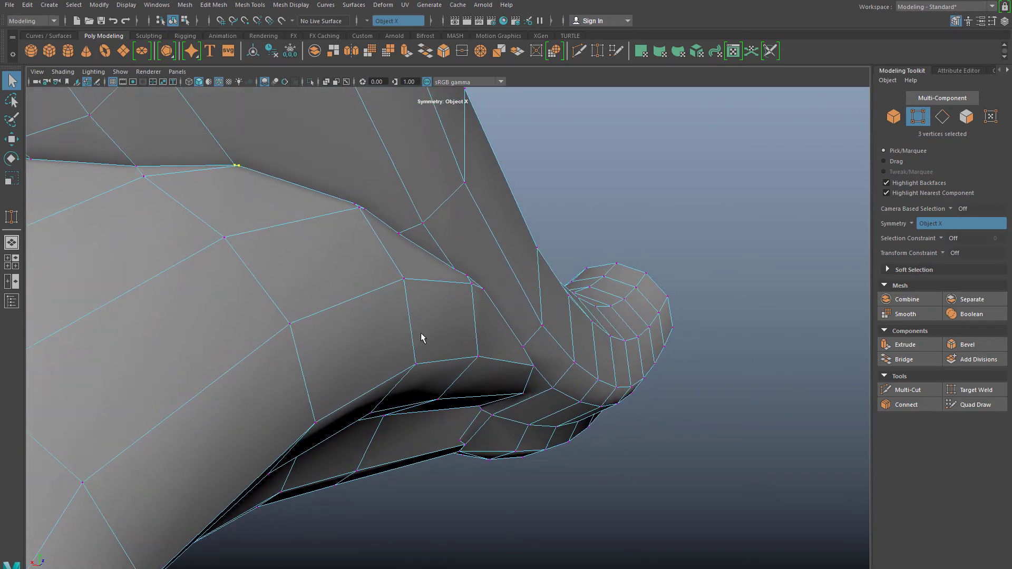
pyautogui.click(460, 52)
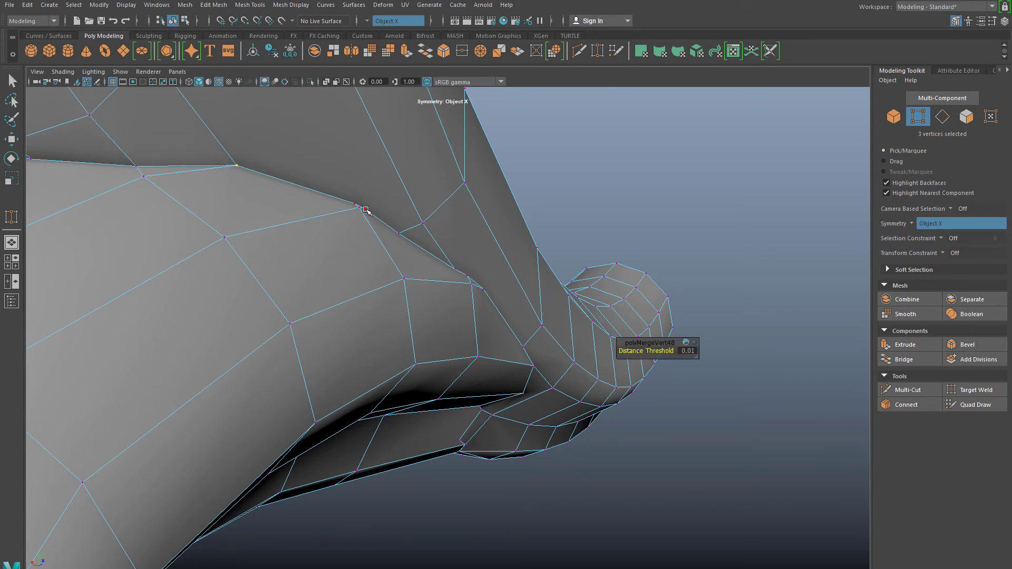
# Select the next tight cluster of vertices along the crease and merge it with a 0.01 threshold.
pyautogui.moveTo(345, 196); pyautogui.dragTo(375, 219)
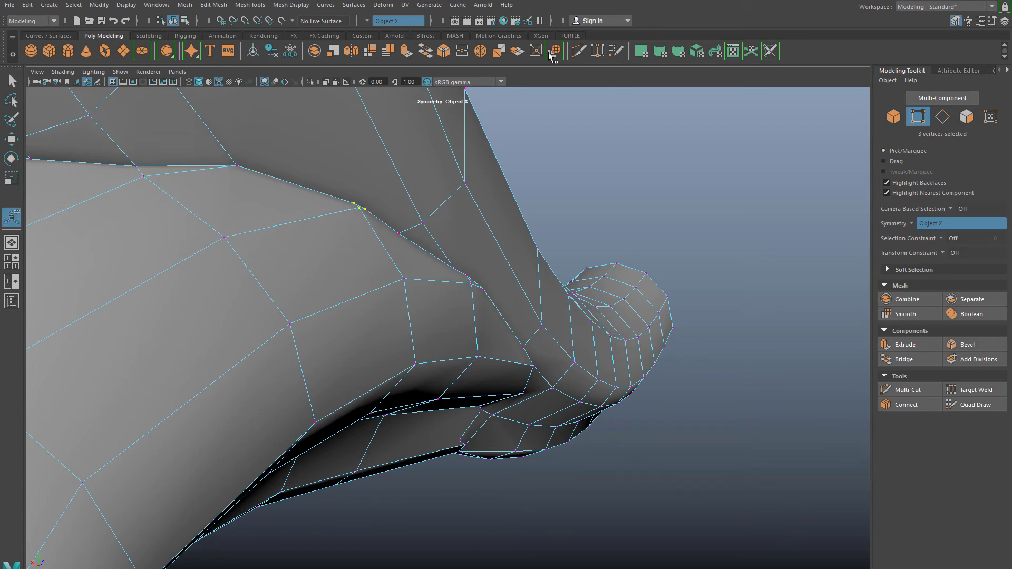
pyautogui.click(455, 52)
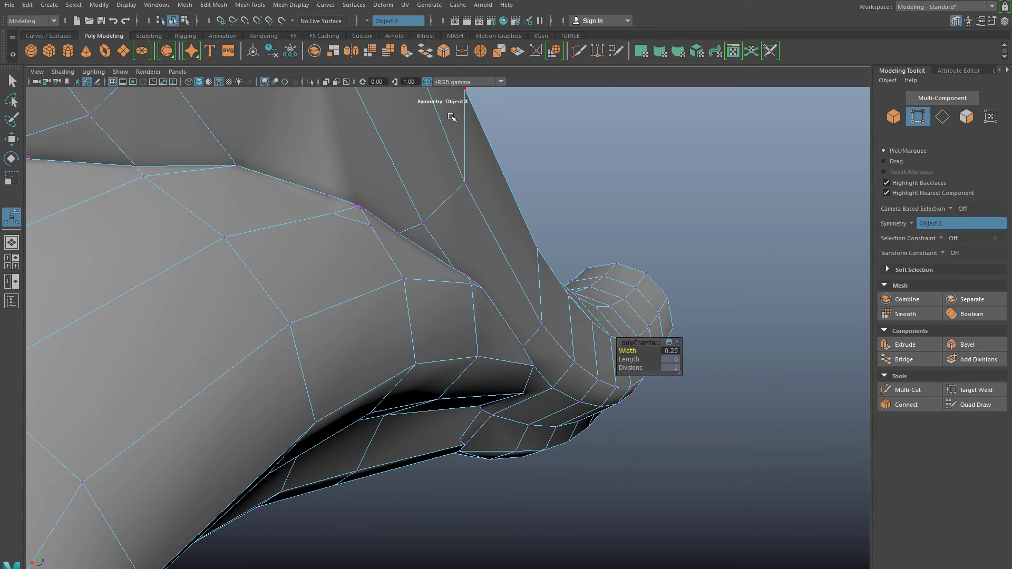
pyautogui.click(461, 51)
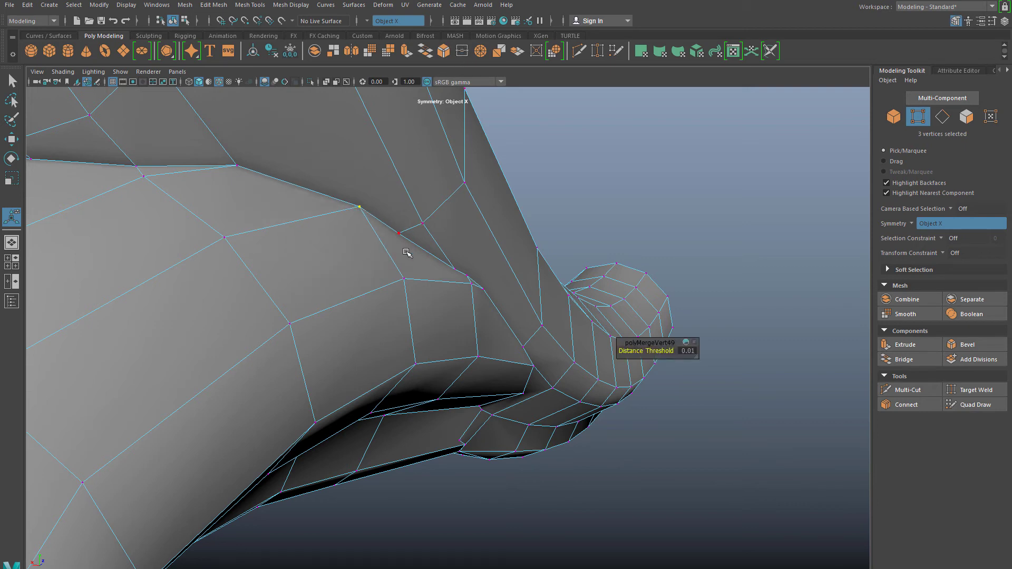
# Target Weld the two stray vertices in the side crease onto the seam vertex where the tube meets the hook.
pyautogui.keyDown('alt'); pyautogui.moveTo(414, 262); pyautogui.dragTo(394, 263); pyautogui.keyUp('alt')
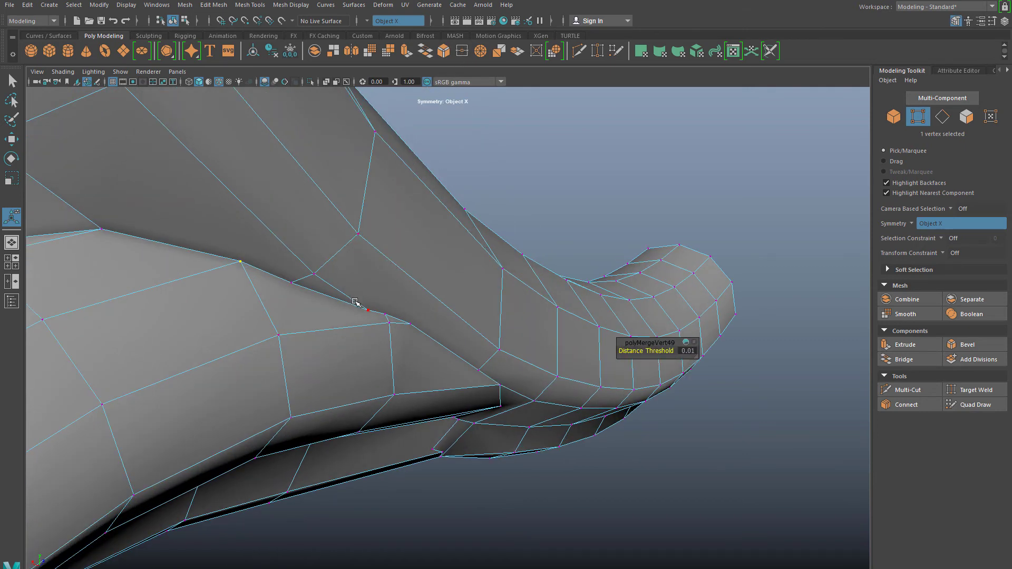
pyautogui.click(961, 390)
pyautogui.keyDown('alt'); pyautogui.moveTo(285, 400); pyautogui.dragTo(379, 375); pyautogui.keyUp('alt')
pyautogui.moveTo(334, 311); pyautogui.dragTo(318, 293)
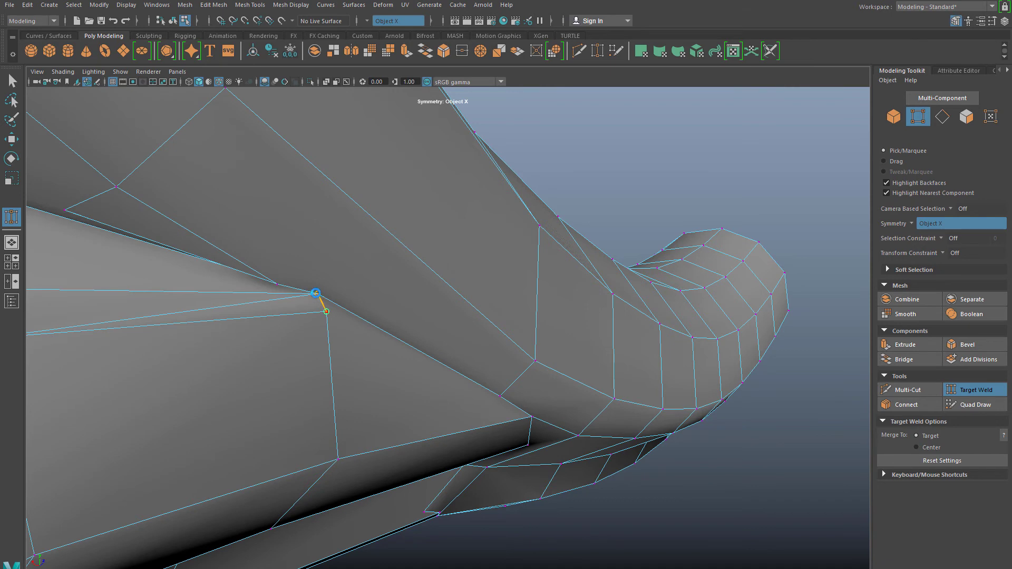
pyautogui.moveTo(316, 293); pyautogui.dragTo(315, 293)
pyautogui.scroll(-3, 295, 311)
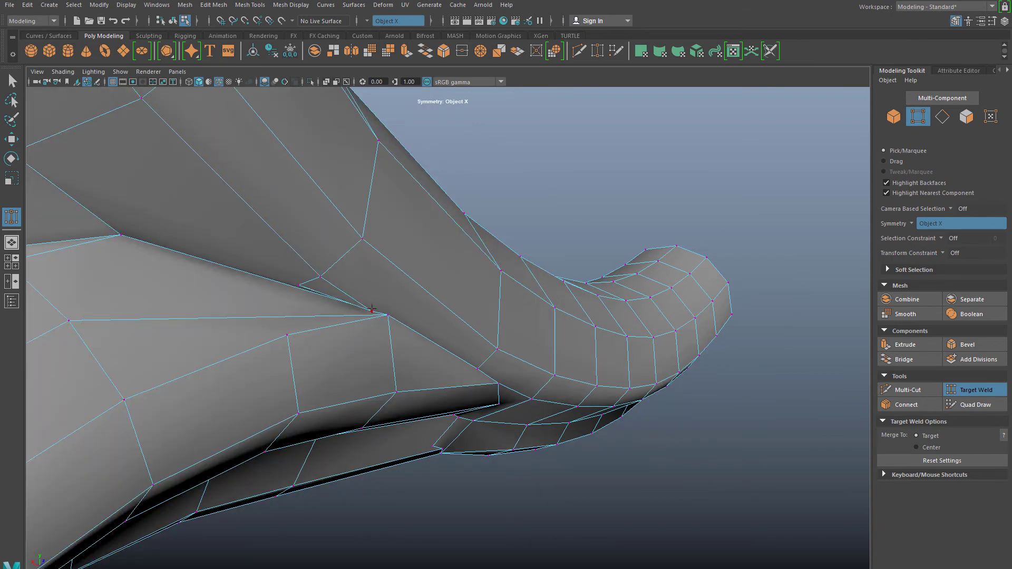
pyautogui.scroll(2, 287, 311)
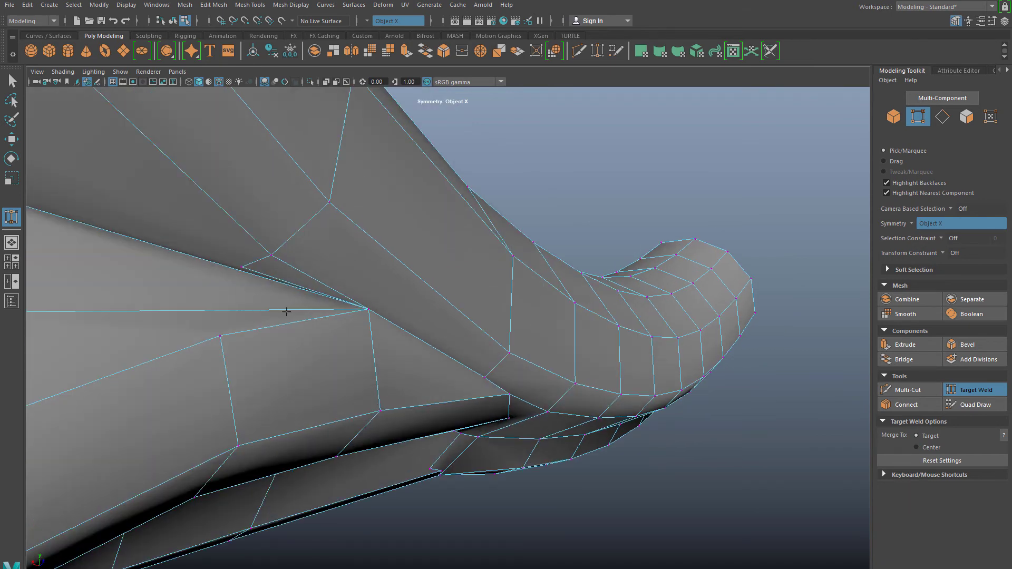
pyautogui.keyDown('alt'); pyautogui.moveTo(283, 307); pyautogui.dragTo(335, 314, button='middle'); pyautogui.keyUp('alt')
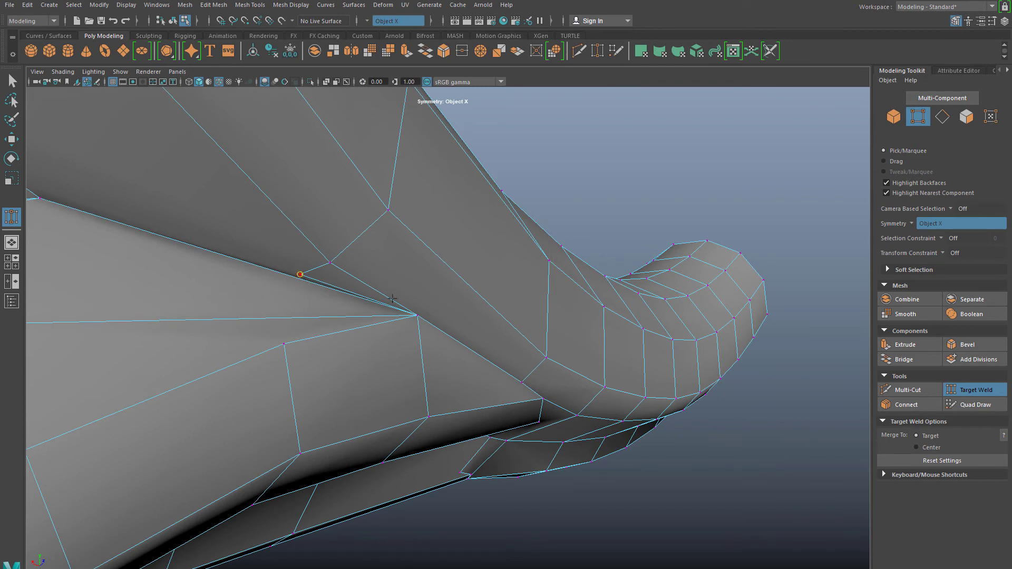
pyautogui.moveTo(392, 298); pyautogui.dragTo(418, 325)
pyautogui.scroll(-2, 338, 334)
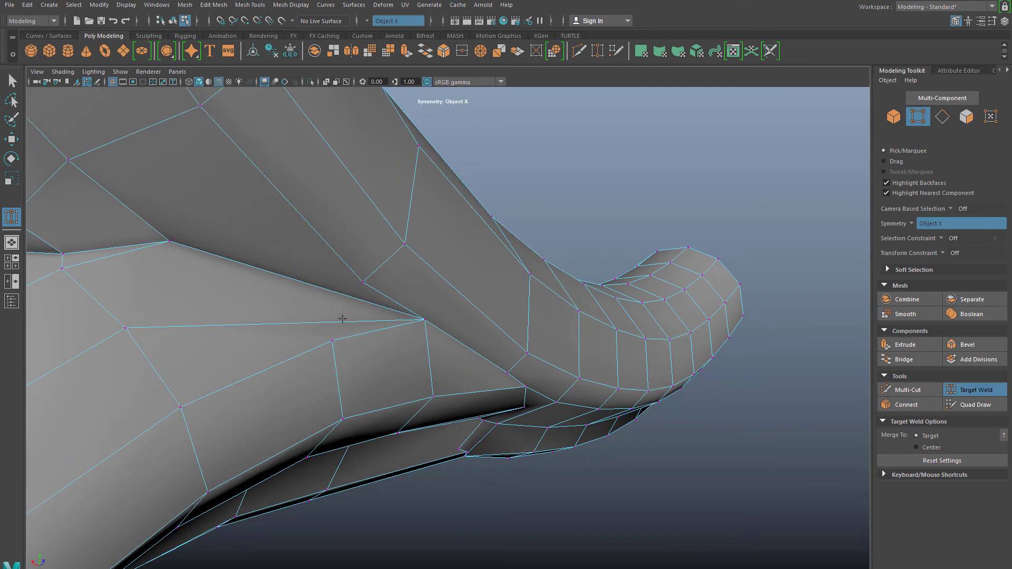
# Multi-Cut an edge from the nearby tube vertex across the crease edge to the adjoining vertex on the other side.
pyautogui.click(907, 390)
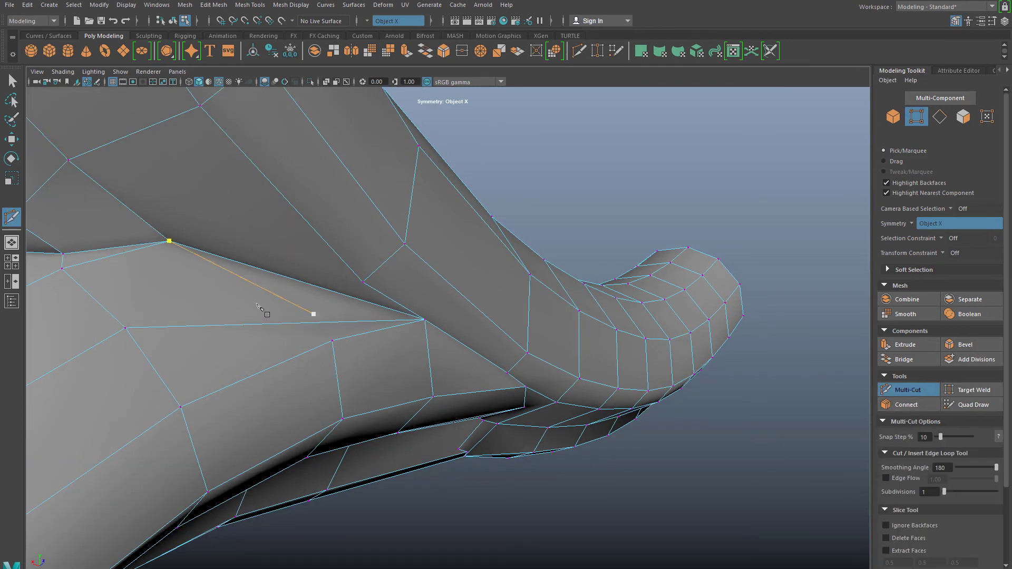
pyautogui.click(169, 241)
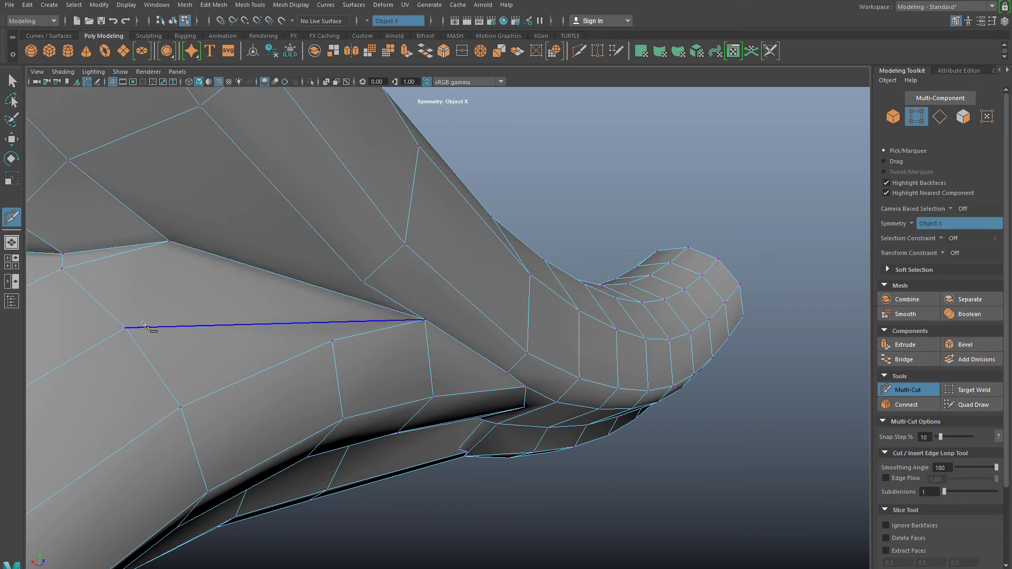
pyautogui.click(315, 286)
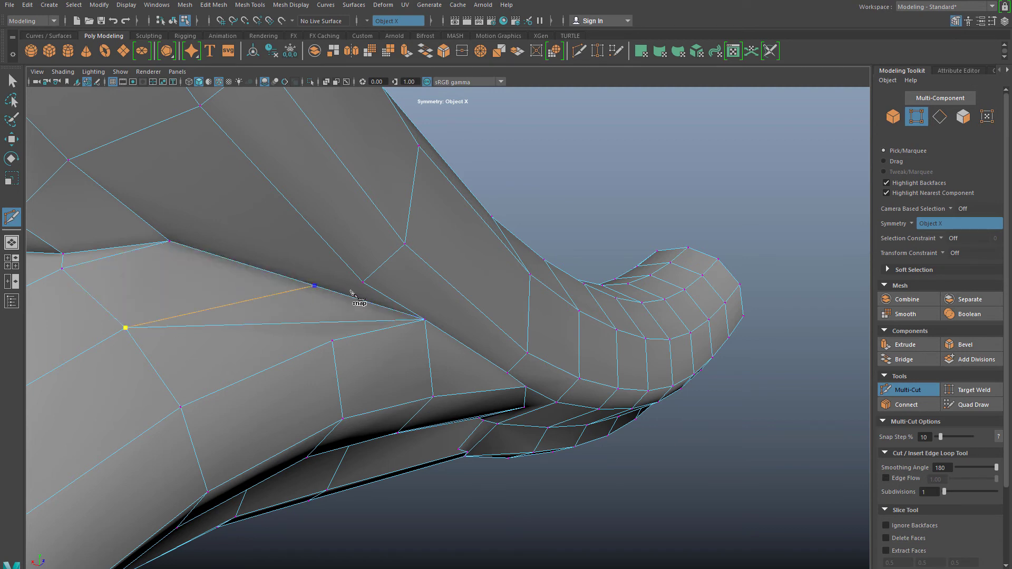
pyautogui.click(363, 282)
pyautogui.rightClick(364, 283)
# Leave Multi-Cut and merge the selected pair of vertices on the opposite side's seam with a 0.01 threshold.
pyautogui.scroll(-2, 356, 362)
pyautogui.keyDown('alt'); pyautogui.moveTo(354, 372); pyautogui.dragTo(406, 388); pyautogui.keyUp('alt')
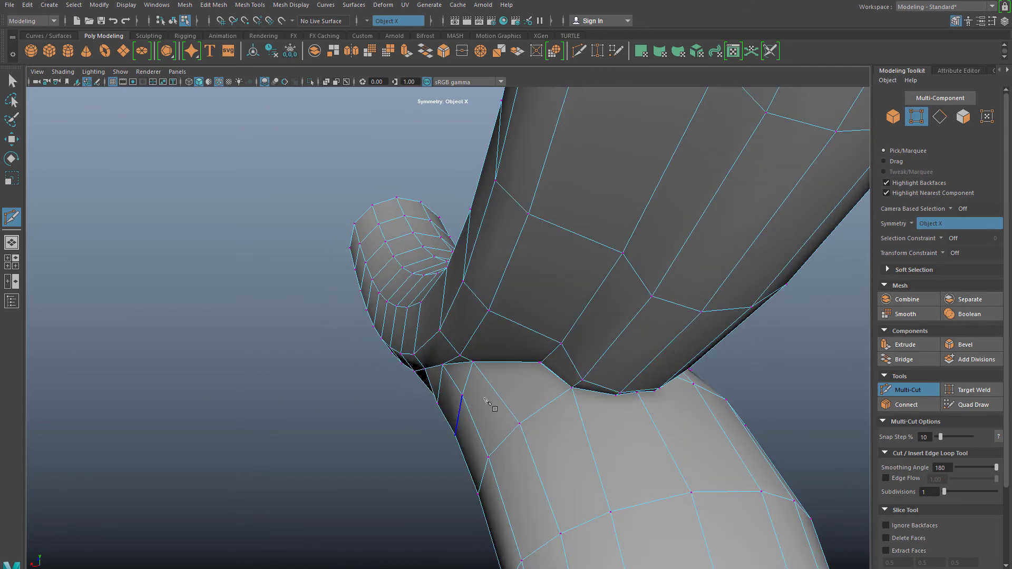
pyautogui.press('q')
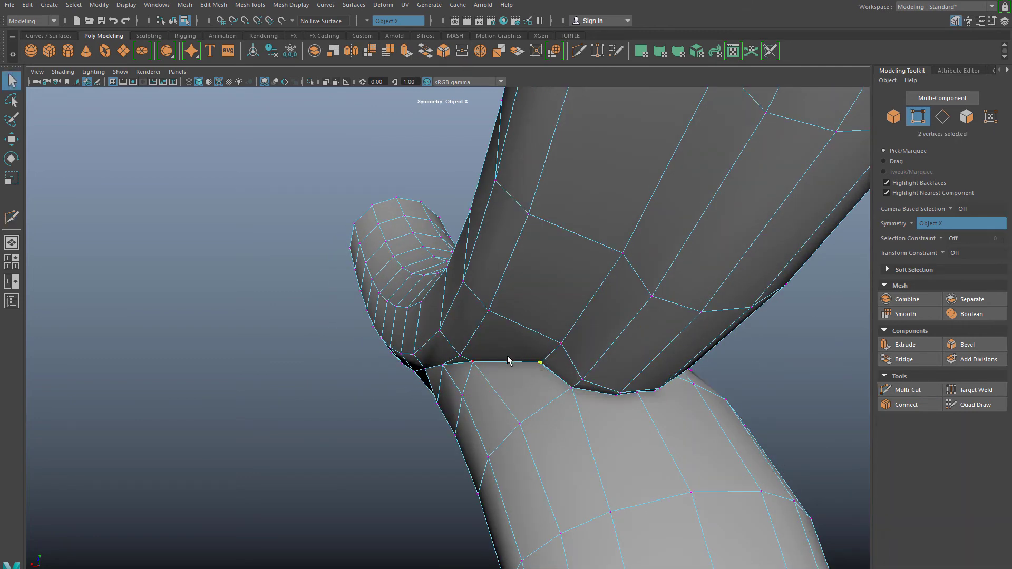
pyautogui.press('g')
# Set Target Weld to merge to Center and weld the two middle vertices just above the rear seam together.
pyautogui.keyDown('alt'); pyautogui.moveTo(541, 395); pyautogui.dragTo(488, 285); pyautogui.keyUp('alt')
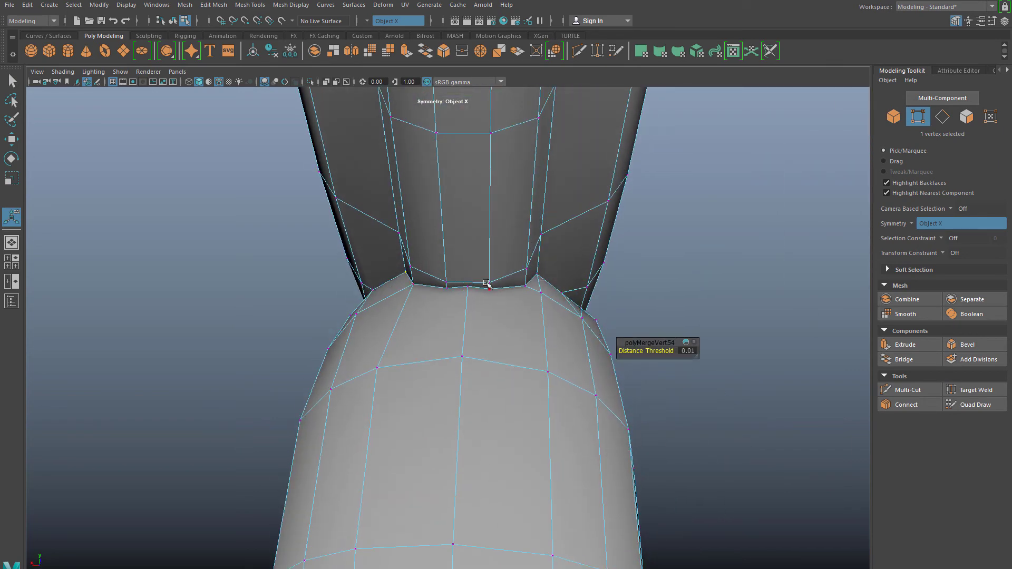
pyautogui.keyDown('alt'); pyautogui.moveTo(488, 285); pyautogui.dragTo(527, 411, button='right'); pyautogui.keyUp('alt')
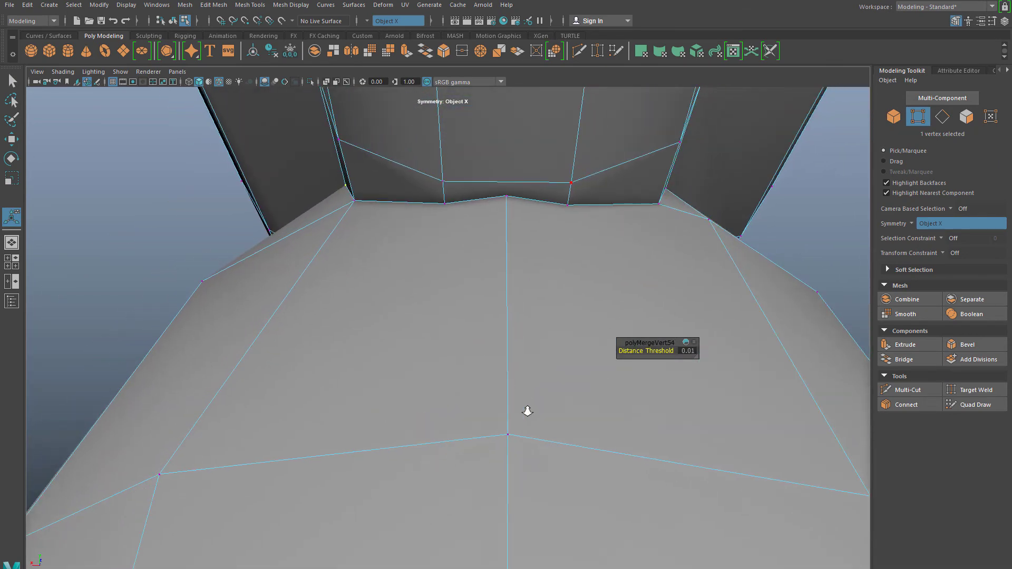
pyautogui.press('q')
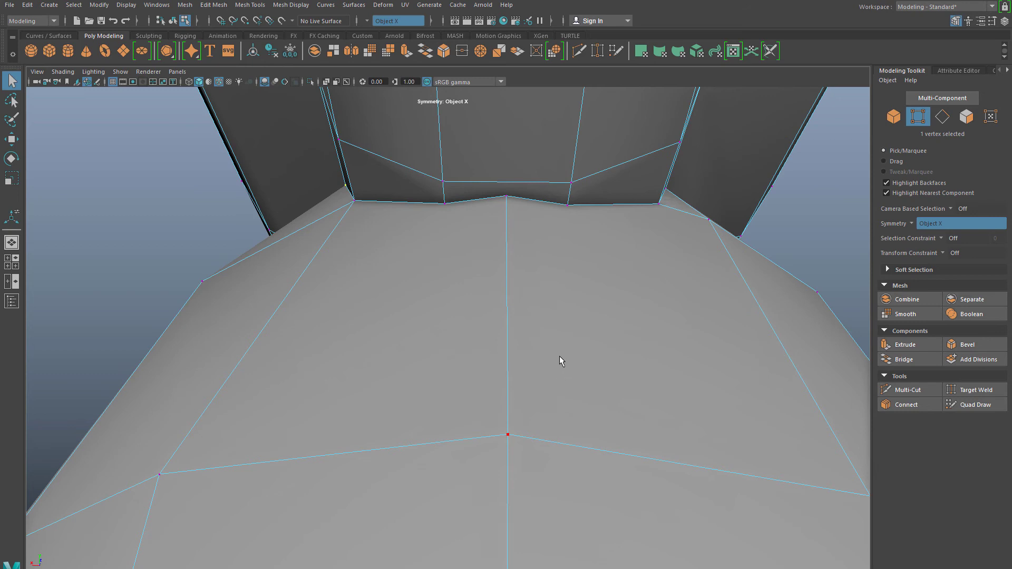
pyautogui.keyDown('alt'); pyautogui.moveTo(558, 355); pyautogui.dragTo(564, 308); pyautogui.keyUp('alt')
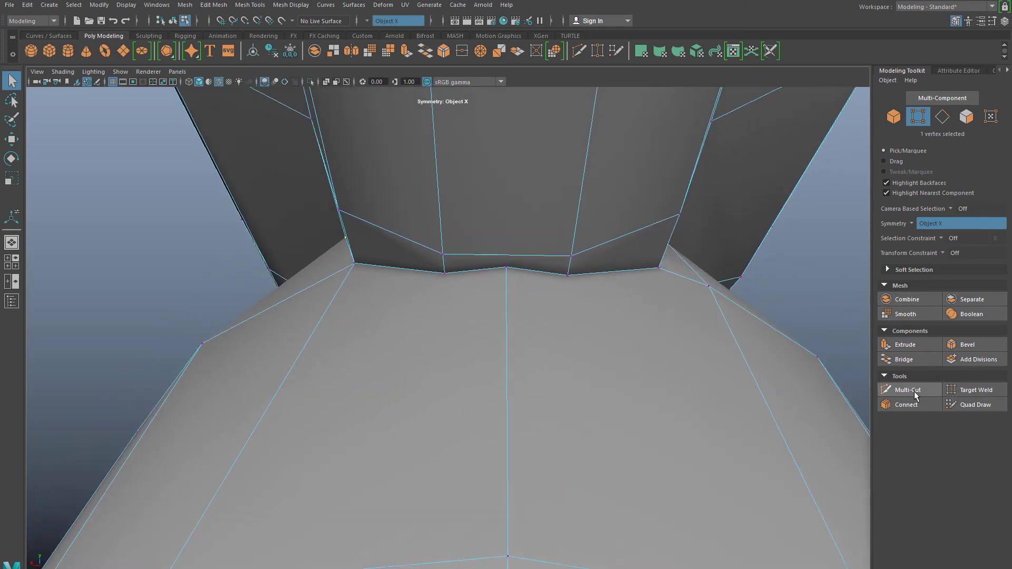
pyautogui.click(974, 389)
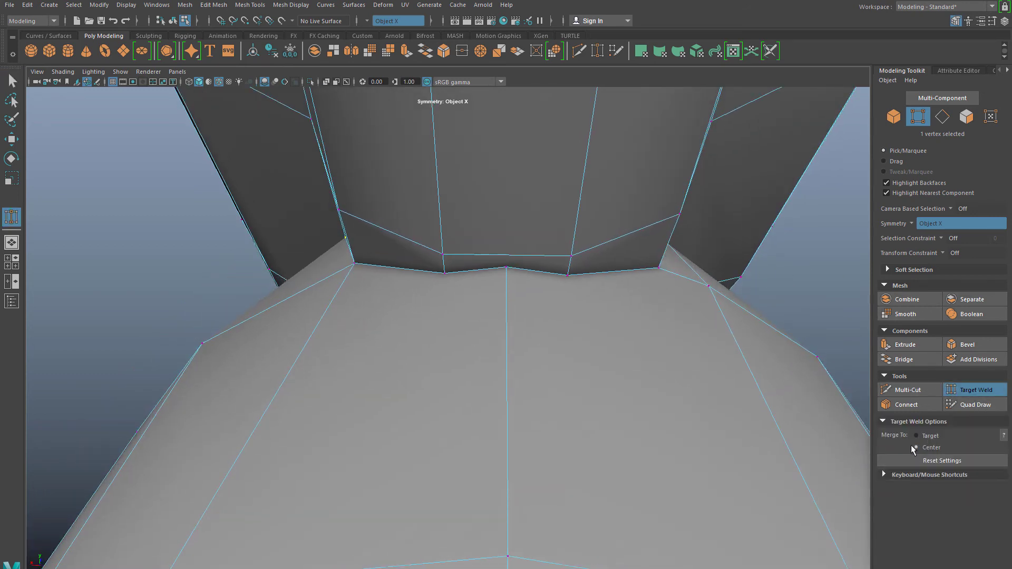
pyautogui.moveTo(442, 254); pyautogui.dragTo(503, 263)
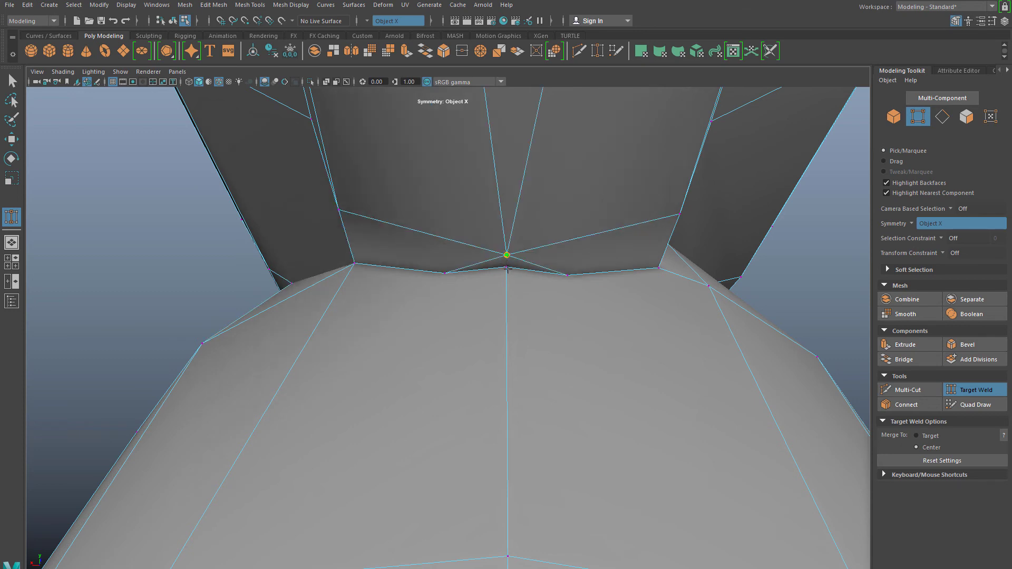
# Weld the centred vertex onto the middle seam vertex below it, with Merge To set to Target.
pyautogui.scroll(3, 505, 283)
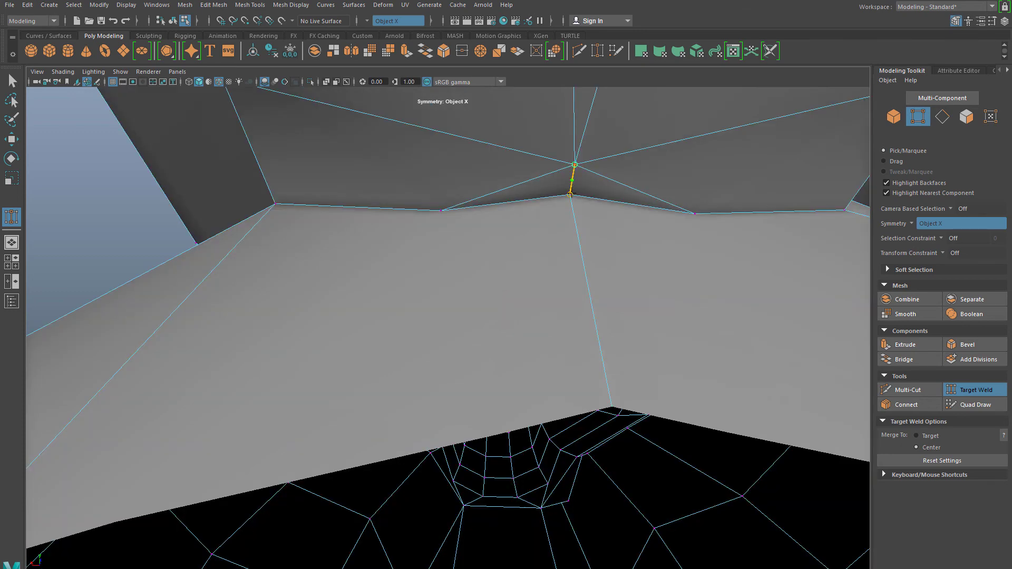
pyautogui.moveTo(573, 230); pyautogui.dragTo(573, 228)
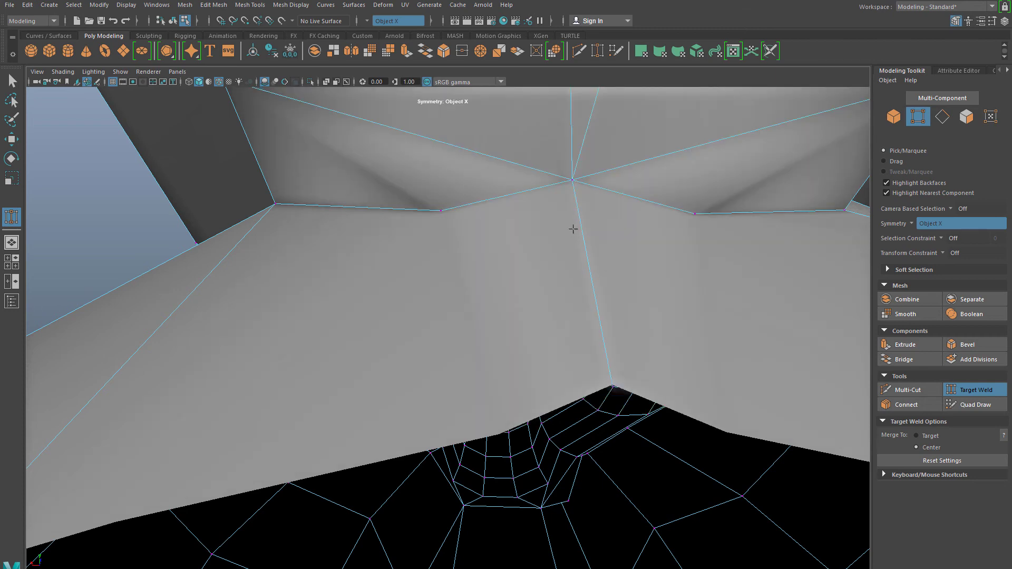
pyautogui.hotkey('ctrl', 'z')
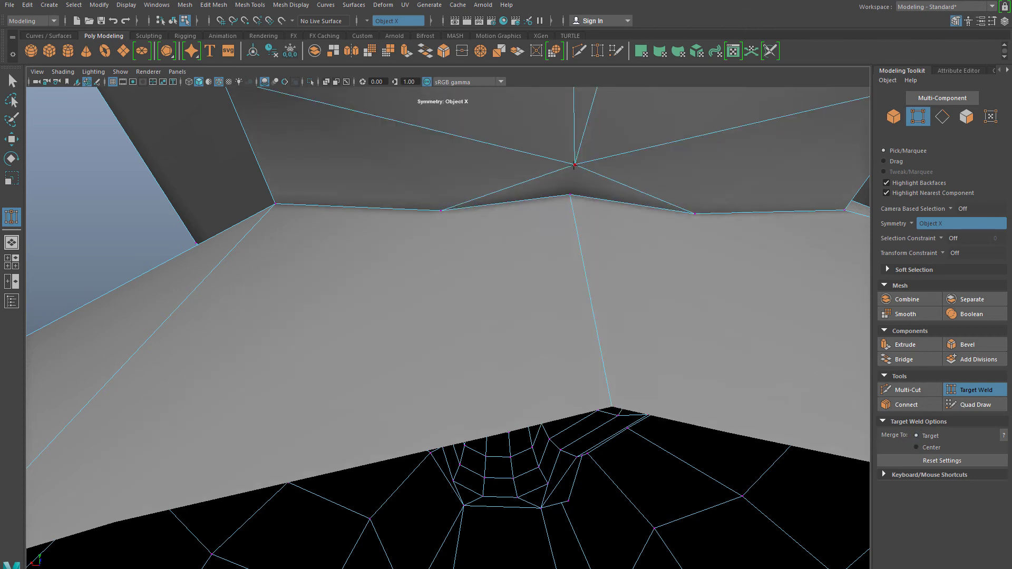
pyautogui.hotkey('shift', 'z')
pyautogui.scroll(-3, 550, 245)
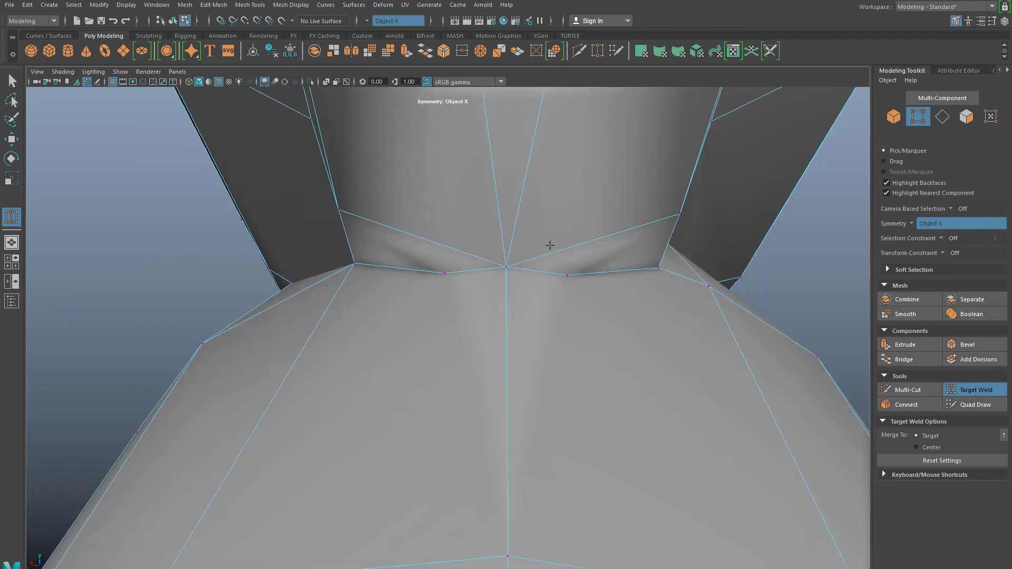
# Weld the two extra vertices flanking the rear seam's middle onto the seam's outer corner vertices.
pyautogui.moveTo(542, 258)
pyautogui.keyDown('alt'); pyautogui.mouseDown()
pyautogui.moveTo(514, 255)
pyautogui.moveTo(538, 259)
pyautogui.mouseUp(); pyautogui.keyUp('alt')
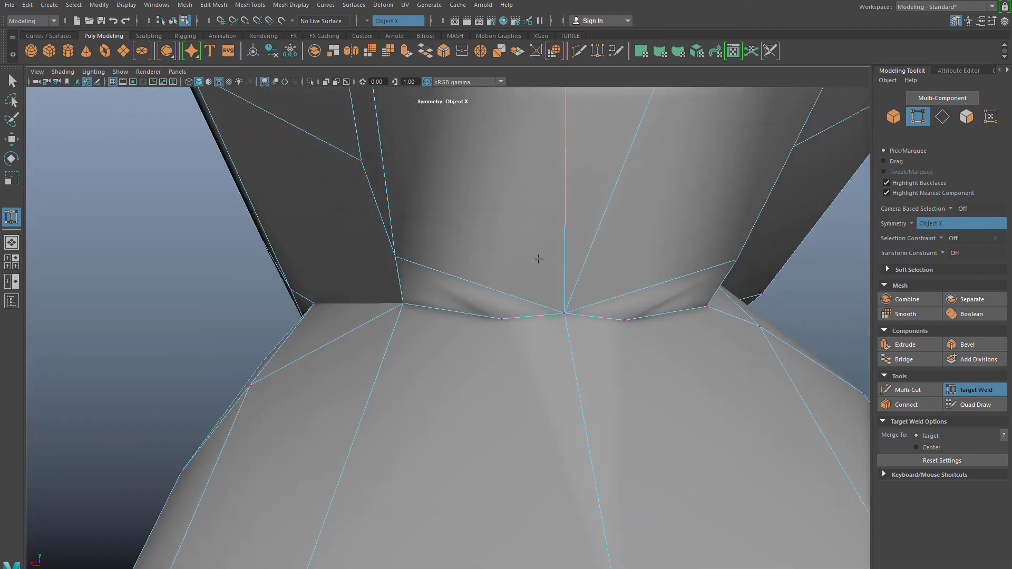
pyautogui.moveTo(403, 303); pyautogui.dragTo(403, 304)
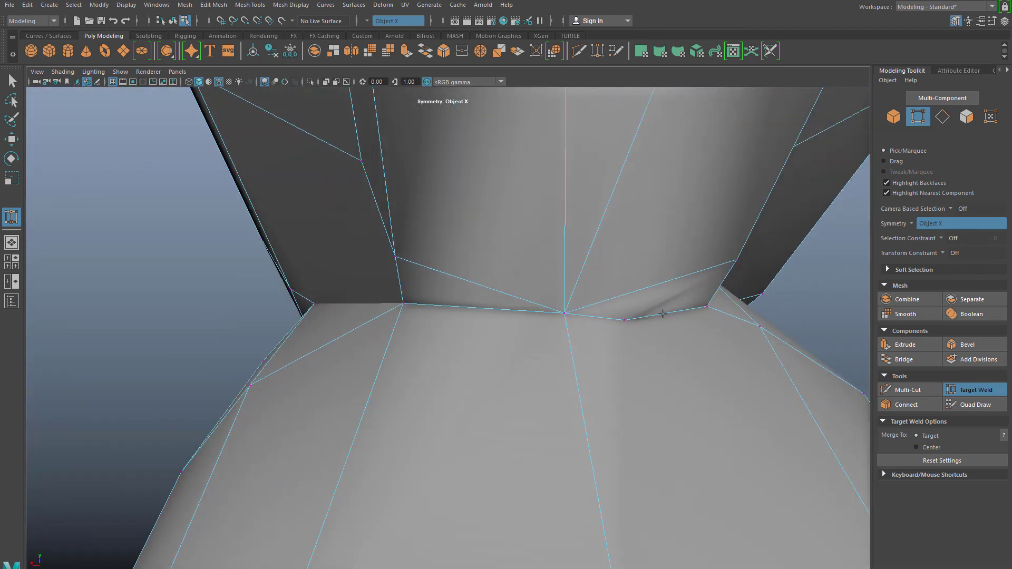
pyautogui.moveTo(709, 303); pyautogui.dragTo(710, 307)
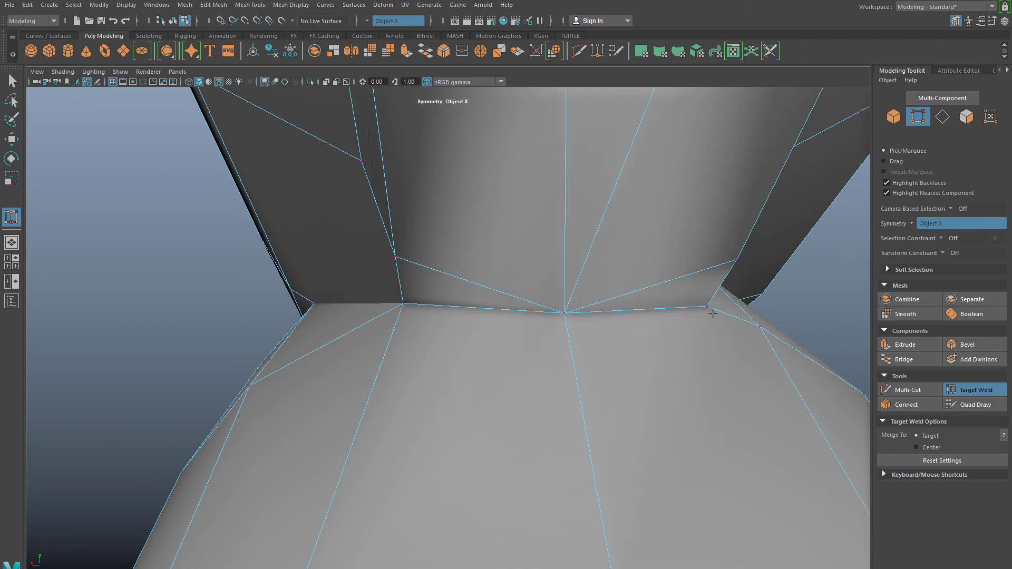
# Weld the stray vertex beside the side crease onto the neighbouring seam vertex.
pyautogui.scroll(-3, 704, 314)
pyautogui.keyDown('alt'); pyautogui.moveTo(636, 331); pyautogui.dragTo(574, 323); pyautogui.keyUp('alt')
pyautogui.scroll(3, 573, 323)
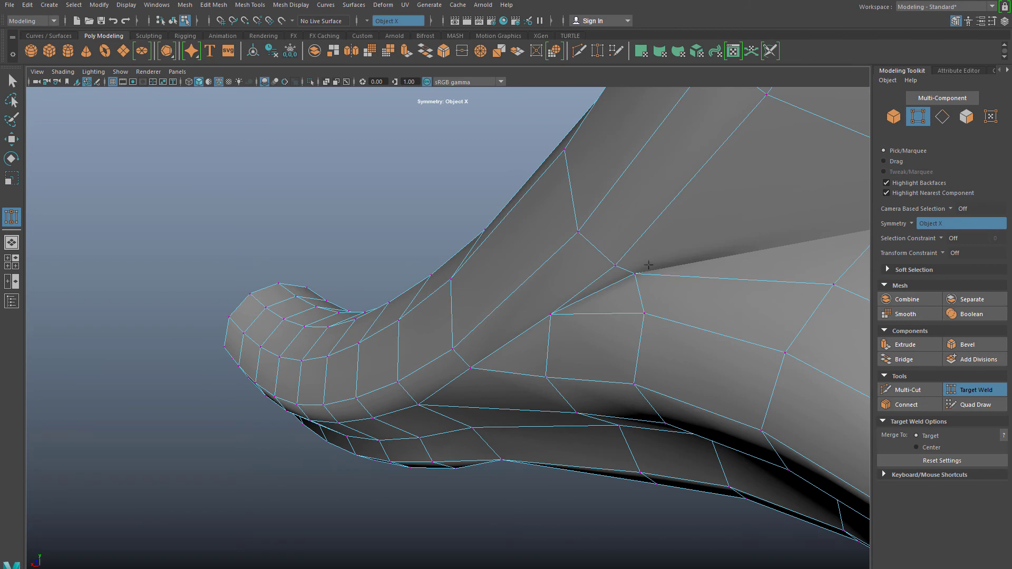
pyautogui.moveTo(636, 274); pyautogui.dragTo(635, 274)
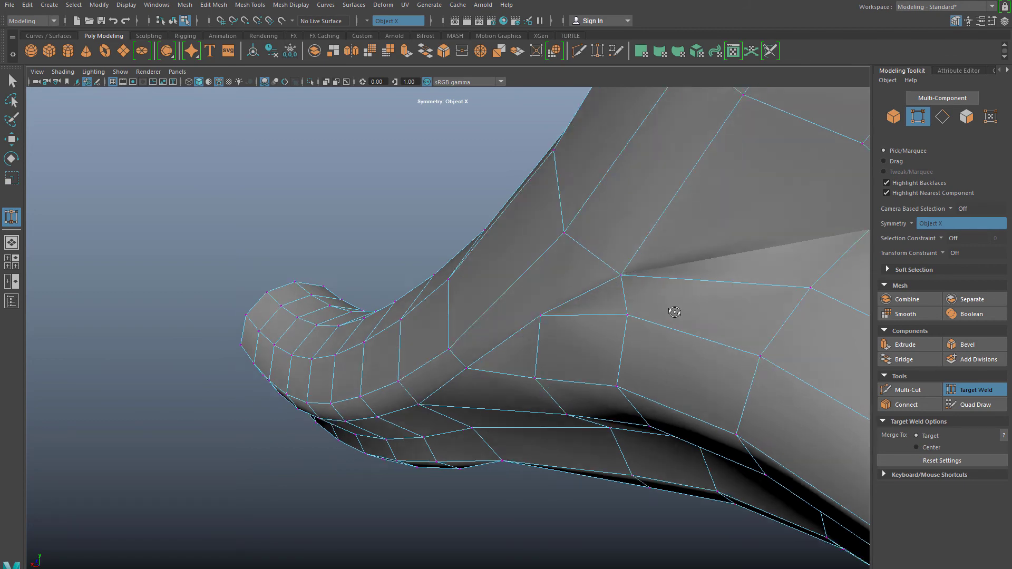
# Weld the remaining stray vertices on the sides of the junction onto the nearest vertices of the adjacent edge loop.
pyautogui.keyDown('alt'); pyautogui.moveTo(671, 311); pyautogui.dragTo(536, 322); pyautogui.keyUp('alt')
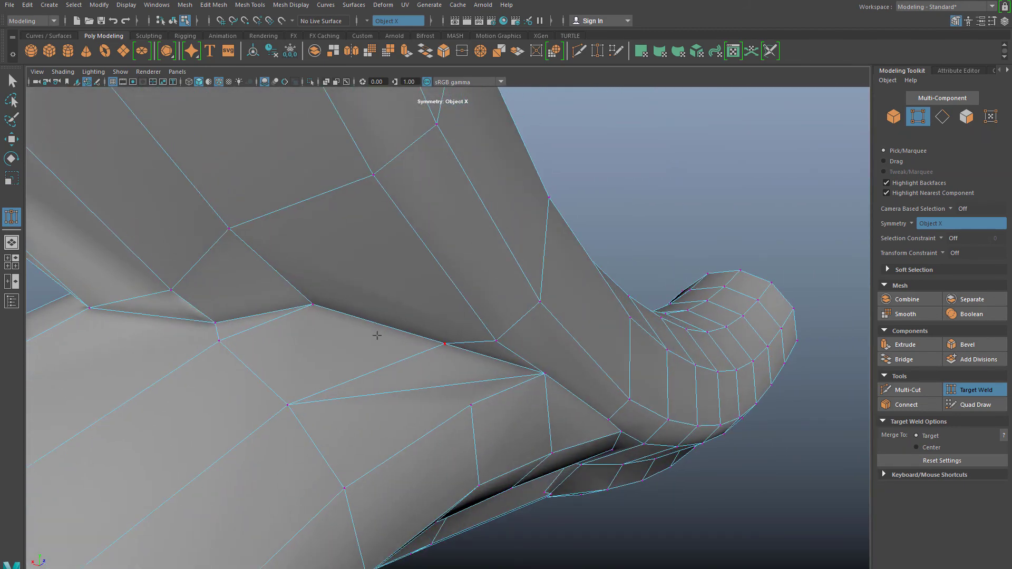
pyautogui.keyDown('alt'); pyautogui.moveTo(492, 360); pyautogui.dragTo(529, 355); pyautogui.keyUp('alt')
pyautogui.keyDown('alt'); pyautogui.moveTo(706, 347); pyautogui.dragTo(395, 383); pyautogui.keyUp('alt')
pyautogui.keyDown('alt'); pyautogui.moveTo(396, 383); pyautogui.dragTo(537, 368, button='middle'); pyautogui.keyUp('alt')
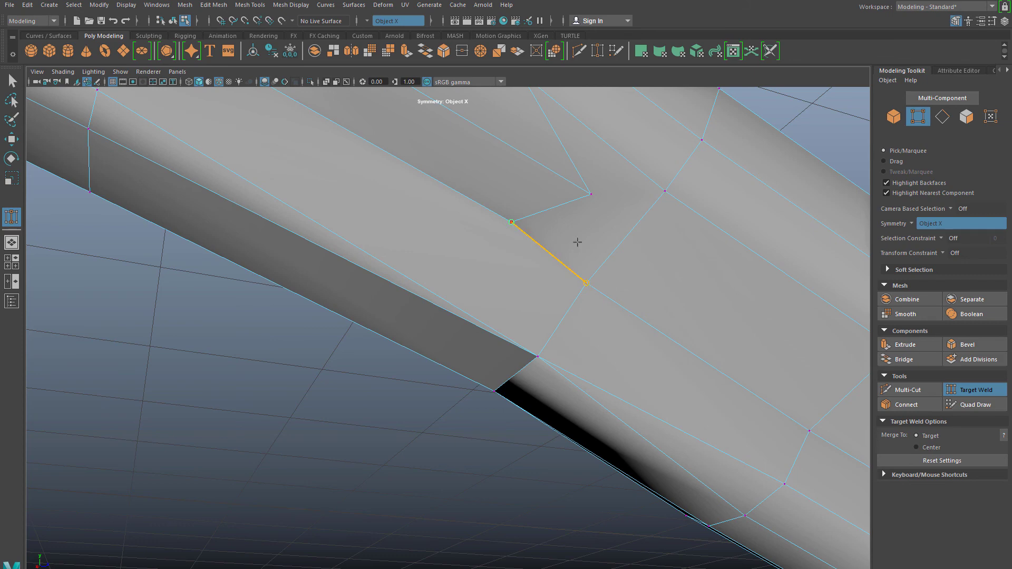
pyautogui.moveTo(577, 242); pyautogui.dragTo(585, 194)
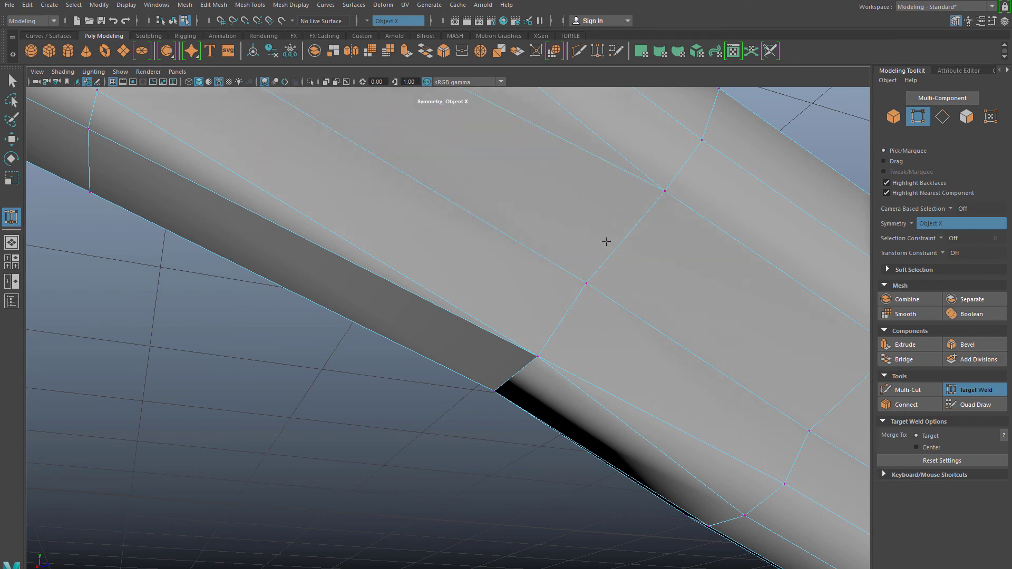
pyautogui.keyDown('alt'); pyautogui.moveTo(606, 241); pyautogui.dragTo(456, 281); pyautogui.keyUp('alt')
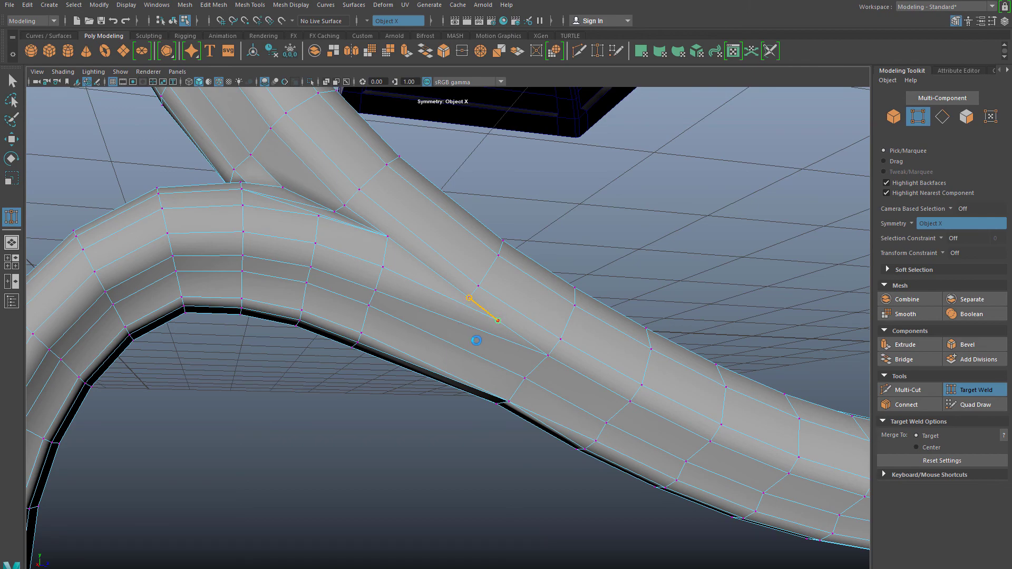
pyautogui.keyDown('alt'); pyautogui.moveTo(467, 339); pyautogui.dragTo(780, 422); pyautogui.keyUp('alt')
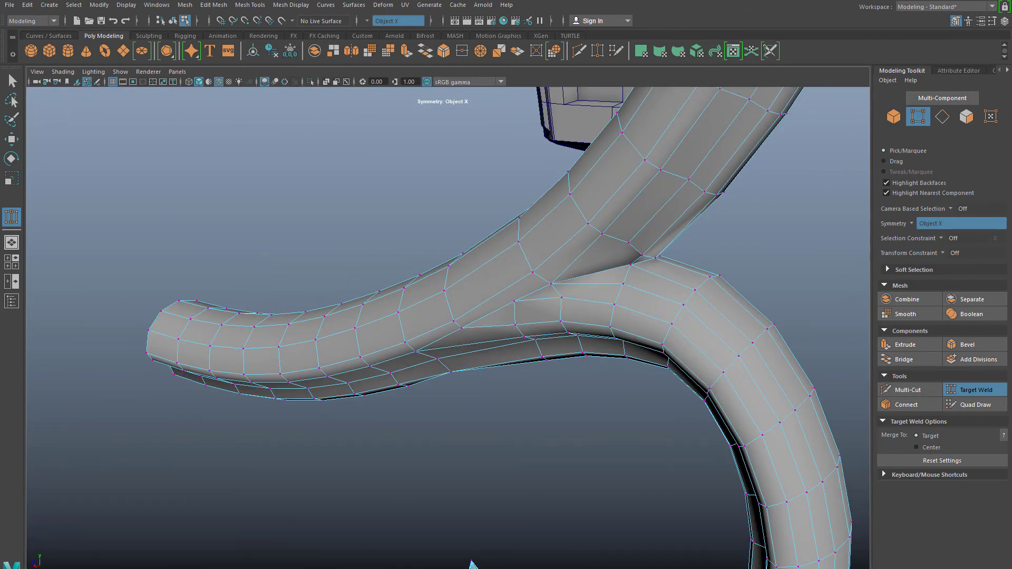
# Leave the Multi-Cut tool and return the joined arm mesh to object mode.
pyautogui.click(907, 390)
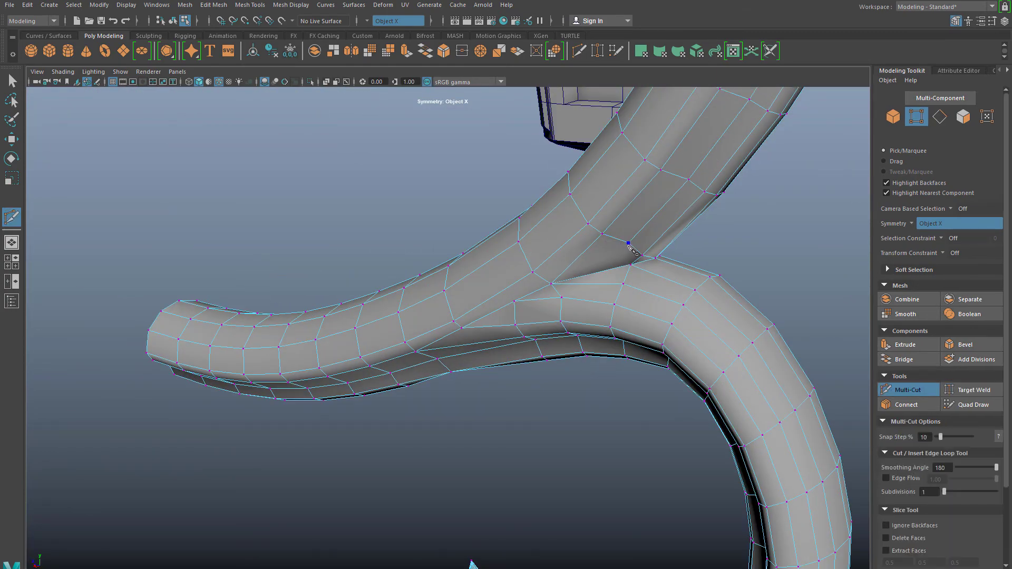
pyautogui.rightClick(585, 291)
pyautogui.keyDown('alt'); pyautogui.moveTo(709, 323); pyautogui.dragTo(448, 320); pyautogui.keyUp('alt')
pyautogui.press('q')
pyautogui.moveTo(449, 228); pyautogui.dragTo(501, 210, button='right')
pyautogui.keyDown('alt'); pyautogui.moveTo(501, 210); pyautogui.dragTo(498, 329); pyautogui.keyUp('alt')
pyautogui.scroll(-10, 500, 322)
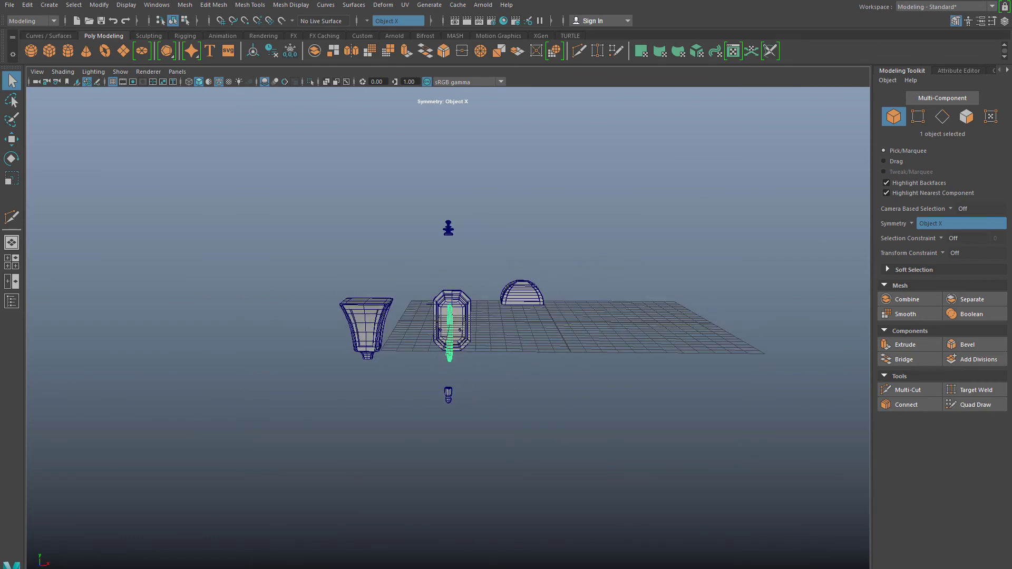
# Delete the stray thin leftover object between the glass shade and the arm, and turn symmetry off.
pyautogui.scroll(5, 468, 350)
pyautogui.keyDown('alt'); pyautogui.moveTo(467, 350); pyautogui.dragTo(510, 308); pyautogui.keyUp('alt')
pyautogui.scroll(3, 514, 349)
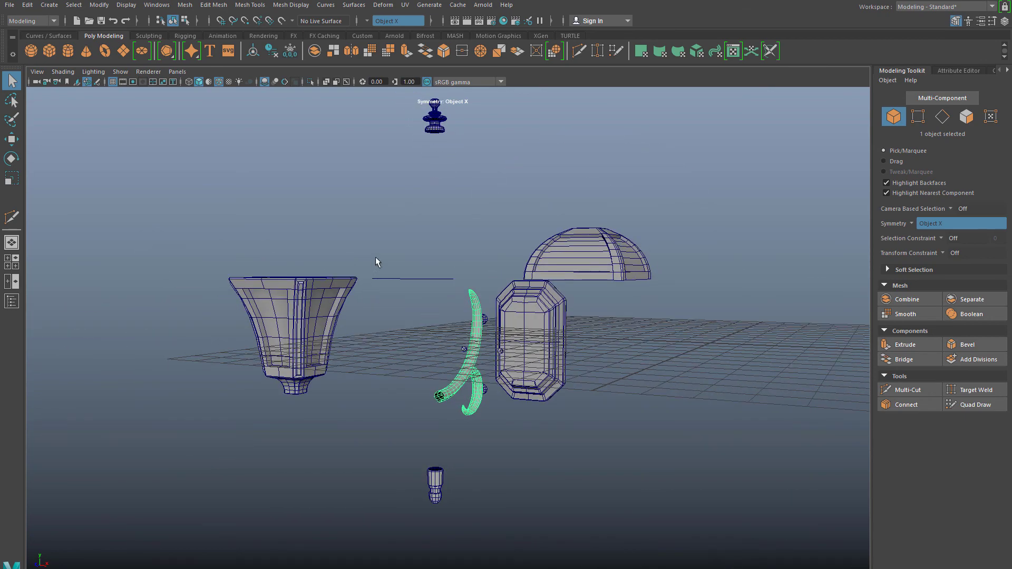
pyautogui.moveTo(385, 263); pyautogui.dragTo(422, 312)
pyautogui.press('Delete')
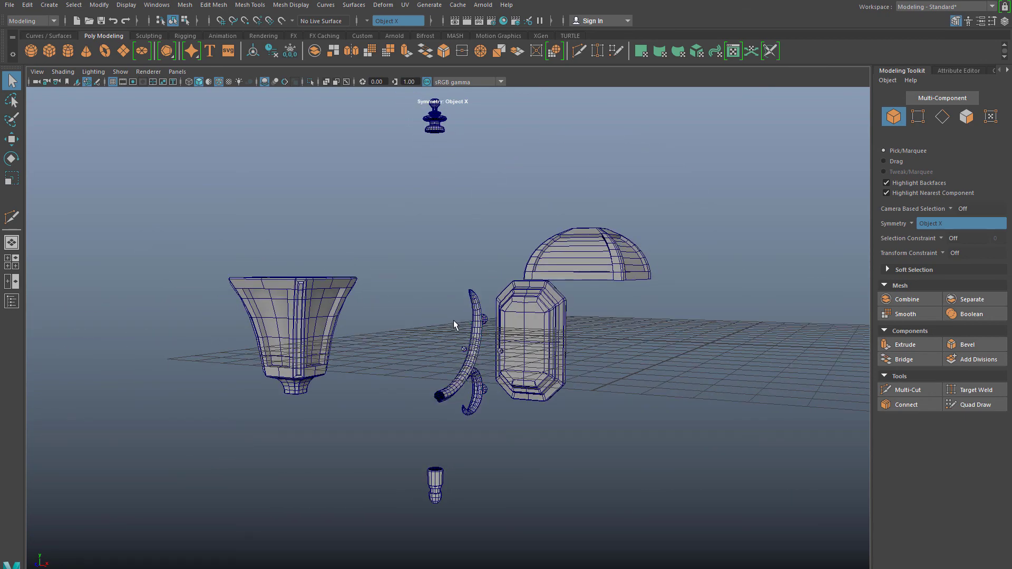
pyautogui.click(371, 20)
pyautogui.click(400, 26)
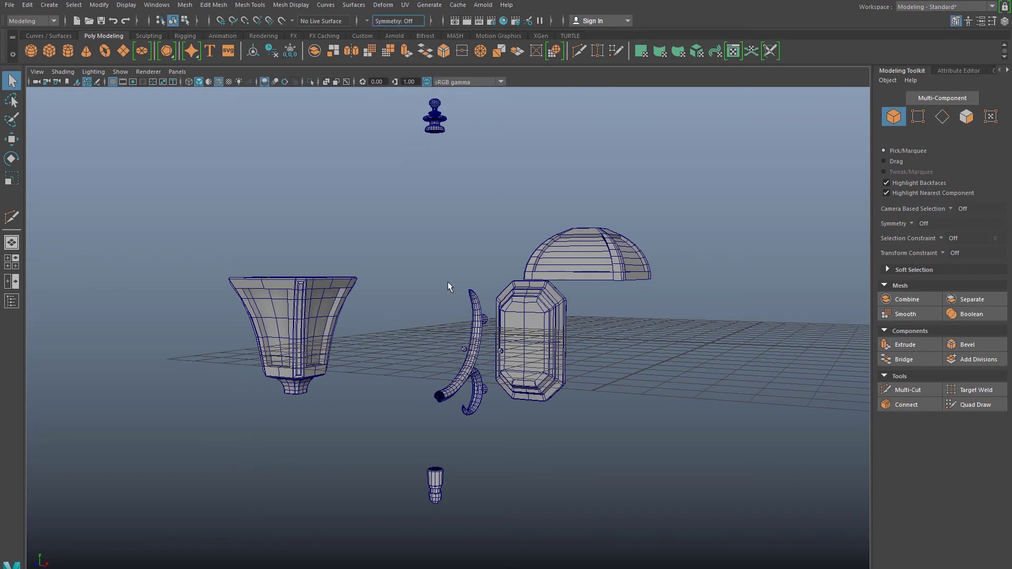
pyautogui.scroll(2, 449, 281)
pyautogui.keyDown('alt'); pyautogui.moveTo(445, 311); pyautogui.dragTo(538, 341); pyautogui.keyUp('alt')
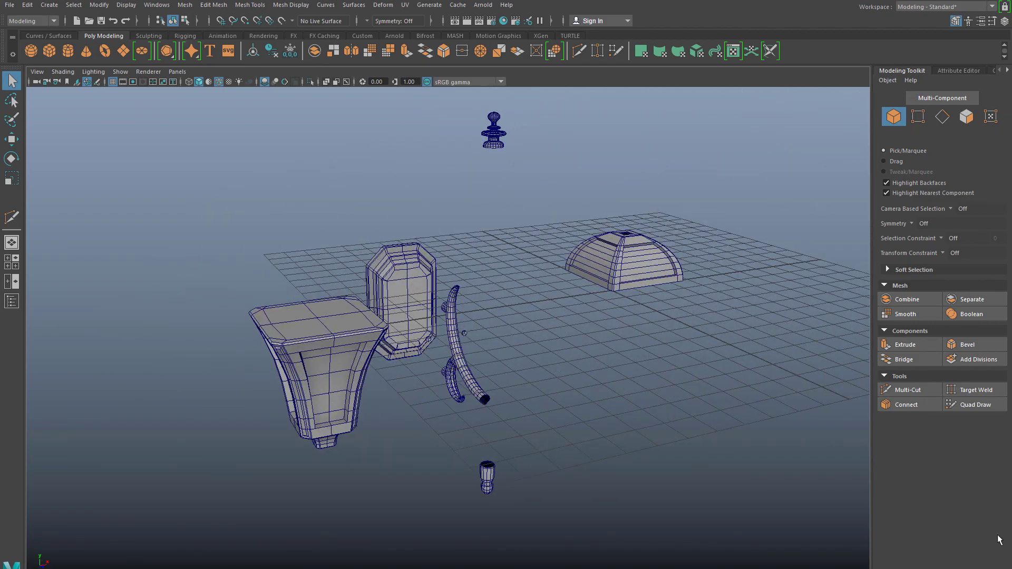